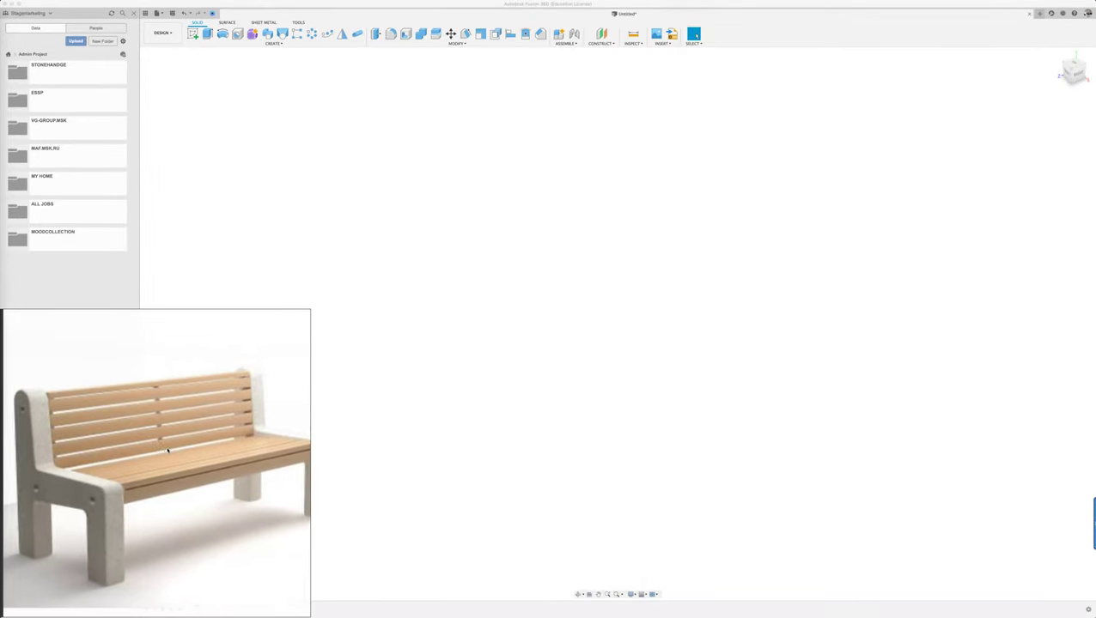
Step: Show Sketch1 by expanding the Sketches folder in the Browser and turning on its visibility
{"action": "left_click", "coordinate": [336, 235]}
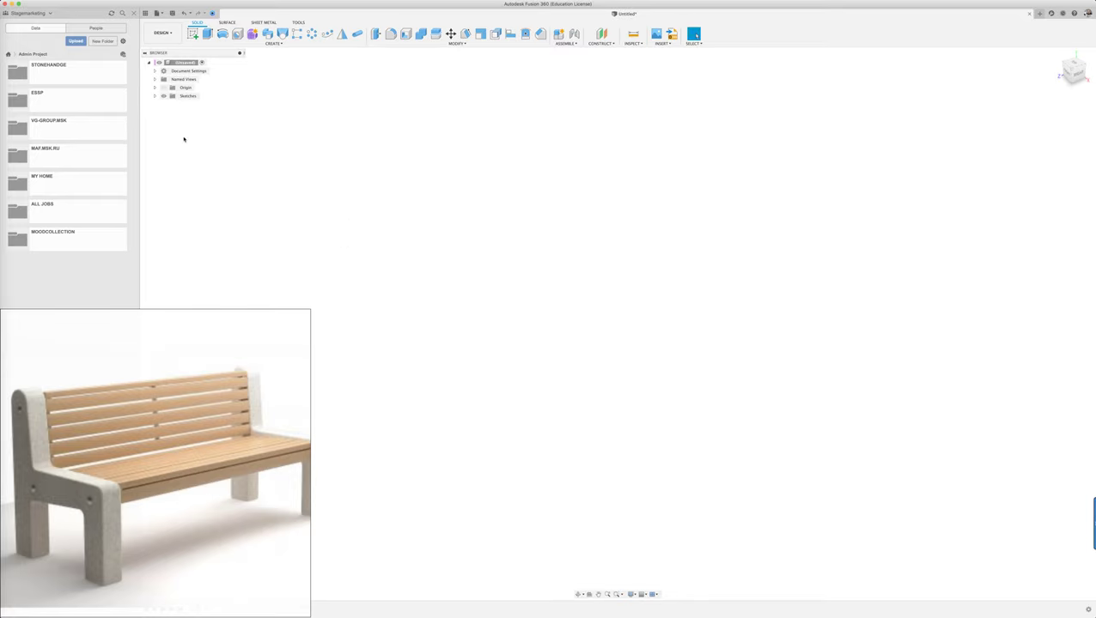
{"action": "left_click", "coordinate": [155, 97]}
{"action": "left_click", "coordinate": [169, 104]}
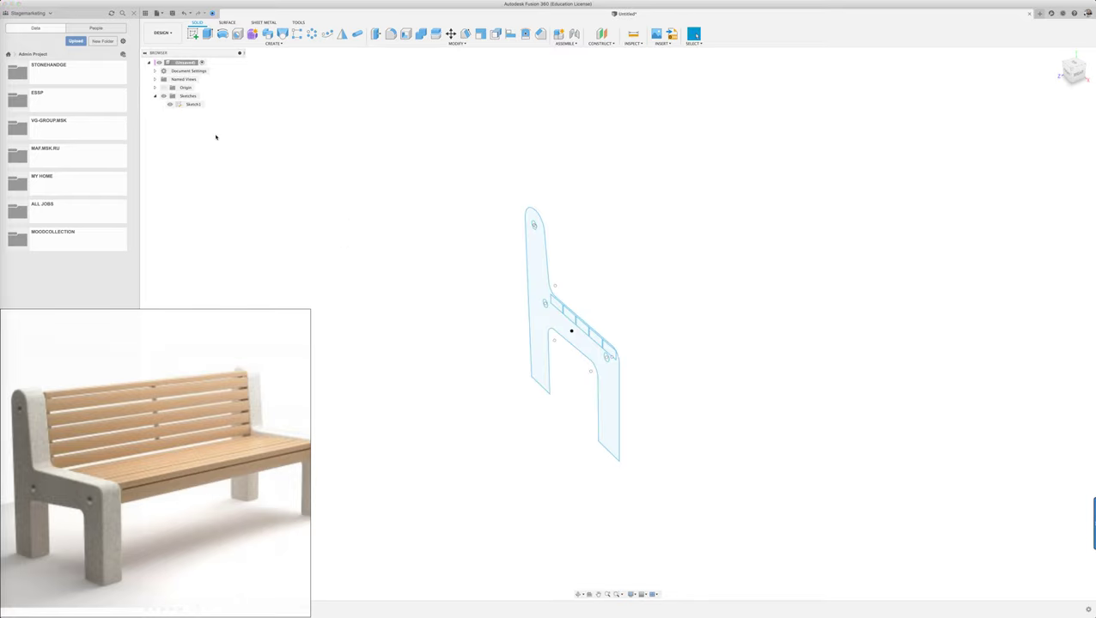
Step: Orbit around the bench-side profile, then return to the Home isometric view
{"action": "middle_click_drag", "start_coordinate": [399, 222], "coordinate": [435, 202], "text": "shift"}
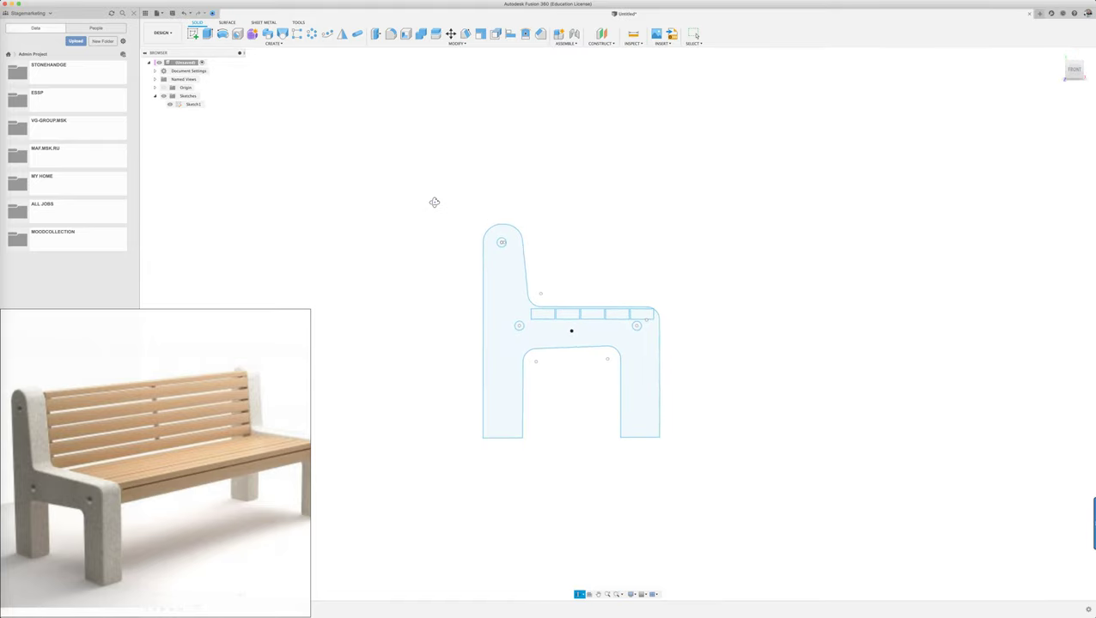
{"action": "key", "text": "Escape"}
{"action": "scroll", "coordinate": [592, 353], "scroll_direction": "up", "scroll_amount": 5}
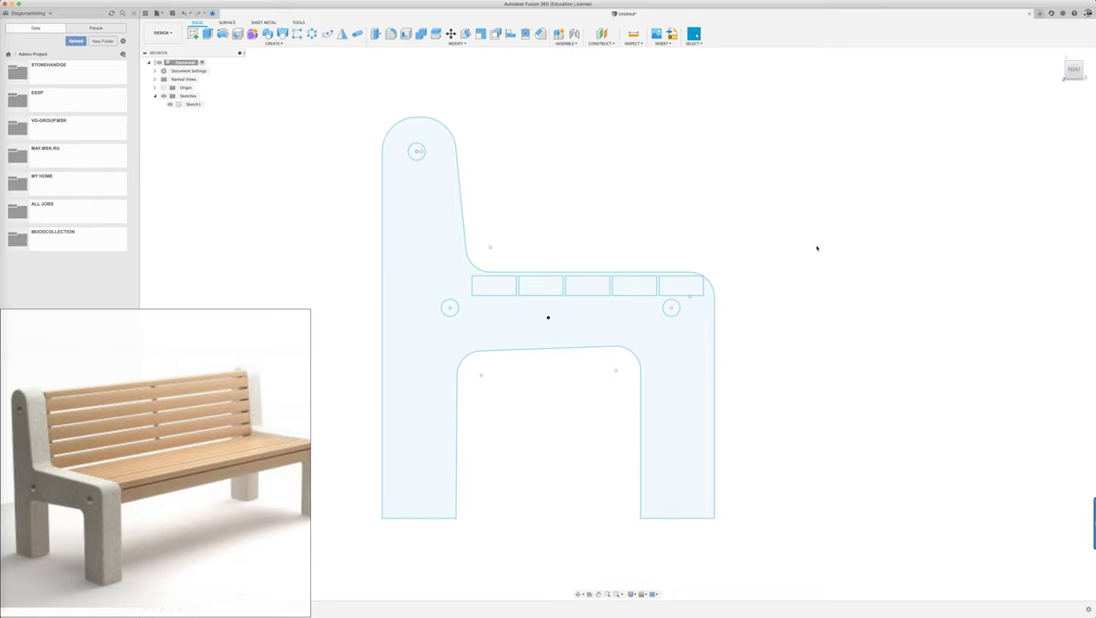
{"action": "mouse_move", "coordinate": [816, 249]}
{"action": "middle_mouse_down", "text": "shift"}
{"action": "mouse_move", "coordinate": [736, 291]}
{"action": "mouse_move", "coordinate": [770, 270]}
{"action": "mouse_move", "coordinate": [764, 291]}
{"action": "middle_mouse_up", "text": "shift"}
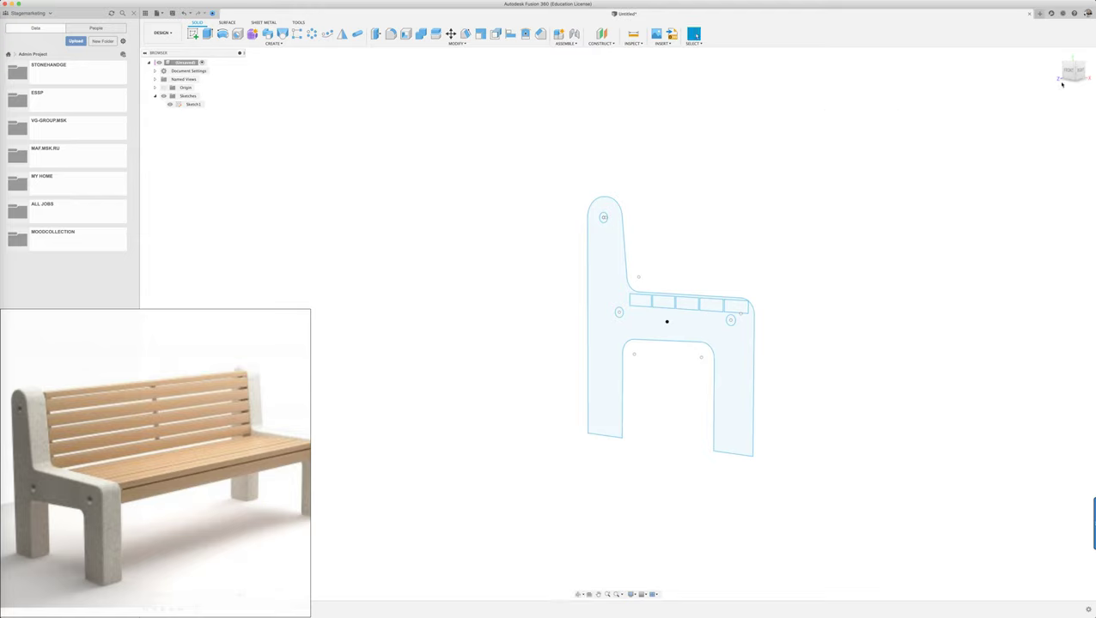
{"action": "left_click", "coordinate": [1055, 53]}
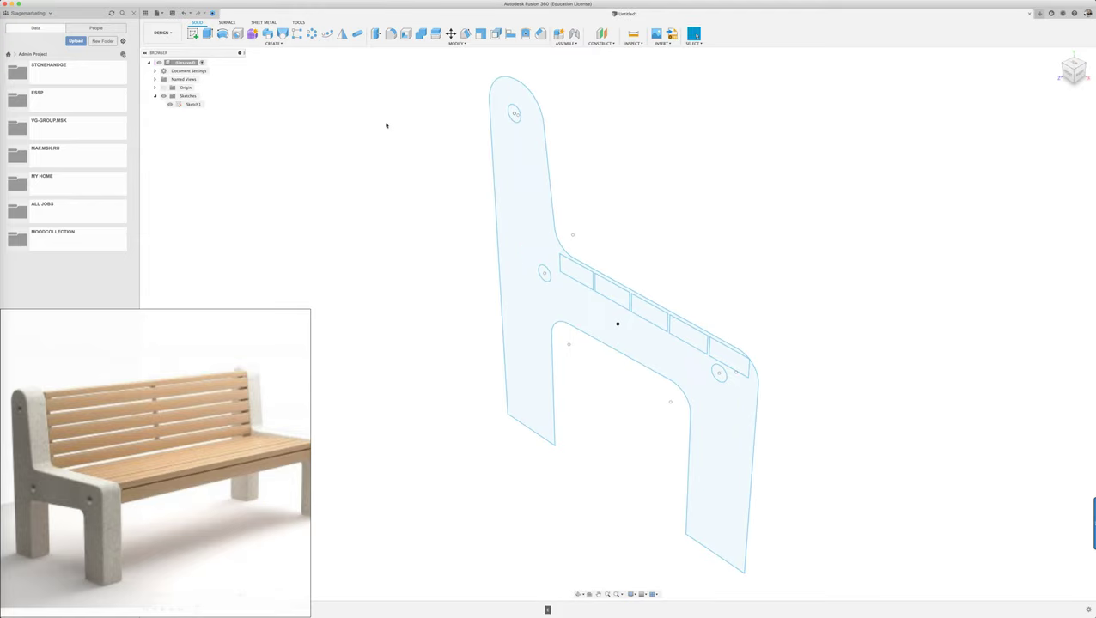
{"action": "key", "text": "e"}
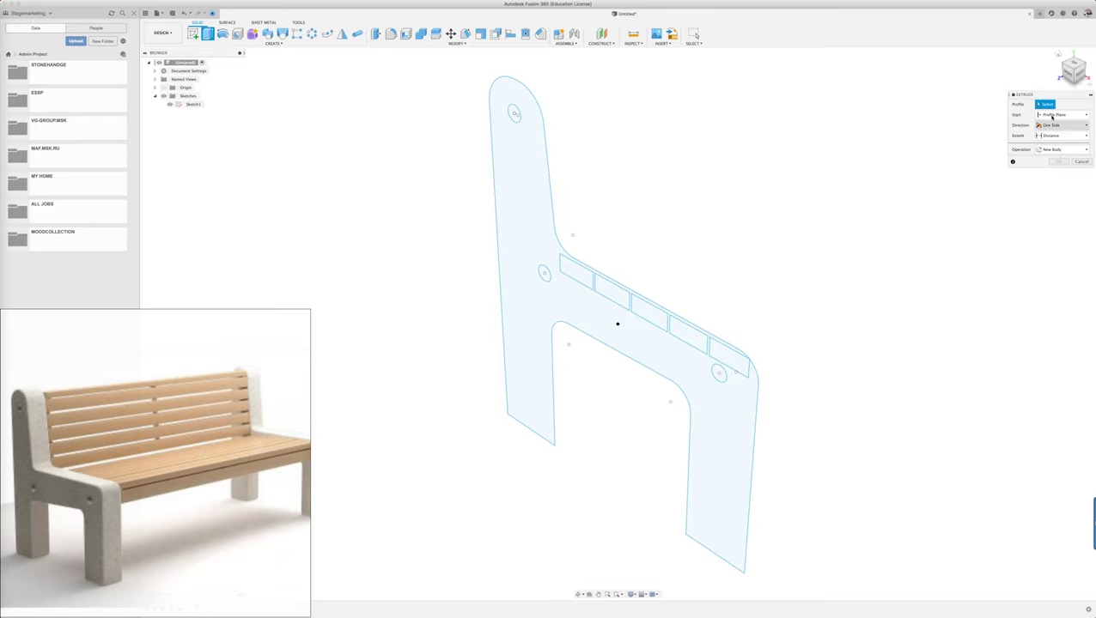
Step: Set the extrusion to start from an offset plane at 1000 mm
{"action": "left_click", "coordinate": [1051, 116]}
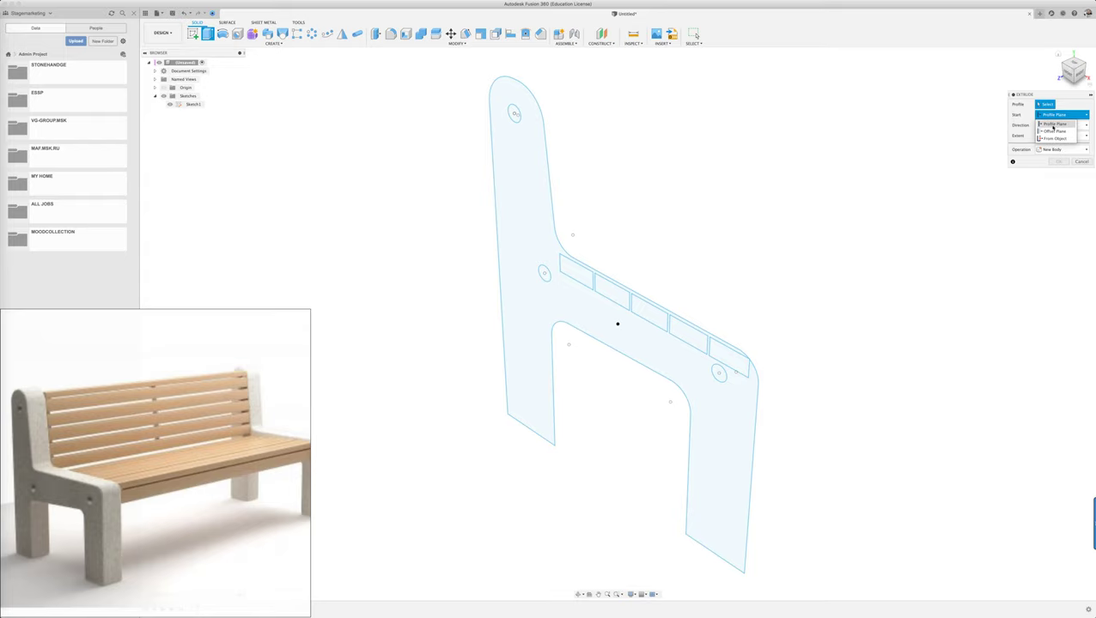
{"action": "left_click", "coordinate": [1054, 131]}
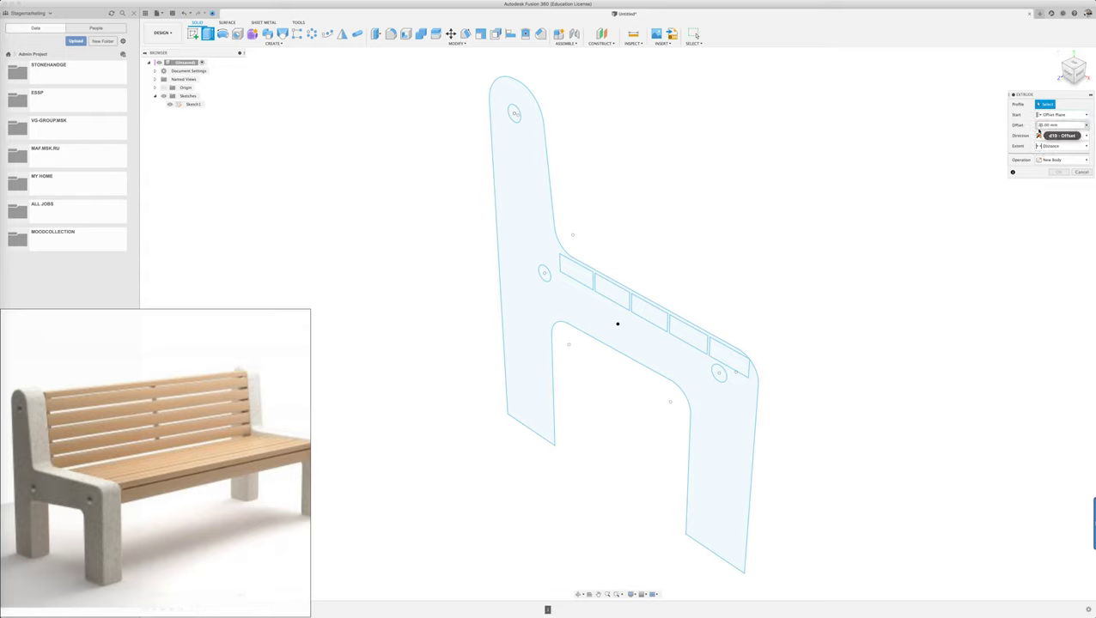
{"action": "type", "text": "1000"}
{"action": "key", "text": "Return"}
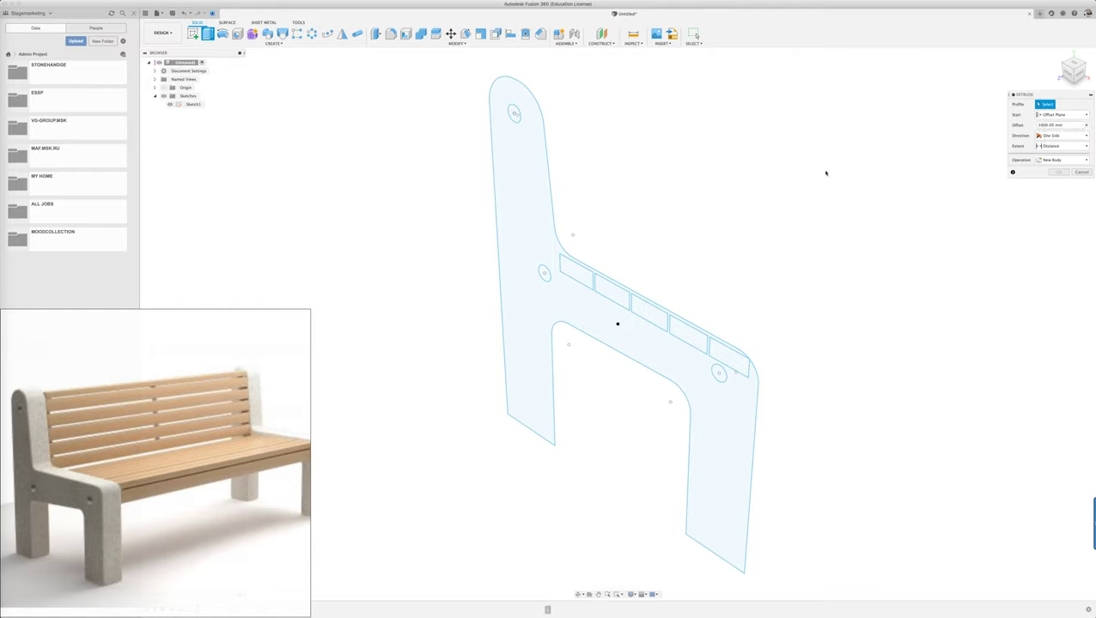
Step: Select the bench-side profile plus the five slat slot profiles for extrusion
{"action": "scroll", "coordinate": [641, 263], "scroll_direction": "down", "scroll_amount": 2}
{"action": "scroll", "coordinate": [538, 321], "scroll_direction": "down", "scroll_amount": 2}
{"action": "scroll", "coordinate": [538, 321], "scroll_direction": "down", "scroll_amount": 2}
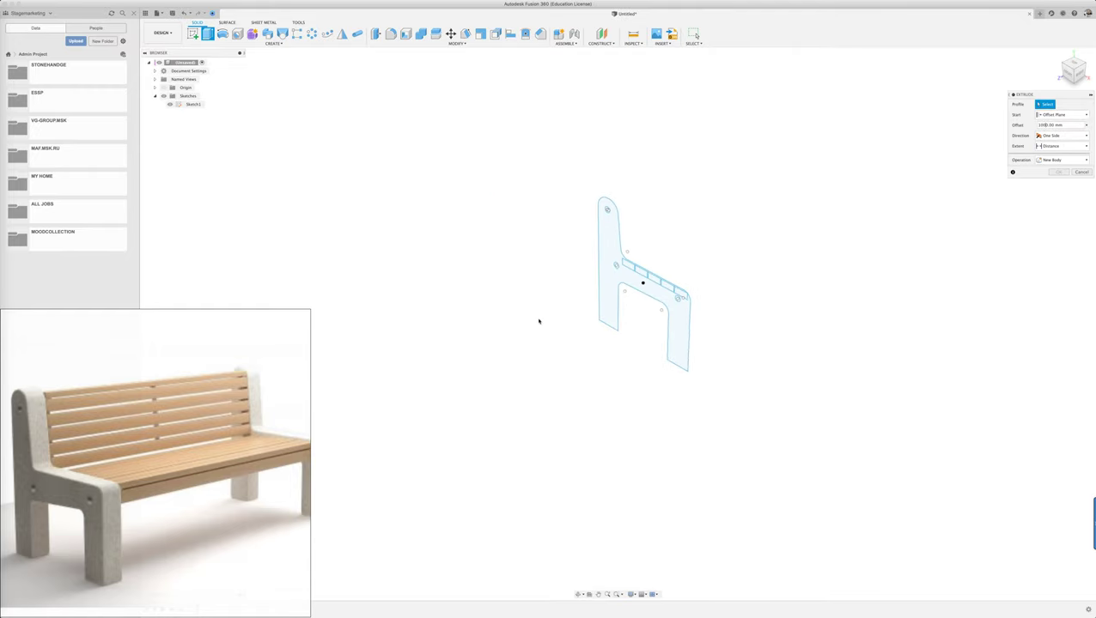
{"action": "left_click", "coordinate": [607, 291]}
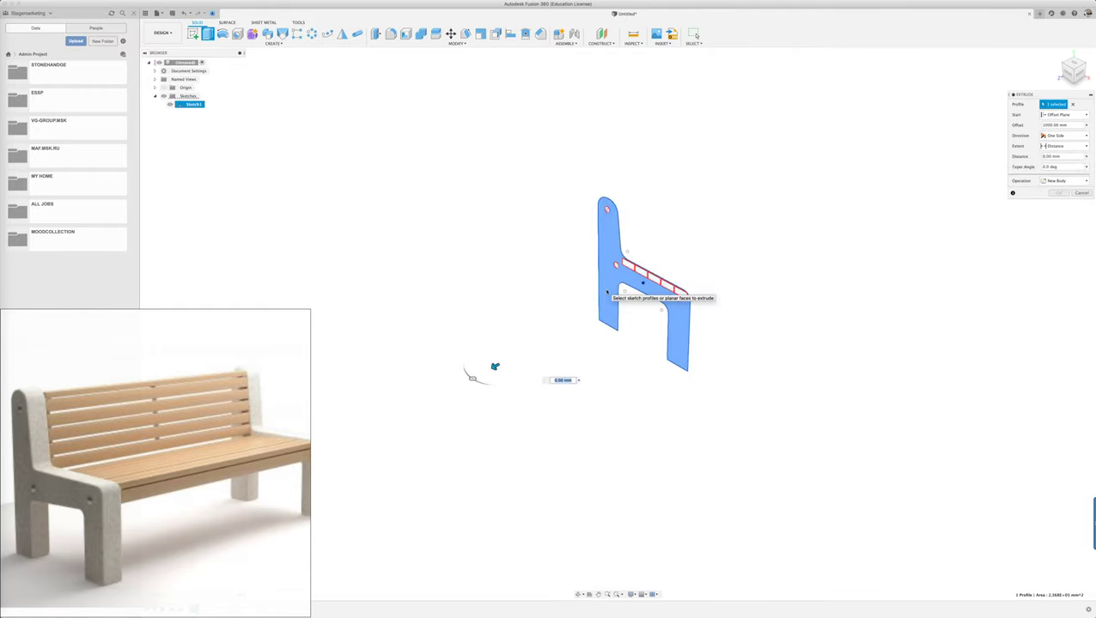
{"action": "left_click", "coordinate": [631, 268]}
{"action": "left_click", "coordinate": [646, 274]}
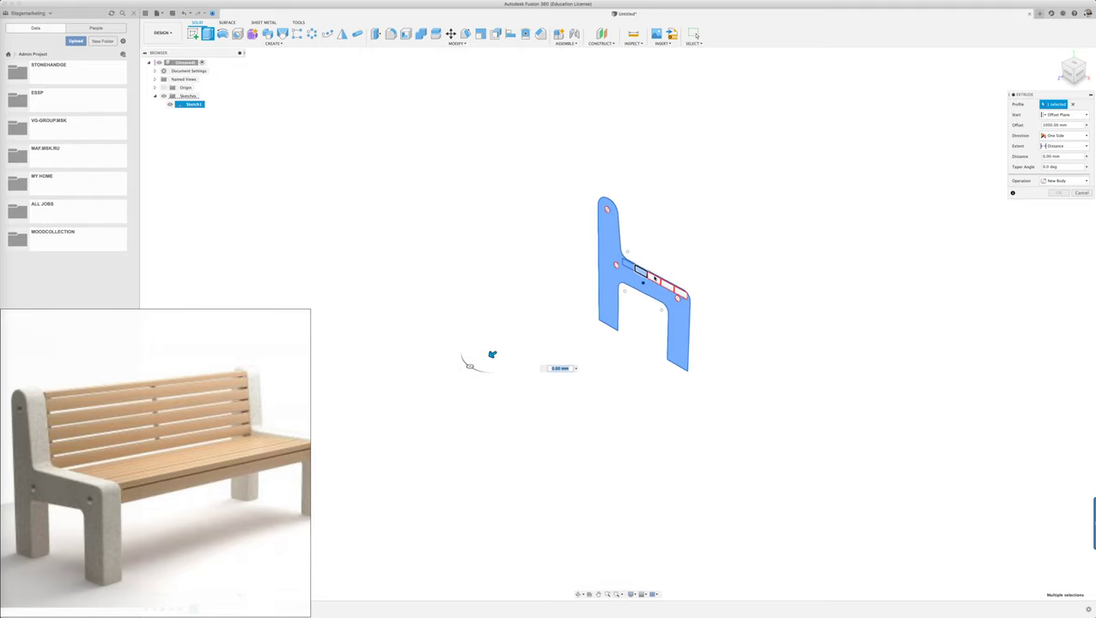
{"action": "left_click", "coordinate": [654, 280]}
{"action": "left_click", "coordinate": [666, 283]}
{"action": "left_click", "coordinate": [683, 292]}
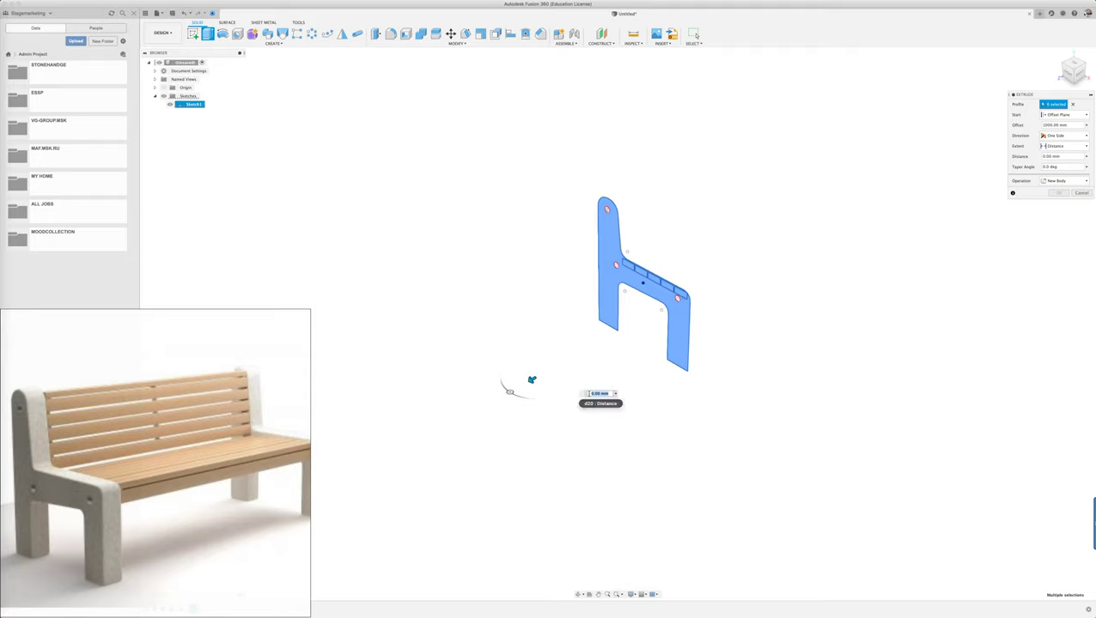
Step: Extrude the side frame with a distance of -100 mm and finish
{"action": "left_click", "coordinate": [591, 394]}
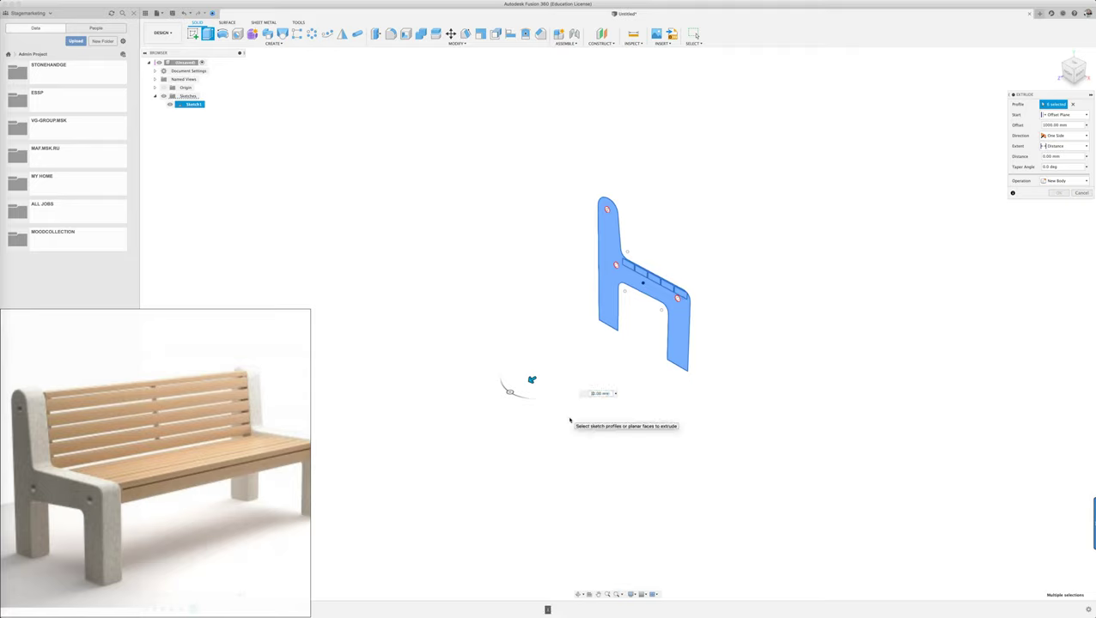
{"action": "type", "text": "10"}
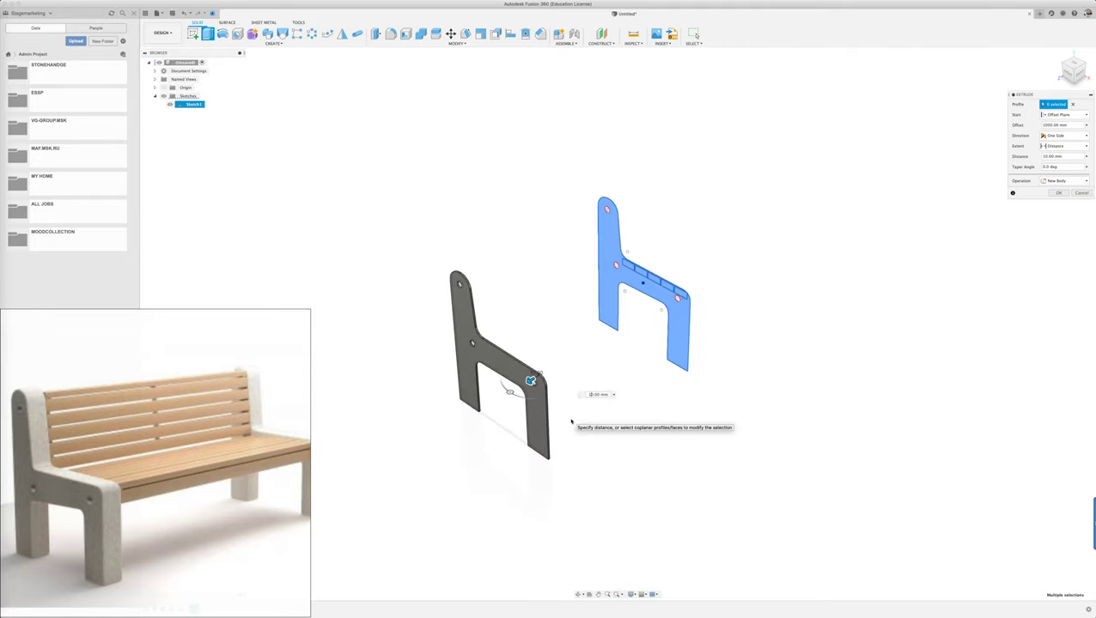
{"action": "type", "text": "0"}
{"action": "key", "text": "Return"}
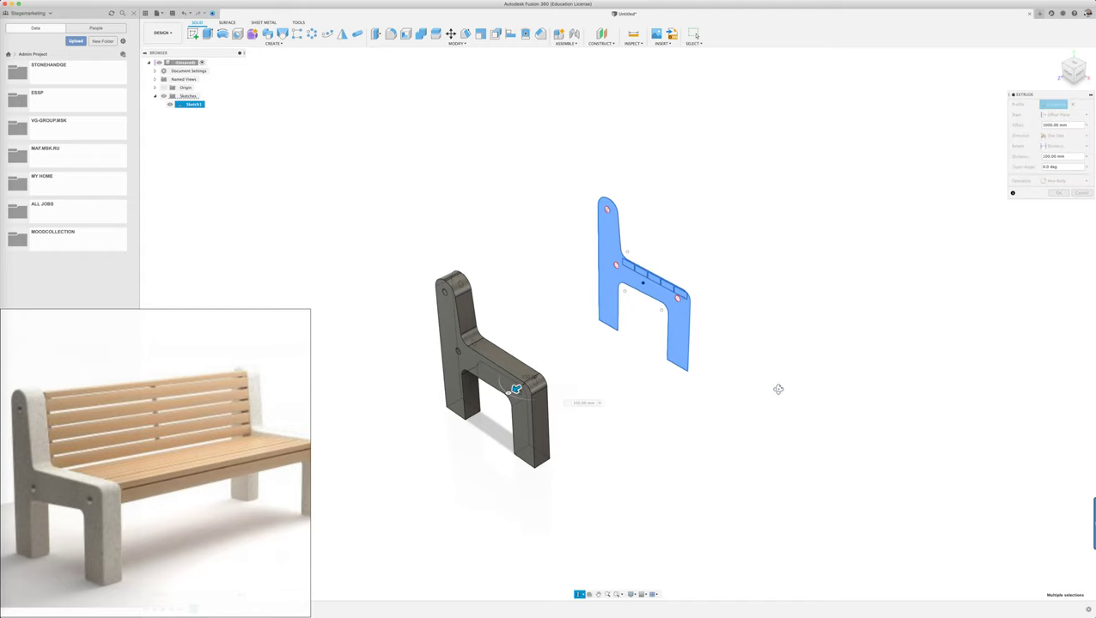
{"action": "middle_click_drag", "start_coordinate": [778, 389], "coordinate": [765, 394], "text": "shift"}
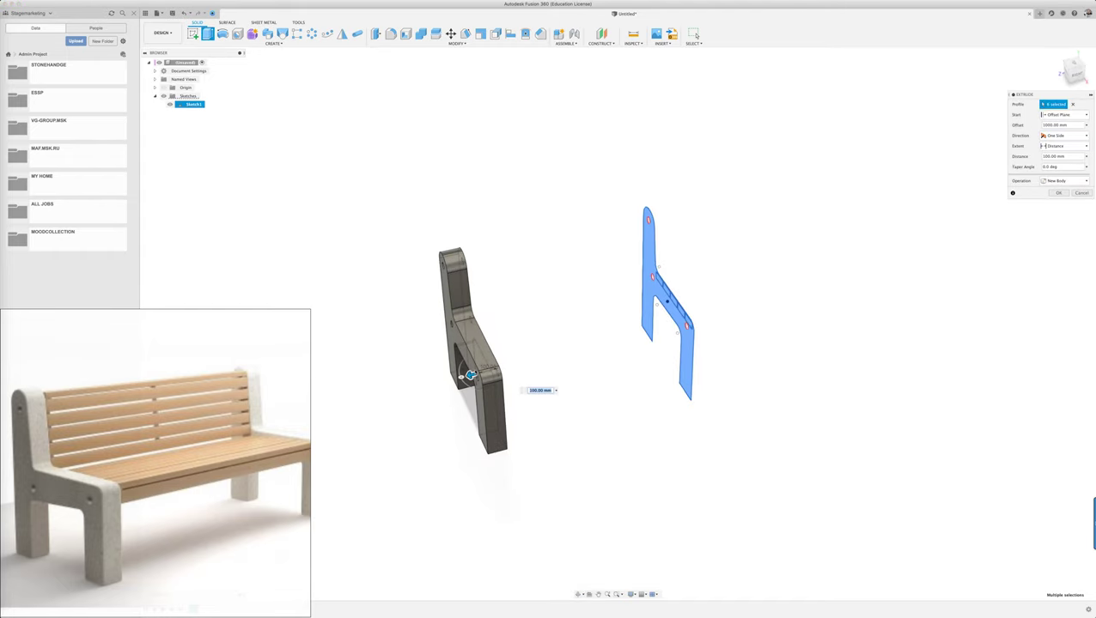
{"action": "left_click", "coordinate": [536, 391]}
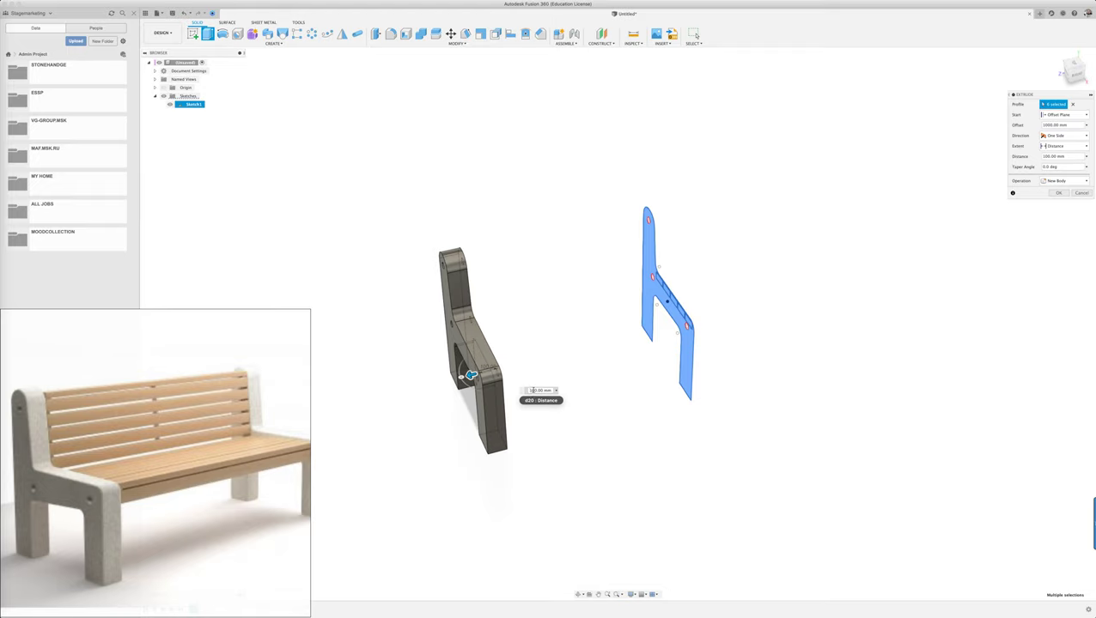
{"action": "type", "text": "-"}
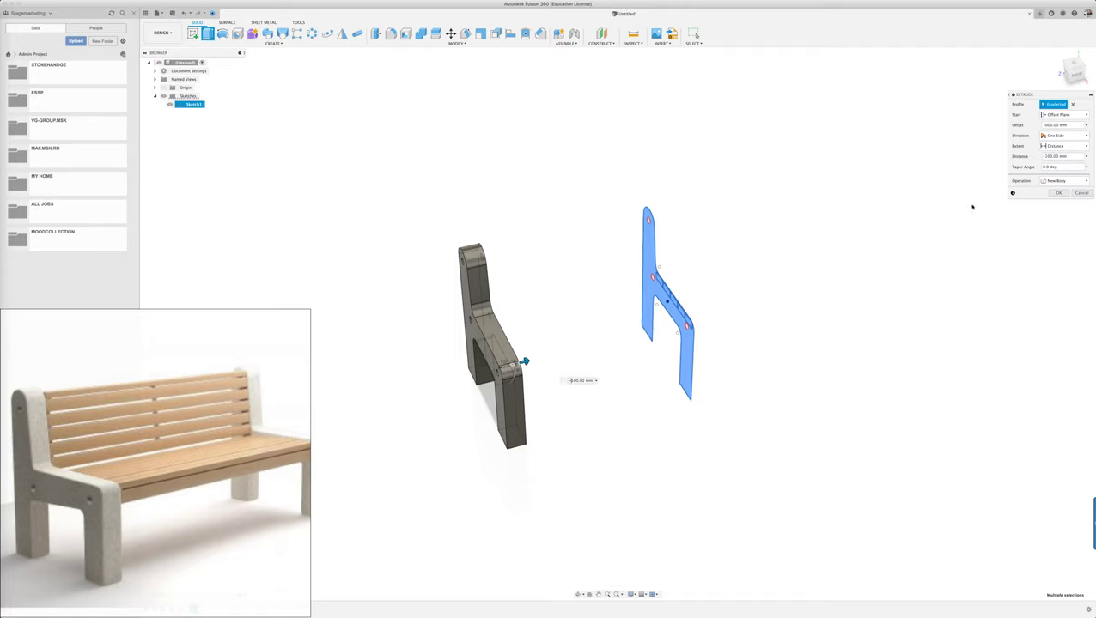
{"action": "middle_click_drag", "start_coordinate": [784, 254], "coordinate": [791, 249], "text": "shift"}
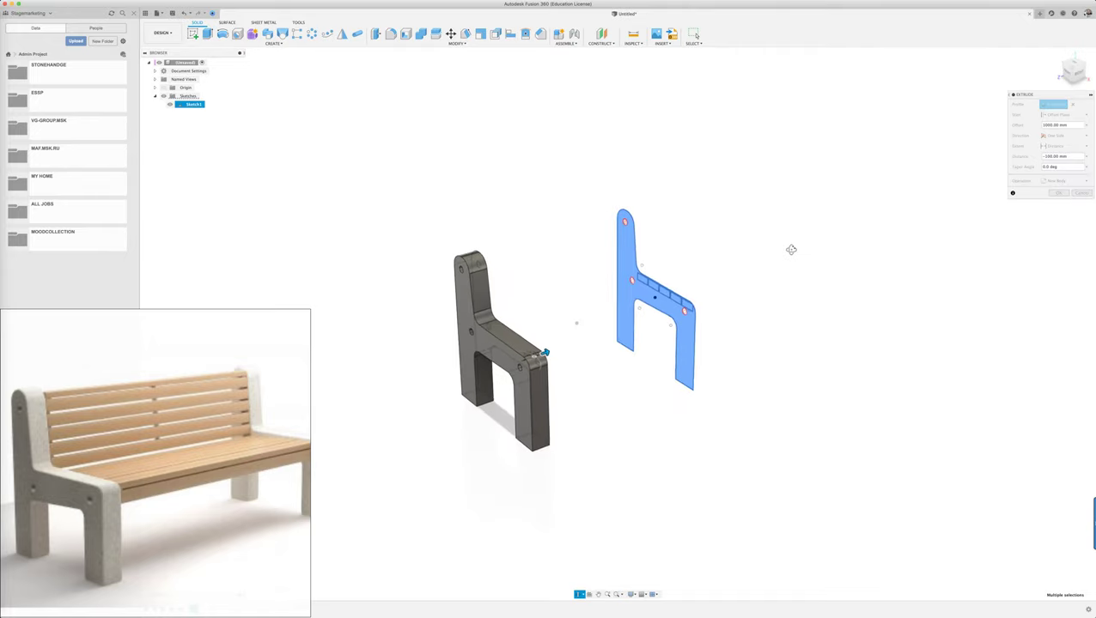
{"action": "key", "text": "Return"}
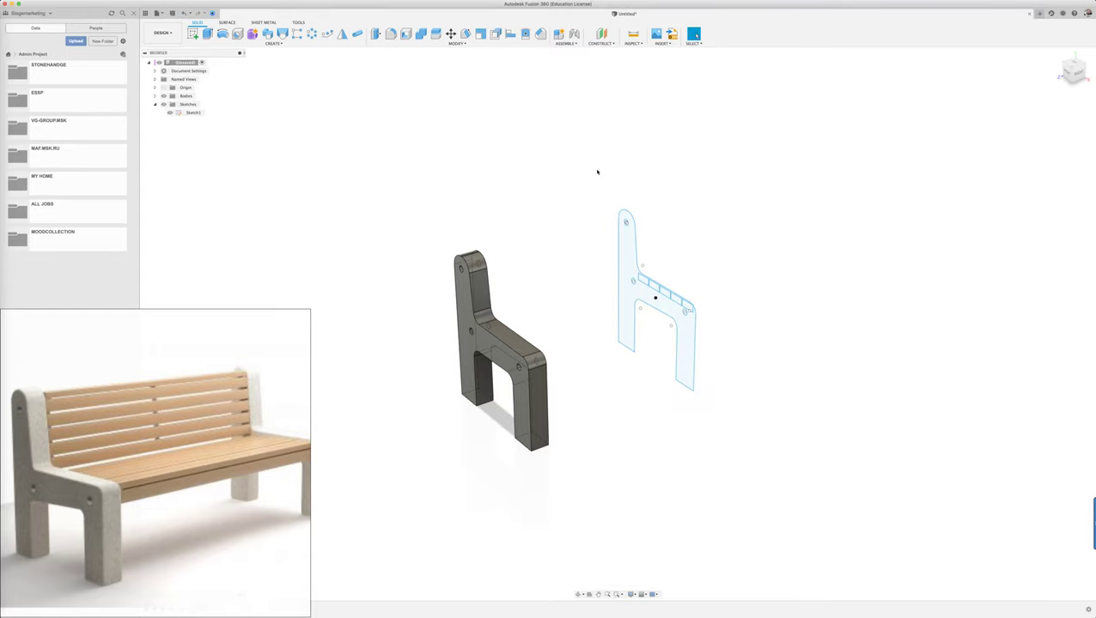
Step: Mirror the side frame body across the sketch's central plane using the Bodies pattern type
{"action": "key", "text": "s"}
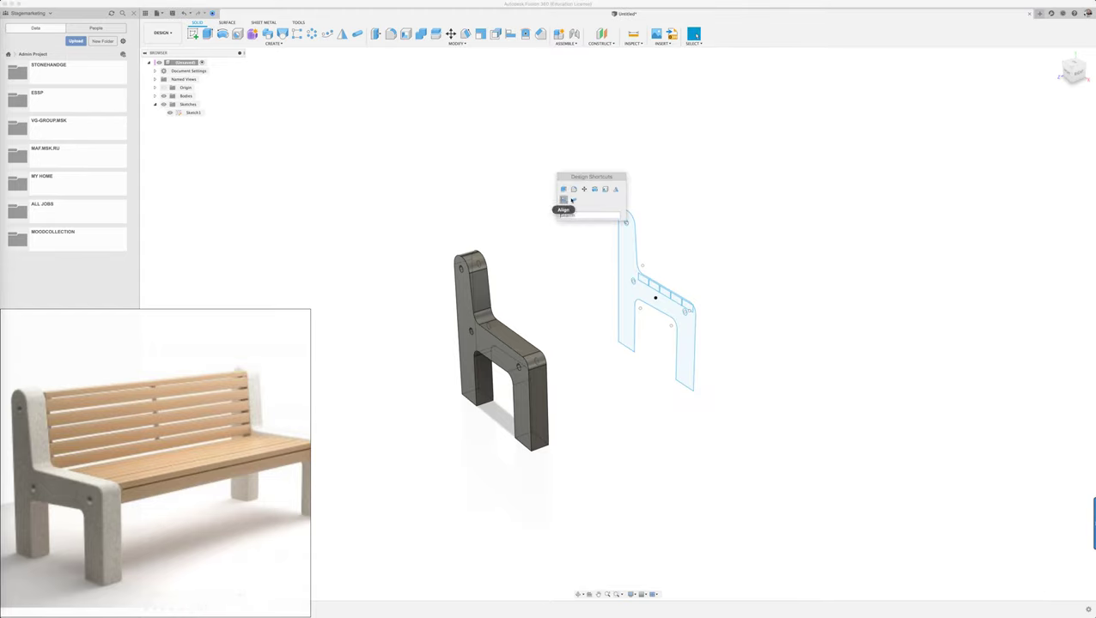
{"action": "left_click", "coordinate": [615, 189]}
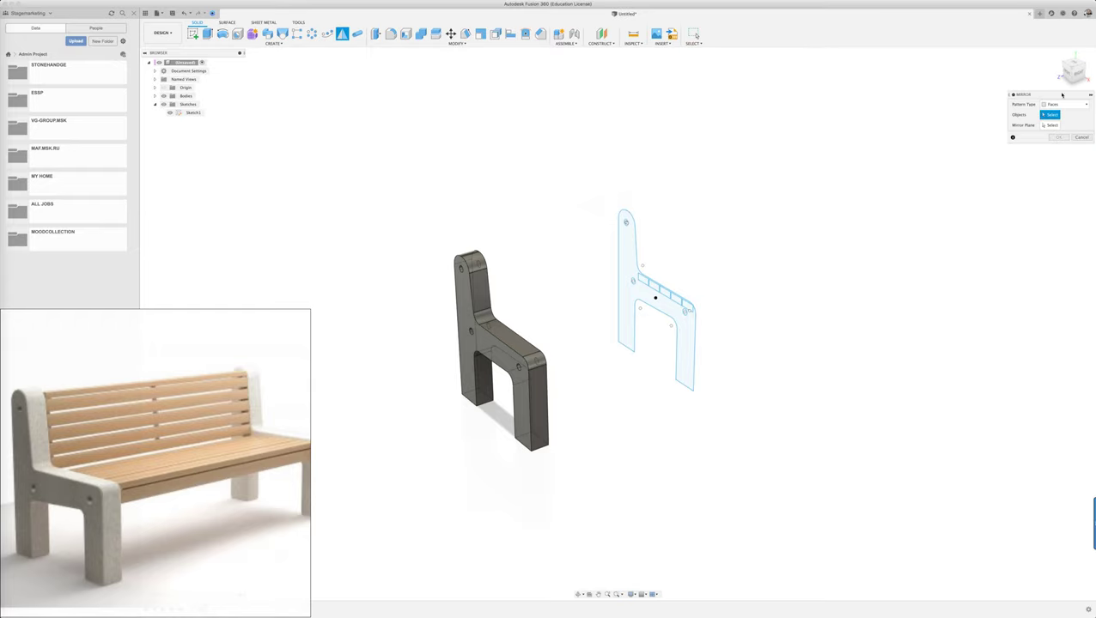
{"action": "left_click", "coordinate": [1064, 104]}
{"action": "left_click", "coordinate": [1057, 121]}
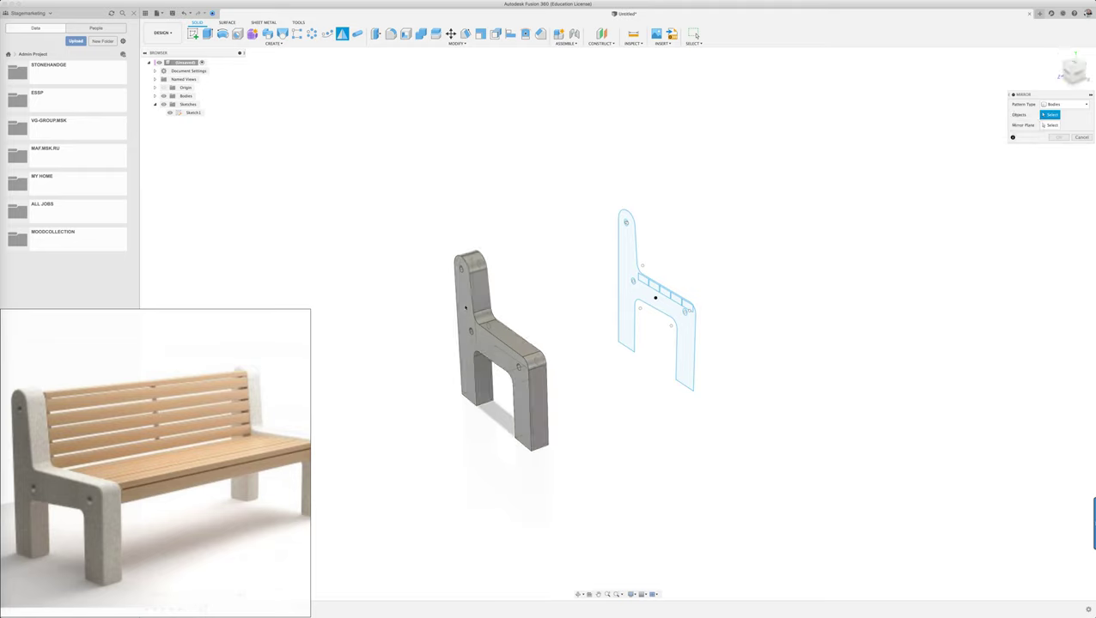
{"action": "left_click", "coordinate": [479, 322]}
{"action": "left_click", "coordinate": [1043, 126]}
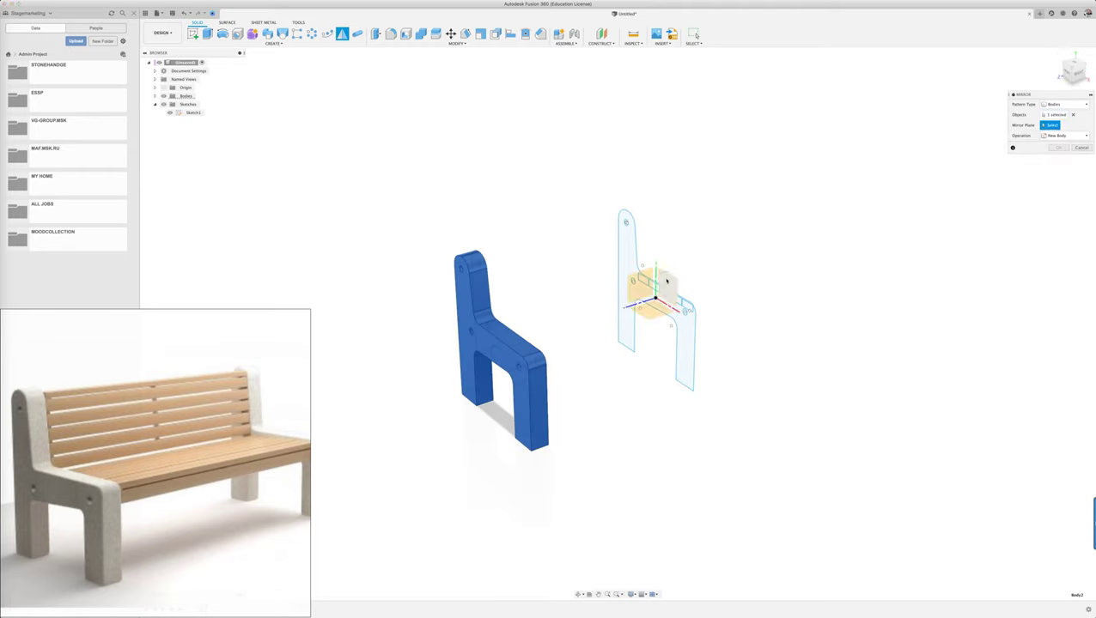
{"action": "left_click", "coordinate": [666, 280]}
{"action": "mouse_move", "coordinate": [893, 220]}
{"action": "middle_mouse_down", "text": "shift"}
{"action": "mouse_move", "coordinate": [863, 215]}
{"action": "mouse_move", "coordinate": [907, 210]}
{"action": "middle_mouse_up", "text": "shift"}
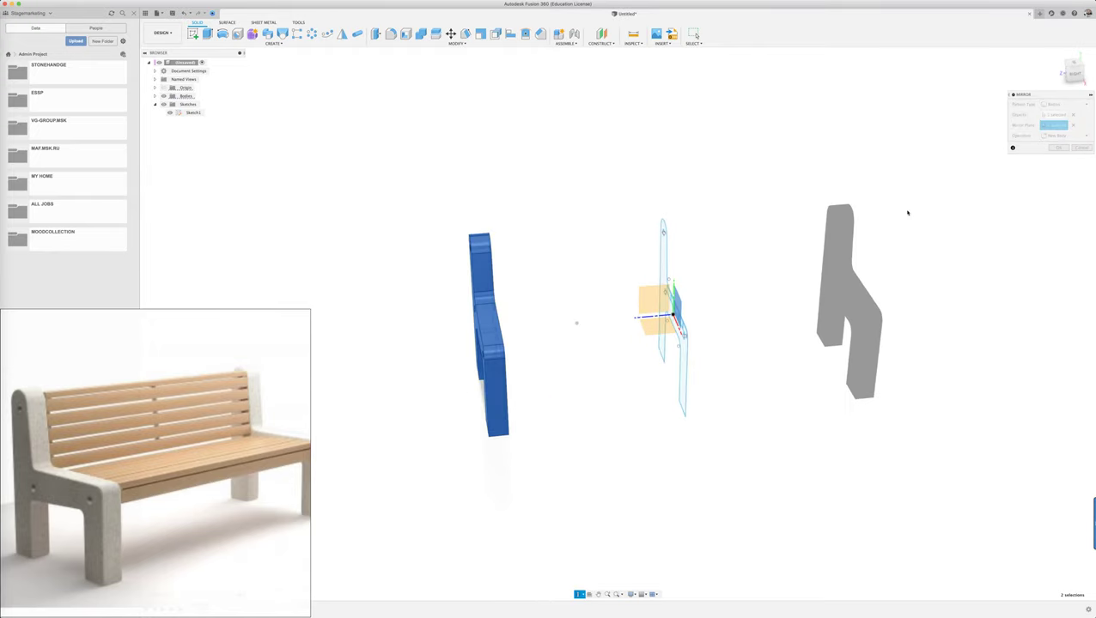
{"action": "left_click", "coordinate": [1058, 148]}
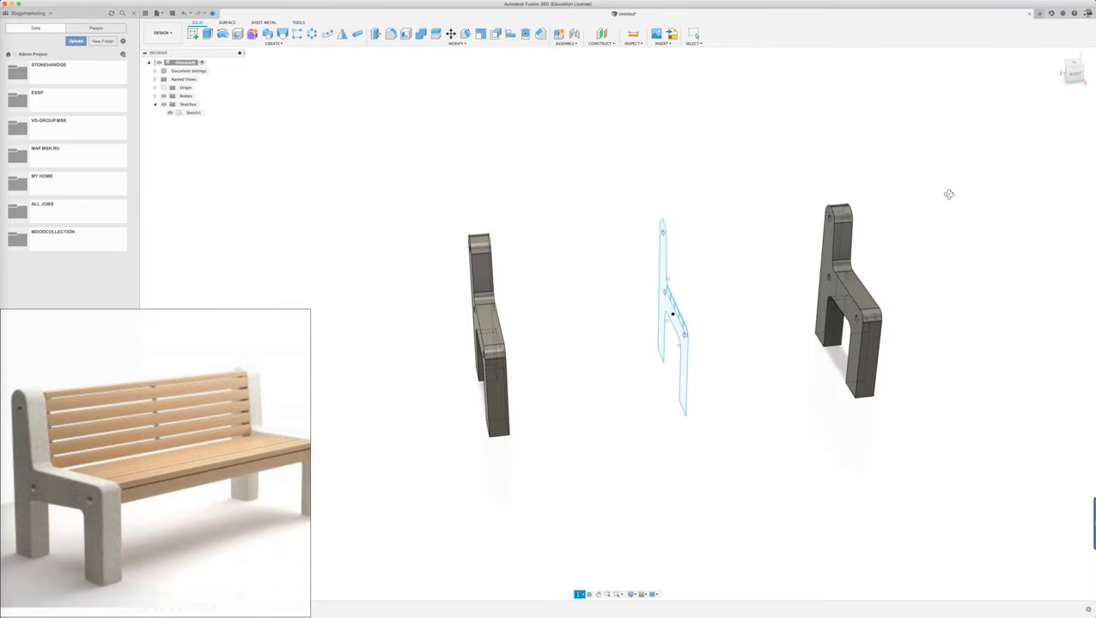
{"action": "middle_click_drag", "start_coordinate": [948, 194], "coordinate": [954, 196], "text": "shift"}
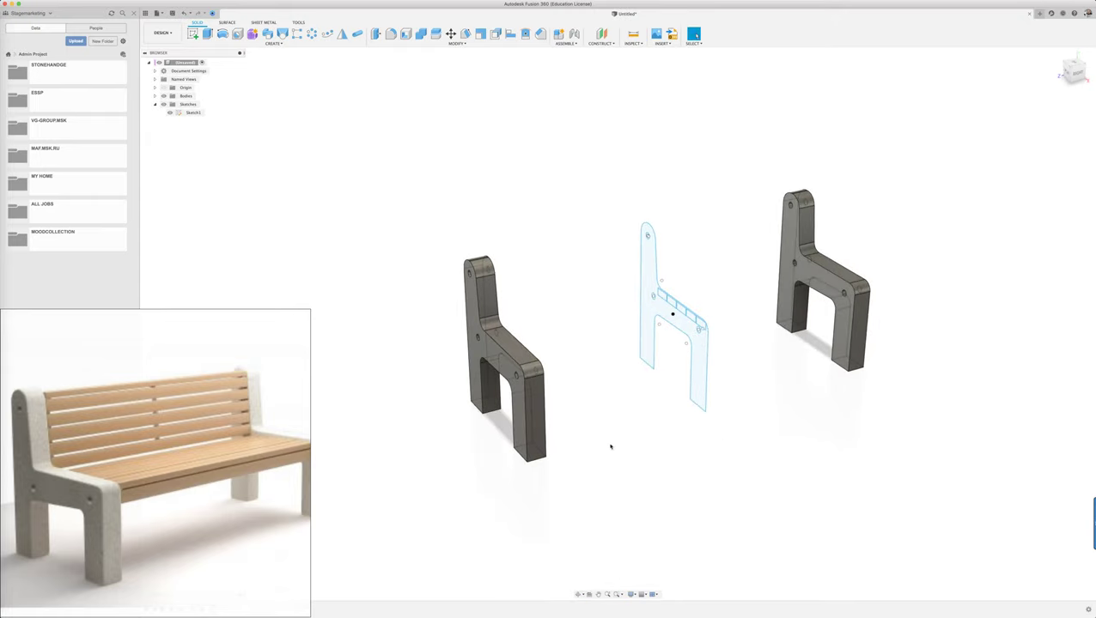
Step: Apply a 1 mm fillet to the edges of both side frames
{"action": "key", "text": "f"}
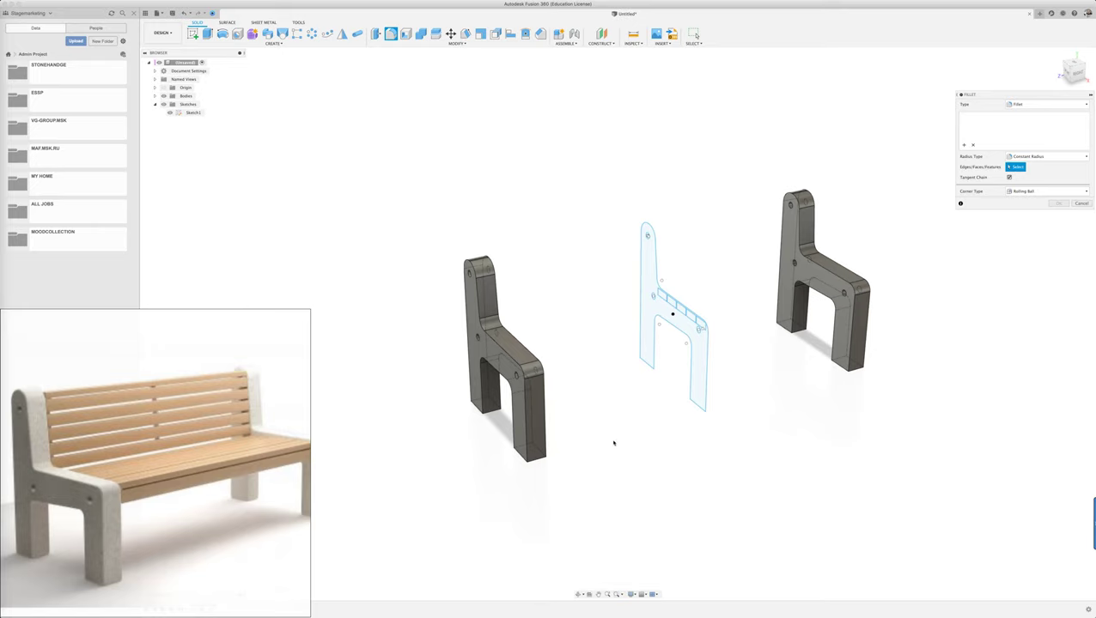
{"action": "left_click_drag", "start_coordinate": [374, 165], "coordinate": [911, 524]}
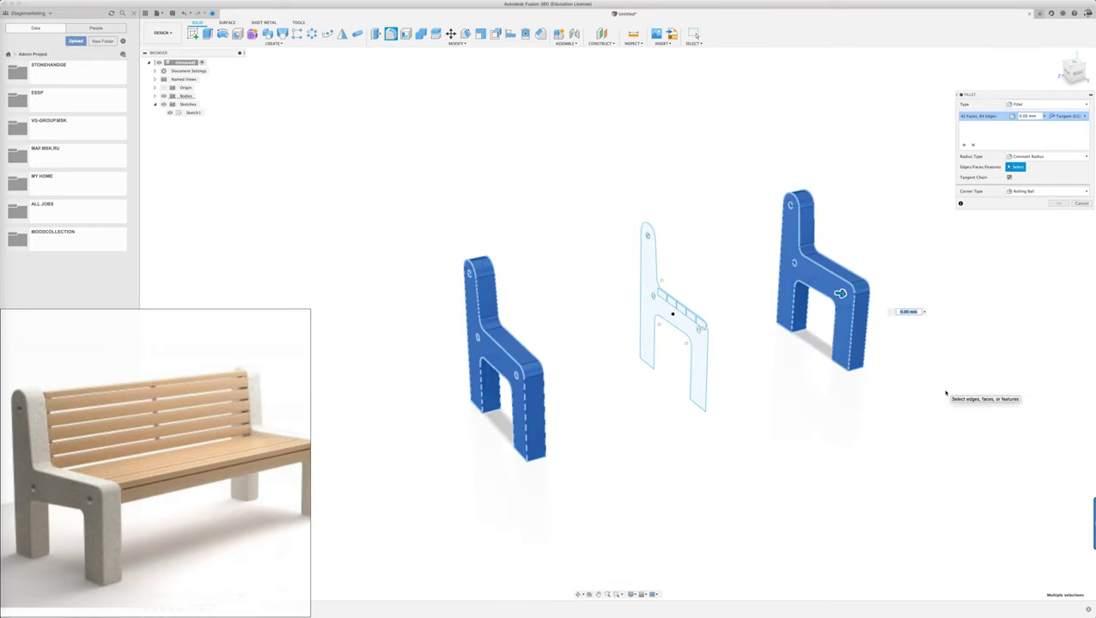
{"action": "type", "text": "1"}
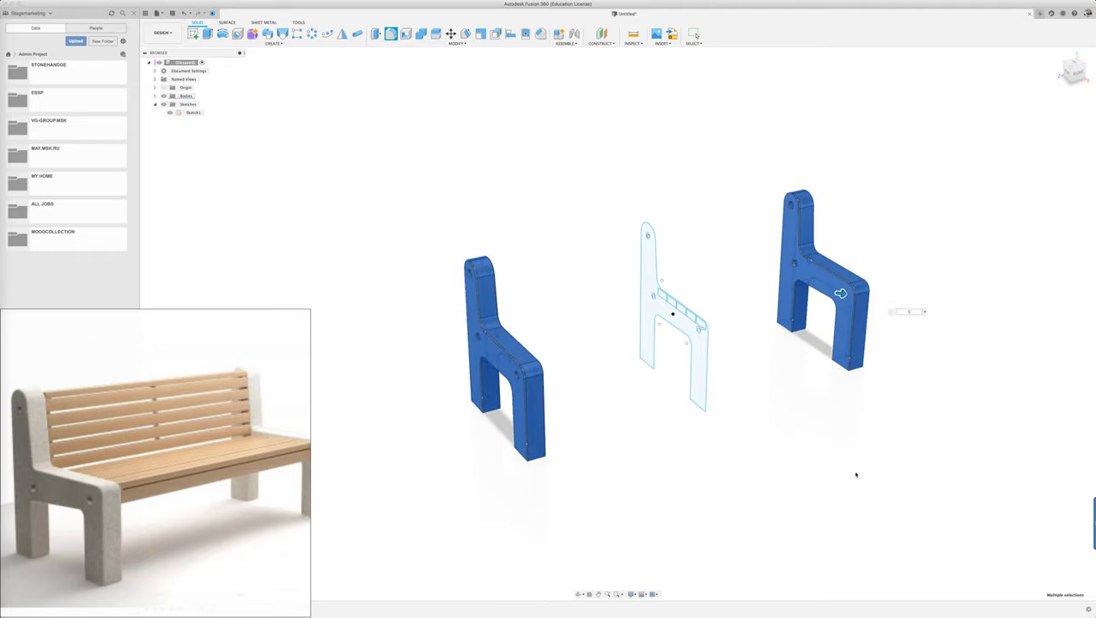
{"action": "left_click", "coordinate": [855, 474]}
Step: Zoom and orbit to inspect the rounded edges of the side frame
{"action": "scroll", "coordinate": [470, 369], "scroll_direction": "up", "scroll_amount": 2}
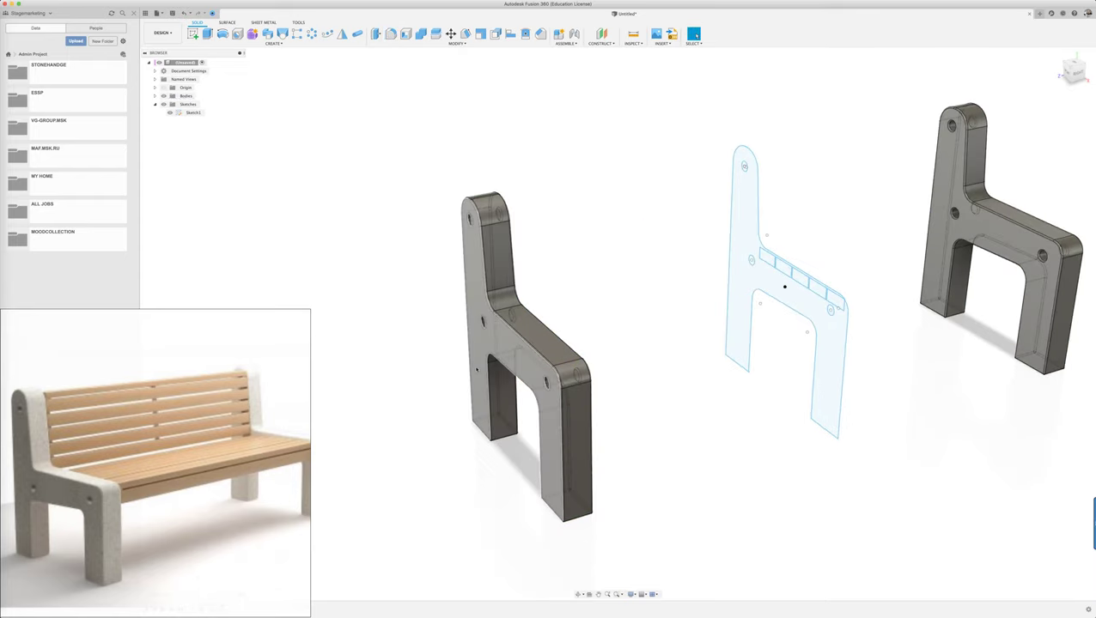
{"action": "scroll", "coordinate": [489, 395], "scroll_direction": "up", "scroll_amount": 3}
{"action": "scroll", "coordinate": [514, 425], "scroll_direction": "up", "scroll_amount": 3}
{"action": "scroll", "coordinate": [532, 420], "scroll_direction": "down", "scroll_amount": 1}
{"action": "mouse_move", "coordinate": [536, 420]}
{"action": "middle_mouse_down", "text": "shift"}
{"action": "mouse_move", "coordinate": [514, 423]}
{"action": "mouse_move", "coordinate": [406, 352]}
{"action": "middle_mouse_up", "text": "shift"}
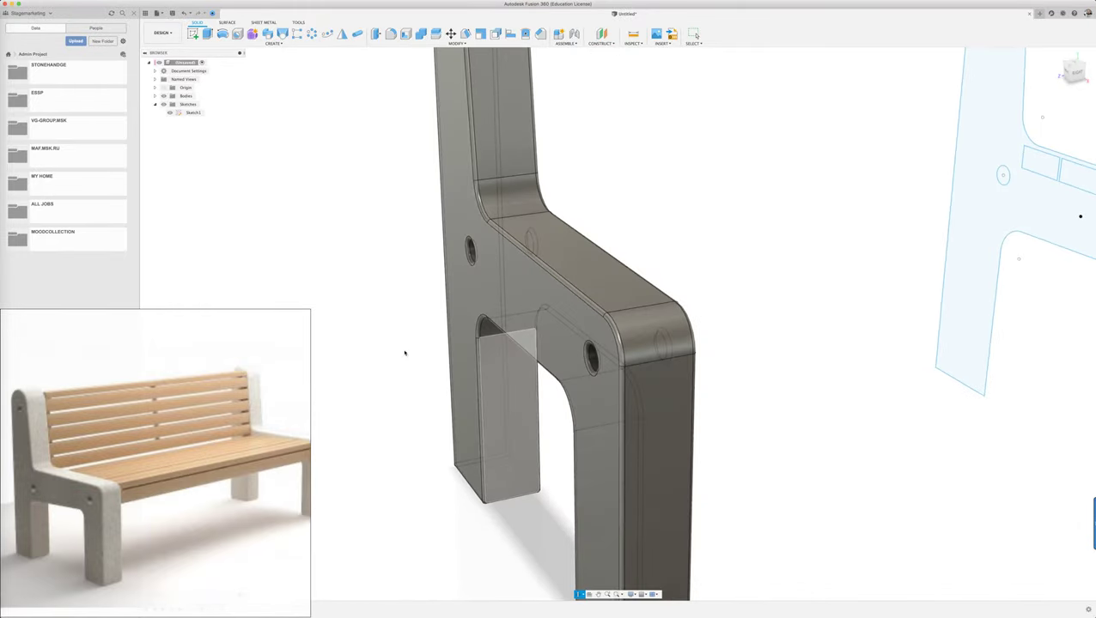
{"action": "scroll", "coordinate": [398, 335], "scroll_direction": "down", "scroll_amount": 5}
{"action": "scroll", "coordinate": [399, 335], "scroll_direction": "down", "scroll_amount": 2}
{"action": "scroll", "coordinate": [399, 336], "scroll_direction": "down", "scroll_amount": 1}
{"action": "scroll", "coordinate": [399, 336], "scroll_direction": "down", "scroll_amount": 1}
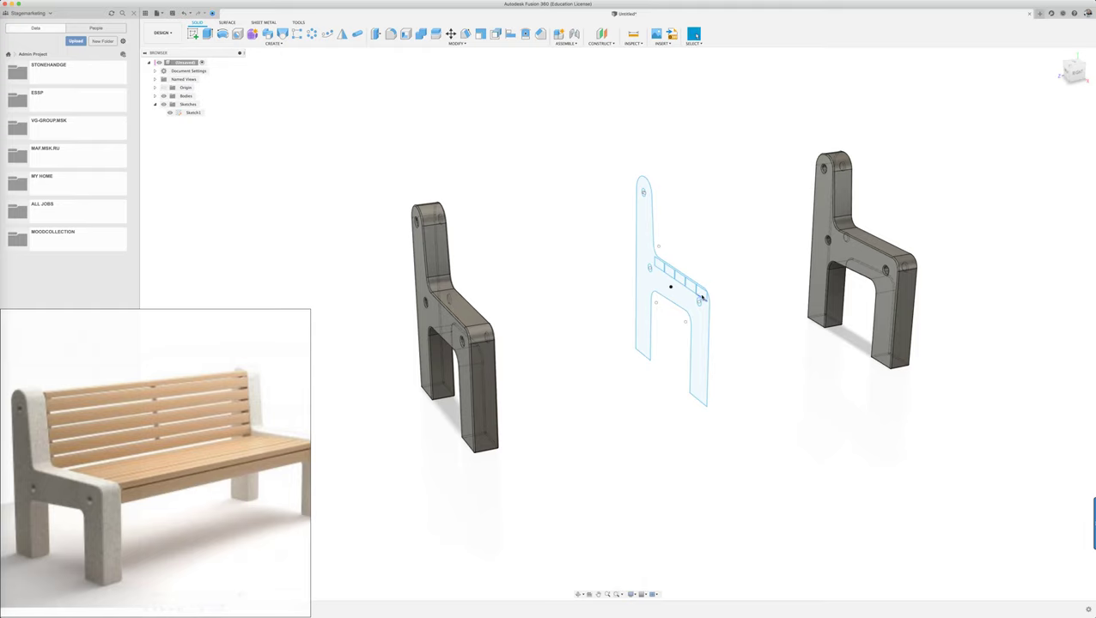
Step: Start an extrusion with only the one small sketch profile selected
{"action": "key", "text": "e"}
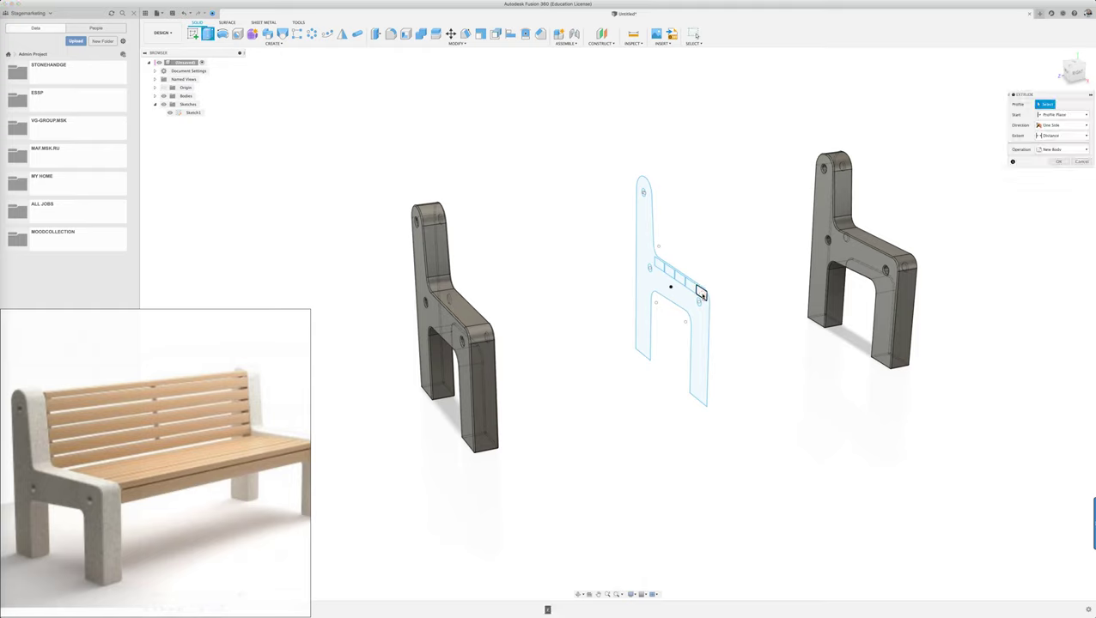
{"action": "left_click", "coordinate": [694, 292]}
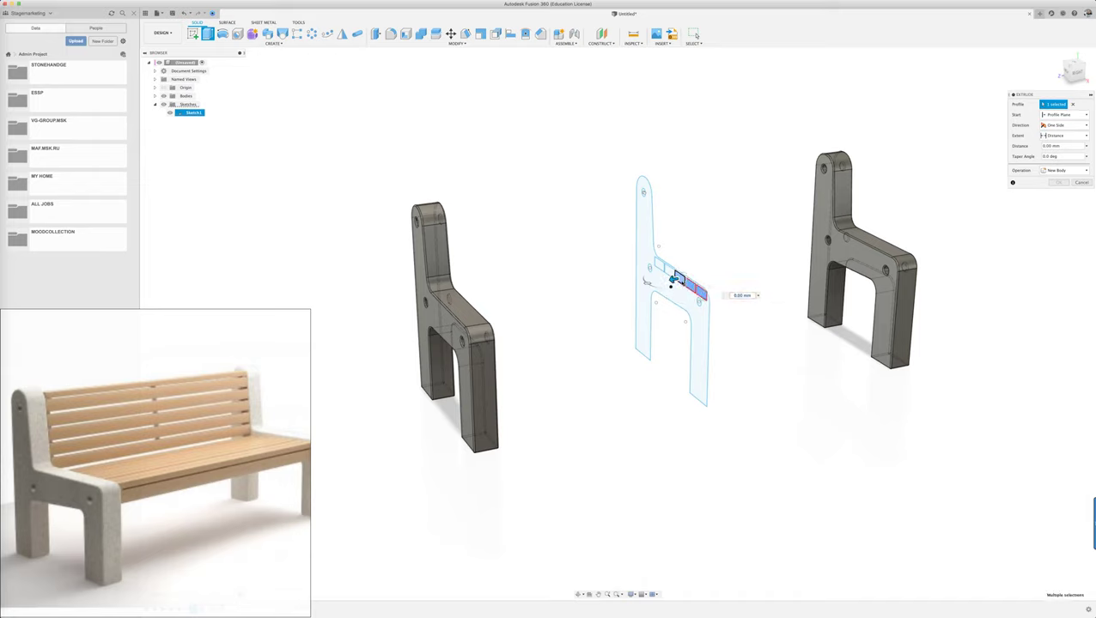
{"action": "left_click", "coordinate": [682, 286]}
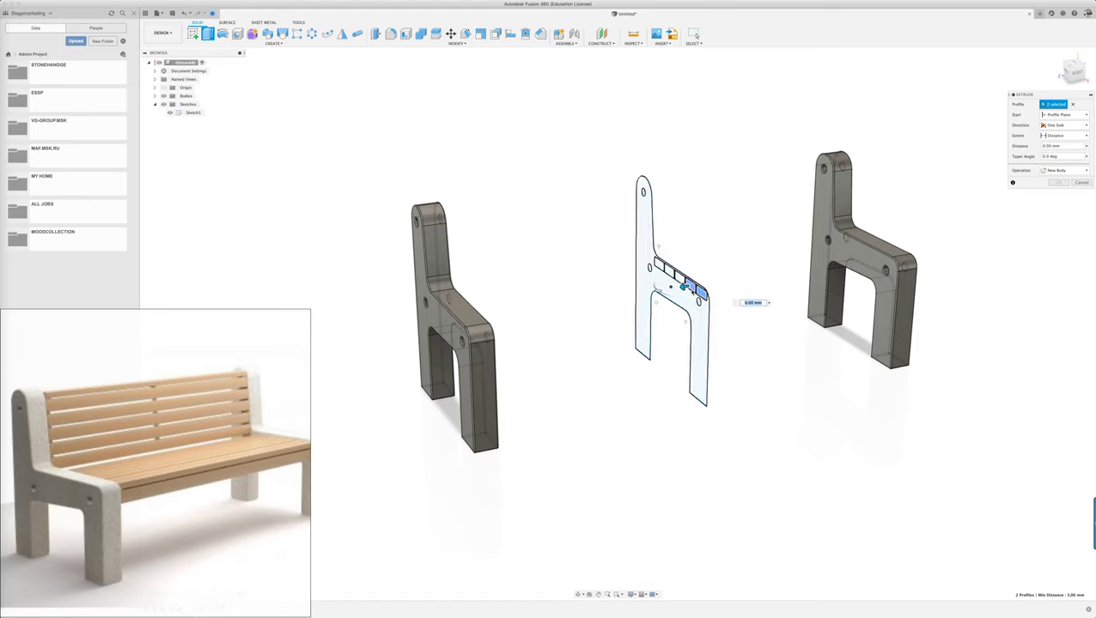
{"action": "left_click", "coordinate": [697, 294]}
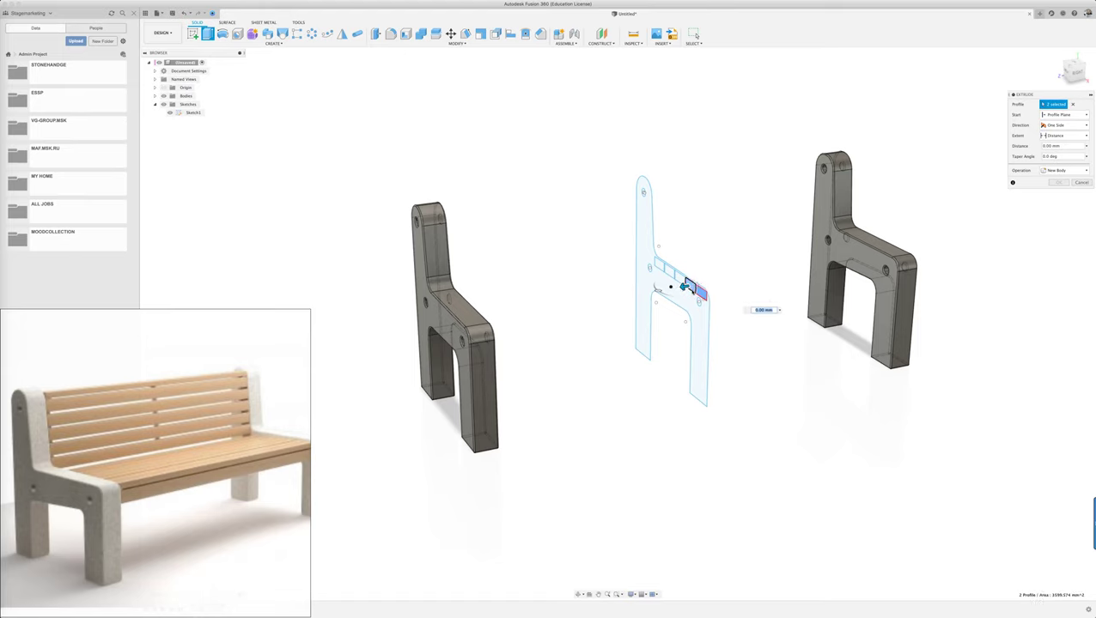
Step: Extrude it symmetrically to reach both side frames as new component Component1:1
{"action": "left_click", "coordinate": [1062, 125]}
{"action": "left_click", "coordinate": [1057, 148]}
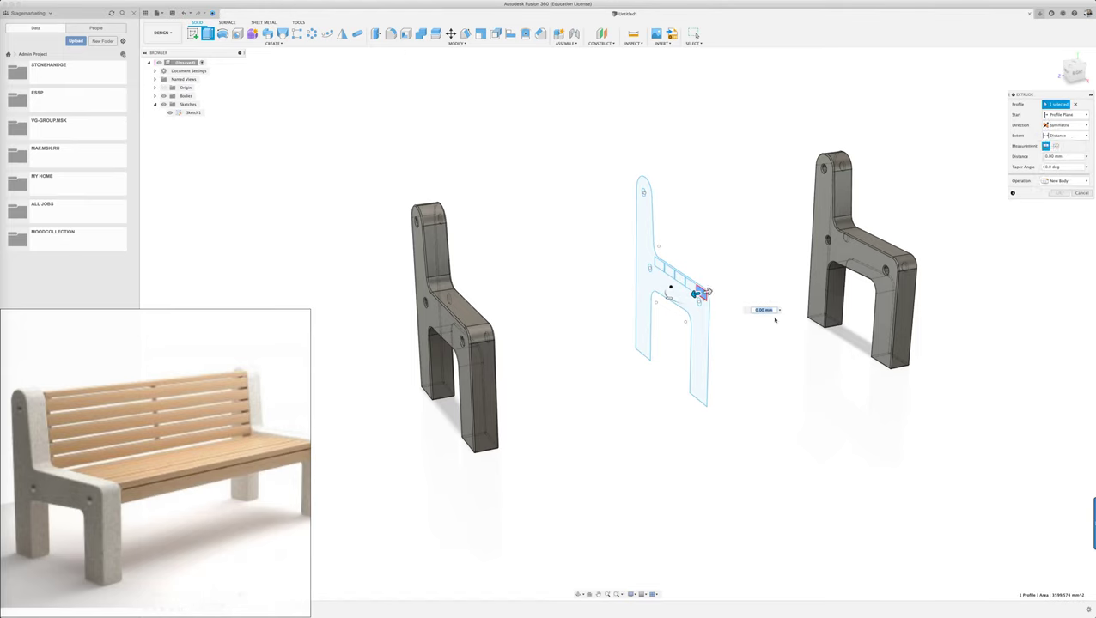
{"action": "left_click_drag", "start_coordinate": [700, 292], "coordinate": [895, 260]}
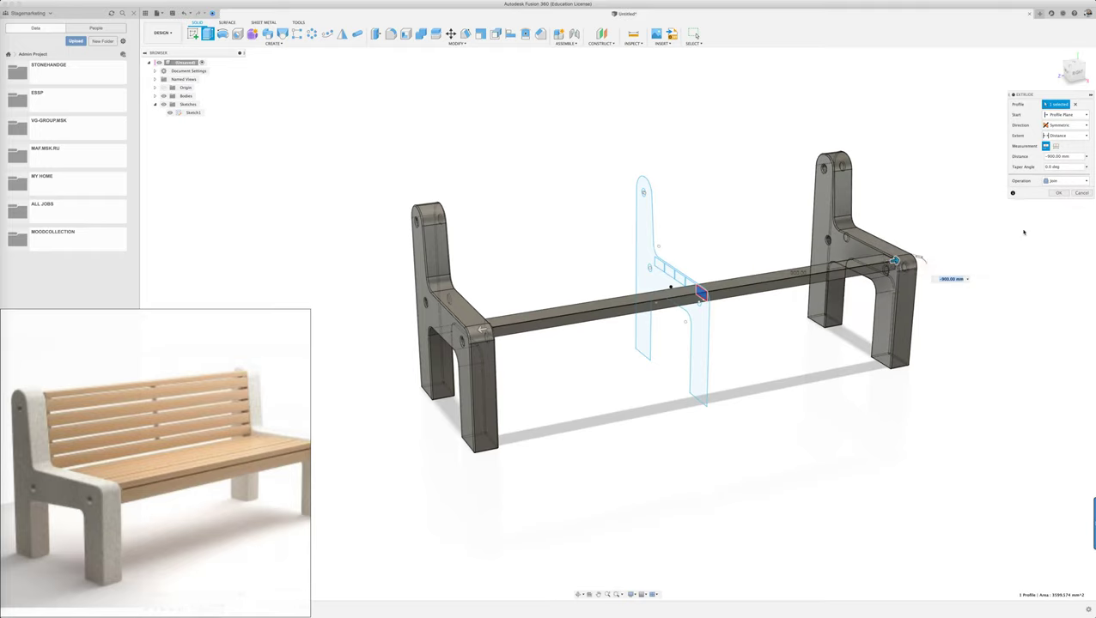
{"action": "left_click", "coordinate": [1065, 180]}
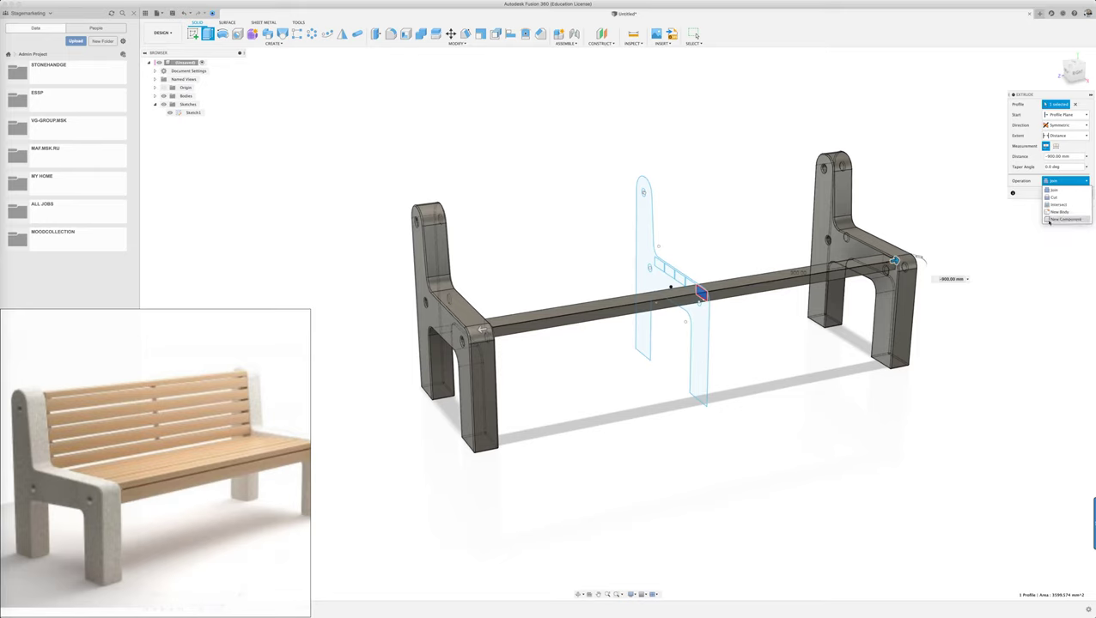
{"action": "left_click", "coordinate": [1060, 220]}
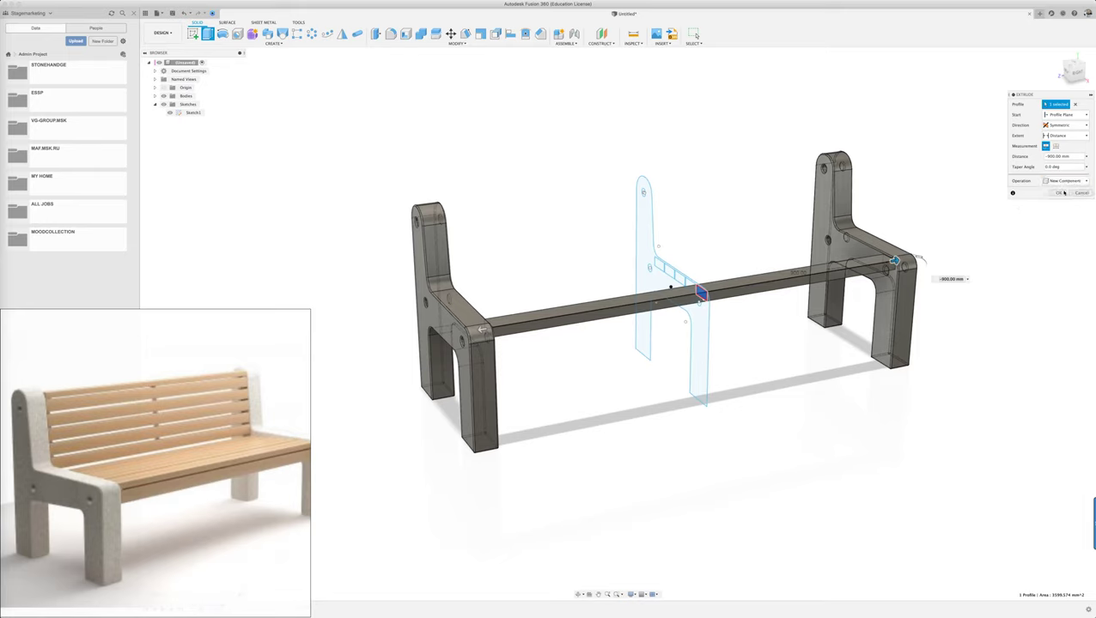
{"action": "left_click", "coordinate": [1060, 193]}
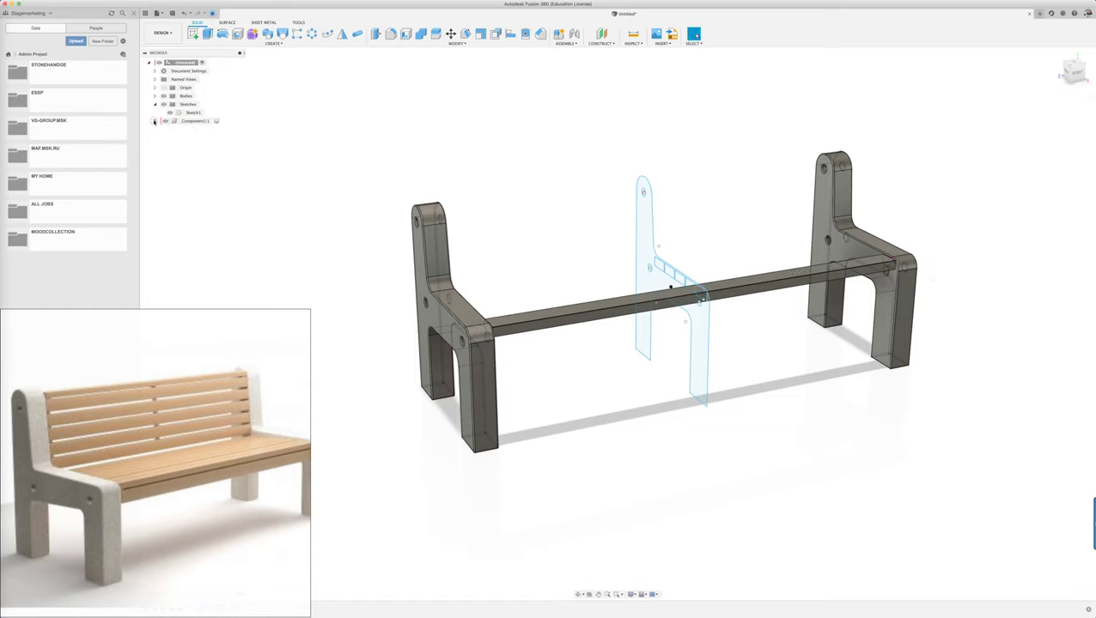
{"action": "left_click", "coordinate": [155, 121]}
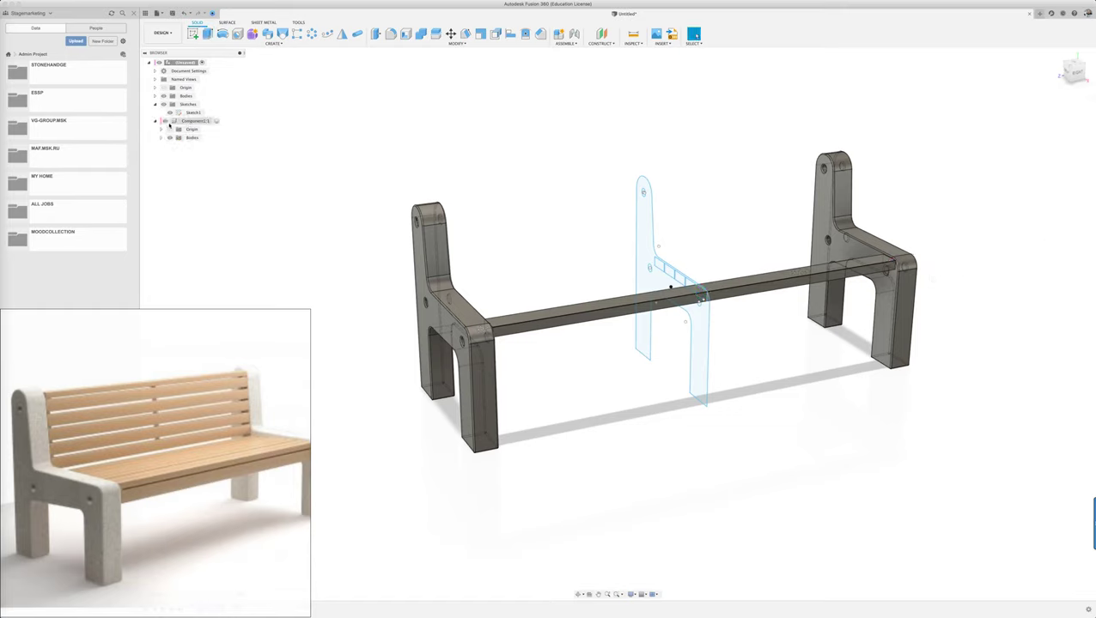
{"action": "left_click", "coordinate": [155, 121]}
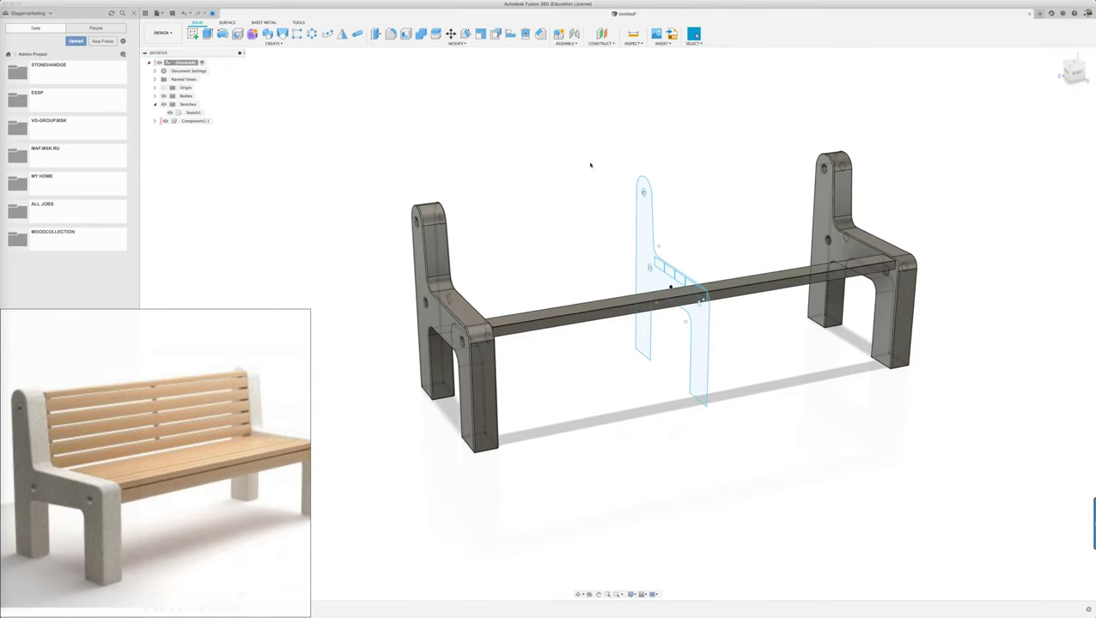
{"action": "middle_click_drag", "start_coordinate": [592, 166], "coordinate": [585, 167], "text": "shift"}
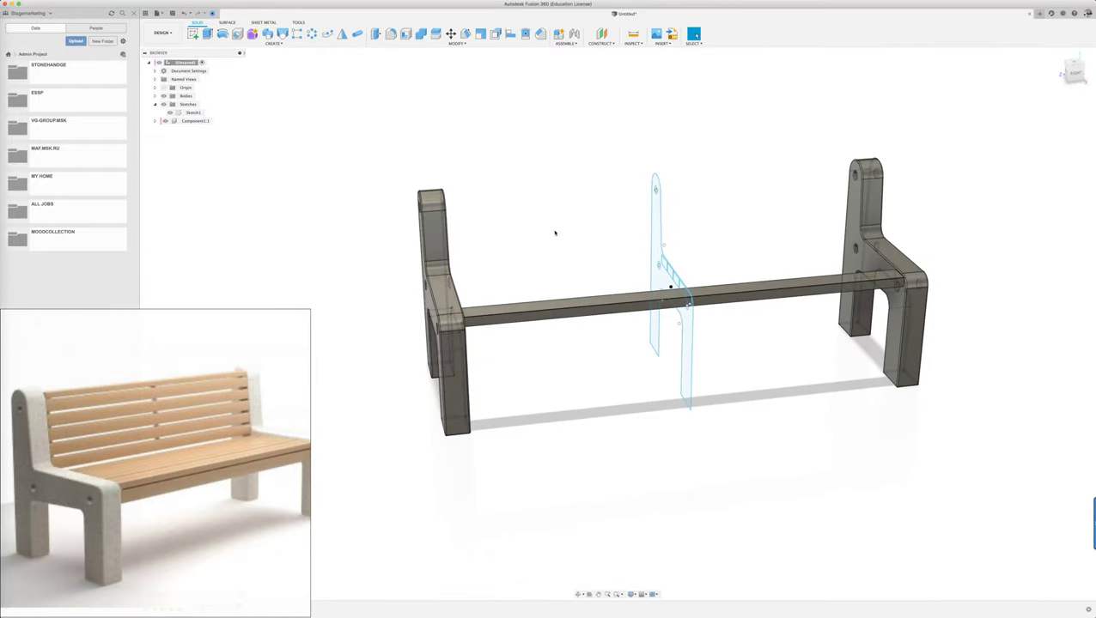
{"action": "key", "text": "f"}
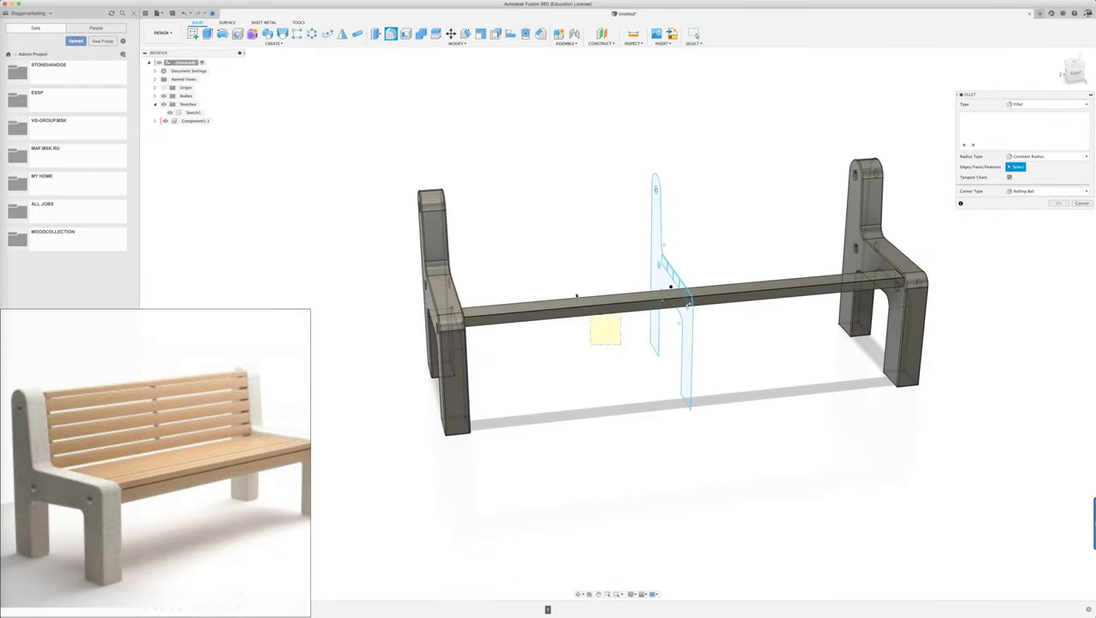
{"action": "left_click", "coordinate": [572, 295]}
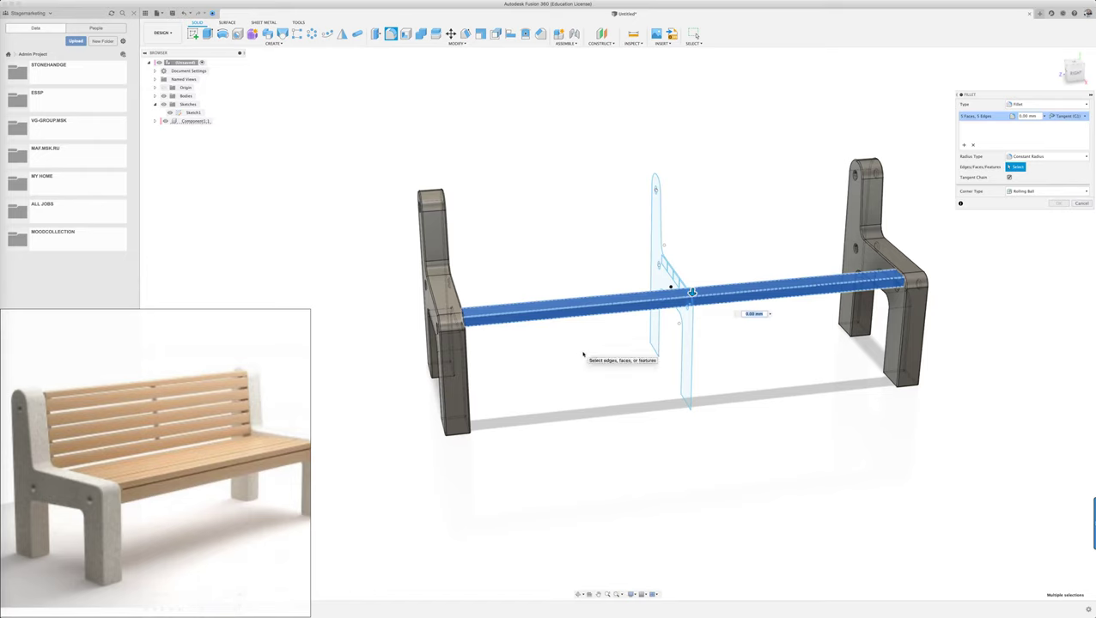
{"action": "type", "text": "5"}
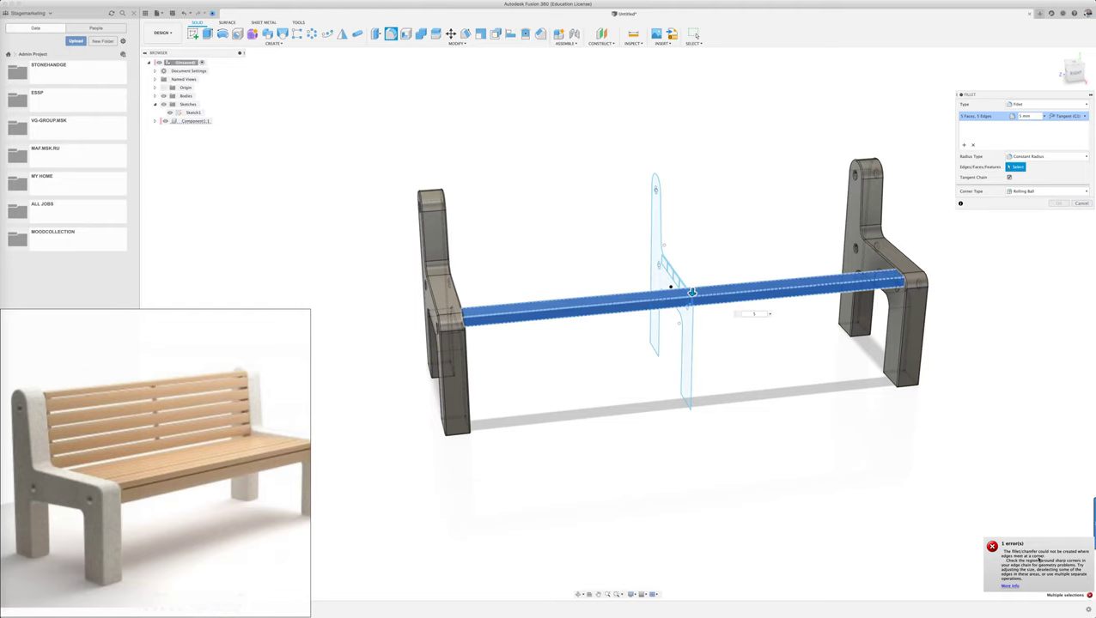
{"action": "left_click", "coordinate": [992, 549]}
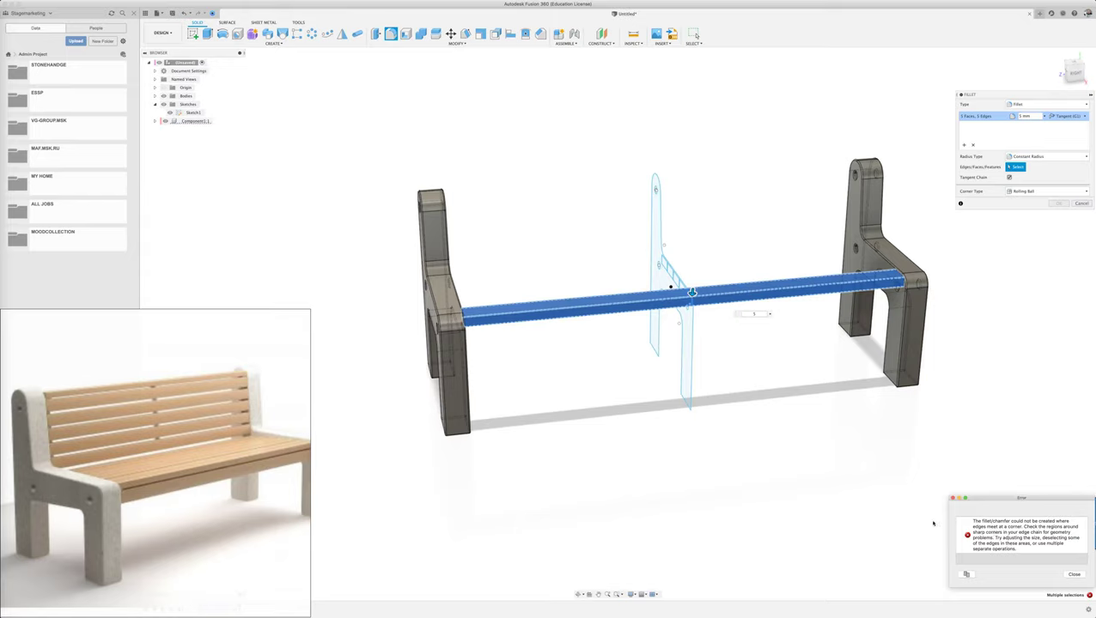
{"action": "left_click", "coordinate": [796, 498]}
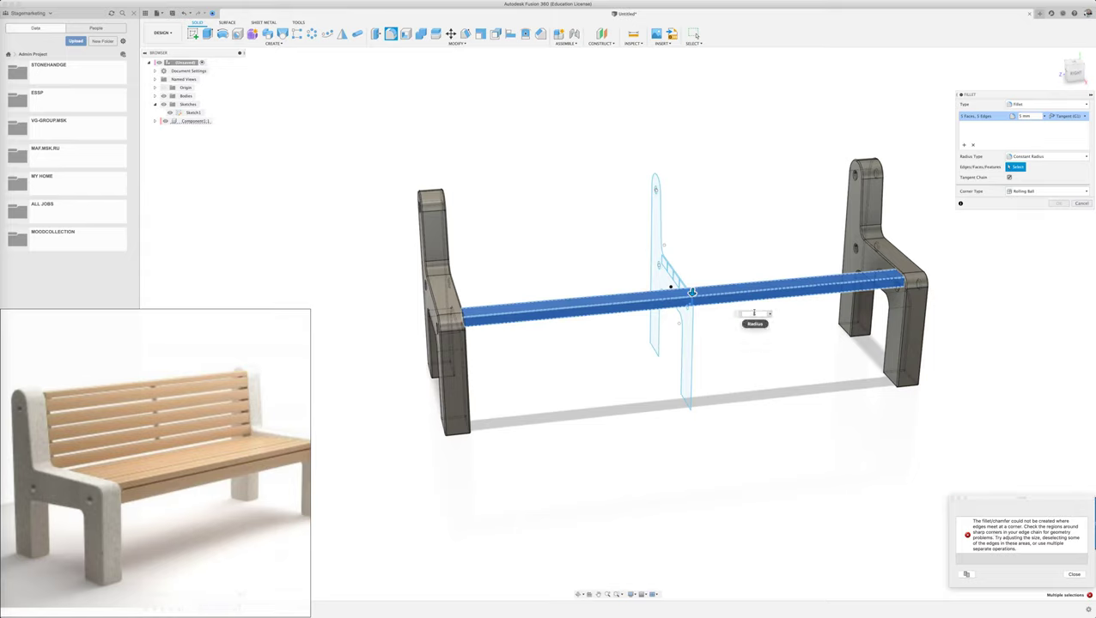
{"action": "type", "text": "4"}
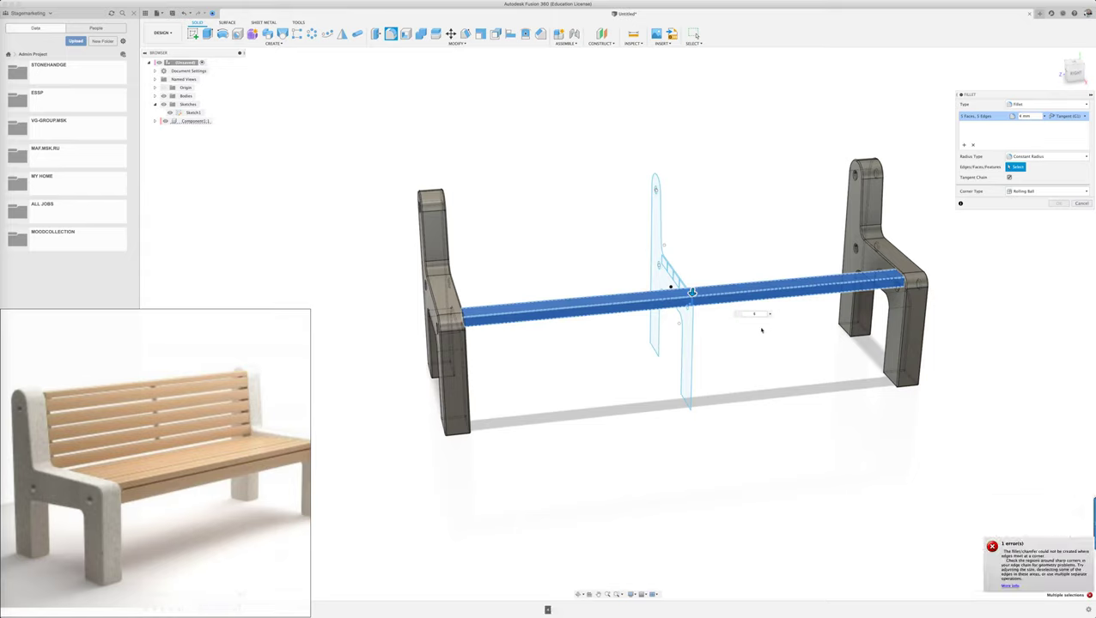
{"action": "key", "text": "BackSpace"}
{"action": "type", "text": "1"}
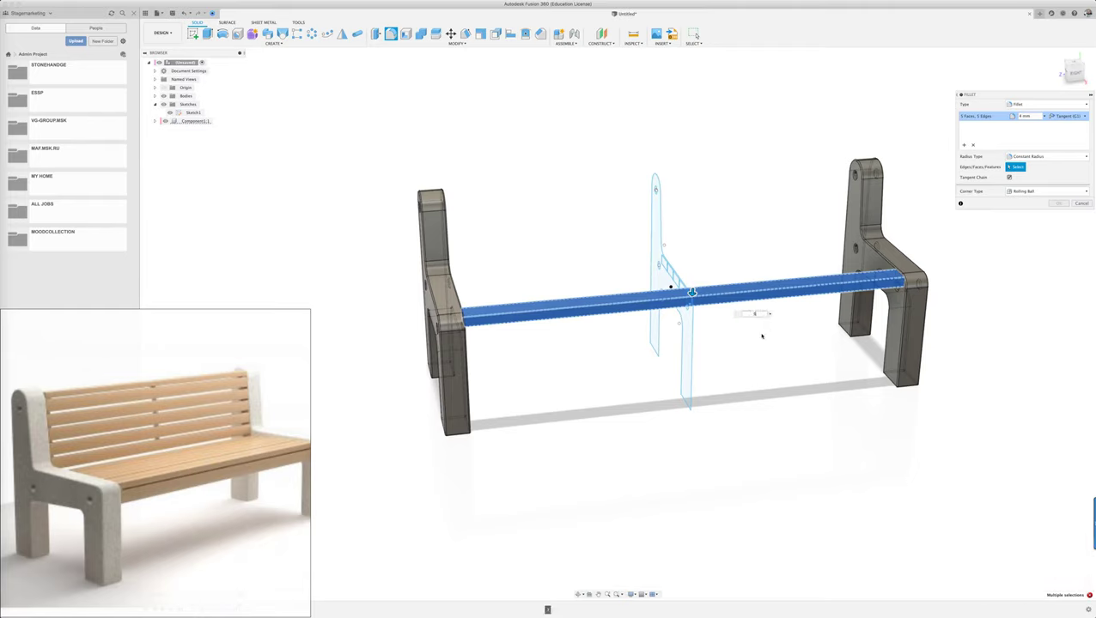
{"action": "key", "text": "BackSpace"}
{"action": "type", "text": "5"}
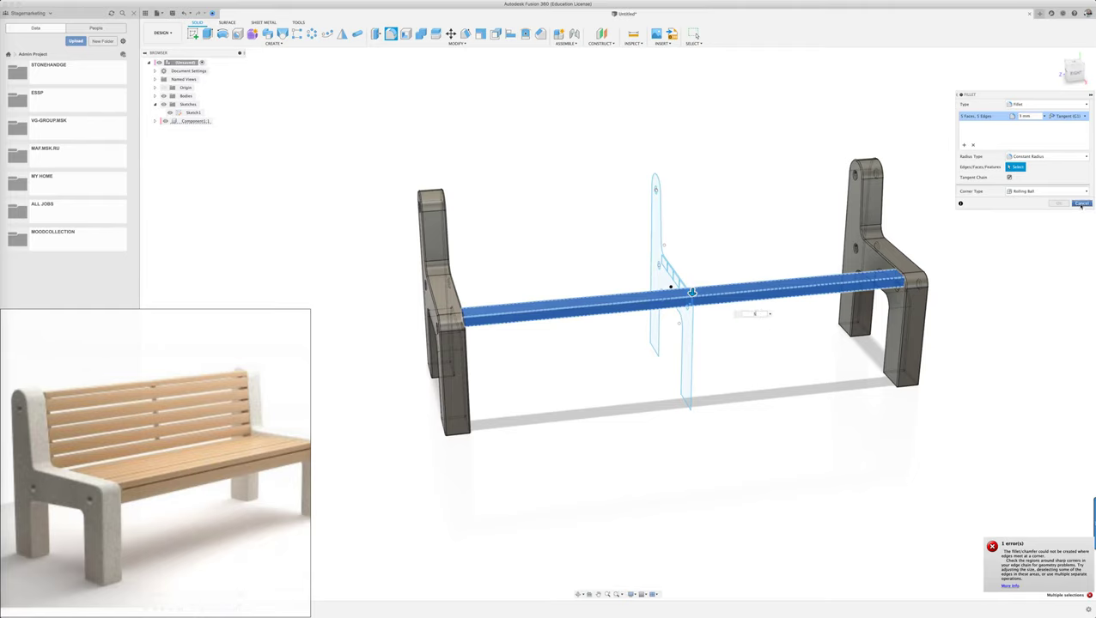
{"action": "left_click", "coordinate": [1081, 204]}
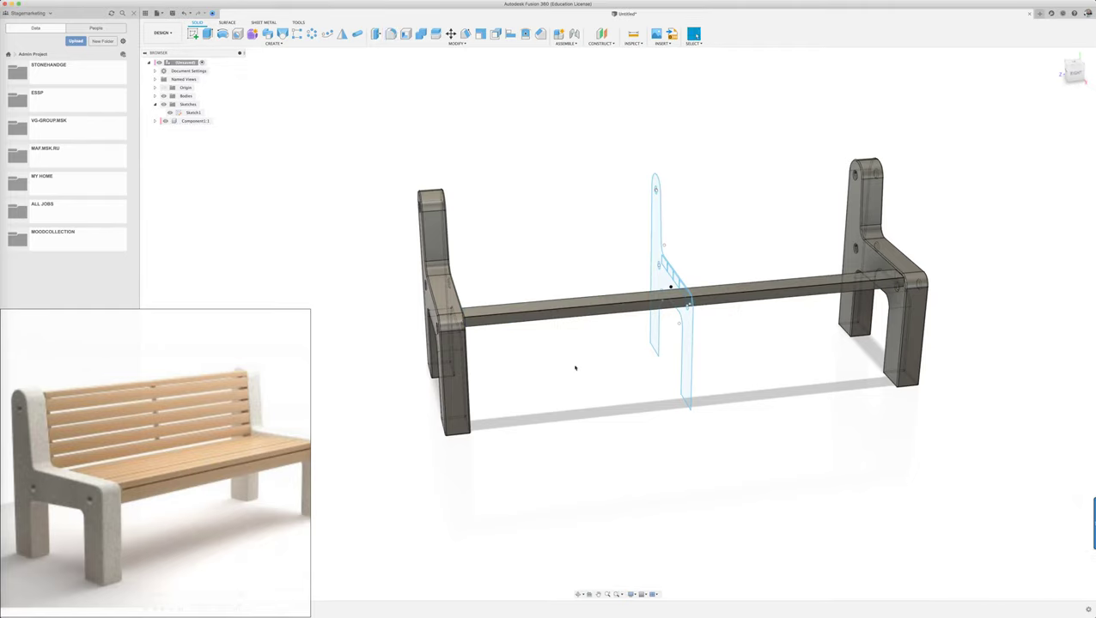
Step: Orbit and zoom out to view the whole rail between the two side frames
{"action": "middle_click_drag", "start_coordinate": [575, 368], "coordinate": [630, 270], "text": "shift"}
{"action": "scroll", "coordinate": [630, 270], "scroll_direction": "up", "scroll_amount": 5}
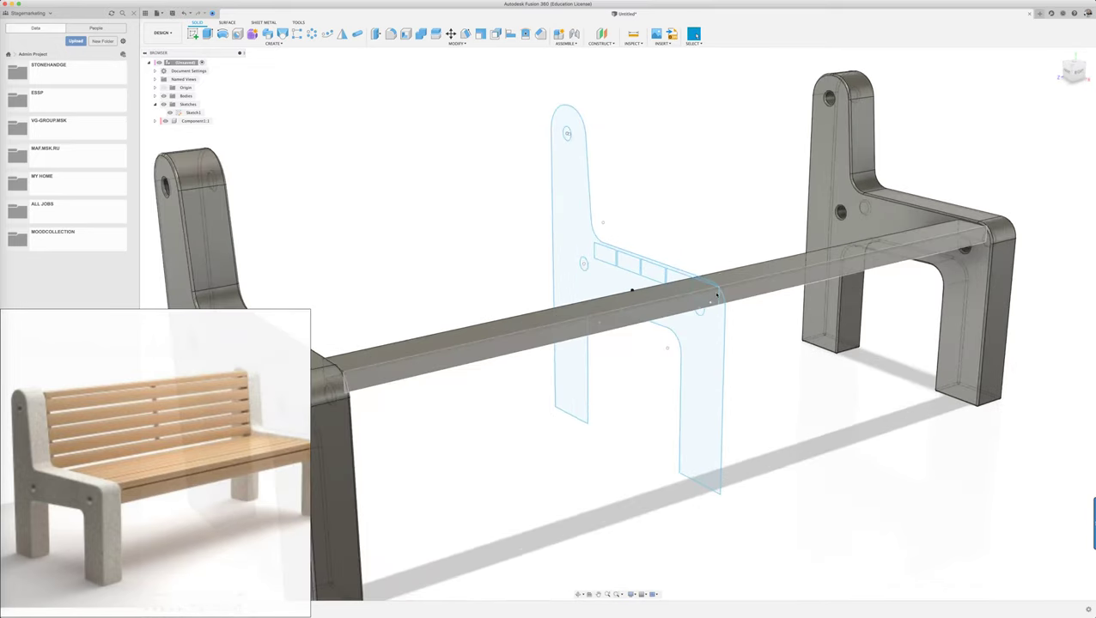
{"action": "scroll", "coordinate": [717, 294], "scroll_direction": "up", "scroll_amount": 3}
{"action": "scroll", "coordinate": [717, 294], "scroll_direction": "up", "scroll_amount": 3}
{"action": "scroll", "coordinate": [717, 295], "scroll_direction": "up", "scroll_amount": 3}
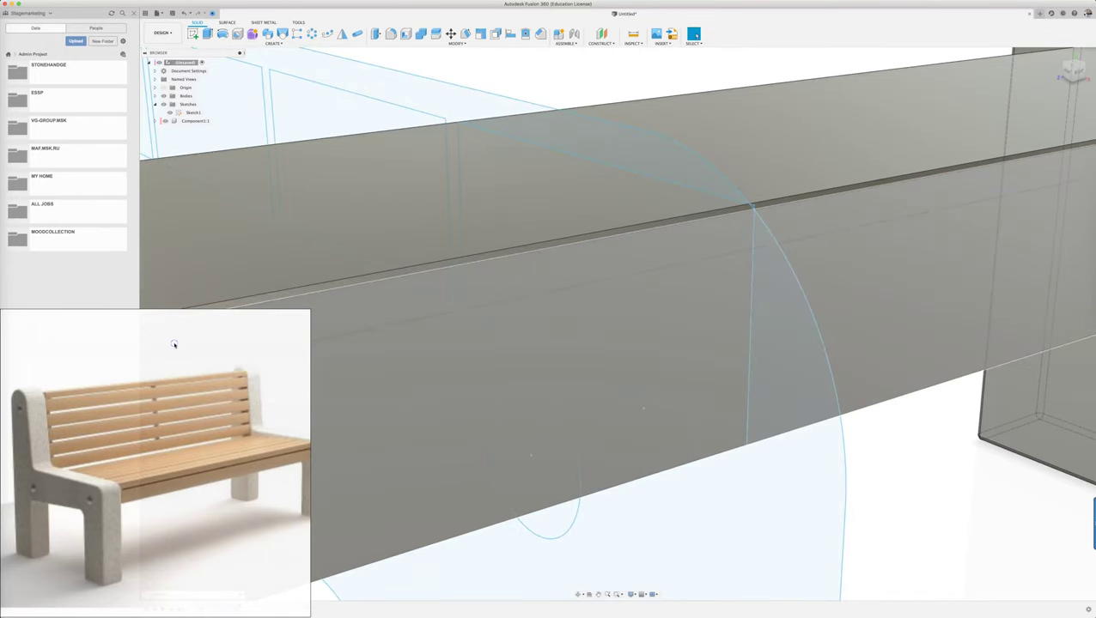
{"action": "left_click_drag", "start_coordinate": [174, 344], "coordinate": [177, 327]}
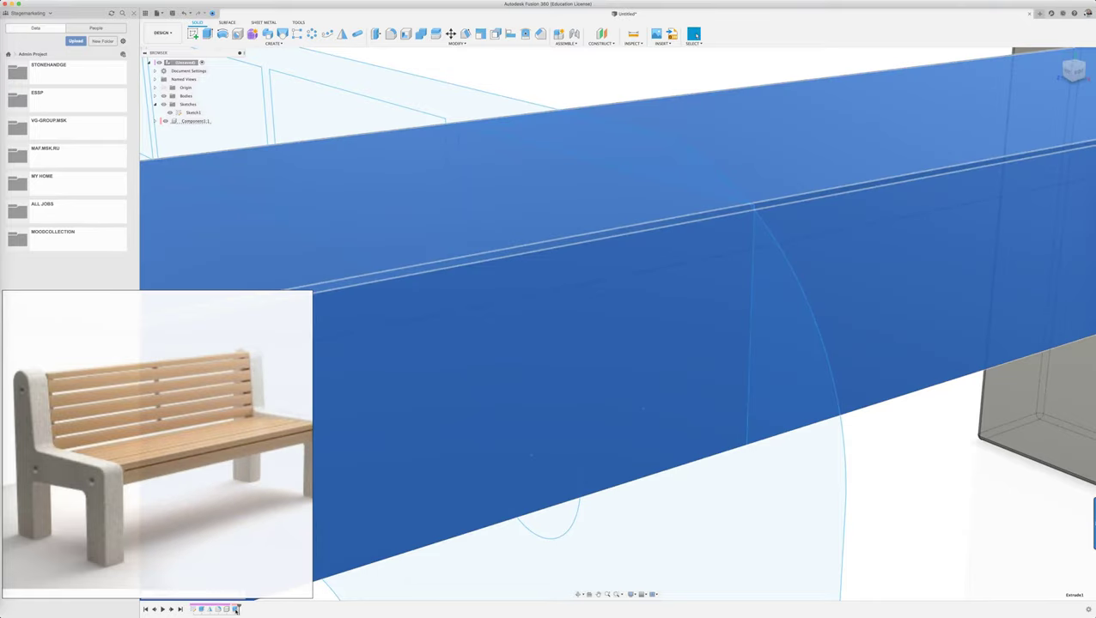
Step: Edit the rail extrusion to include a second sketch profile, keeping 900 mm symmetric
{"action": "double_click", "coordinate": [237, 609]}
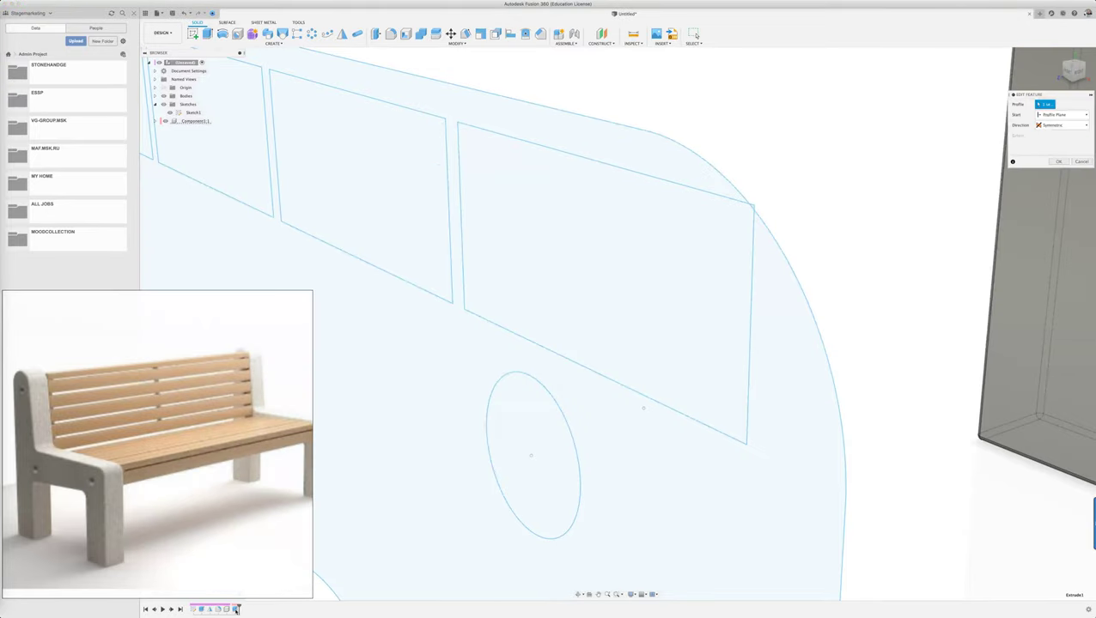
{"action": "left_click", "coordinate": [740, 218]}
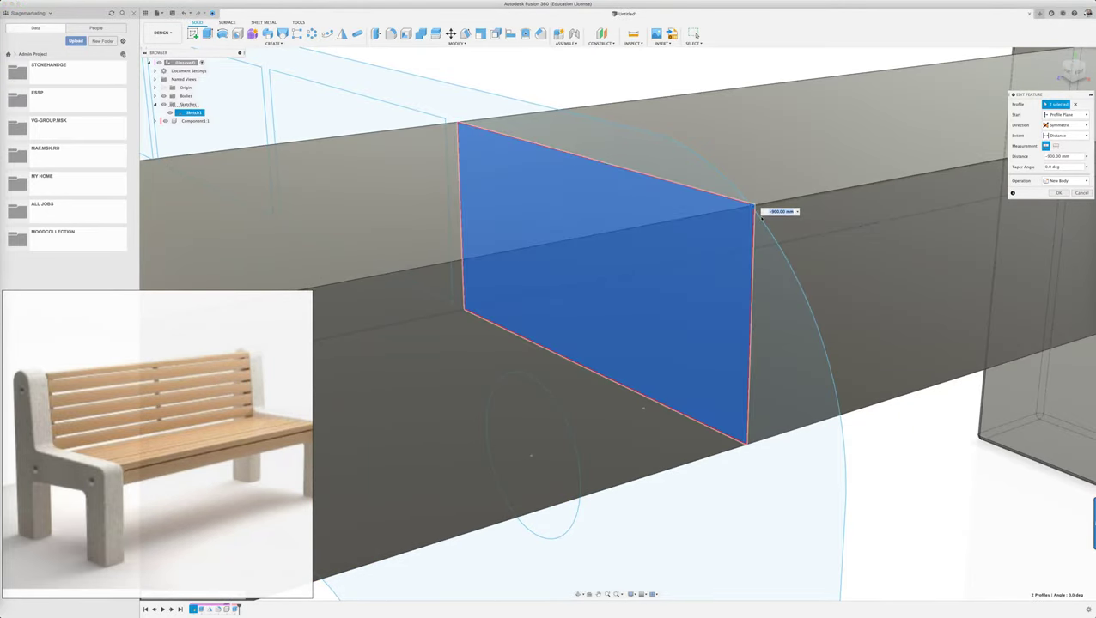
{"action": "left_click", "coordinate": [1058, 194]}
{"action": "scroll", "coordinate": [686, 372], "scroll_direction": "down", "scroll_amount": 4}
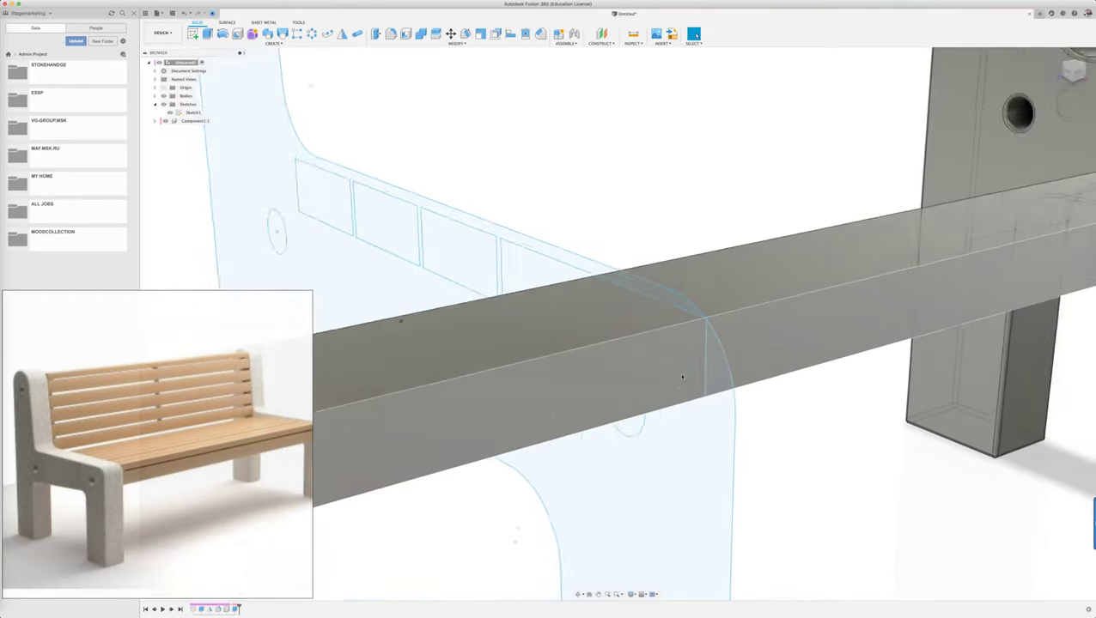
{"action": "scroll", "coordinate": [704, 395], "scroll_direction": "down", "scroll_amount": 4}
{"action": "scroll", "coordinate": [721, 421], "scroll_direction": "down", "scroll_amount": 3}
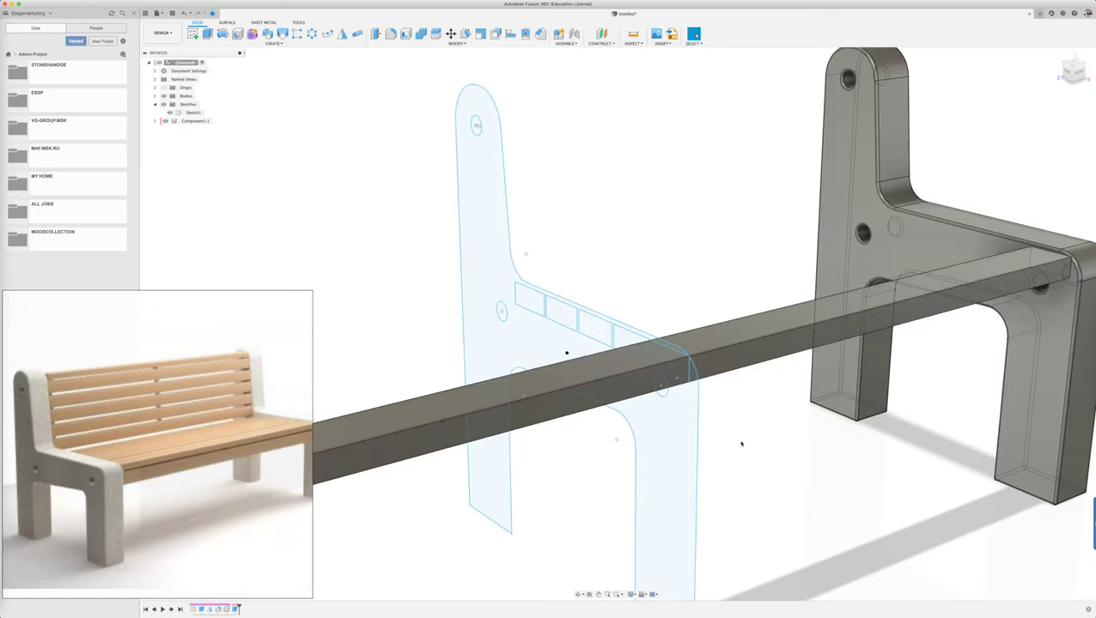
Step: Fillet the rail's long edges with a 5 mm radius and orbit to check the result
{"action": "key", "text": "f"}
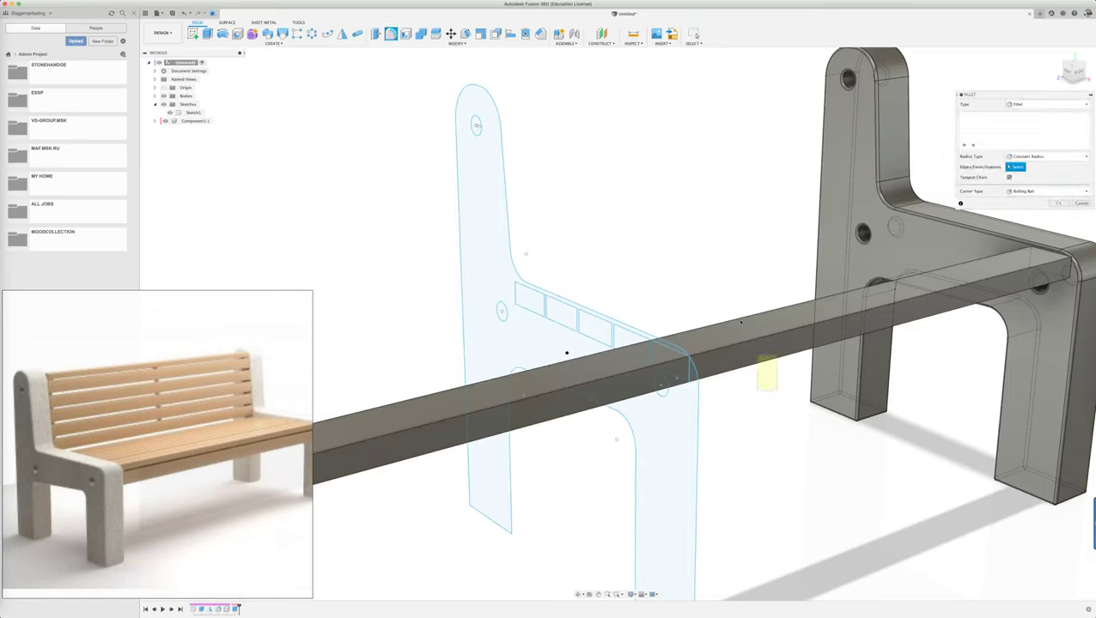
{"action": "left_click", "coordinate": [734, 314]}
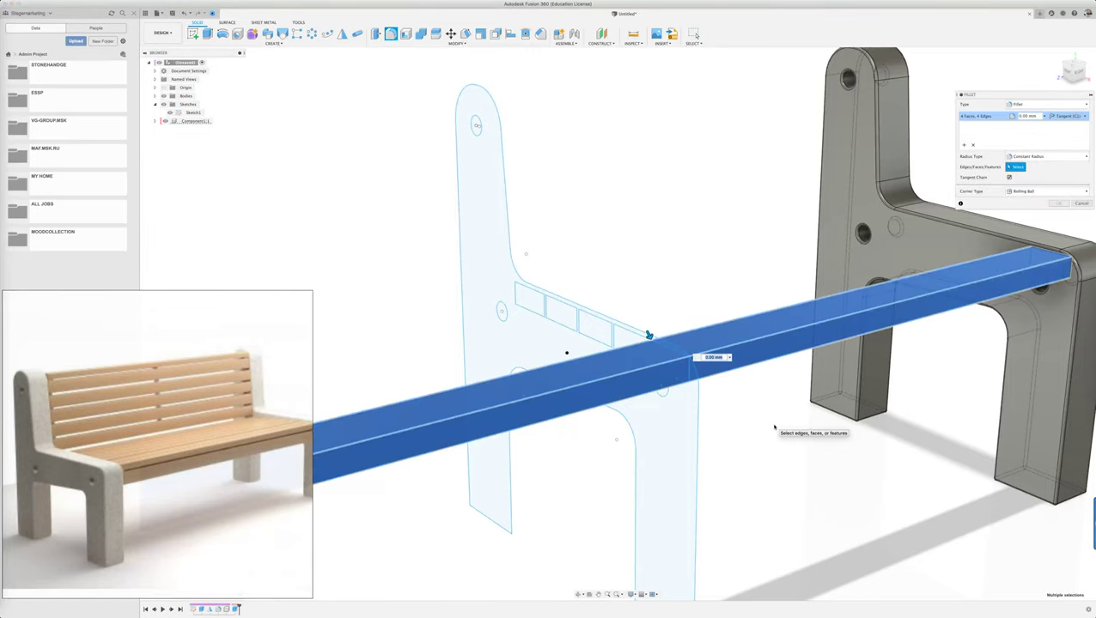
{"action": "type", "text": "5"}
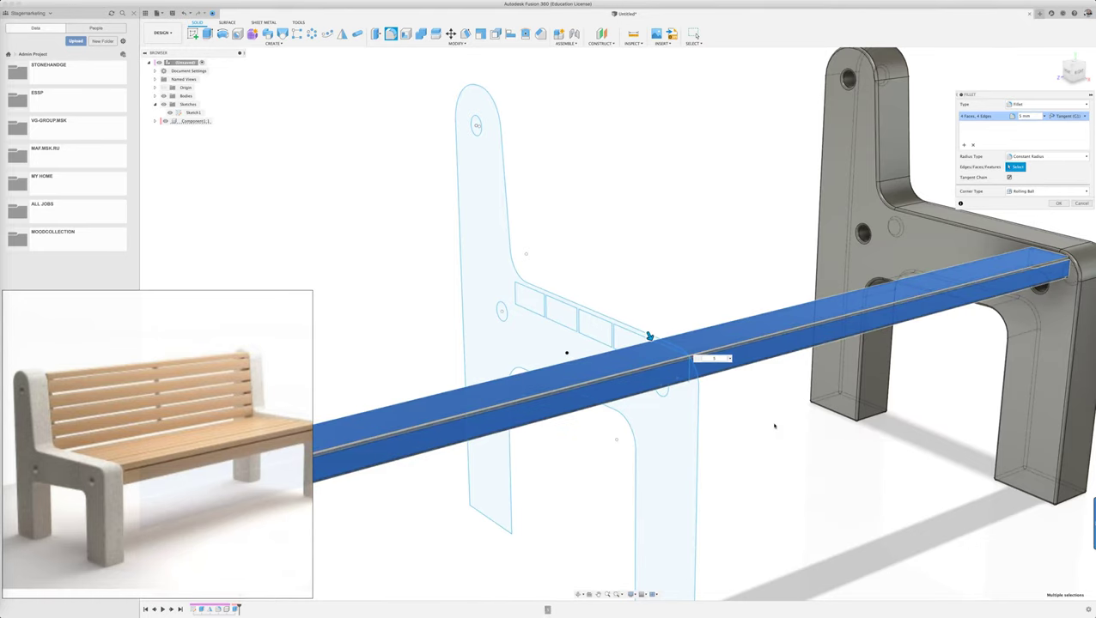
{"action": "left_click", "coordinate": [1057, 203]}
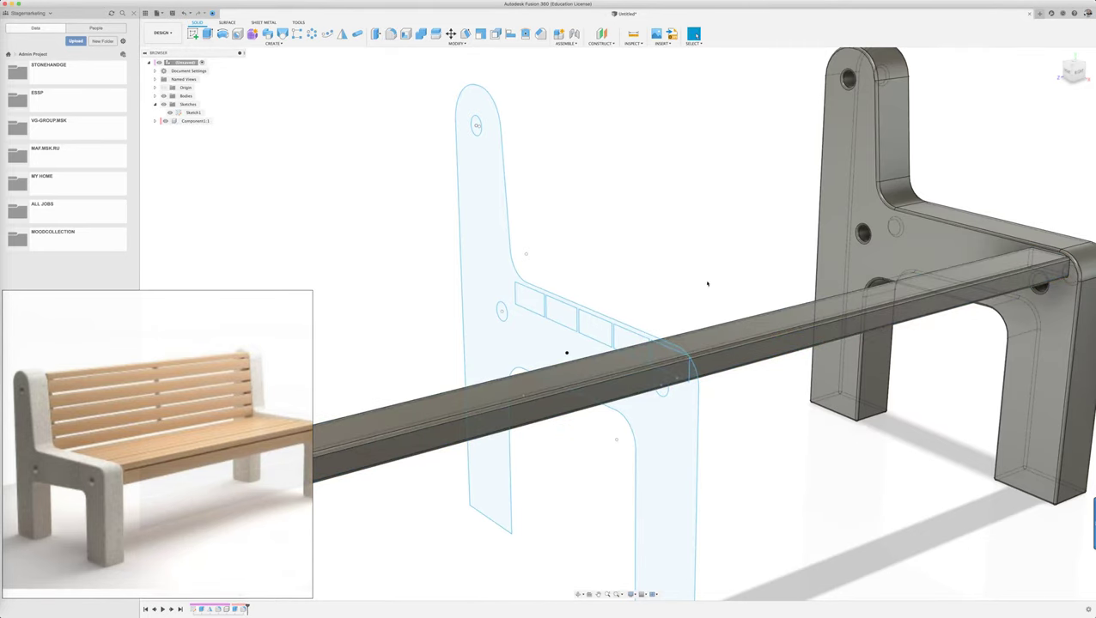
{"action": "middle_click_drag", "start_coordinate": [707, 284], "coordinate": [736, 273], "text": "shift"}
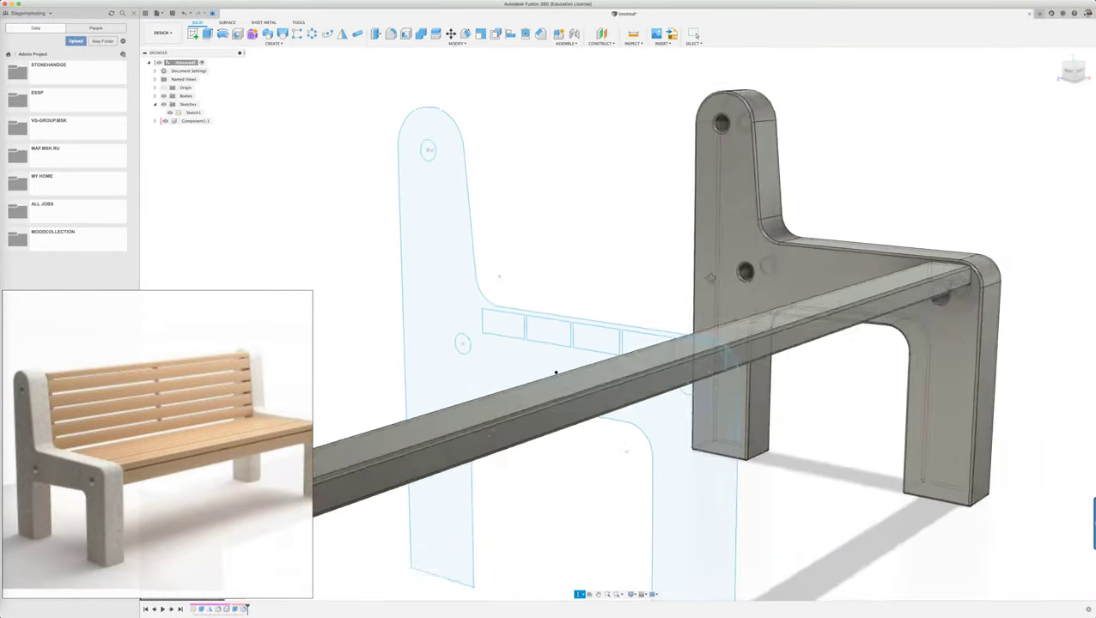
{"action": "middle_click_drag", "start_coordinate": [736, 274], "coordinate": [706, 282], "text": "shift"}
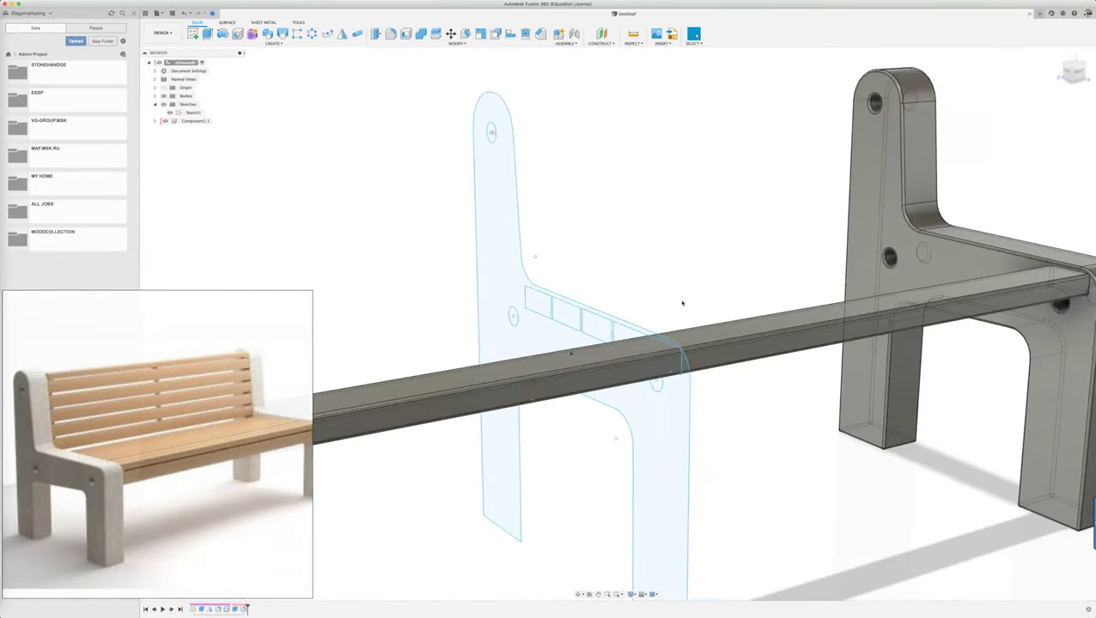
{"action": "scroll", "coordinate": [601, 361], "scroll_direction": "down", "scroll_amount": 5}
Step: Search 'rec', pin Rectangular Pattern to the Design Shortcuts, and launch it
{"action": "middle_click_drag", "start_coordinate": [553, 415], "coordinate": [551, 421], "text": "shift"}
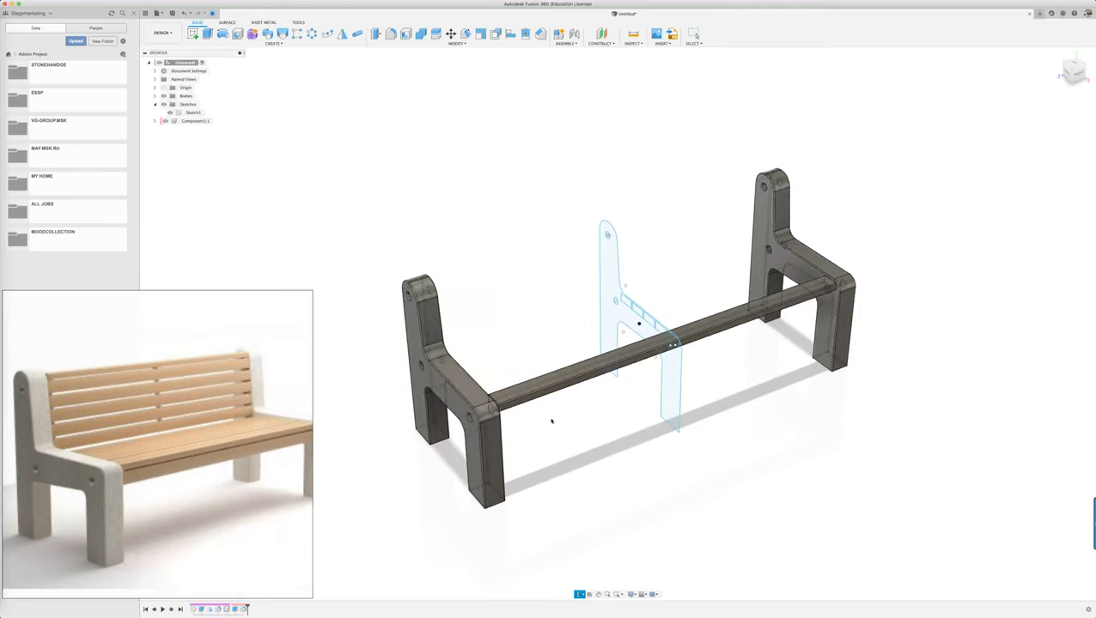
{"action": "key", "text": "Escape"}
{"action": "key", "text": "s"}
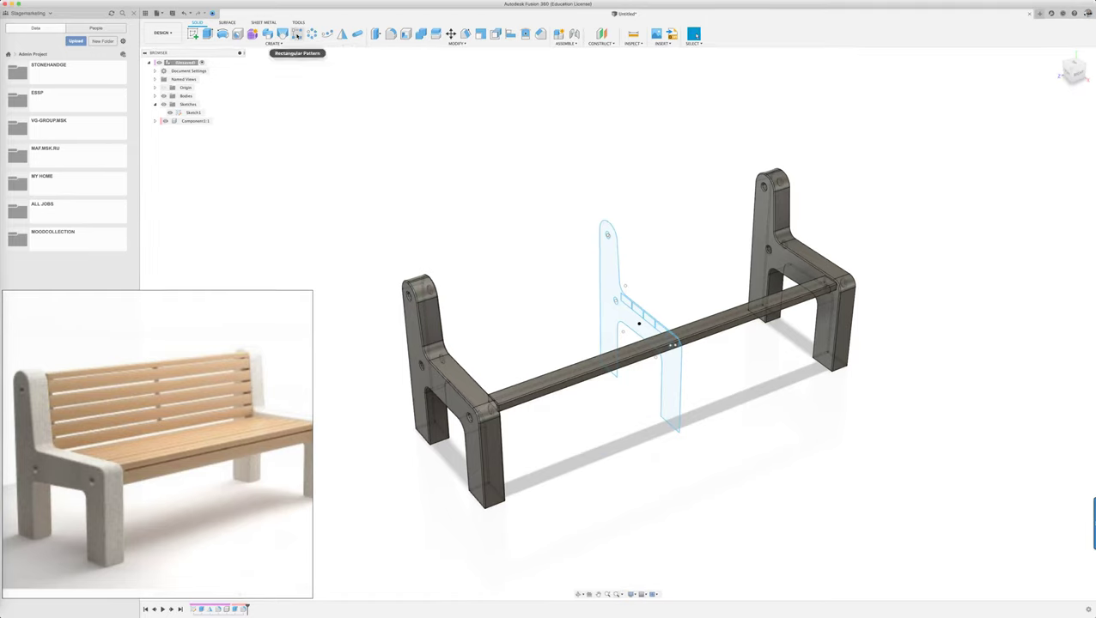
{"action": "mouse_move", "coordinate": [297, 34]}
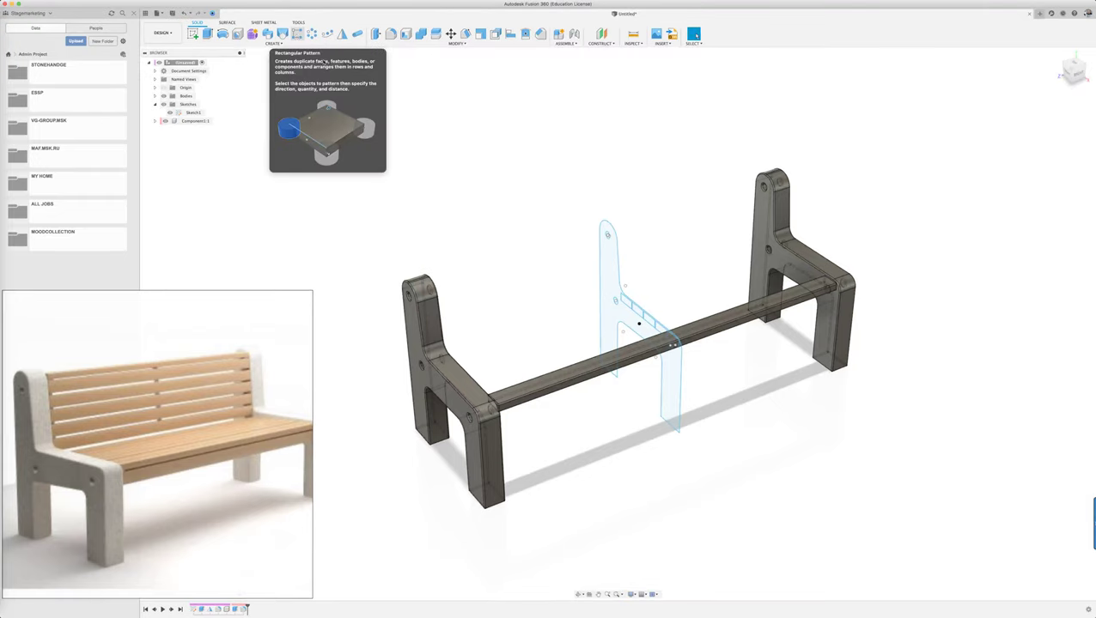
{"action": "key", "text": "s"}
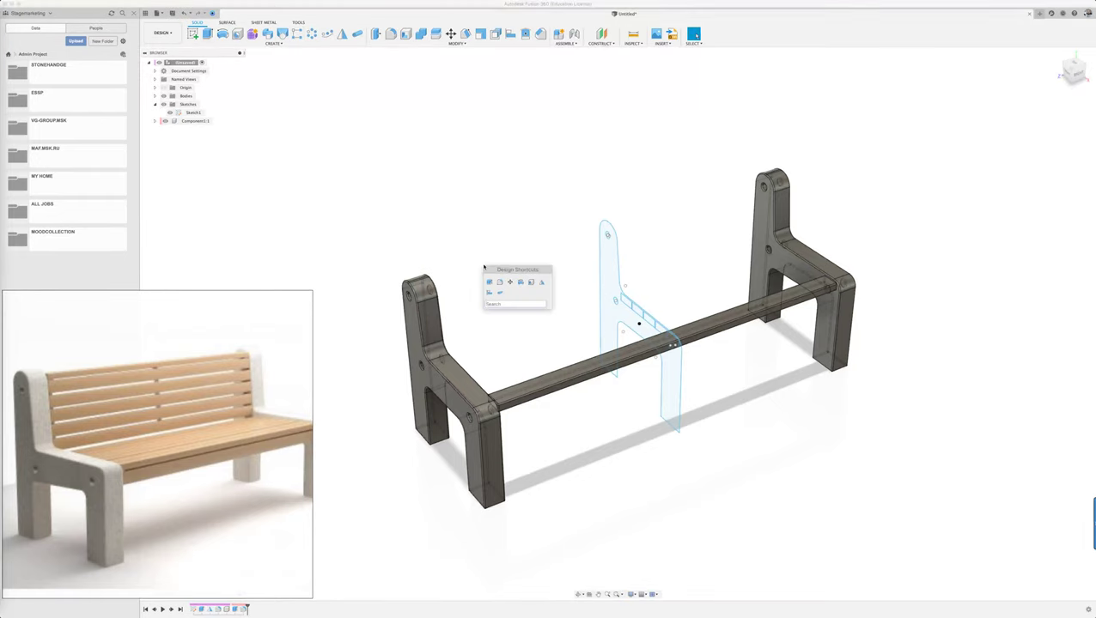
{"action": "type", "text": "re"}
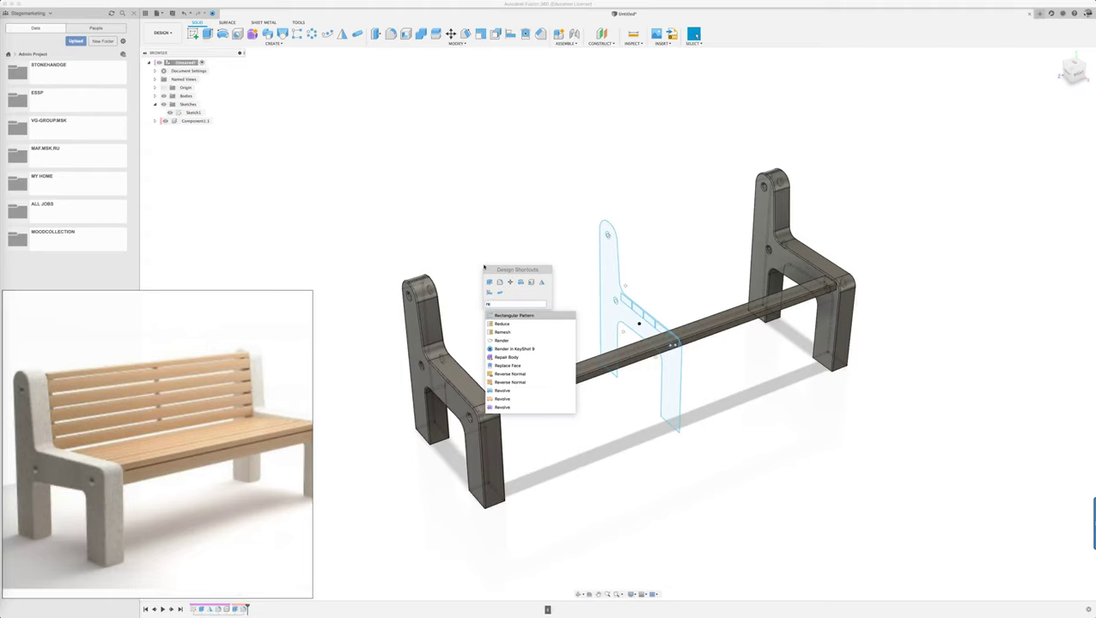
{"action": "type", "text": "g"}
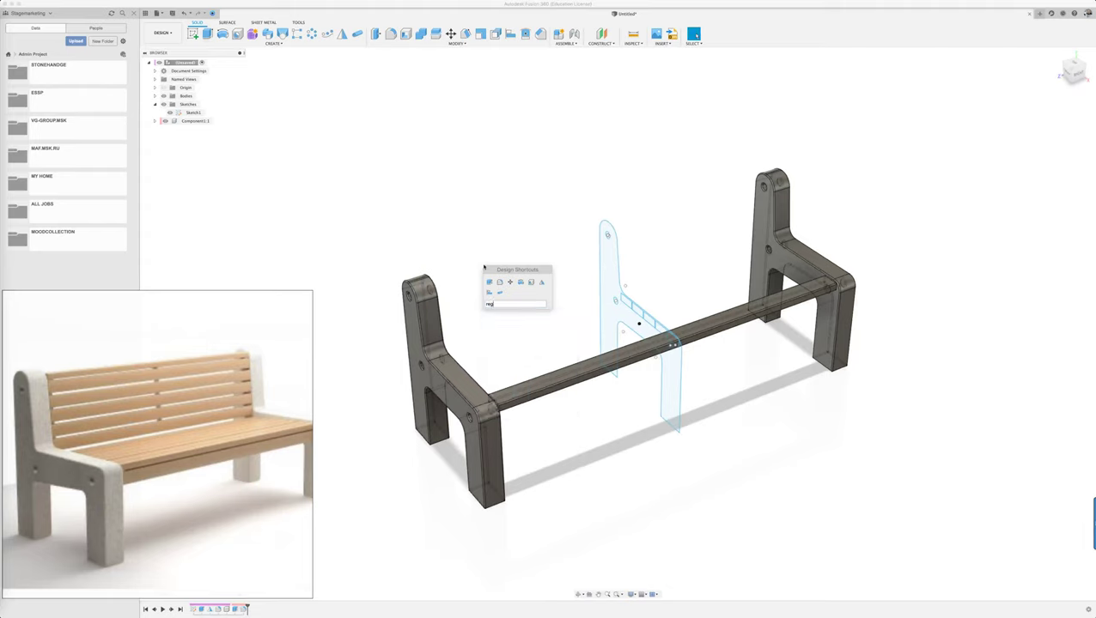
{"action": "key", "text": "BackSpace"}
{"action": "type", "text": "c"}
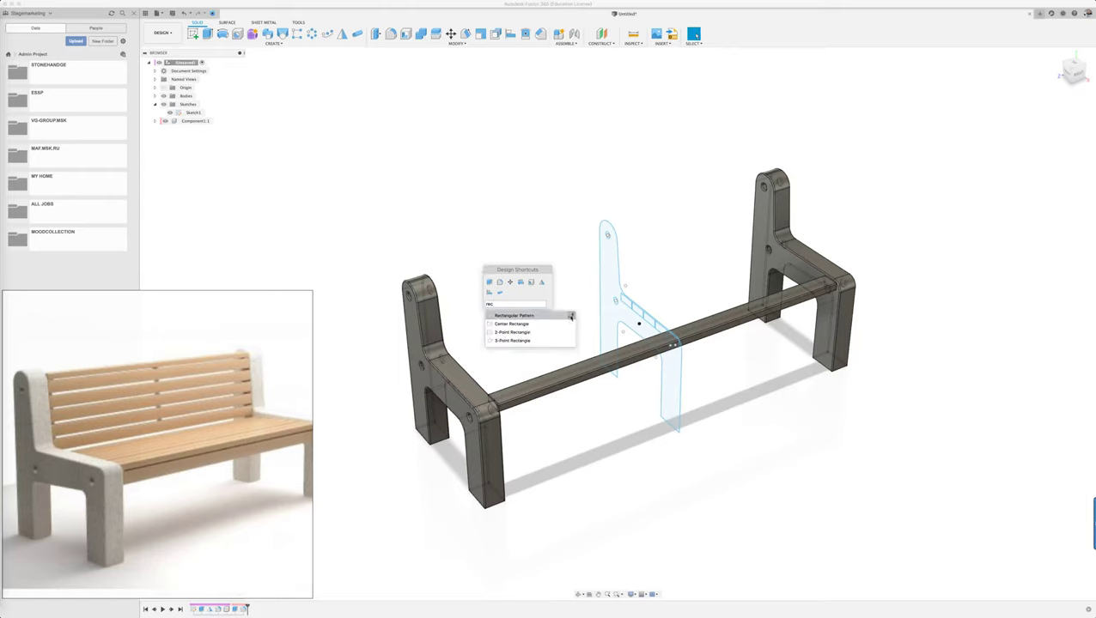
{"action": "left_click", "coordinate": [570, 317]}
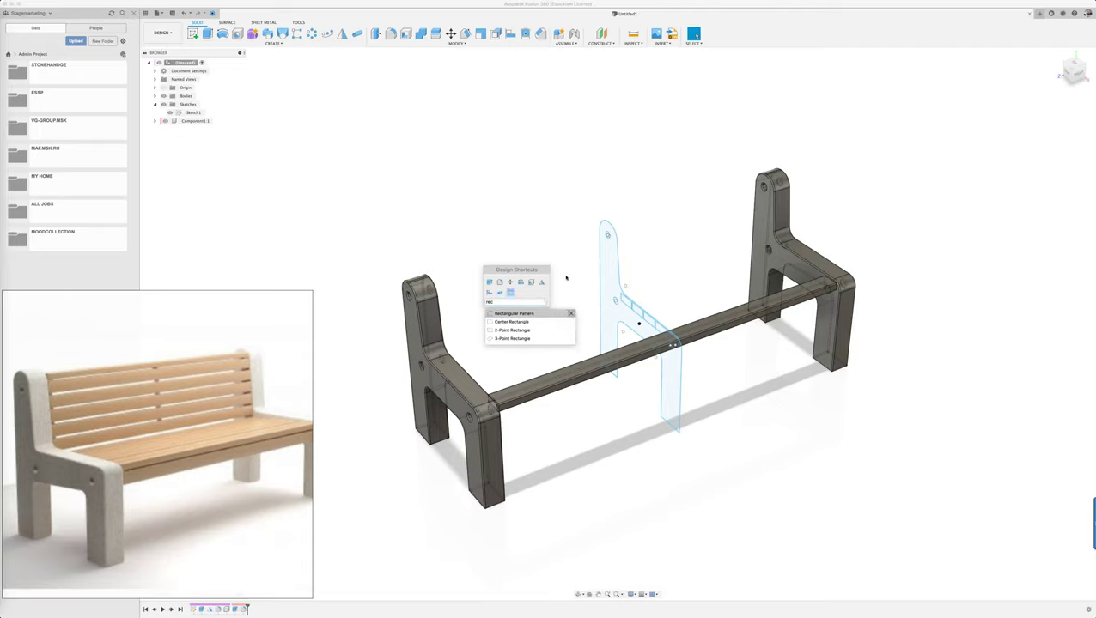
{"action": "key", "text": "Escape"}
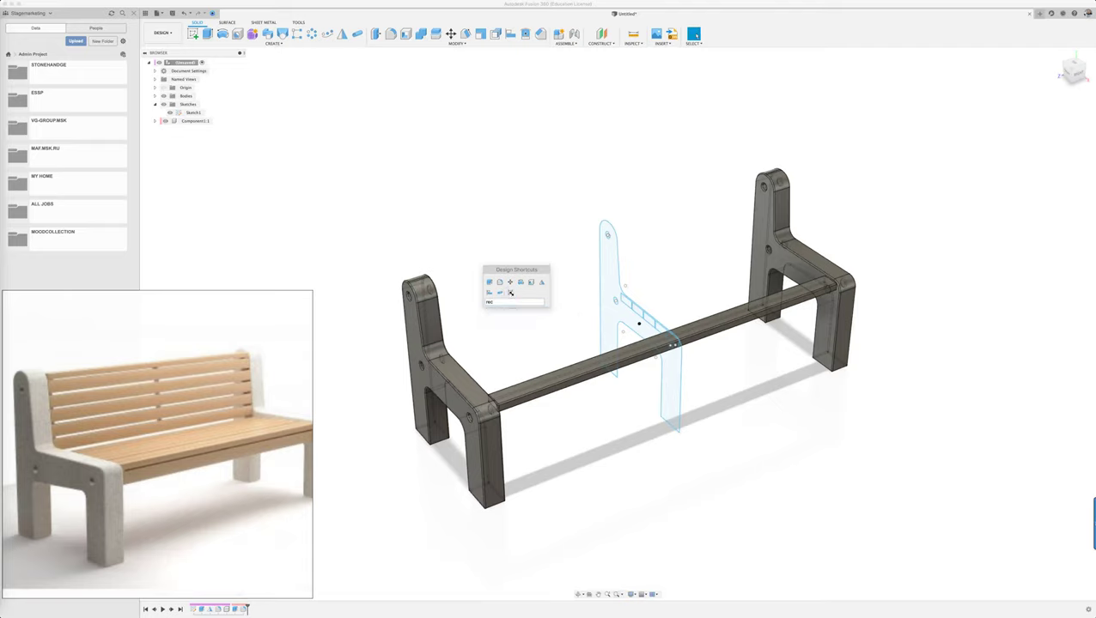
{"action": "left_click", "coordinate": [511, 293]}
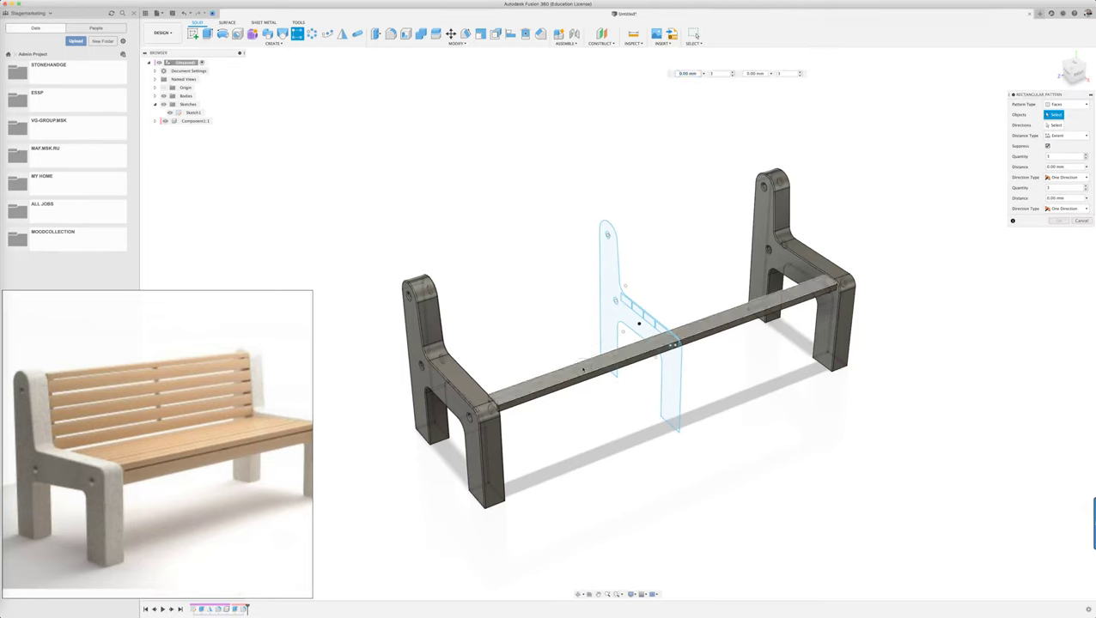
Step: Set the pattern type to Bodies and select the rail body to pattern
{"action": "left_click", "coordinate": [593, 365]}
{"action": "left_click", "coordinate": [1064, 104]}
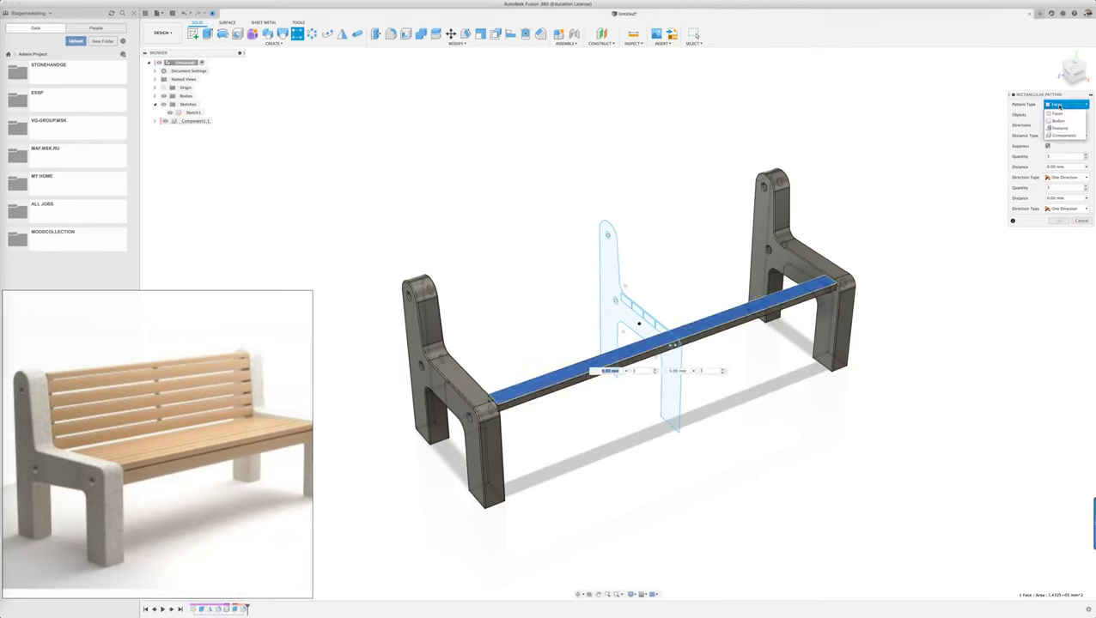
{"action": "left_click", "coordinate": [1062, 121]}
{"action": "left_click", "coordinate": [1065, 104]}
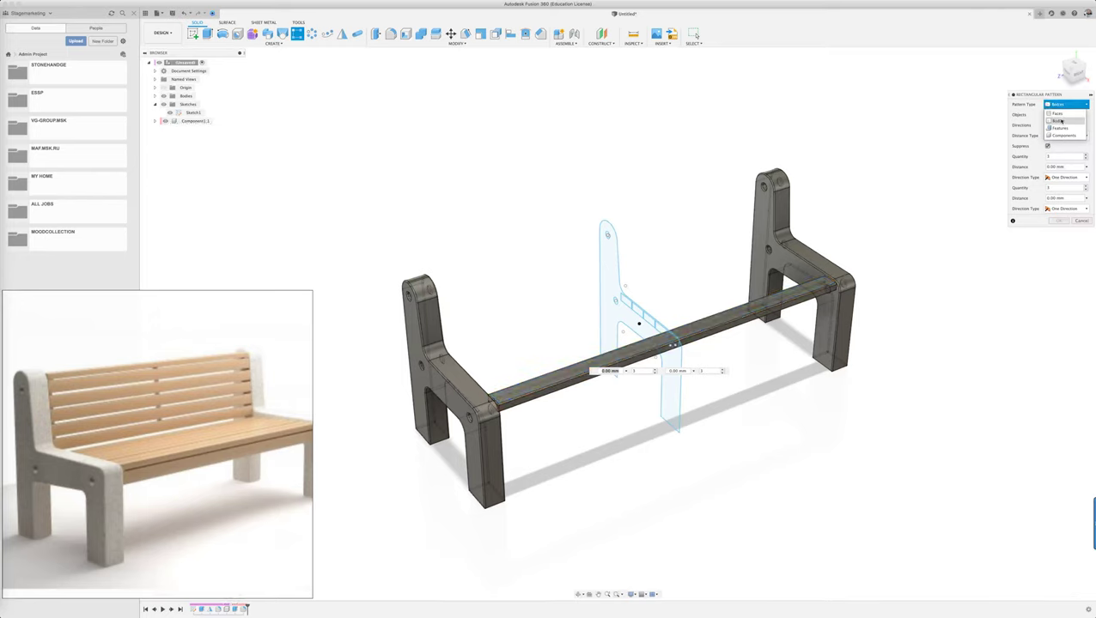
{"action": "left_click", "coordinate": [1066, 105]}
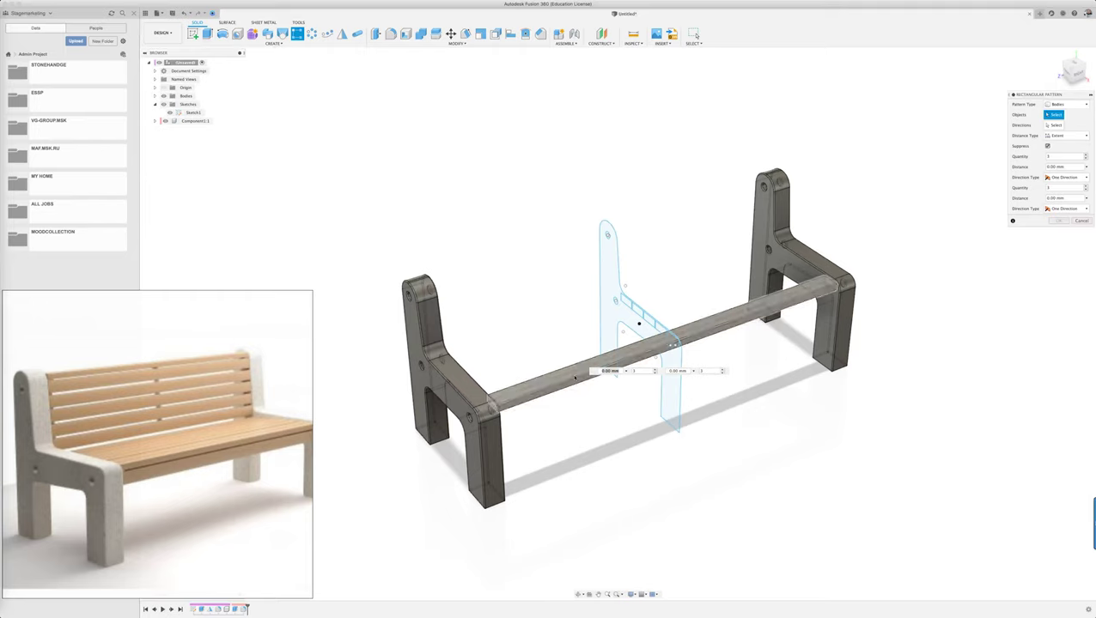
{"action": "left_click", "coordinate": [601, 361]}
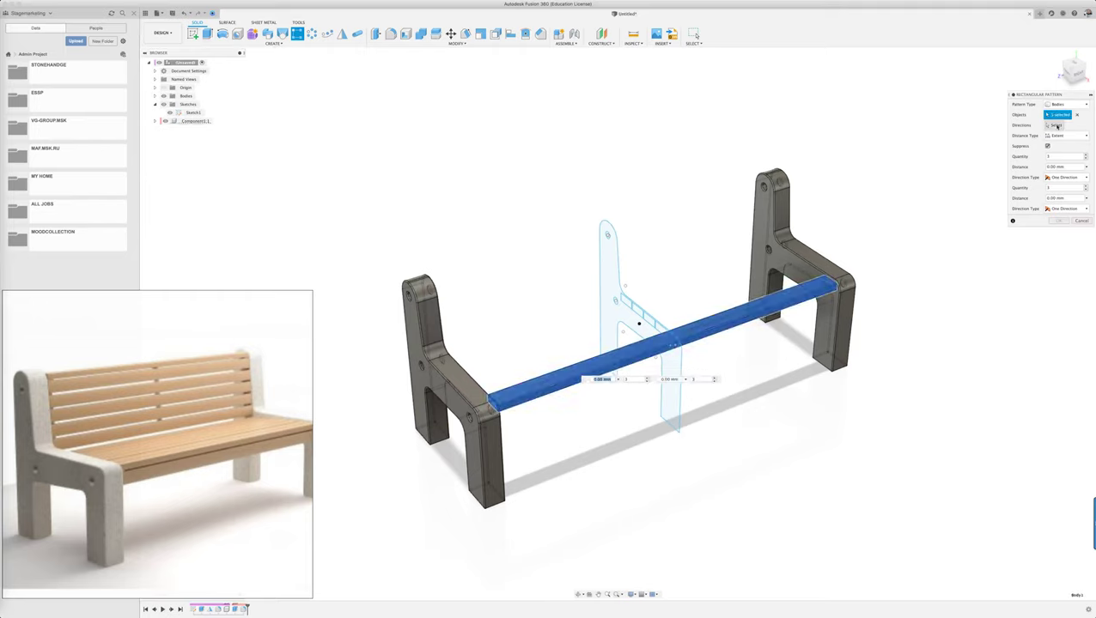
Step: Try a leg edge, then another edge, as pattern direction before cancelling the pattern
{"action": "left_click", "coordinate": [1054, 125]}
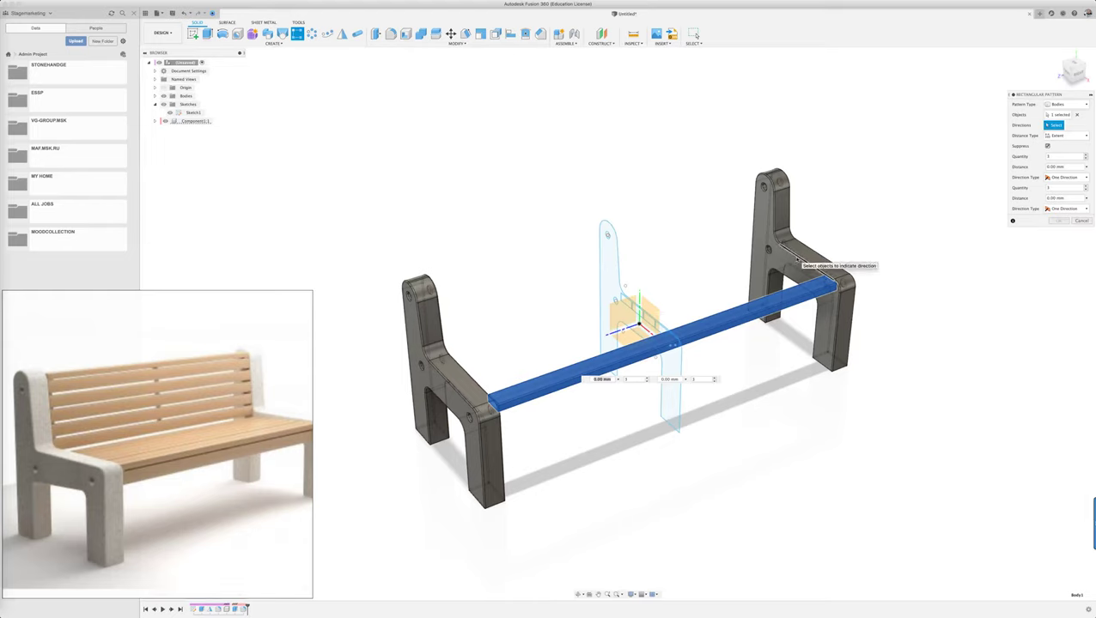
{"action": "left_click", "coordinate": [791, 256]}
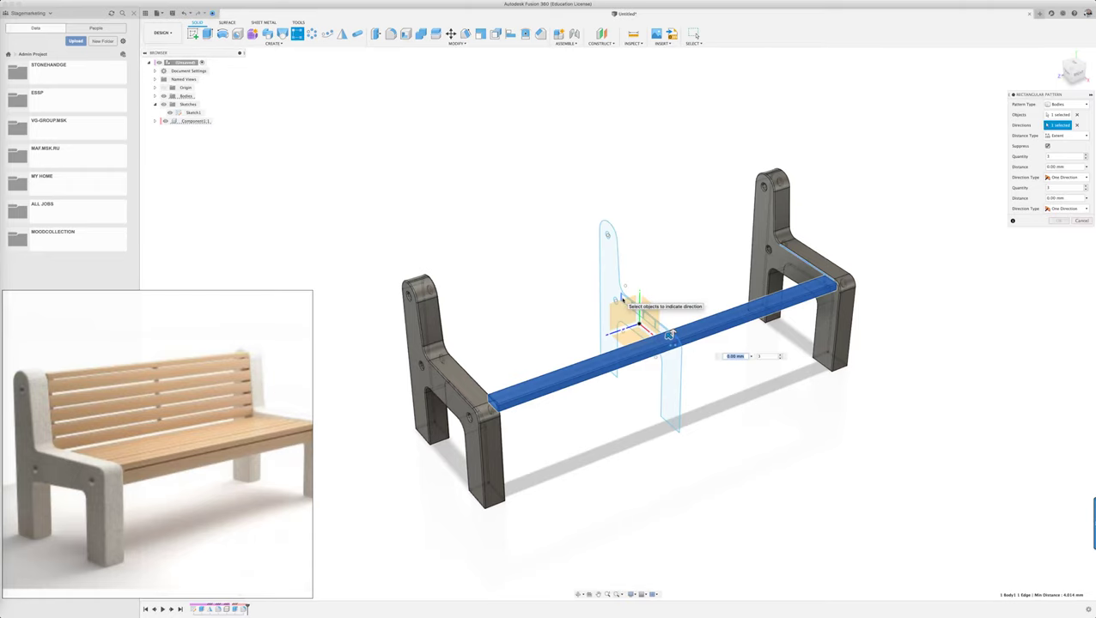
{"action": "scroll", "coordinate": [575, 319], "scroll_direction": "up", "scroll_amount": 3}
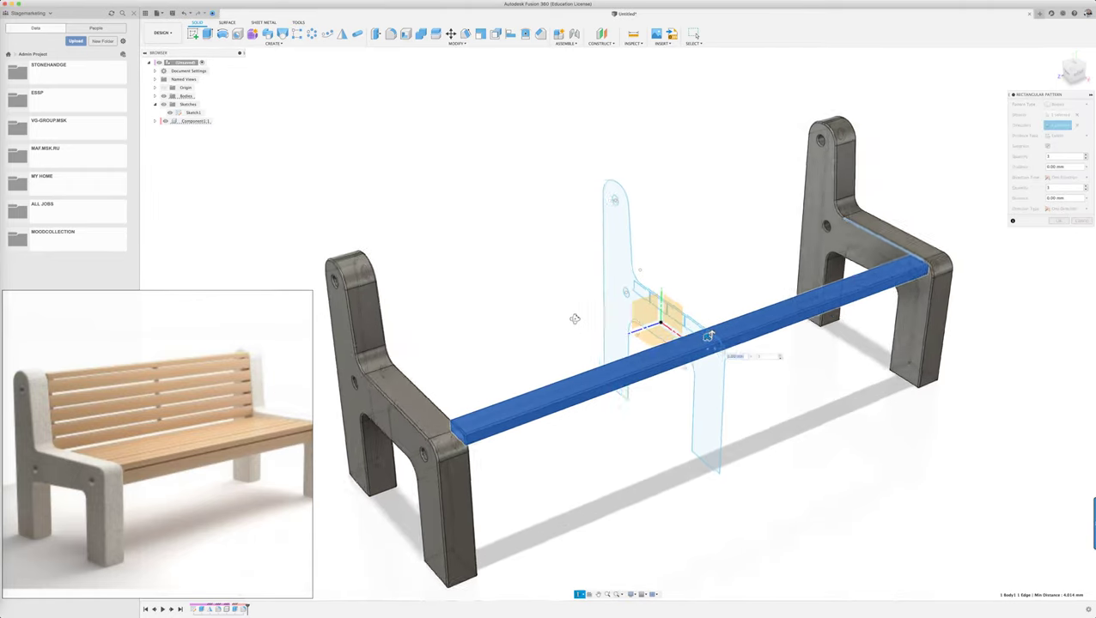
{"action": "middle_click_drag", "start_coordinate": [575, 318], "coordinate": [550, 304], "text": "shift"}
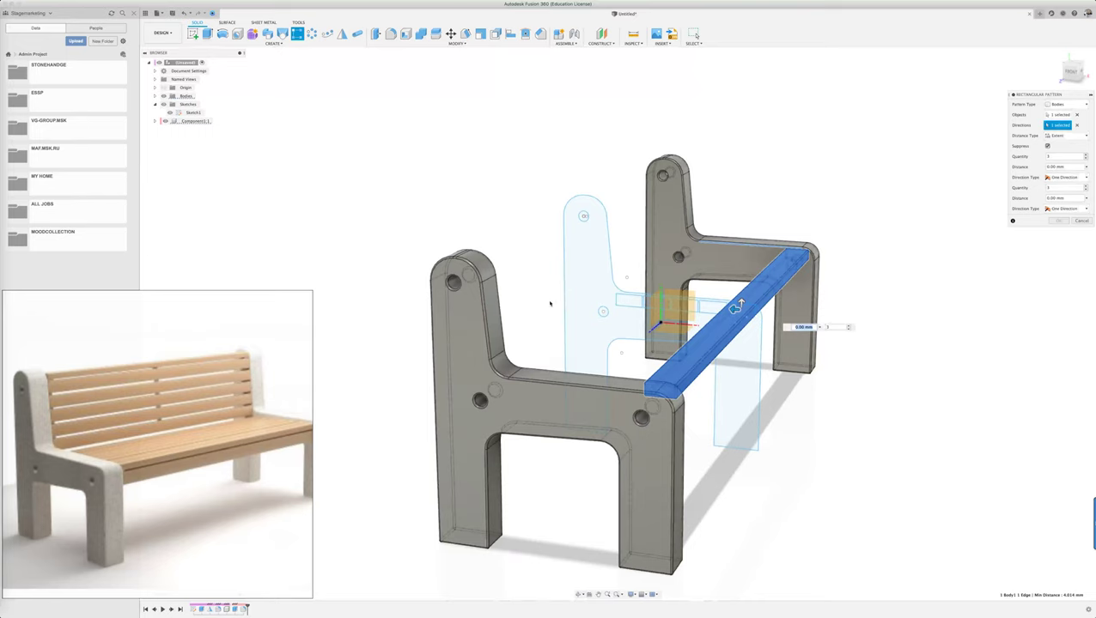
{"action": "left_click", "coordinate": [1076, 125]}
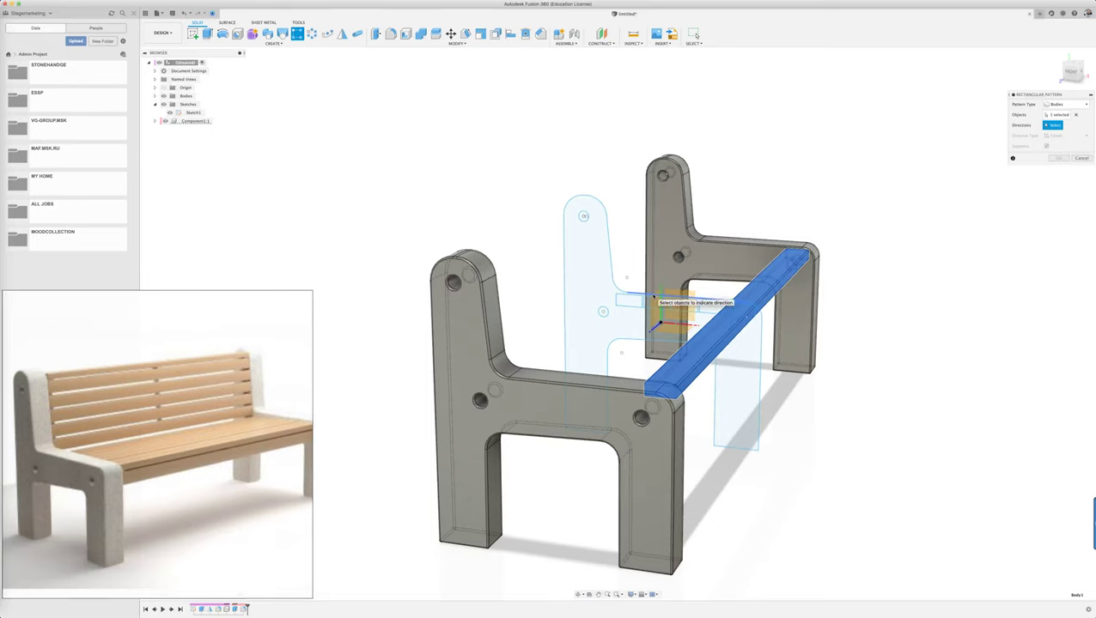
{"action": "left_click", "coordinate": [653, 297]}
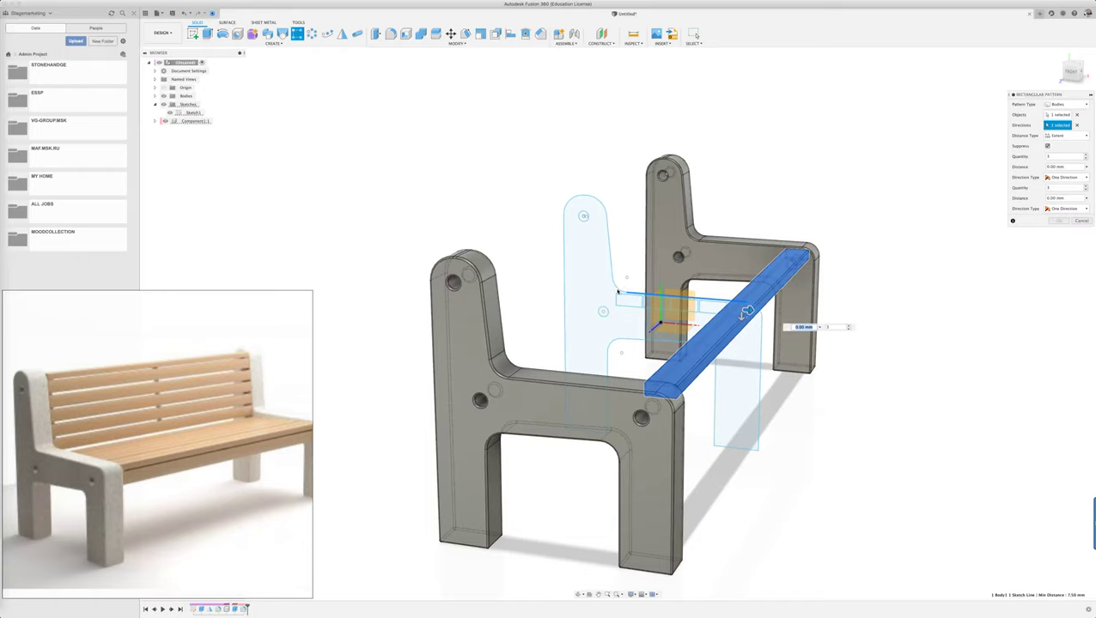
{"action": "left_click", "coordinate": [1080, 221]}
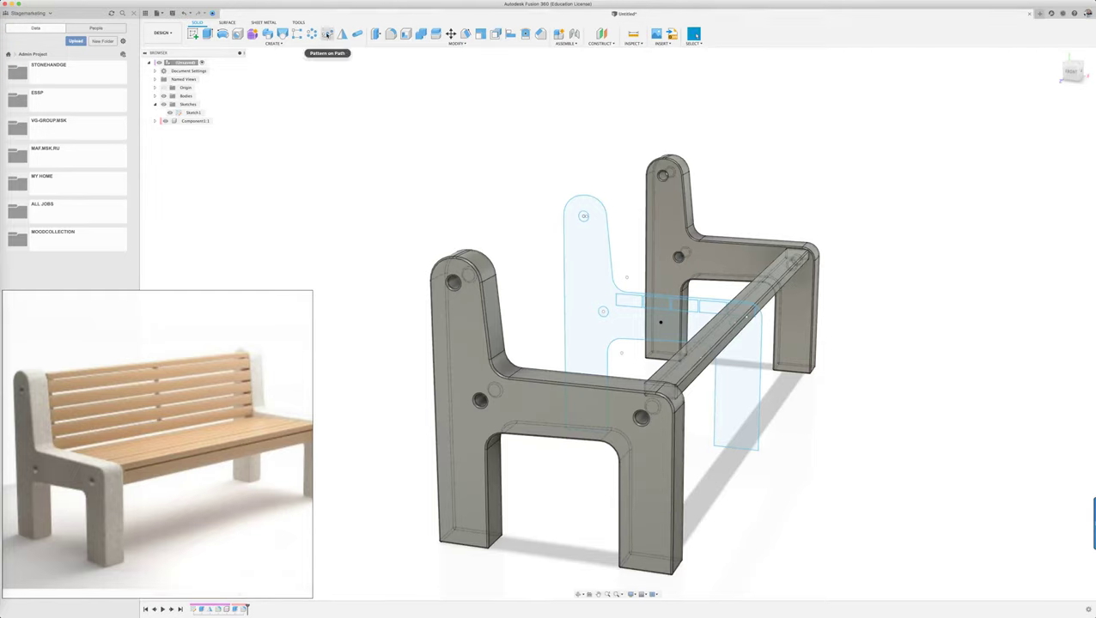
Step: Start Pattern on Path with type Bodies, the rail as object, and the seat-and-back outline as path
{"action": "left_click", "coordinate": [327, 34]}
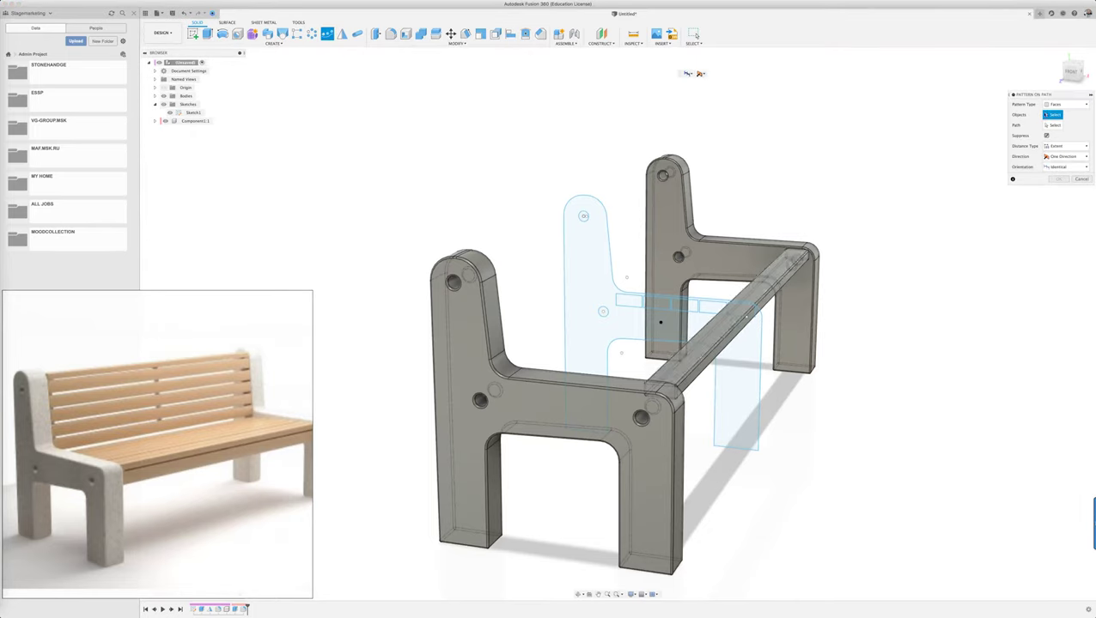
{"action": "left_click", "coordinate": [1053, 104]}
{"action": "left_click", "coordinate": [1056, 120]}
{"action": "left_click", "coordinate": [767, 300]}
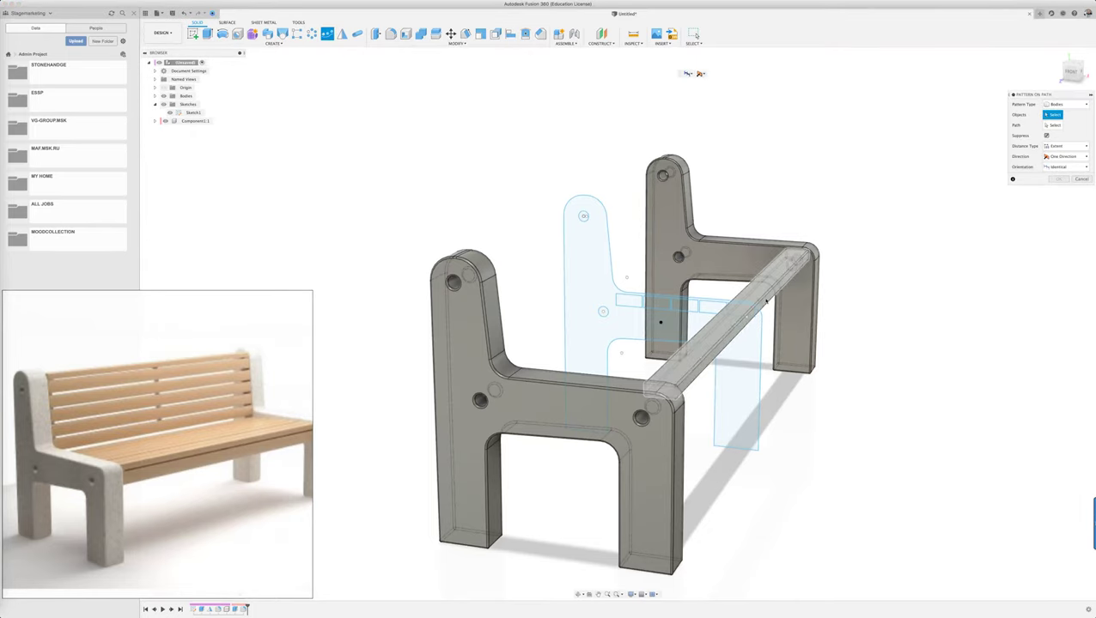
{"action": "left_click", "coordinate": [1053, 125]}
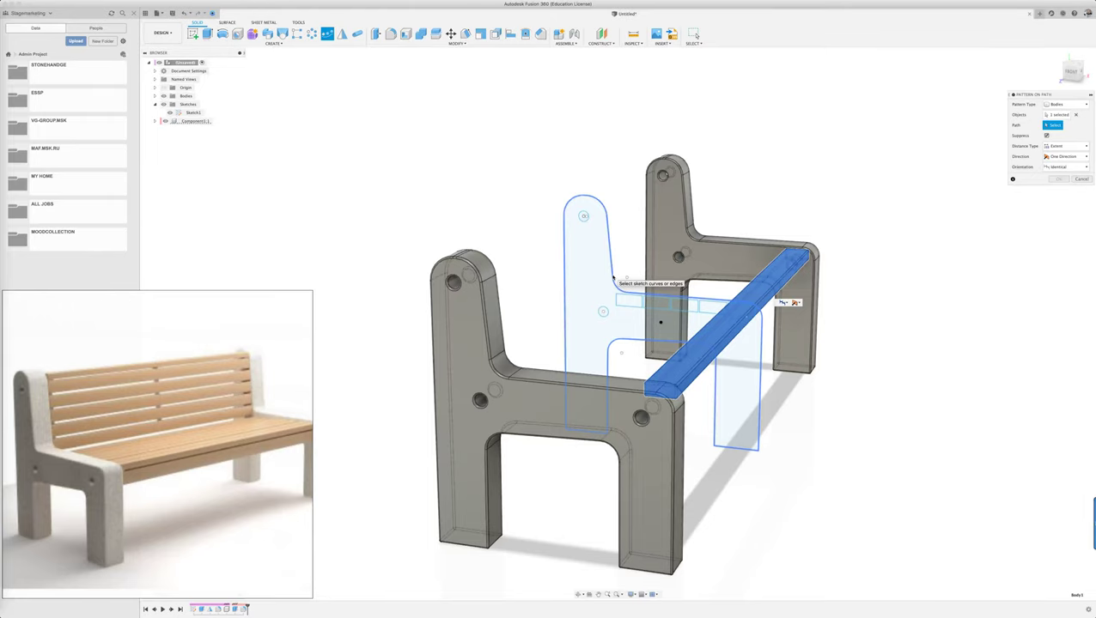
{"action": "left_click", "coordinate": [613, 280]}
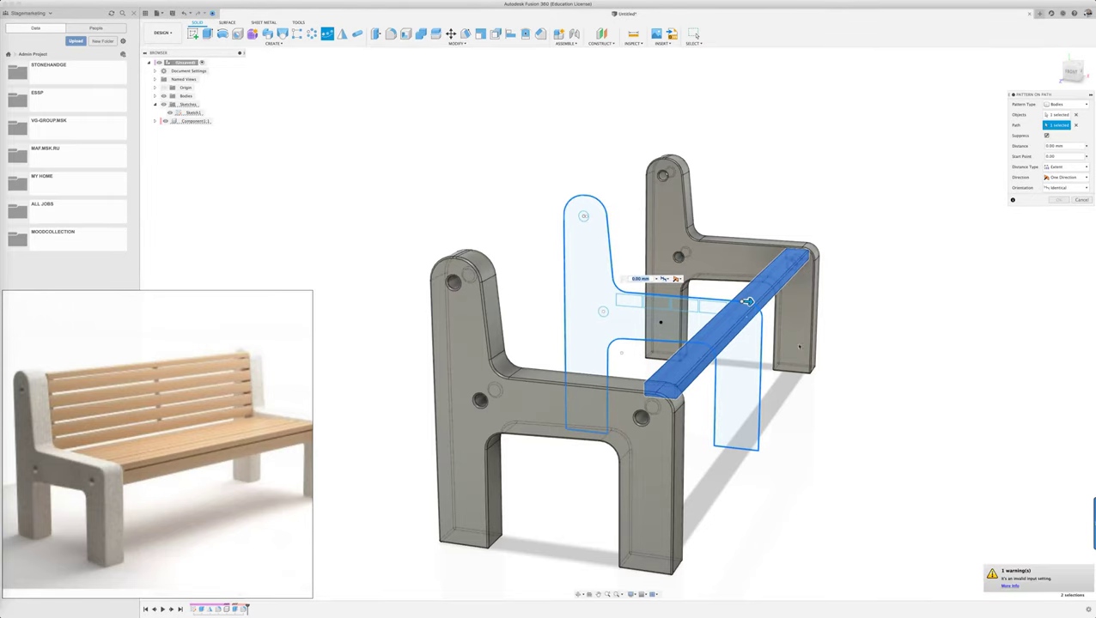
Step: Stretch the slat pattern up the frame curve to 781.931 mm, oriented by Path Direction
{"action": "middle_click_drag", "start_coordinate": [856, 354], "coordinate": [857, 354], "text": "shift"}
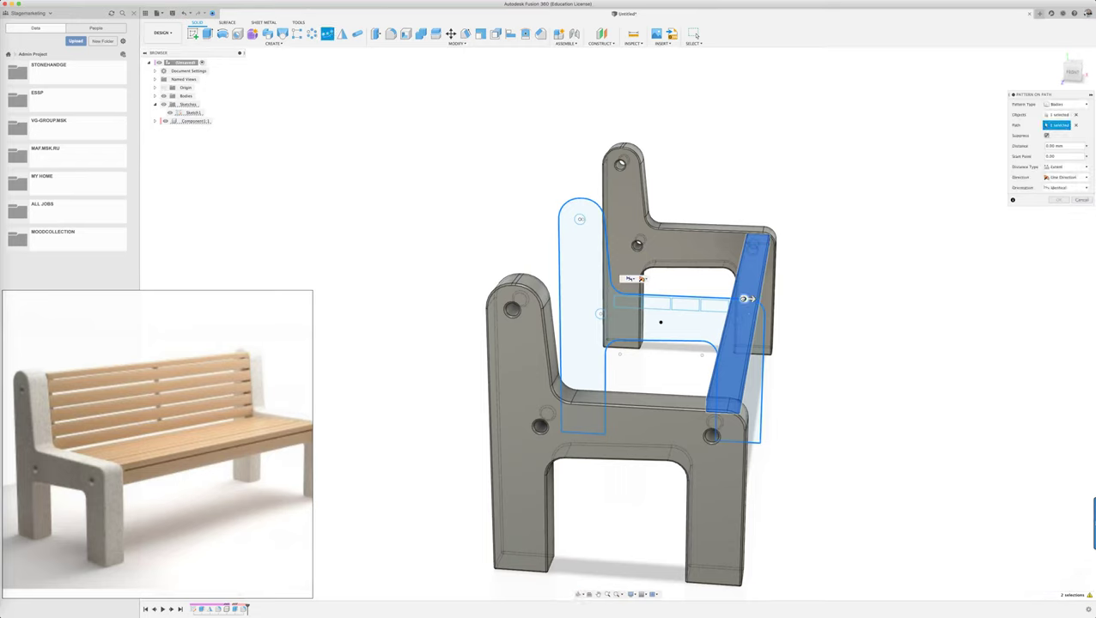
{"action": "left_click_drag", "start_coordinate": [746, 298], "coordinate": [736, 298]}
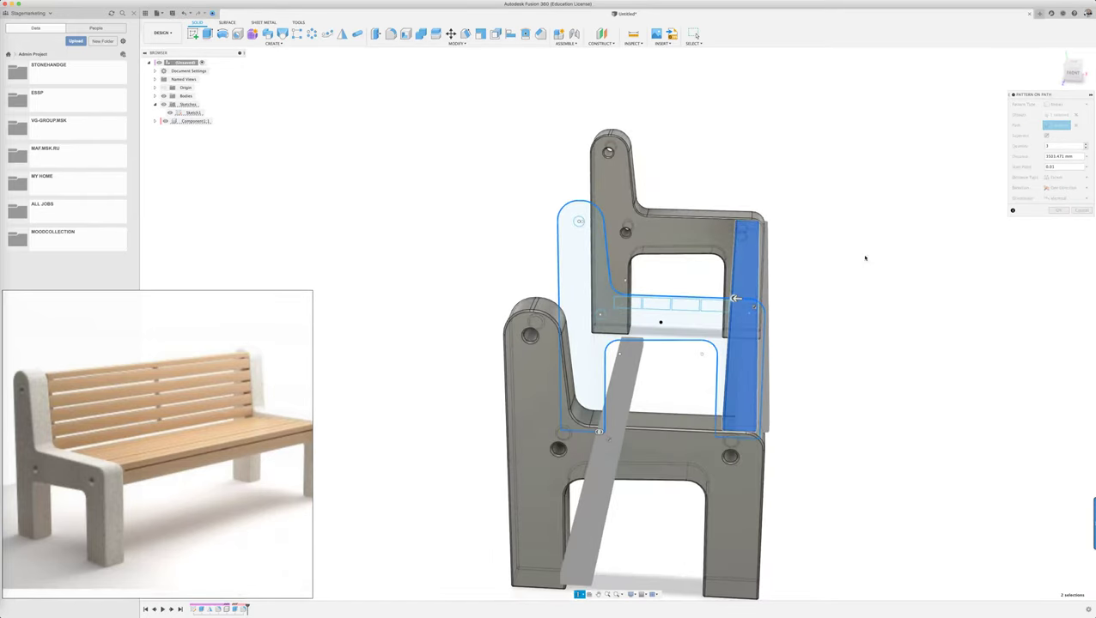
{"action": "left_click", "coordinate": [1064, 199]}
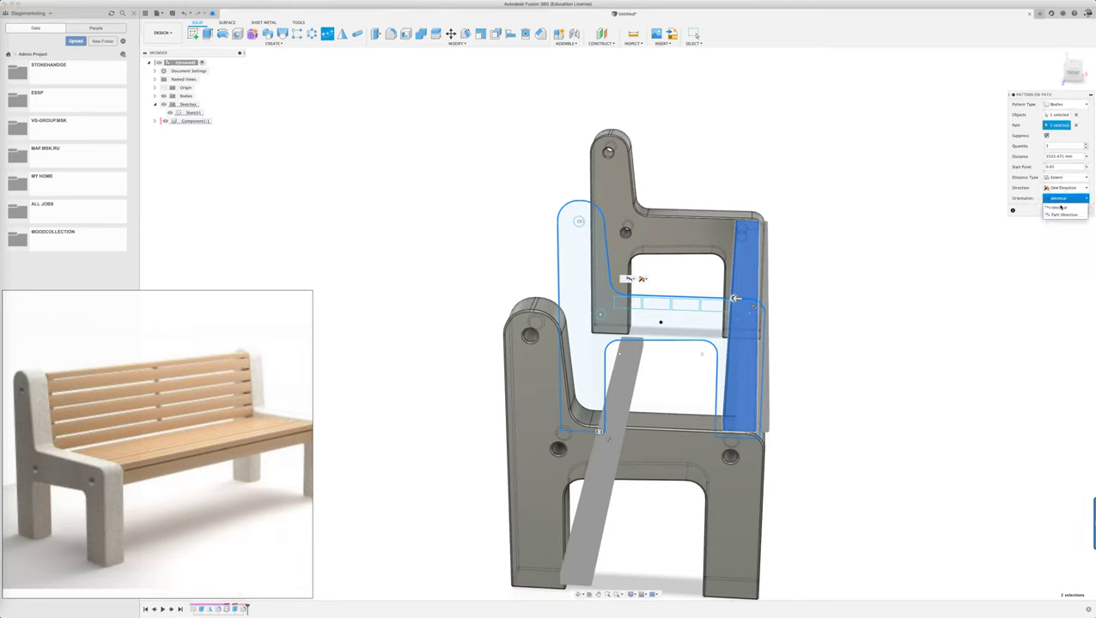
{"action": "left_click", "coordinate": [1062, 214]}
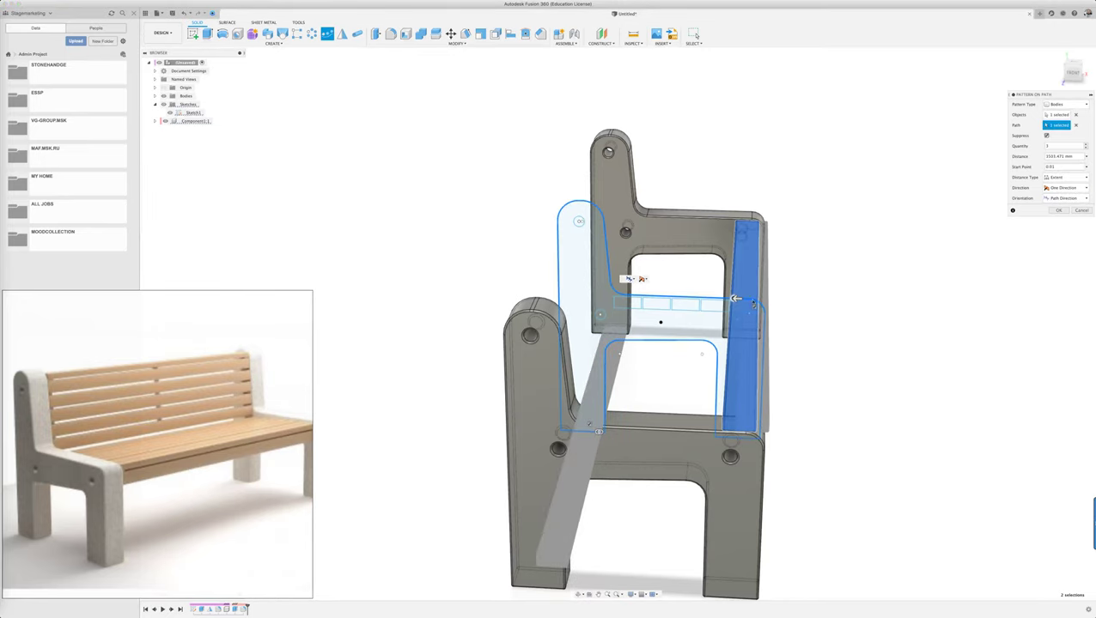
{"action": "mouse_move", "coordinate": [736, 298]}
{"action": "left_mouse_down"}
{"action": "mouse_move", "coordinate": [617, 294]}
{"action": "mouse_move", "coordinate": [591, 203]}
{"action": "mouse_move", "coordinate": [572, 201]}
{"action": "left_mouse_up"}
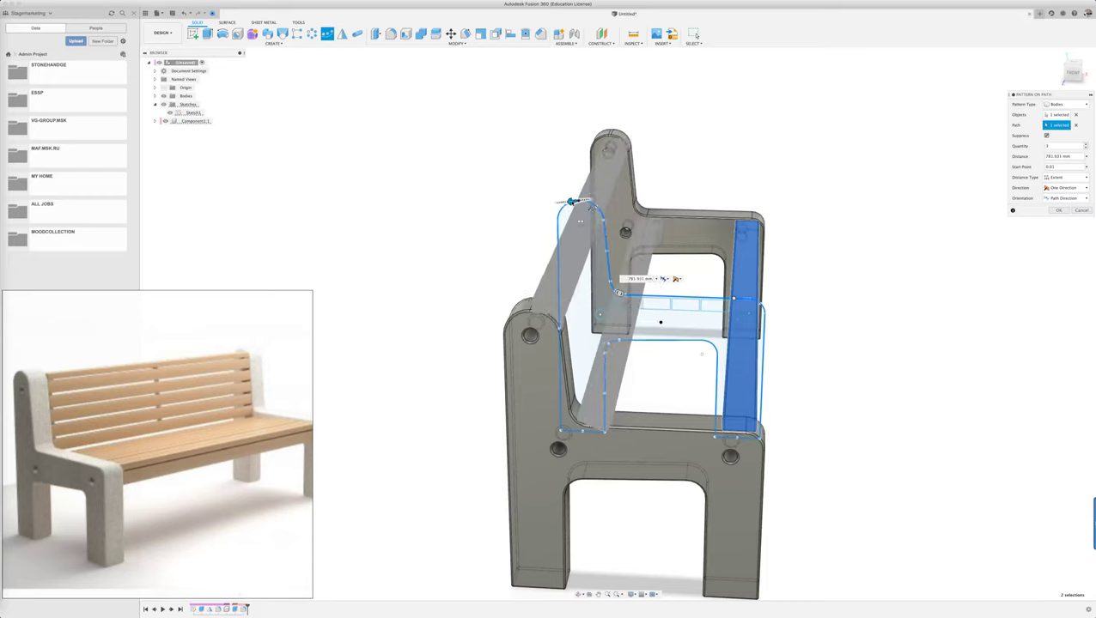
{"action": "left_click", "coordinate": [1073, 74]}
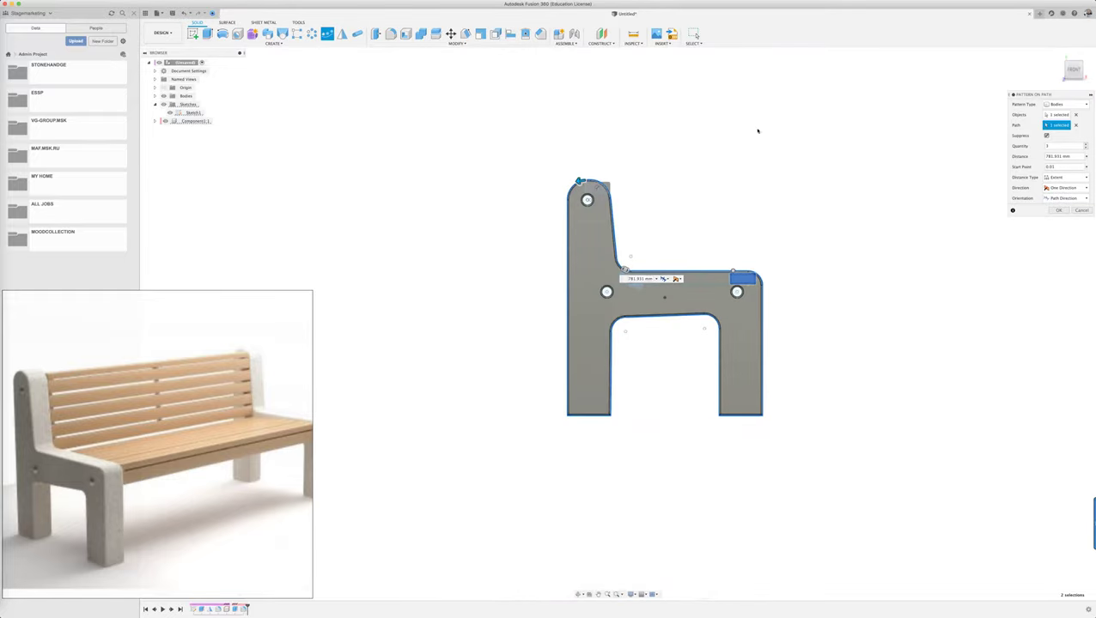
Step: Adjust the pattern's start point and end so the distance reads 771.898 mm along seat and back
{"action": "scroll", "coordinate": [753, 145], "scroll_direction": "up", "scroll_amount": 5}
{"action": "scroll", "coordinate": [583, 436], "scroll_direction": "up", "scroll_amount": 2}
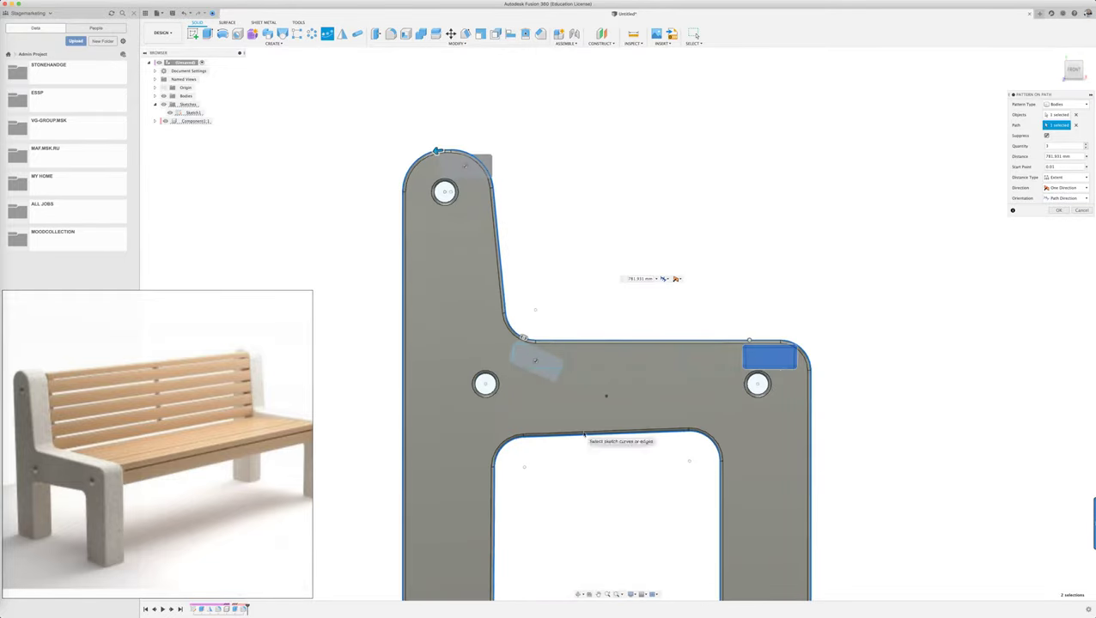
{"action": "left_click_drag", "start_coordinate": [437, 151], "coordinate": [437, 150]}
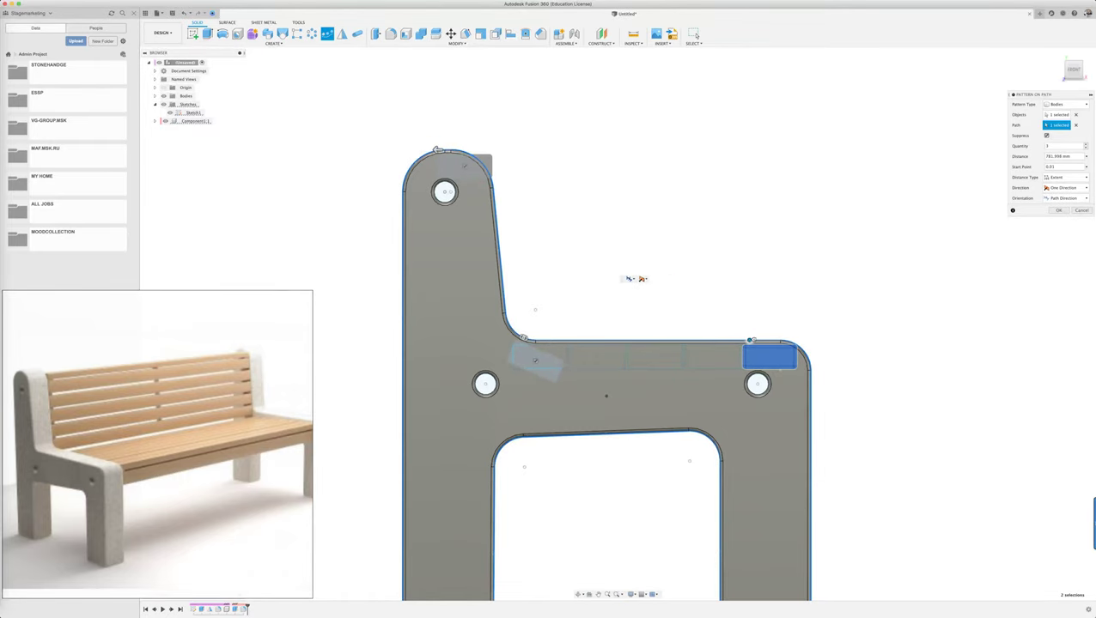
{"action": "left_click_drag", "start_coordinate": [749, 340], "coordinate": [762, 341]}
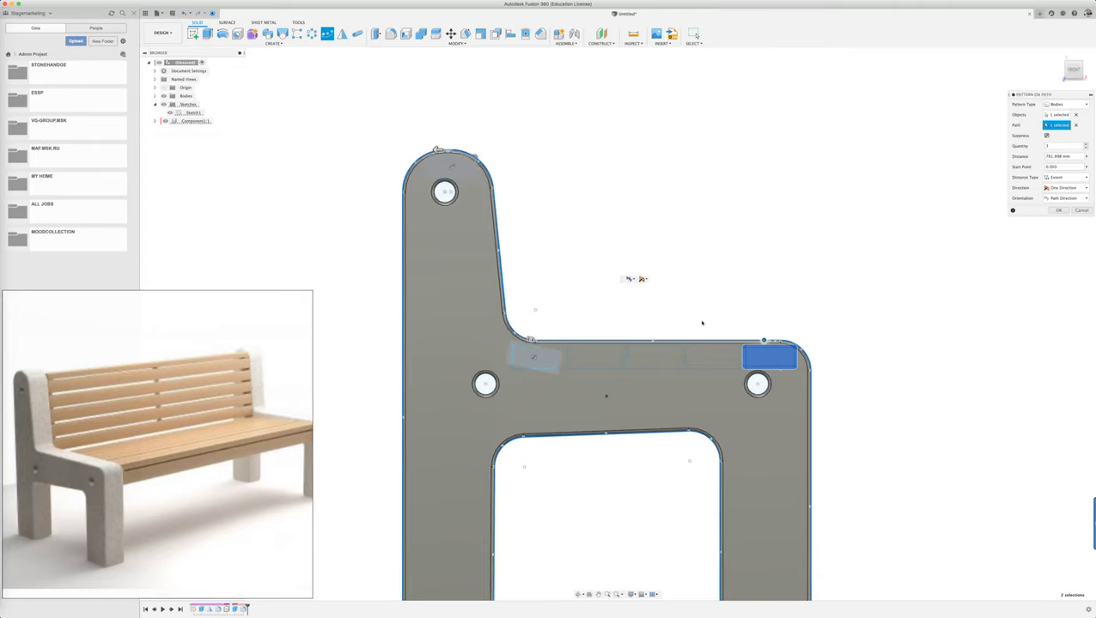
{"action": "left_click_drag", "start_coordinate": [437, 150], "coordinate": [443, 150]}
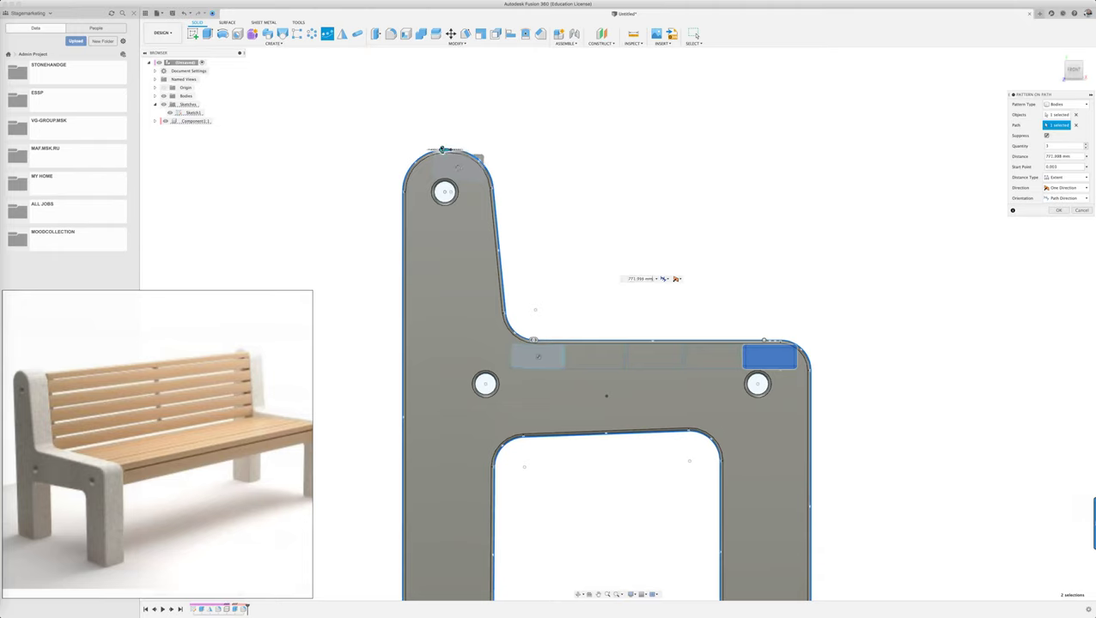
{"action": "left_click_drag", "start_coordinate": [443, 149], "coordinate": [447, 148]}
{"action": "left_click_drag", "start_coordinate": [448, 149], "coordinate": [448, 150]}
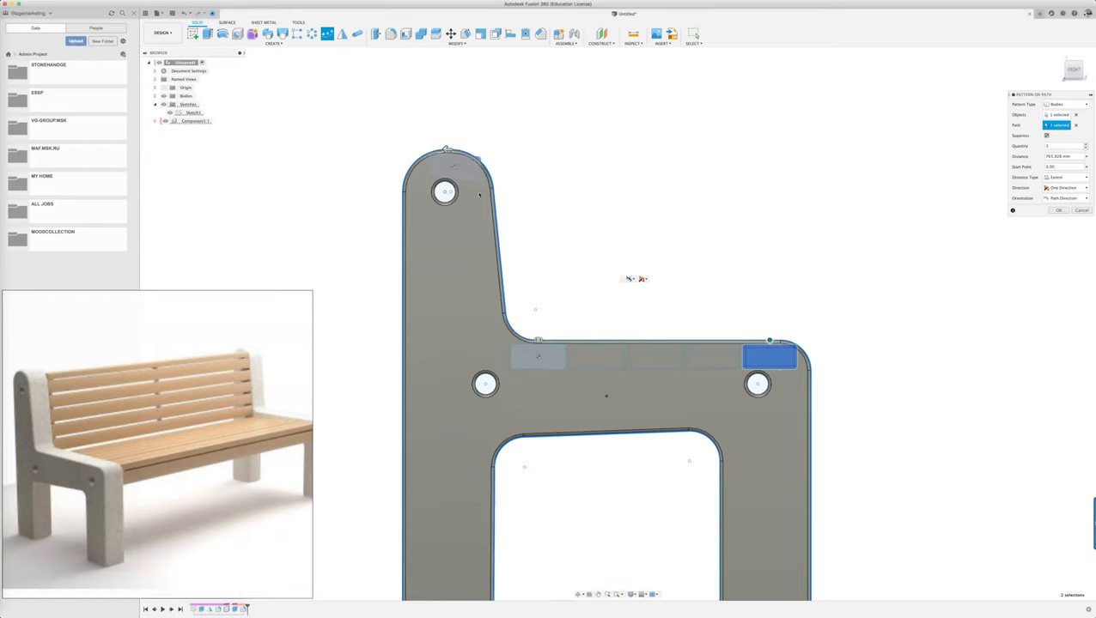
{"action": "left_click_drag", "start_coordinate": [446, 148], "coordinate": [441, 150]}
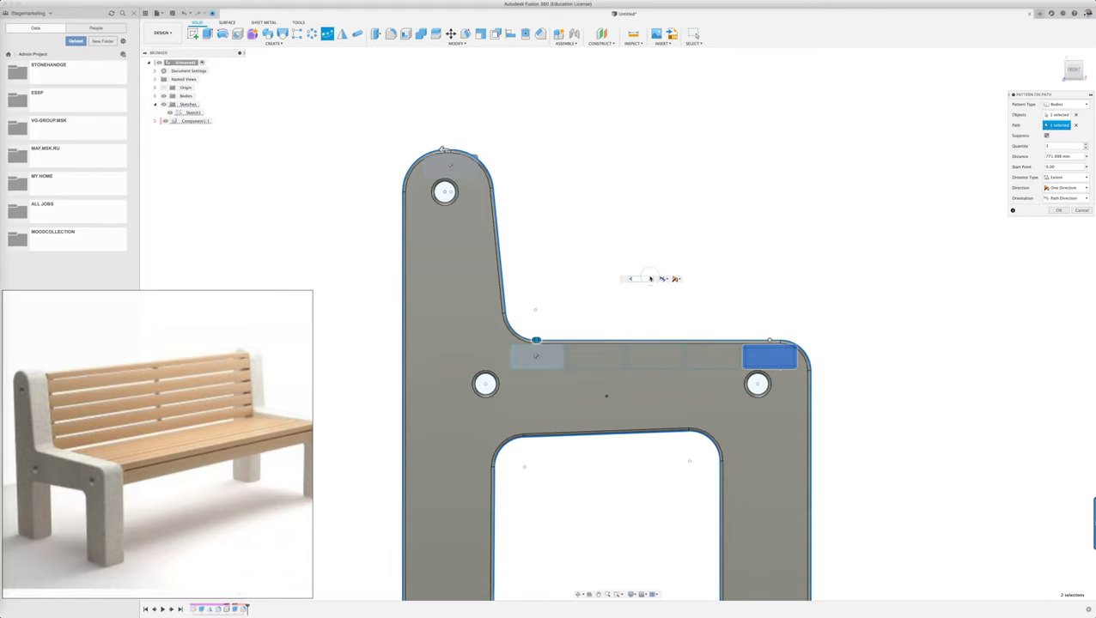
Step: Set the slat pattern quantity to 9
{"action": "key", "text": "Up"}
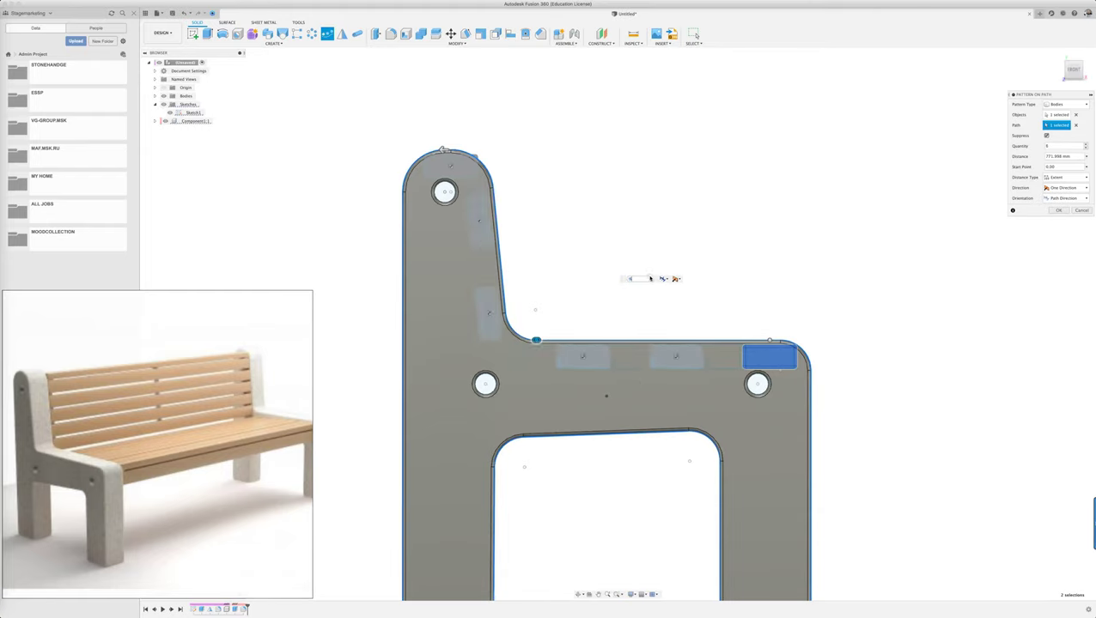
{"action": "key", "text": "Up"}
{"action": "key", "text": "Up"}
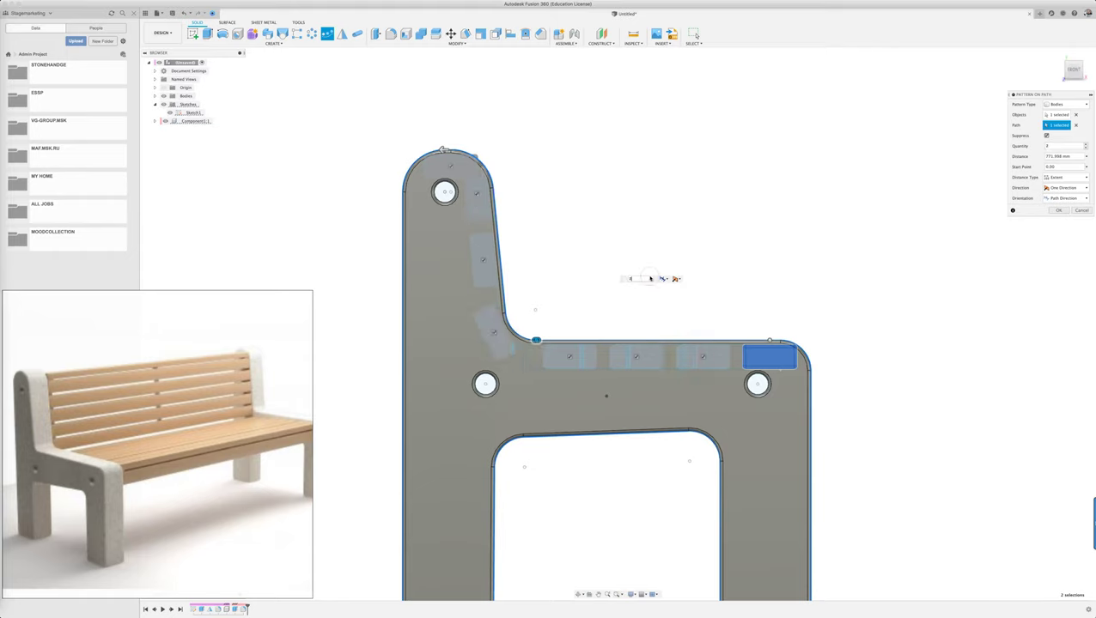
{"action": "key", "text": "Up"}
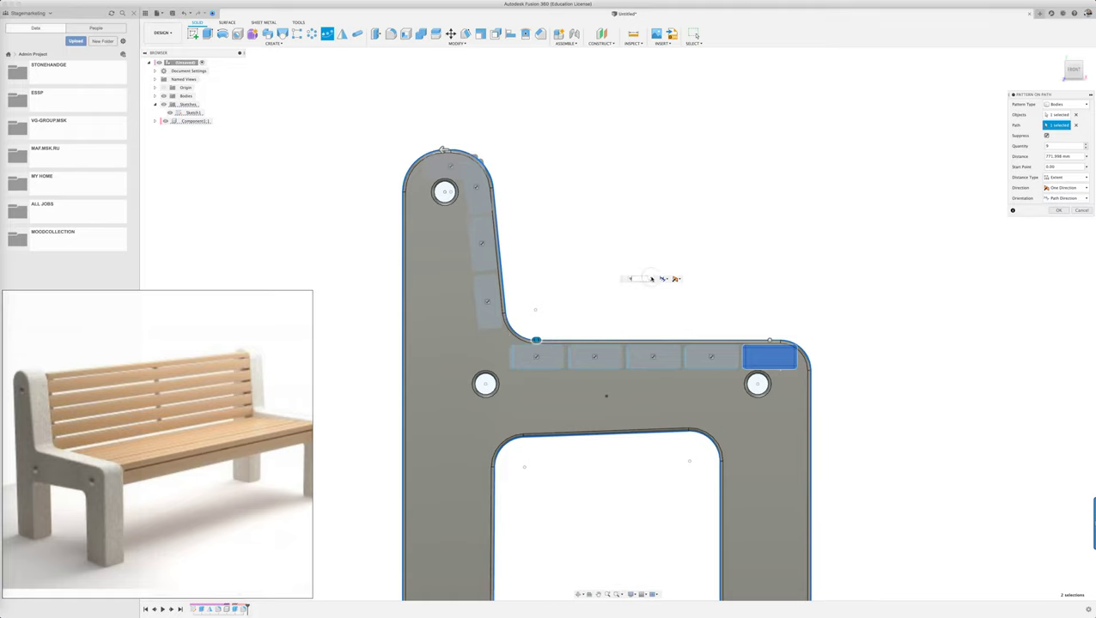
{"action": "type", "text": "10"}
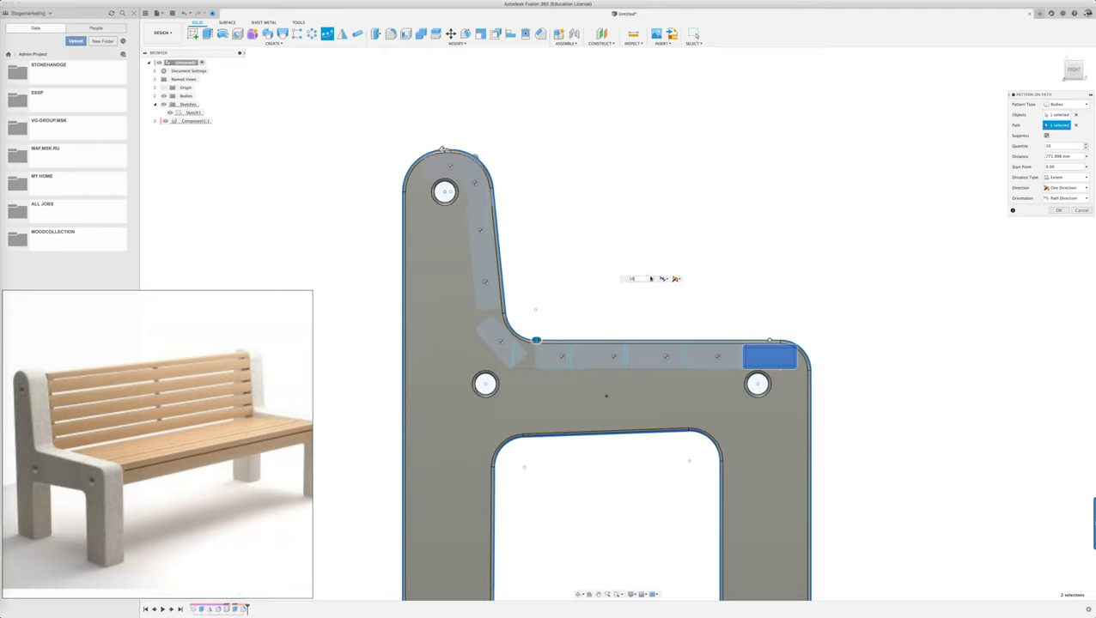
{"action": "key", "text": "Up"}
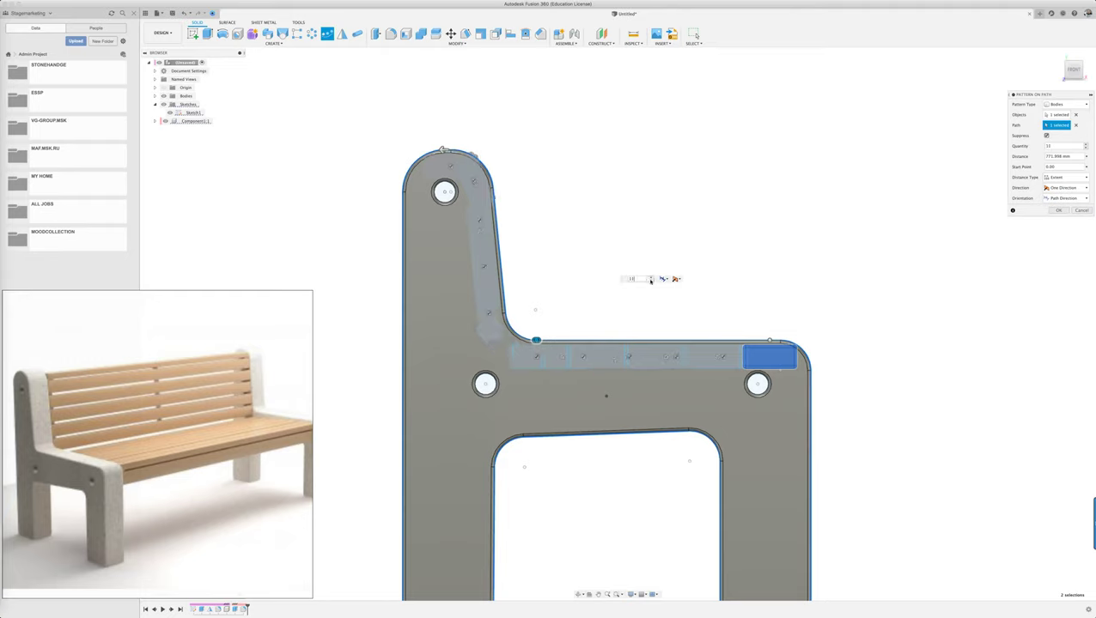
{"action": "key", "text": "Down"}
{"action": "key", "text": "Down"}
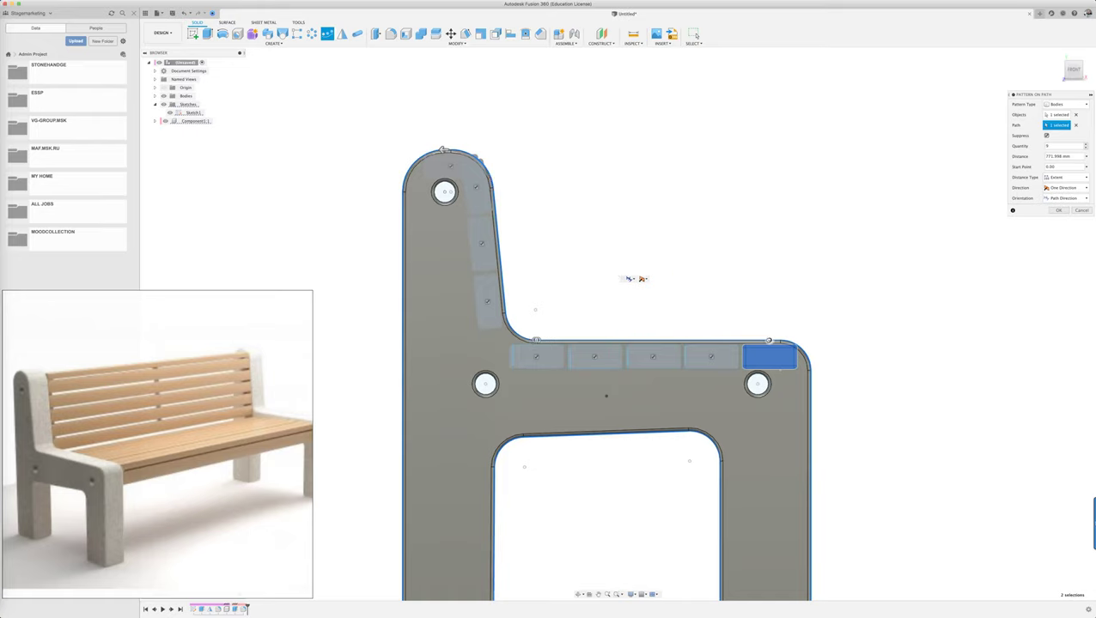
Step: Nudge the pattern start and settle the distance at 751.85 mm, then commit the pattern
{"action": "left_click", "coordinate": [768, 340]}
{"action": "left_click_drag", "start_coordinate": [767, 340], "coordinate": [766, 341]}
{"action": "left_click_drag", "start_coordinate": [767, 341], "coordinate": [767, 341]}
{"action": "left_click_drag", "start_coordinate": [442, 150], "coordinate": [454, 150]}
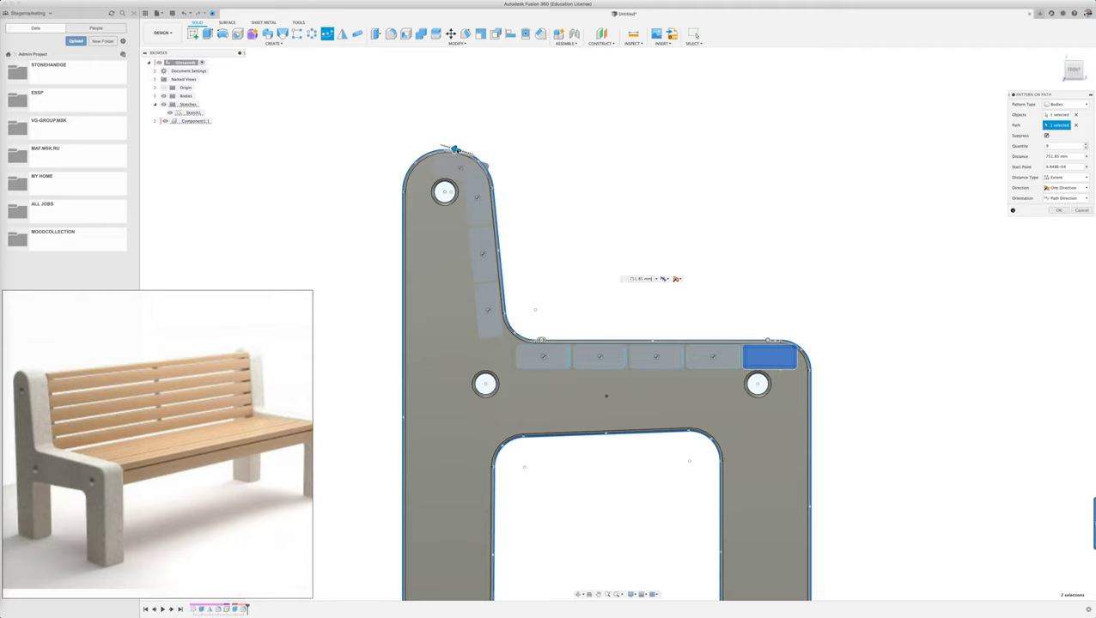
{"action": "left_click_drag", "start_coordinate": [455, 150], "coordinate": [456, 149]}
{"action": "left_click", "coordinate": [1057, 211]}
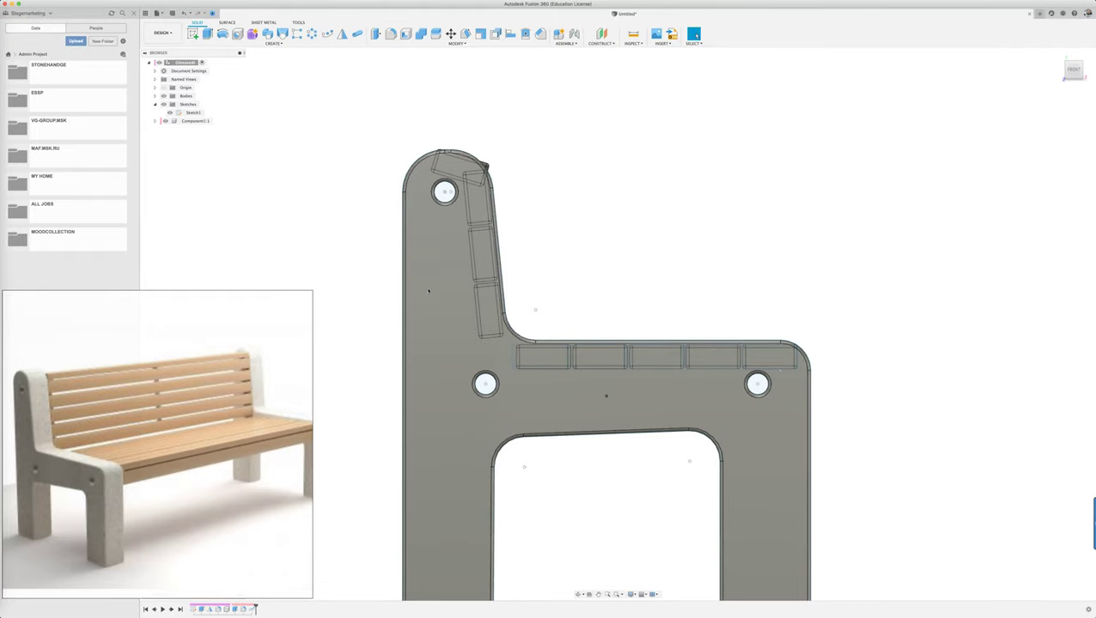
Step: Hide Body2 so the slats show solid
{"action": "left_click", "coordinate": [427, 290]}
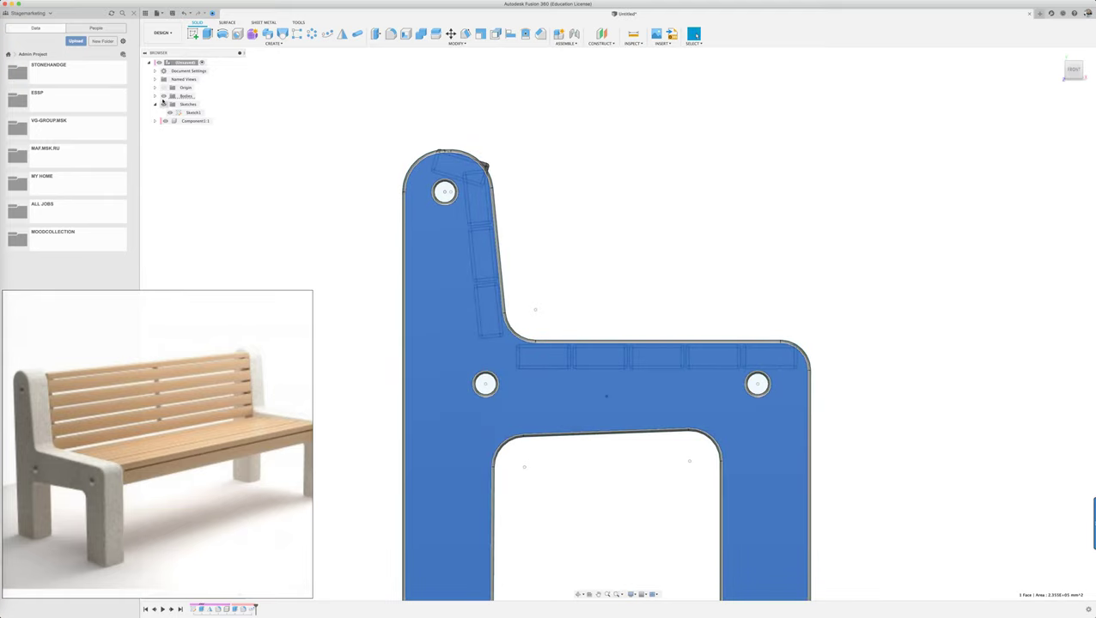
{"action": "left_click", "coordinate": [154, 96]}
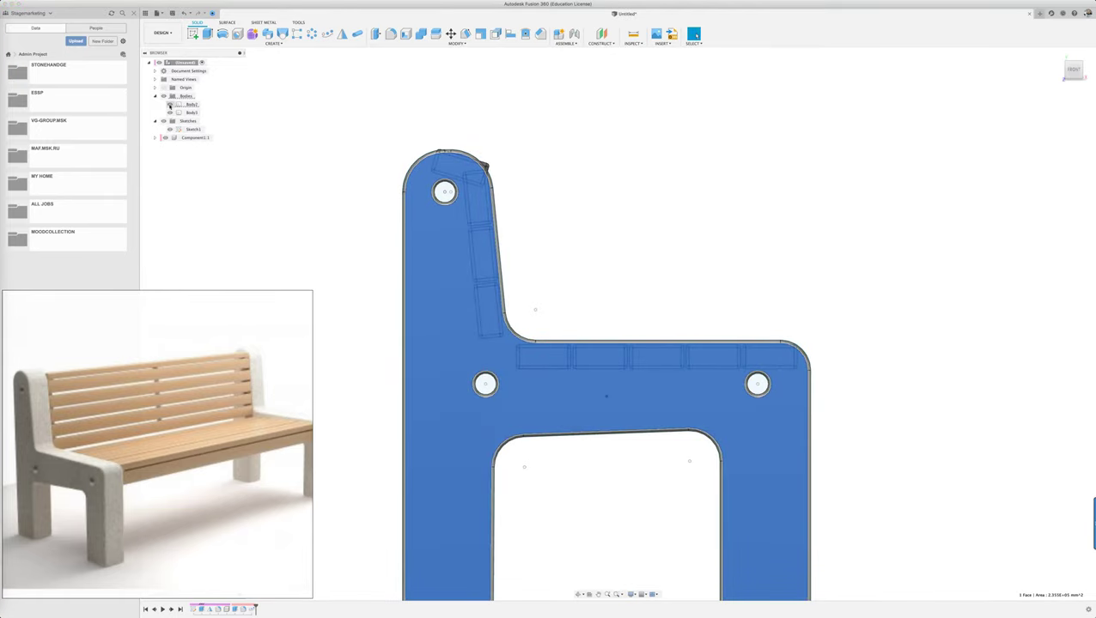
{"action": "left_click", "coordinate": [331, 170]}
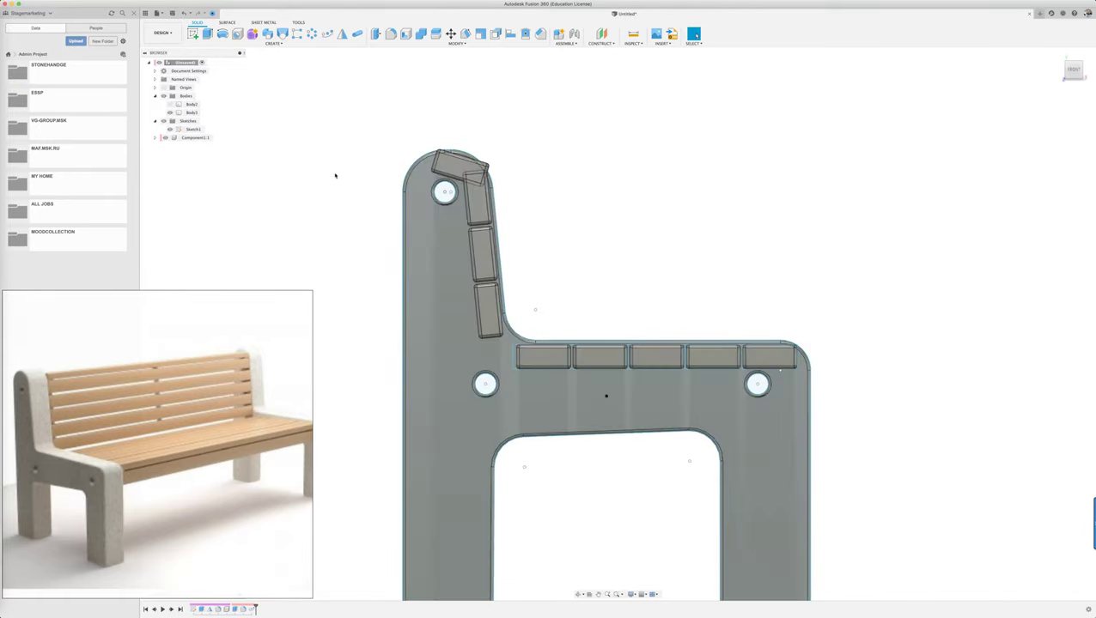
Step: Move the top backrest slat up toward the crown of the side frame
{"action": "key", "text": "m"}
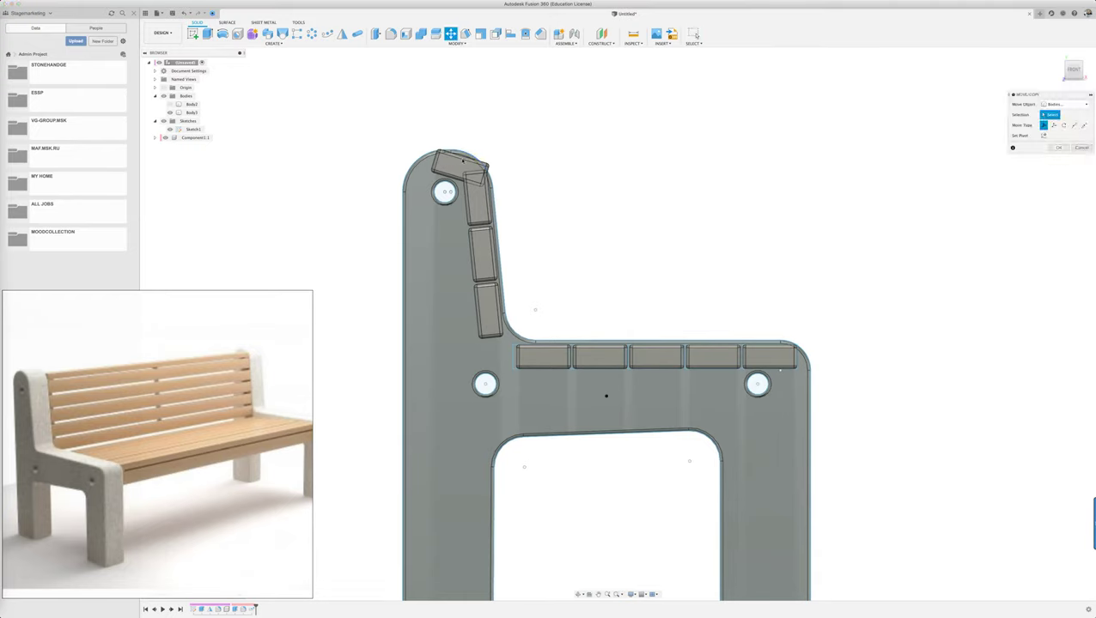
{"action": "left_click", "coordinate": [460, 166]}
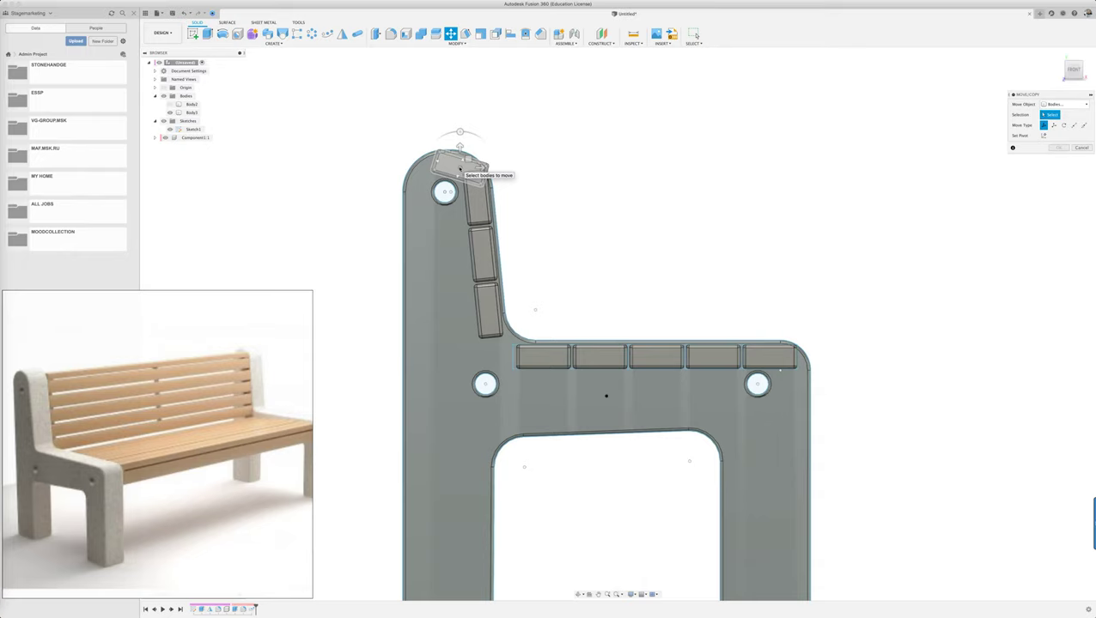
{"action": "left_click", "coordinate": [462, 162]}
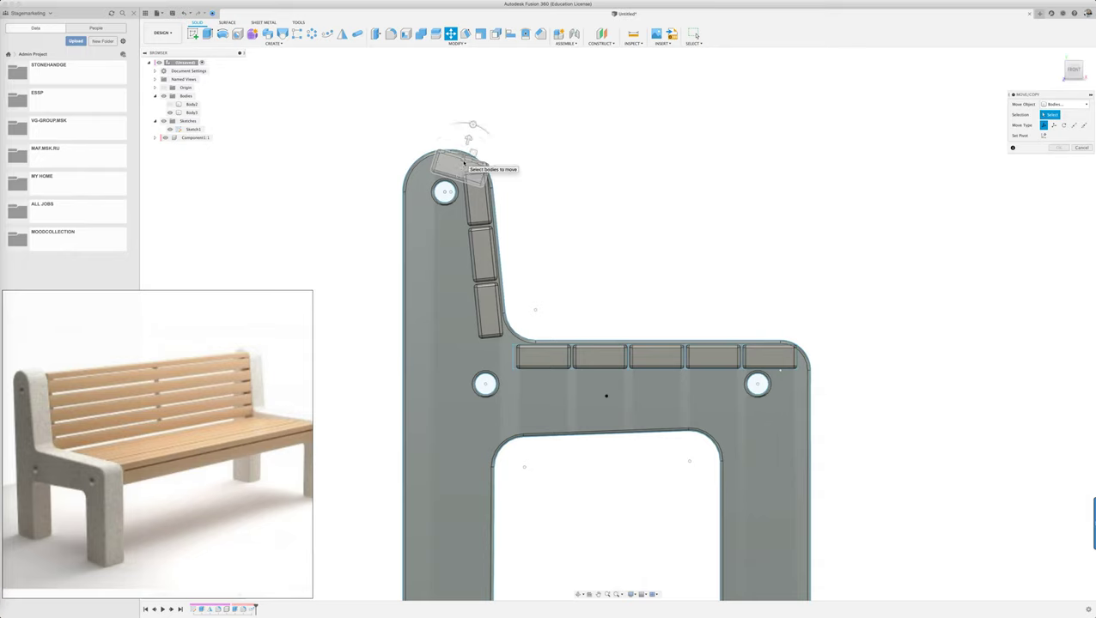
{"action": "left_click", "coordinate": [463, 161]}
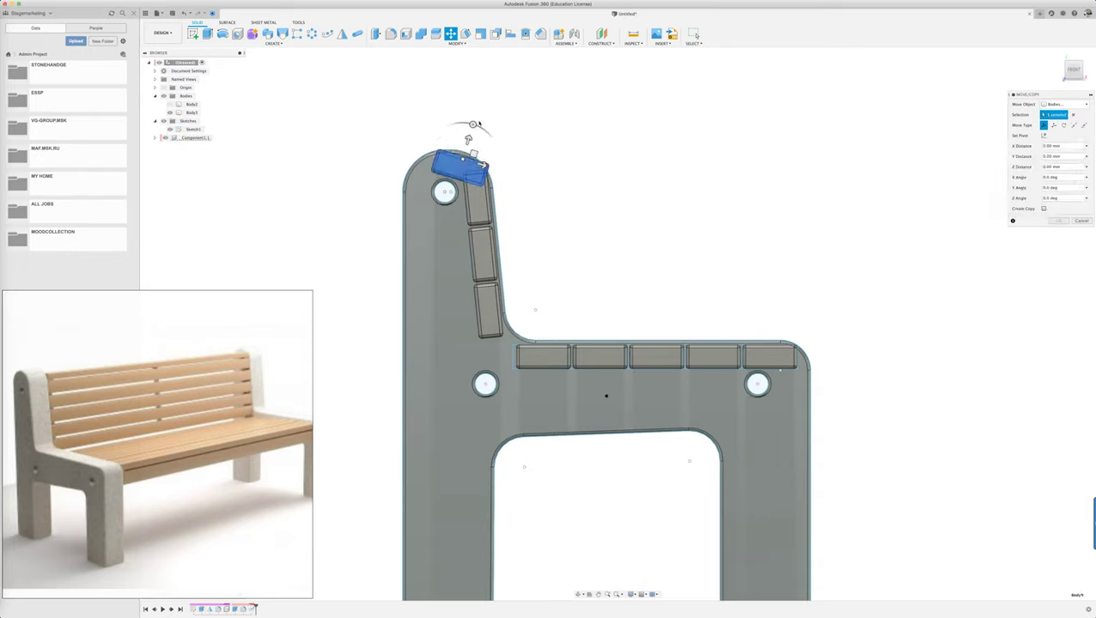
{"action": "mouse_move", "coordinate": [474, 152]}
{"action": "left_mouse_down"}
{"action": "mouse_move", "coordinate": [447, 148]}
{"action": "mouse_move", "coordinate": [465, 146]}
{"action": "mouse_move", "coordinate": [451, 108]}
{"action": "left_mouse_up"}
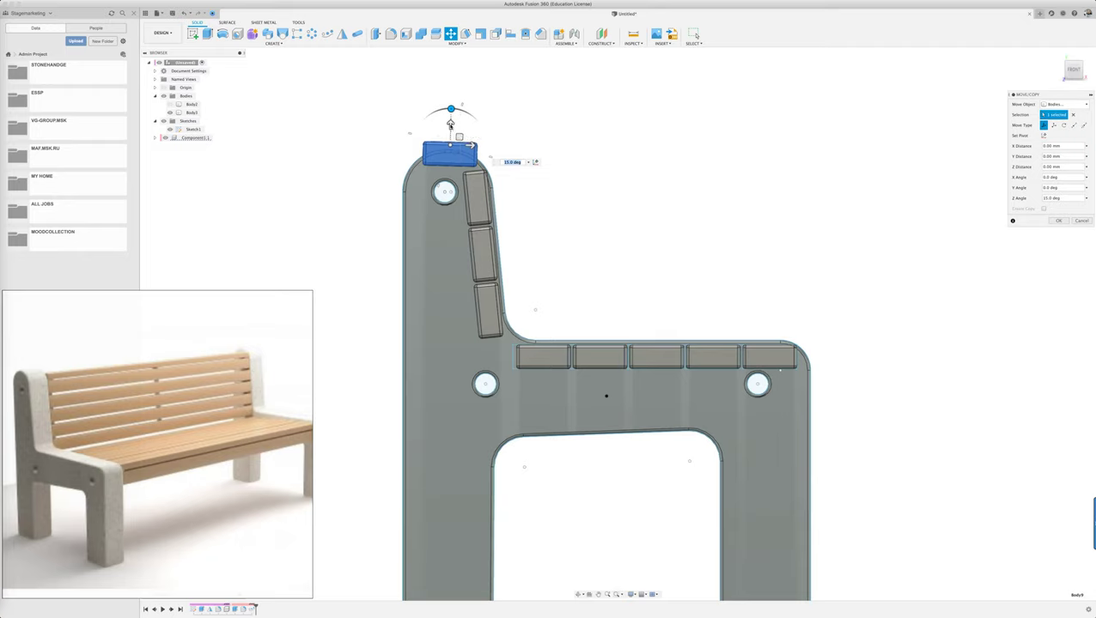
{"action": "left_click_drag", "start_coordinate": [460, 136], "coordinate": [455, 140]}
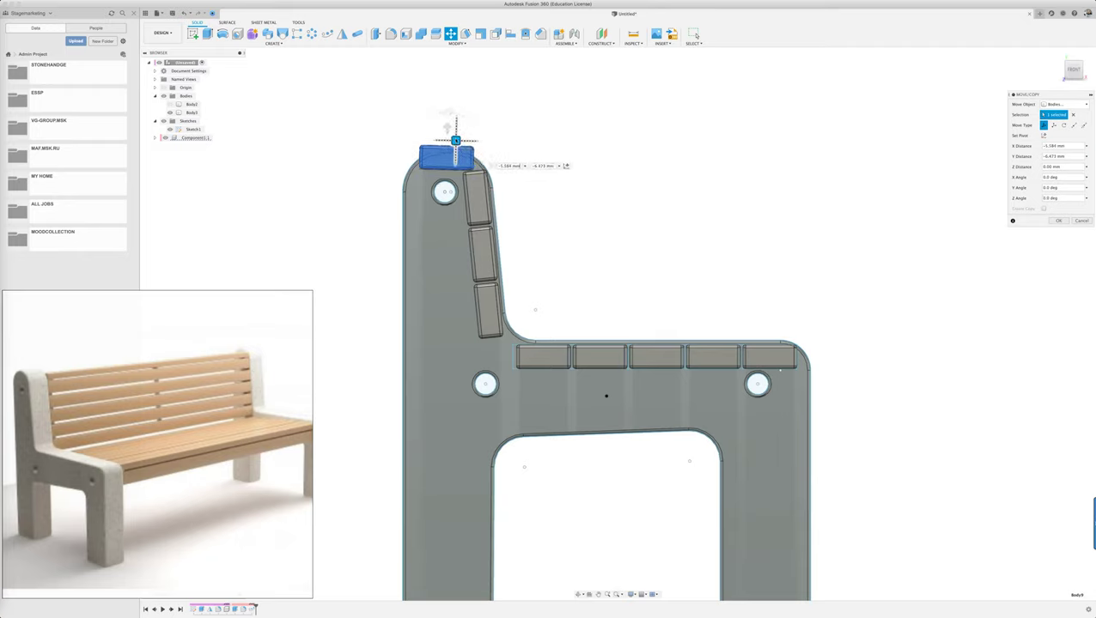
{"action": "left_click_drag", "start_coordinate": [455, 139], "coordinate": [468, 149]}
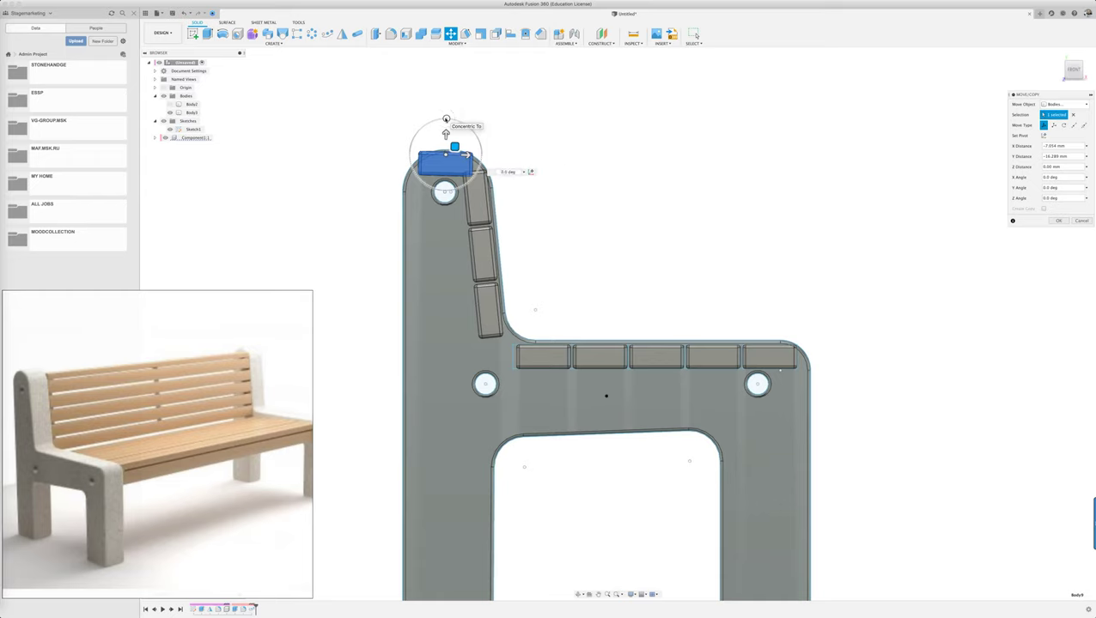
Step: Level the top slat at 0° rotation and seat it at 9.852 mm, −4.344 mm
{"action": "left_click_drag", "start_coordinate": [446, 119], "coordinate": [445, 117]}
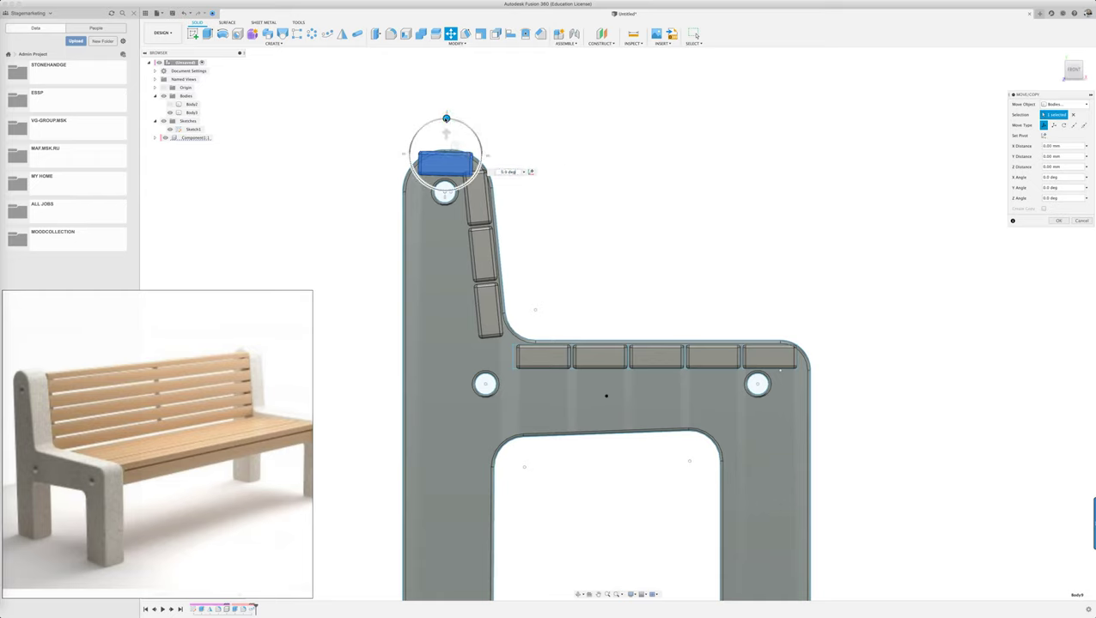
{"action": "left_click_drag", "start_coordinate": [446, 117], "coordinate": [443, 118]}
{"action": "left_click_drag", "start_coordinate": [443, 117], "coordinate": [457, 151]}
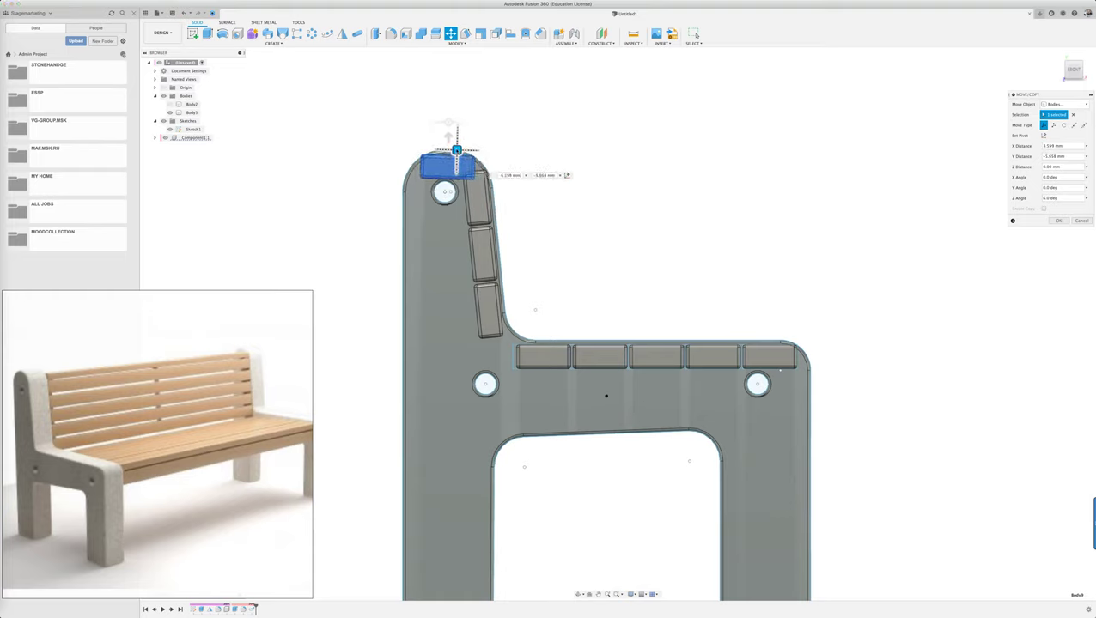
{"action": "left_click_drag", "start_coordinate": [456, 150], "coordinate": [453, 150]}
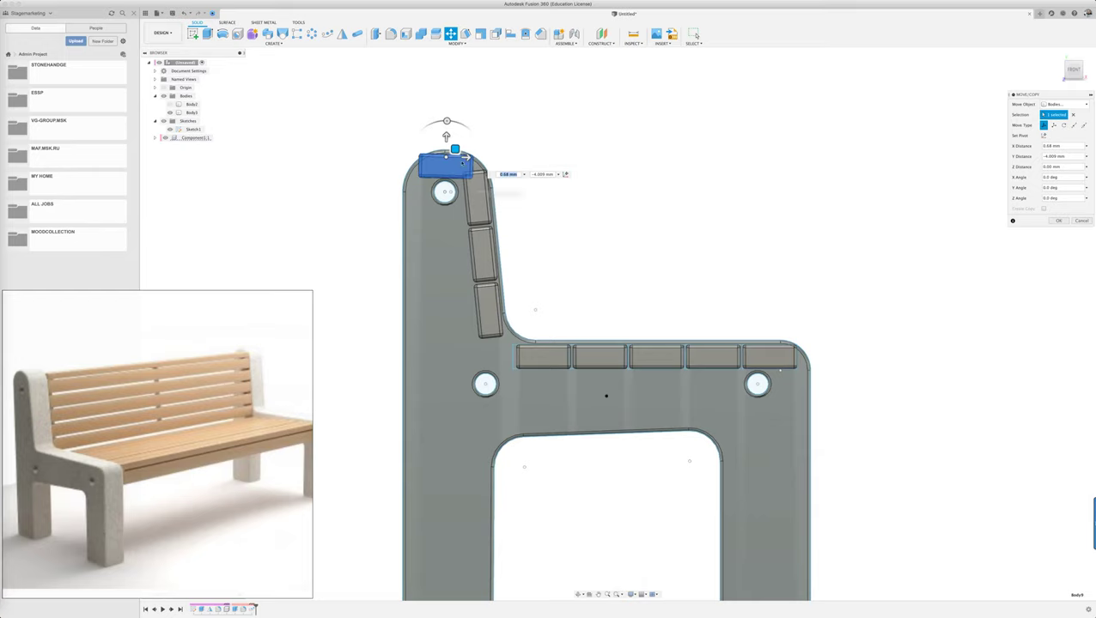
{"action": "left_click_drag", "start_coordinate": [455, 150], "coordinate": [460, 150]}
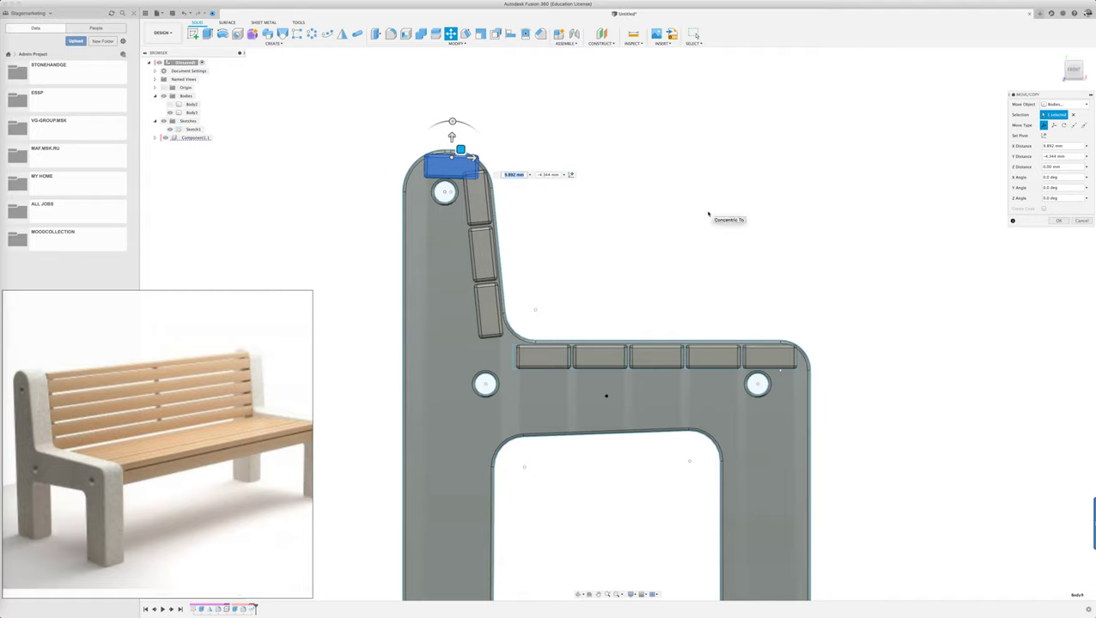
{"action": "key", "text": "Return"}
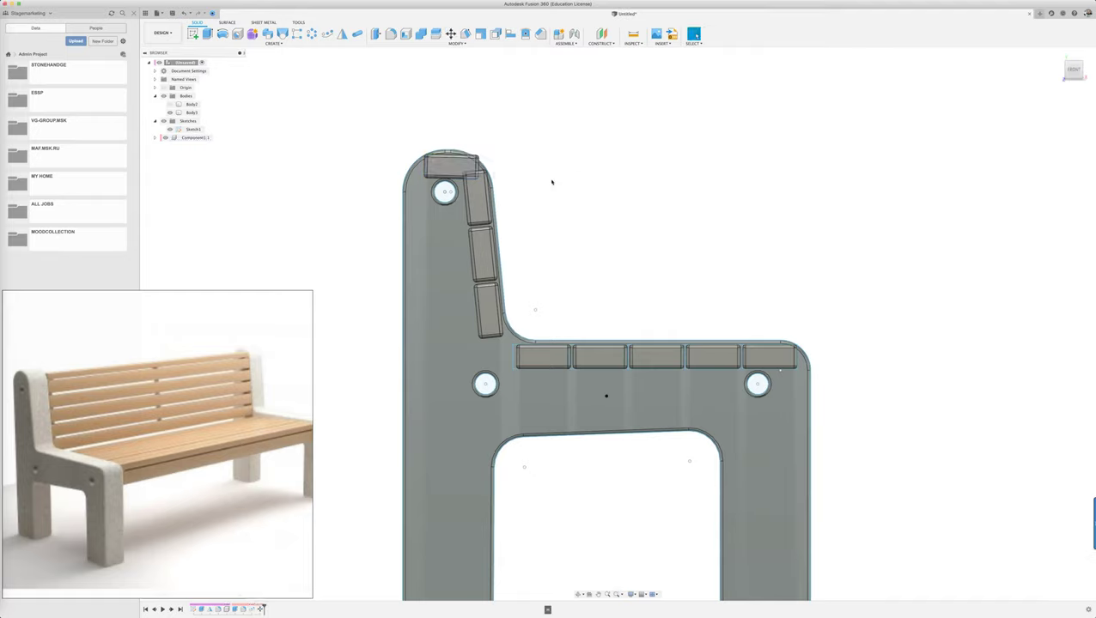
Step: Move the three lower backrest slats together by 0.725 mm and −17.25 mm along the frame
{"action": "key", "text": "m"}
{"action": "left_click", "coordinate": [478, 198]}
{"action": "left_click", "coordinate": [477, 200]}
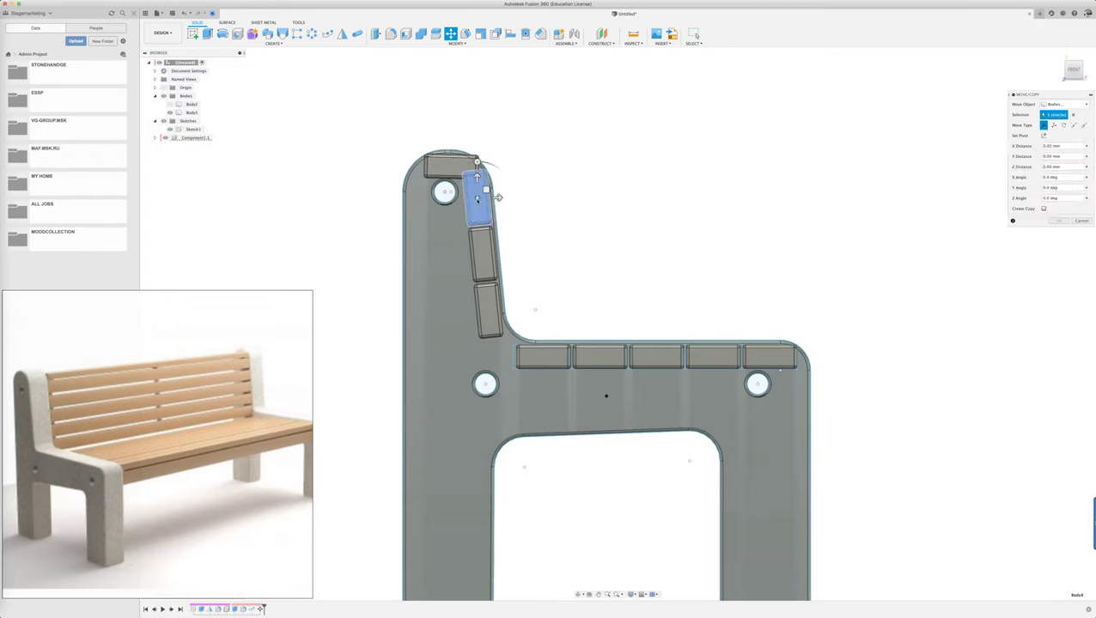
{"action": "left_click", "coordinate": [483, 258]}
{"action": "left_click", "coordinate": [489, 311]}
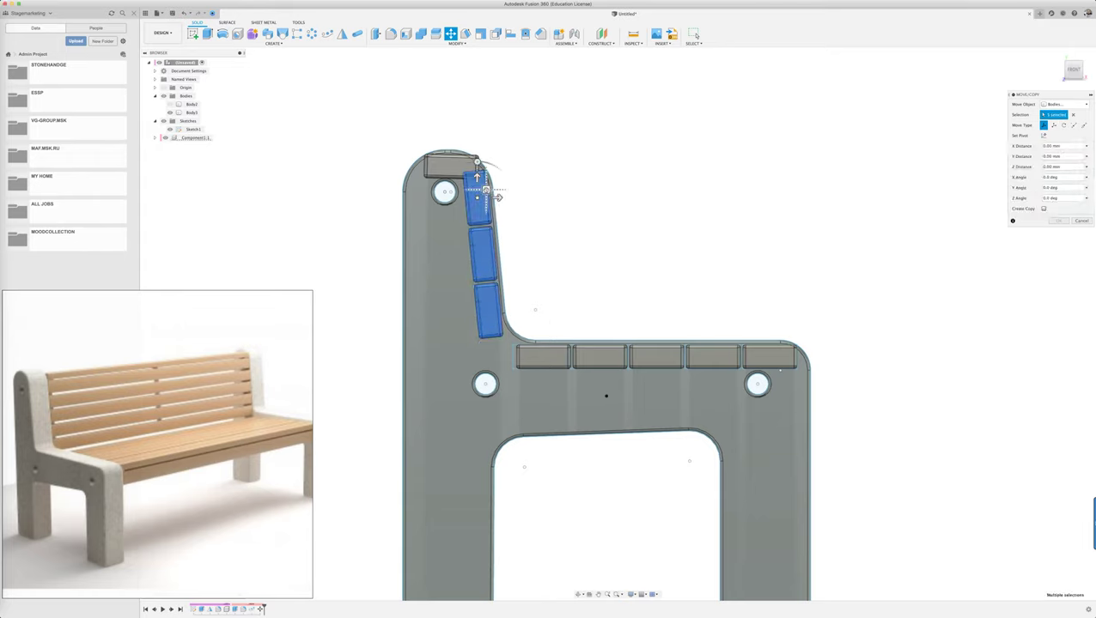
{"action": "left_click_drag", "start_coordinate": [479, 190], "coordinate": [488, 201]}
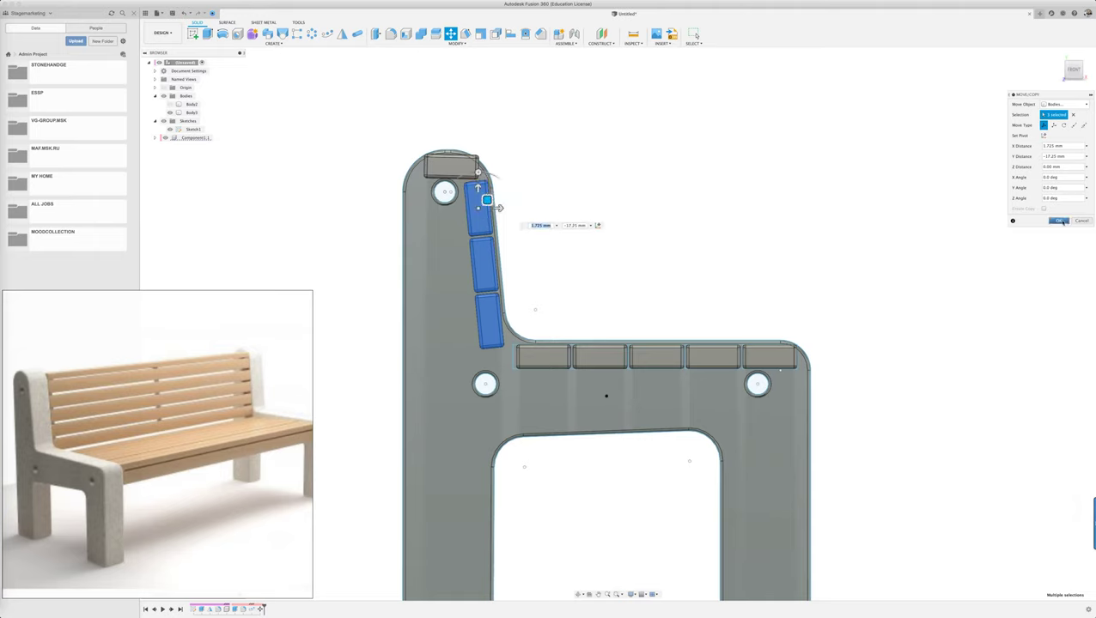
{"action": "key", "text": "Return"}
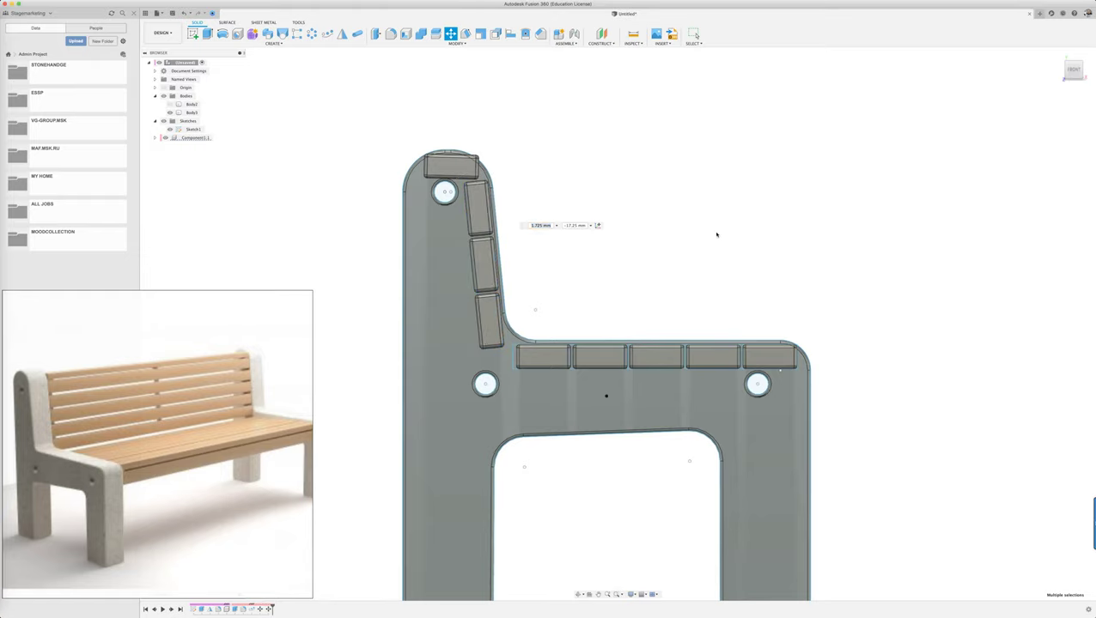
Step: Copy the front seat slat upright below the seat corner, offset 21.759 mm and −47.682 mm
{"action": "scroll", "coordinate": [589, 150], "scroll_direction": "down", "scroll_amount": 1}
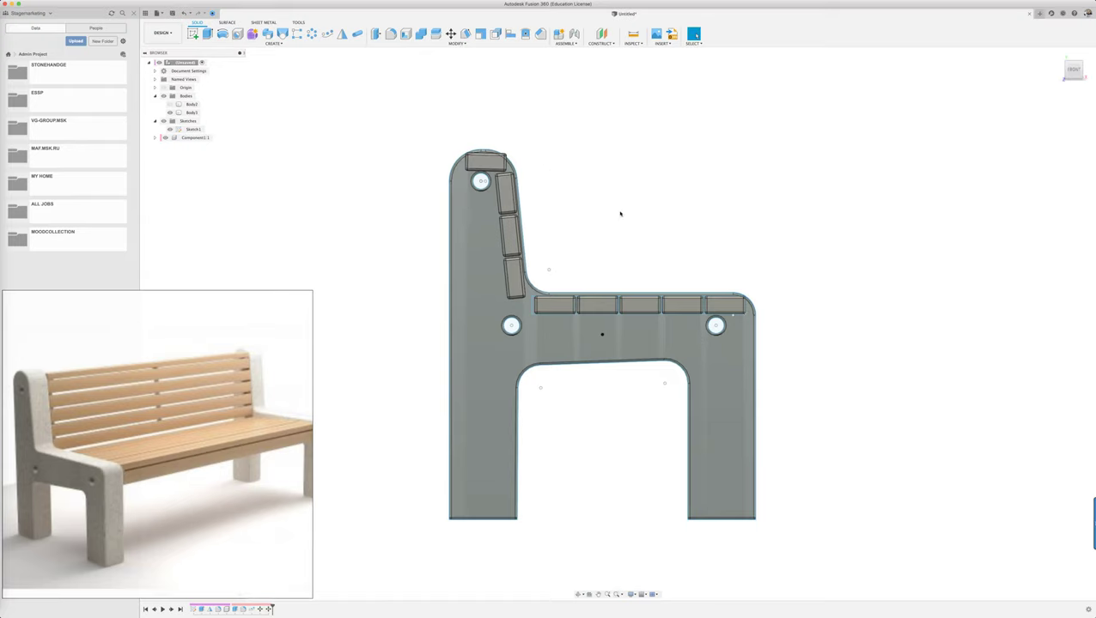
{"action": "key", "text": "m"}
{"action": "left_click", "coordinate": [726, 305]}
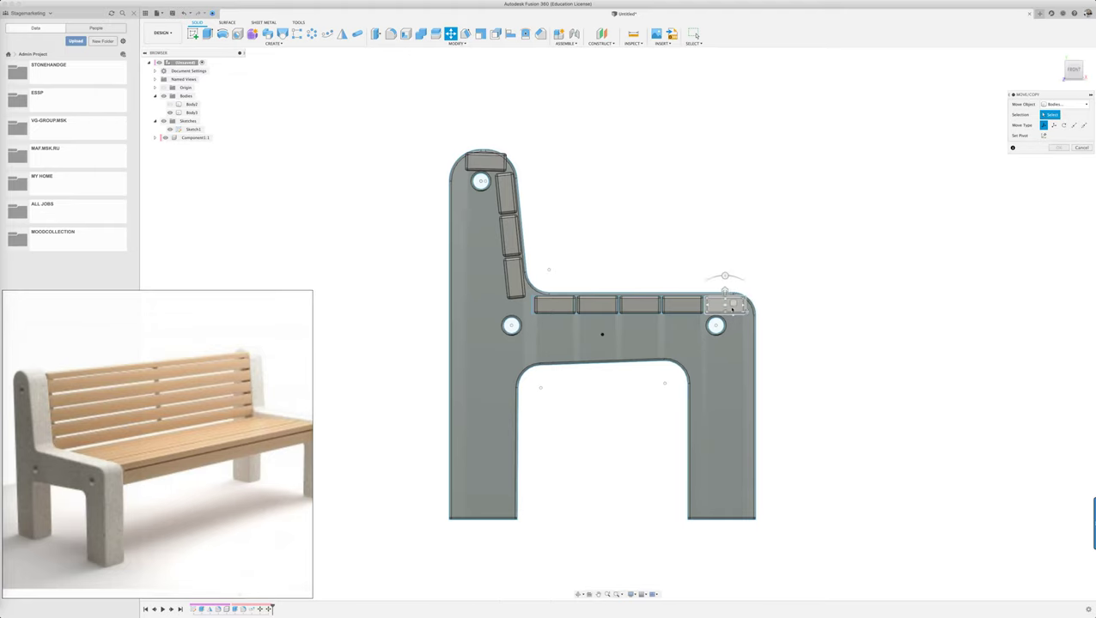
{"action": "scroll", "coordinate": [733, 311], "scroll_direction": "up", "scroll_amount": 2}
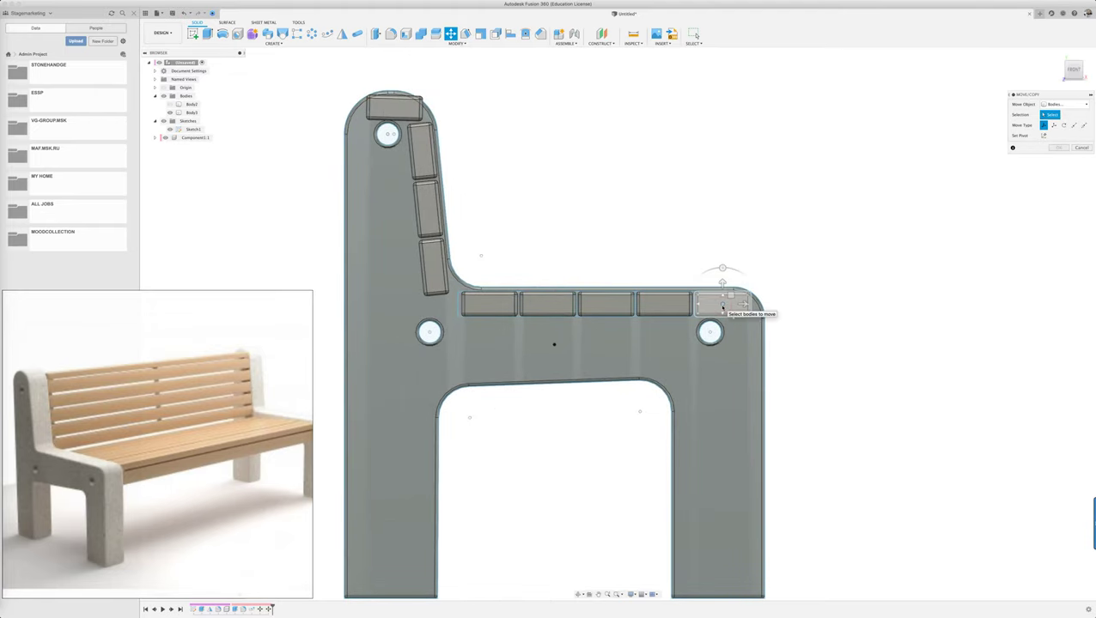
{"action": "left_click", "coordinate": [728, 306]}
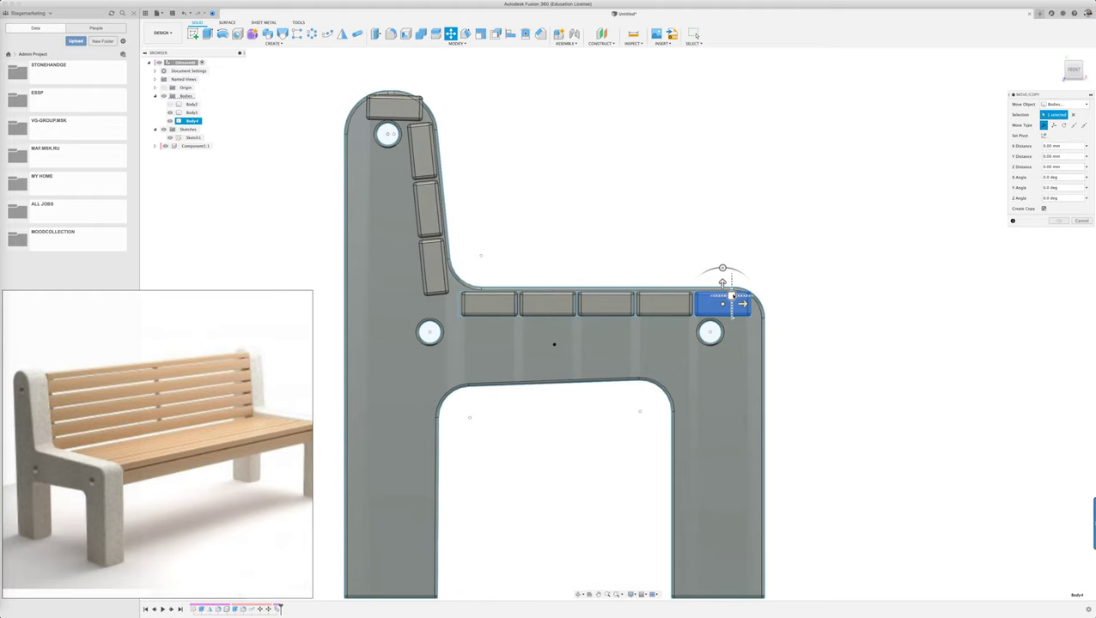
{"action": "left_click", "coordinate": [730, 296]}
{"action": "mouse_move", "coordinate": [731, 296]}
{"action": "left_mouse_down"}
{"action": "mouse_move", "coordinate": [767, 298]}
{"action": "mouse_move", "coordinate": [777, 324]}
{"action": "mouse_move", "coordinate": [794, 329]}
{"action": "mouse_move", "coordinate": [747, 355]}
{"action": "left_mouse_up"}
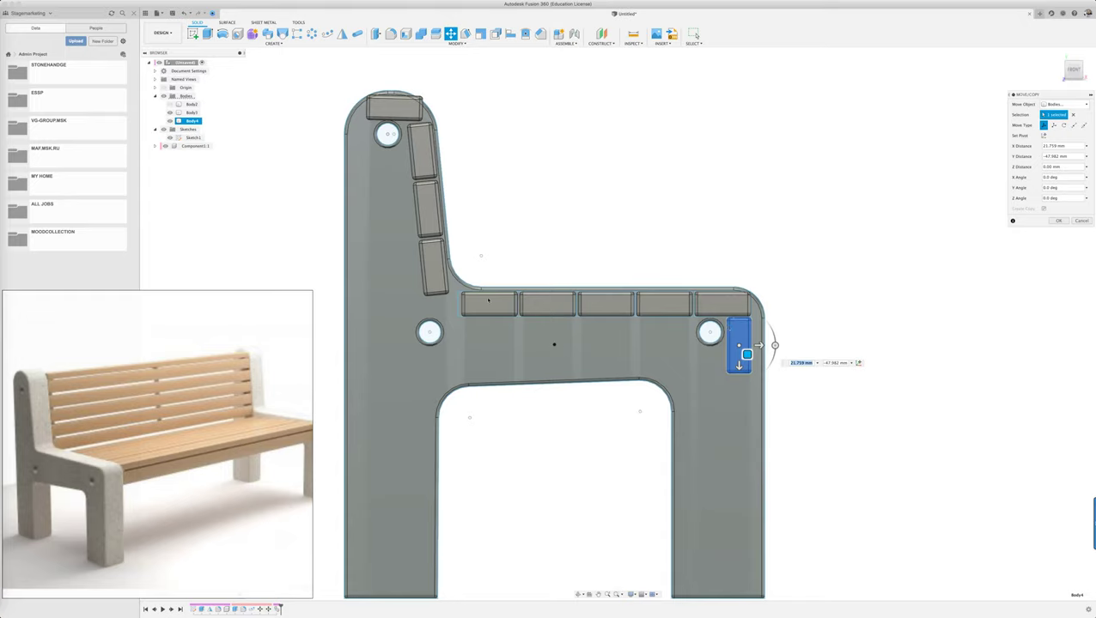
{"action": "left_click", "coordinate": [1059, 220]}
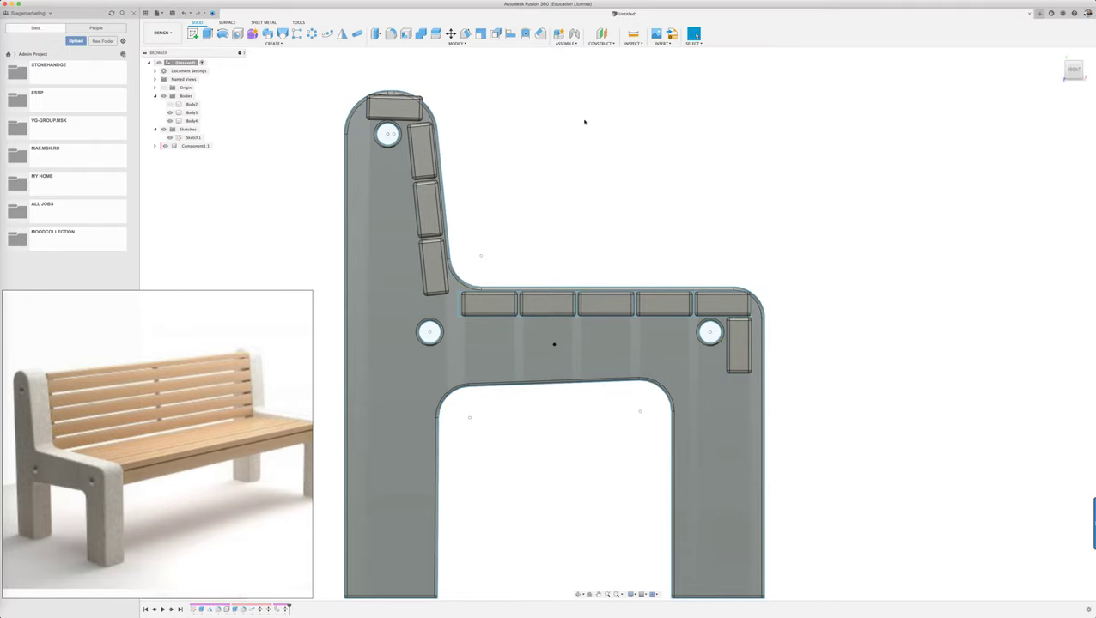
Step: Slide the top backrest slat forward by 9.863 mm and 0.429 mm onto the frame top
{"action": "middle_click_drag", "start_coordinate": [584, 121], "coordinate": [863, 180], "text": "shift"}
{"action": "key", "text": "Escape"}
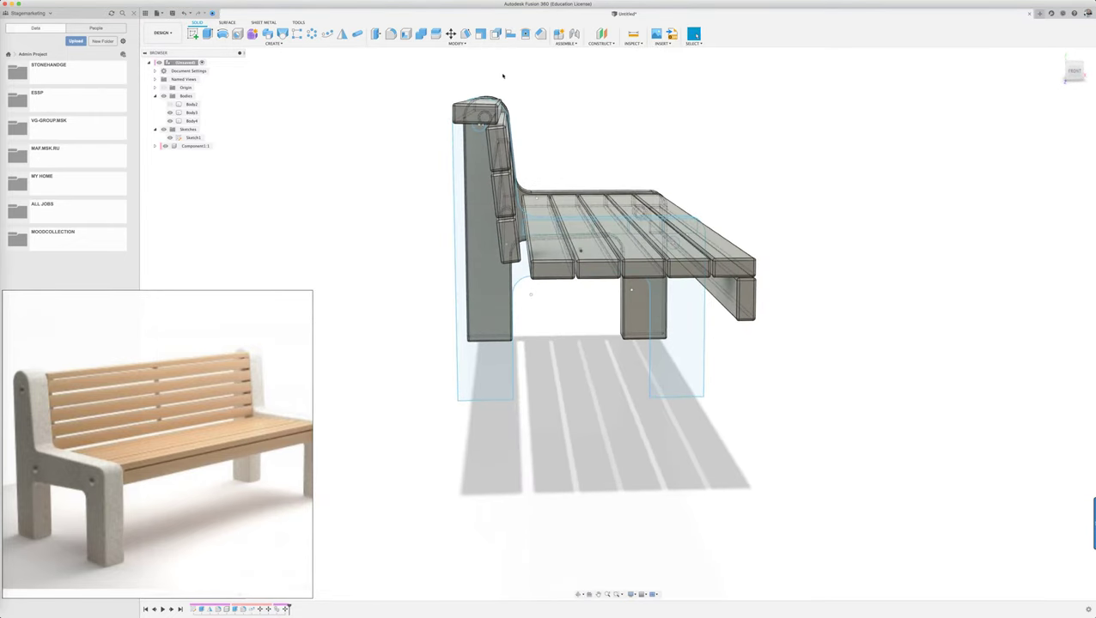
{"action": "scroll", "coordinate": [503, 76], "scroll_direction": "up", "scroll_amount": 5}
{"action": "scroll", "coordinate": [472, 120], "scroll_direction": "up", "scroll_amount": 5}
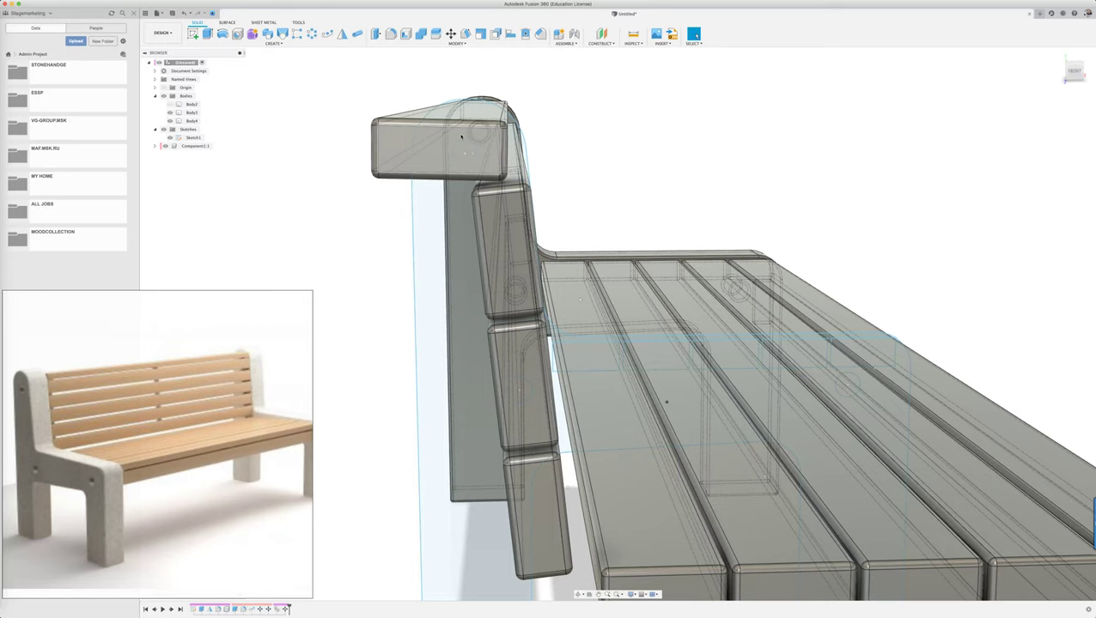
{"action": "key", "text": "m"}
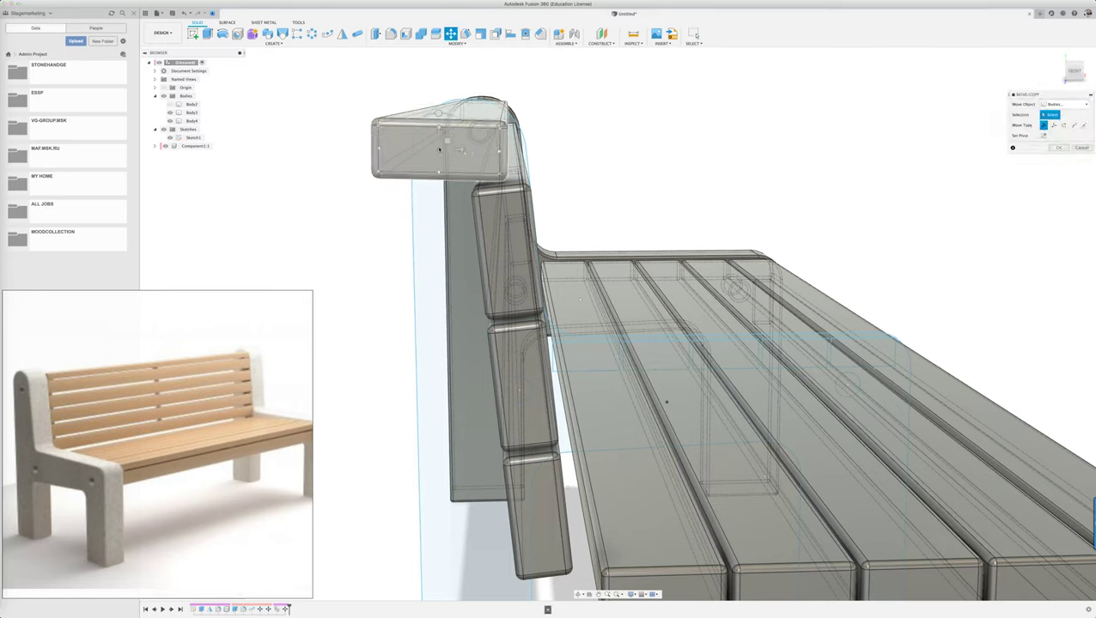
{"action": "left_click", "coordinate": [461, 136]}
{"action": "left_click_drag", "start_coordinate": [447, 141], "coordinate": [462, 140]}
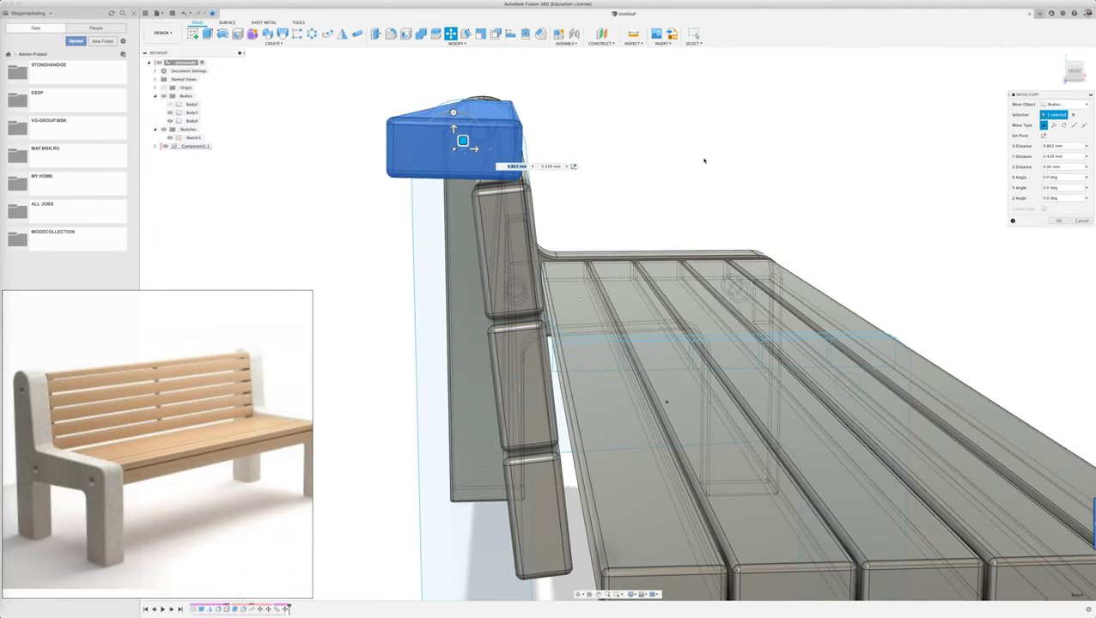
{"action": "mouse_move", "coordinate": [703, 161]}
{"action": "middle_mouse_down", "text": "shift"}
{"action": "mouse_move", "coordinate": [724, 168]}
{"action": "mouse_move", "coordinate": [753, 156]}
{"action": "mouse_move", "coordinate": [741, 162]}
{"action": "middle_mouse_up", "text": "shift"}
{"action": "key", "text": "Return"}
{"action": "key", "text": "Escape"}
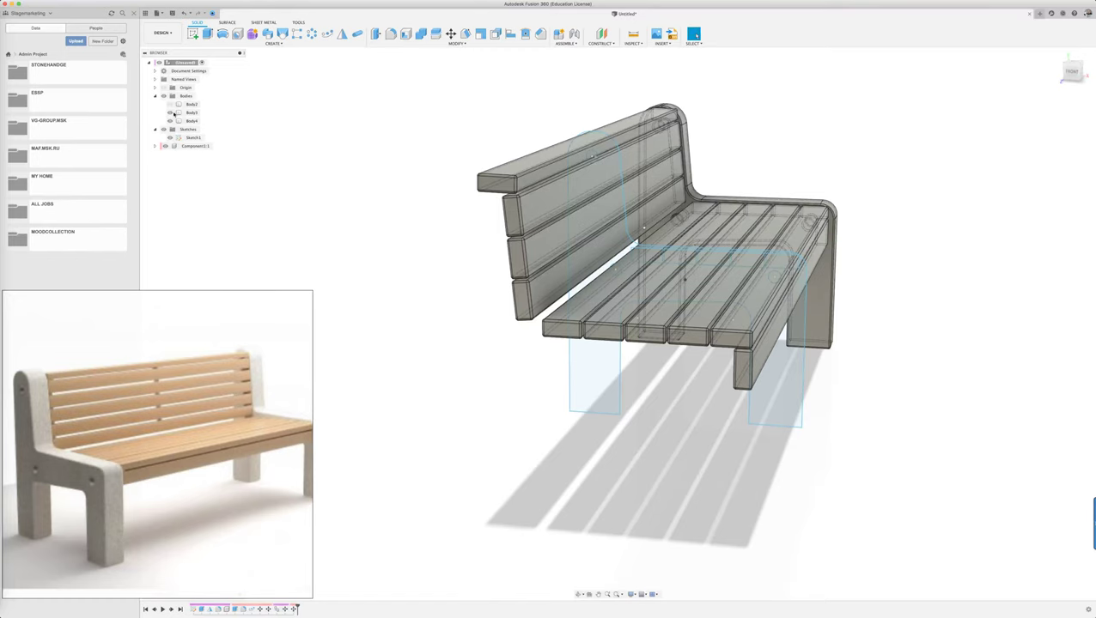
{"action": "left_click", "coordinate": [170, 105]}
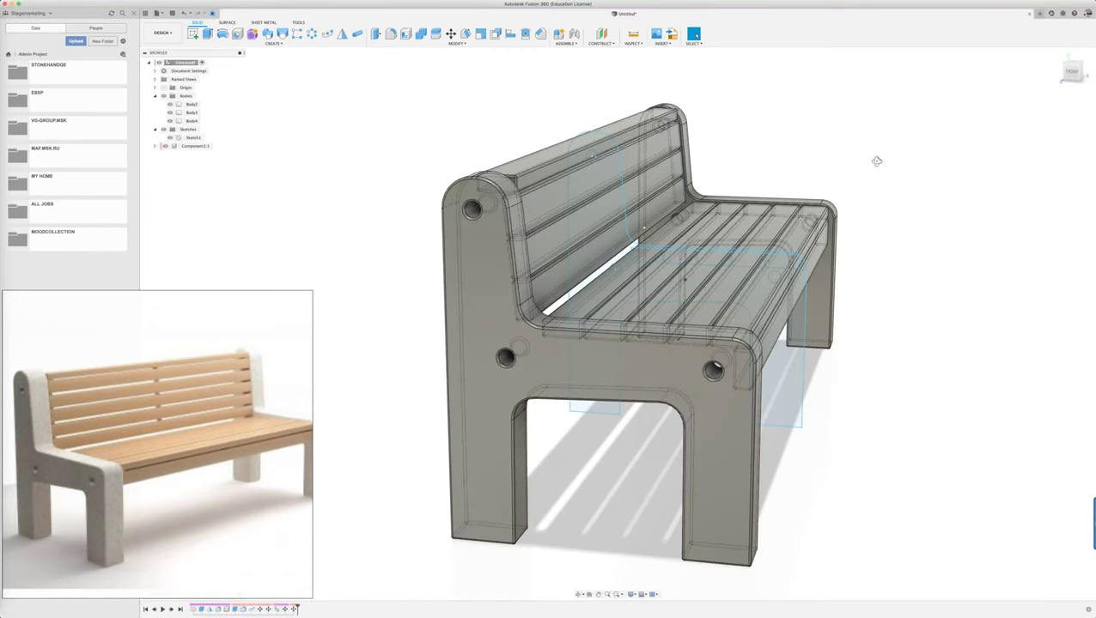
{"action": "middle_click_drag", "start_coordinate": [876, 161], "coordinate": [865, 163], "text": "shift"}
{"action": "left_click", "coordinate": [191, 104]}
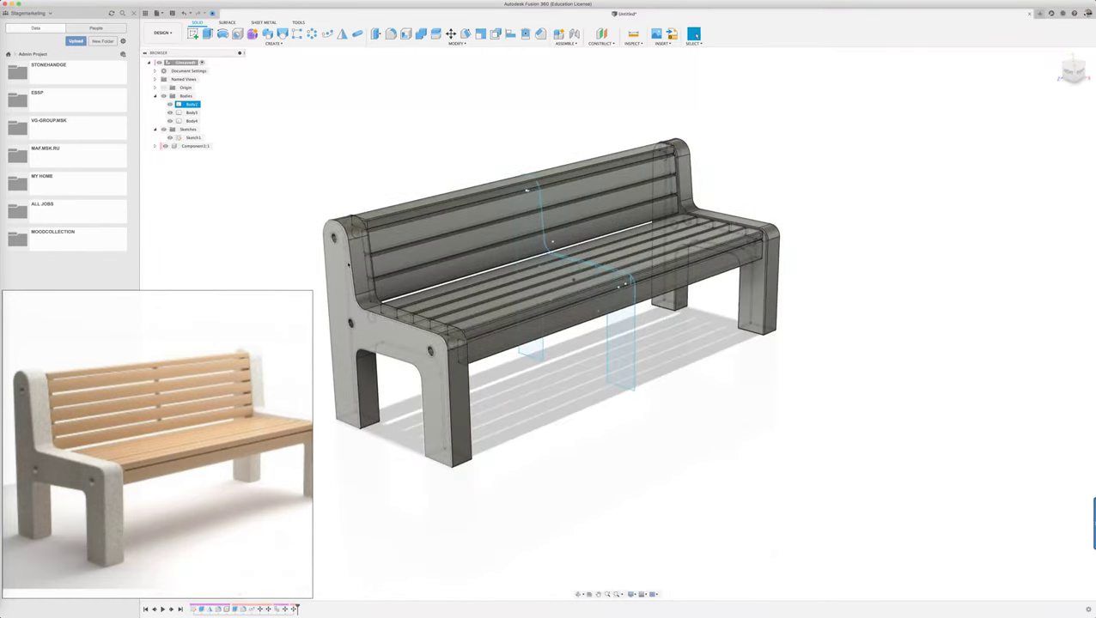
{"action": "scroll", "coordinate": [351, 222], "scroll_direction": "up", "scroll_amount": 5}
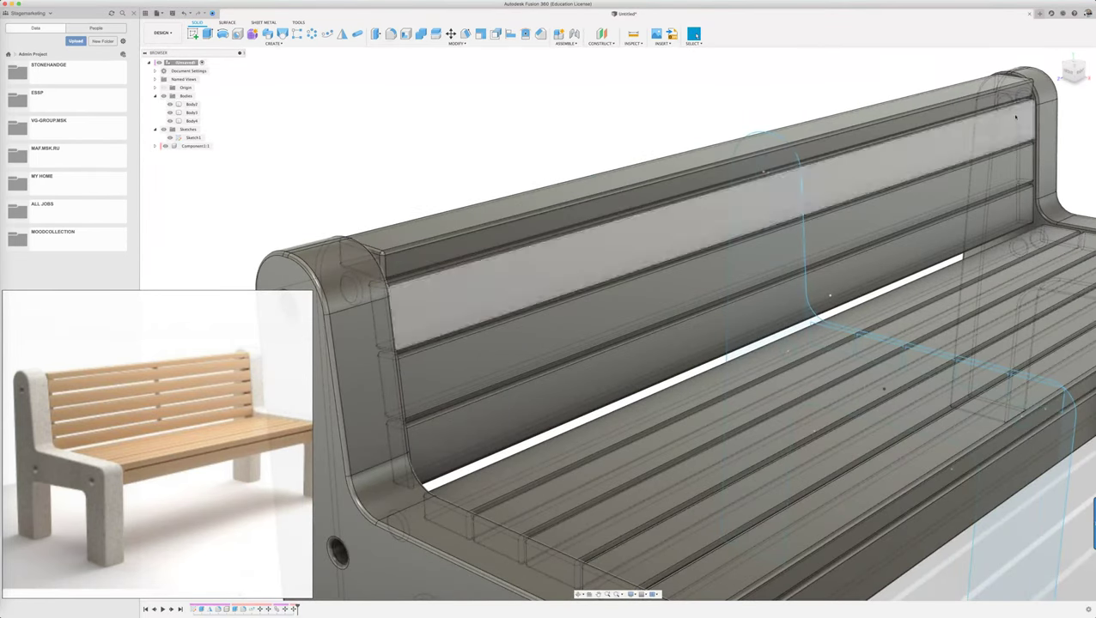
{"action": "left_click", "coordinate": [1060, 60]}
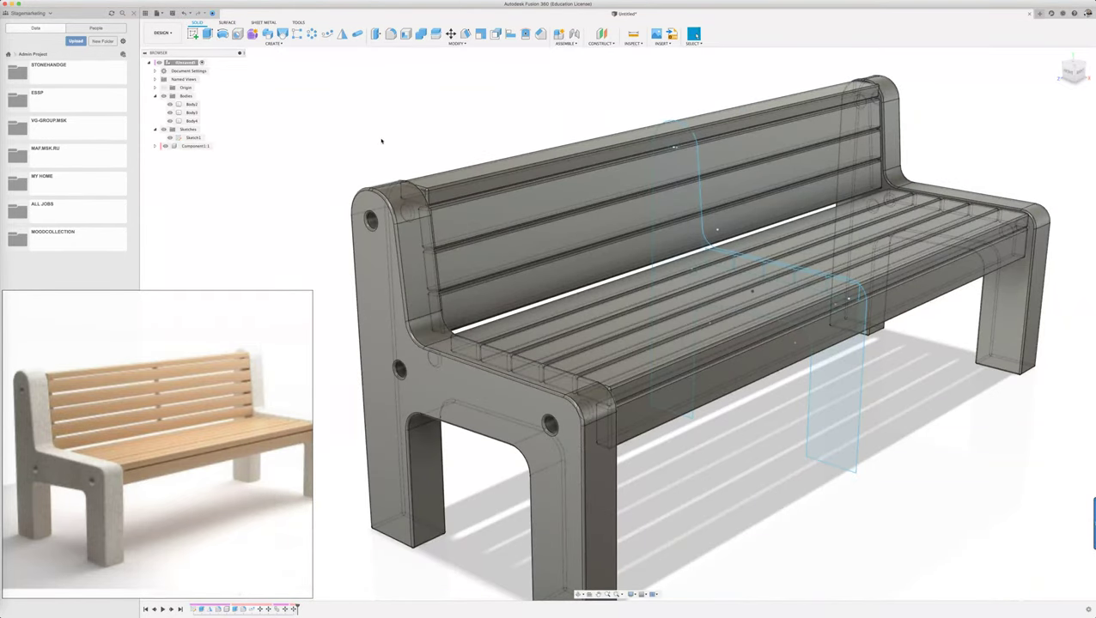
{"action": "middle_click_drag", "start_coordinate": [405, 149], "coordinate": [413, 148], "text": "shift"}
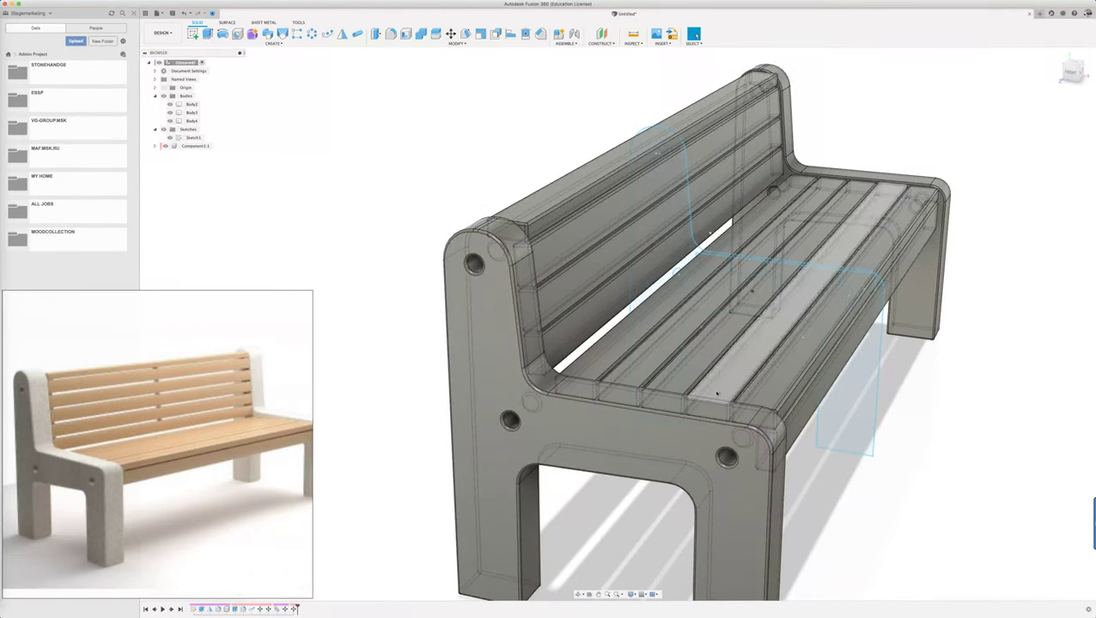
{"action": "scroll", "coordinate": [717, 393], "scroll_direction": "up", "scroll_amount": 3}
{"action": "scroll", "coordinate": [717, 393], "scroll_direction": "up", "scroll_amount": 3}
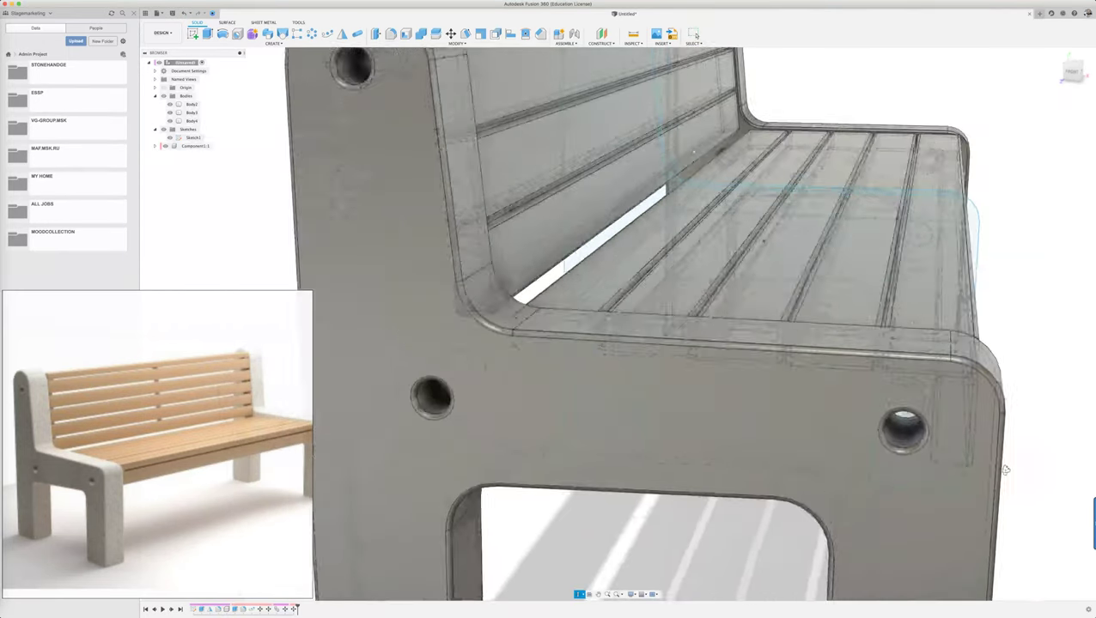
{"action": "scroll", "coordinate": [1005, 470], "scroll_direction": "left", "scroll_amount": 3, "text": "shift"}
{"action": "scroll", "coordinate": [1000, 468], "scroll_direction": "left", "scroll_amount": 3, "text": "shift"}
{"action": "scroll", "coordinate": [996, 468], "scroll_direction": "left", "scroll_amount": 3, "text": "shift"}
{"action": "scroll", "coordinate": [996, 470], "scroll_direction": "left", "scroll_amount": 3, "text": "shift"}
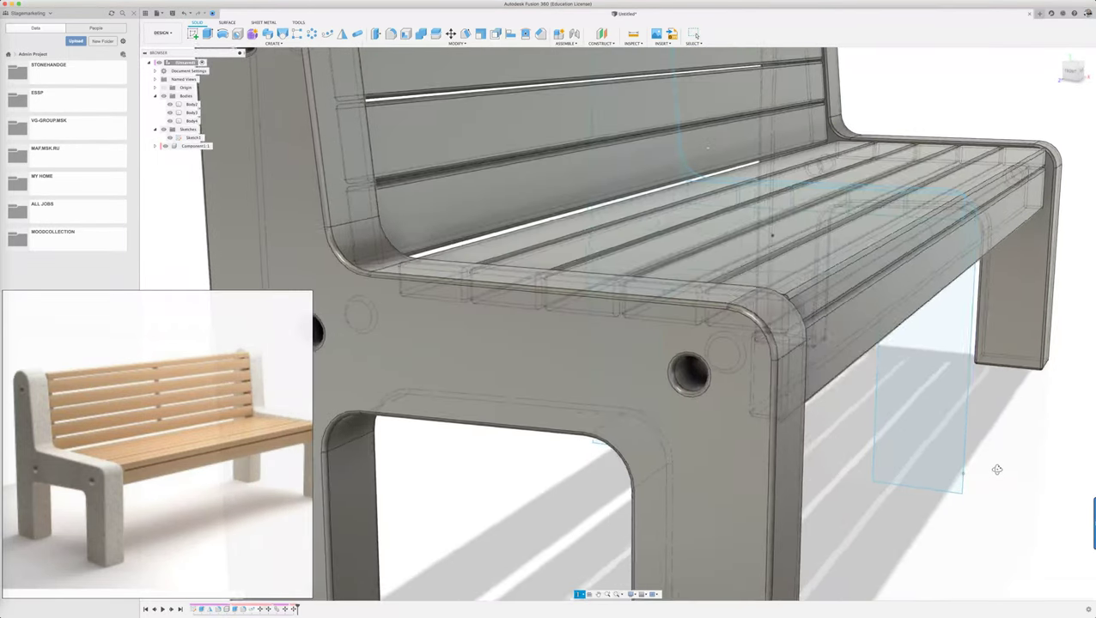
{"action": "scroll", "coordinate": [996, 470], "scroll_direction": "left", "scroll_amount": 3, "text": "shift"}
{"action": "scroll", "coordinate": [990, 476], "scroll_direction": "left", "scroll_amount": 3, "text": "shift"}
{"action": "scroll", "coordinate": [944, 513], "scroll_direction": "down", "scroll_amount": 3}
{"action": "scroll", "coordinate": [944, 515], "scroll_direction": "down", "scroll_amount": 1}
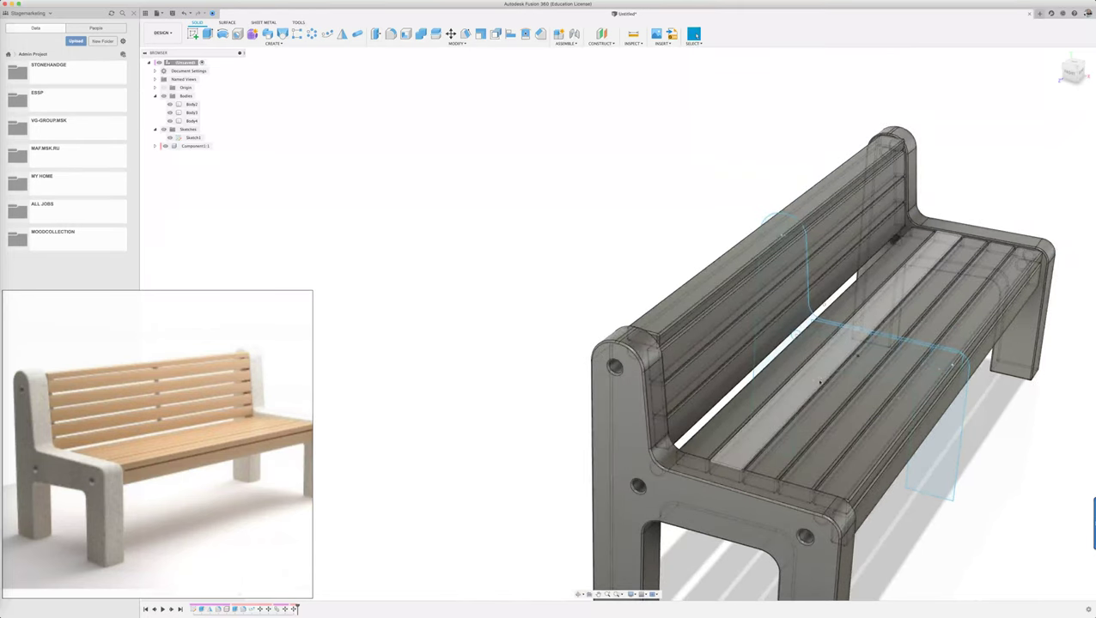
{"action": "scroll", "coordinate": [820, 383], "scroll_direction": "up", "scroll_amount": 3}
{"action": "scroll", "coordinate": [485, 199], "scroll_direction": "up", "scroll_amount": 3}
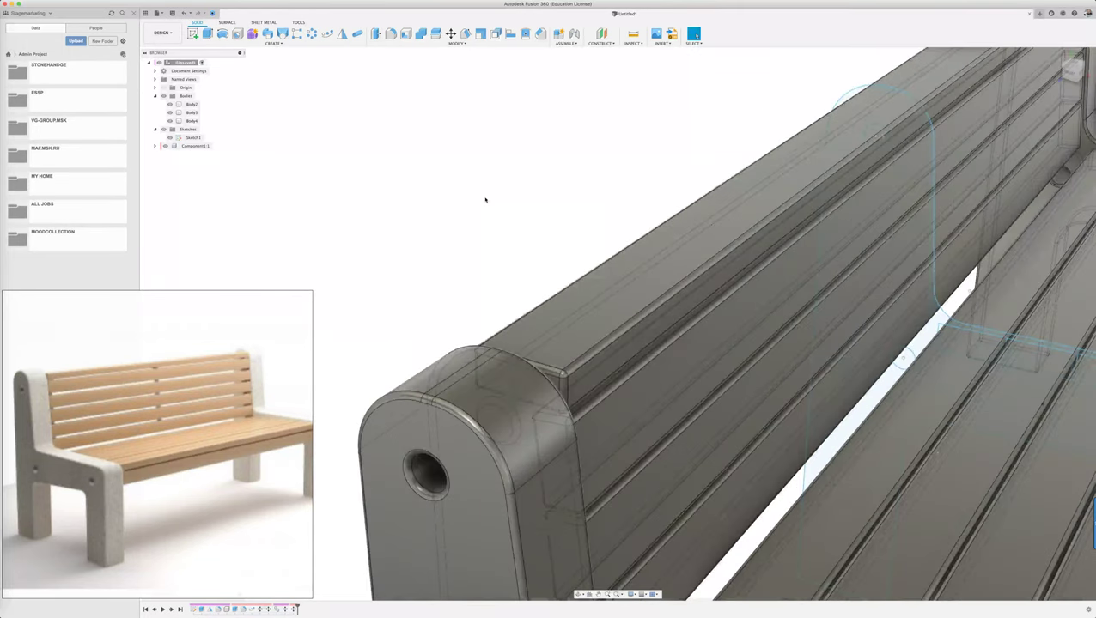
{"action": "scroll", "coordinate": [415, 234], "scroll_direction": "left", "scroll_amount": 3, "text": "shift"}
{"action": "scroll", "coordinate": [343, 231], "scroll_direction": "left", "scroll_amount": 3, "text": "shift"}
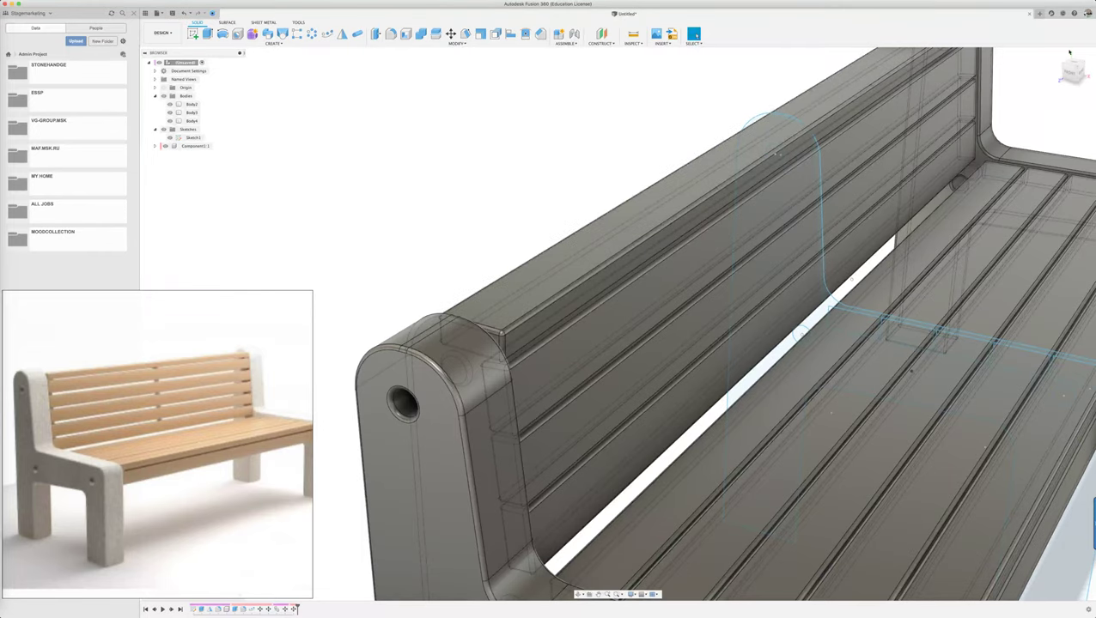
{"action": "left_click", "coordinate": [1072, 76]}
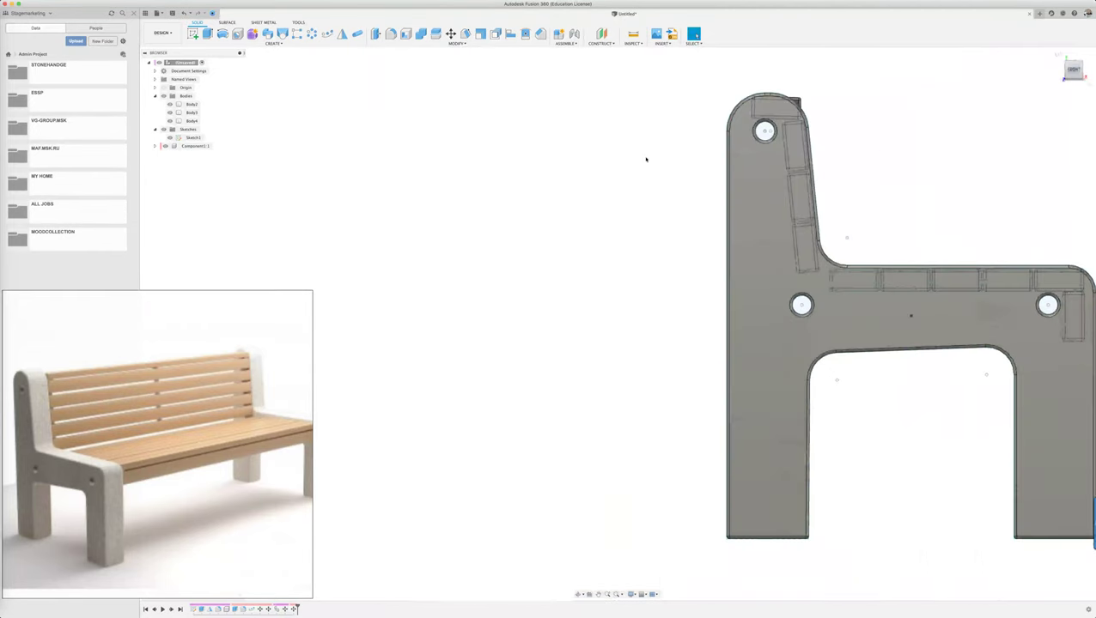
{"action": "mouse_move", "coordinate": [483, 255]}
{"action": "middle_mouse_down", "text": "shift"}
{"action": "mouse_move", "coordinate": [753, 205]}
{"action": "mouse_move", "coordinate": [837, 176]}
{"action": "mouse_move", "coordinate": [805, 186]}
{"action": "middle_mouse_up", "text": "shift"}
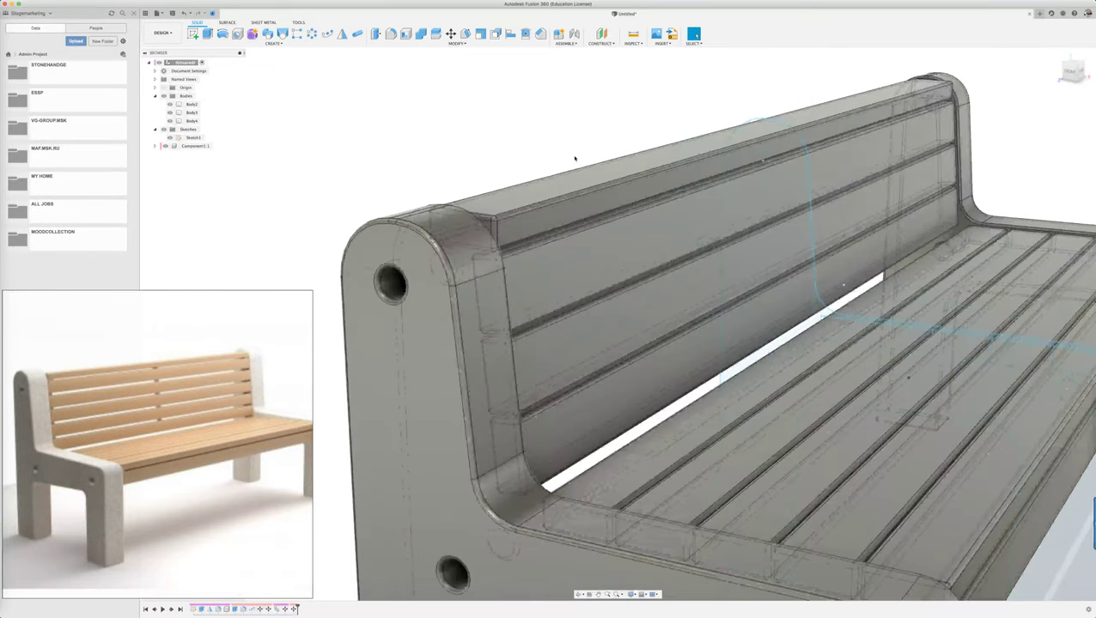
{"action": "scroll", "coordinate": [575, 158], "scroll_direction": "up", "scroll_amount": 3}
{"action": "scroll", "coordinate": [574, 159], "scroll_direction": "up", "scroll_amount": 2}
{"action": "left_click", "coordinate": [457, 239]}
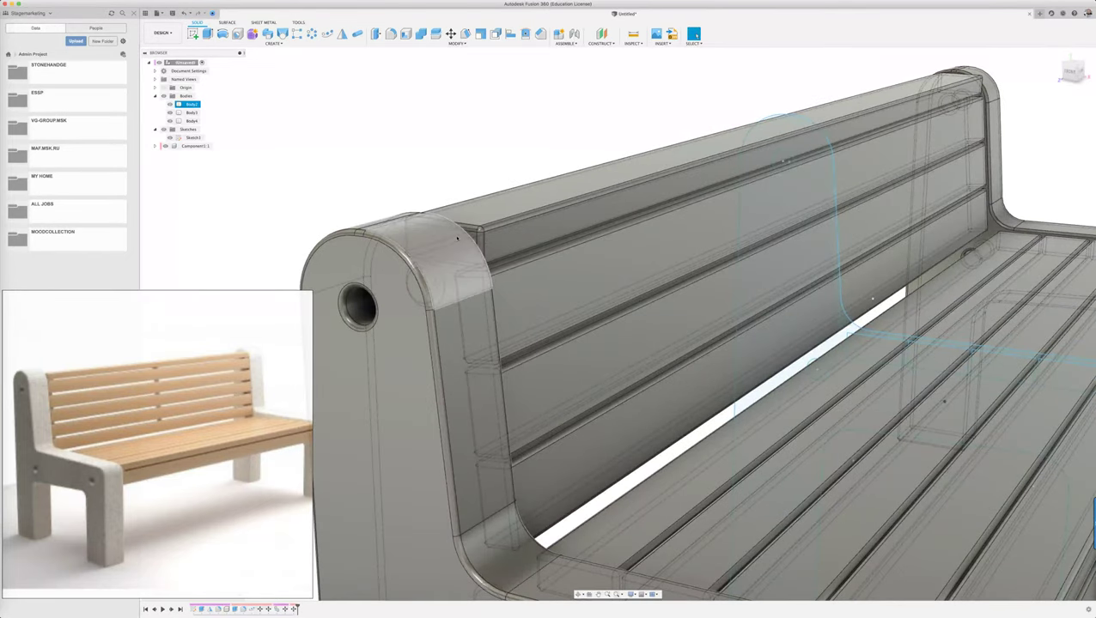
{"action": "left_click", "coordinate": [244, 153]}
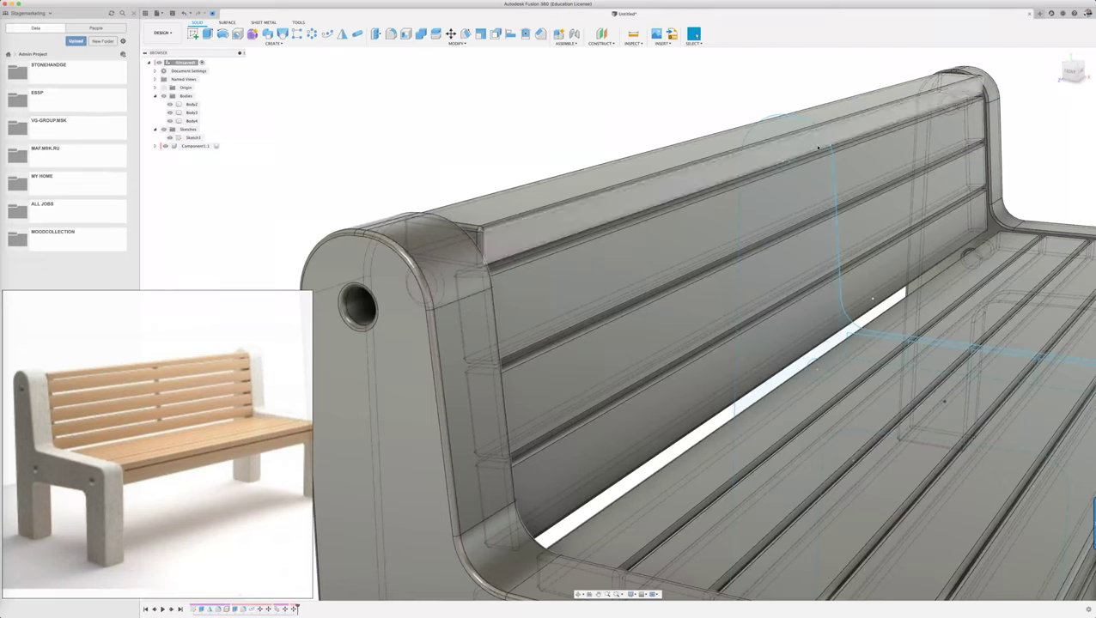
{"action": "scroll", "coordinate": [442, 116], "scroll_direction": "down", "scroll_amount": 3}
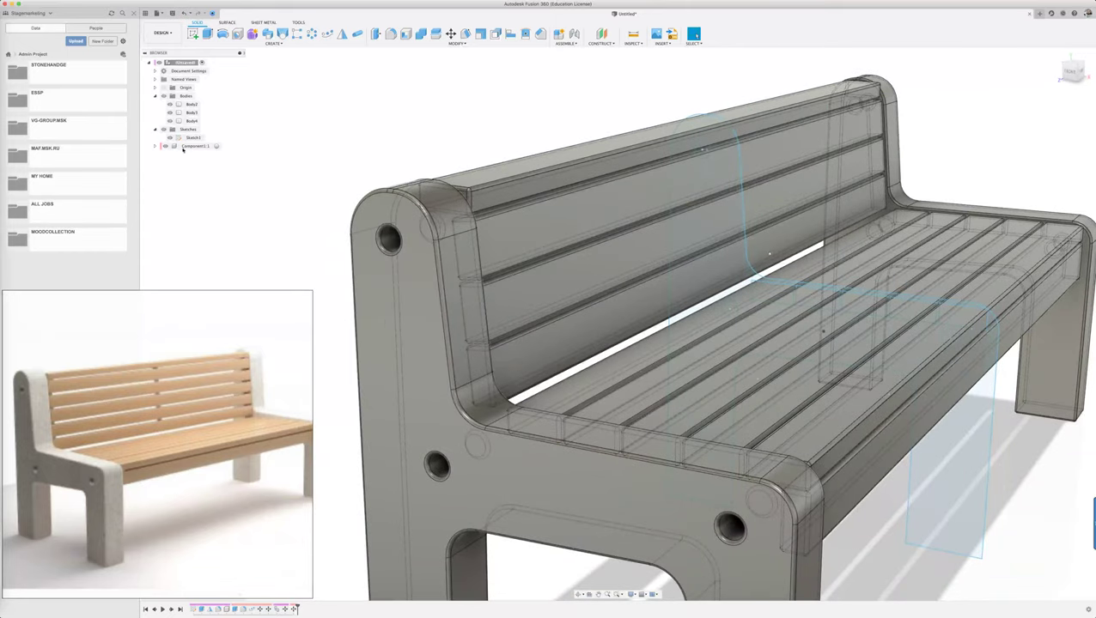
Step: Hide the two side legs plus the seat and backrest slats in Component1:1
{"action": "left_click", "coordinate": [169, 112]}
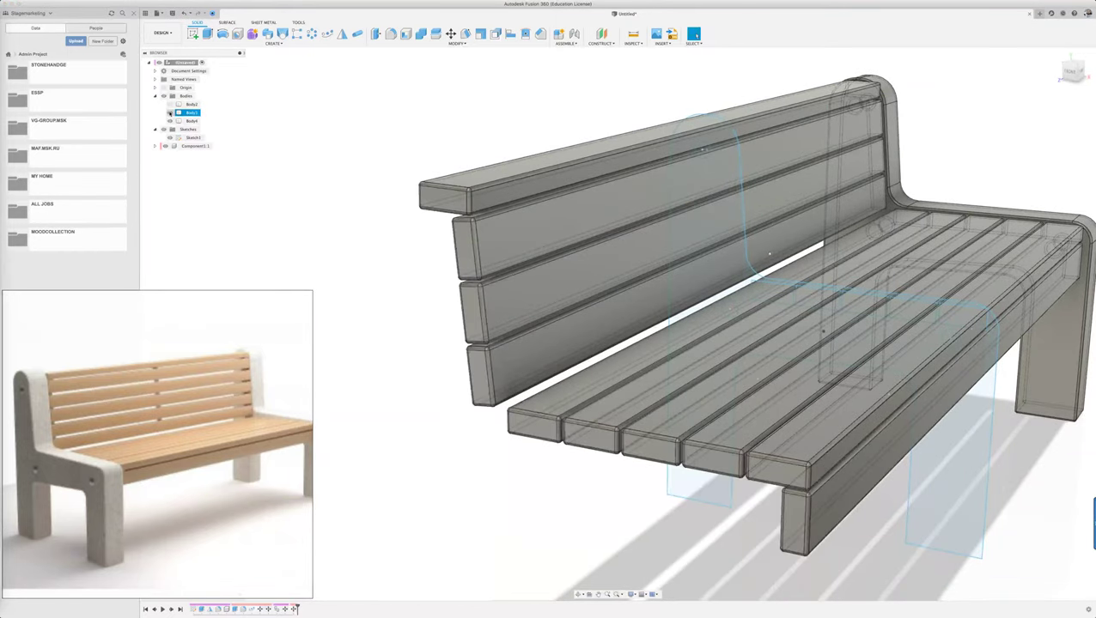
{"action": "left_click", "coordinate": [169, 120]}
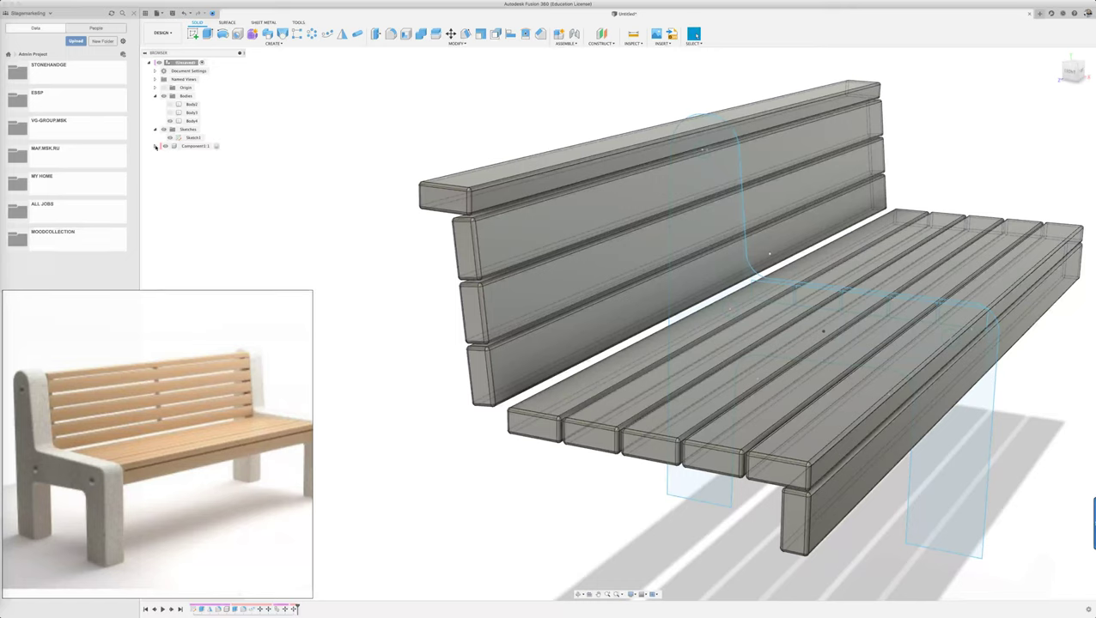
{"action": "left_click", "coordinate": [154, 145]}
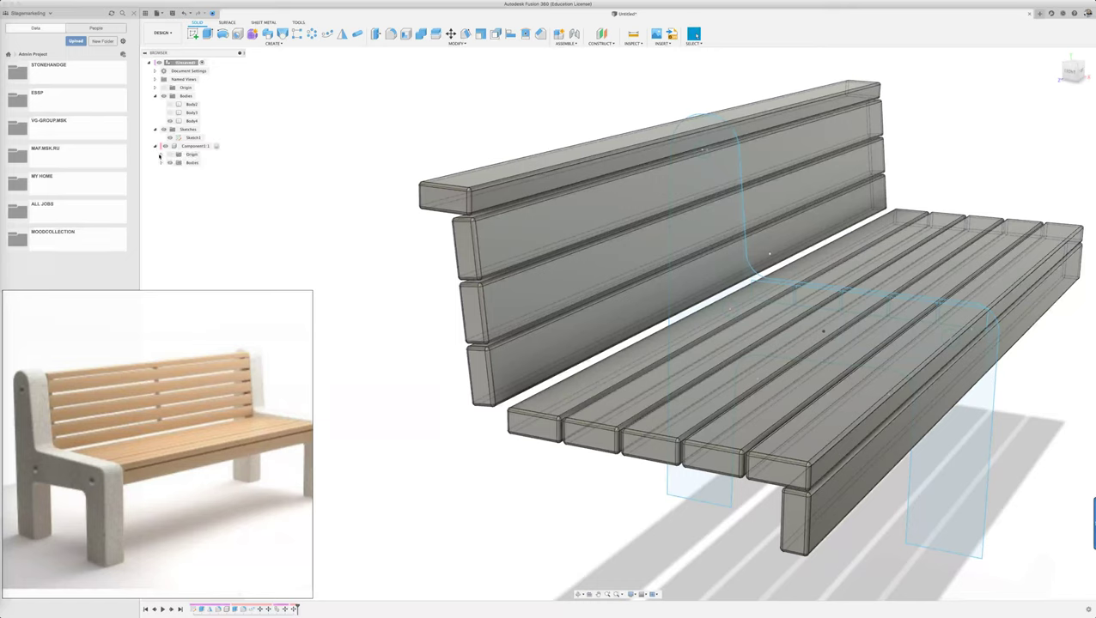
{"action": "left_click", "coordinate": [161, 162]}
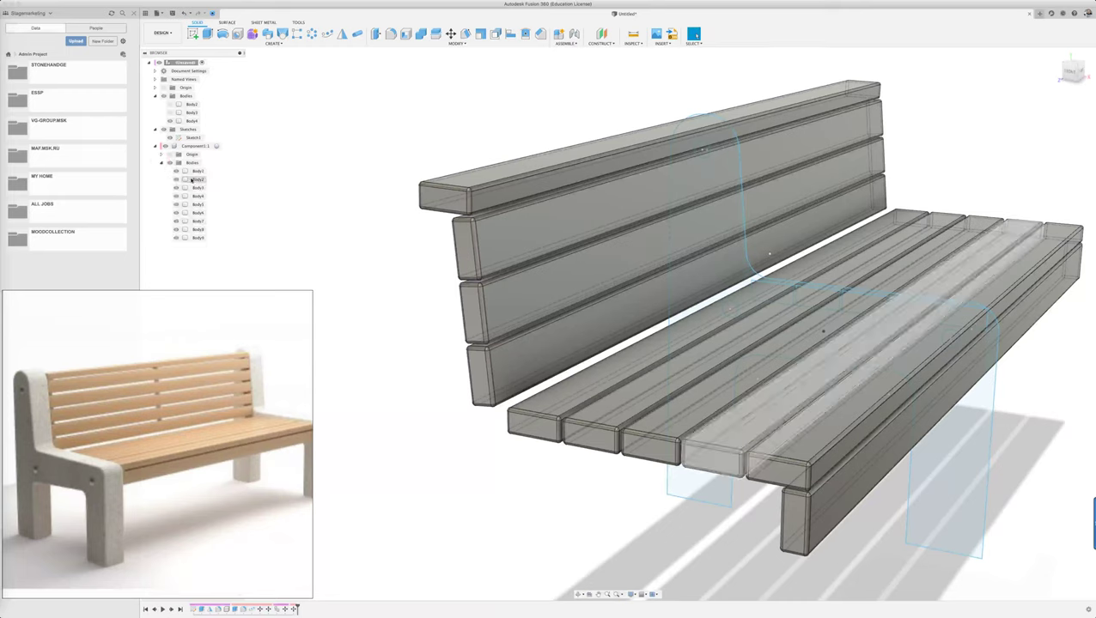
{"action": "left_click", "coordinate": [176, 179]}
{"action": "left_click", "coordinate": [176, 187]}
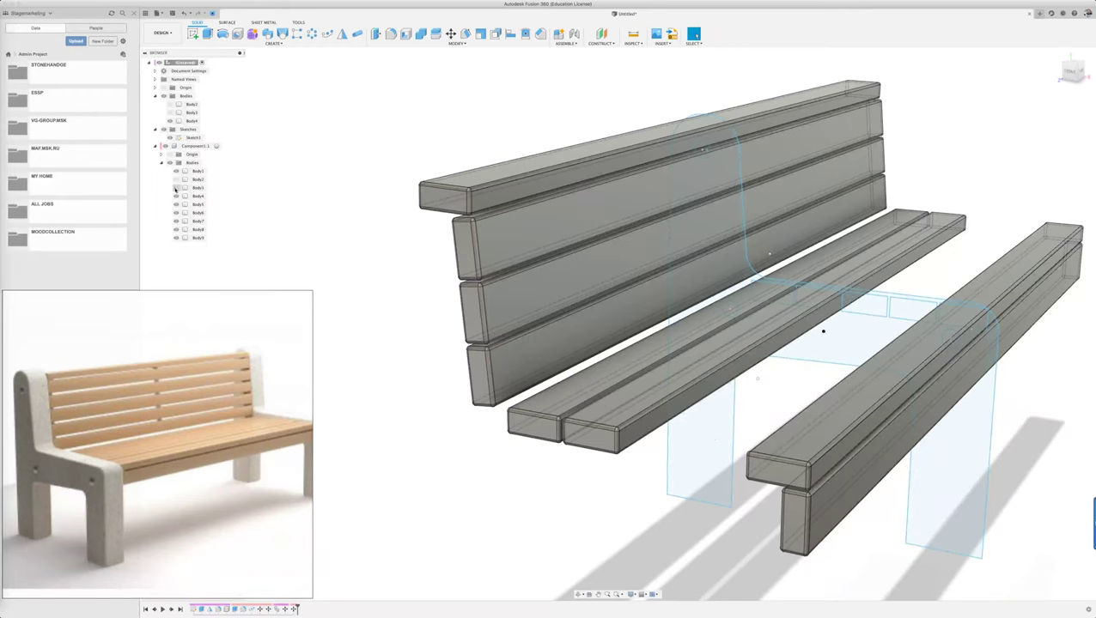
{"action": "left_click", "coordinate": [176, 196]}
{"action": "left_click", "coordinate": [175, 205]}
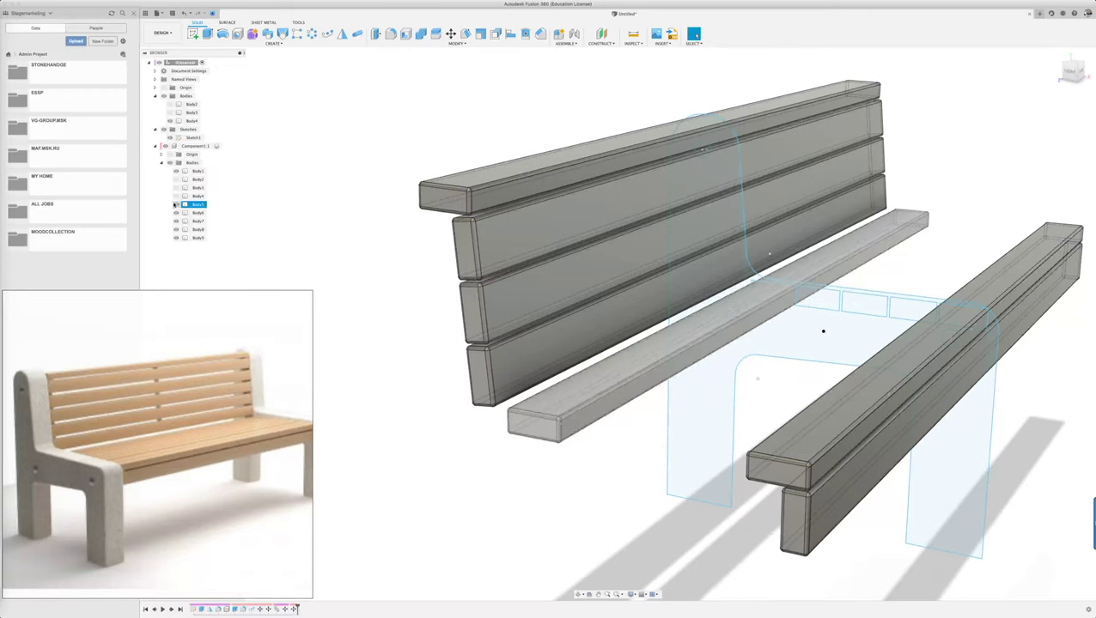
{"action": "left_click", "coordinate": [176, 205]}
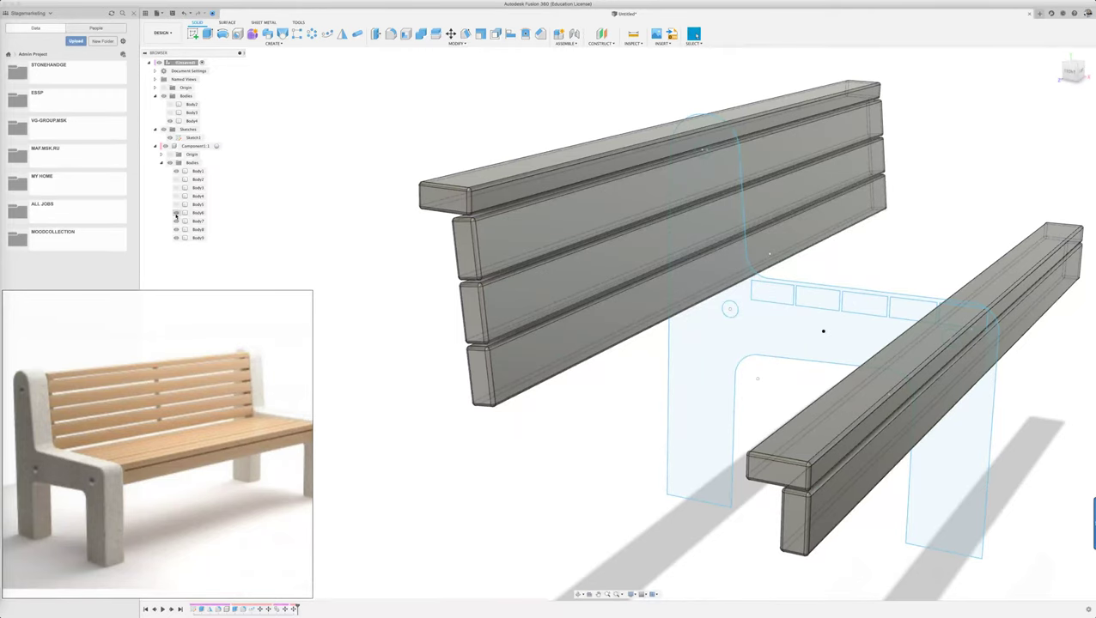
{"action": "left_click", "coordinate": [176, 213]}
{"action": "left_click", "coordinate": [176, 221]}
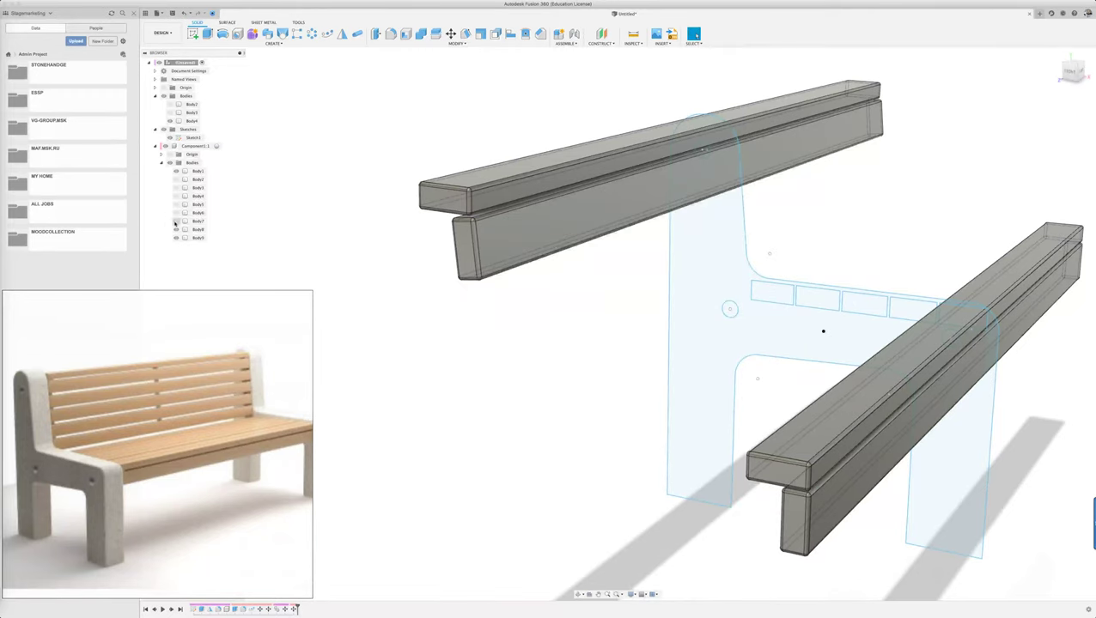
{"action": "left_click", "coordinate": [176, 229]}
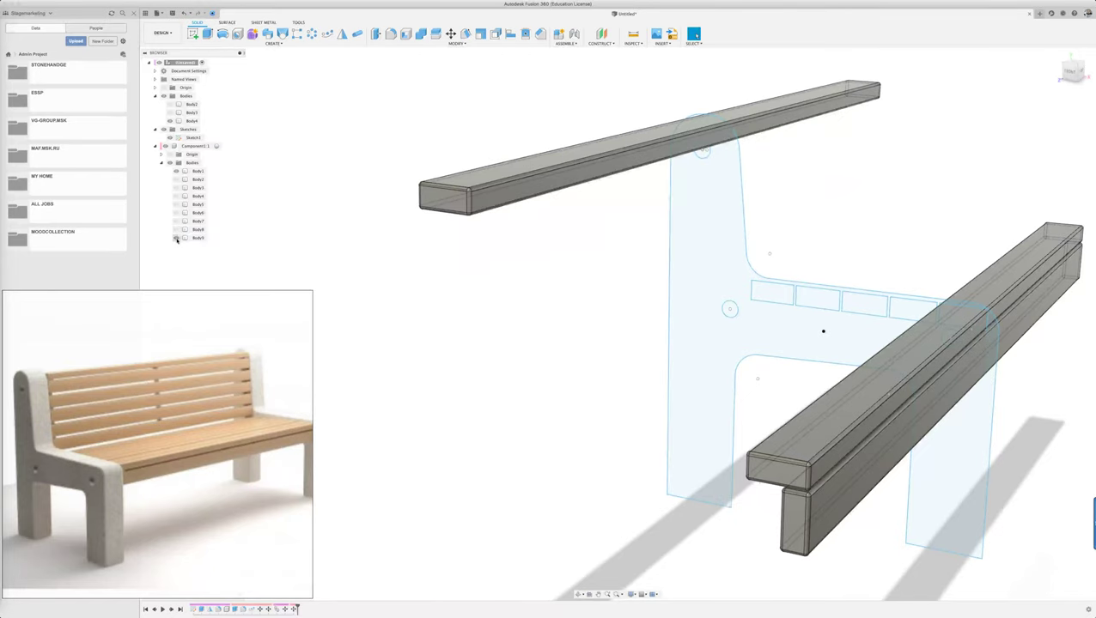
Step: Move Body4 into Component1:1's bodies, hiding the lower front and lower right beams
{"action": "left_click", "coordinate": [176, 237]}
{"action": "key", "text": "Escape"}
{"action": "left_click", "coordinate": [183, 146]}
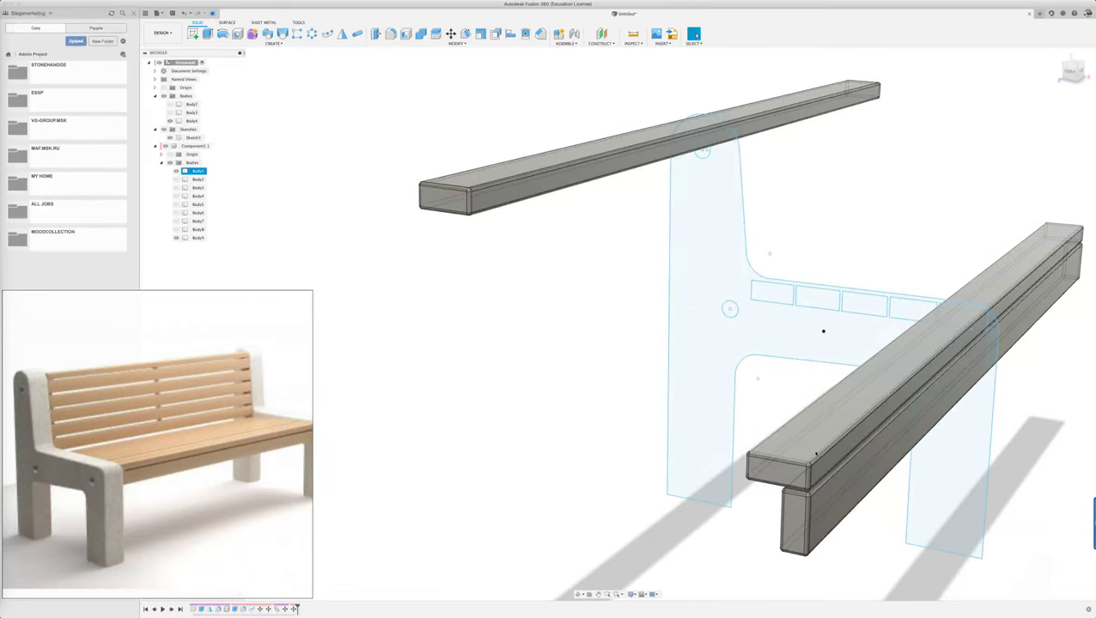
{"action": "left_click", "coordinate": [177, 171]}
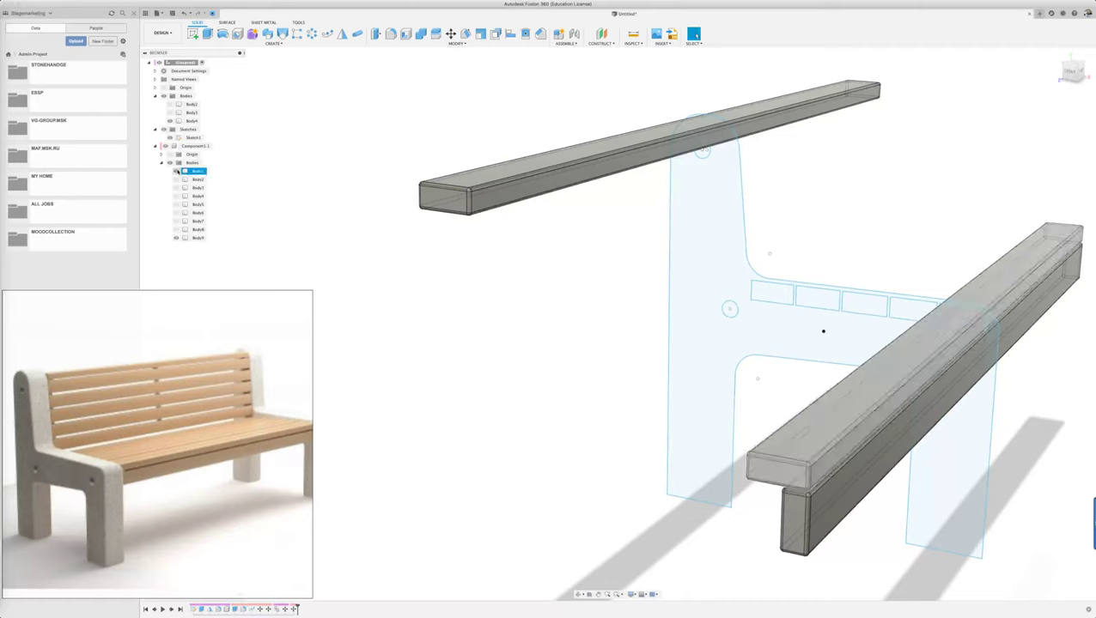
{"action": "left_click", "coordinate": [177, 172]}
{"action": "left_click", "coordinate": [180, 238]}
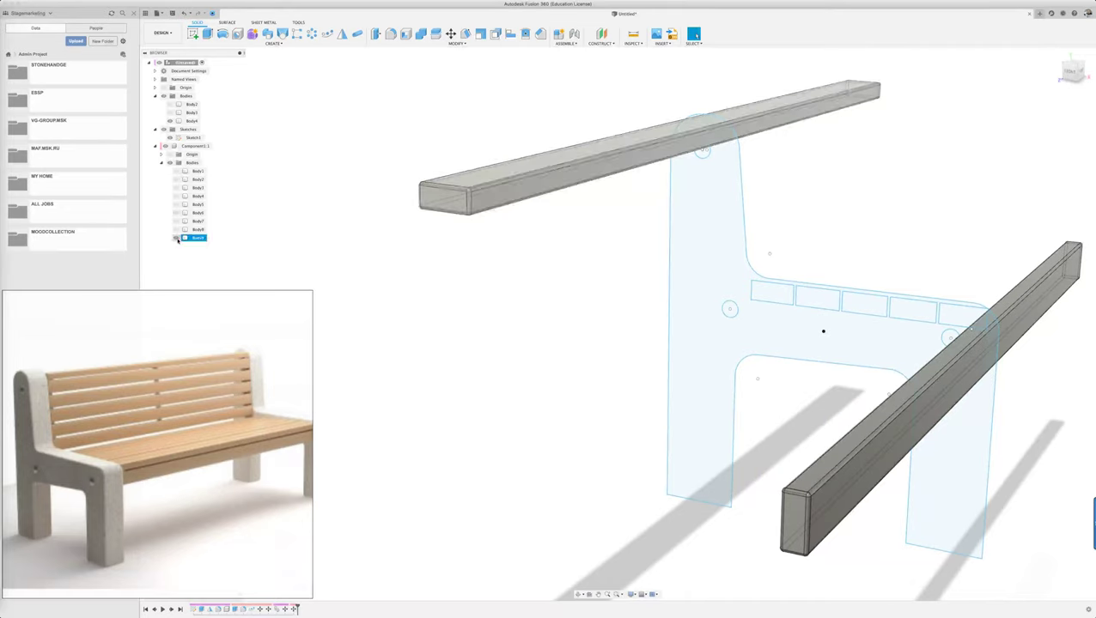
{"action": "left_click", "coordinate": [856, 481]}
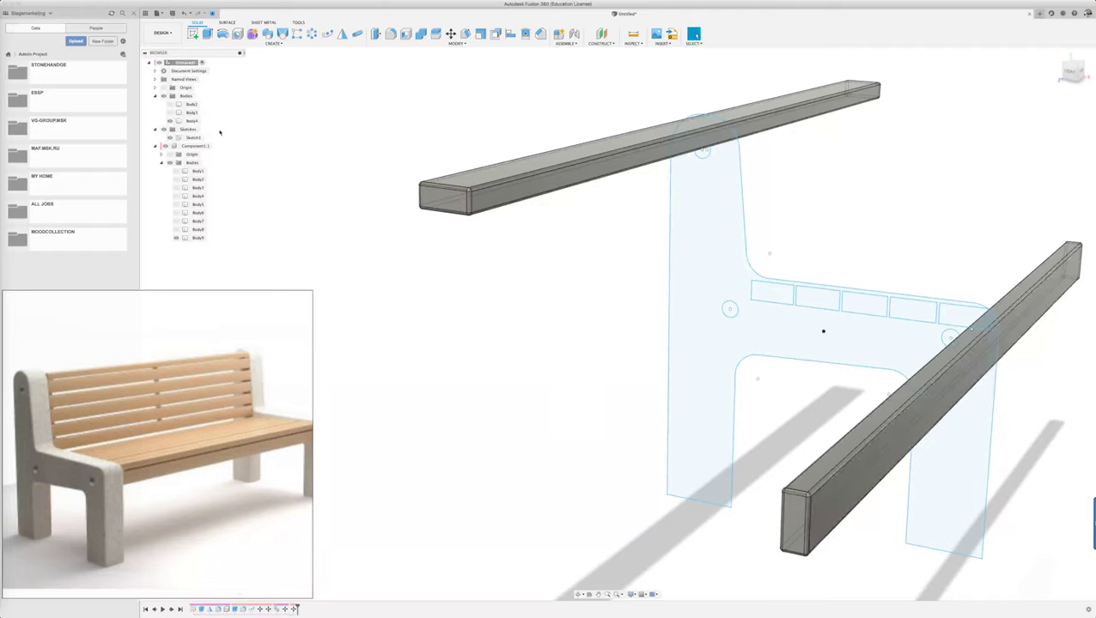
{"action": "left_click", "coordinate": [184, 120]}
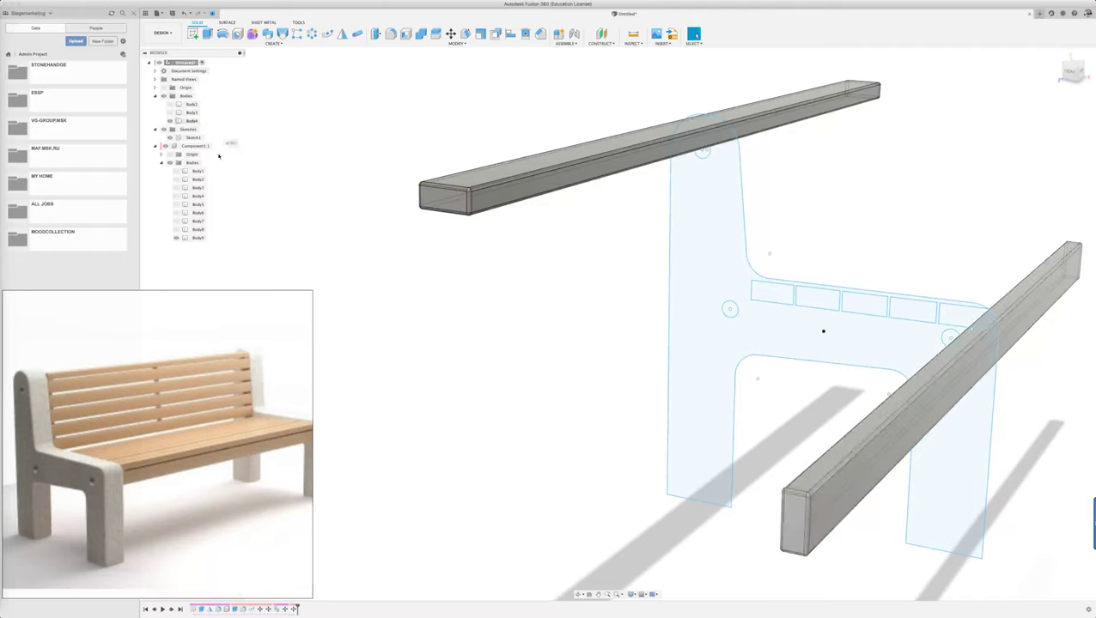
{"action": "left_click_drag", "start_coordinate": [192, 163], "coordinate": [194, 164]}
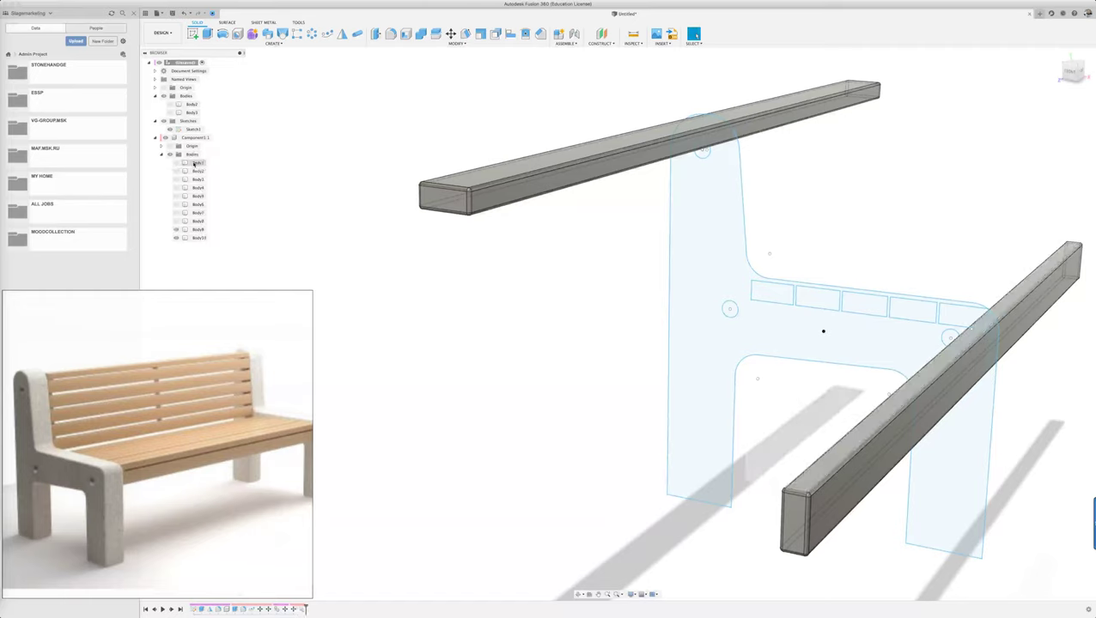
{"action": "left_click", "coordinate": [178, 238]}
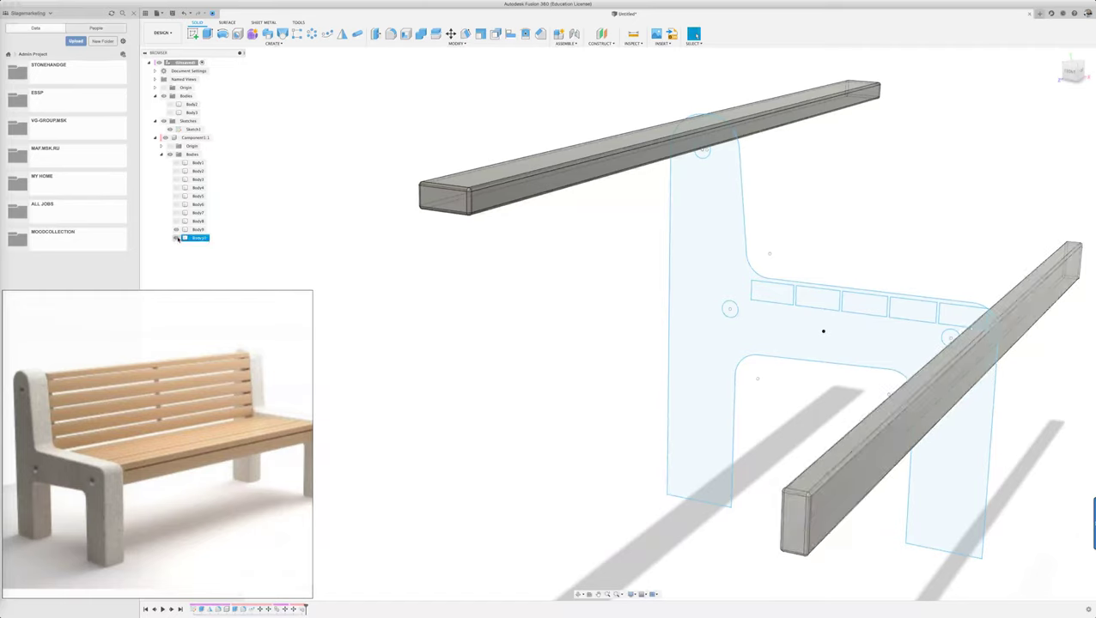
{"action": "left_click", "coordinate": [176, 239]}
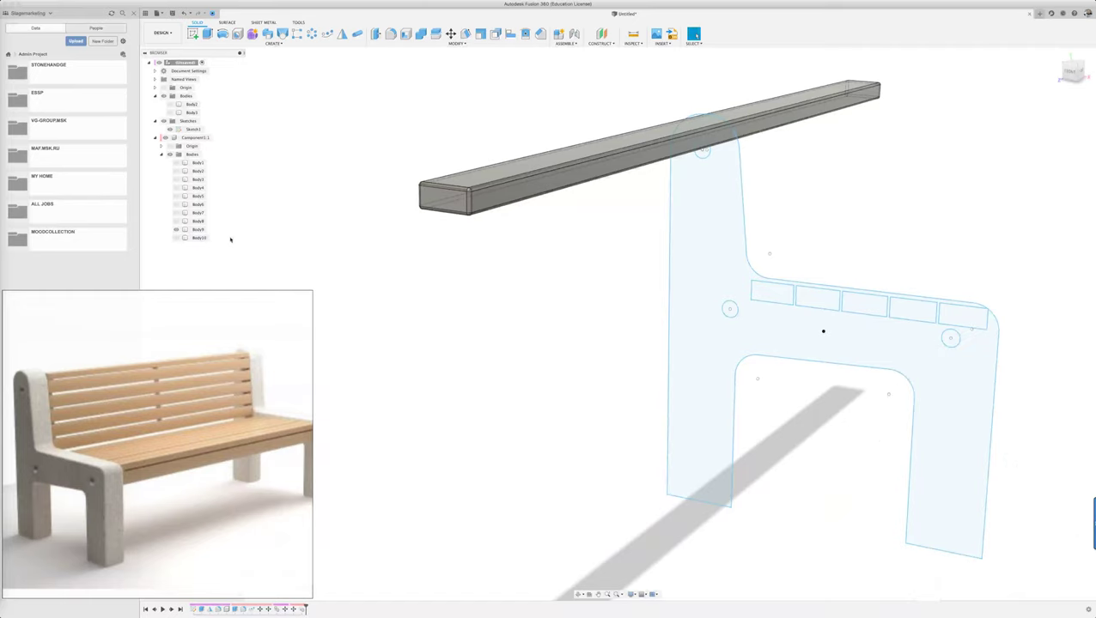
Step: Intersect-extrude the Sketch1 side profile symmetrically through All to trim the rail to its curve
{"action": "left_click", "coordinate": [731, 223]}
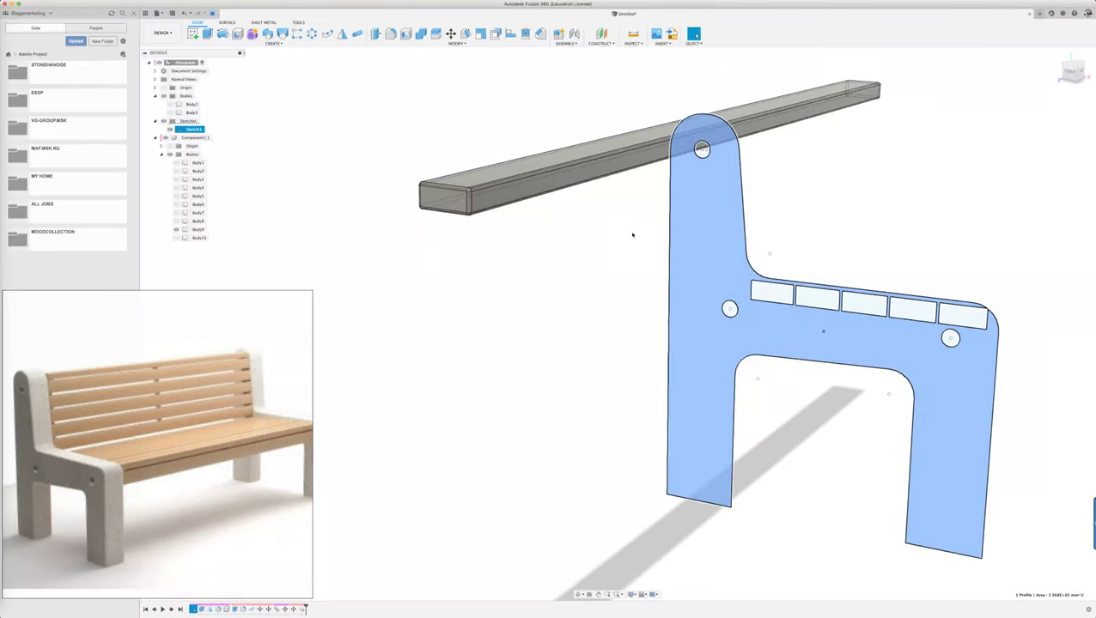
{"action": "key", "text": "e"}
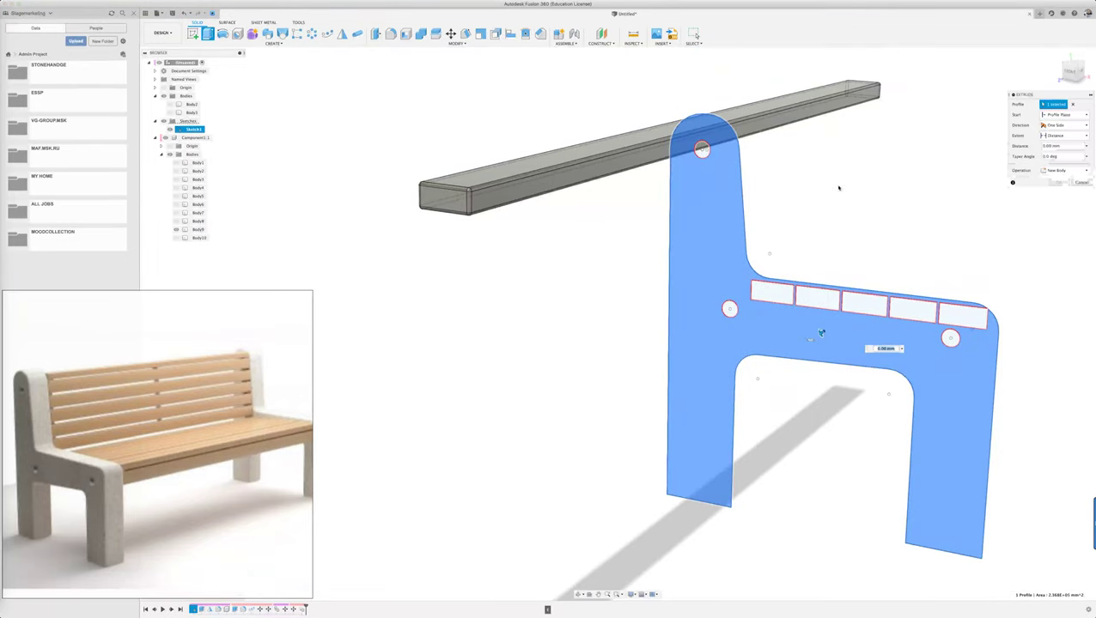
{"action": "scroll", "coordinate": [846, 188], "scroll_direction": "down", "scroll_amount": 3}
{"action": "left_click", "coordinate": [1056, 125]}
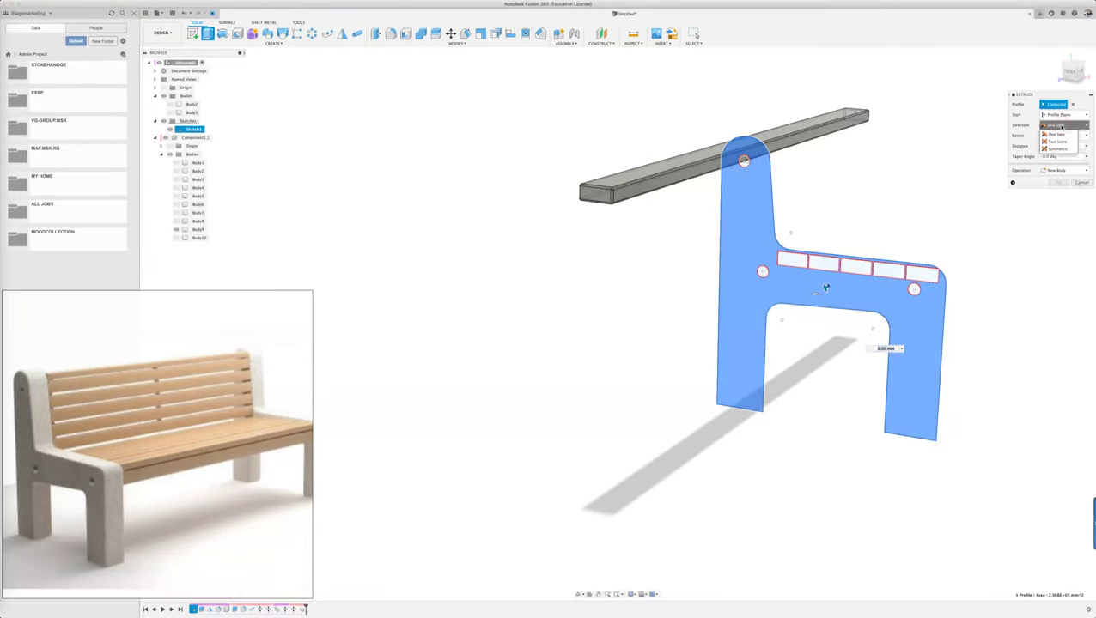
{"action": "left_click", "coordinate": [1060, 152]}
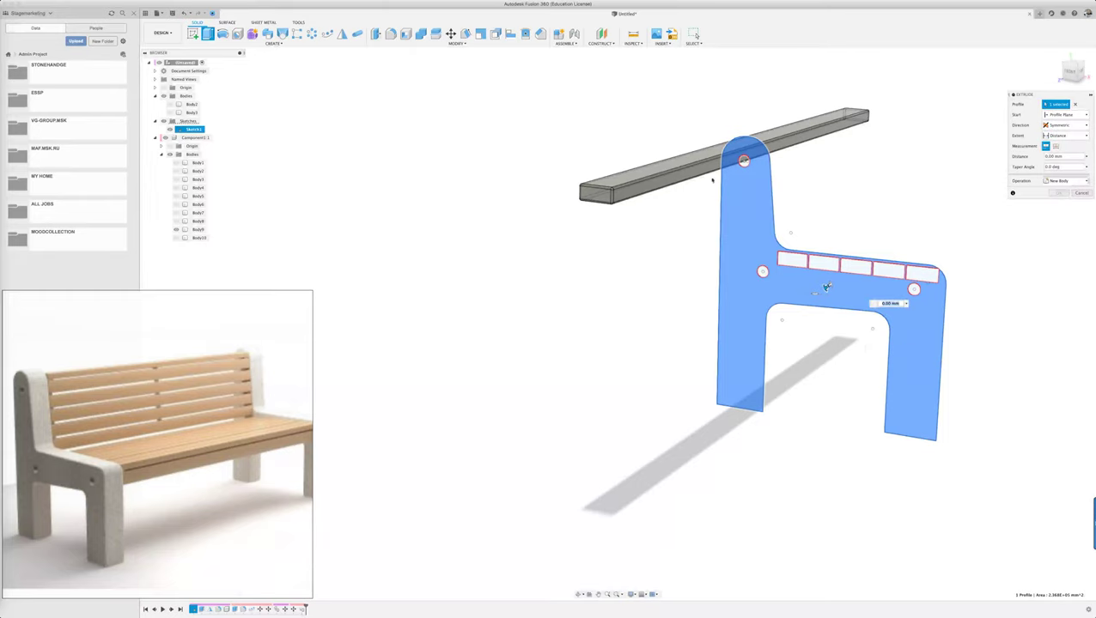
{"action": "type", "text": "900"}
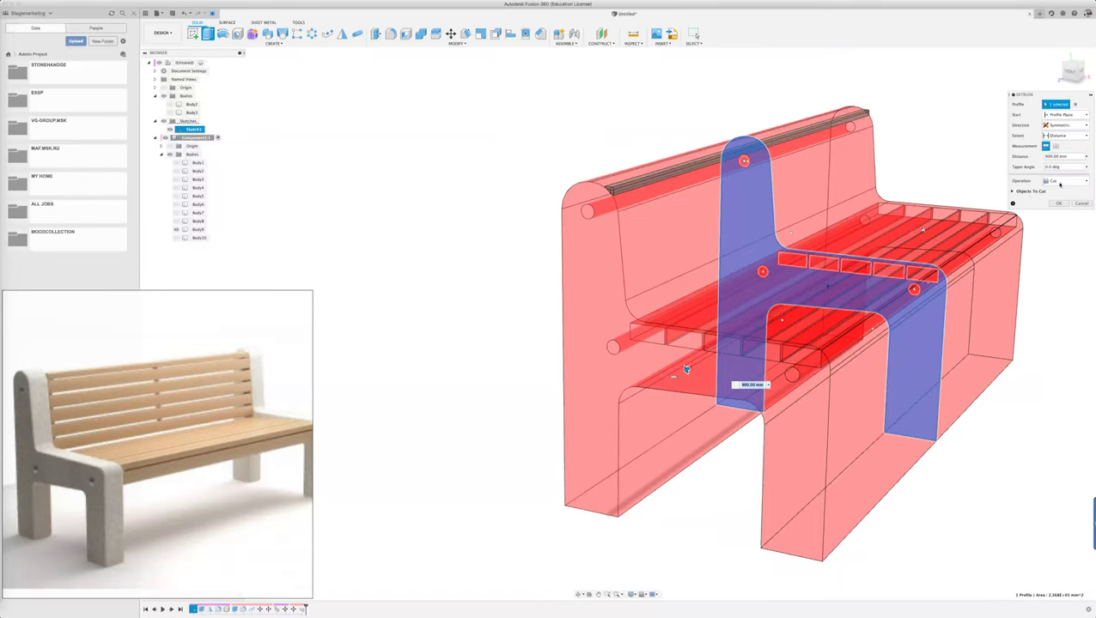
{"action": "left_click", "coordinate": [1065, 136]}
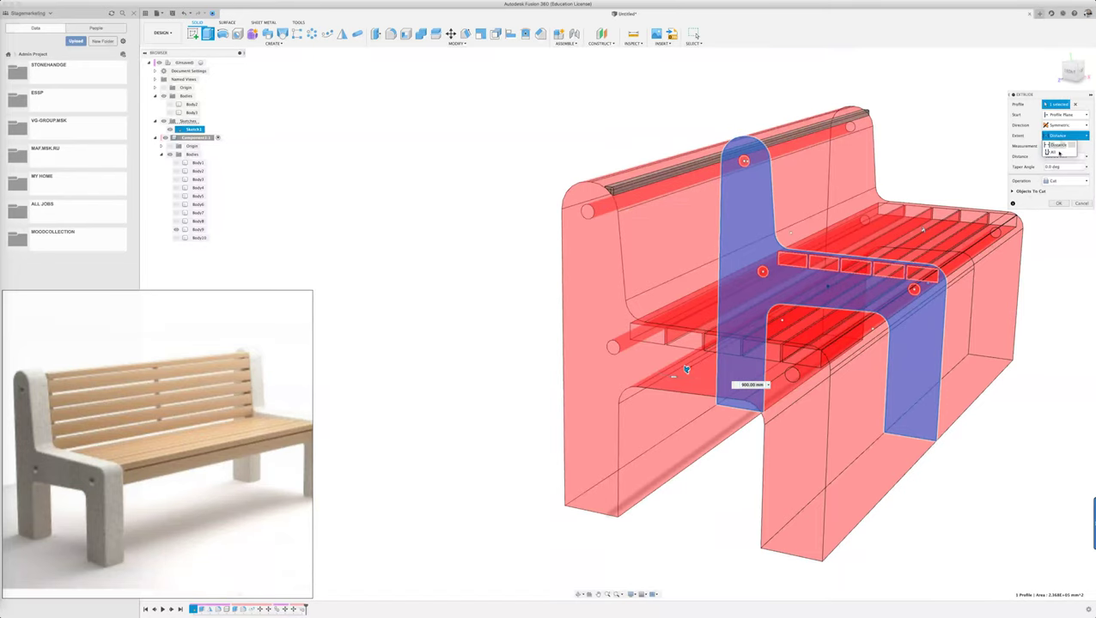
{"action": "left_click", "coordinate": [1058, 152]}
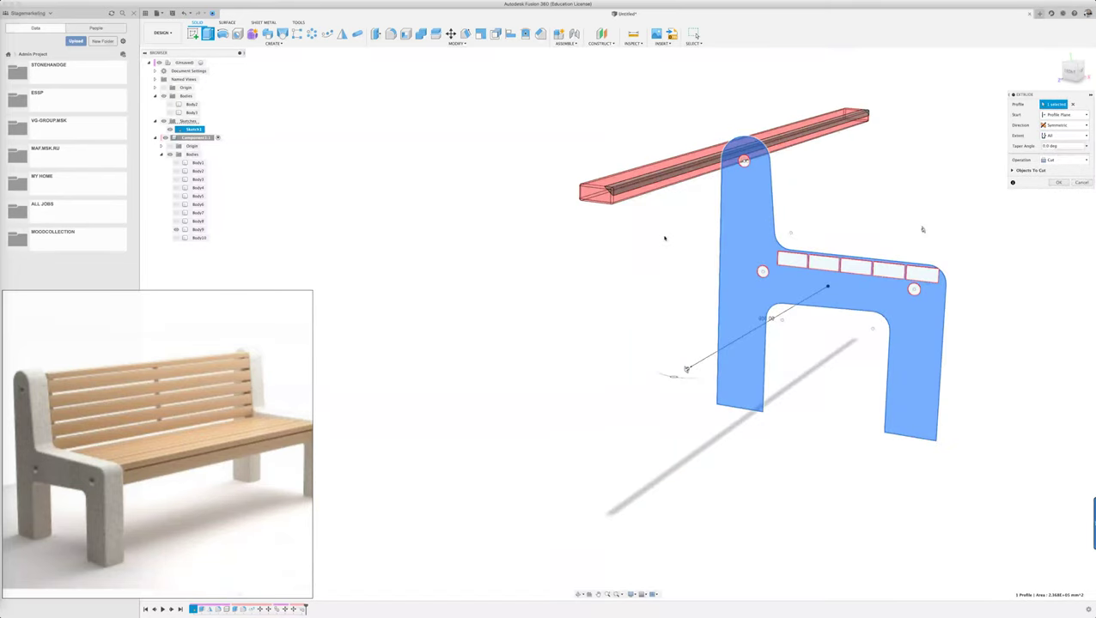
{"action": "middle_click_drag", "start_coordinate": [664, 238], "coordinate": [653, 357], "text": "shift"}
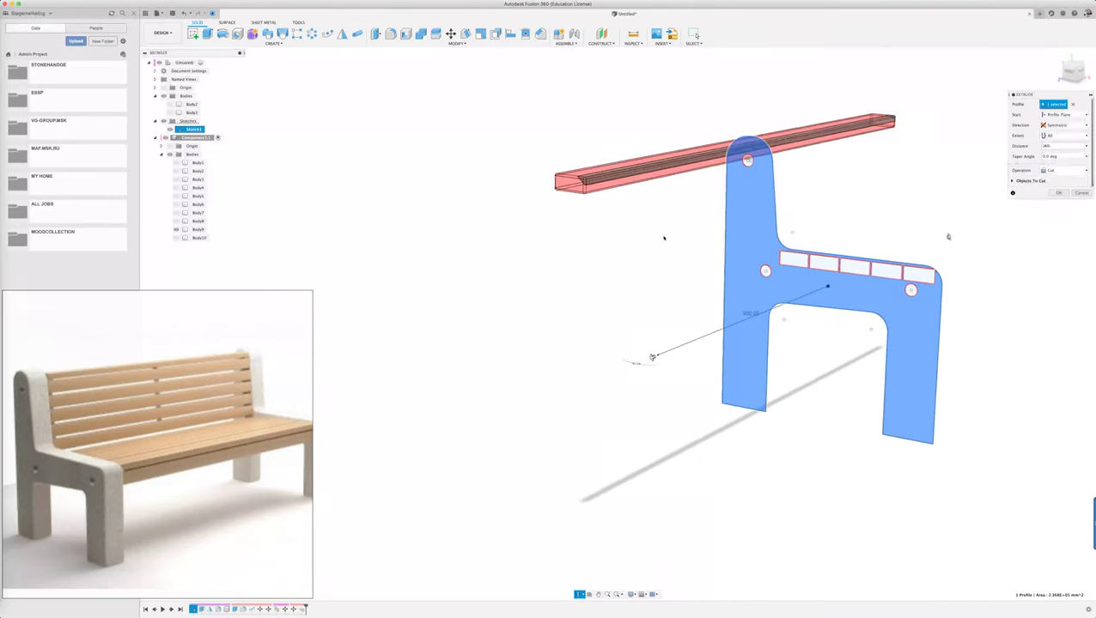
{"action": "left_click", "coordinate": [1049, 171]}
{"action": "left_click", "coordinate": [1056, 195]}
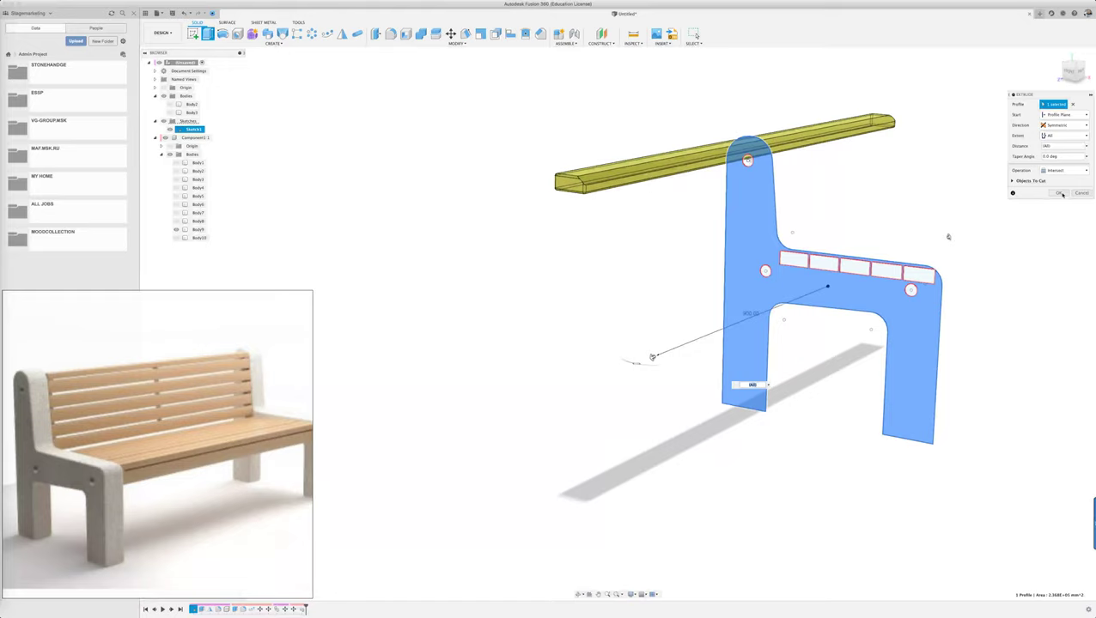
{"action": "left_click", "coordinate": [1058, 193]}
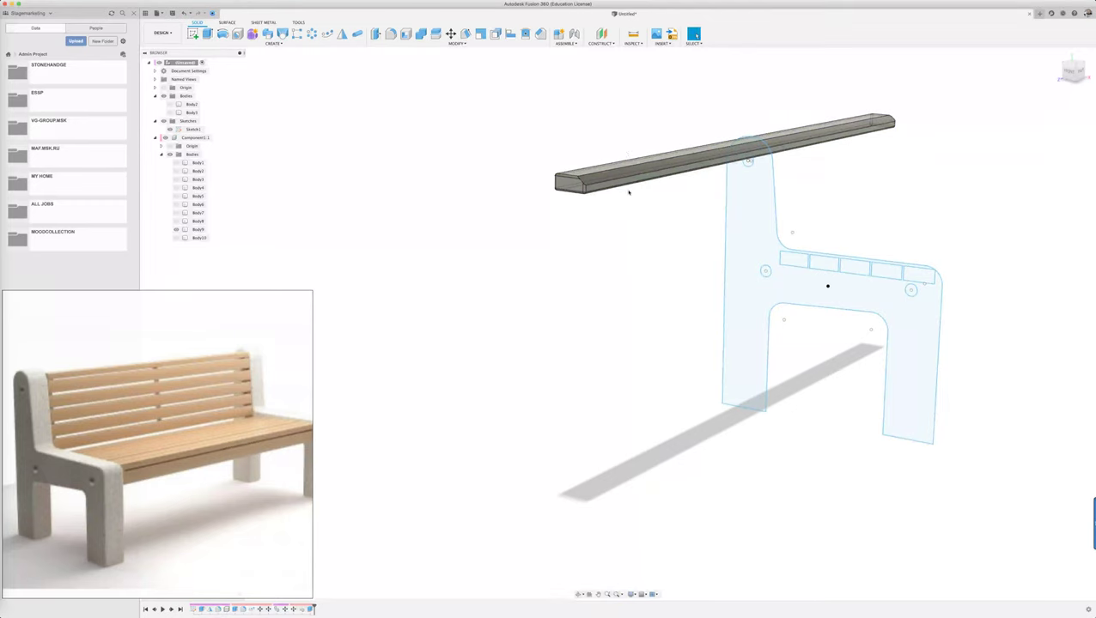
Step: Fillet the rail slat's top face with radius 15
{"action": "scroll", "coordinate": [621, 154], "scroll_direction": "up", "scroll_amount": 2}
{"action": "scroll", "coordinate": [584, 158], "scroll_direction": "up", "scroll_amount": 2}
{"action": "scroll", "coordinate": [531, 166], "scroll_direction": "up", "scroll_amount": 2}
{"action": "scroll", "coordinate": [346, 216], "scroll_direction": "up", "scroll_amount": 2}
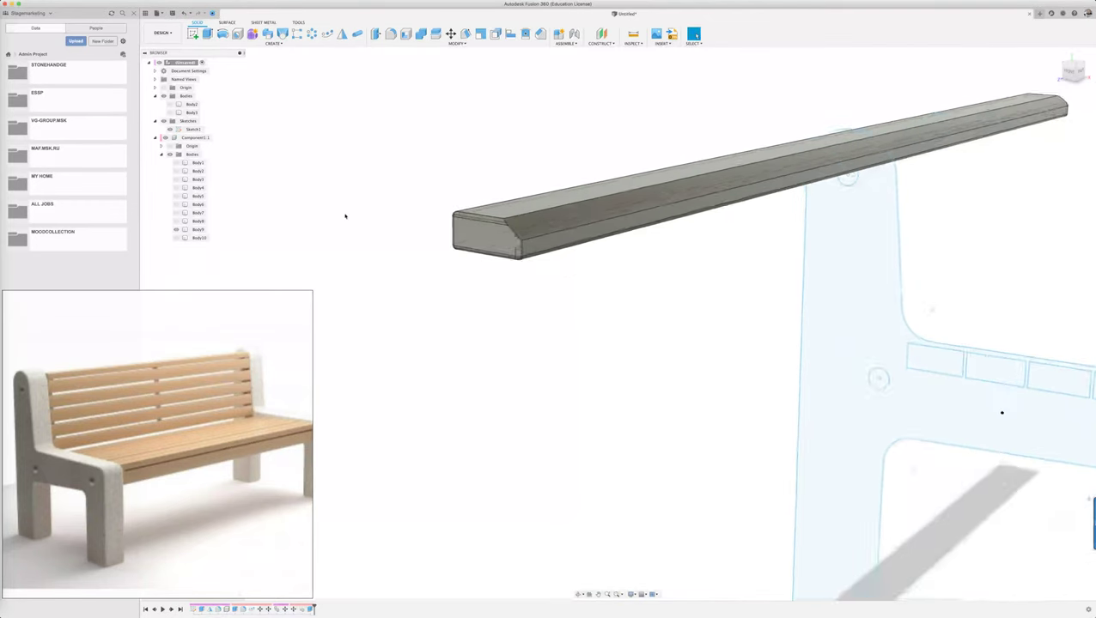
{"action": "scroll", "coordinate": [345, 215], "scroll_direction": "down", "scroll_amount": 1}
{"action": "key", "text": "f"}
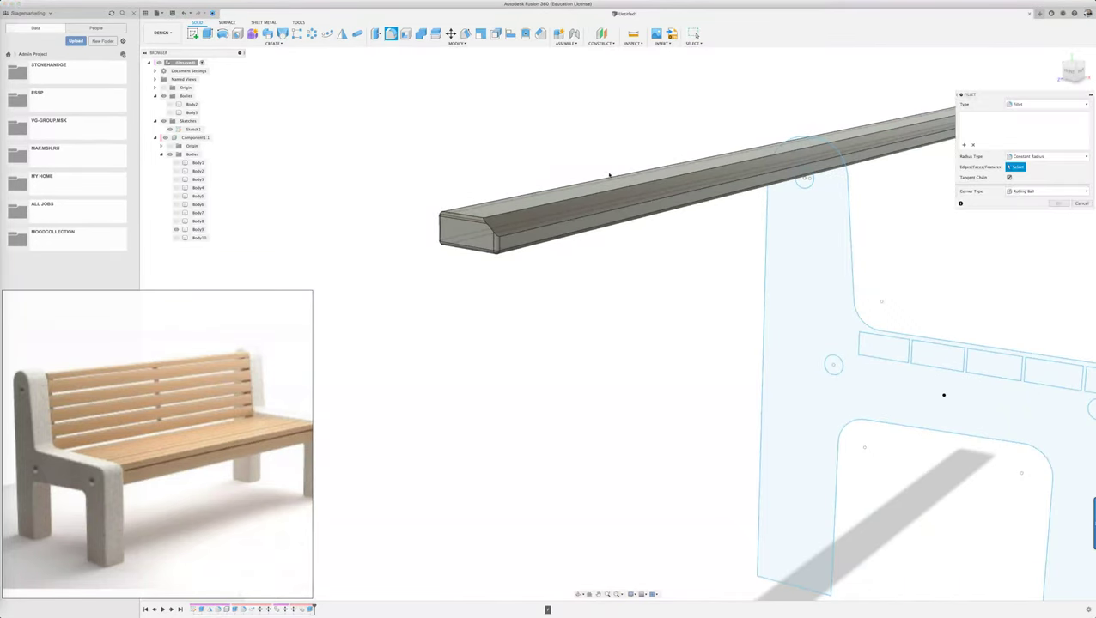
{"action": "left_click", "coordinate": [610, 181]}
{"action": "left_click", "coordinate": [613, 196]}
{"action": "scroll", "coordinate": [420, 292], "scroll_direction": "down", "scroll_amount": 3}
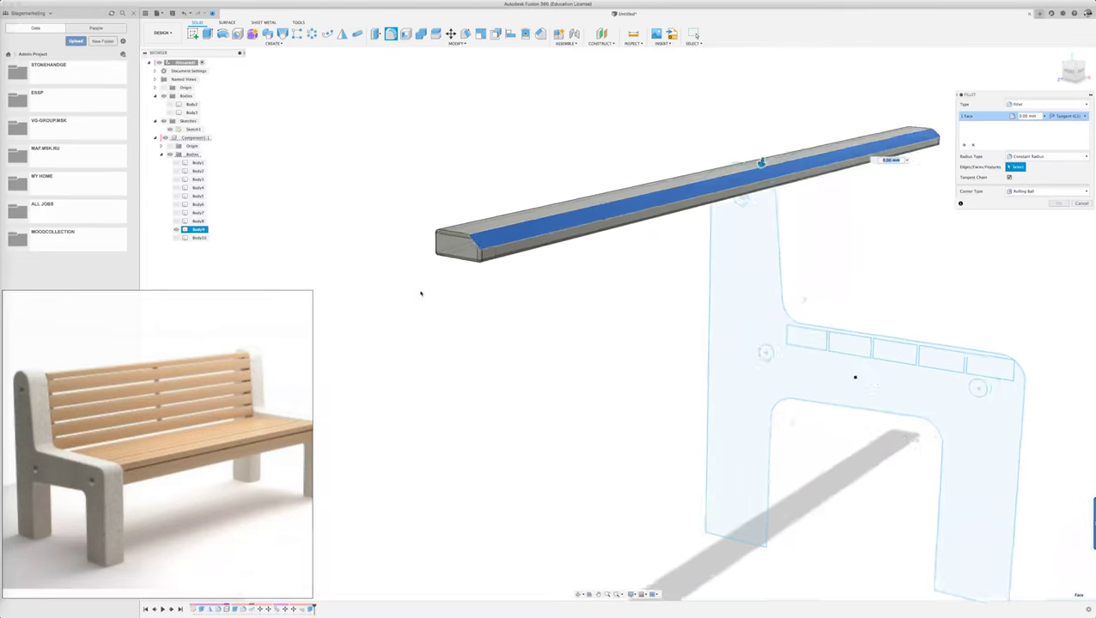
{"action": "type", "text": "1"}
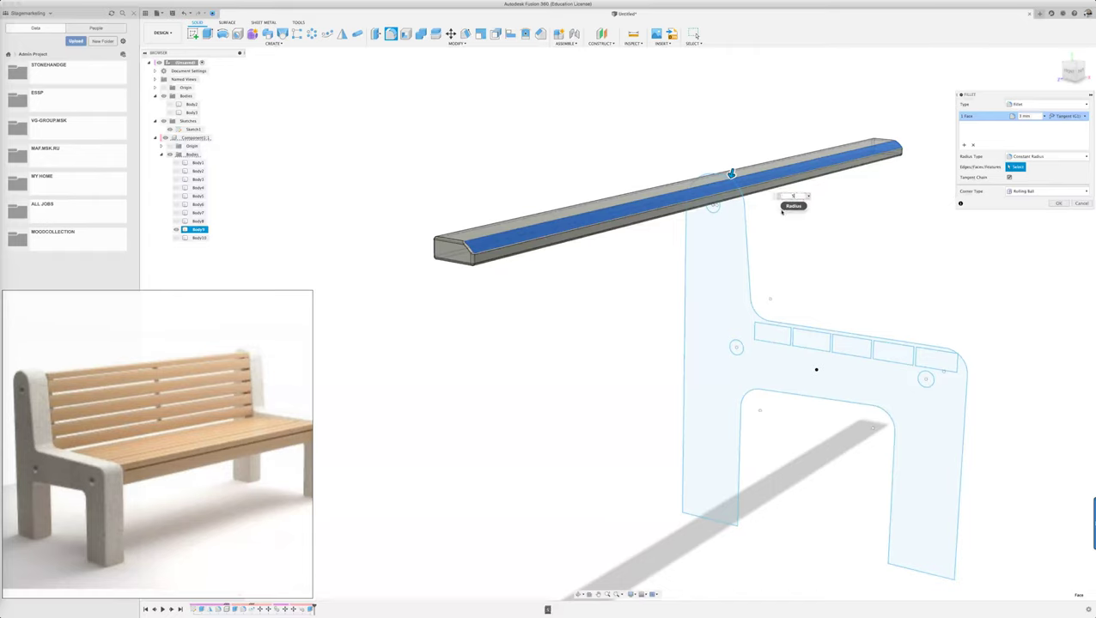
{"action": "type", "text": "5"}
{"action": "mouse_move", "coordinate": [589, 286]}
{"action": "middle_mouse_down", "text": "shift"}
{"action": "mouse_move", "coordinate": [606, 284]}
{"action": "mouse_move", "coordinate": [597, 289]}
{"action": "middle_mouse_up", "text": "shift"}
{"action": "left_click", "coordinate": [1058, 202]}
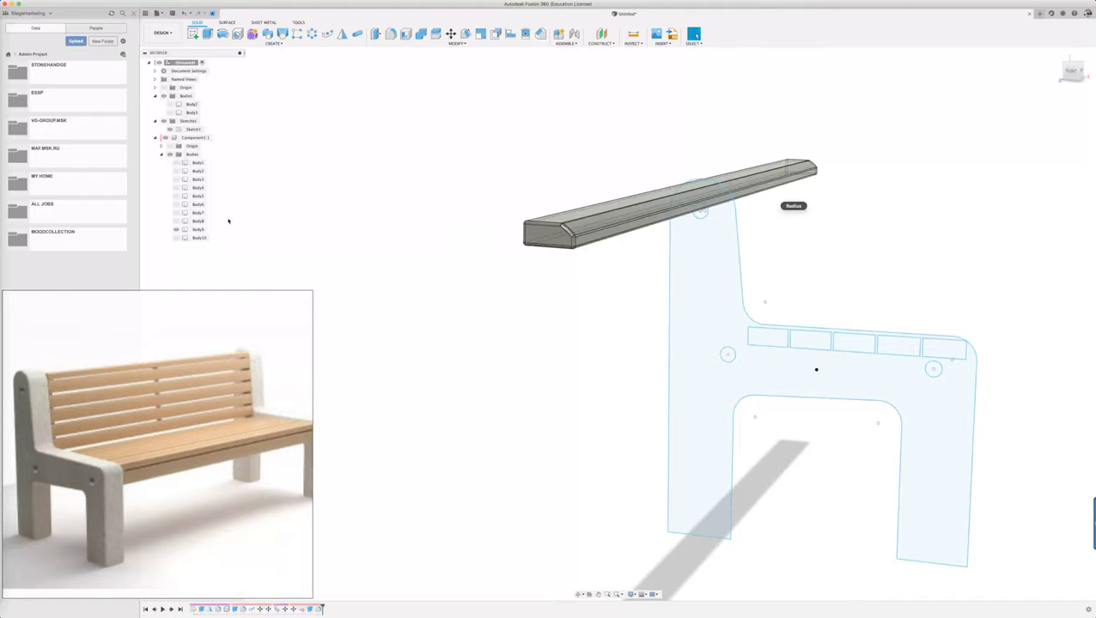
Step: Select slat bodies Body1 through Body10 in the Browser and make them visible
{"action": "left_click", "coordinate": [196, 162]}
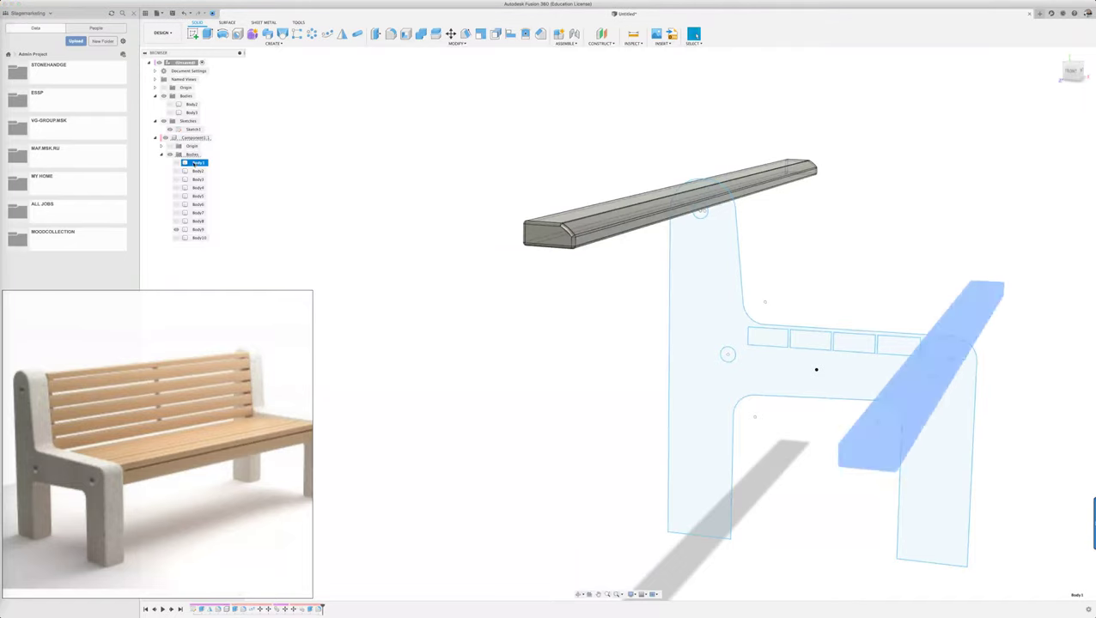
{"action": "left_click", "coordinate": [176, 229]}
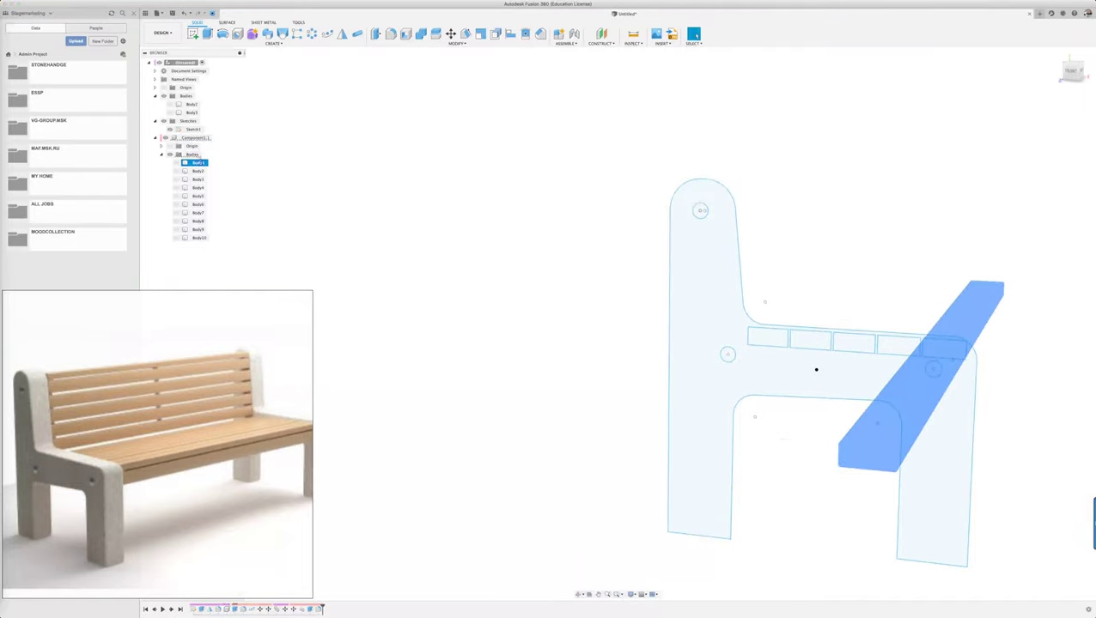
{"action": "left_click", "coordinate": [195, 237]}
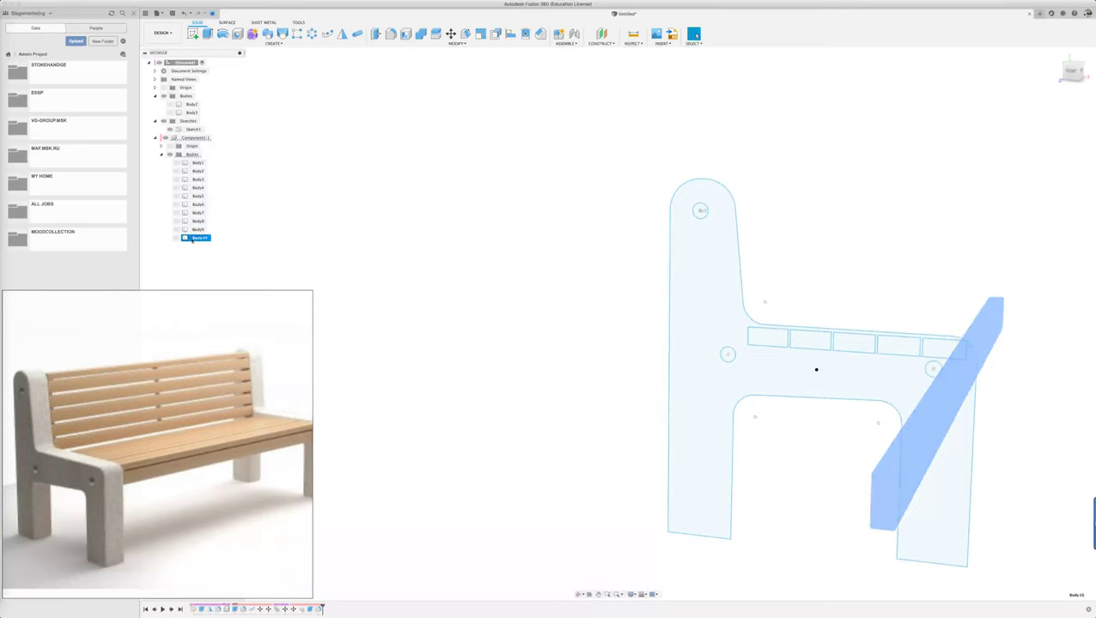
{"action": "left_click", "coordinate": [191, 163], "text": "shift"}
{"action": "right_click", "coordinate": [191, 164]}
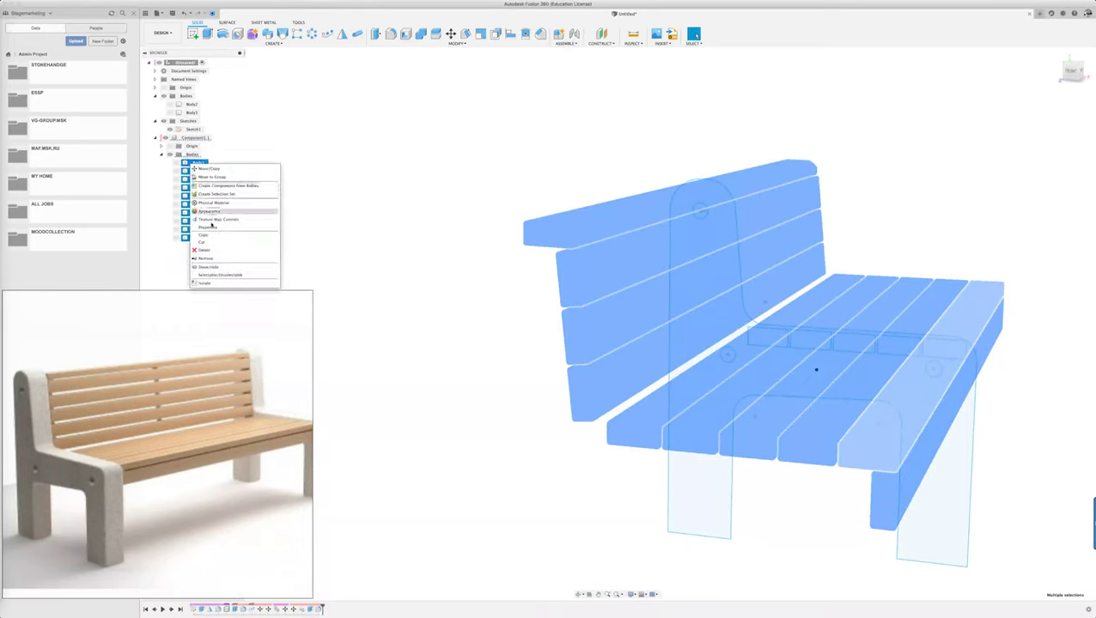
{"action": "left_click", "coordinate": [218, 268]}
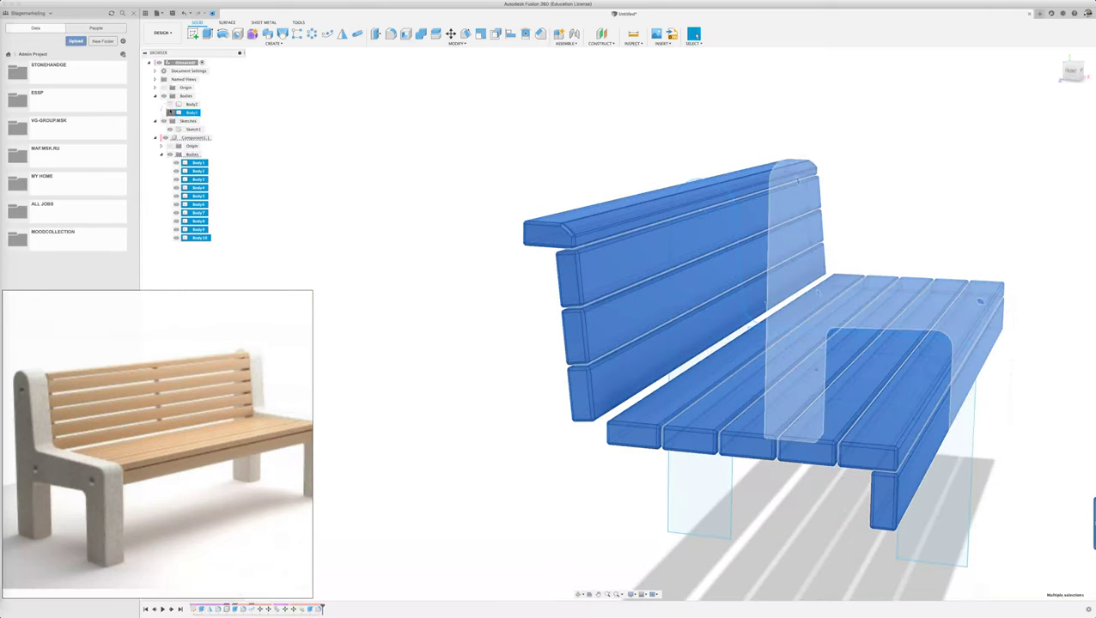
Step: Show both side frame bodies and orbit out to view the complete bench
{"action": "left_click", "coordinate": [169, 113]}
{"action": "left_click", "coordinate": [169, 104]}
{"action": "left_click", "coordinate": [443, 128]}
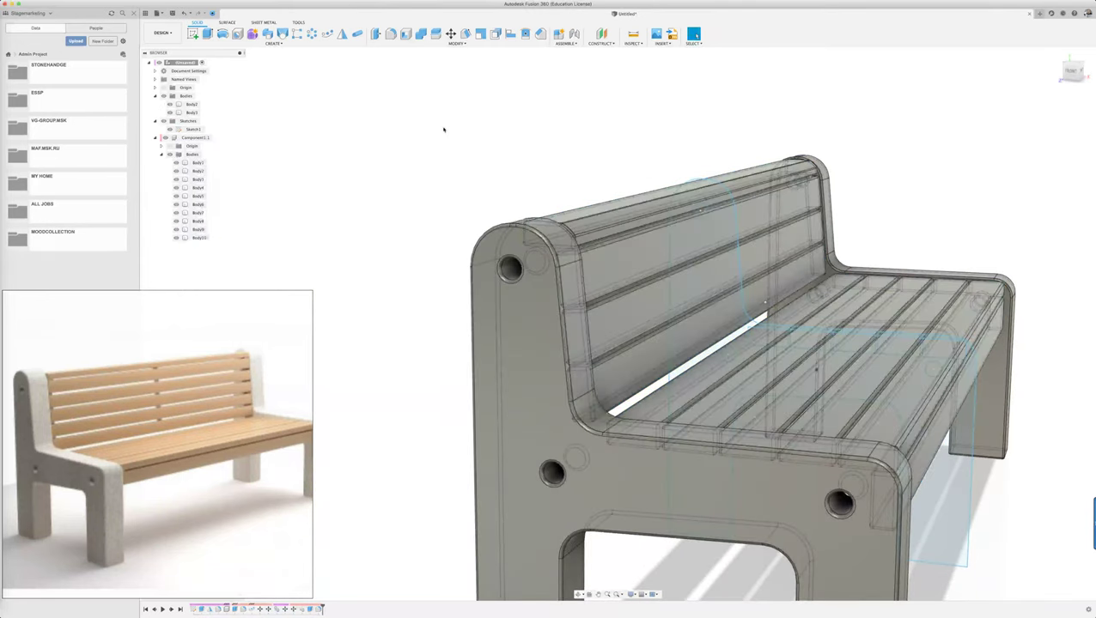
{"action": "mouse_move", "coordinate": [498, 146]}
{"action": "middle_mouse_down", "text": "shift"}
{"action": "mouse_move", "coordinate": [484, 142]}
{"action": "mouse_move", "coordinate": [504, 143]}
{"action": "mouse_move", "coordinate": [482, 153]}
{"action": "middle_mouse_up", "text": "shift"}
{"action": "scroll", "coordinate": [482, 154], "scroll_direction": "down", "scroll_amount": 2}
{"action": "scroll", "coordinate": [482, 154], "scroll_direction": "down", "scroll_amount": 2}
{"action": "middle_click_drag", "start_coordinate": [871, 390], "coordinate": [765, 413], "text": "shift"}
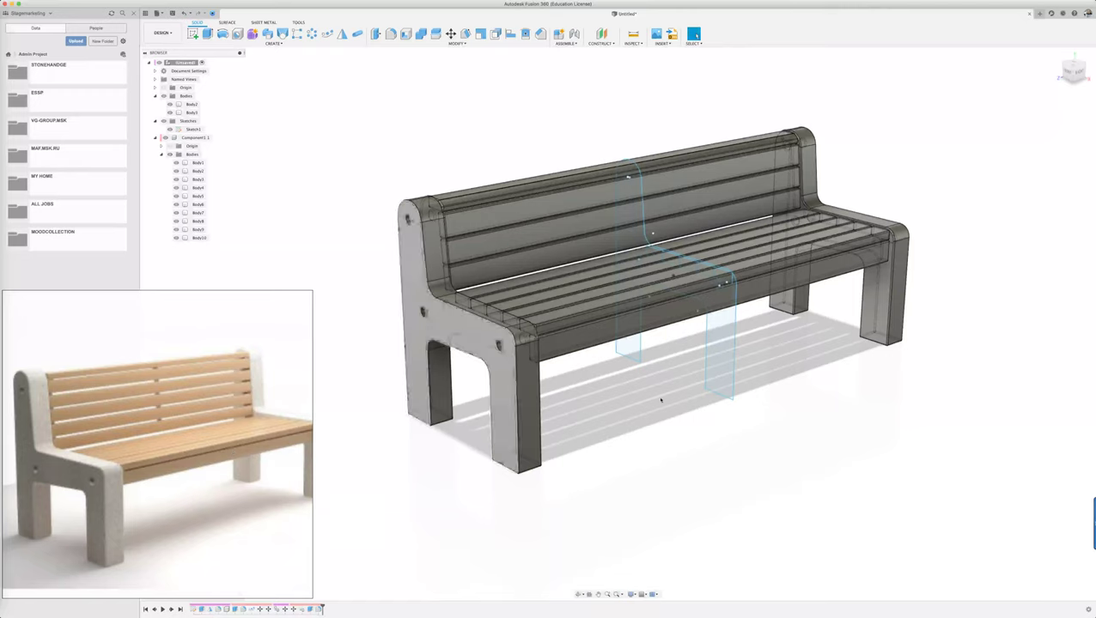
{"action": "middle_click_drag", "start_coordinate": [704, 439], "coordinate": [764, 424], "text": "shift"}
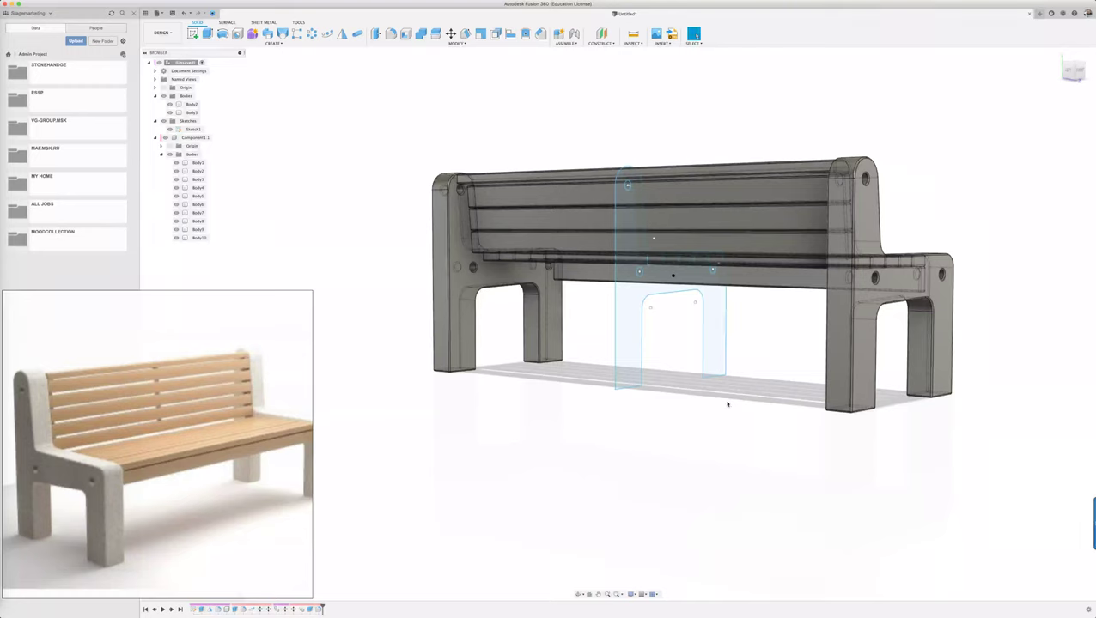
Step: Extrude the three bolt-hole circles symmetrically 1000 mm as a new body
{"action": "key", "text": "e"}
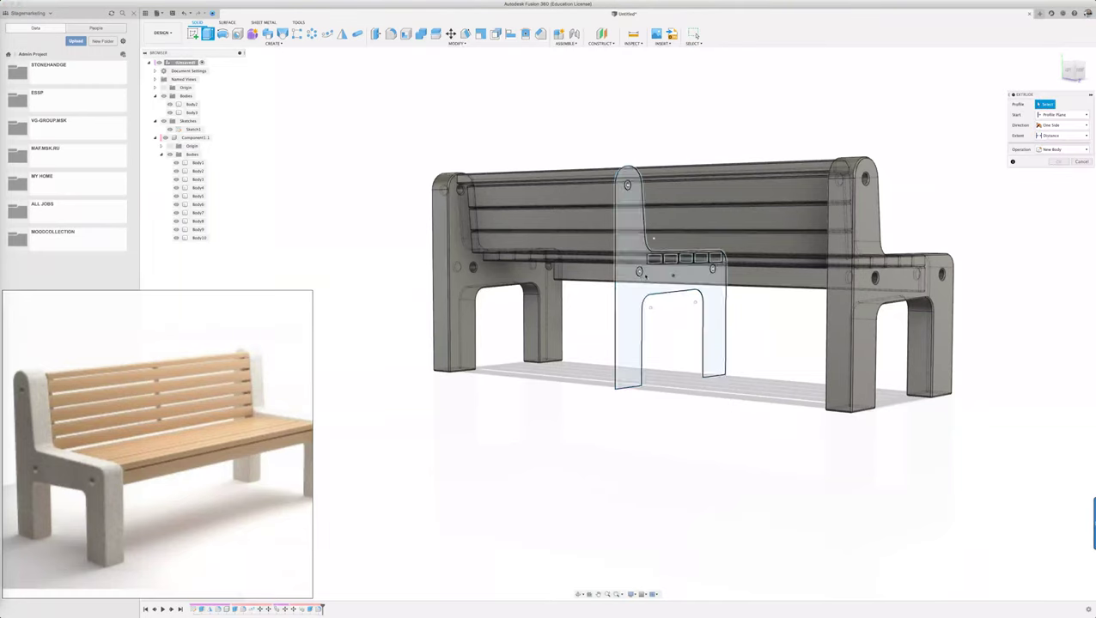
{"action": "left_click", "coordinate": [642, 281]}
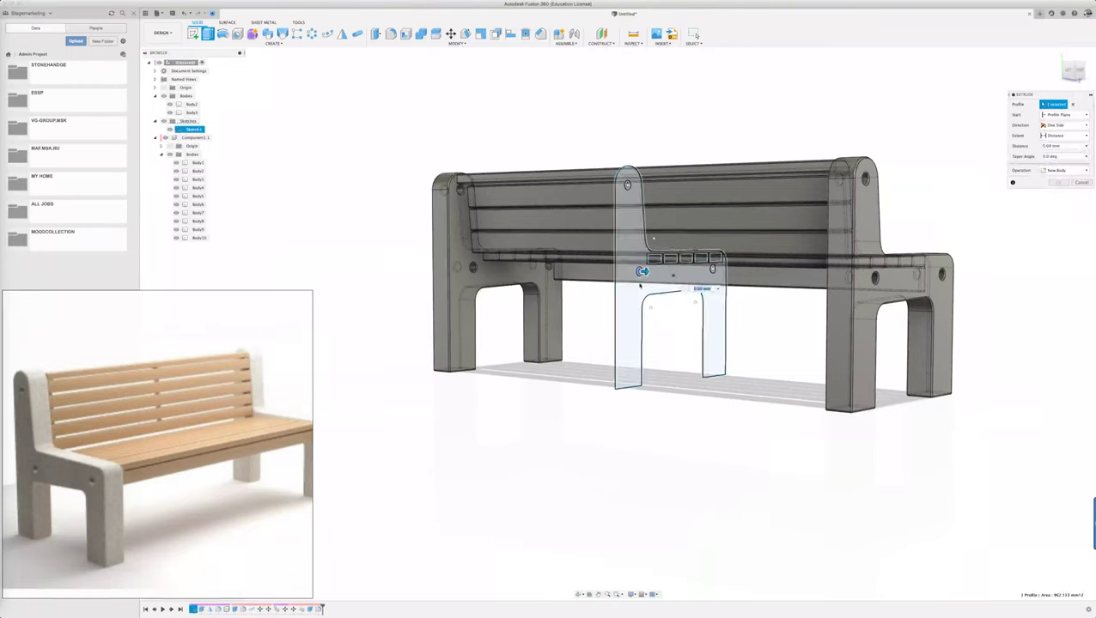
{"action": "left_click", "coordinate": [626, 184]}
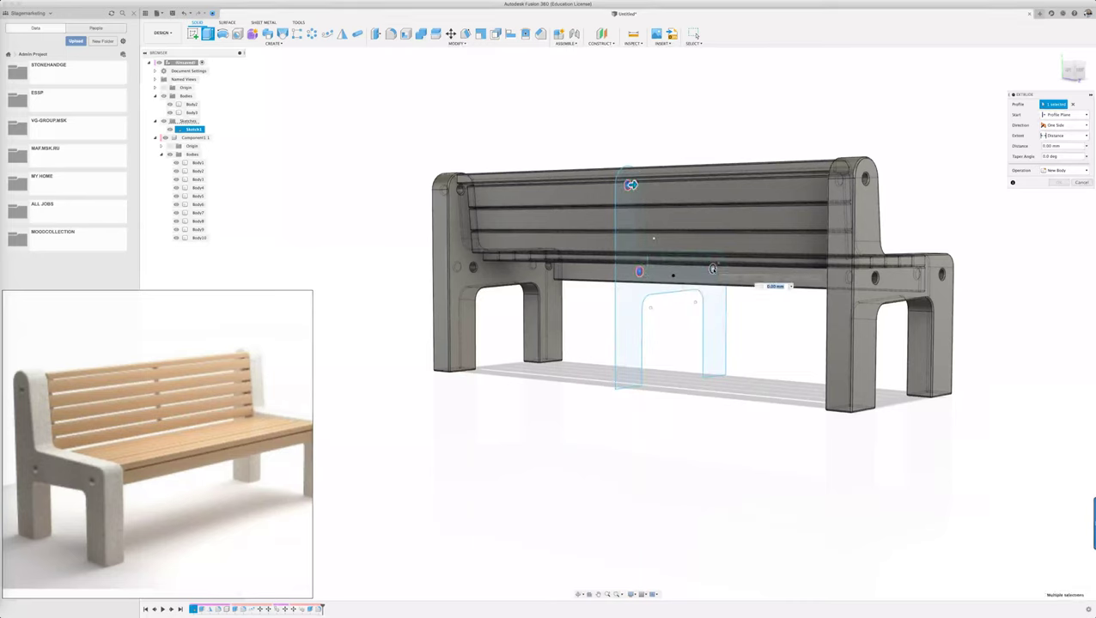
{"action": "left_click", "coordinate": [716, 270]}
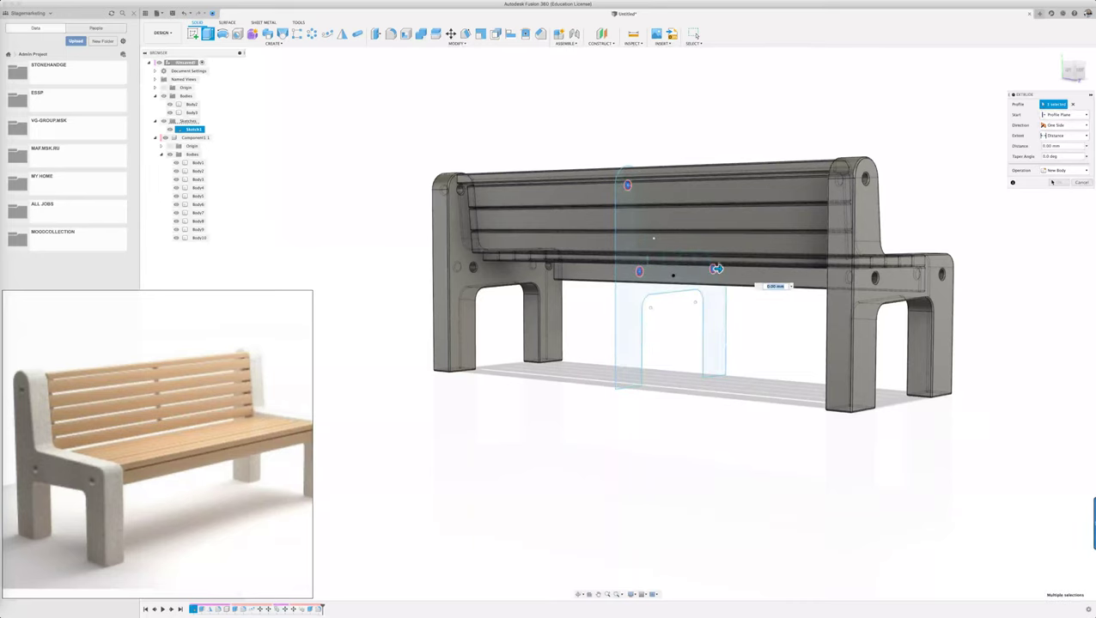
{"action": "left_click", "coordinate": [1063, 126]}
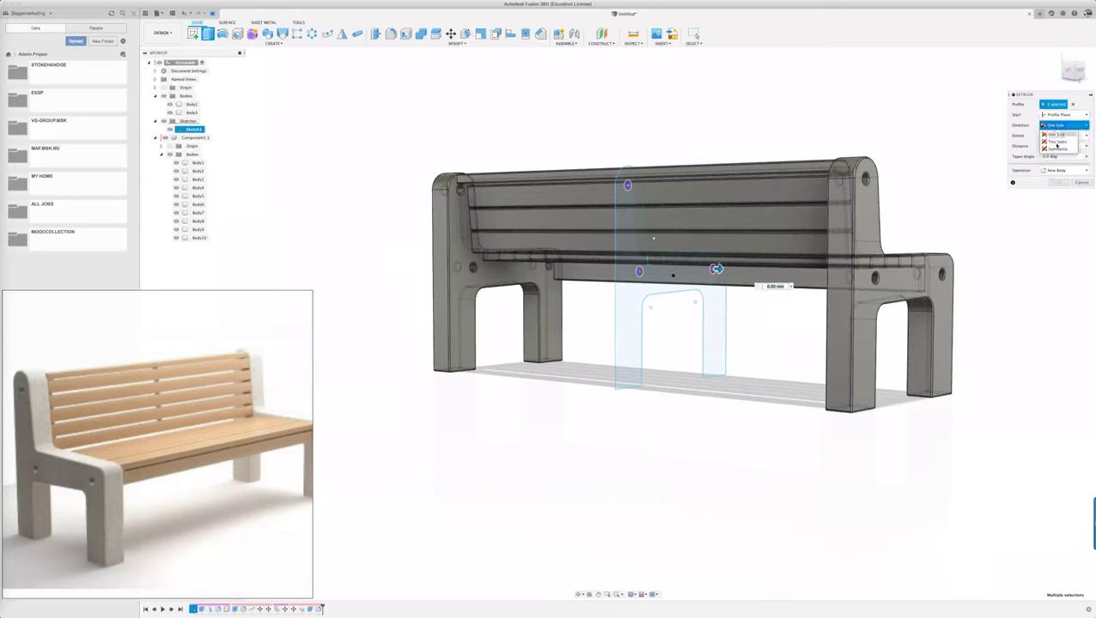
{"action": "left_click", "coordinate": [1056, 149]}
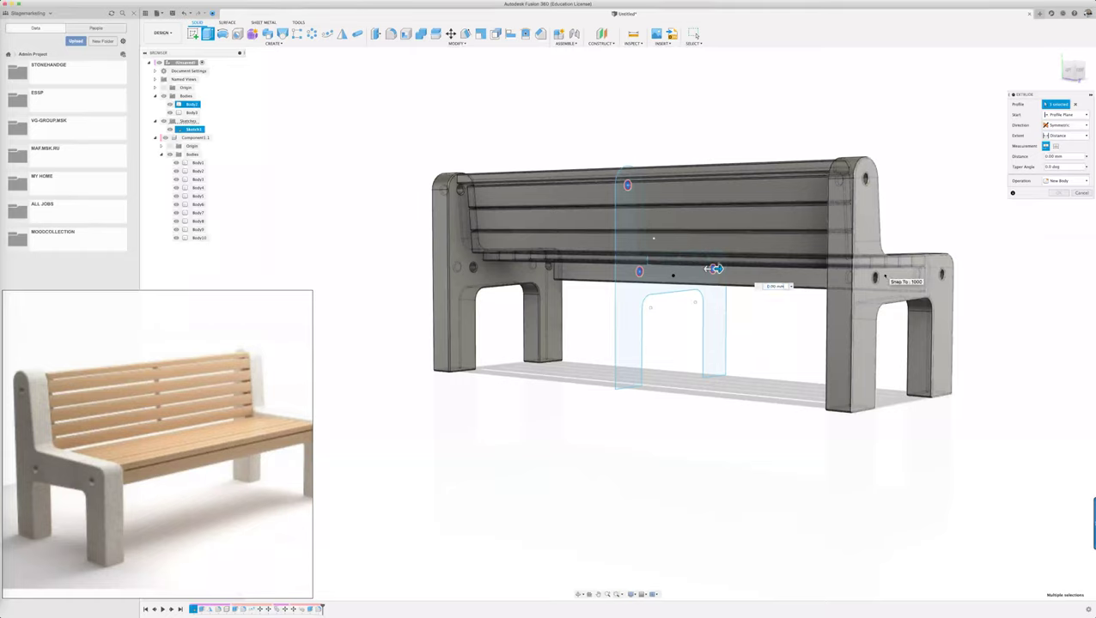
{"action": "left_click", "coordinate": [884, 275]}
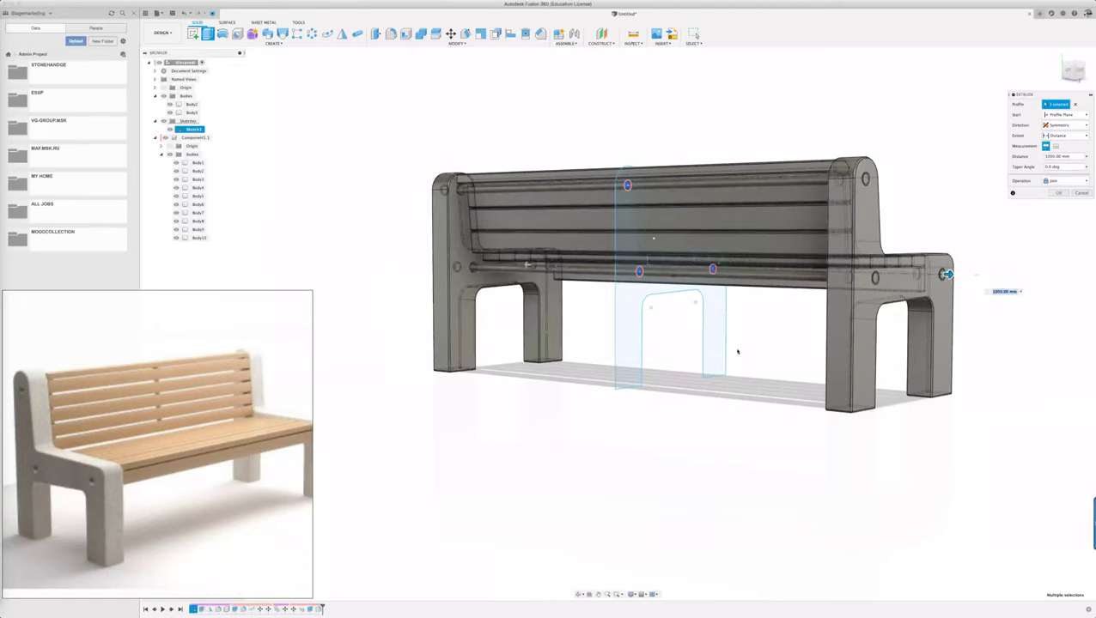
{"action": "left_click", "coordinate": [1065, 181]}
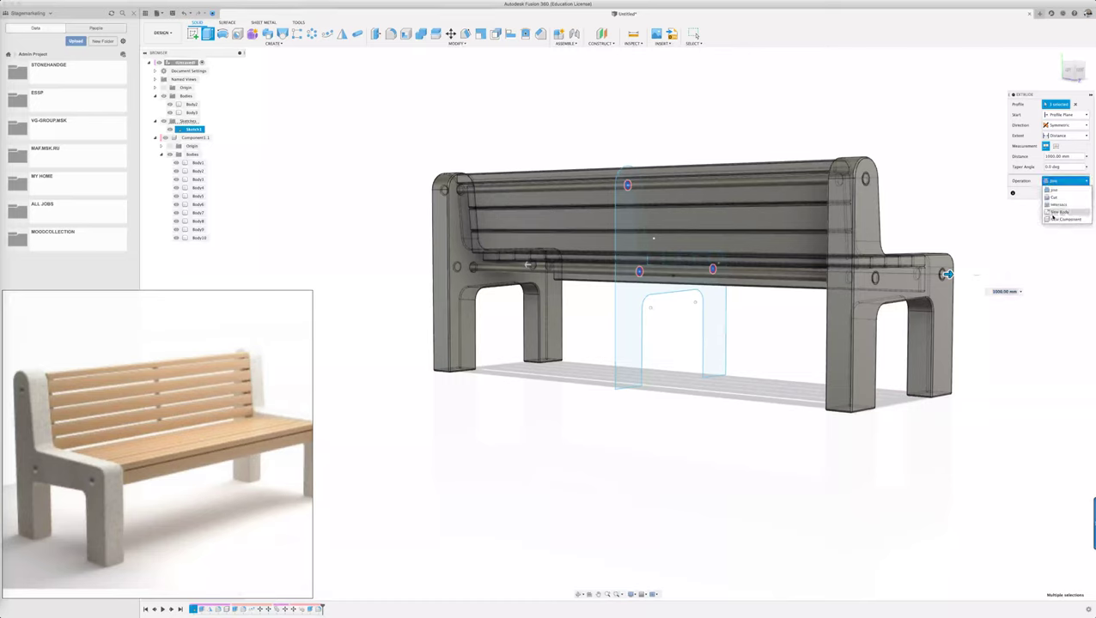
{"action": "left_click", "coordinate": [1064, 219]}
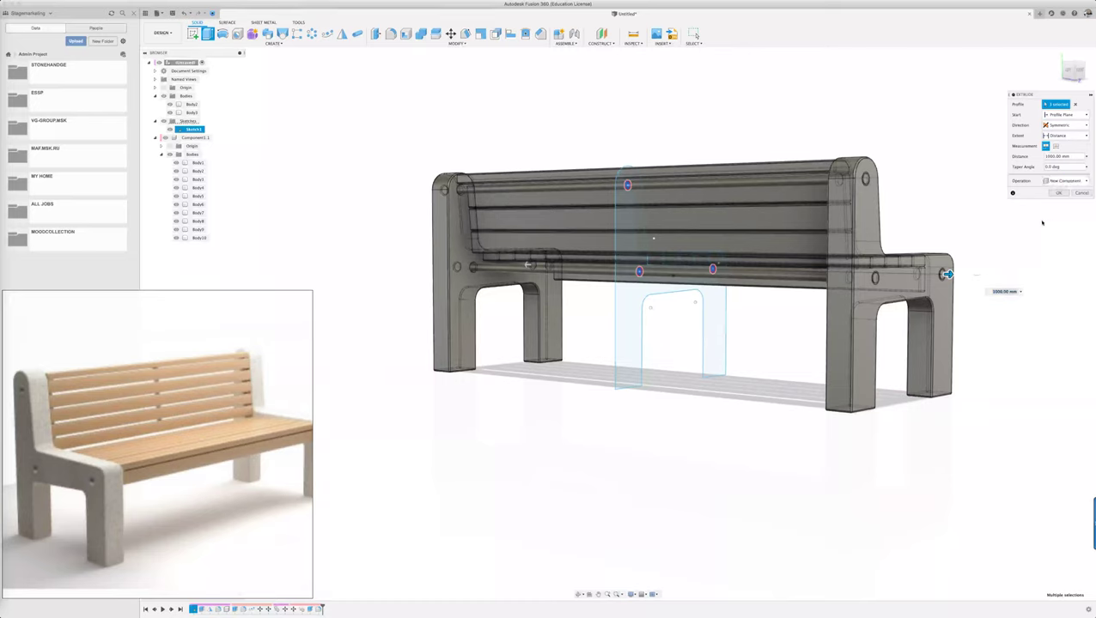
{"action": "left_click", "coordinate": [1065, 182]}
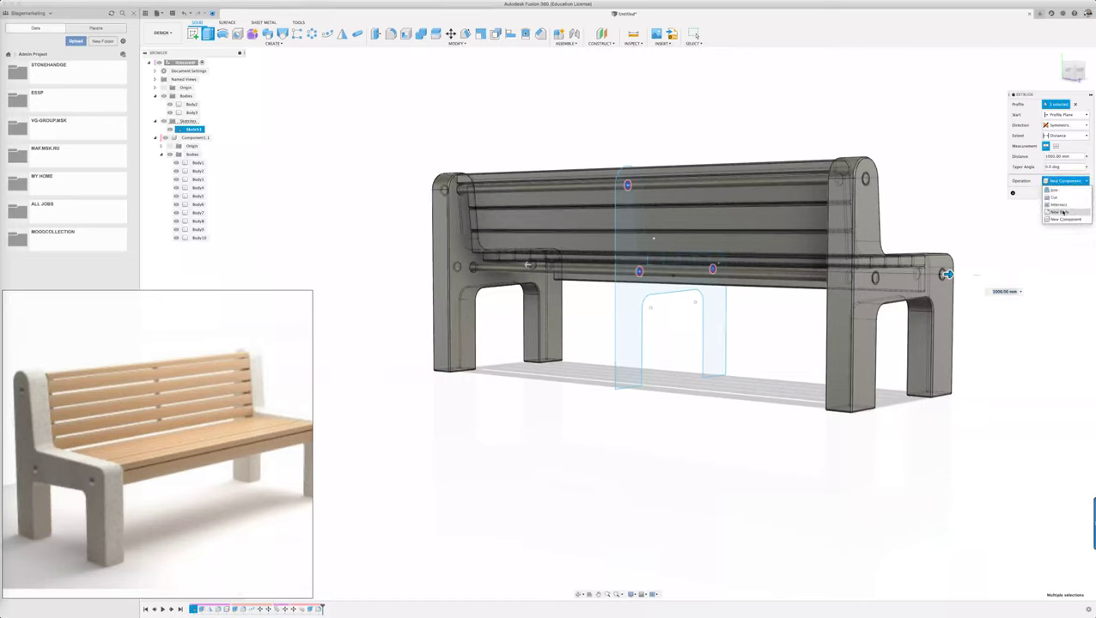
{"action": "left_click", "coordinate": [1054, 209]}
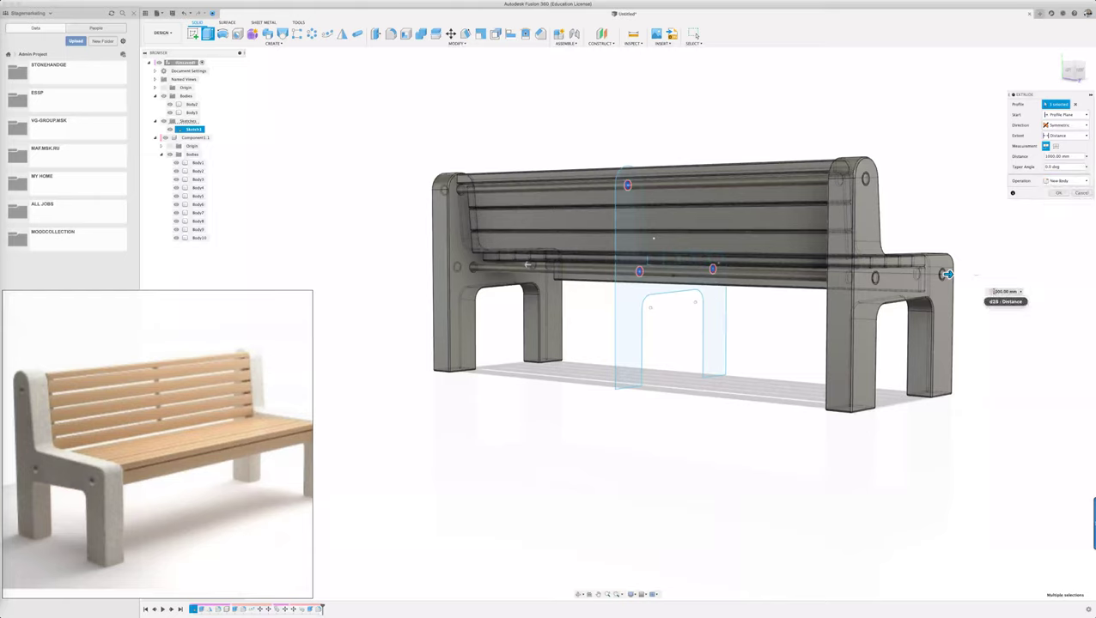
Step: Adjust the rod length to just over 1000 mm and create the rod bodies
{"action": "scroll", "coordinate": [955, 292], "scroll_direction": "up", "scroll_amount": 2}
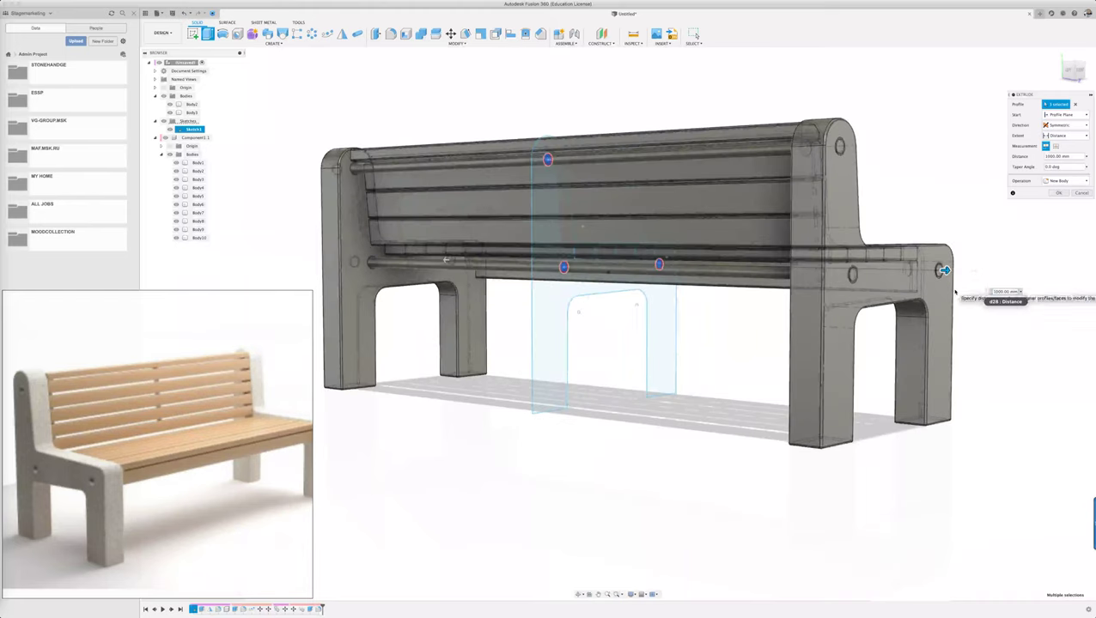
{"action": "scroll", "coordinate": [955, 292], "scroll_direction": "up", "scroll_amount": 2}
{"action": "scroll", "coordinate": [953, 292], "scroll_direction": "up", "scroll_amount": 2}
{"action": "scroll", "coordinate": [951, 292], "scroll_direction": "up", "scroll_amount": 3}
{"action": "scroll", "coordinate": [952, 292], "scroll_direction": "up", "scroll_amount": 2}
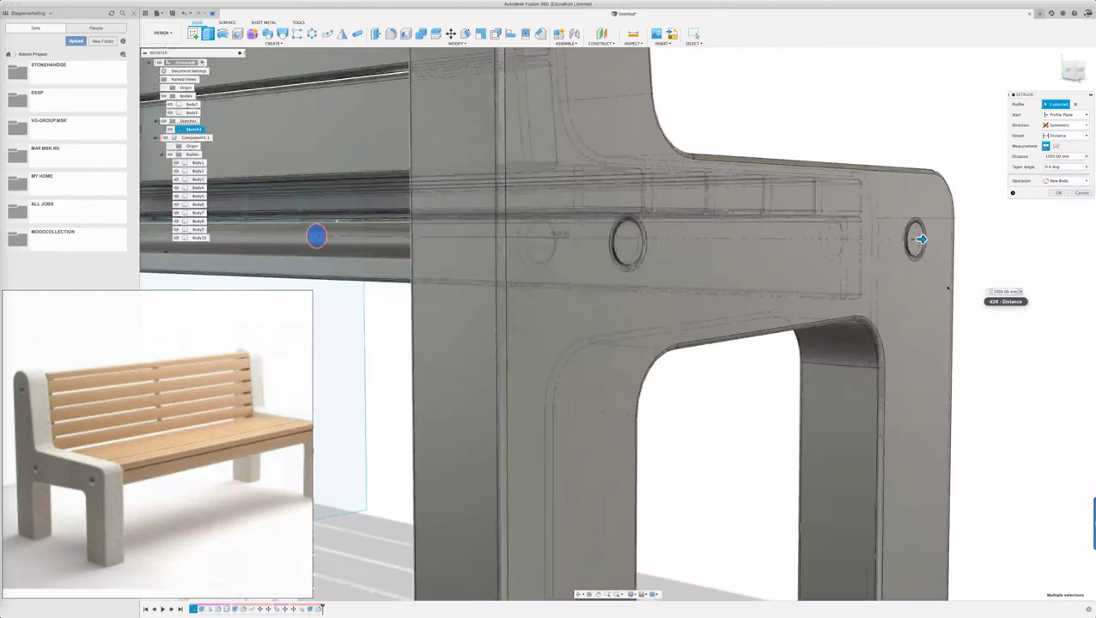
{"action": "scroll", "coordinate": [936, 301], "scroll_direction": "up", "scroll_amount": 1}
{"action": "scroll", "coordinate": [909, 322], "scroll_direction": "down", "scroll_amount": 1}
{"action": "scroll", "coordinate": [902, 310], "scroll_direction": "down", "scroll_amount": 1}
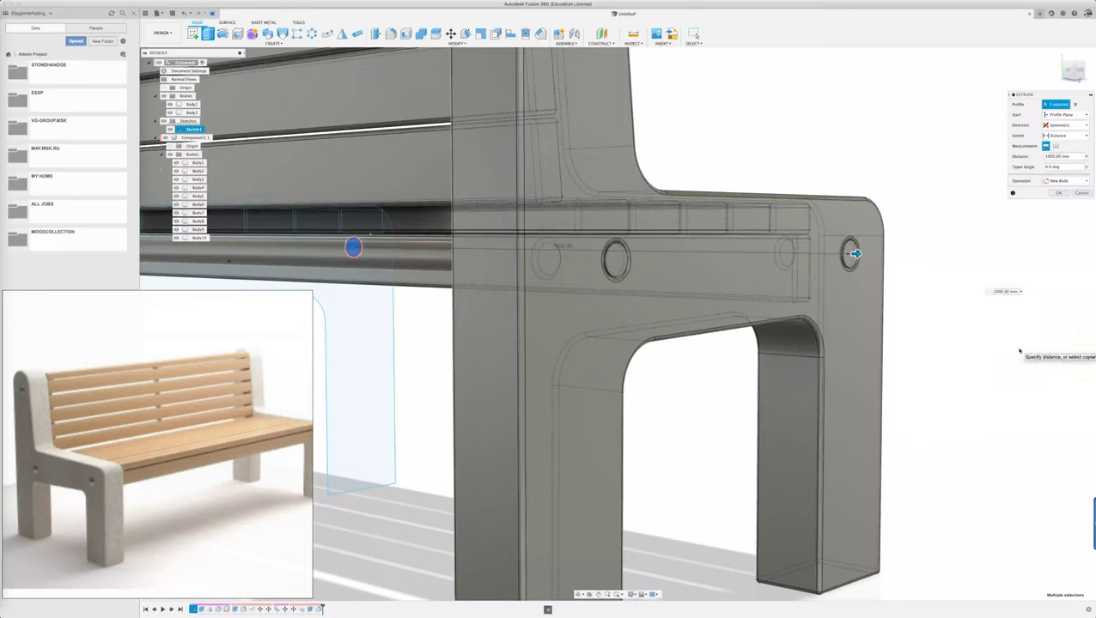
{"action": "key", "text": "Up"}
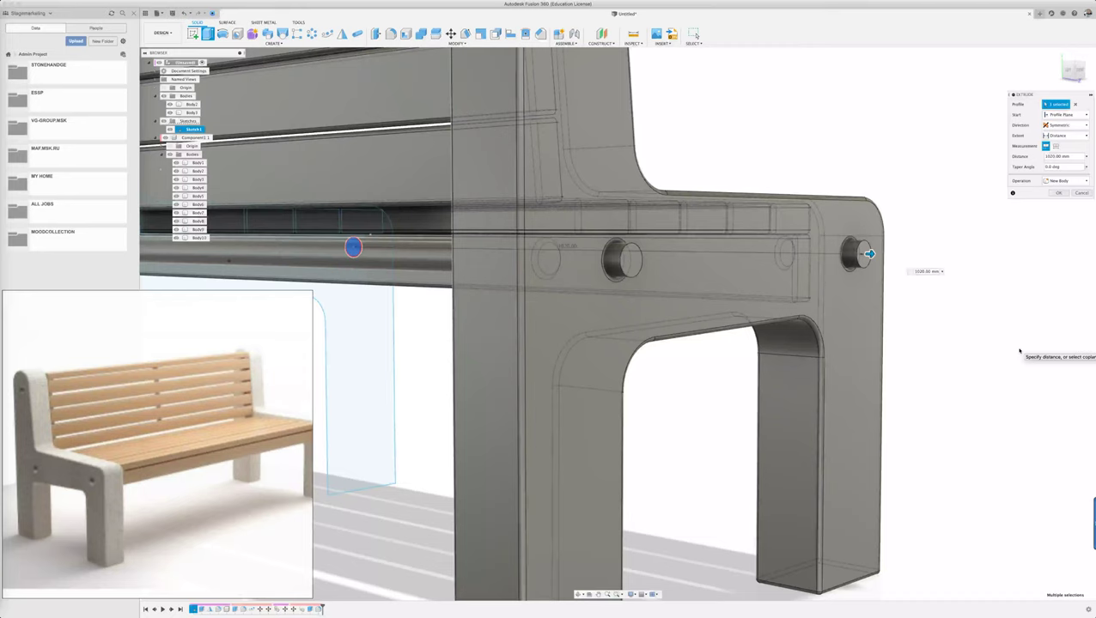
{"action": "key", "text": "Down"}
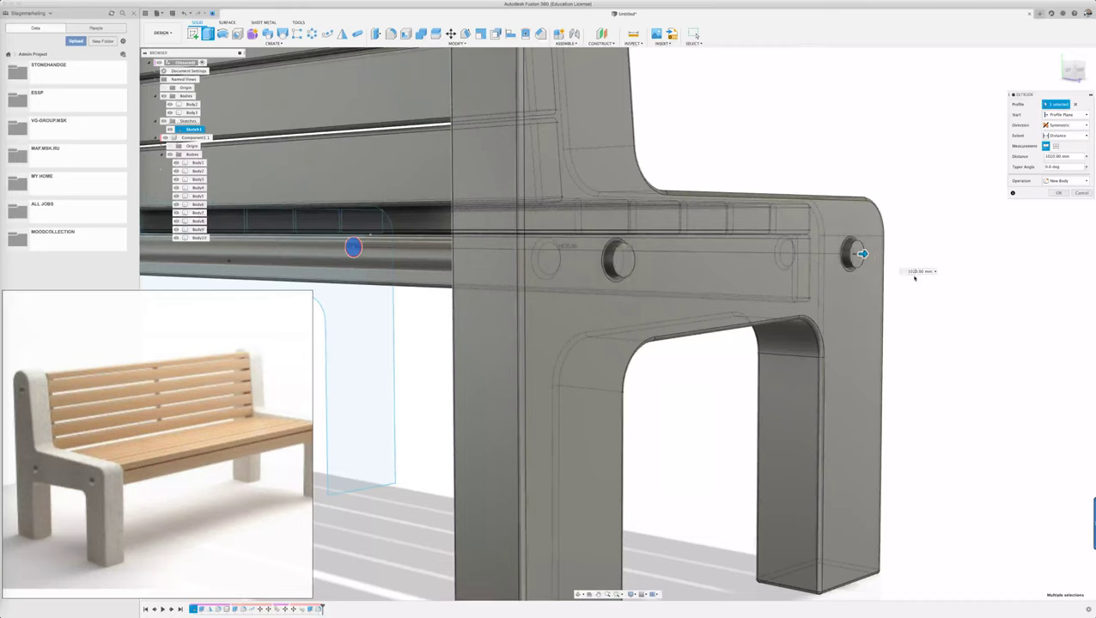
{"action": "left_click", "coordinate": [1059, 193]}
{"action": "left_click", "coordinate": [1059, 193]}
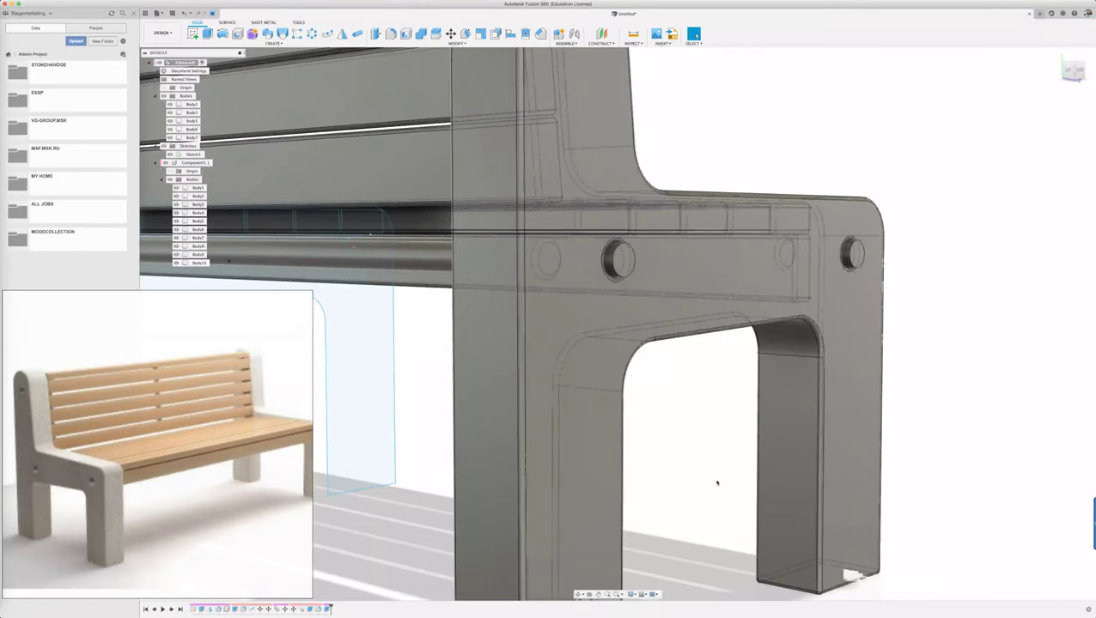
Step: Fillet the six bolt-hole rod ends on both side frames in a single fillet
{"action": "scroll", "coordinate": [716, 482], "scroll_direction": "down", "scroll_amount": 5}
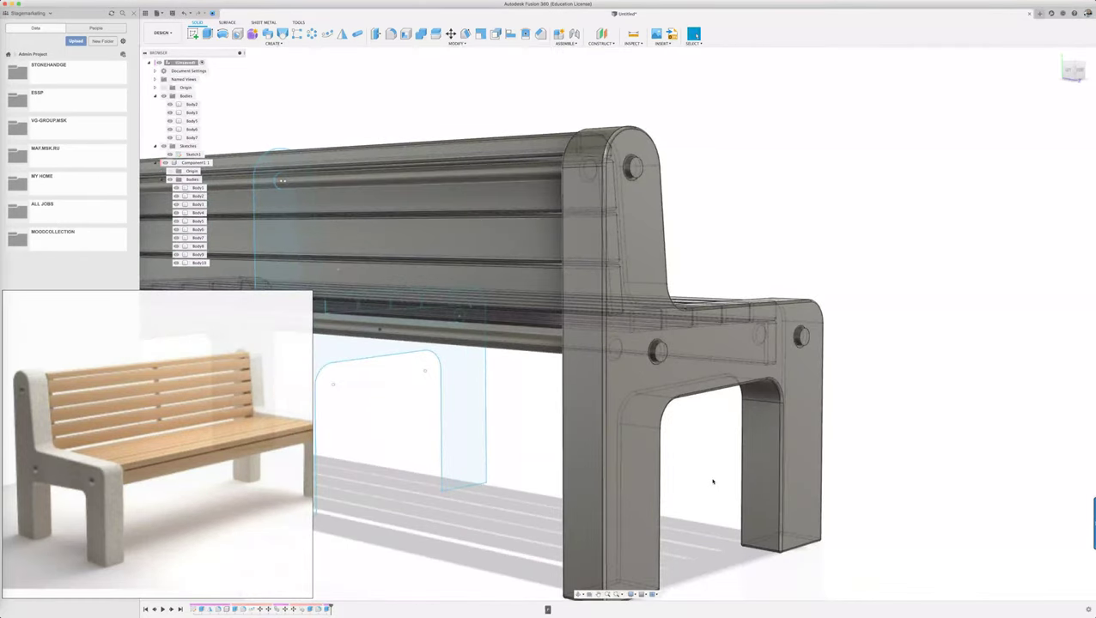
{"action": "key", "text": "f"}
{"action": "left_click", "coordinate": [657, 350]}
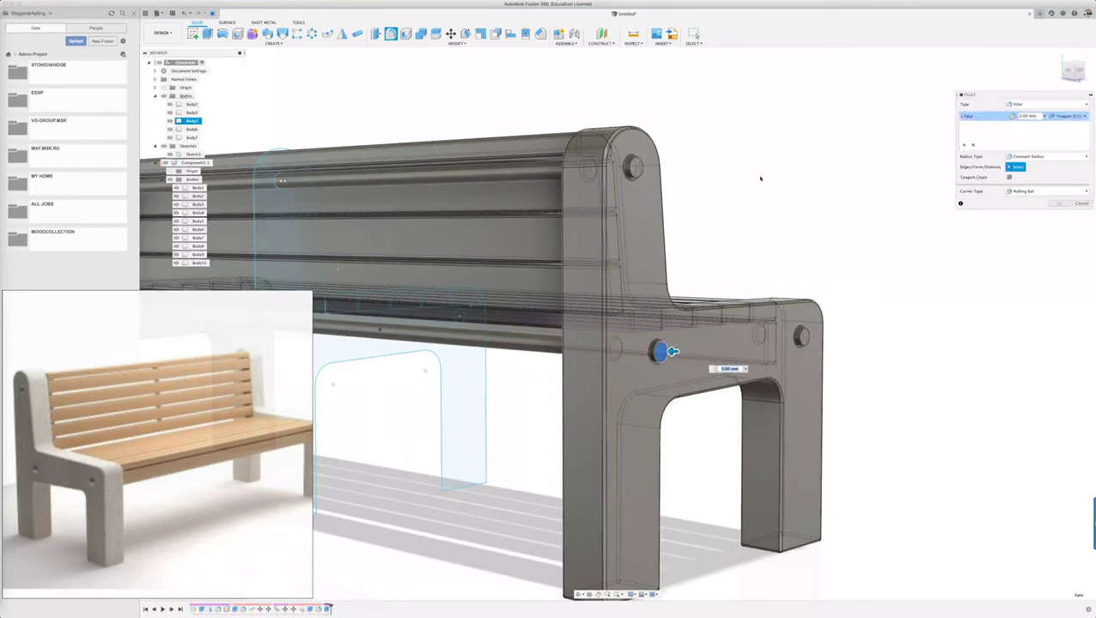
{"action": "left_click", "coordinate": [633, 168]}
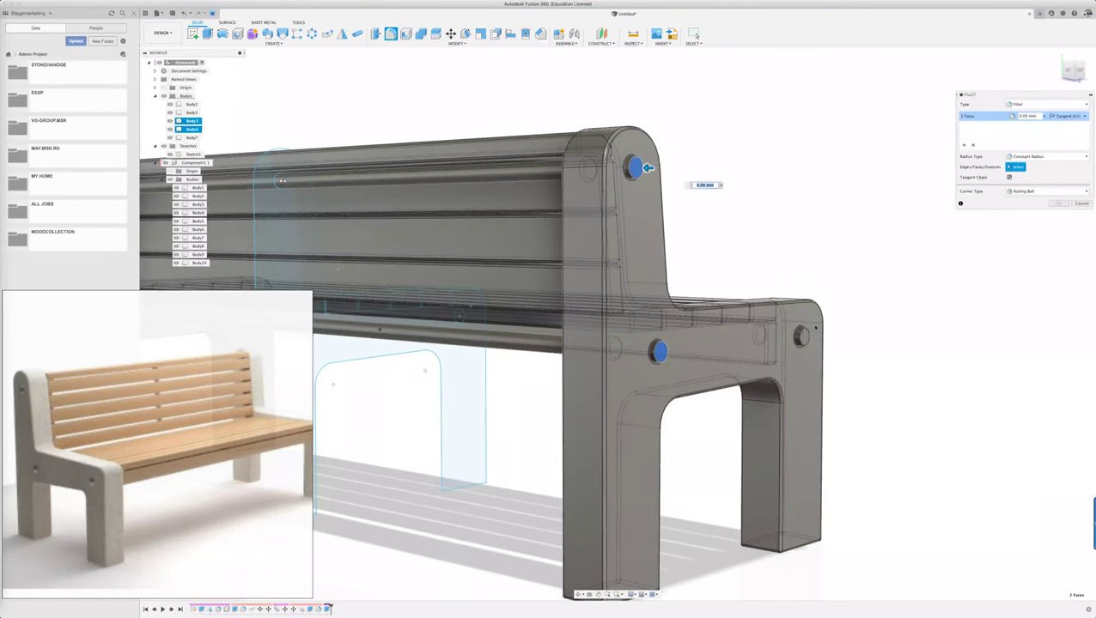
{"action": "left_click", "coordinate": [802, 336]}
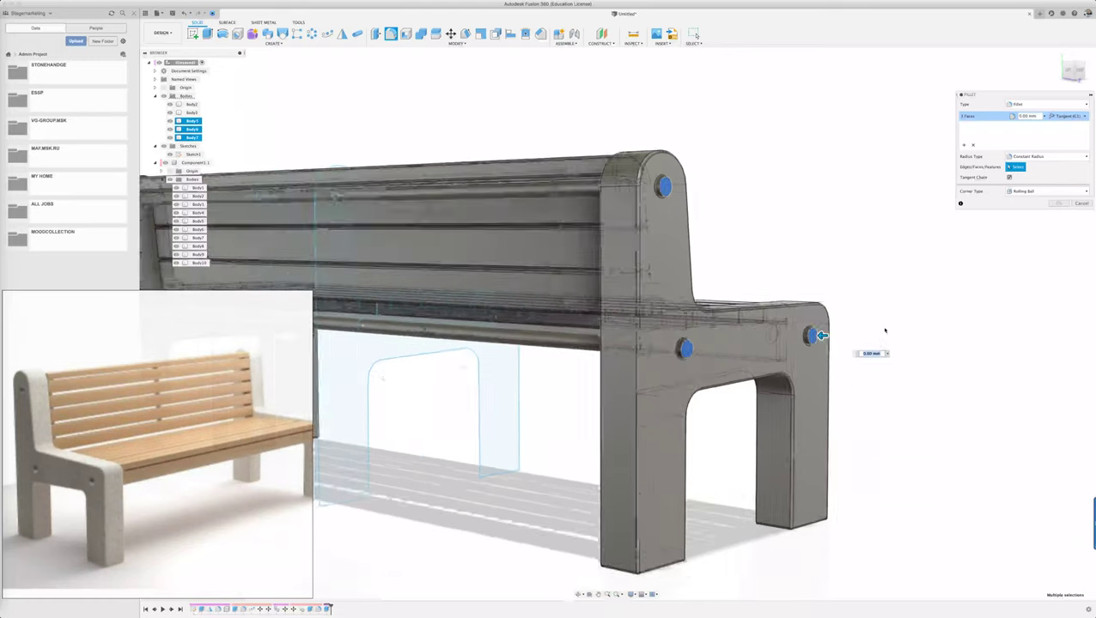
{"action": "scroll", "coordinate": [885, 329], "scroll_direction": "down", "scroll_amount": 3}
{"action": "mouse_move", "coordinate": [884, 335]}
{"action": "middle_mouse_down", "text": "shift"}
{"action": "mouse_move", "coordinate": [403, 273]}
{"action": "mouse_move", "coordinate": [450, 281]}
{"action": "middle_mouse_up", "text": "shift"}
{"action": "scroll", "coordinate": [479, 323], "scroll_direction": "up", "scroll_amount": 3}
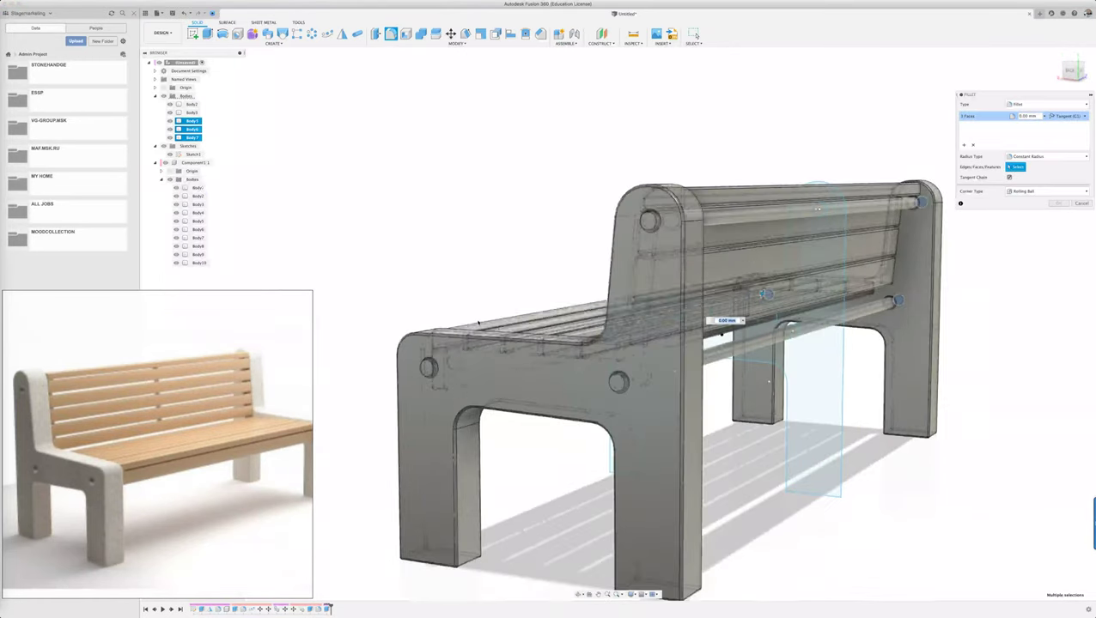
{"action": "left_click", "coordinate": [427, 367]}
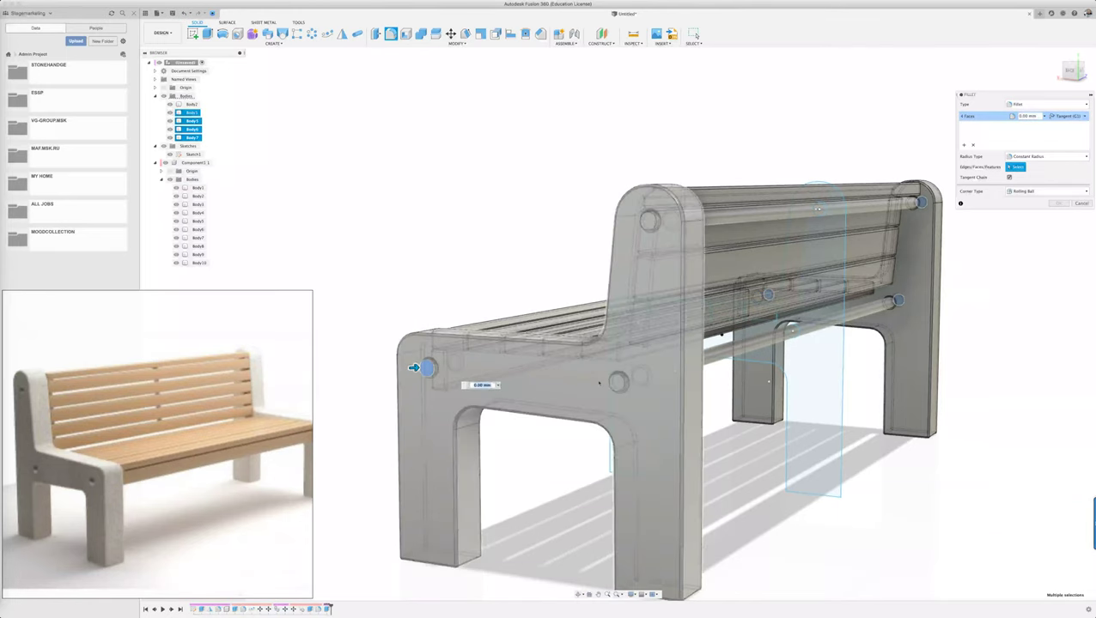
{"action": "left_click", "coordinate": [615, 382]}
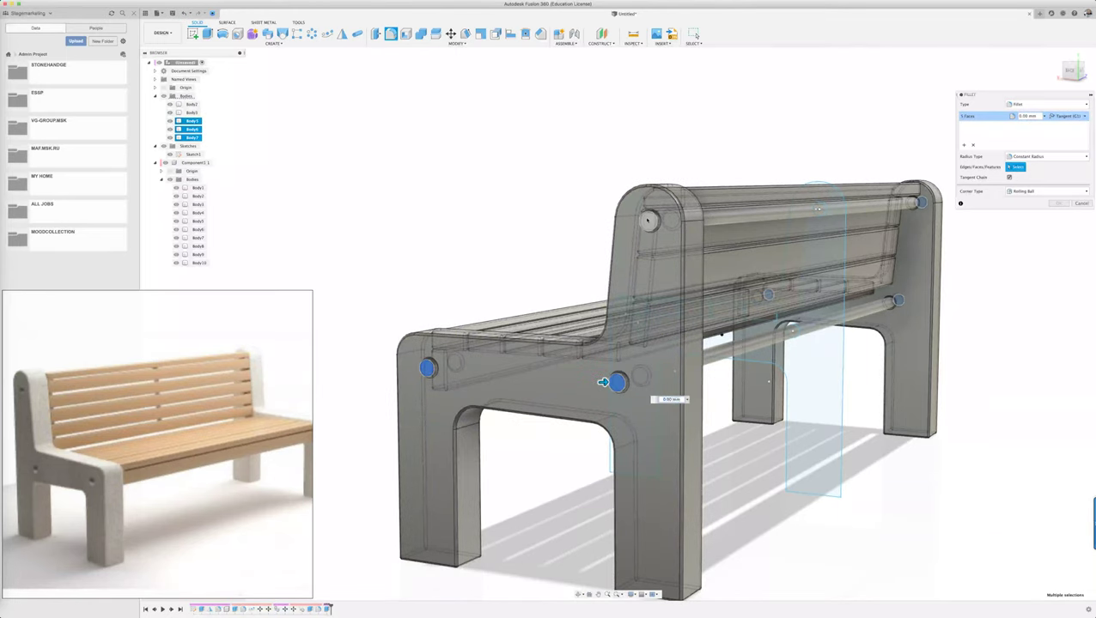
{"action": "left_click", "coordinate": [648, 220]}
{"action": "type", "text": "10"}
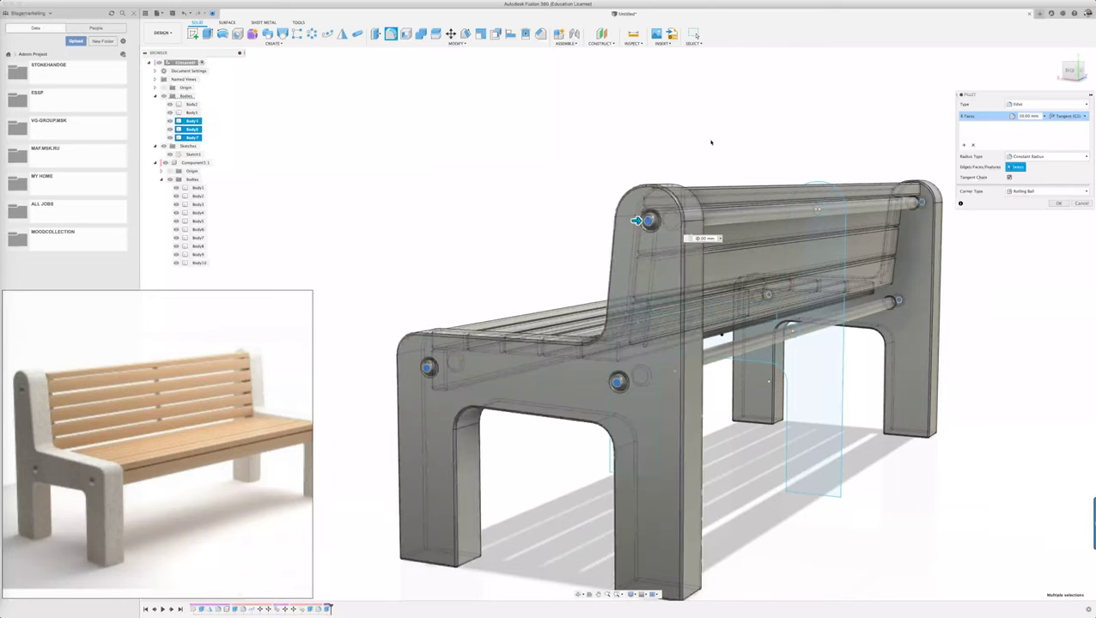
{"action": "left_click", "coordinate": [1058, 203]}
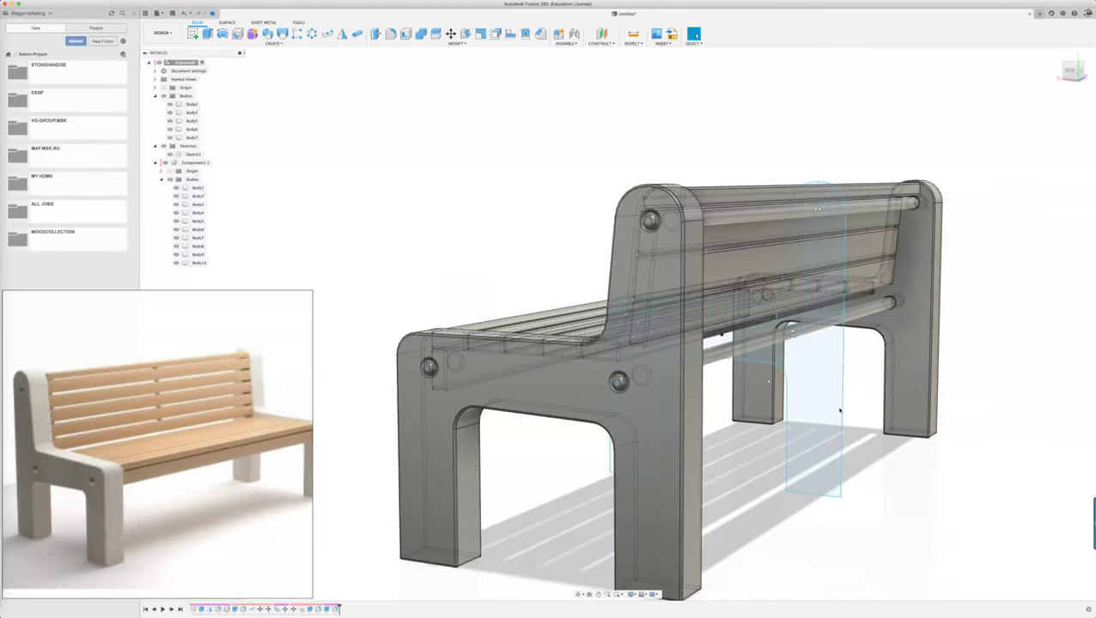
{"action": "middle_click_drag", "start_coordinate": [840, 410], "coordinate": [773, 411], "text": "shift"}
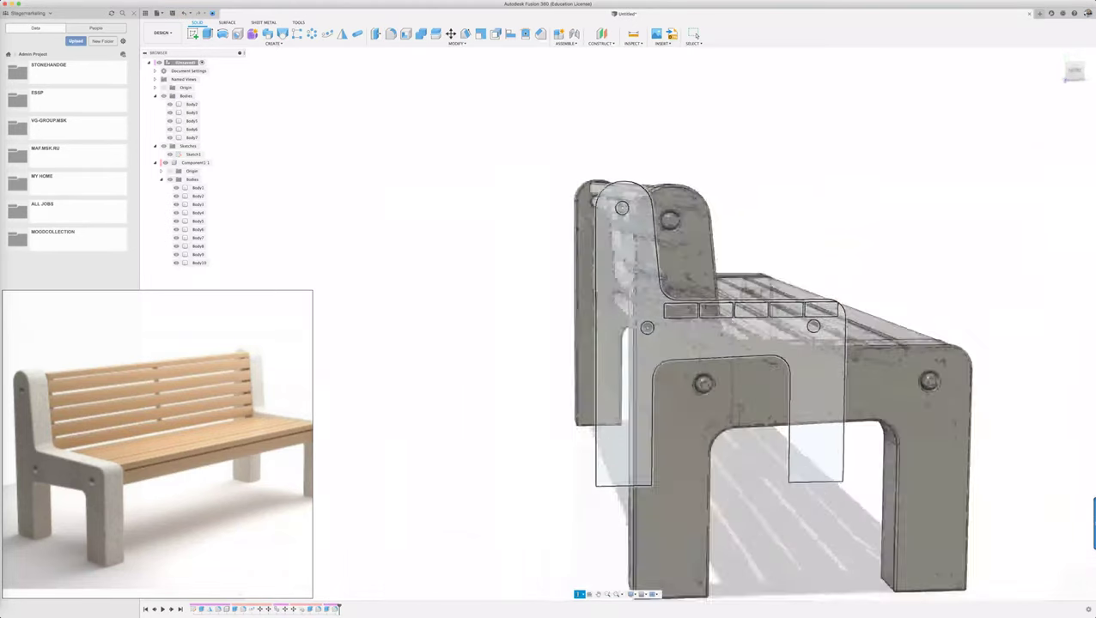
{"action": "middle_click_drag", "start_coordinate": [701, 384], "coordinate": [832, 500], "text": "shift"}
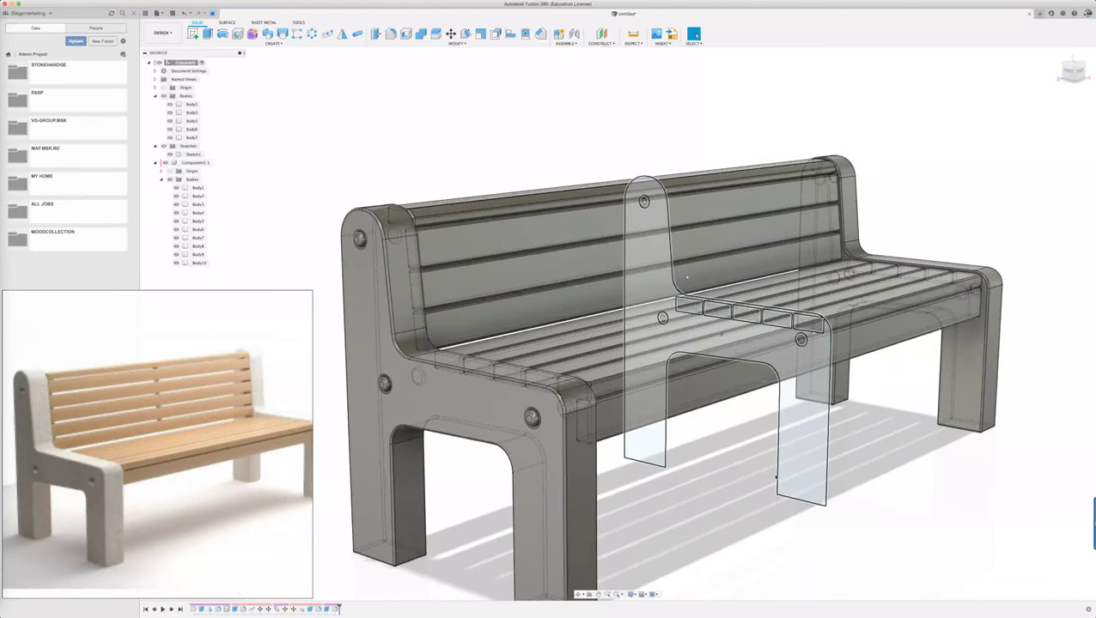
{"action": "left_click", "coordinate": [776, 476]}
{"action": "scroll", "coordinate": [712, 465], "scroll_direction": "down", "scroll_amount": 2}
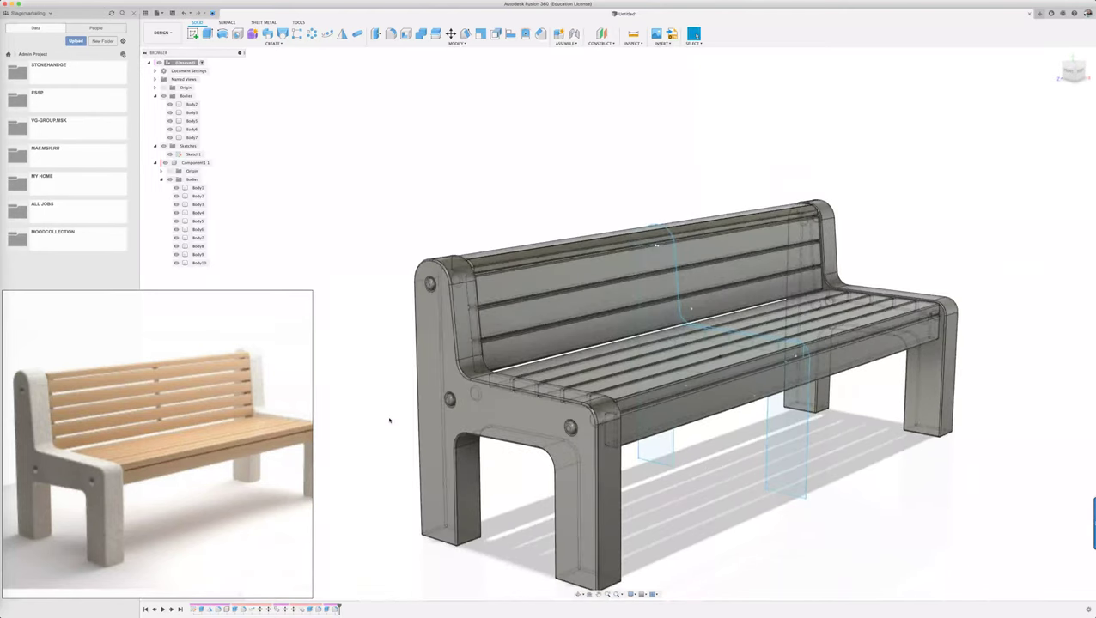
{"action": "scroll", "coordinate": [388, 420], "scroll_direction": "down", "scroll_amount": 1}
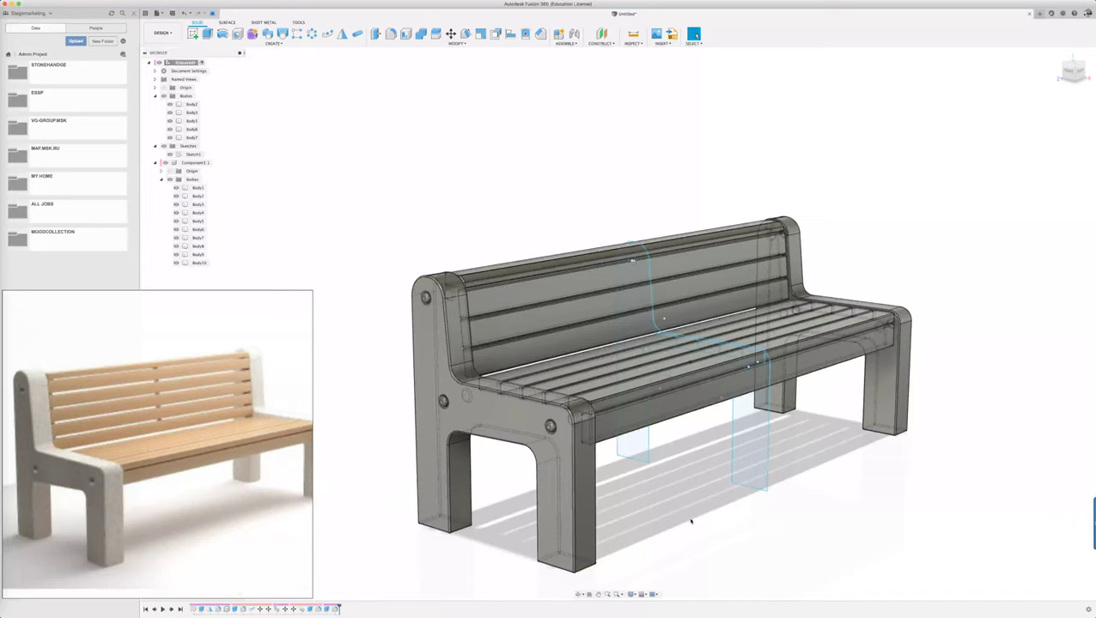
{"action": "mouse_move", "coordinate": [690, 520]}
{"action": "middle_mouse_down", "text": "shift"}
{"action": "mouse_move", "coordinate": [730, 500]}
{"action": "mouse_move", "coordinate": [746, 506]}
{"action": "mouse_move", "coordinate": [739, 510]}
{"action": "middle_mouse_up", "text": "shift"}
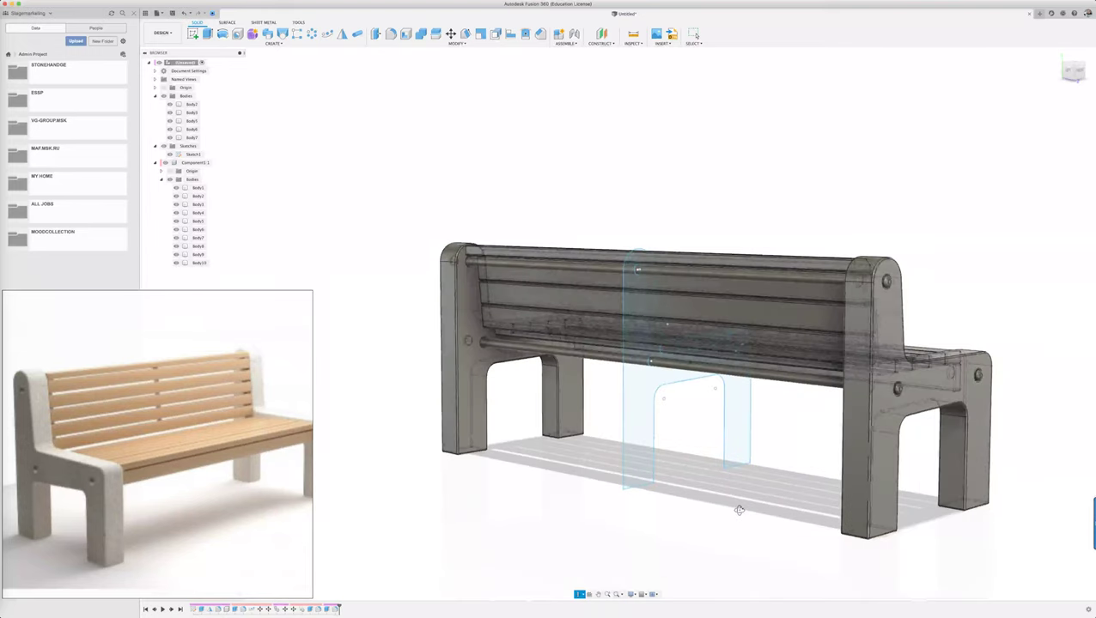
{"action": "key", "text": "Escape"}
{"action": "scroll", "coordinate": [511, 339], "scroll_direction": "up", "scroll_amount": 3}
{"action": "scroll", "coordinate": [511, 340], "scroll_direction": "up", "scroll_amount": 2}
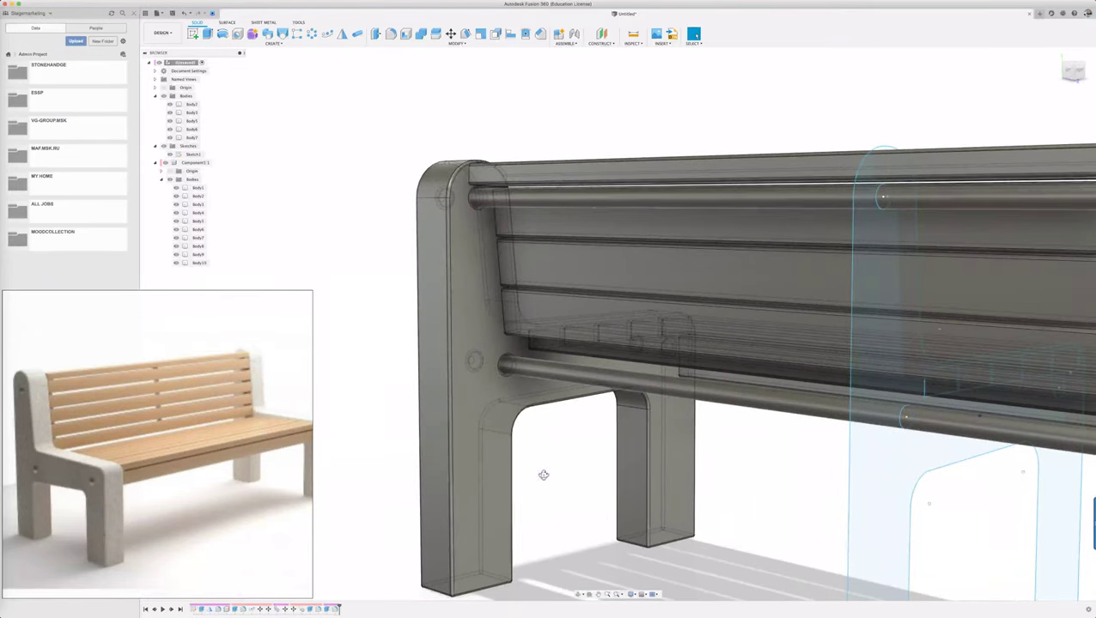
{"action": "middle_click_drag", "start_coordinate": [541, 473], "coordinate": [541, 464], "text": "shift"}
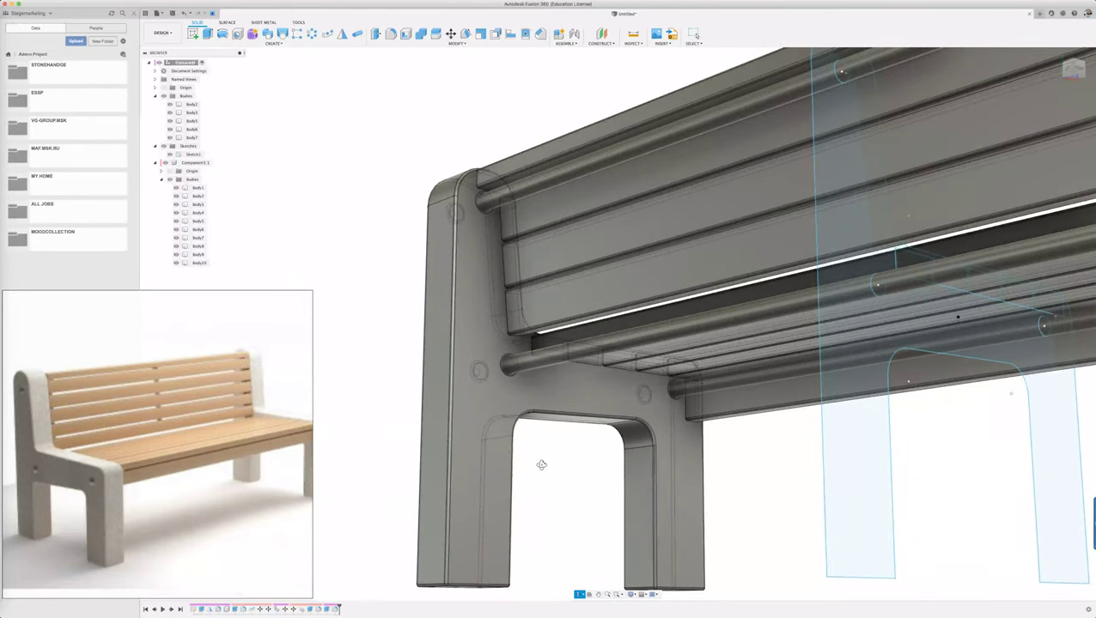
{"action": "middle_click_drag", "start_coordinate": [541, 464], "coordinate": [538, 464], "text": "shift"}
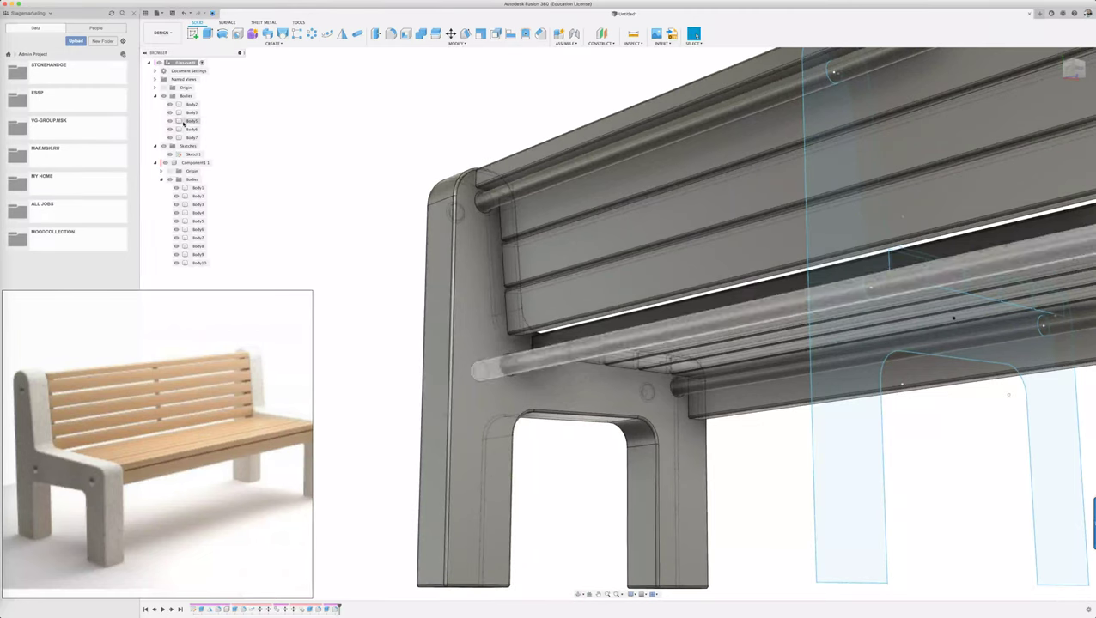
{"action": "left_click", "coordinate": [178, 121]}
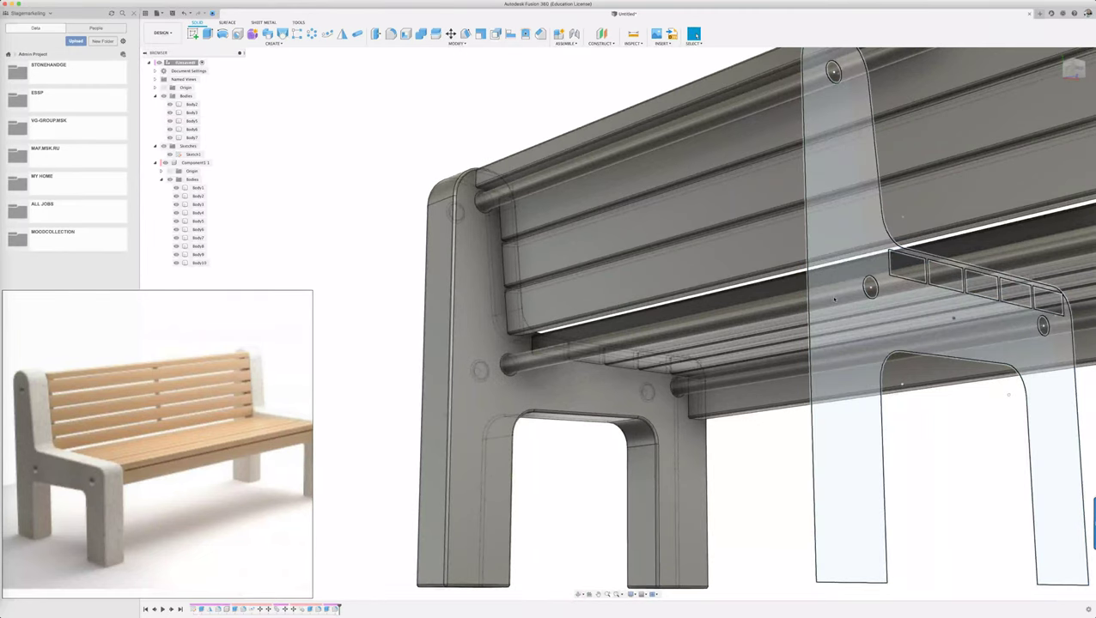
{"action": "left_click", "coordinate": [189, 154]}
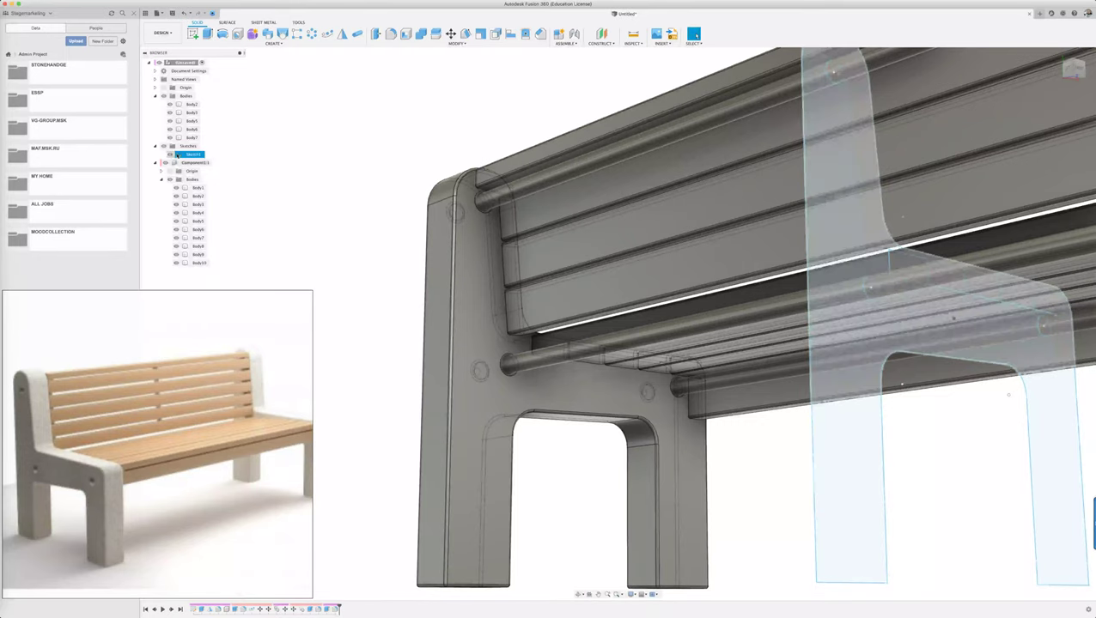
Step: Open Sketch1 for editing and centre the side-frame profile in view
{"action": "double_click", "coordinate": [187, 153]}
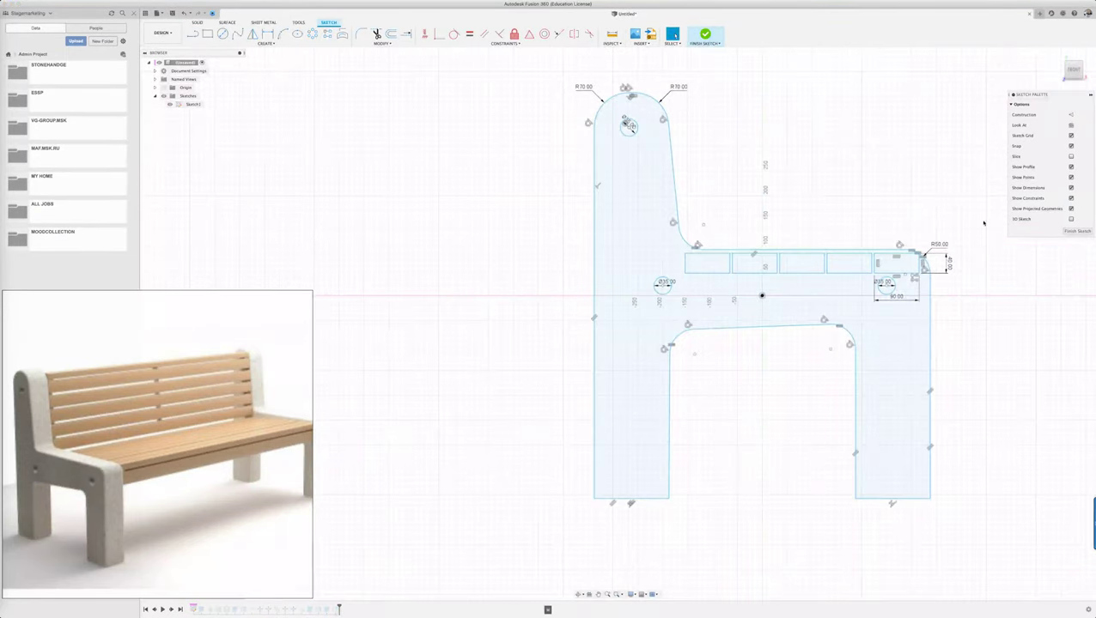
{"action": "scroll", "coordinate": [881, 225], "scroll_direction": "up", "scroll_amount": 2}
{"action": "scroll", "coordinate": [773, 214], "scroll_direction": "up", "scroll_amount": 3}
{"action": "scroll", "coordinate": [644, 201], "scroll_direction": "down", "scroll_amount": 2}
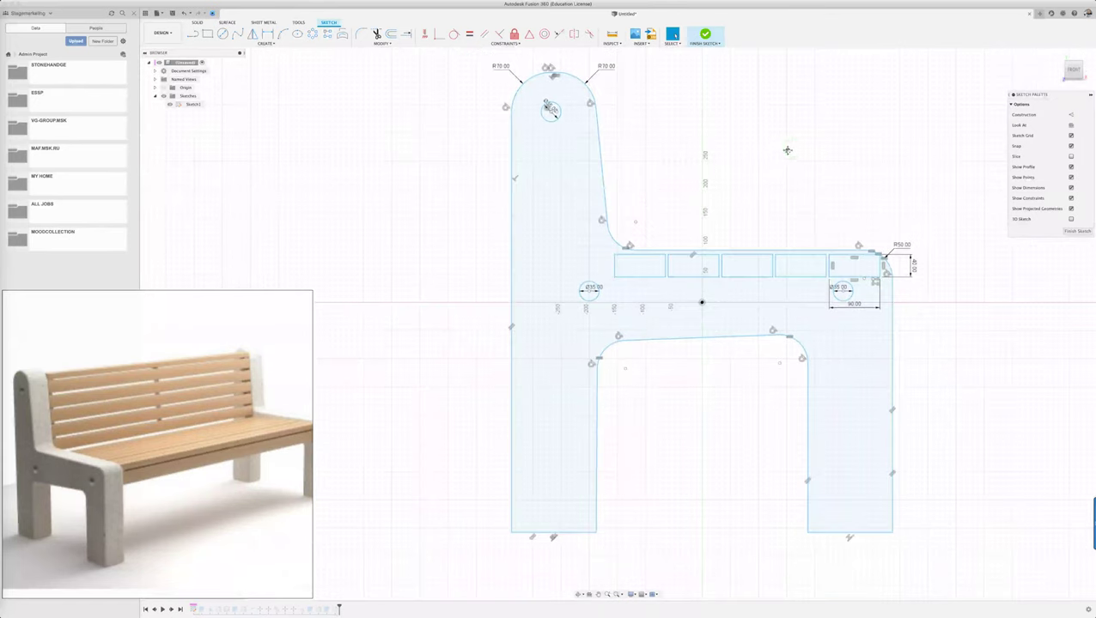
{"action": "middle_click_drag", "start_coordinate": [787, 150], "coordinate": [700, 153]}
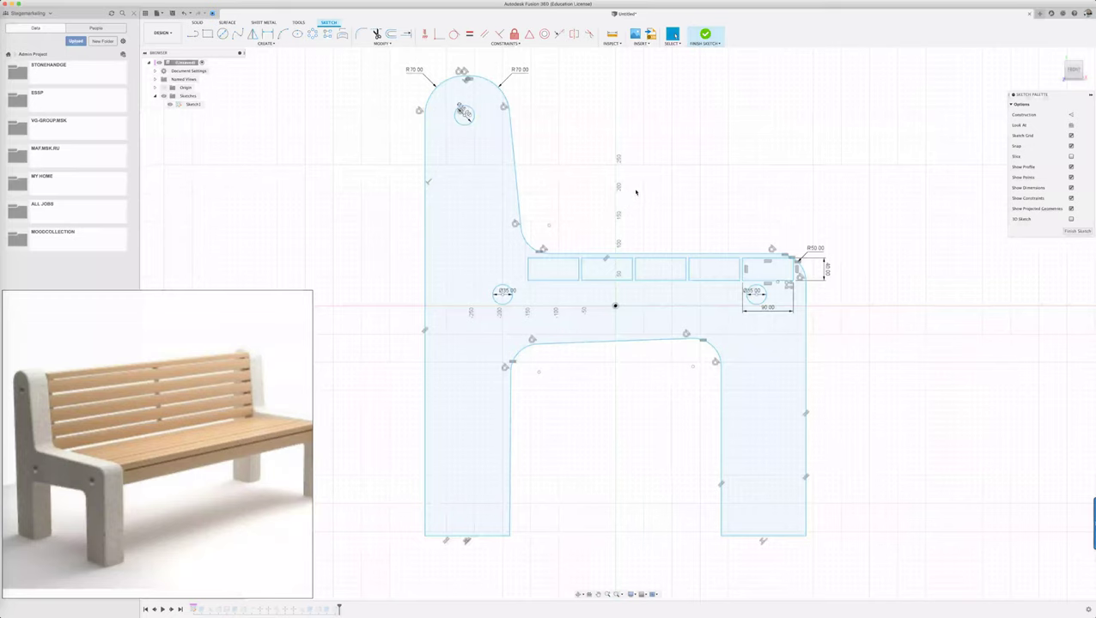
Step: Trim away the seat slat rectangles, then select the remaining small front rectangle
{"action": "key", "text": "t"}
{"action": "left_click", "coordinate": [530, 268]}
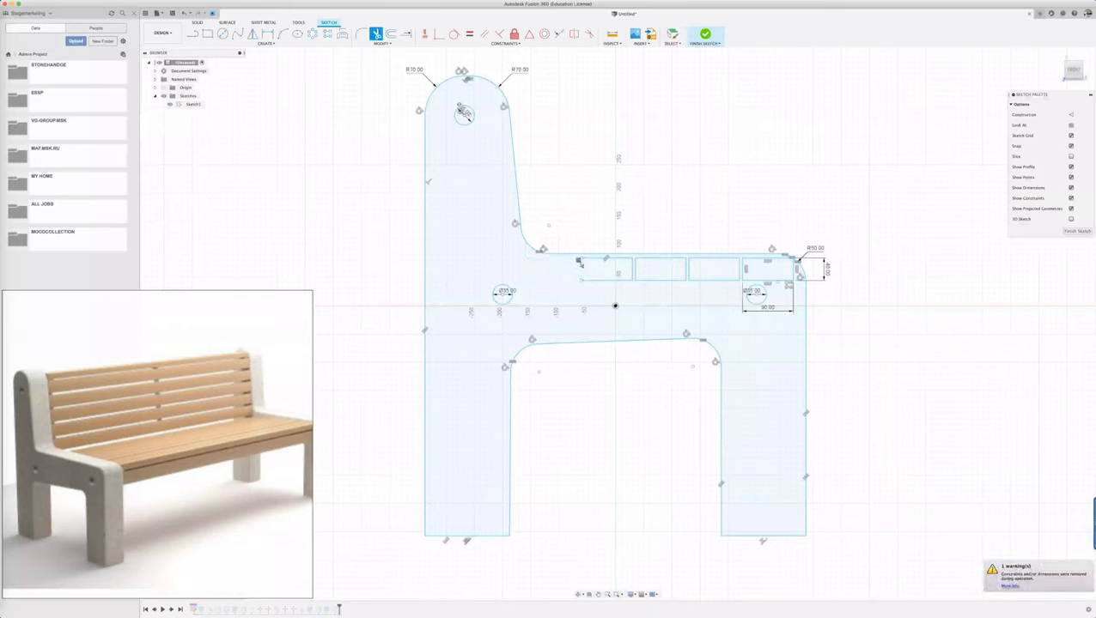
{"action": "left_click", "coordinate": [639, 268]}
{"action": "left_click", "coordinate": [652, 259]}
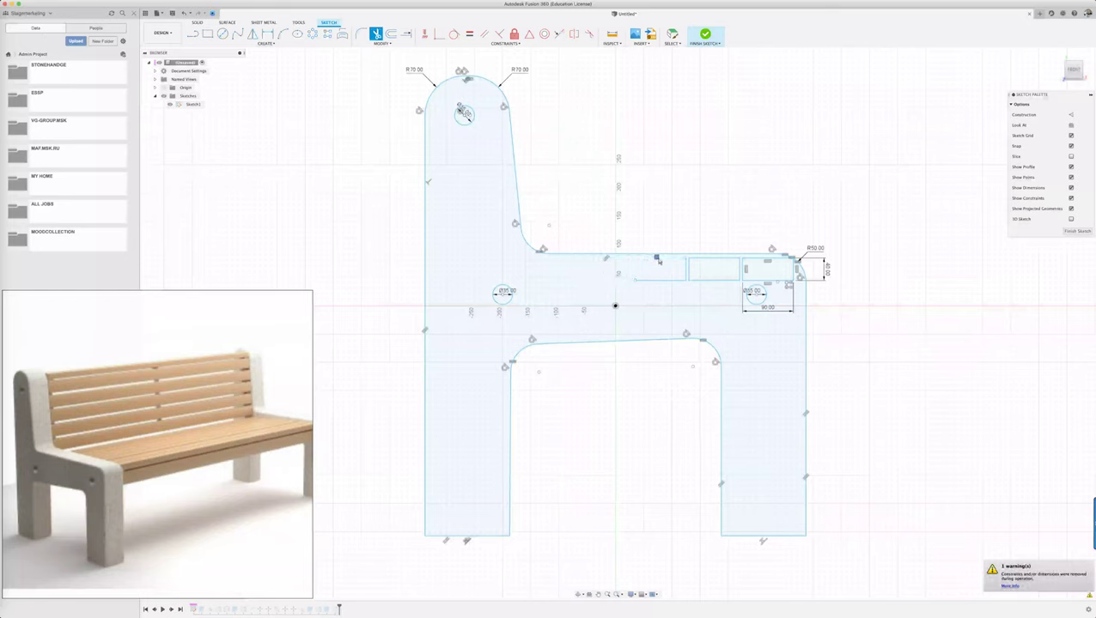
{"action": "left_click", "coordinate": [702, 261]}
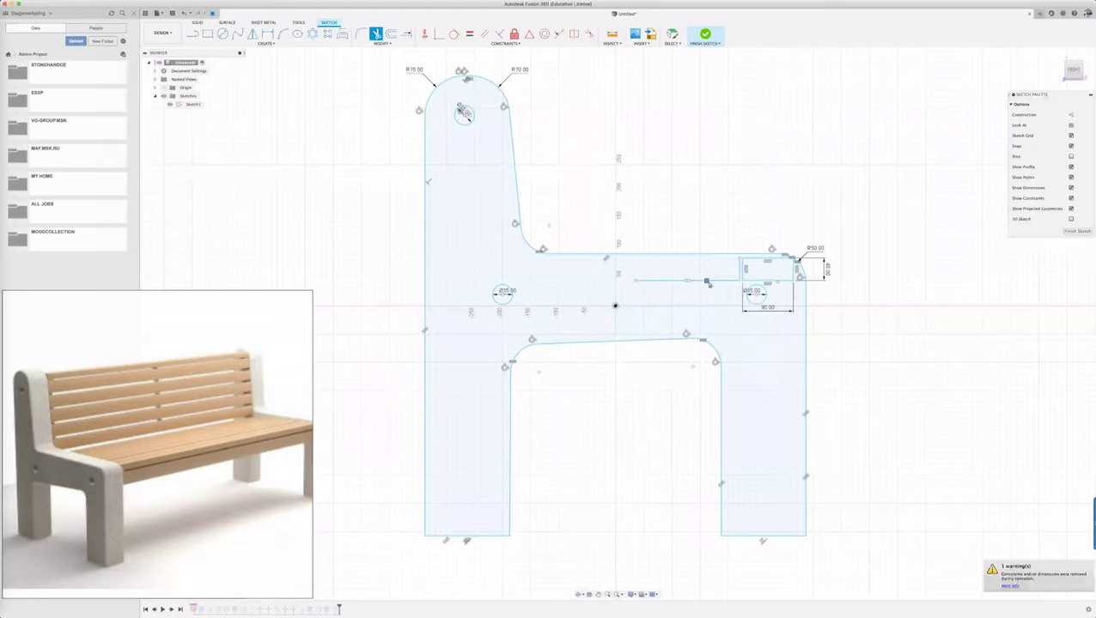
{"action": "left_click", "coordinate": [709, 280]}
{"action": "left_click", "coordinate": [668, 279]}
{"action": "left_click", "coordinate": [737, 270]}
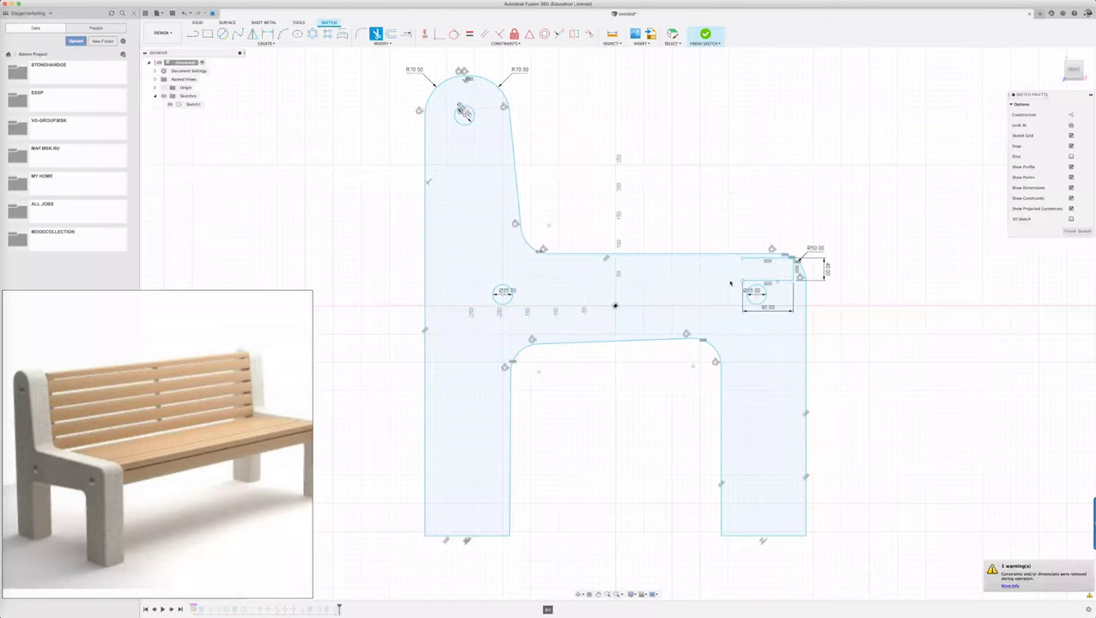
{"action": "key", "text": "Escape"}
{"action": "left_click_drag", "start_coordinate": [732, 283], "coordinate": [841, 246]}
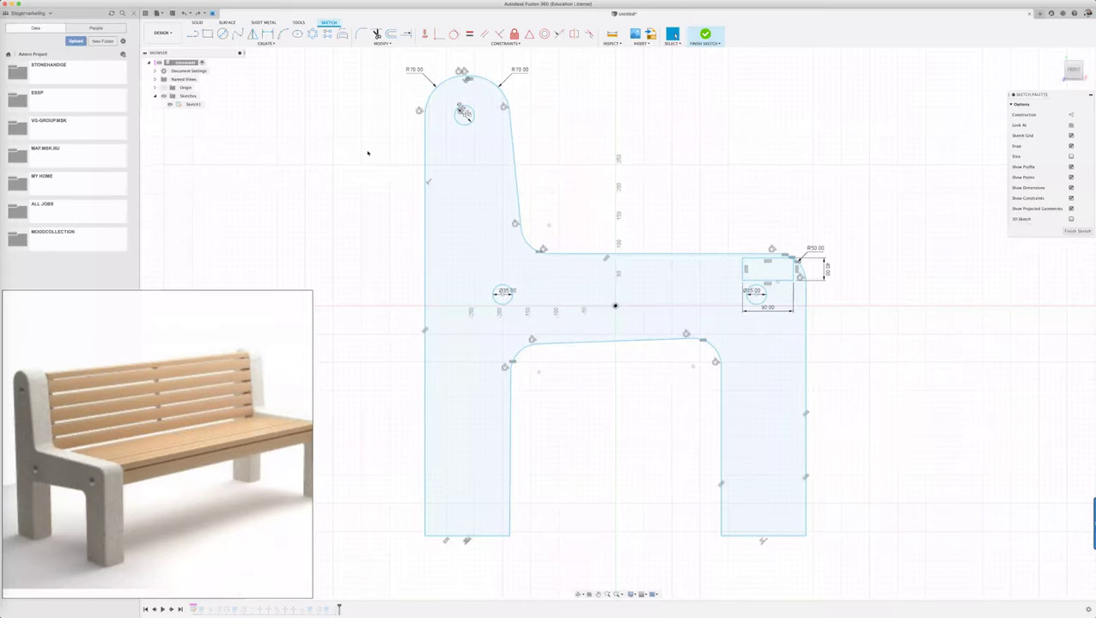
Step: Start a new sketch line at the remaining front slat rectangle
{"action": "key", "text": "l"}
{"action": "scroll", "coordinate": [783, 288], "scroll_direction": "up", "scroll_amount": 1}
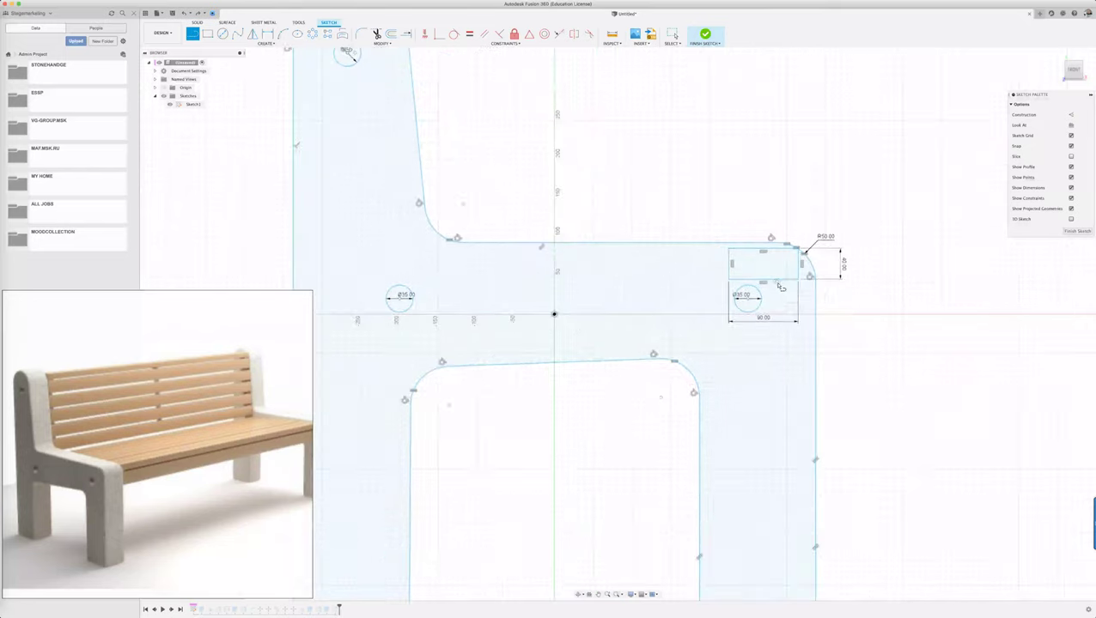
{"action": "scroll", "coordinate": [781, 286], "scroll_direction": "up", "scroll_amount": 1}
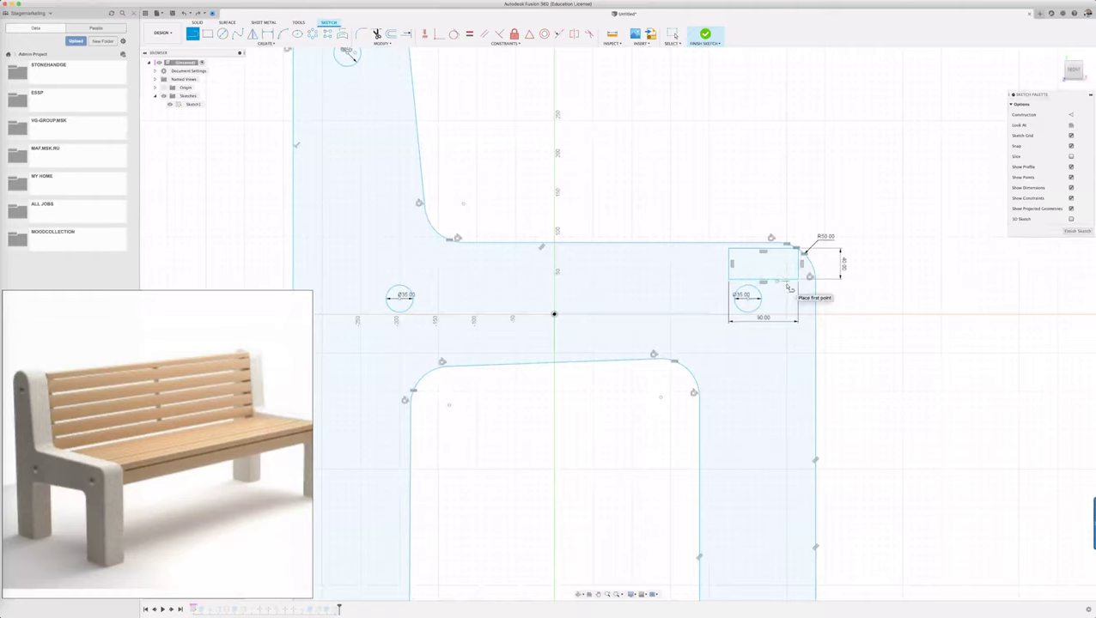
{"action": "left_click", "coordinate": [786, 279]}
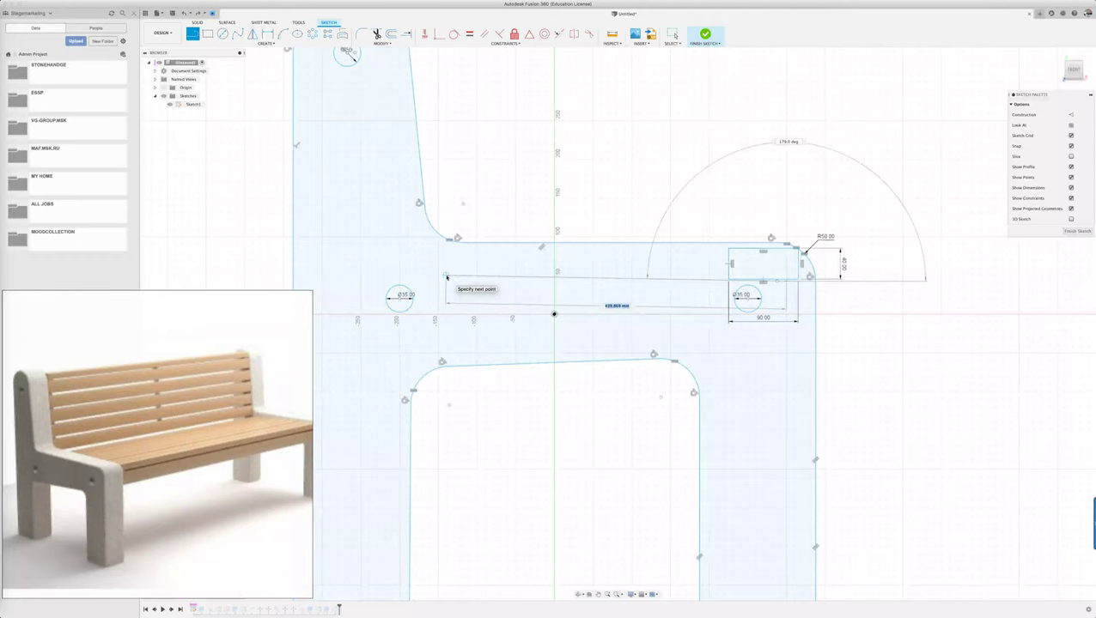
{"action": "scroll", "coordinate": [463, 277], "scroll_direction": "down", "scroll_amount": 2}
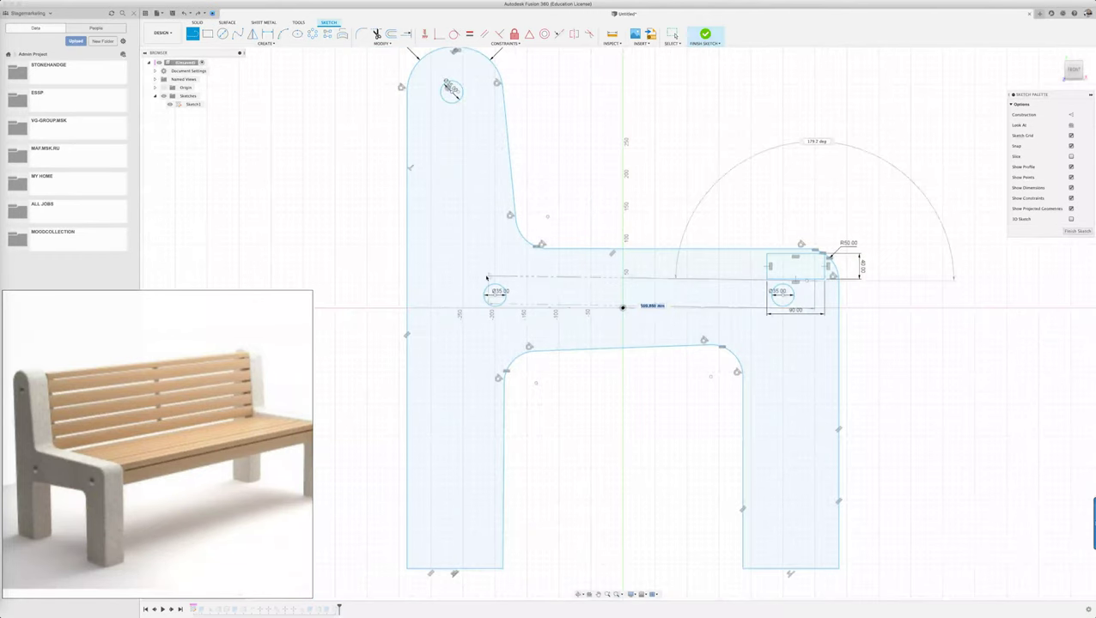
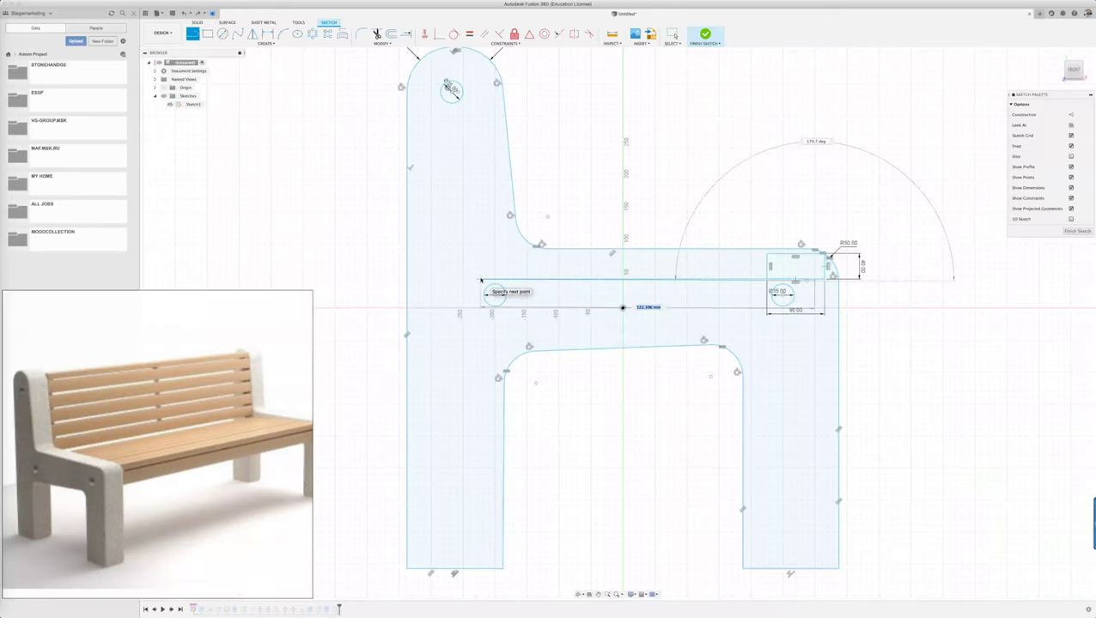
Step: Draw the angled path from the rear seat corner up to the top backrest hole
{"action": "left_click", "coordinate": [481, 279]}
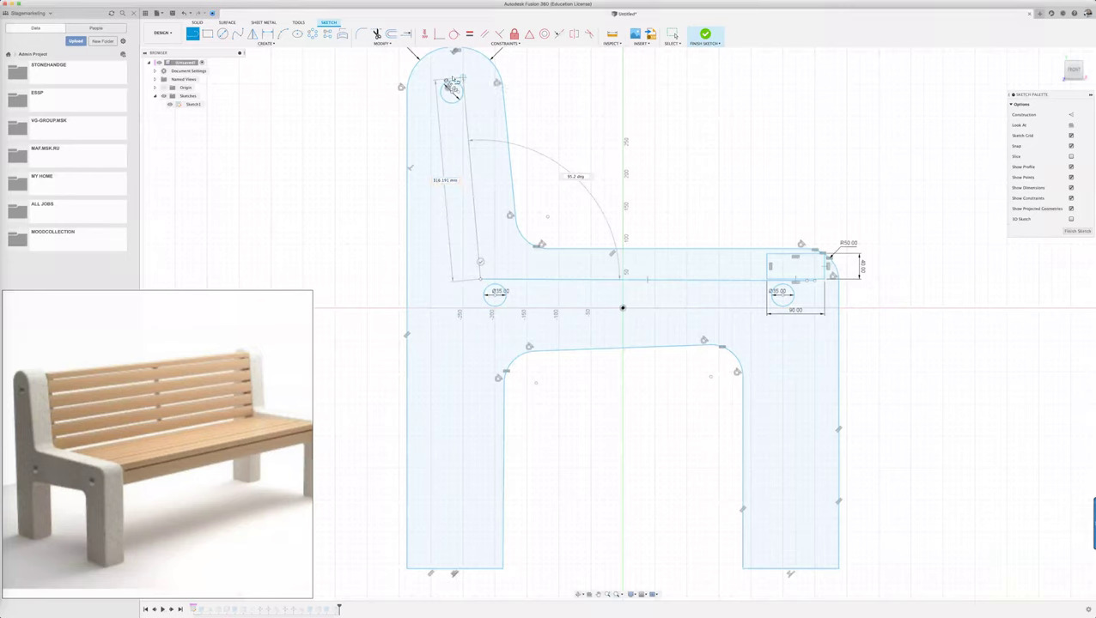
{"action": "left_click", "coordinate": [454, 82]}
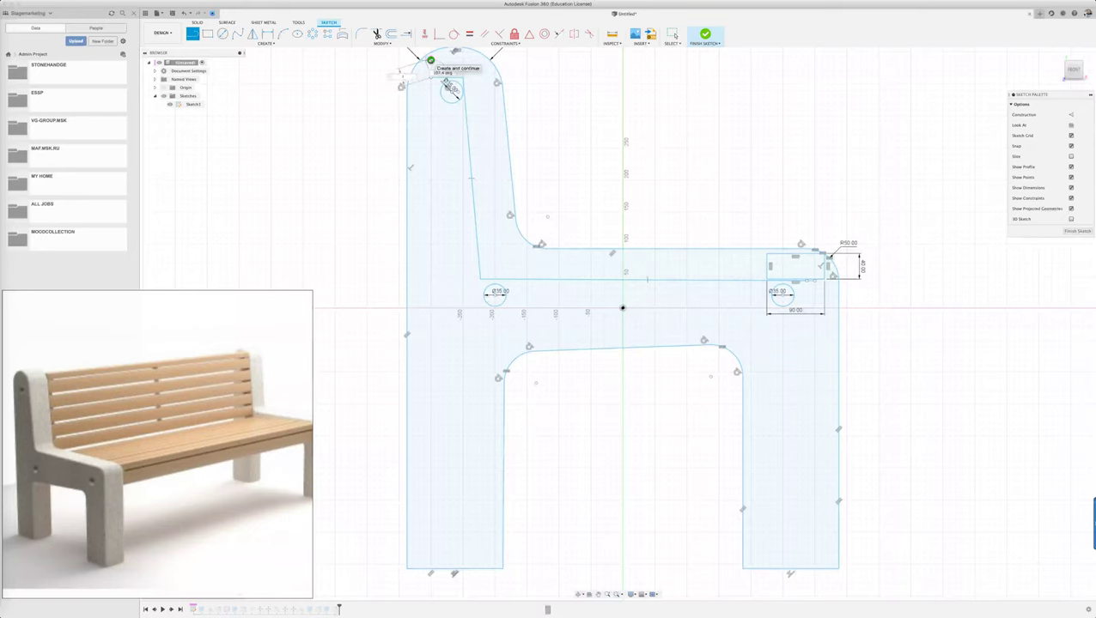
{"action": "left_click", "coordinate": [430, 60]}
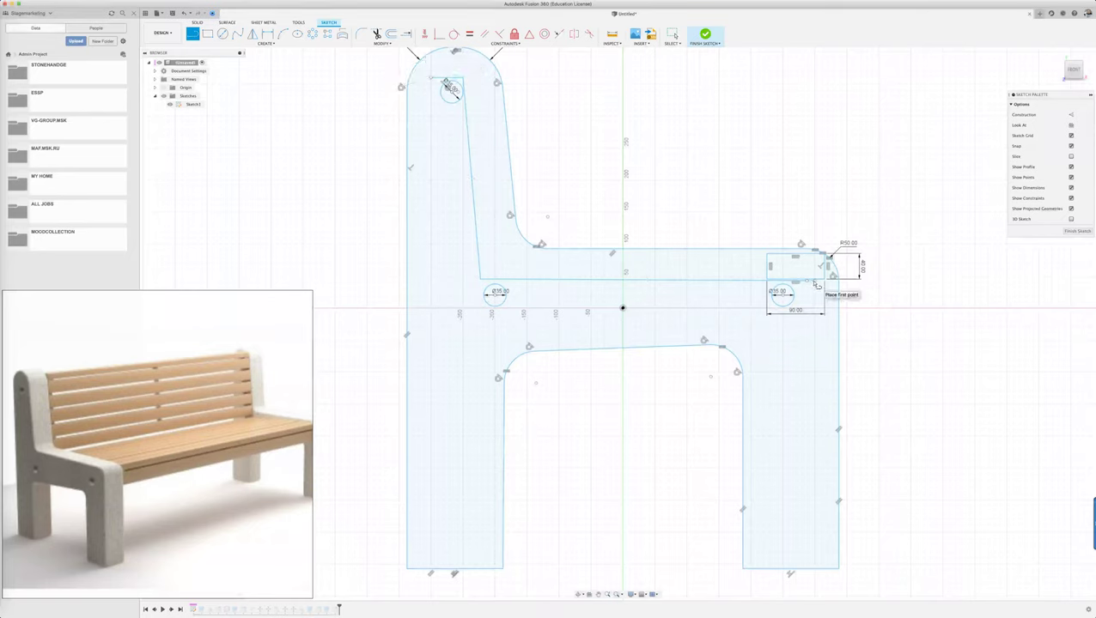
Step: Move the 90.00 dimension above the seat-end rectangle
{"action": "scroll", "coordinate": [817, 290], "scroll_direction": "up", "scroll_amount": 3}
{"action": "scroll", "coordinate": [816, 295], "scroll_direction": "up", "scroll_amount": 2}
{"action": "scroll", "coordinate": [817, 296], "scroll_direction": "up", "scroll_amount": 2}
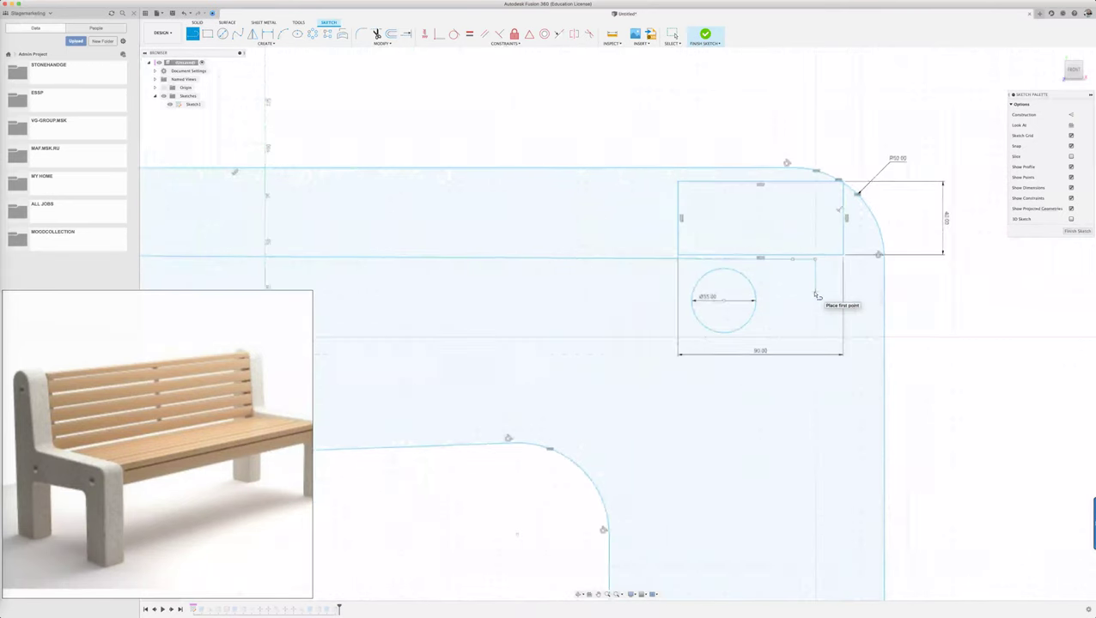
{"action": "scroll", "coordinate": [819, 298], "scroll_direction": "up", "scroll_amount": 2}
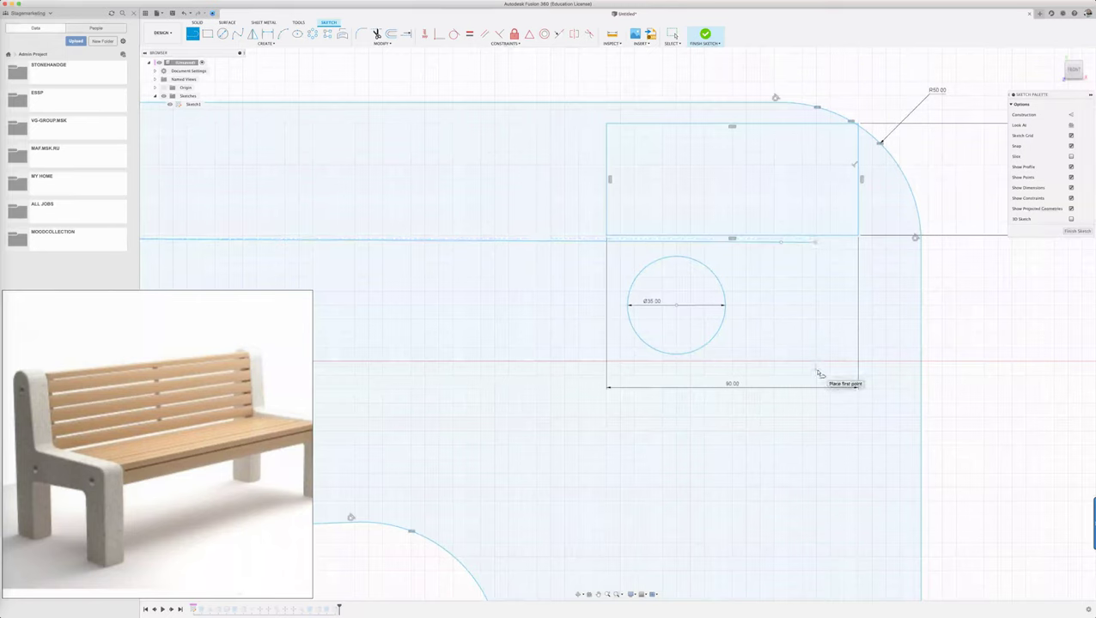
{"action": "key", "text": "Escape"}
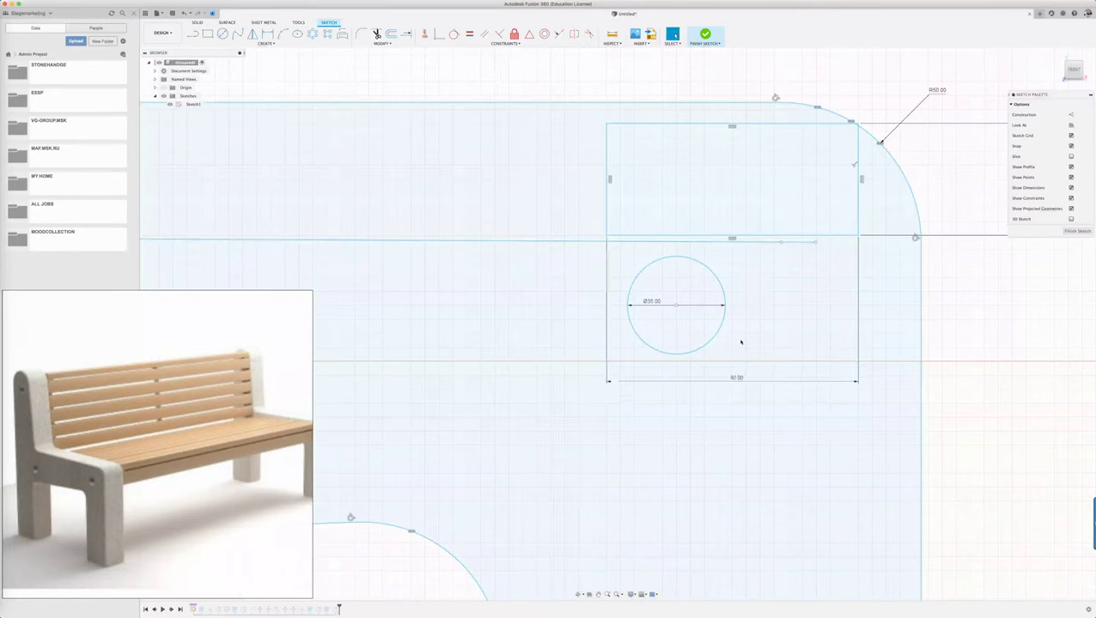
{"action": "left_click_drag", "start_coordinate": [737, 378], "coordinate": [783, 72]}
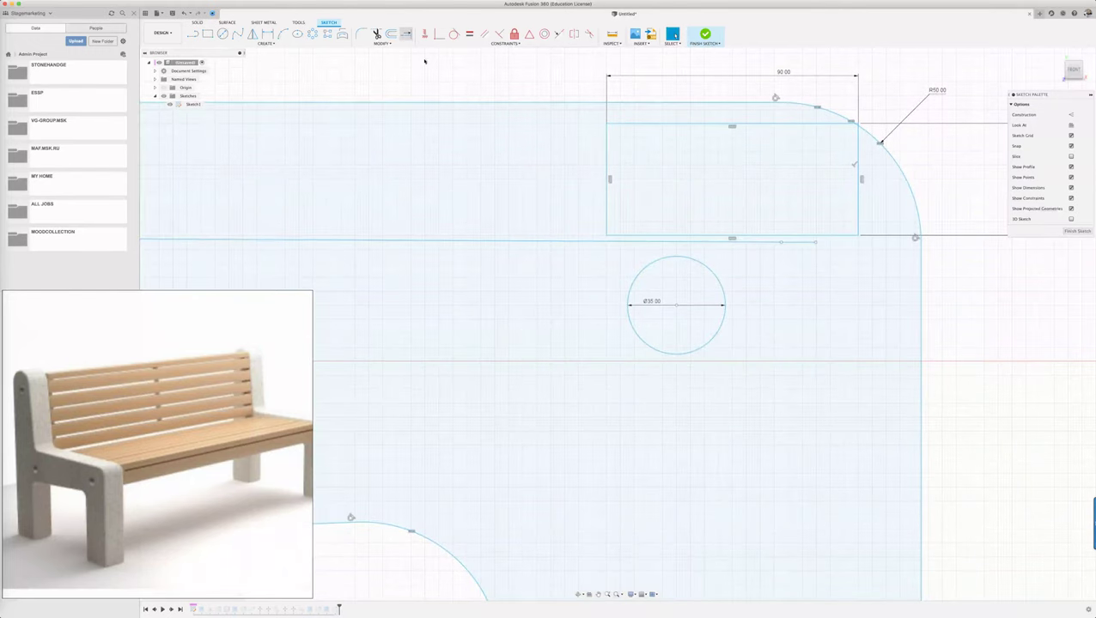
Step: Trim away the leftover horizontal line segment beneath the rectangle
{"action": "left_click", "coordinate": [406, 34]}
{"action": "left_click", "coordinate": [377, 36]}
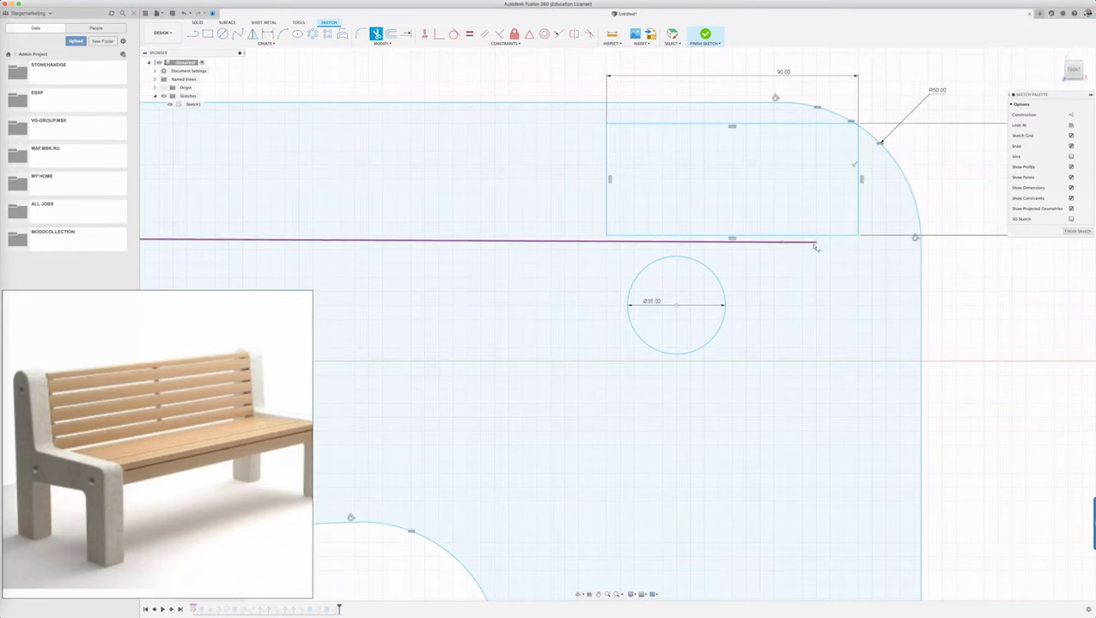
{"action": "left_click", "coordinate": [816, 247]}
{"action": "key", "text": "Escape"}
{"action": "scroll", "coordinate": [811, 276], "scroll_direction": "down", "scroll_amount": 4}
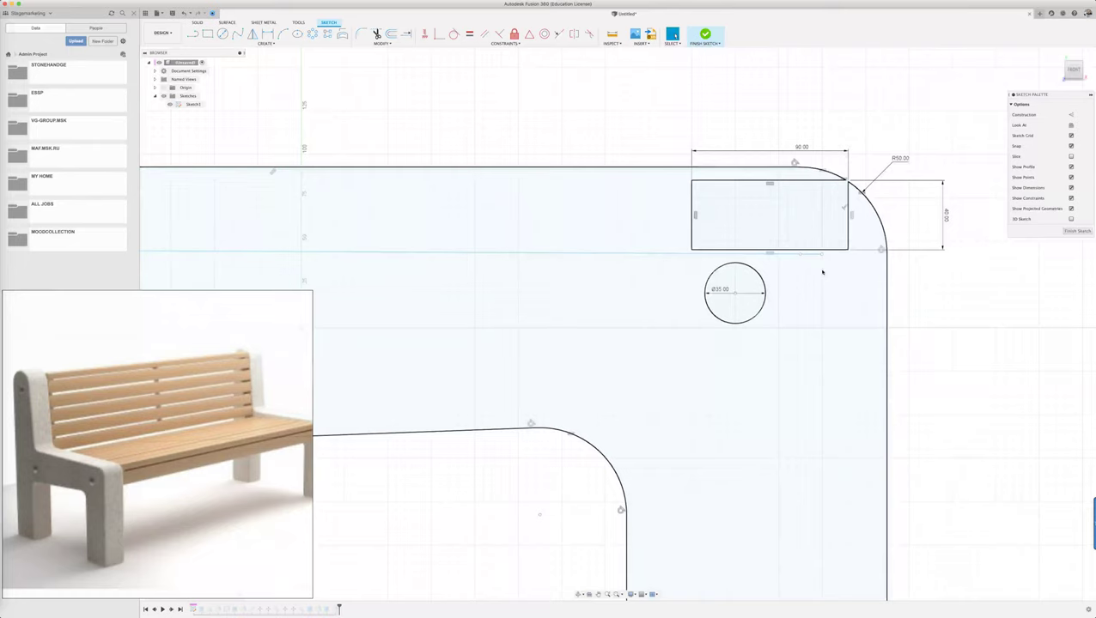
Step: Draw a short vertical line down from the seat line, positioned beside the front hole
{"action": "key", "text": "l"}
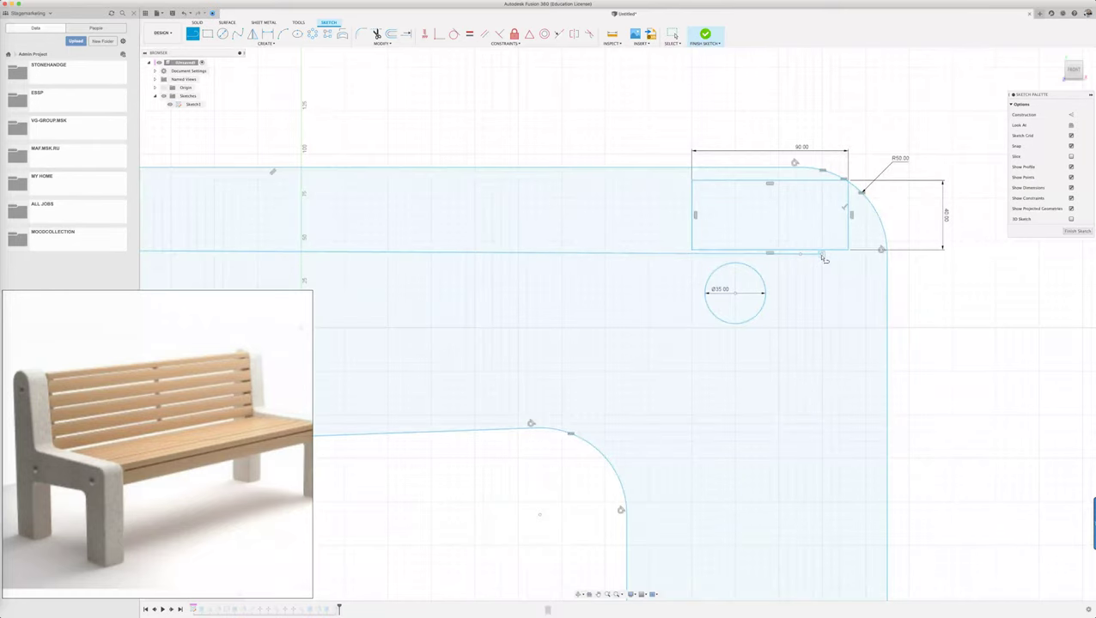
{"action": "left_click", "coordinate": [822, 254]}
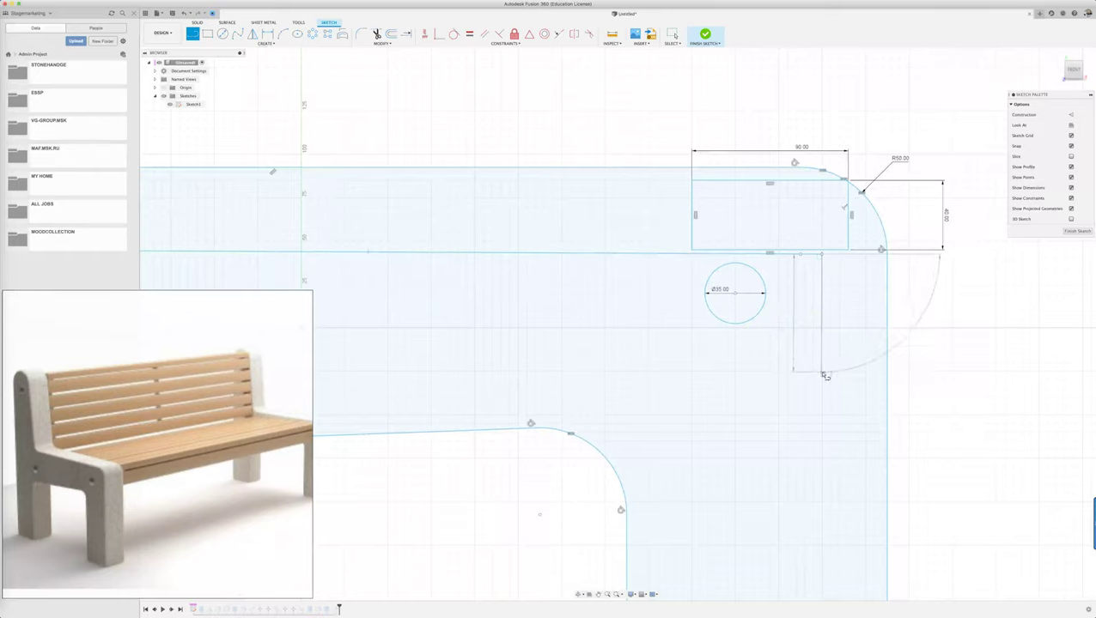
{"action": "left_click", "coordinate": [822, 373]}
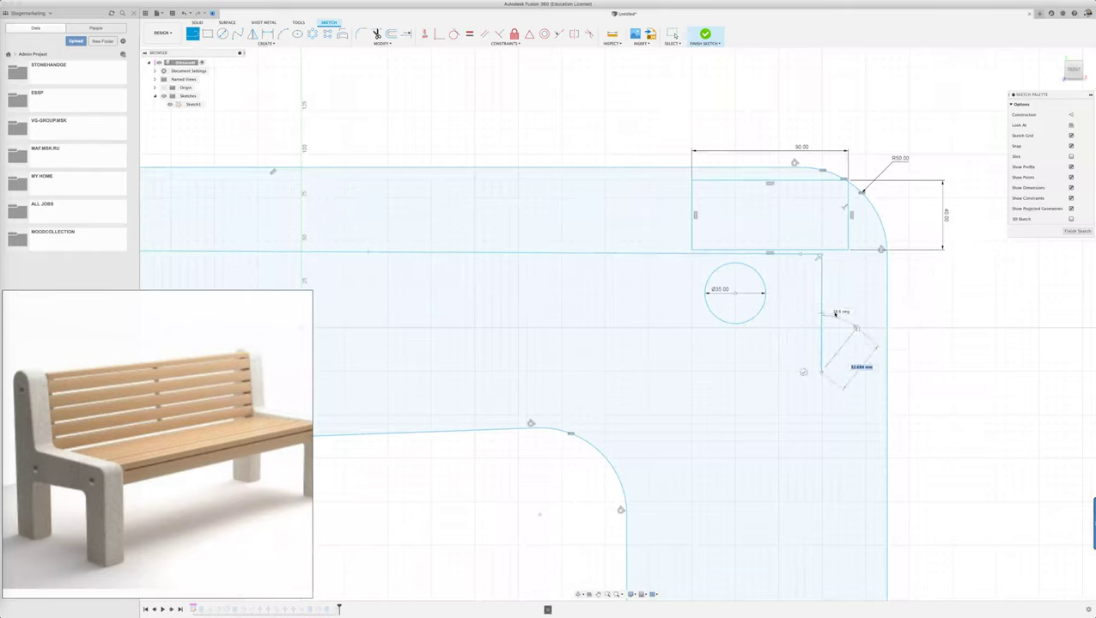
{"action": "key", "text": "Escape"}
{"action": "left_click_drag", "start_coordinate": [820, 302], "coordinate": [776, 302]}
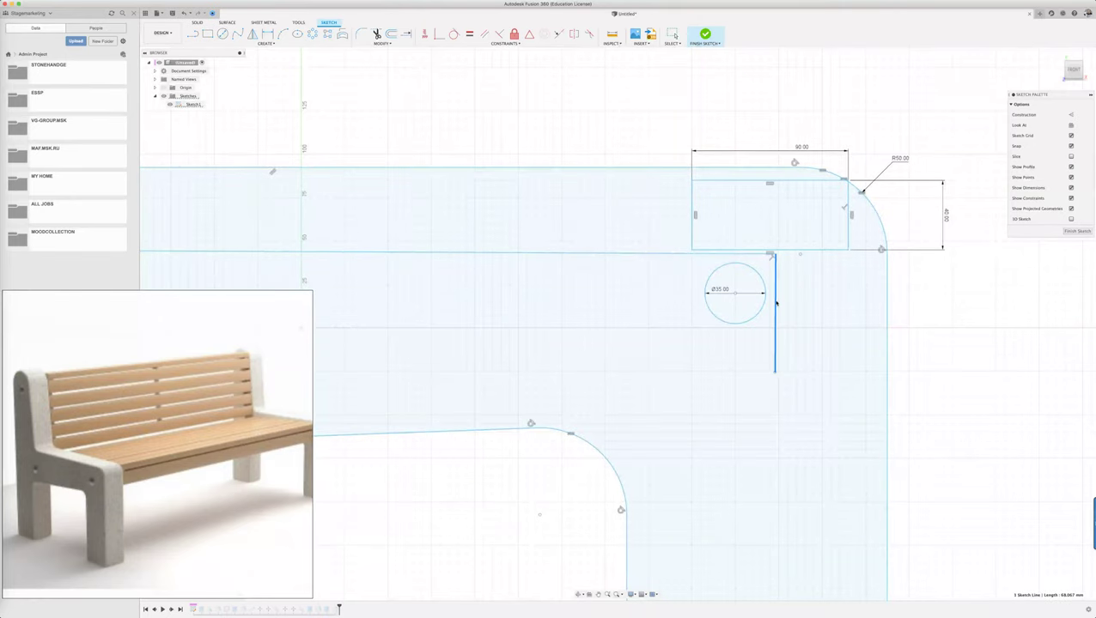
{"action": "left_click_drag", "start_coordinate": [776, 302], "coordinate": [779, 302]}
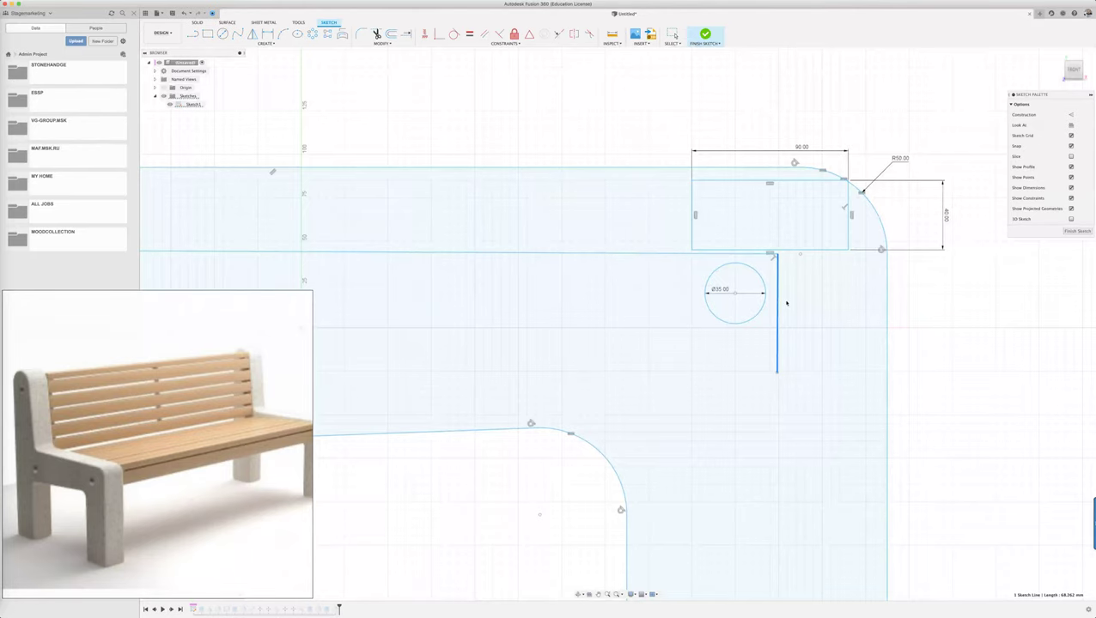
Step: Nudge the inclined back line slightly right and select the short top horizontal line
{"action": "scroll", "coordinate": [999, 308], "scroll_direction": "down", "scroll_amount": 2}
{"action": "scroll", "coordinate": [998, 307], "scroll_direction": "down", "scroll_amount": 2}
{"action": "scroll", "coordinate": [1001, 307], "scroll_direction": "down", "scroll_amount": 2}
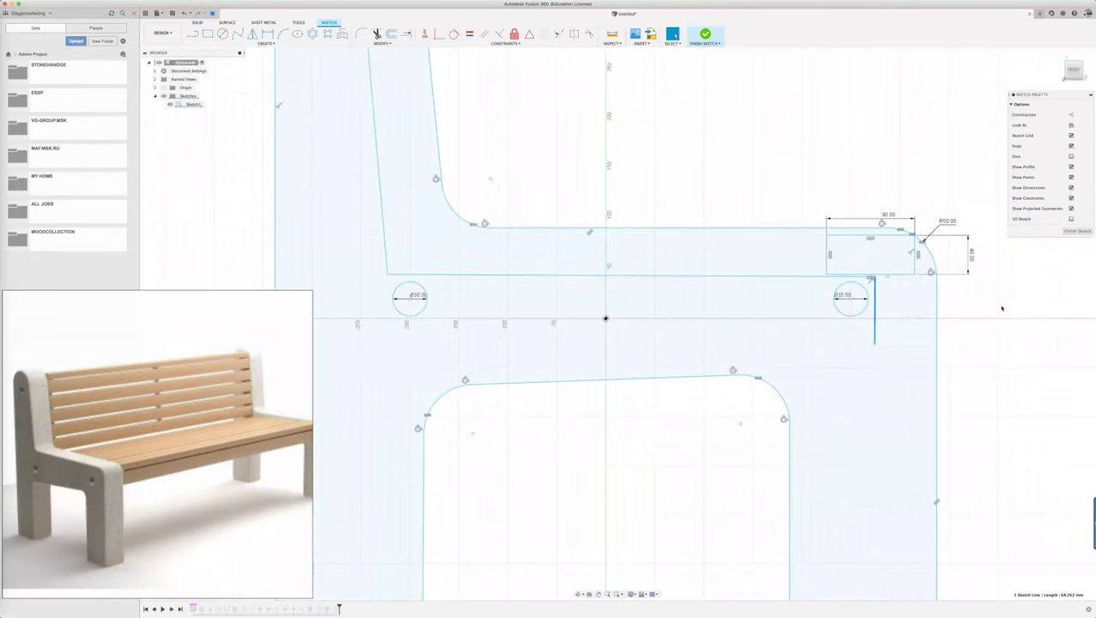
{"action": "scroll", "coordinate": [1001, 307], "scroll_direction": "down", "scroll_amount": 2}
{"action": "scroll", "coordinate": [997, 303], "scroll_direction": "down", "scroll_amount": 2}
{"action": "scroll", "coordinate": [404, 360], "scroll_direction": "down", "scroll_amount": 2}
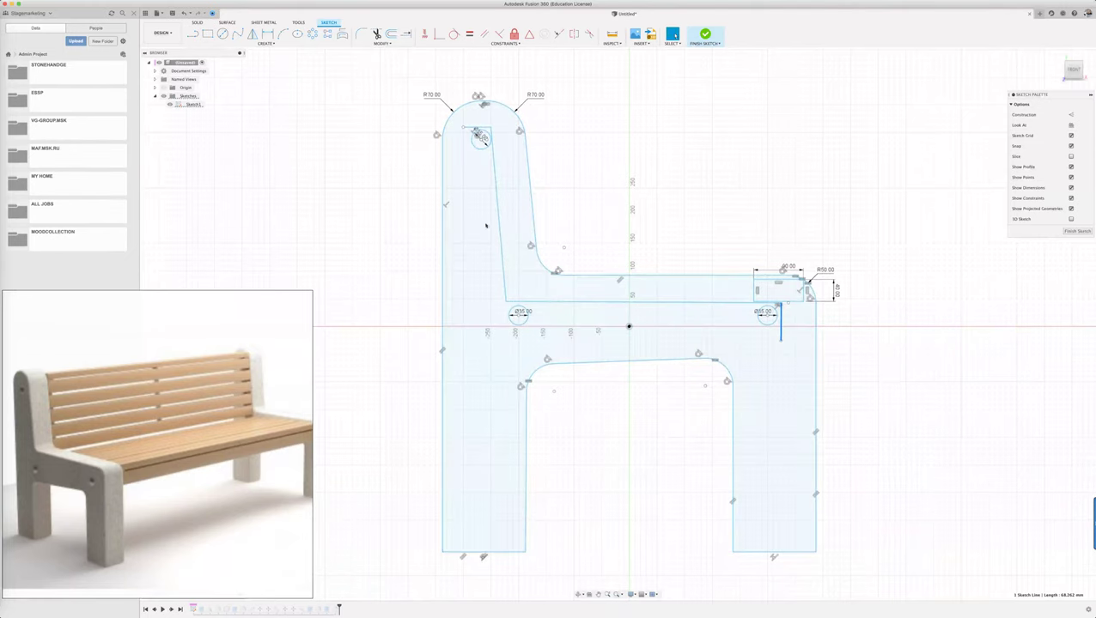
{"action": "left_click_drag", "start_coordinate": [499, 221], "coordinate": [503, 222]}
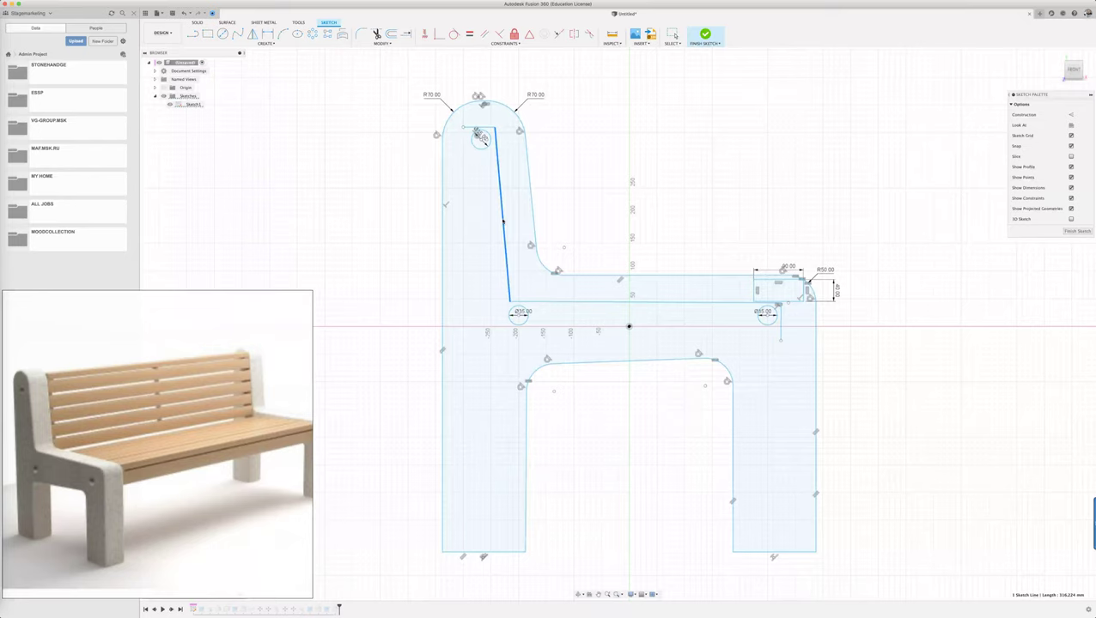
{"action": "left_click", "coordinate": [479, 128]}
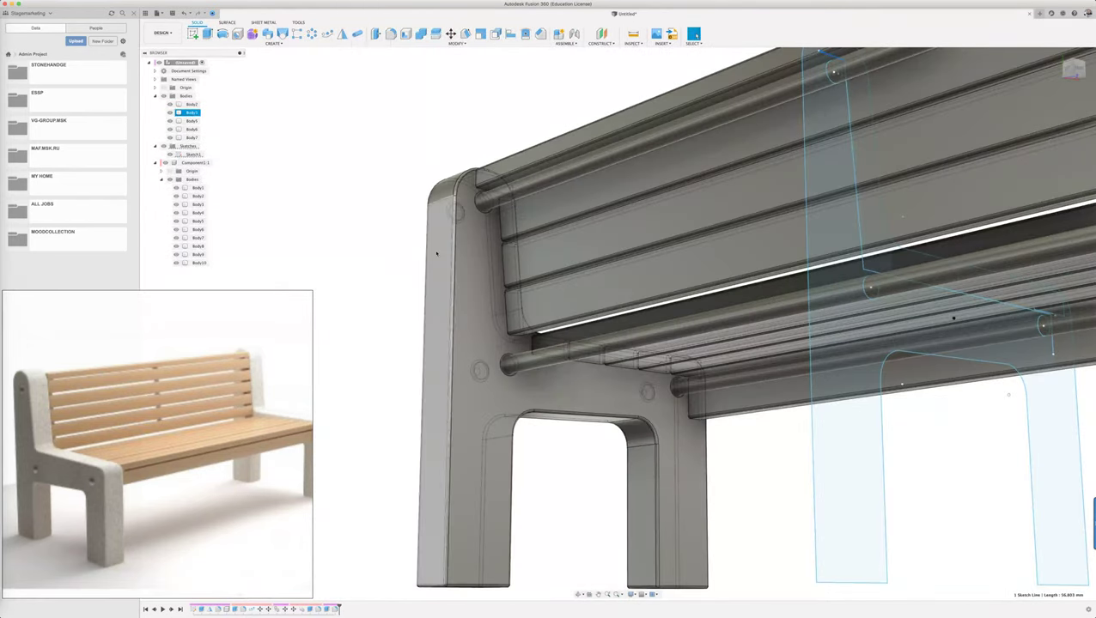
Step: View the sketch plane edge-on and move the backrest sketch line up onto the rail
{"action": "scroll", "coordinate": [601, 215], "scroll_direction": "up", "scroll_amount": 5}
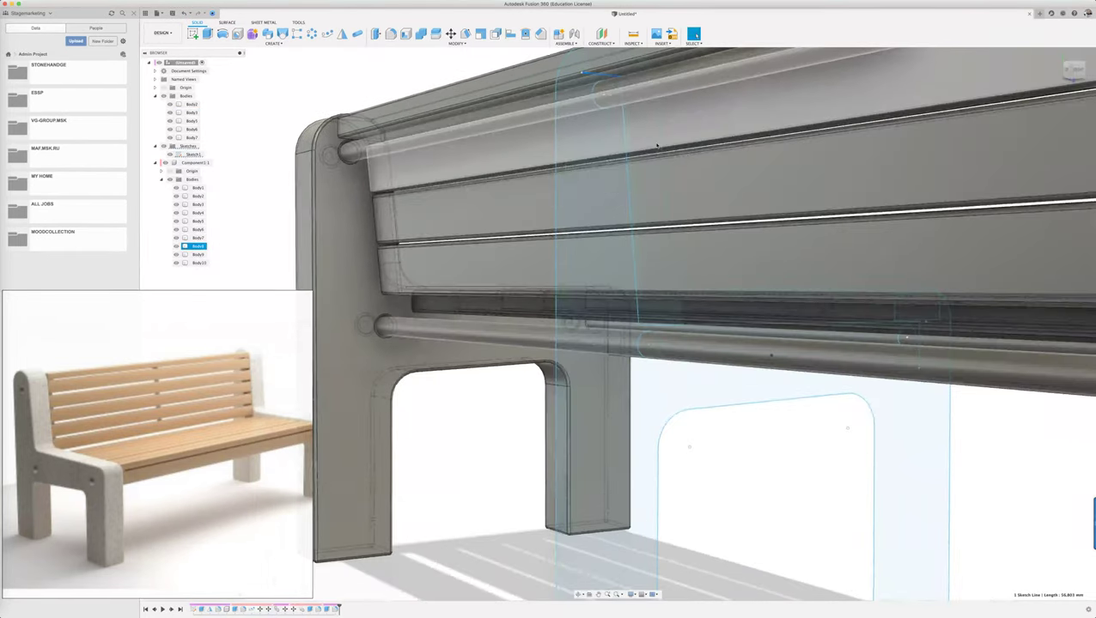
{"action": "scroll", "coordinate": [657, 146], "scroll_direction": "up", "scroll_amount": 3}
{"action": "middle_click_drag", "start_coordinate": [654, 148], "coordinate": [546, 151], "text": "shift"}
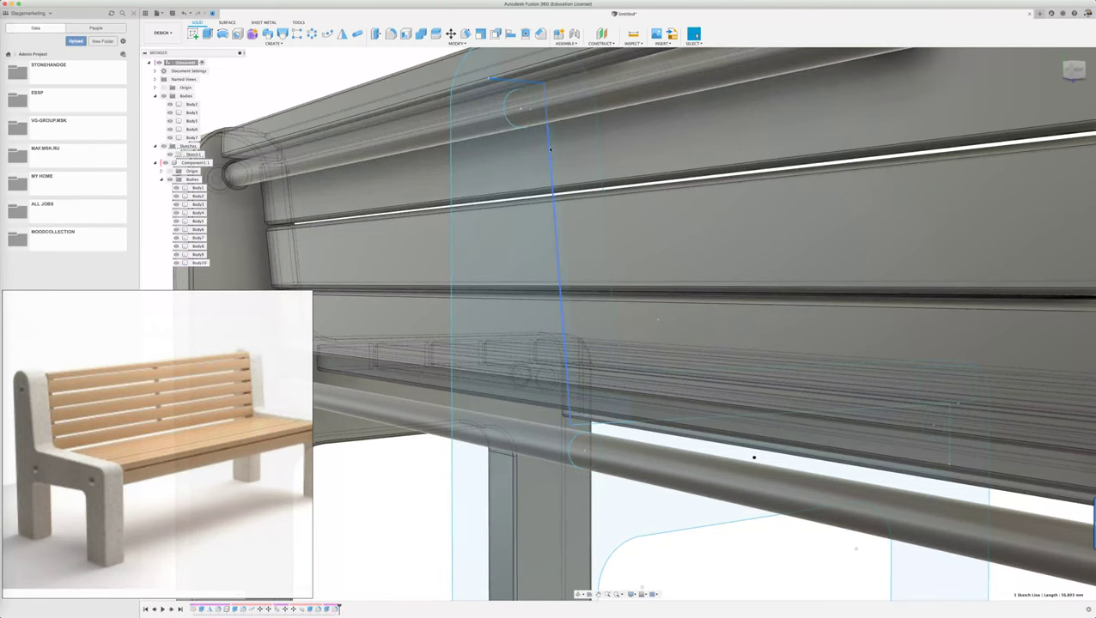
{"action": "left_click", "coordinate": [554, 149]}
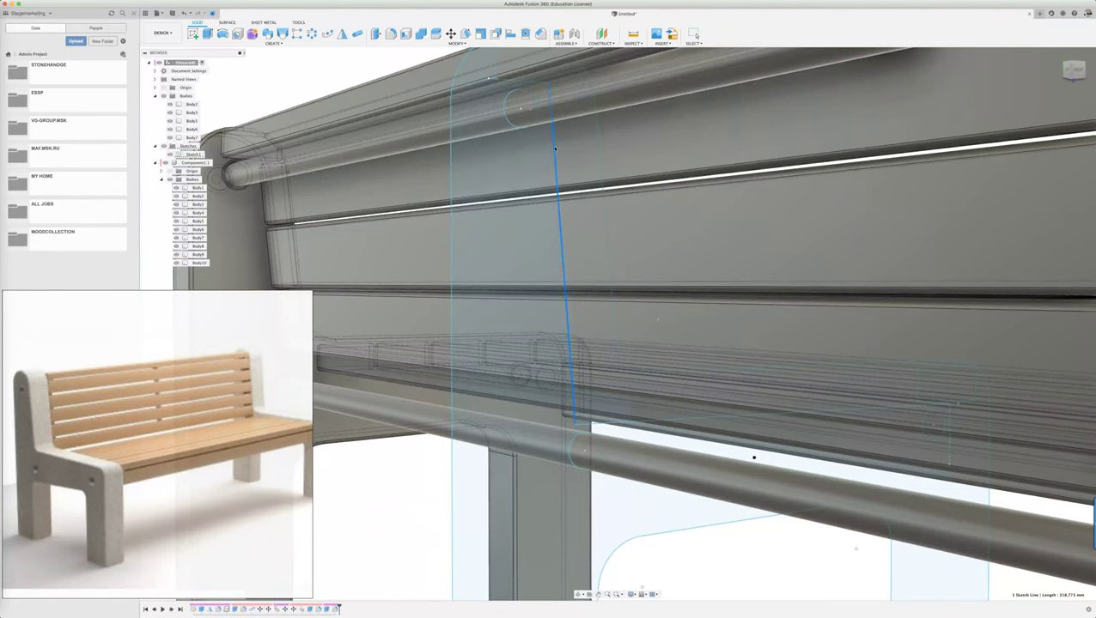
{"action": "middle_click_drag", "start_coordinate": [562, 360], "coordinate": [524, 298], "text": "shift"}
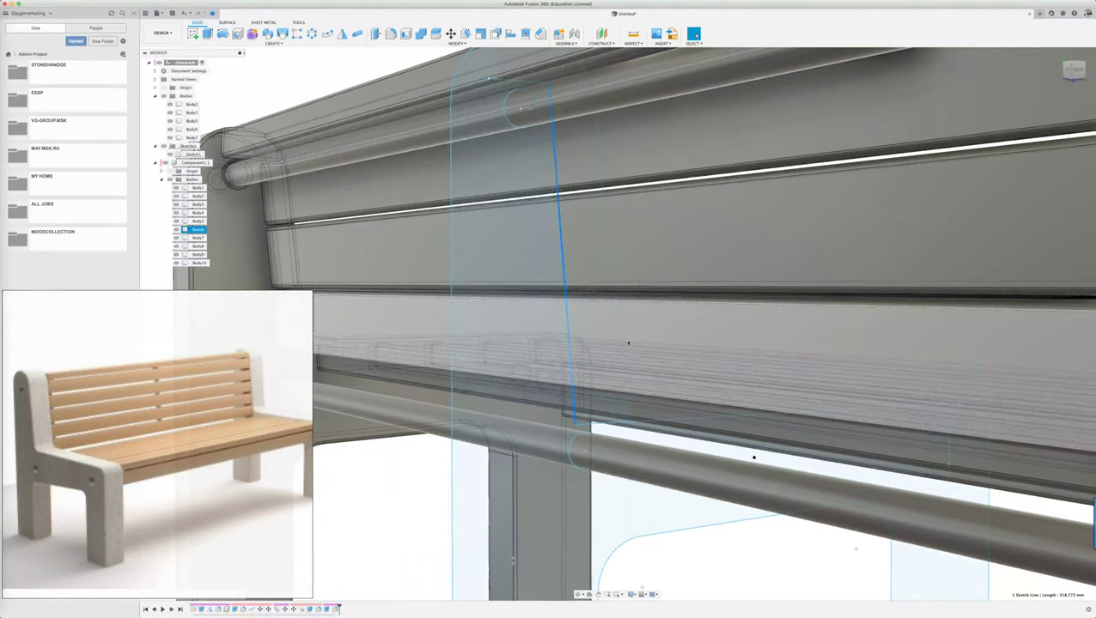
{"action": "scroll", "coordinate": [523, 298], "scroll_direction": "down", "scroll_amount": 3}
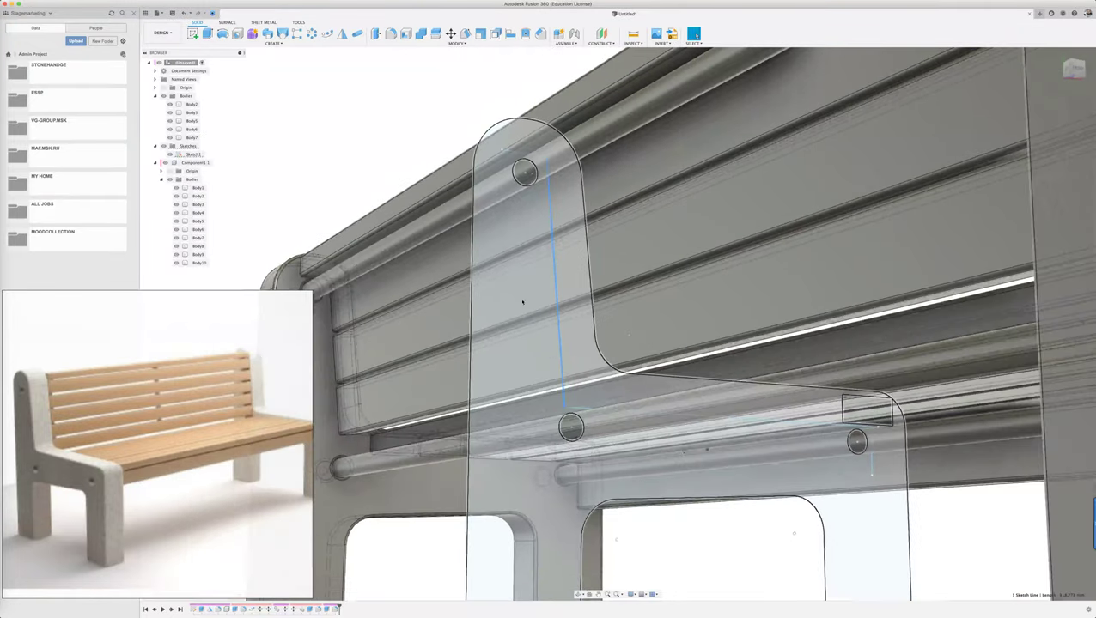
{"action": "scroll", "coordinate": [756, 444], "scroll_direction": "up", "scroll_amount": 4}
{"action": "scroll", "coordinate": [751, 430], "scroll_direction": "up", "scroll_amount": 2}
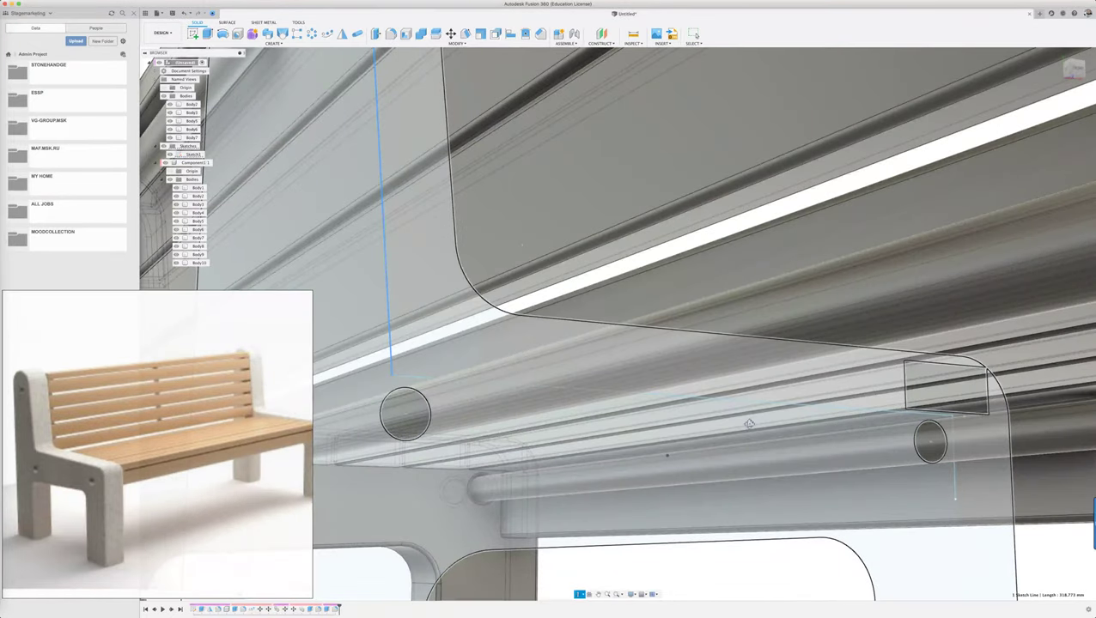
{"action": "scroll", "coordinate": [749, 425], "scroll_direction": "up", "scroll_amount": 2}
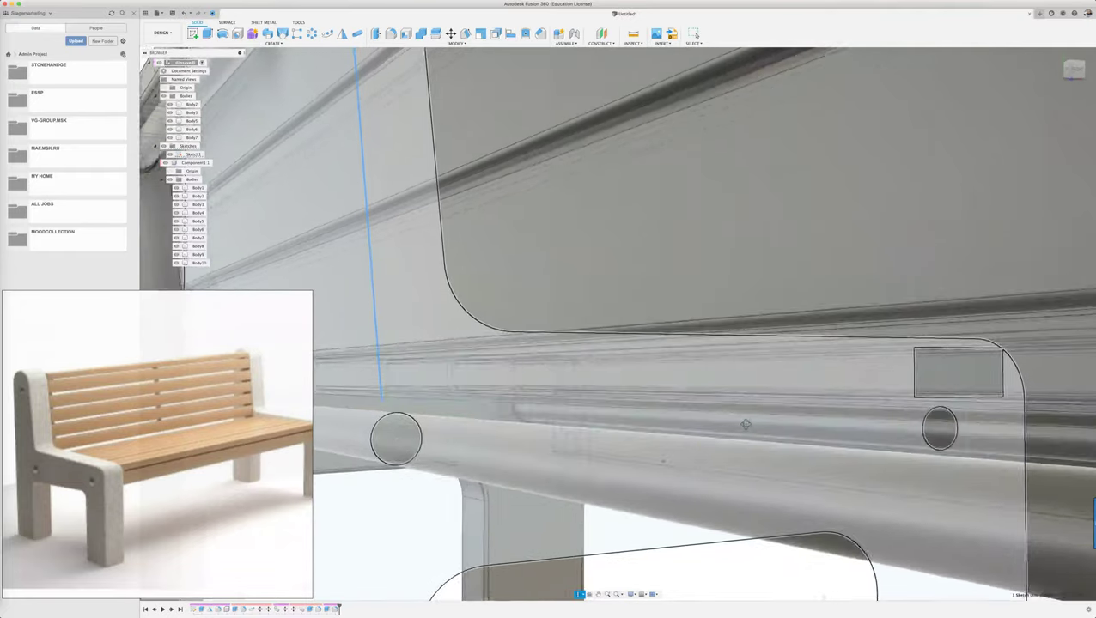
{"action": "scroll", "coordinate": [747, 422], "scroll_direction": "down", "scroll_amount": 1}
{"action": "scroll", "coordinate": [749, 423], "scroll_direction": "down", "scroll_amount": 1}
{"action": "scroll", "coordinate": [751, 424], "scroll_direction": "down", "scroll_amount": 1}
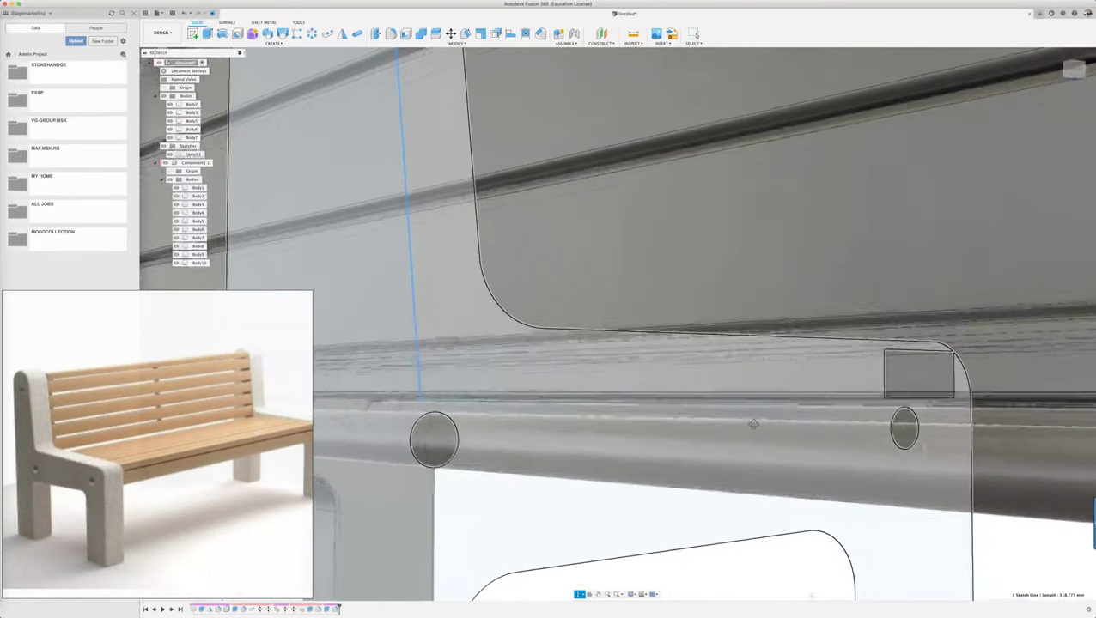
{"action": "scroll", "coordinate": [753, 424], "scroll_direction": "down", "scroll_amount": 1}
{"action": "mouse_move", "coordinate": [753, 425]}
{"action": "middle_mouse_down", "text": "shift"}
{"action": "mouse_move", "coordinate": [728, 444]}
{"action": "mouse_move", "coordinate": [817, 457]}
{"action": "mouse_move", "coordinate": [787, 422]}
{"action": "mouse_move", "coordinate": [694, 401]}
{"action": "middle_mouse_up", "text": "shift"}
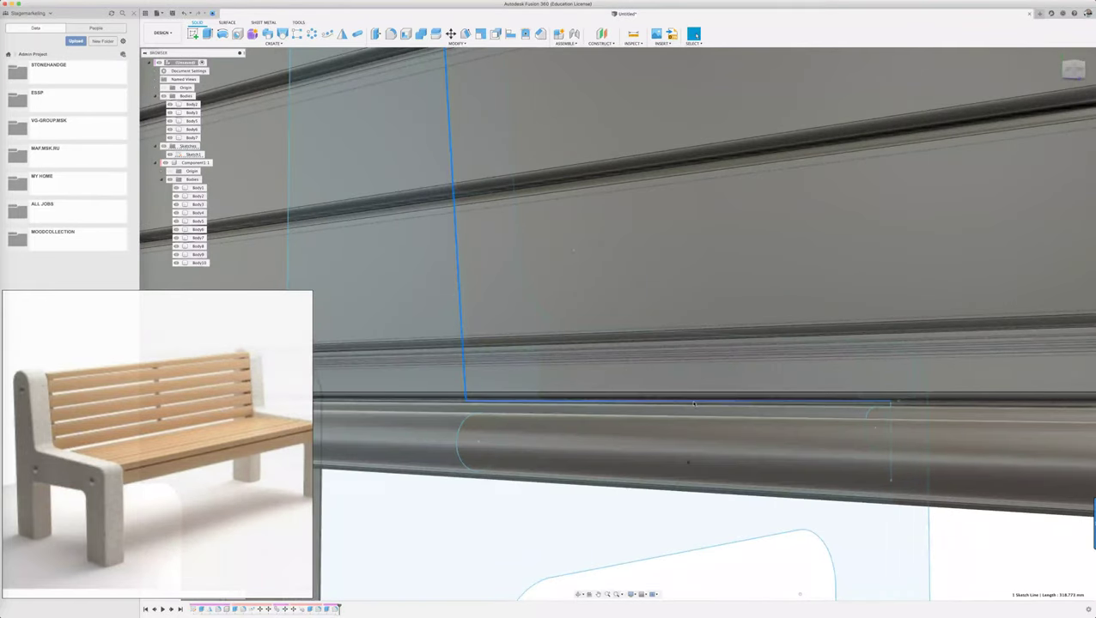
{"action": "mouse_move", "coordinate": [694, 401]}
{"action": "left_mouse_down"}
{"action": "mouse_move", "coordinate": [694, 360]}
{"action": "mouse_move", "coordinate": [694, 372]}
{"action": "left_mouse_up"}
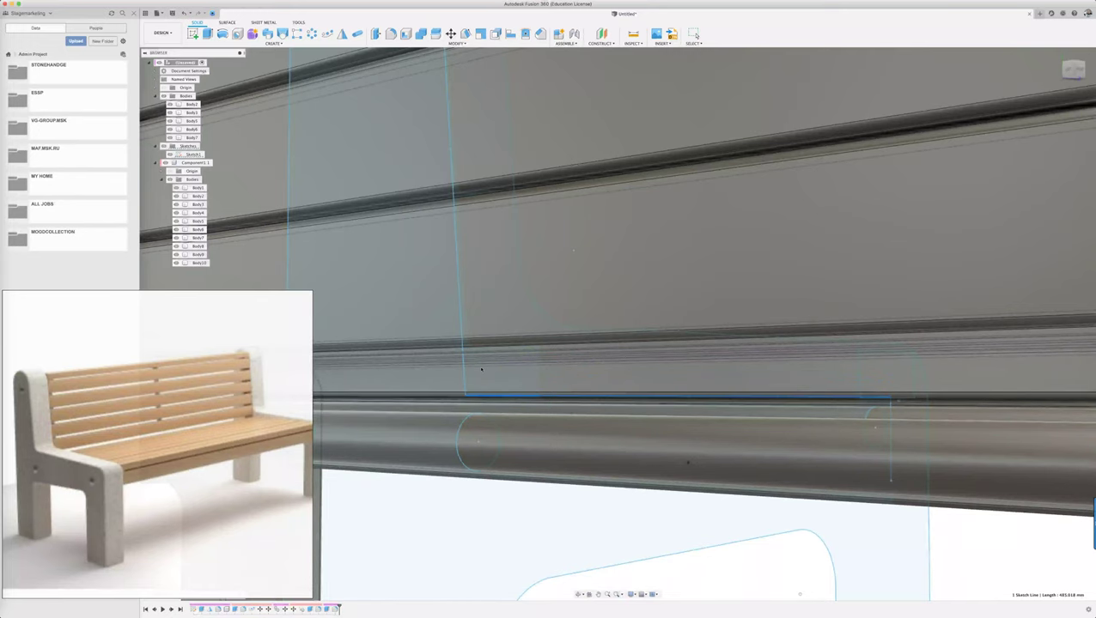
Step: Select the large bench-side body and view its leg panel from the FRONT
{"action": "scroll", "coordinate": [481, 370], "scroll_direction": "down", "scroll_amount": 3}
{"action": "scroll", "coordinate": [481, 369], "scroll_direction": "down", "scroll_amount": 3}
{"action": "mouse_move", "coordinate": [667, 486]}
{"action": "middle_mouse_down", "text": "shift"}
{"action": "mouse_move", "coordinate": [762, 501]}
{"action": "mouse_move", "coordinate": [728, 493]}
{"action": "mouse_move", "coordinate": [740, 492]}
{"action": "middle_mouse_up", "text": "shift"}
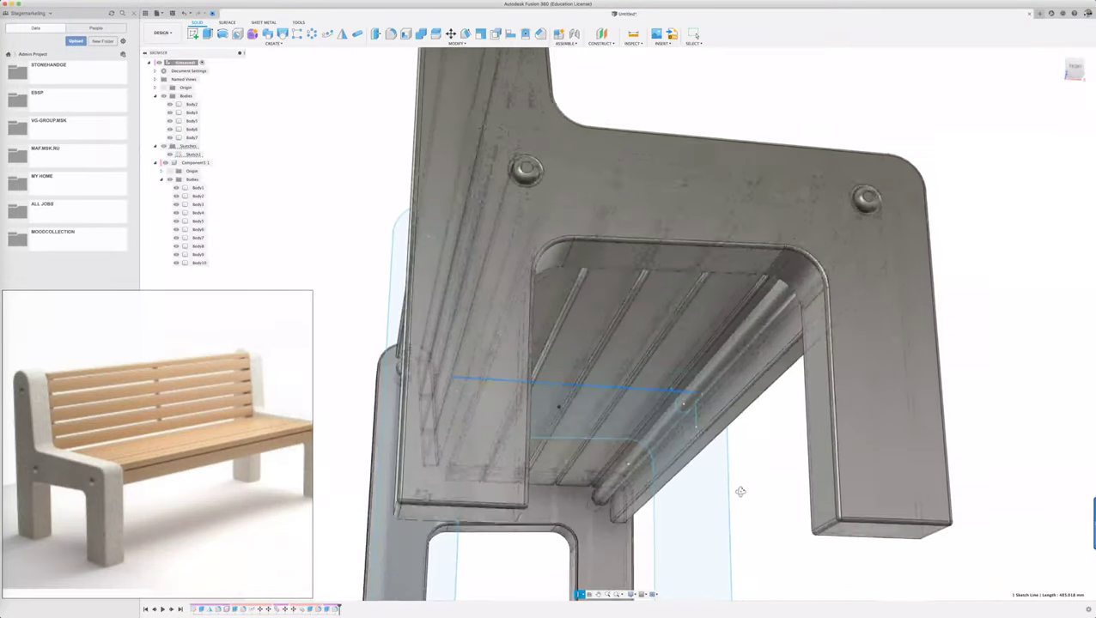
{"action": "scroll", "coordinate": [740, 491], "scroll_direction": "up", "scroll_amount": 2}
{"action": "scroll", "coordinate": [740, 491], "scroll_direction": "up", "scroll_amount": 2}
{"action": "scroll", "coordinate": [687, 438], "scroll_direction": "up", "scroll_amount": 3}
{"action": "scroll", "coordinate": [646, 395], "scroll_direction": "up", "scroll_amount": 3}
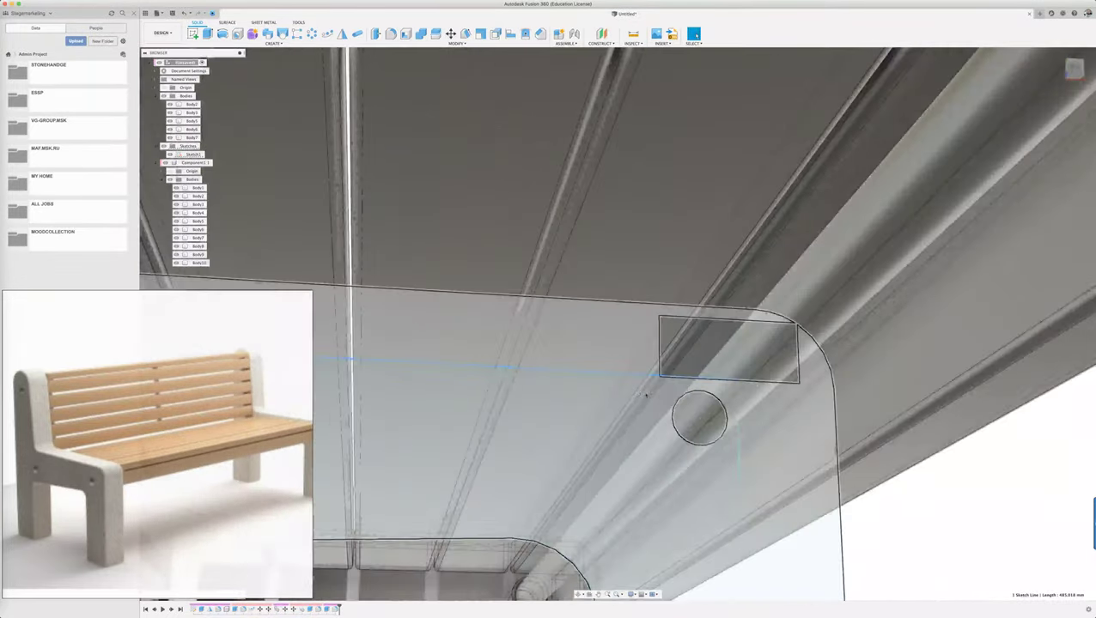
{"action": "scroll", "coordinate": [647, 395], "scroll_direction": "up", "scroll_amount": 3}
{"action": "scroll", "coordinate": [956, 499], "scroll_direction": "up", "scroll_amount": 2}
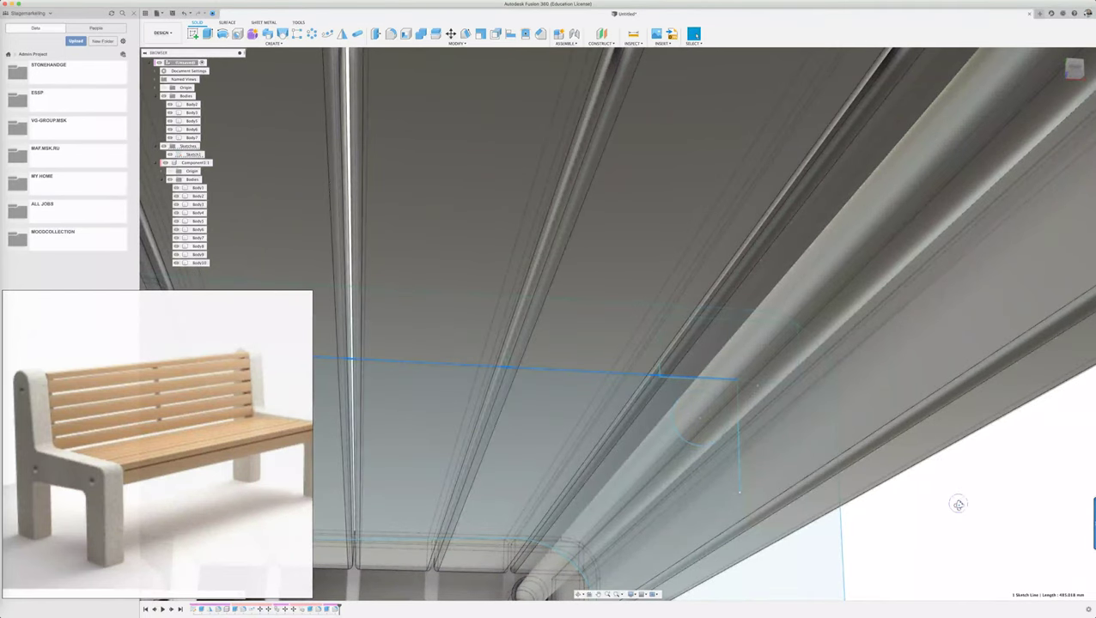
{"action": "scroll", "coordinate": [957, 504], "scroll_direction": "down", "scroll_amount": 3}
{"action": "scroll", "coordinate": [955, 507], "scroll_direction": "down", "scroll_amount": 2}
{"action": "scroll", "coordinate": [953, 509], "scroll_direction": "down", "scroll_amount": 2}
{"action": "scroll", "coordinate": [951, 510], "scroll_direction": "down", "scroll_amount": 2}
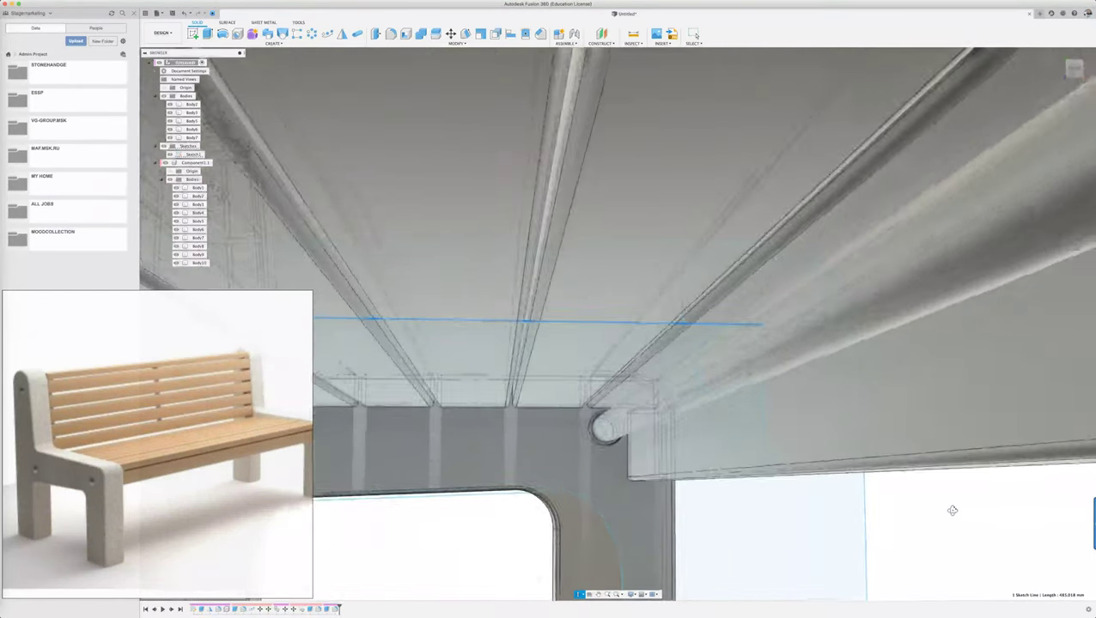
{"action": "scroll", "coordinate": [953, 510], "scroll_direction": "up", "scroll_amount": 2}
{"action": "scroll", "coordinate": [951, 511], "scroll_direction": "up", "scroll_amount": 2}
{"action": "scroll", "coordinate": [939, 511], "scroll_direction": "up", "scroll_amount": 2}
{"action": "scroll", "coordinate": [1028, 281], "scroll_direction": "up", "scroll_amount": 2}
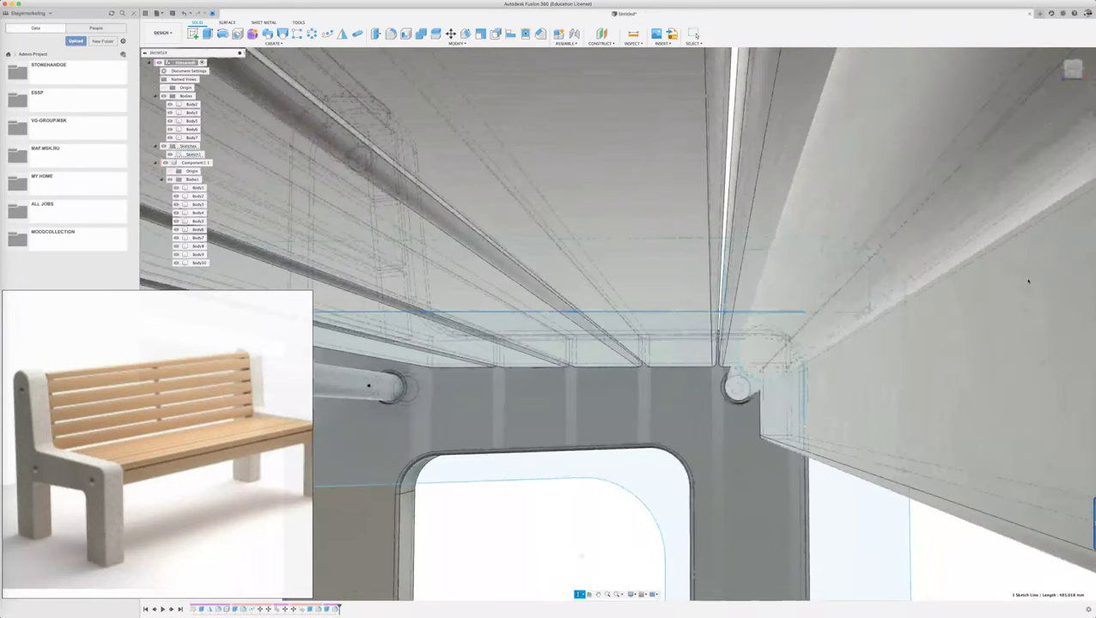
{"action": "left_click", "coordinate": [1028, 281]}
{"action": "left_click", "coordinate": [1072, 71]}
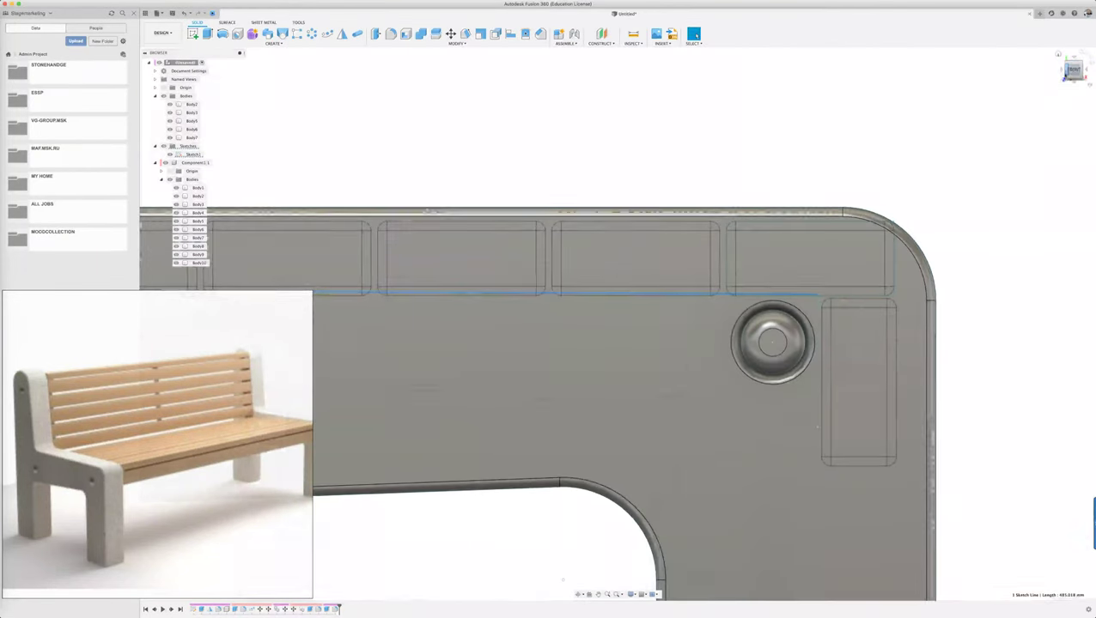
{"action": "scroll", "coordinate": [945, 284], "scroll_direction": "down", "scroll_amount": 3}
{"action": "scroll", "coordinate": [944, 284], "scroll_direction": "down", "scroll_amount": 2}
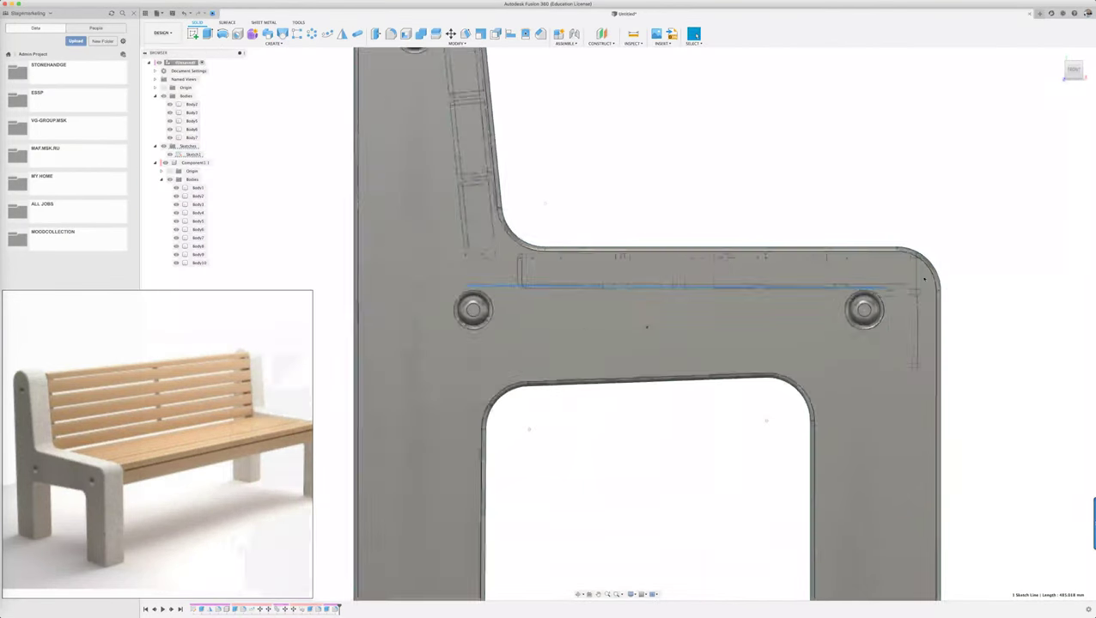
{"action": "left_click_drag", "start_coordinate": [677, 289], "coordinate": [677, 292]}
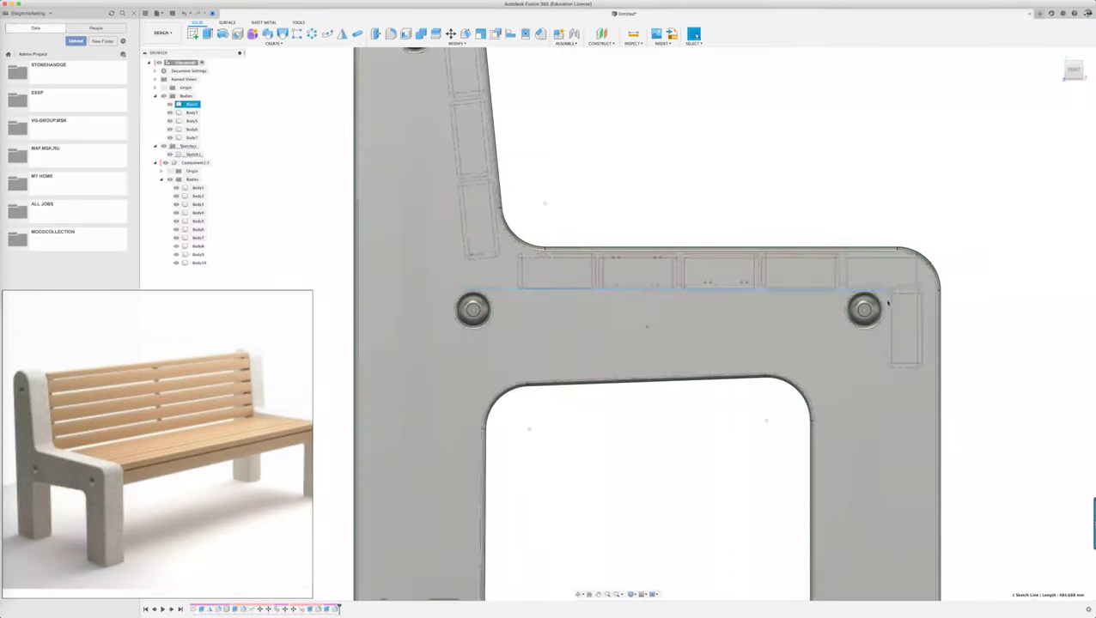
{"action": "left_click", "coordinate": [887, 300]}
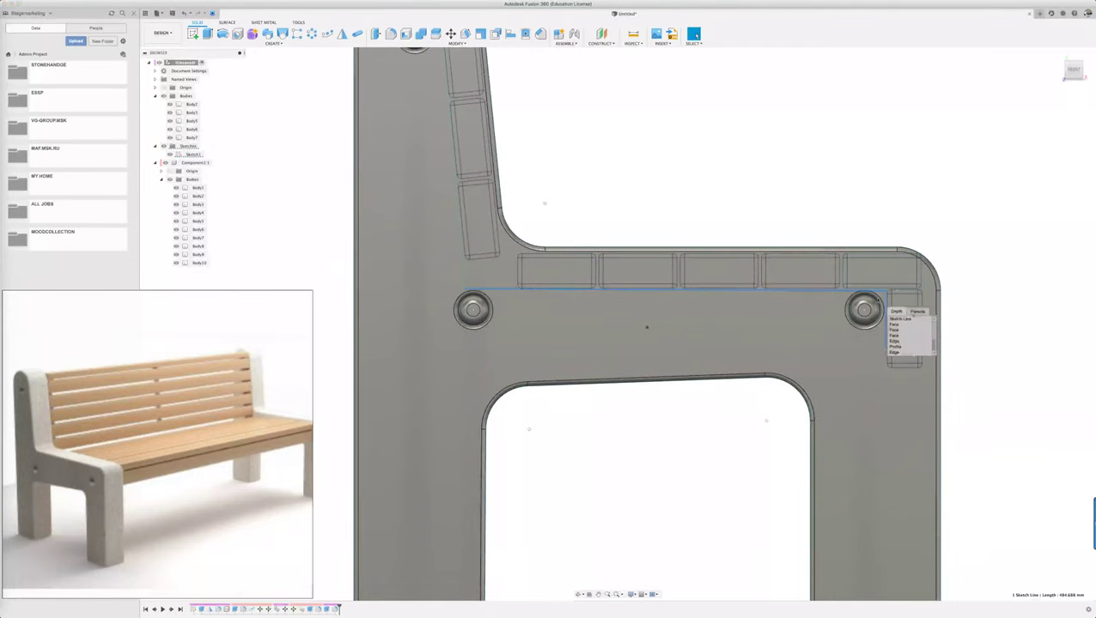
{"action": "left_click", "coordinate": [961, 305]}
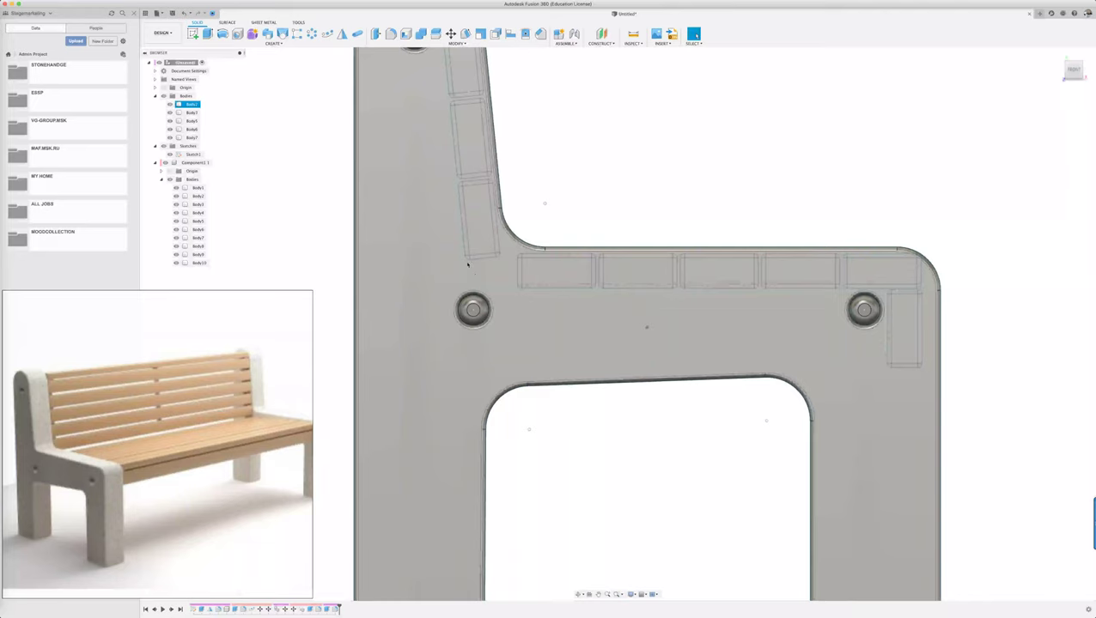
{"action": "scroll", "coordinate": [468, 265], "scroll_direction": "down", "scroll_amount": 3}
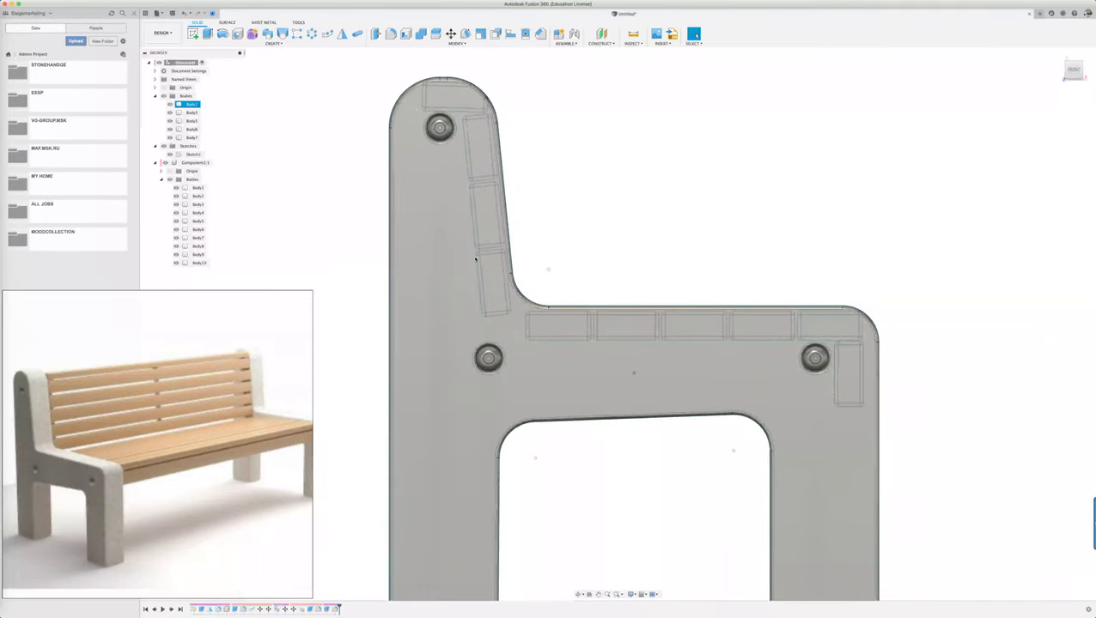
{"action": "left_click", "coordinate": [475, 258]}
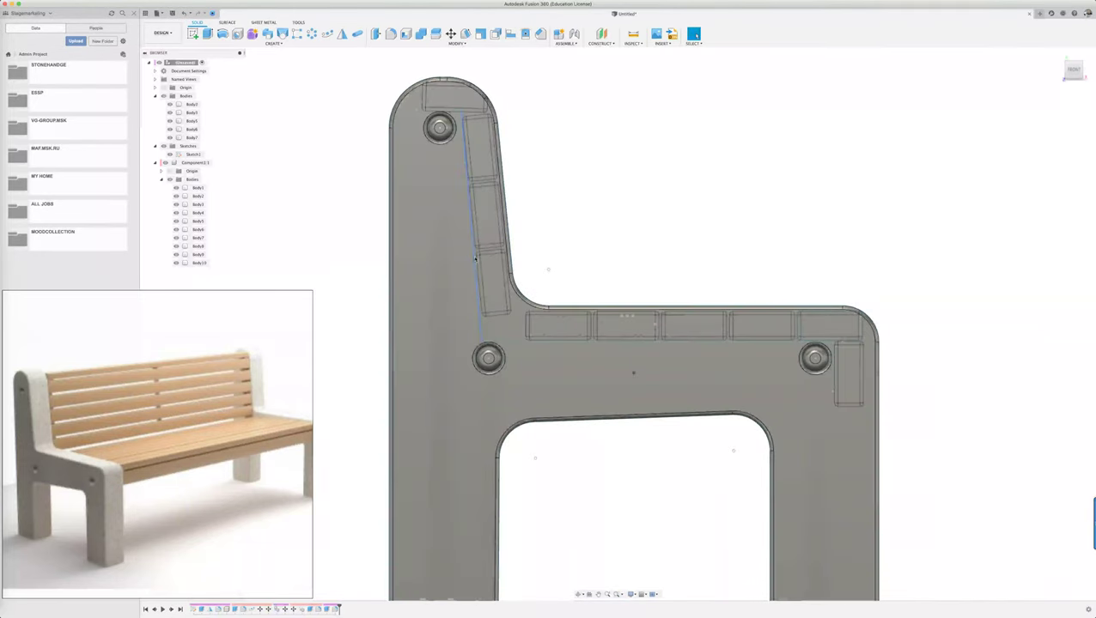
{"action": "left_click", "coordinate": [445, 103]}
{"action": "scroll", "coordinate": [446, 102], "scroll_direction": "up", "scroll_amount": 2}
{"action": "scroll", "coordinate": [448, 100], "scroll_direction": "up", "scroll_amount": 2}
{"action": "scroll", "coordinate": [451, 98], "scroll_direction": "up", "scroll_amount": 1}
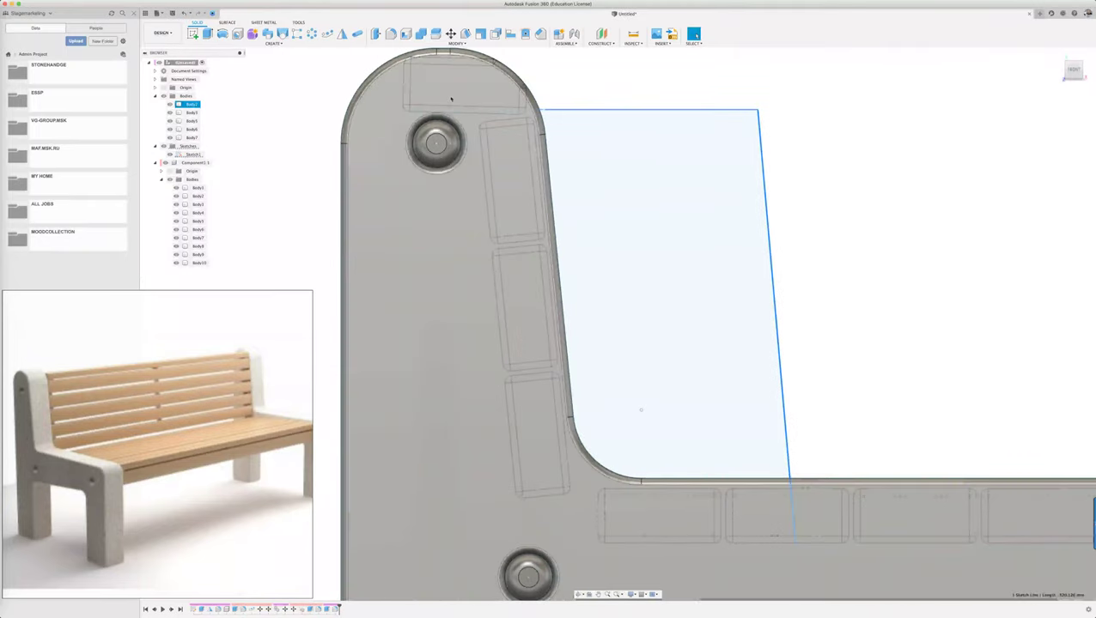
{"action": "key", "text": "Escape"}
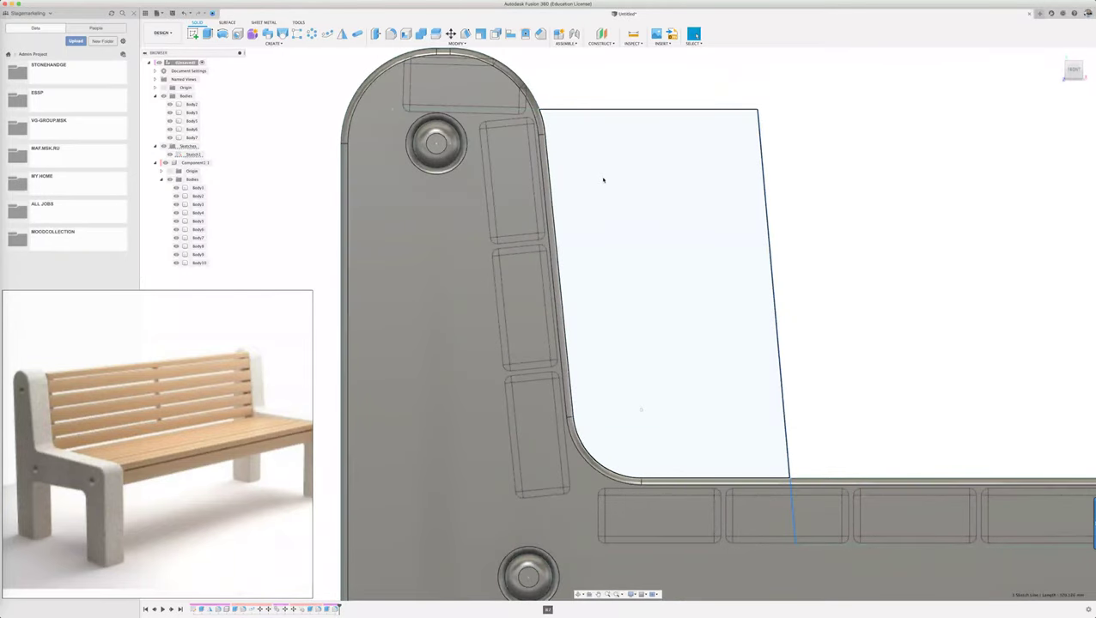
{"action": "left_click", "coordinate": [470, 119]}
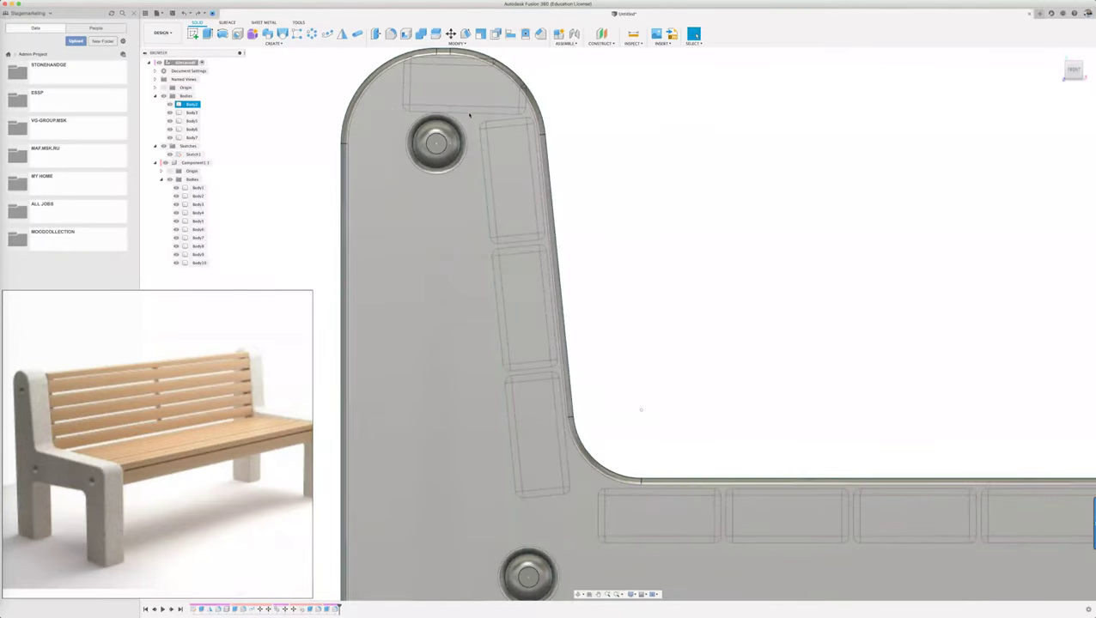
{"action": "key", "text": "Escape"}
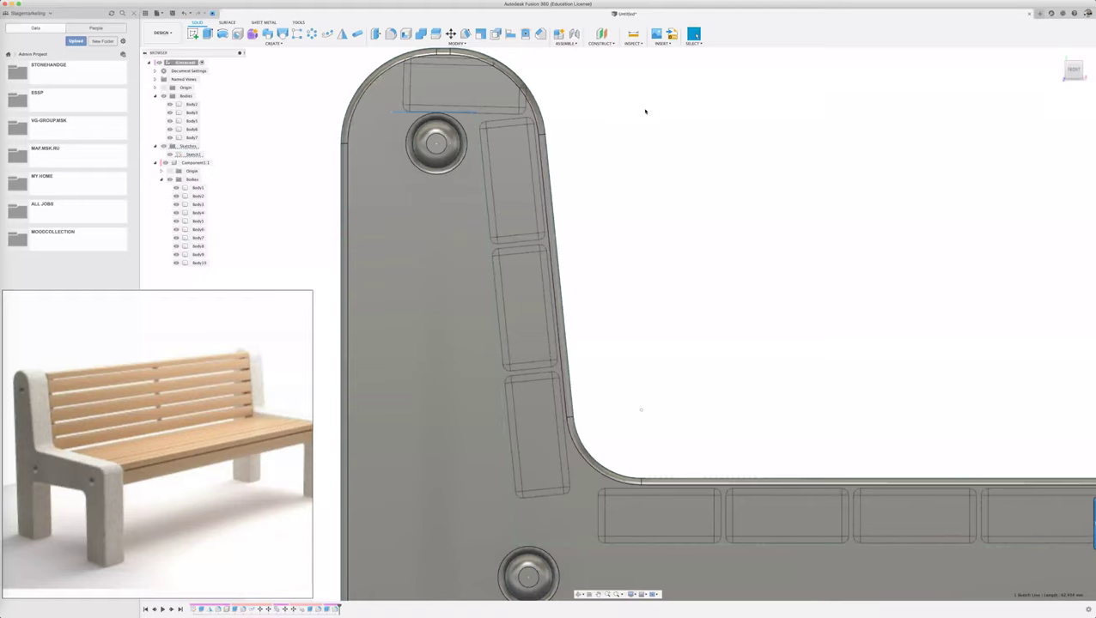
{"action": "left_click", "coordinate": [462, 162]}
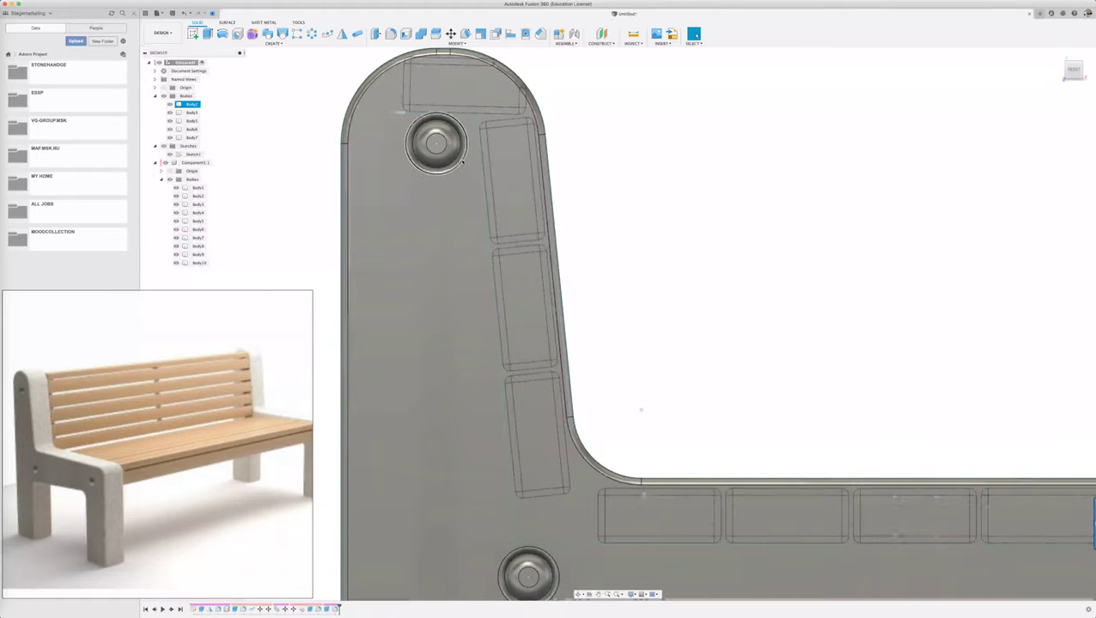
{"action": "key", "text": "Escape"}
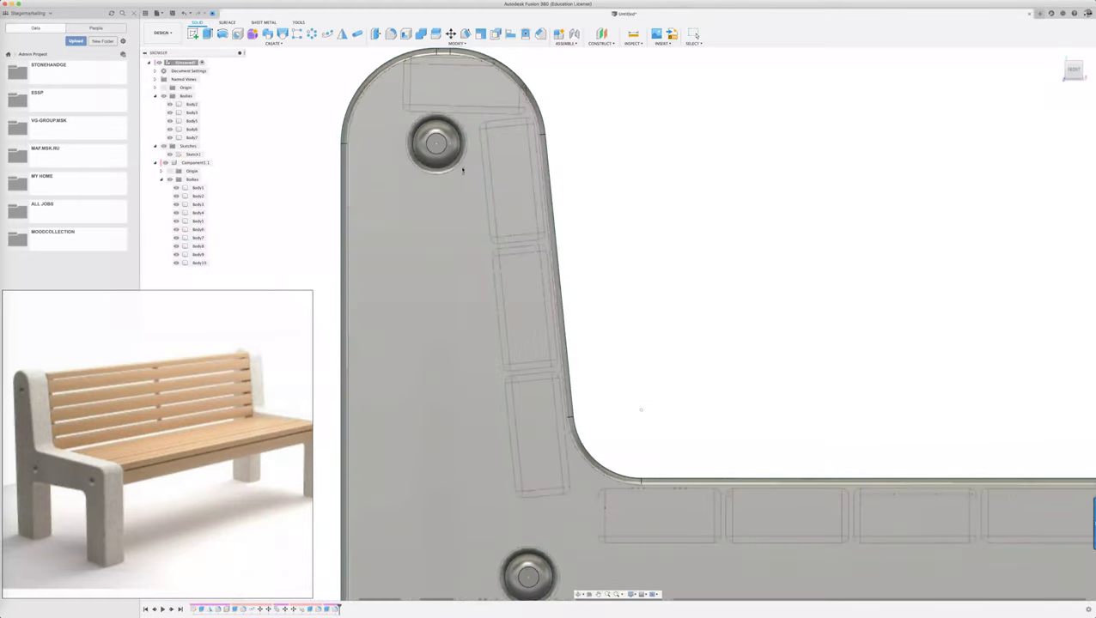
{"action": "left_click", "coordinate": [460, 171]}
{"action": "key", "text": "Escape"}
{"action": "left_click", "coordinate": [449, 173]}
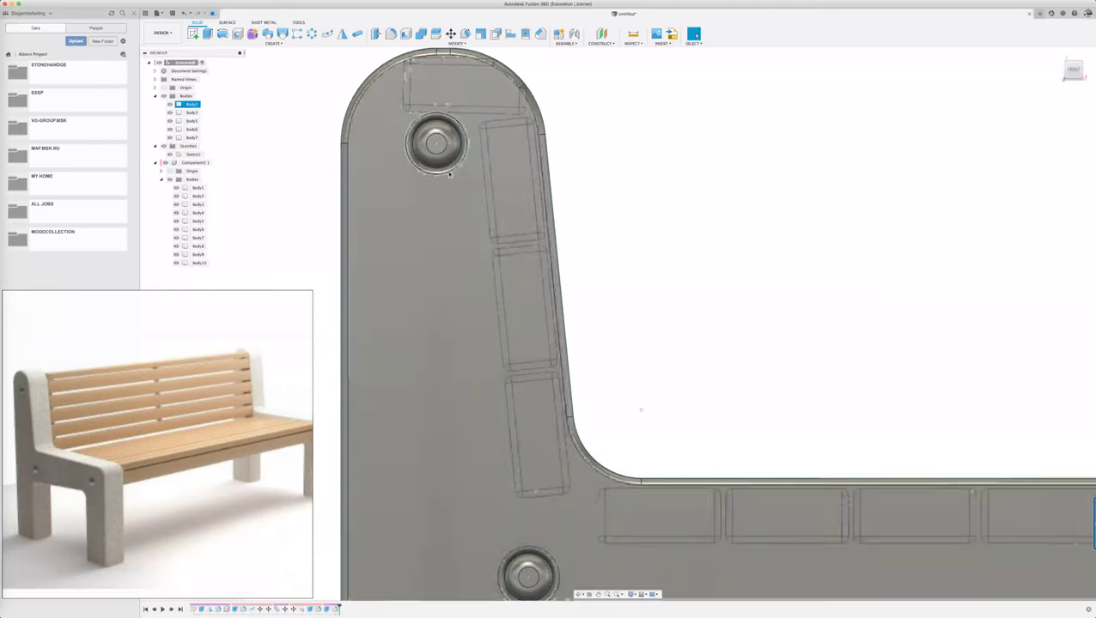
{"action": "key", "text": "Escape"}
{"action": "left_click", "coordinate": [451, 175]}
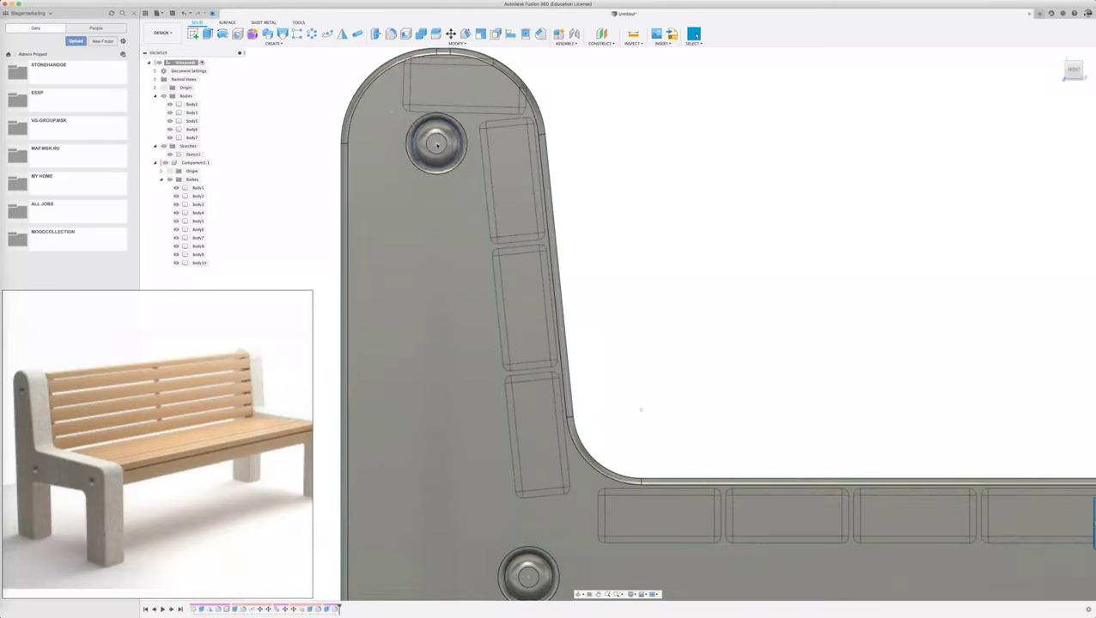
{"action": "key", "text": "Escape"}
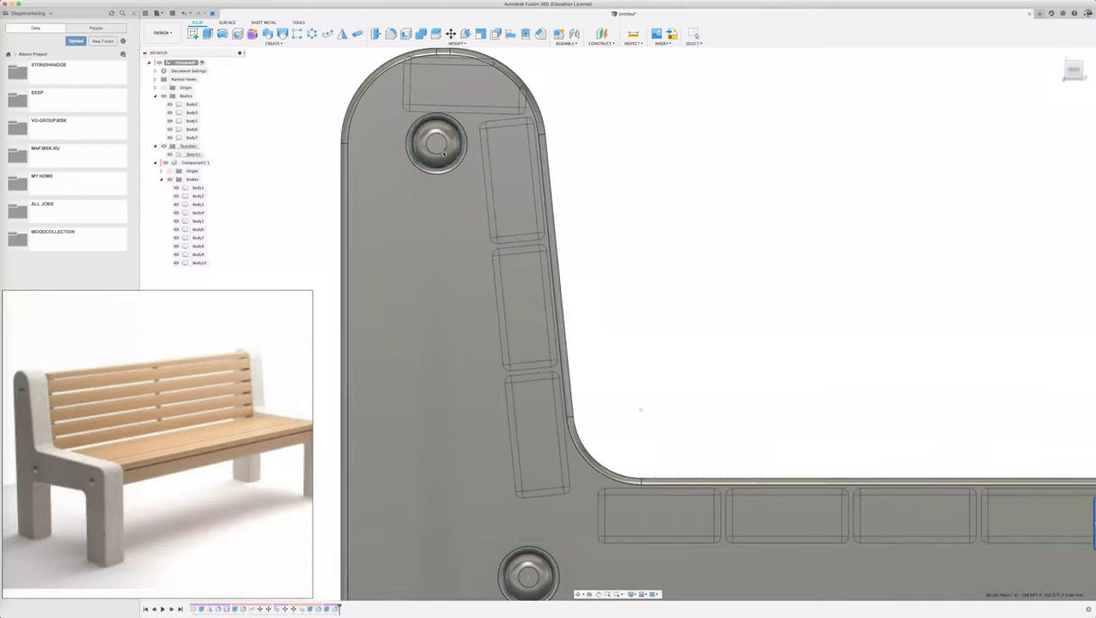
{"action": "left_click", "coordinate": [442, 152]}
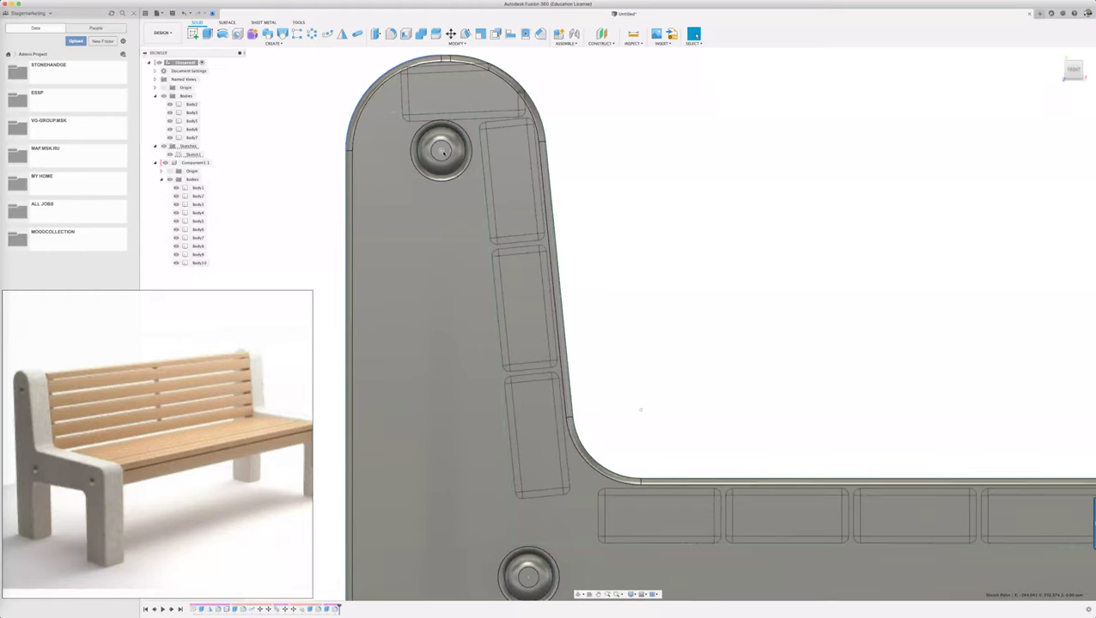
{"action": "left_click", "coordinate": [442, 150]}
{"action": "left_click", "coordinate": [442, 151]}
{"action": "left_click", "coordinate": [439, 145]}
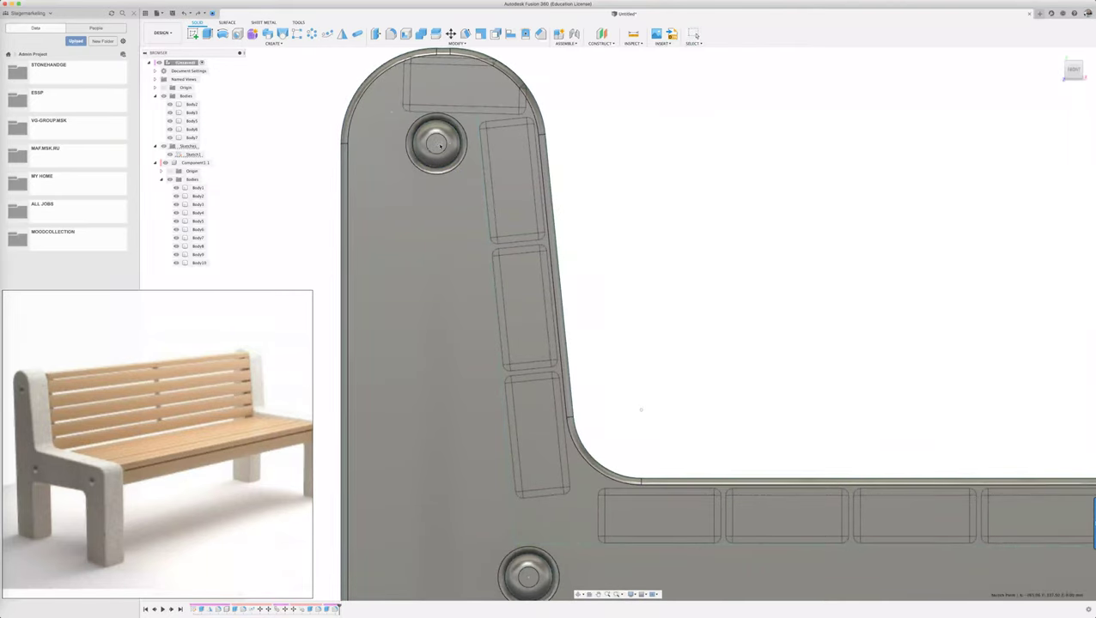
{"action": "left_click", "coordinate": [440, 146]}
{"action": "left_click", "coordinate": [599, 129]}
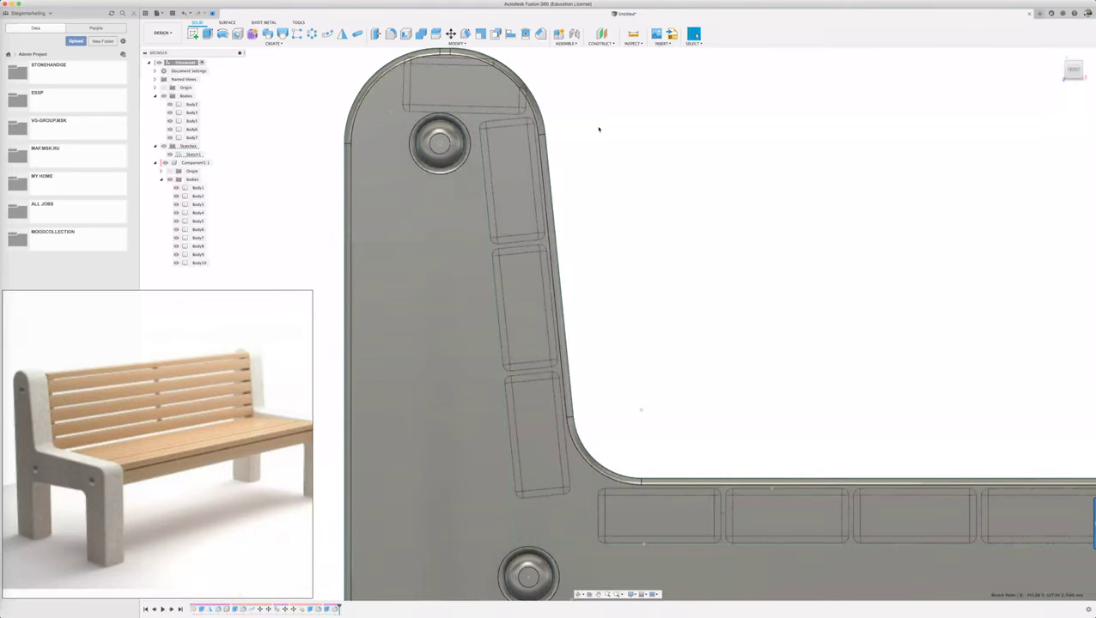
{"action": "scroll", "coordinate": [451, 129], "scroll_direction": "down", "scroll_amount": 2}
{"action": "scroll", "coordinate": [451, 129], "scroll_direction": "down", "scroll_amount": 3}
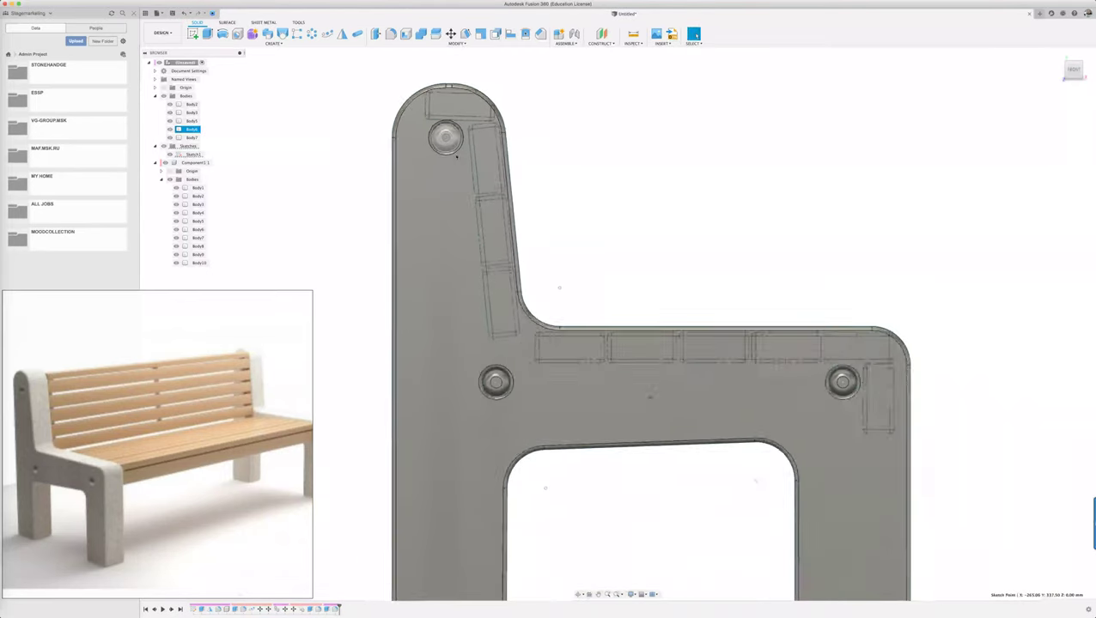
{"action": "scroll", "coordinate": [499, 385], "scroll_direction": "up", "scroll_amount": 2}
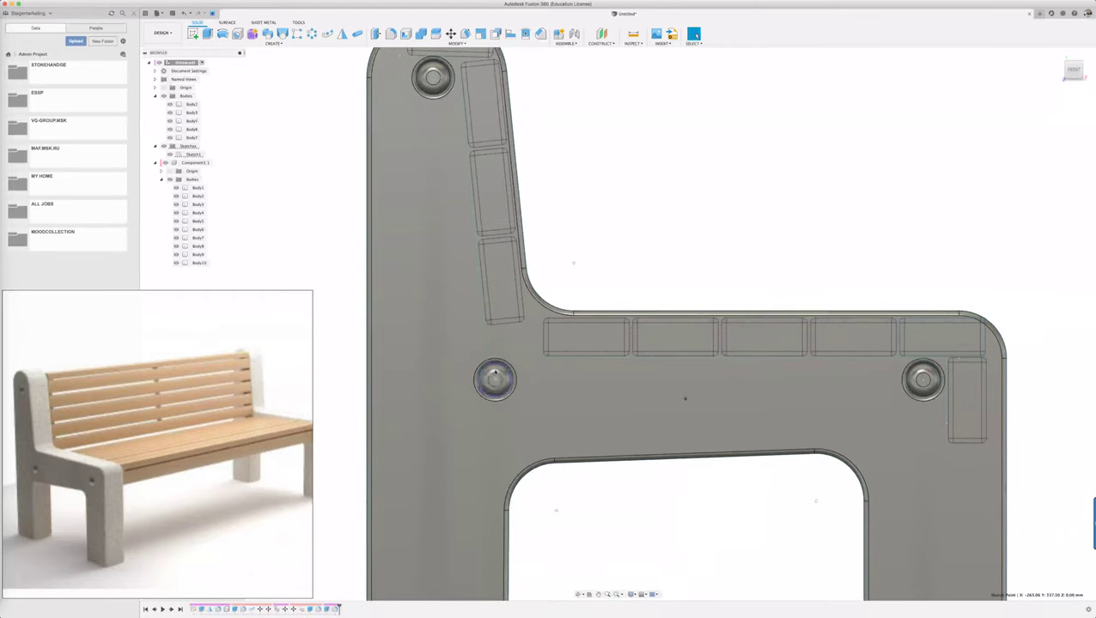
{"action": "scroll", "coordinate": [395, 274], "scroll_direction": "down", "scroll_amount": 2}
{"action": "scroll", "coordinate": [395, 273], "scroll_direction": "down", "scroll_amount": 2}
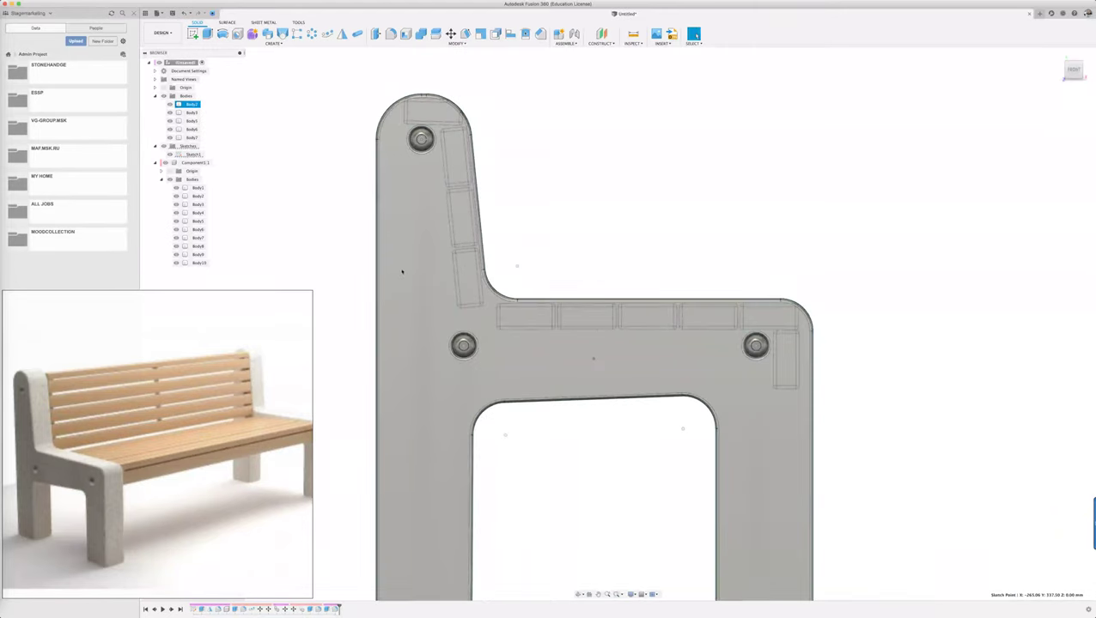
Step: From a perspective view, start the Sheet Metal Flange command
{"action": "mouse_move", "coordinate": [557, 176]}
{"action": "middle_mouse_down", "text": "shift"}
{"action": "mouse_move", "coordinate": [607, 187]}
{"action": "mouse_move", "coordinate": [533, 365]}
{"action": "middle_mouse_up", "text": "shift"}
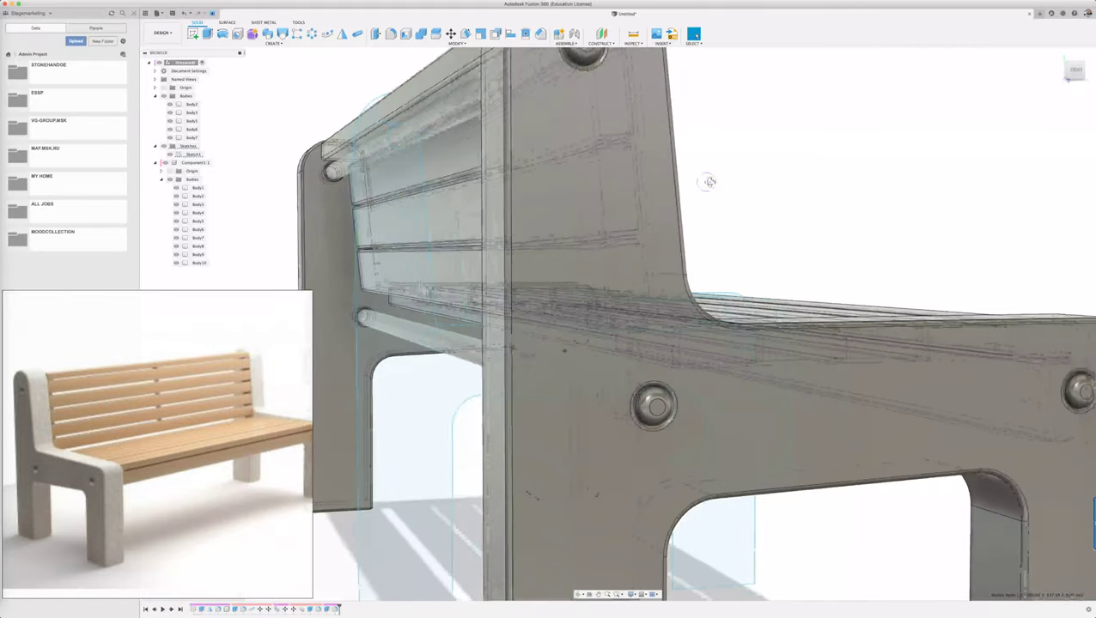
{"action": "scroll", "coordinate": [533, 365], "scroll_direction": "up", "scroll_amount": 3}
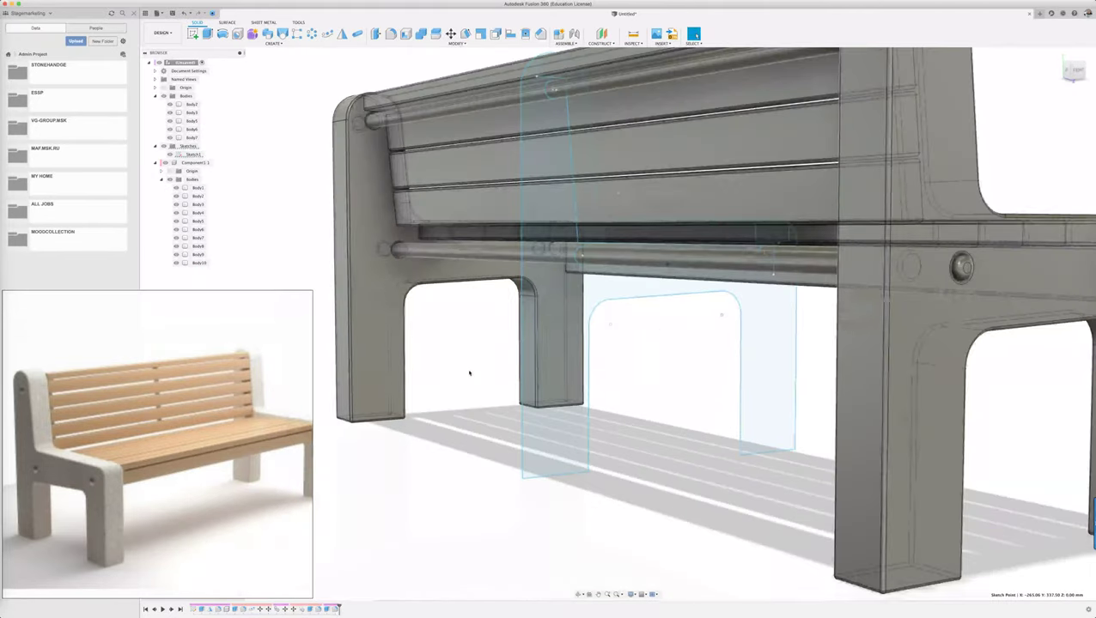
{"action": "scroll", "coordinate": [469, 372], "scroll_direction": "up", "scroll_amount": 2}
{"action": "scroll", "coordinate": [499, 378], "scroll_direction": "down", "scroll_amount": 1}
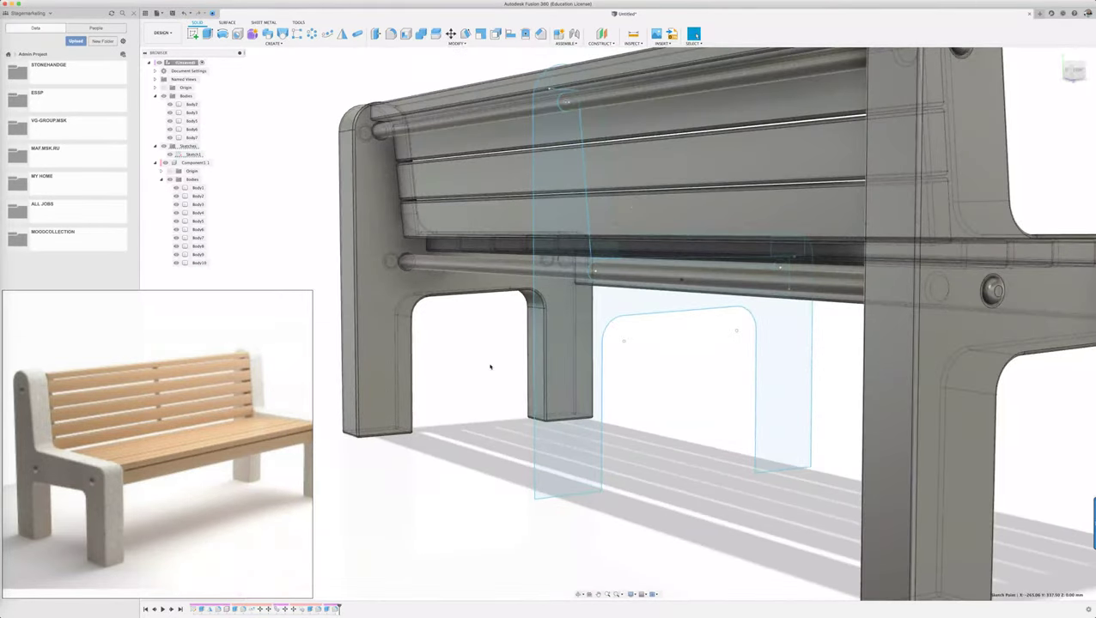
{"action": "left_click", "coordinate": [229, 23]}
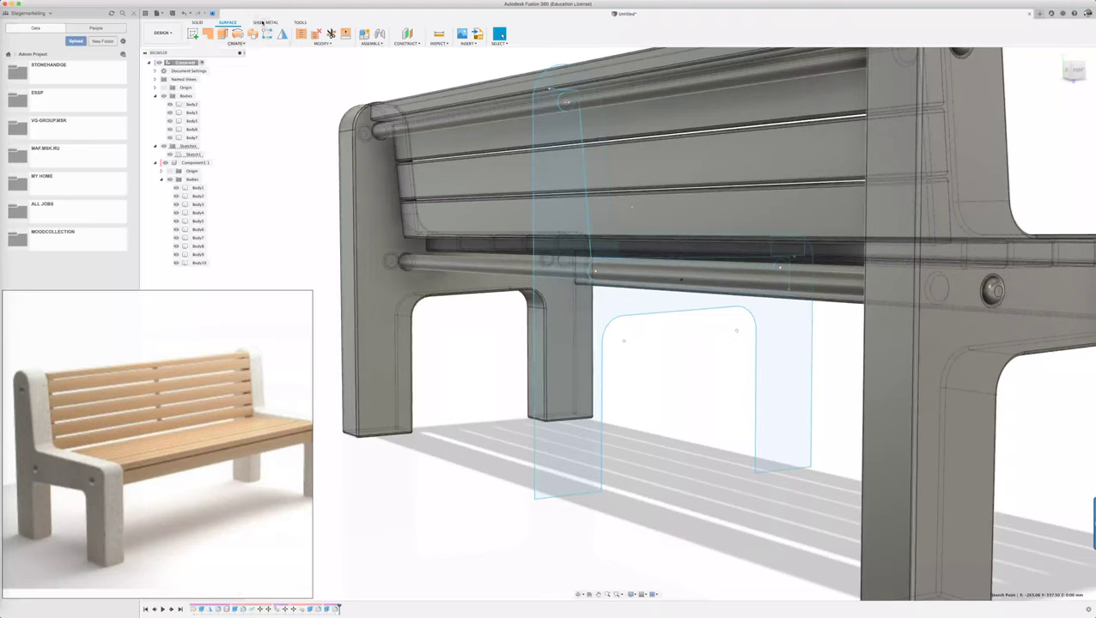
{"action": "left_click", "coordinate": [263, 23]}
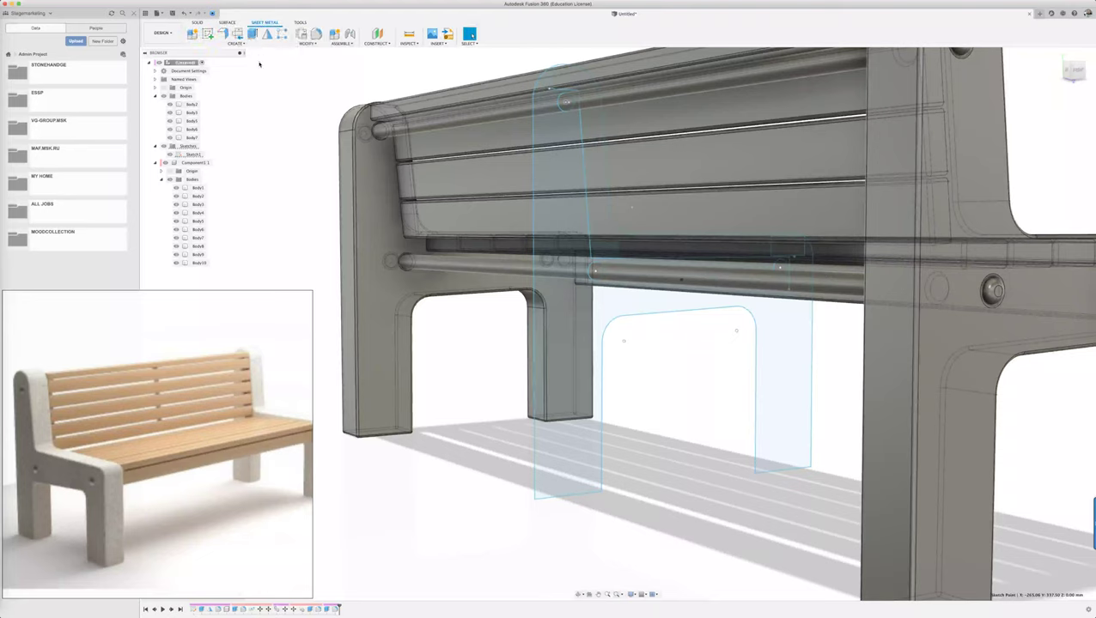
{"action": "left_click", "coordinate": [222, 34]}
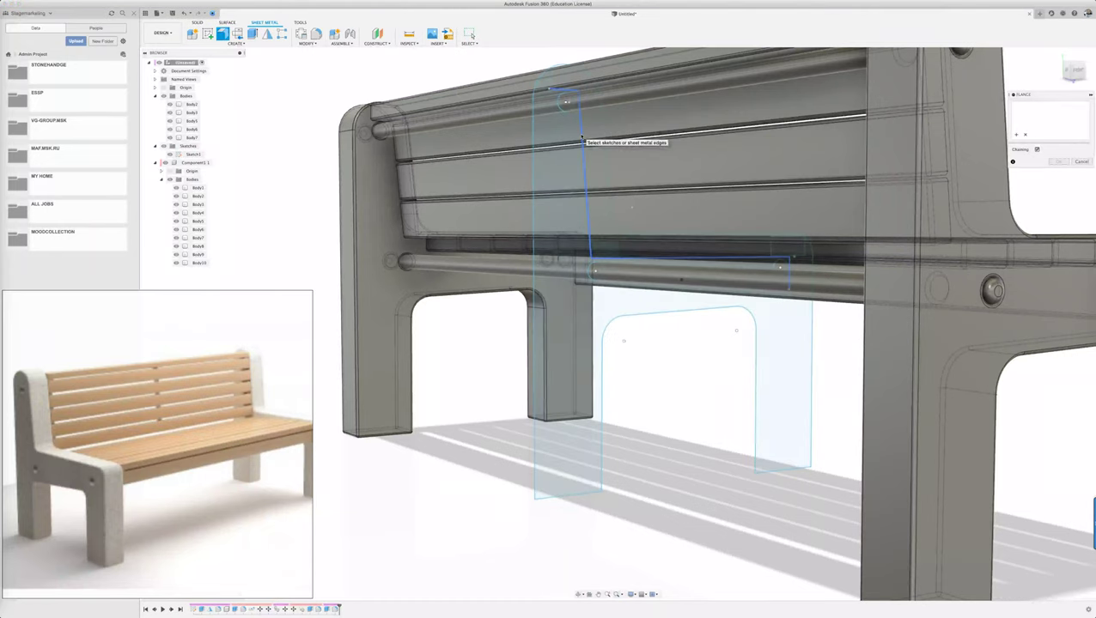
Step: Pick the sketch path for the flange, with Symmetric direction and 25 mm distance
{"action": "left_click", "coordinate": [582, 138]}
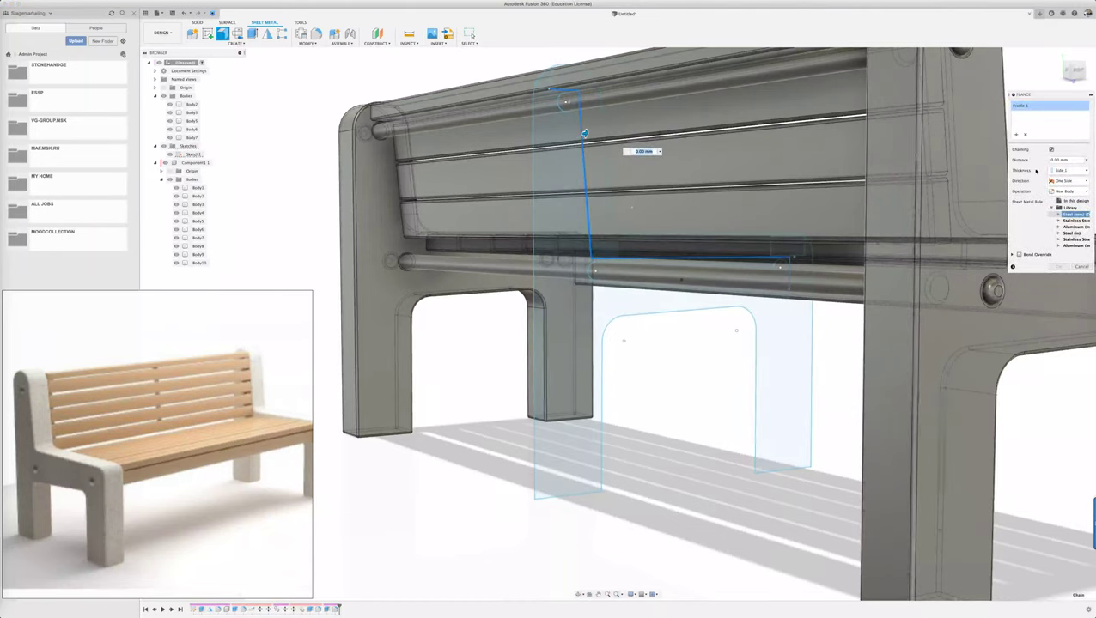
{"action": "left_click", "coordinate": [1071, 182]}
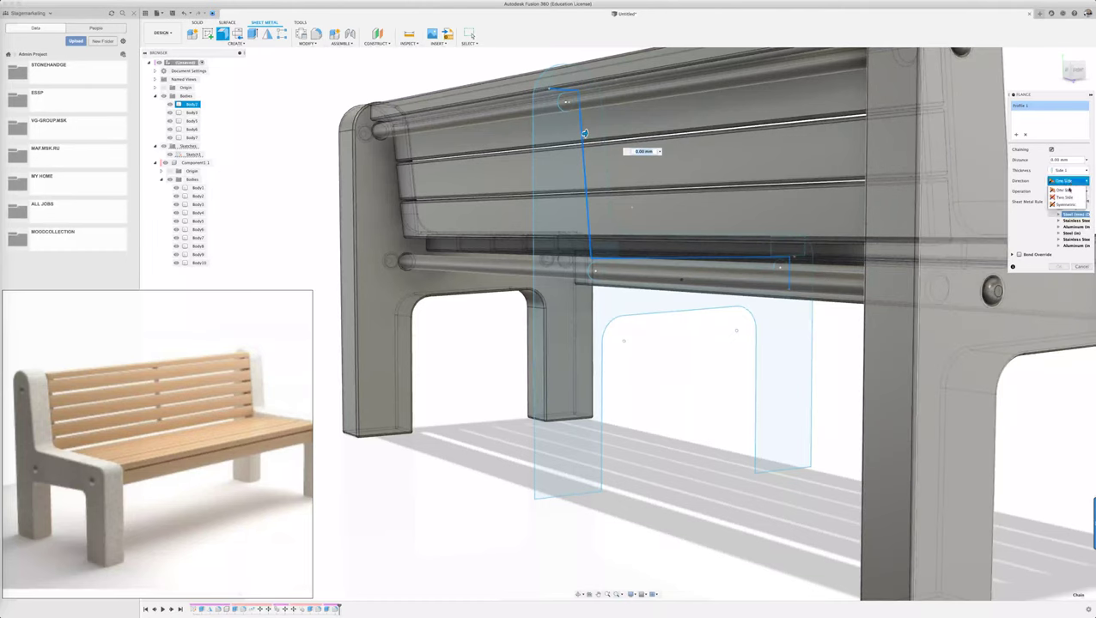
{"action": "left_click", "coordinate": [1070, 208]}
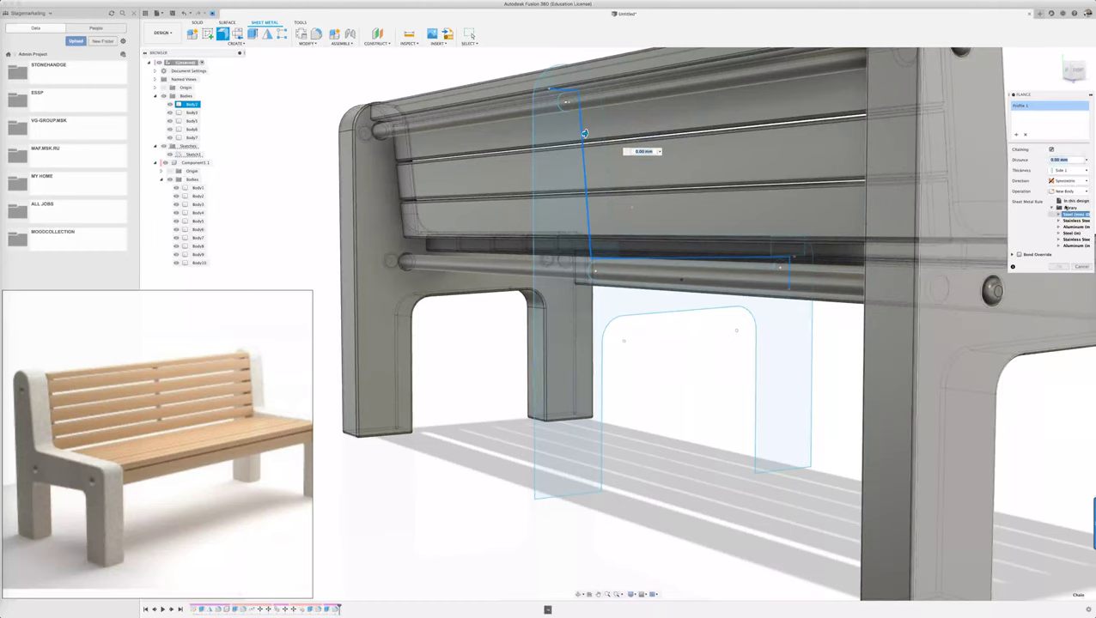
{"action": "left_click", "coordinate": [1051, 160]}
{"action": "type", "text": "10"}
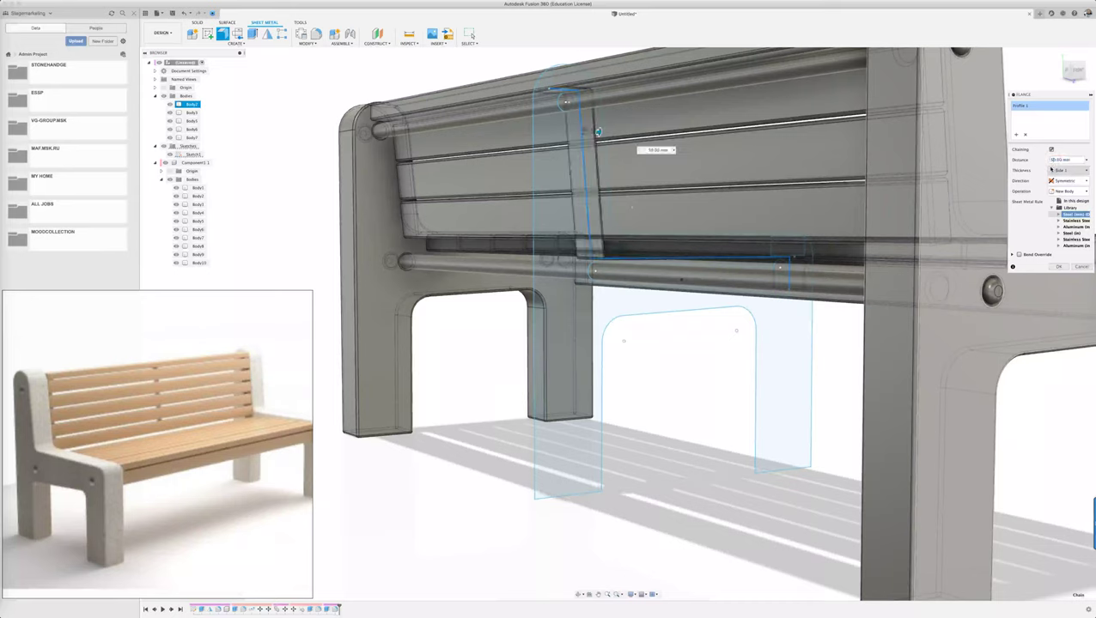
{"action": "left_click", "coordinate": [1052, 160]}
{"action": "type", "text": "25"}
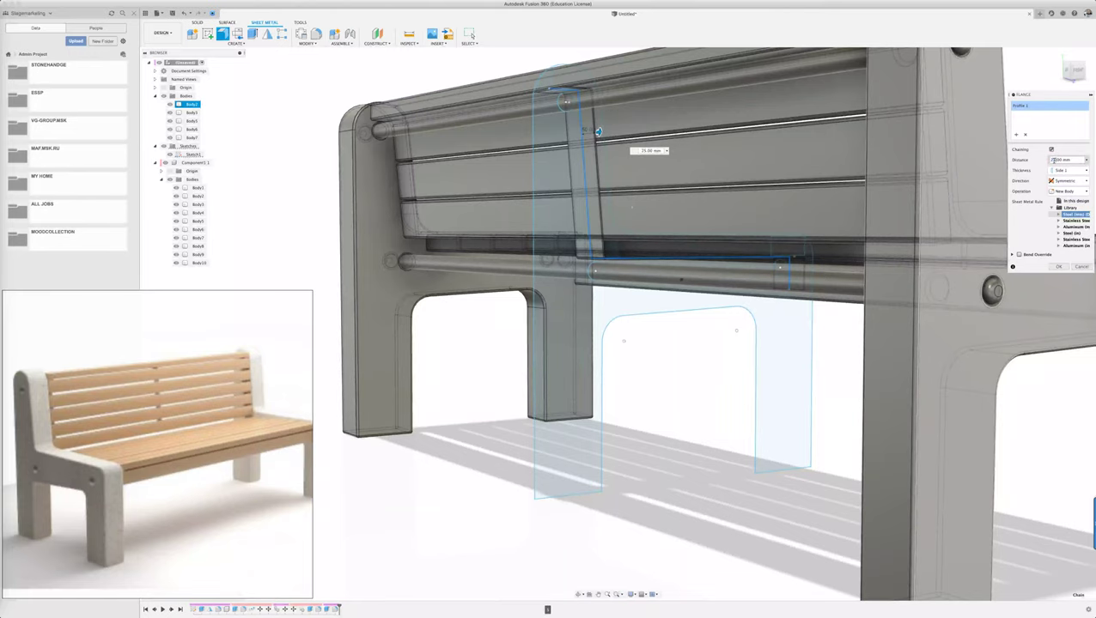
{"action": "scroll", "coordinate": [660, 369], "scroll_direction": "up", "scroll_amount": 2}
{"action": "mouse_move", "coordinate": [659, 369]}
{"action": "middle_mouse_down", "text": "shift"}
{"action": "mouse_move", "coordinate": [678, 365]}
{"action": "mouse_move", "coordinate": [657, 348]}
{"action": "mouse_move", "coordinate": [661, 367]}
{"action": "mouse_move", "coordinate": [633, 370]}
{"action": "mouse_move", "coordinate": [655, 366]}
{"action": "middle_mouse_up", "text": "shift"}
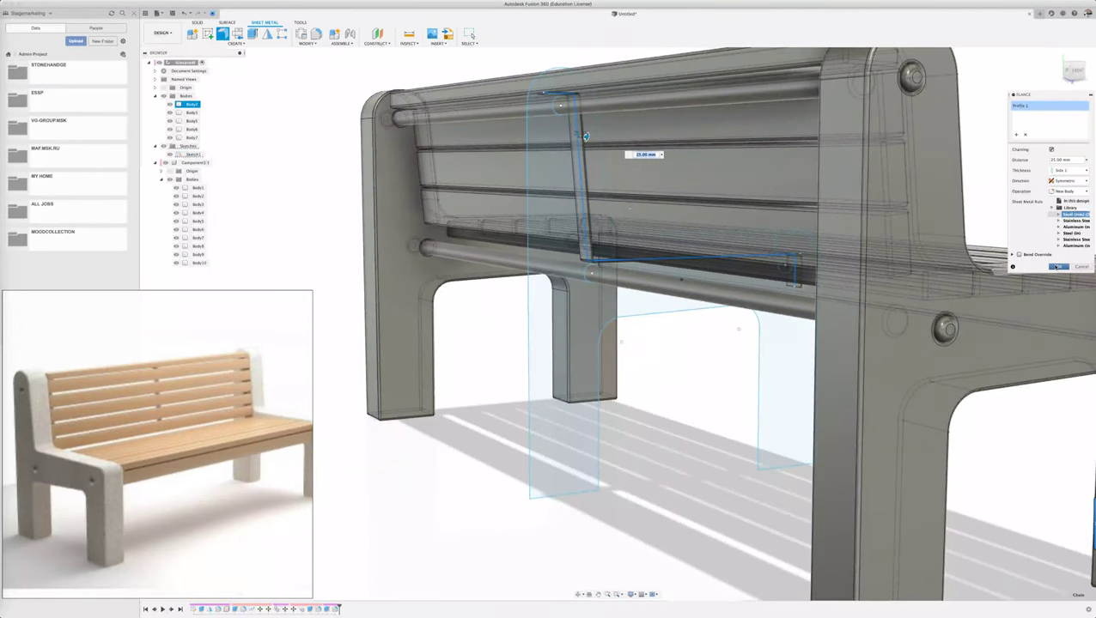
Step: Create the flange and check the bench end panel from a straight side view
{"action": "left_click", "coordinate": [1058, 266]}
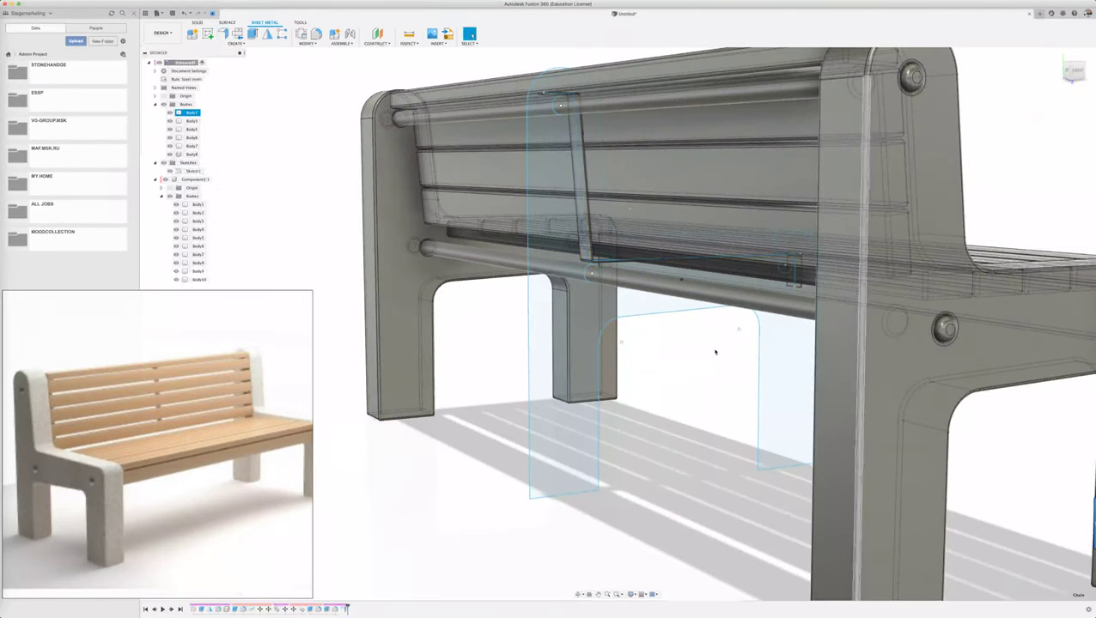
{"action": "left_click", "coordinate": [1075, 74]}
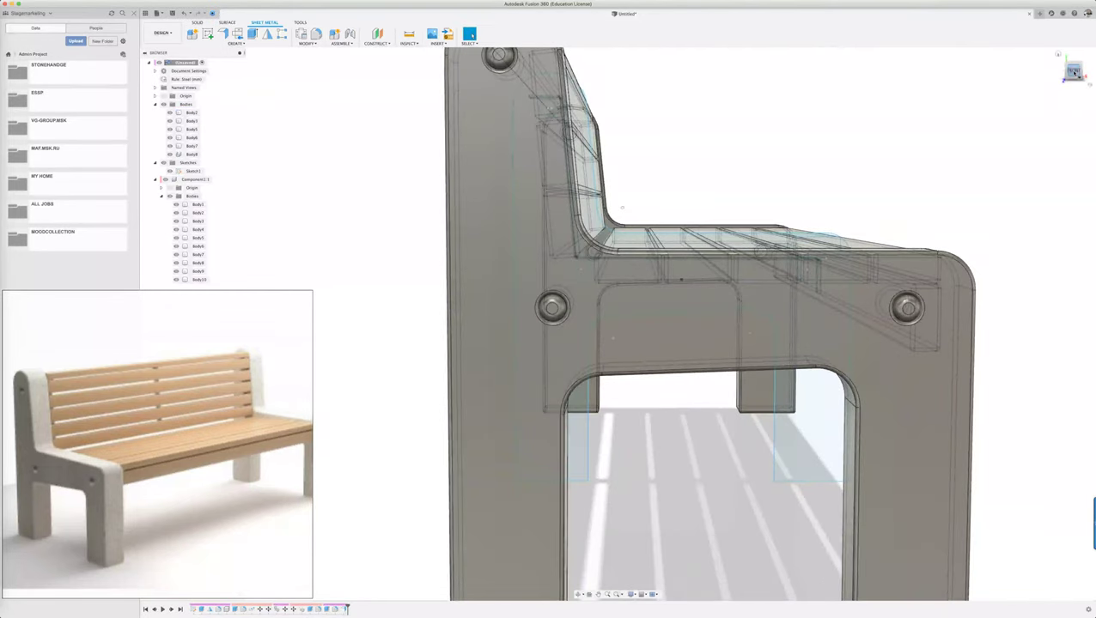
{"action": "left_click", "coordinate": [568, 244]}
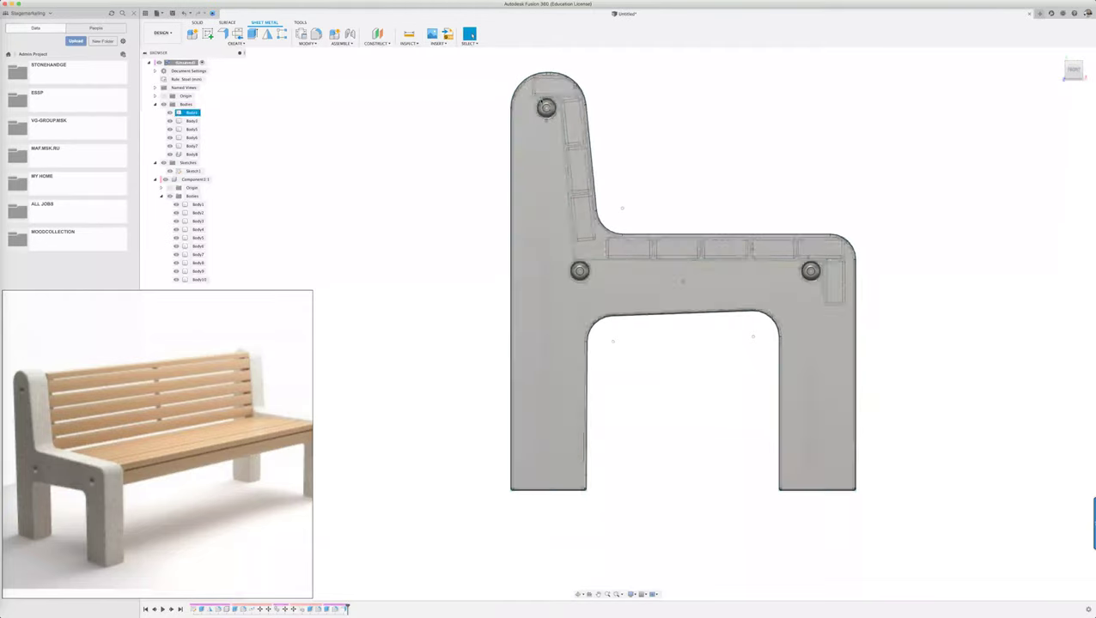
{"action": "left_click", "coordinate": [438, 227]}
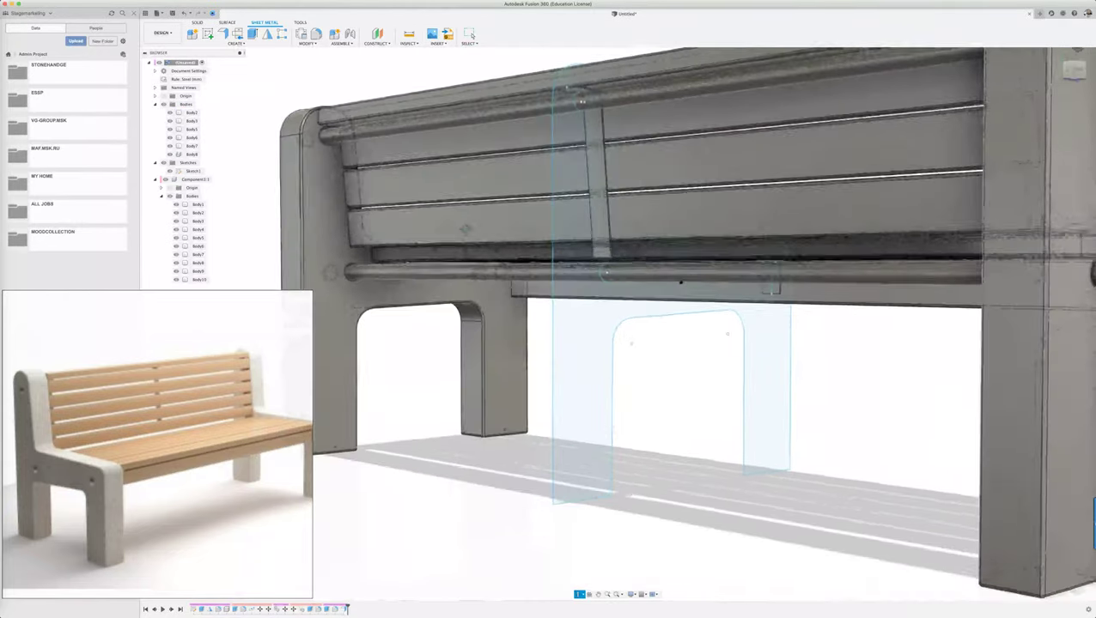
Step: Launch Rectangular Pattern through the 'srect' shortcut search
{"action": "scroll", "coordinate": [890, 413], "scroll_direction": "down", "scroll_amount": 2}
{"action": "scroll", "coordinate": [890, 413], "scroll_direction": "down", "scroll_amount": 2}
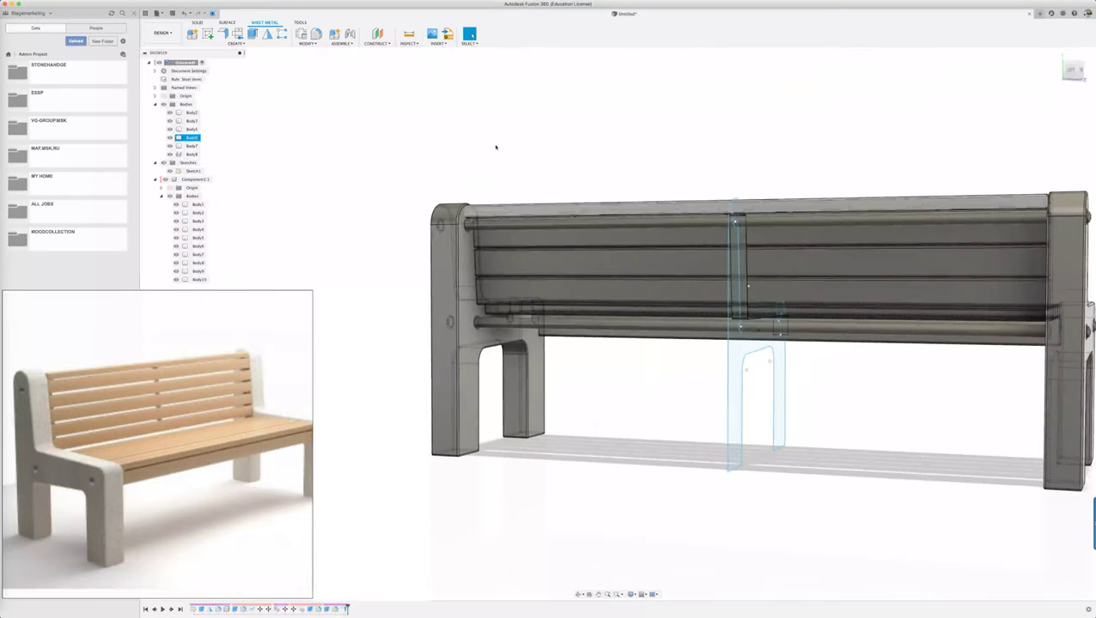
{"action": "type", "text": "s"}
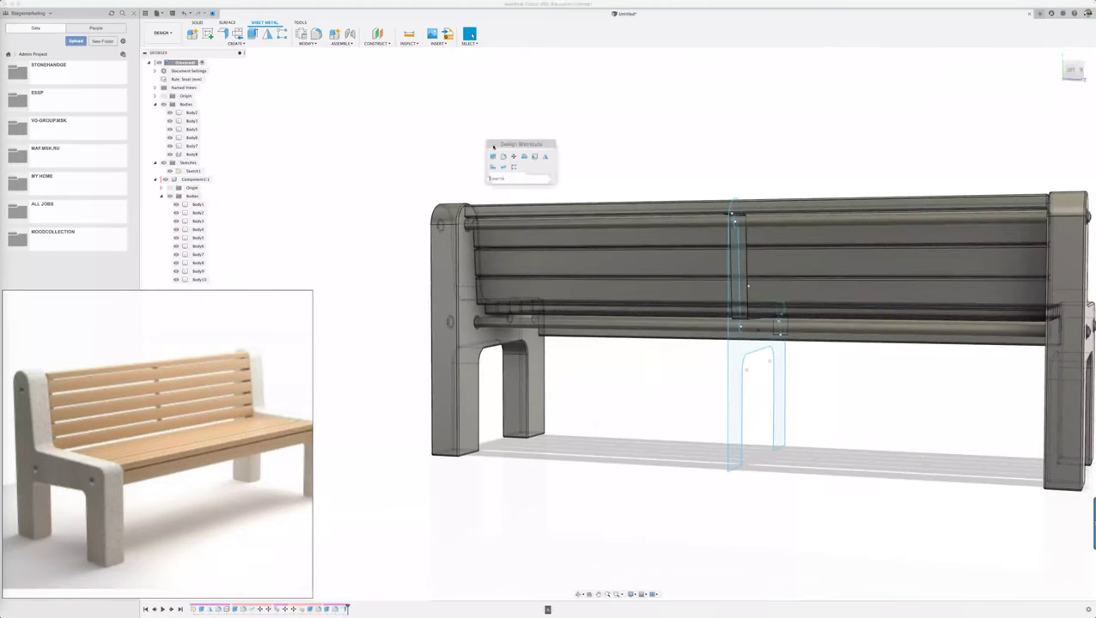
{"action": "type", "text": "rect"}
{"action": "key", "text": "Return"}
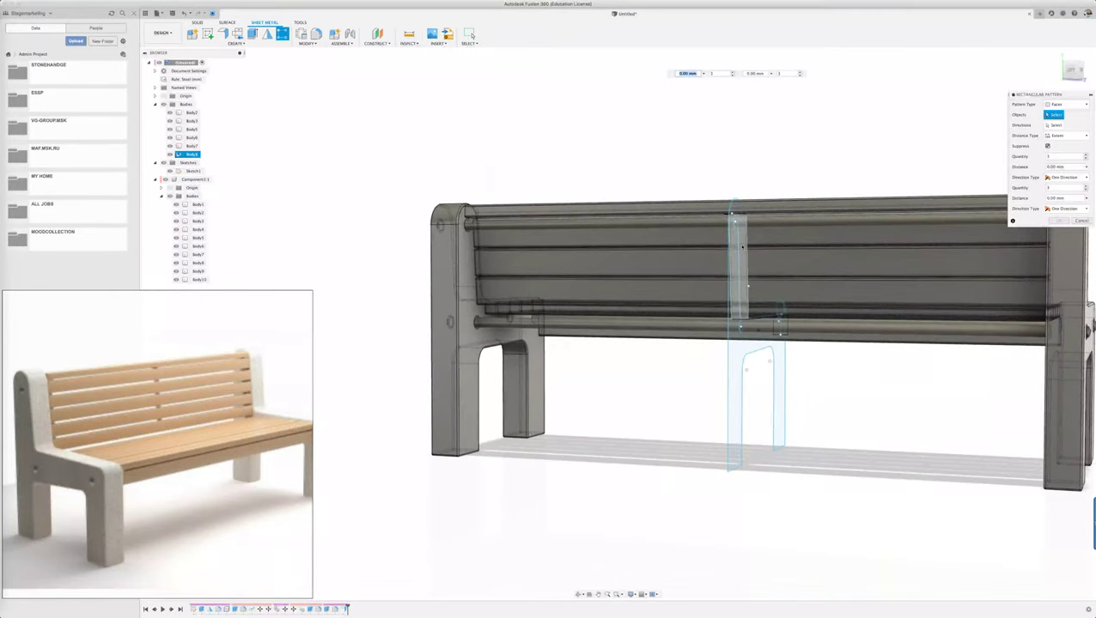
Step: Pattern the L-shaped support body symmetrically along the bench's long edge
{"action": "left_click", "coordinate": [1065, 104]}
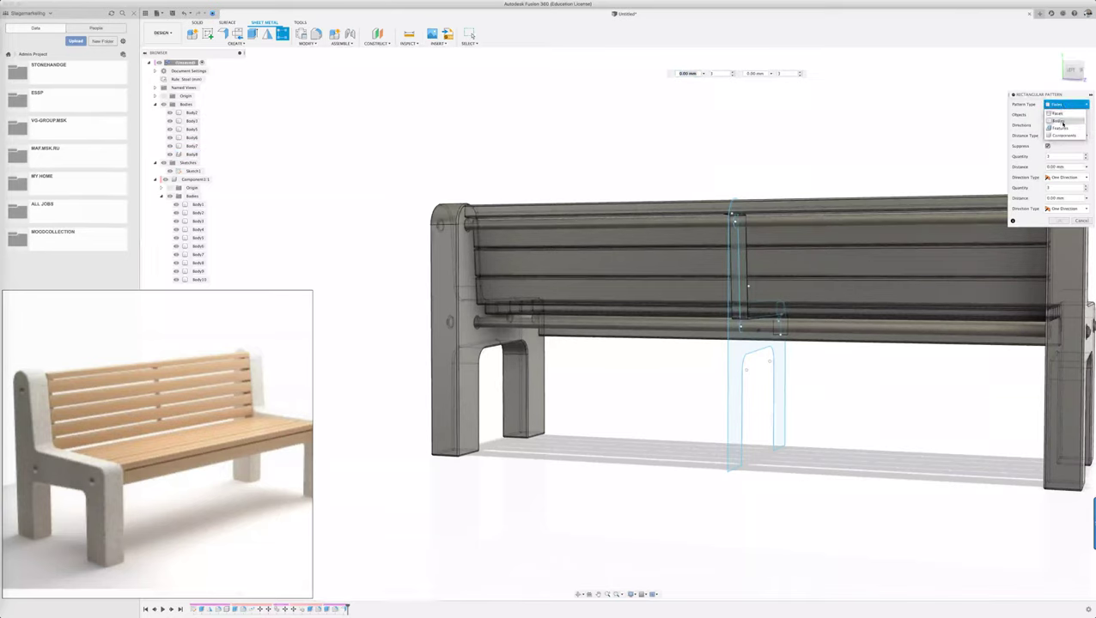
{"action": "left_click", "coordinate": [1060, 122]}
{"action": "left_click", "coordinate": [737, 266]}
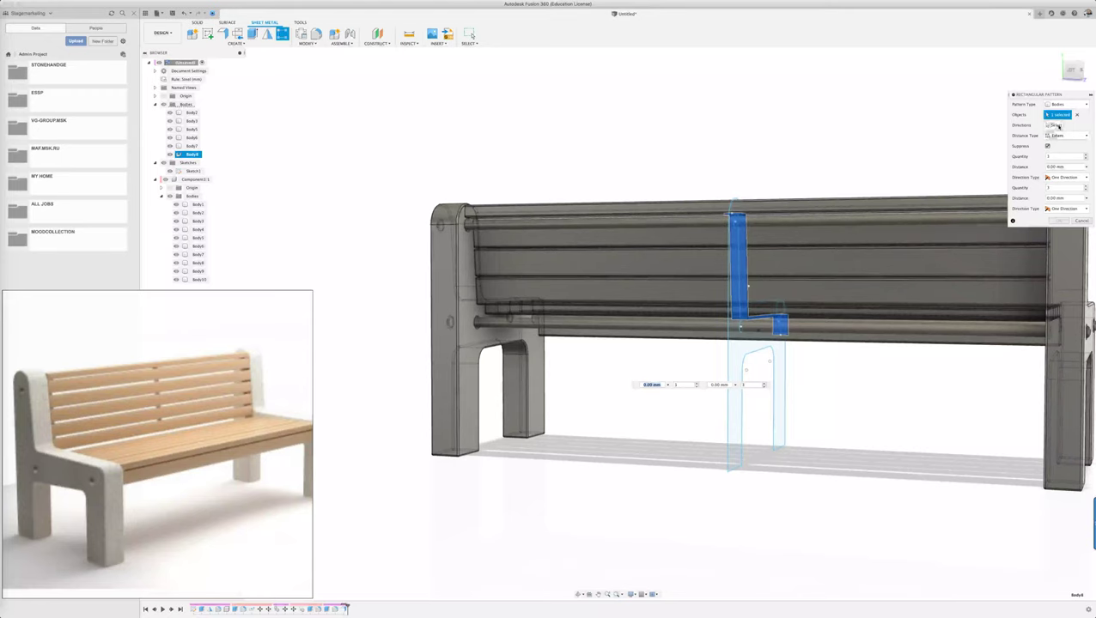
{"action": "left_click", "coordinate": [1054, 126]}
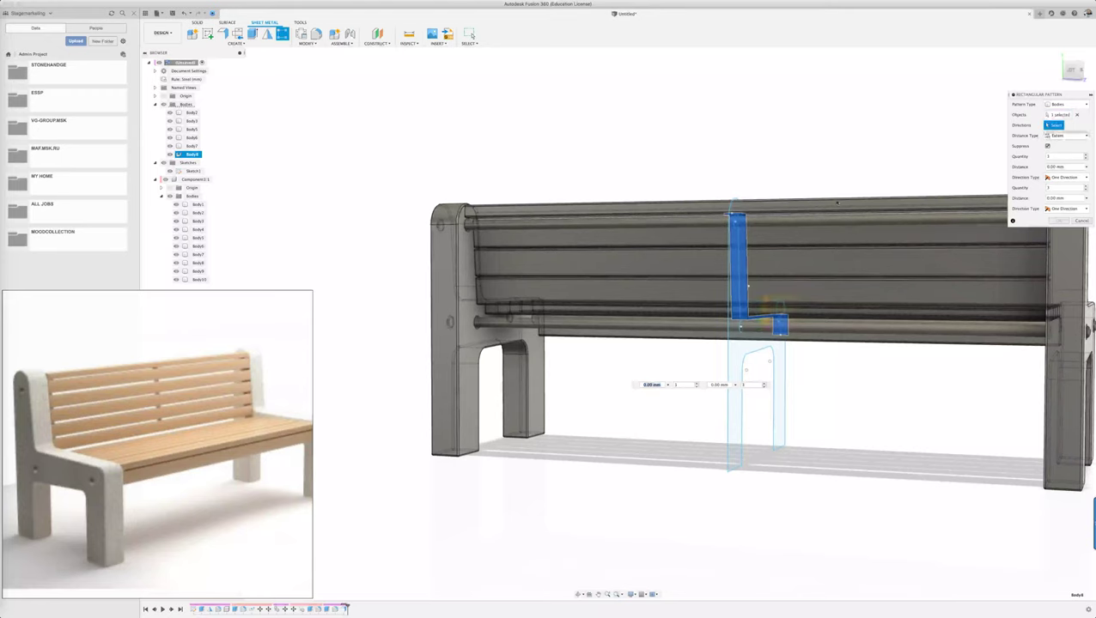
{"action": "left_click", "coordinate": [769, 246]}
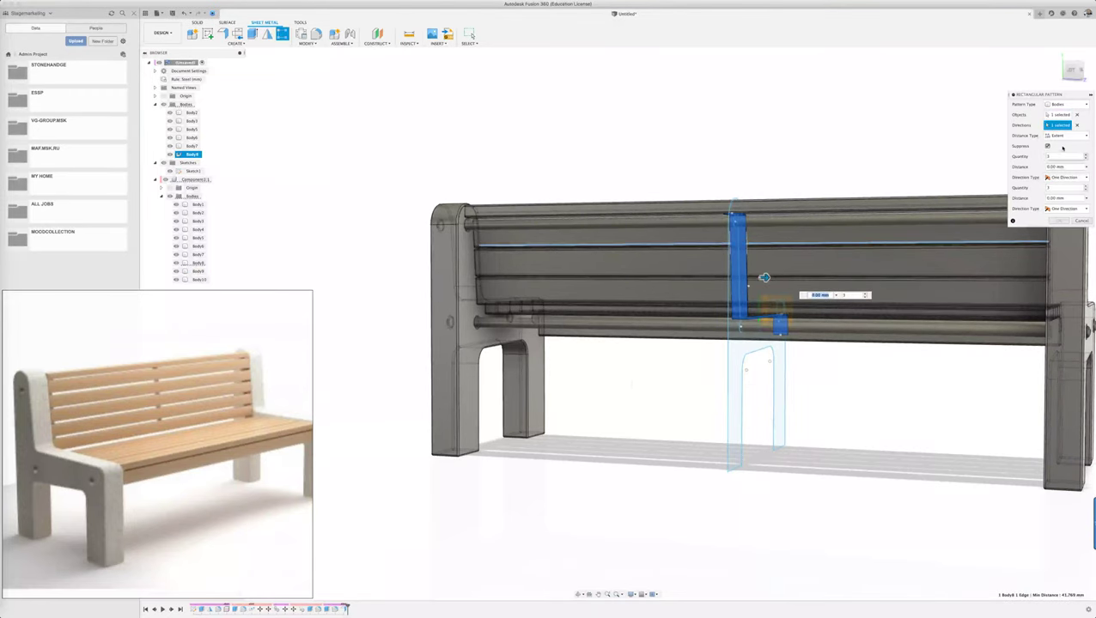
{"action": "left_click", "coordinate": [1062, 178]}
{"action": "left_click", "coordinate": [1062, 195]}
Step: Set the pattern distance to about 875 mm against the end leg and create the pattern
{"action": "left_click_drag", "start_coordinate": [764, 277], "coordinate": [966, 277]}
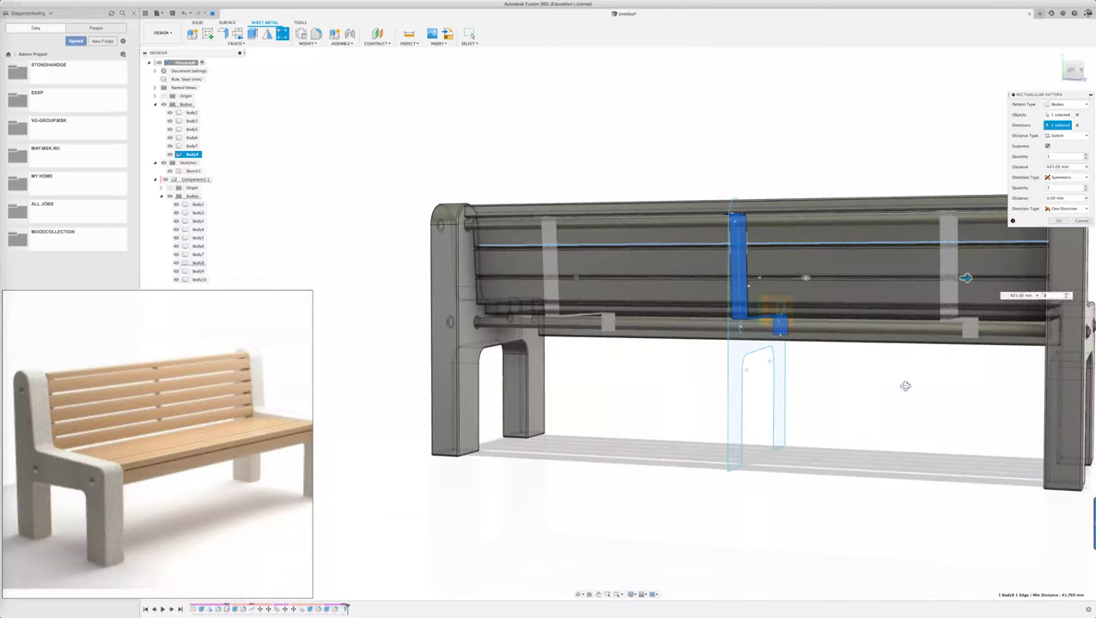
{"action": "middle_click_drag", "start_coordinate": [905, 385], "coordinate": [1071, 281], "text": "shift"}
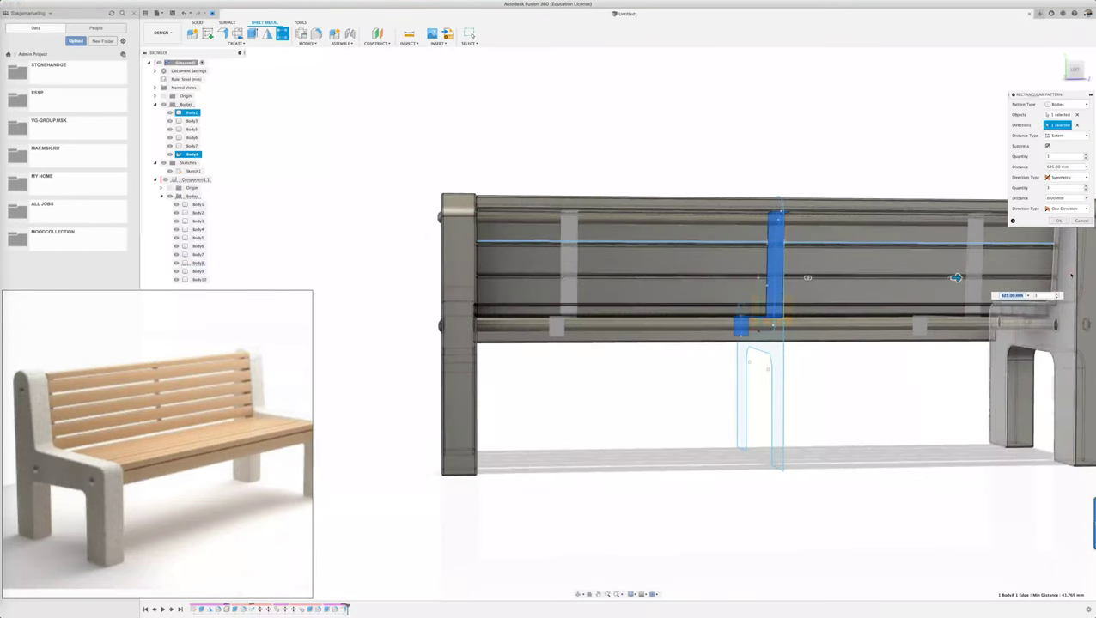
{"action": "type", "text": "800"}
{"action": "middle_click_drag", "start_coordinate": [864, 387], "coordinate": [343, 392], "text": "shift"}
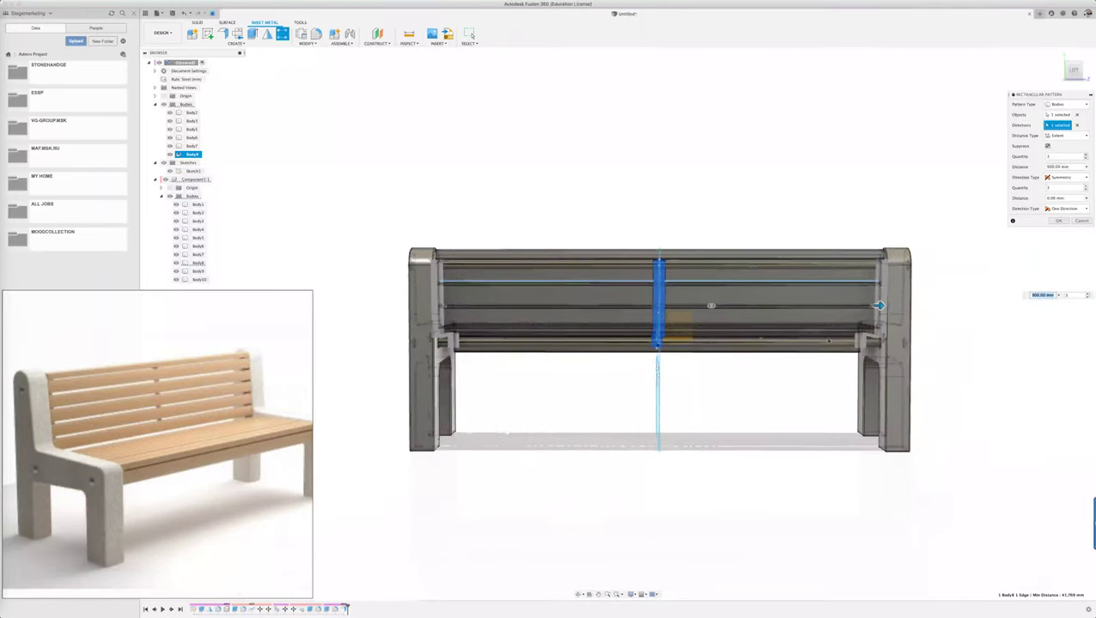
{"action": "scroll", "coordinate": [988, 292], "scroll_direction": "up", "scroll_amount": 3}
{"action": "scroll", "coordinate": [987, 292], "scroll_direction": "up", "scroll_amount": 3}
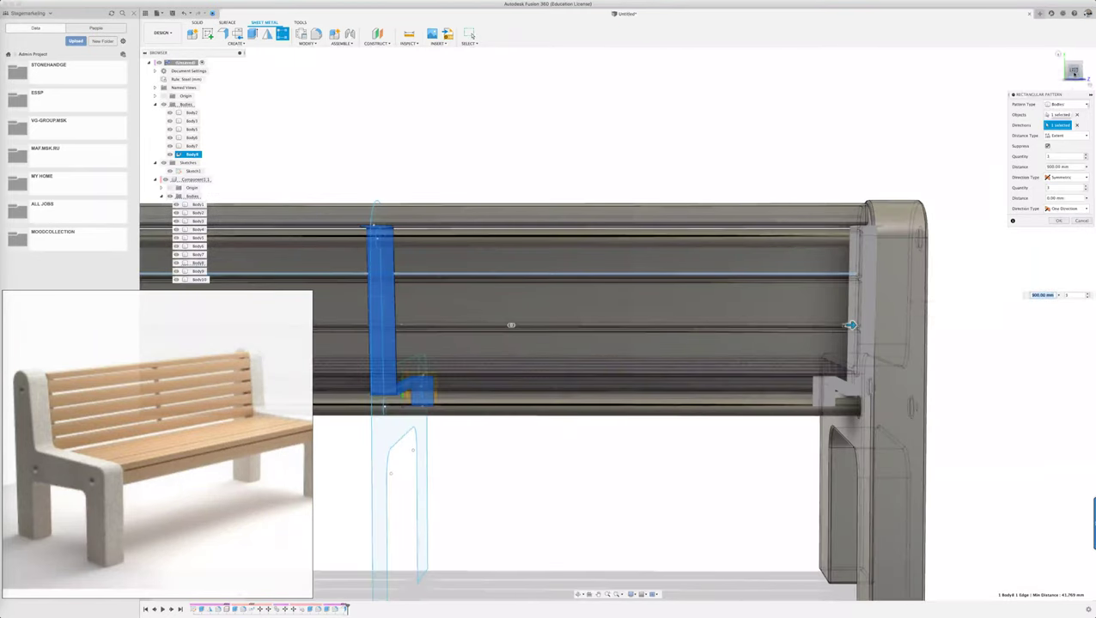
{"action": "left_click", "coordinate": [1072, 70]}
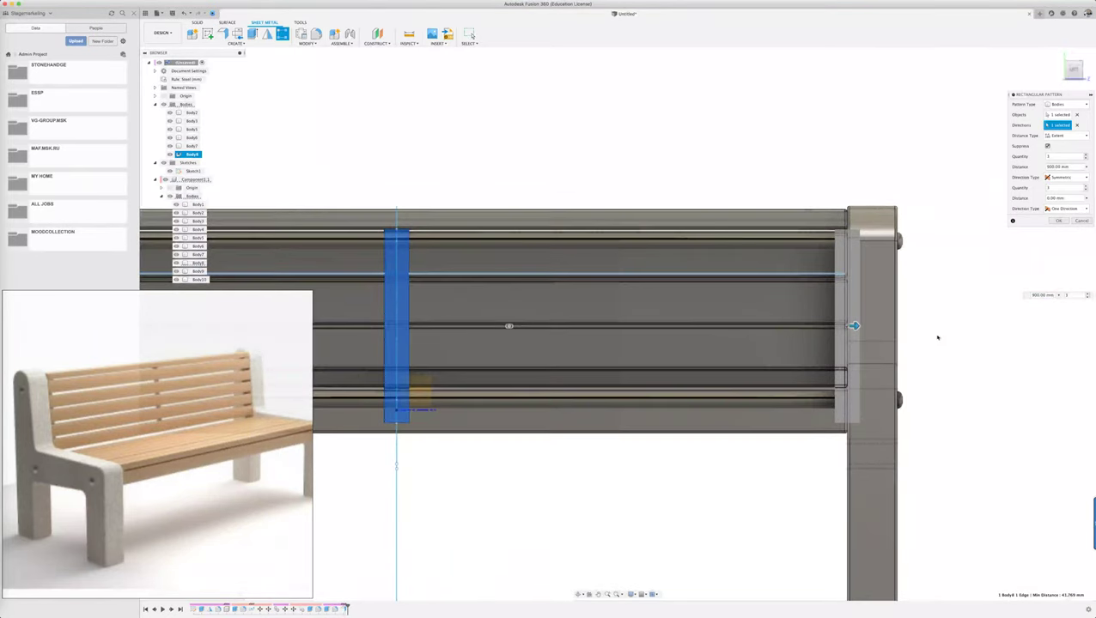
{"action": "scroll", "coordinate": [923, 333], "scroll_direction": "up", "scroll_amount": 2}
{"action": "scroll", "coordinate": [912, 327], "scroll_direction": "up", "scroll_amount": 3}
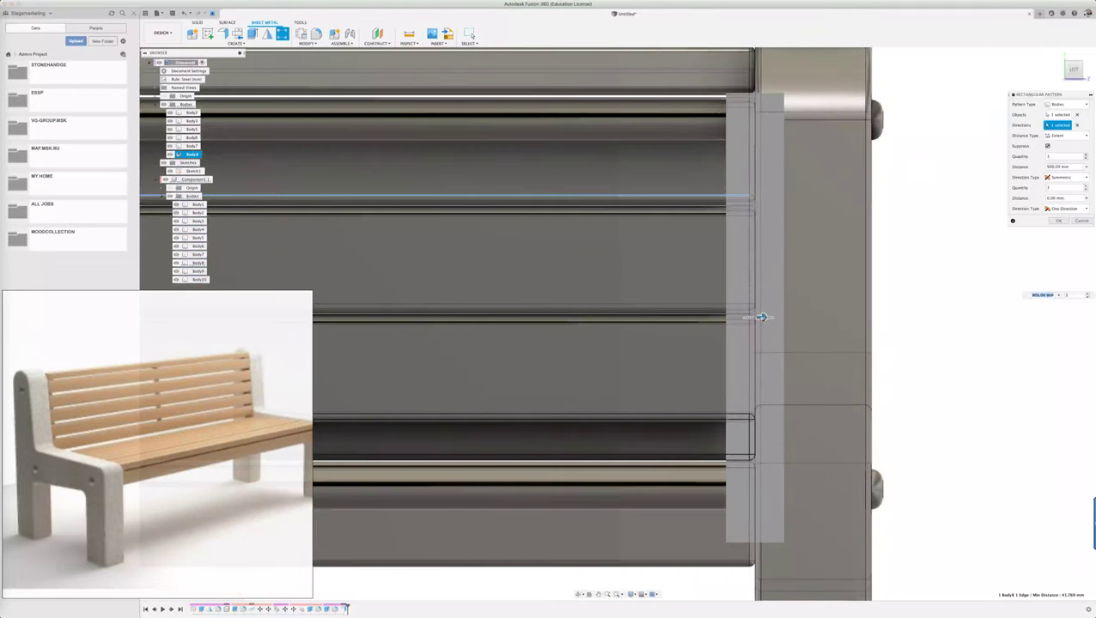
{"action": "left_click_drag", "start_coordinate": [761, 317], "coordinate": [727, 318]}
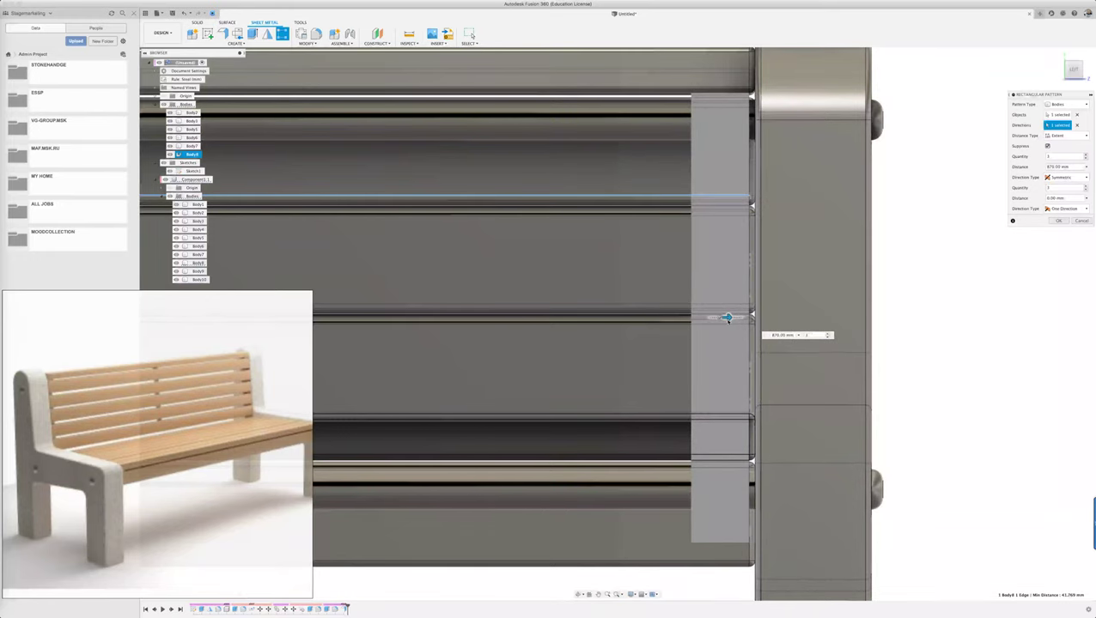
{"action": "scroll", "coordinate": [728, 317], "scroll_direction": "up", "scroll_amount": 2}
{"action": "scroll", "coordinate": [714, 308], "scroll_direction": "up", "scroll_amount": 2}
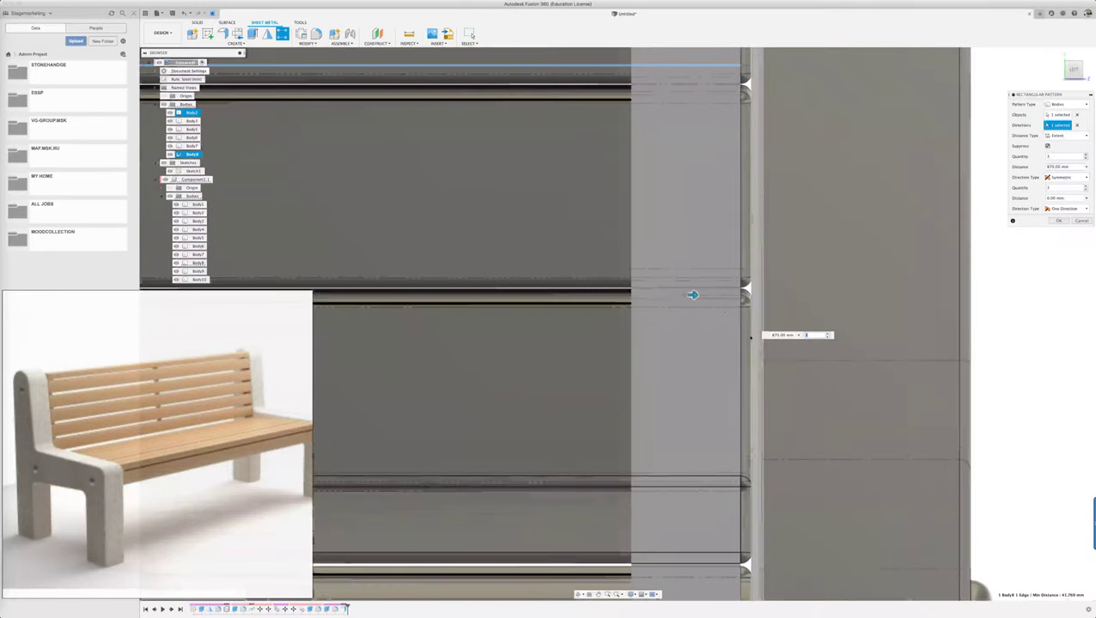
{"action": "left_click_drag", "start_coordinate": [692, 295], "coordinate": [702, 294]}
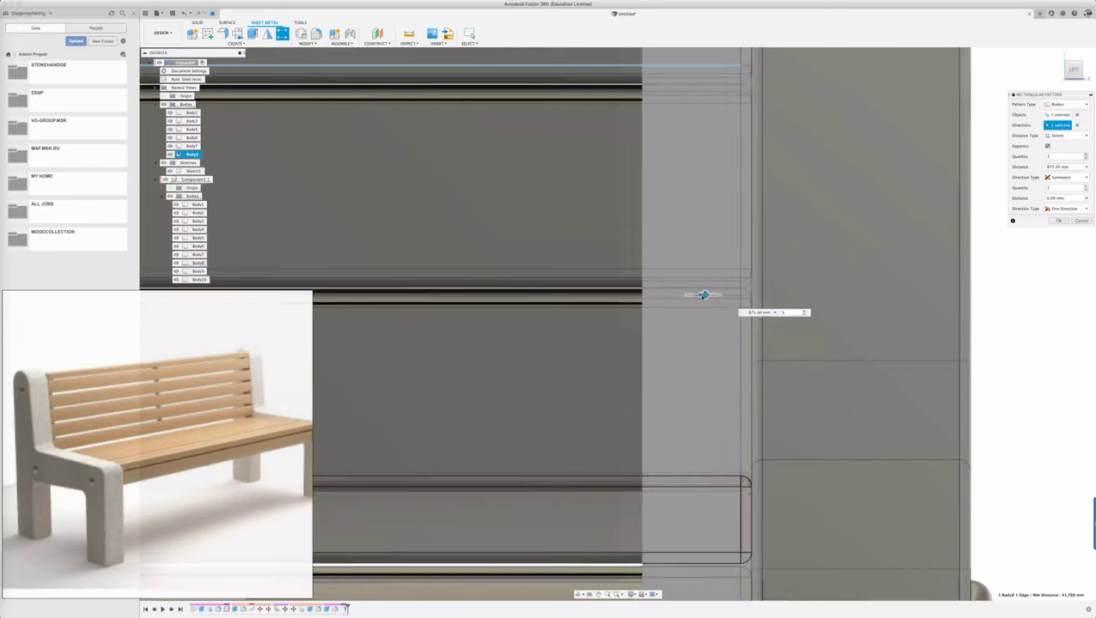
{"action": "scroll", "coordinate": [712, 293], "scroll_direction": "down", "scroll_amount": 2}
{"action": "scroll", "coordinate": [729, 287], "scroll_direction": "down", "scroll_amount": 1}
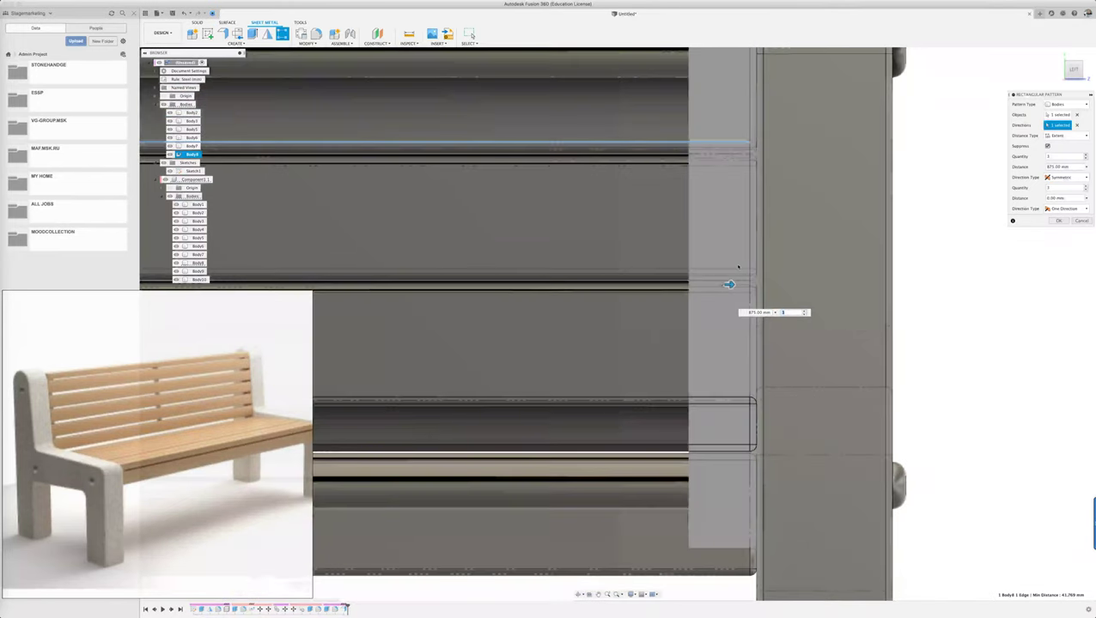
{"action": "scroll", "coordinate": [738, 267], "scroll_direction": "down", "scroll_amount": 1}
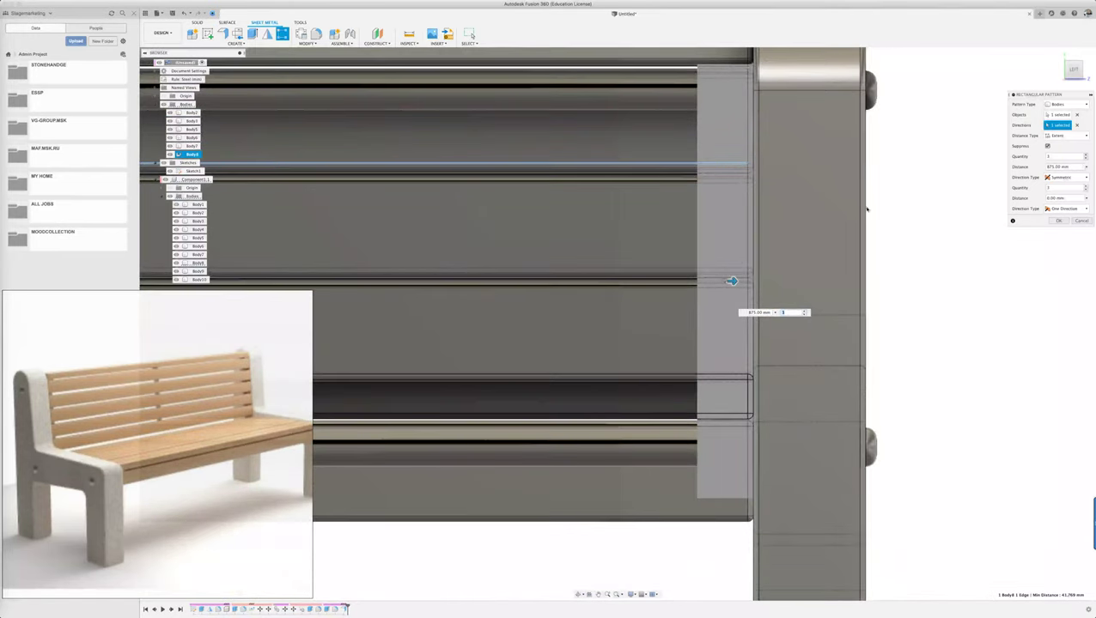
{"action": "left_click", "coordinate": [1058, 221]}
{"action": "middle_click_drag", "start_coordinate": [930, 275], "coordinate": [943, 276], "text": "shift"}
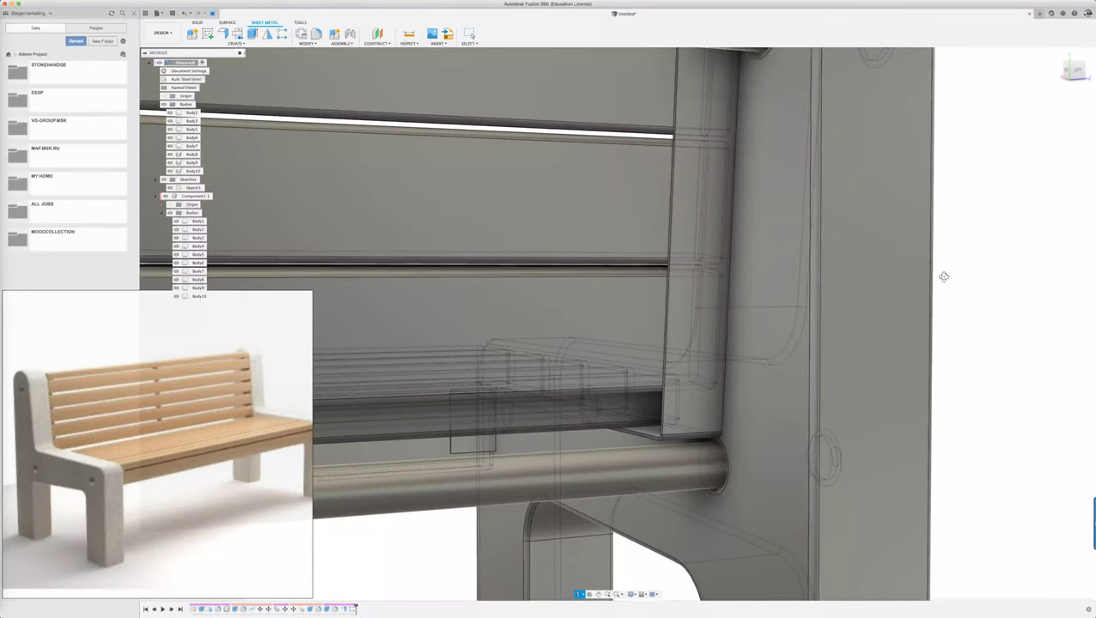
Step: Select the end support and orbit out to a raised view of the whole bench
{"action": "left_click", "coordinate": [761, 344]}
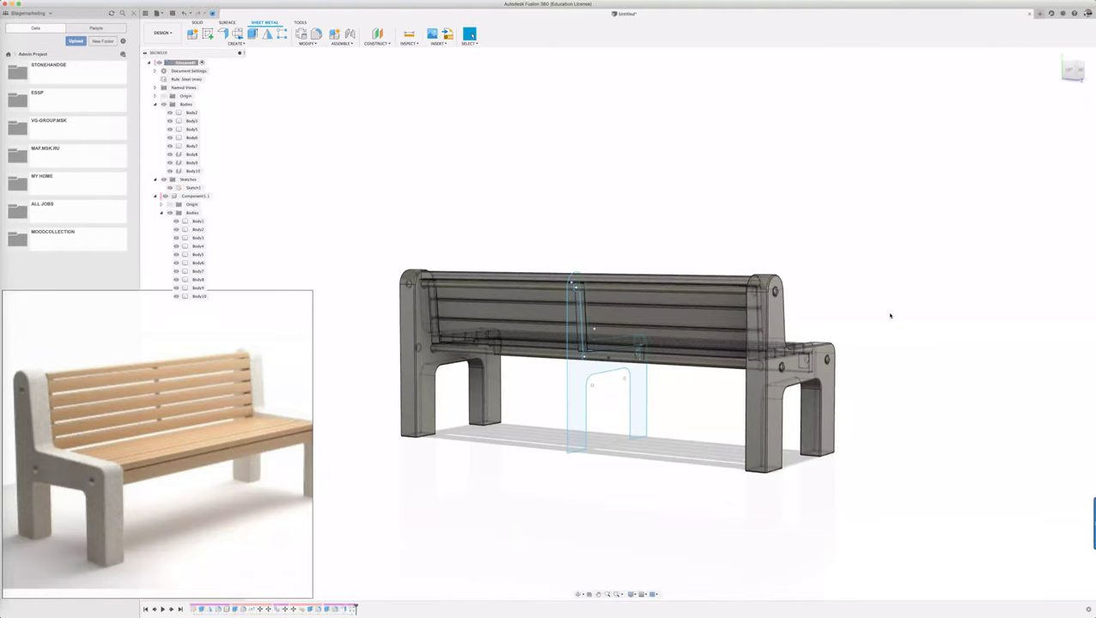
{"action": "mouse_move", "coordinate": [890, 316]}
{"action": "middle_mouse_down", "text": "shift"}
{"action": "mouse_move", "coordinate": [882, 305]}
{"action": "mouse_move", "coordinate": [869, 311]}
{"action": "mouse_move", "coordinate": [923, 315]}
{"action": "mouse_move", "coordinate": [871, 314]}
{"action": "middle_mouse_up", "text": "shift"}
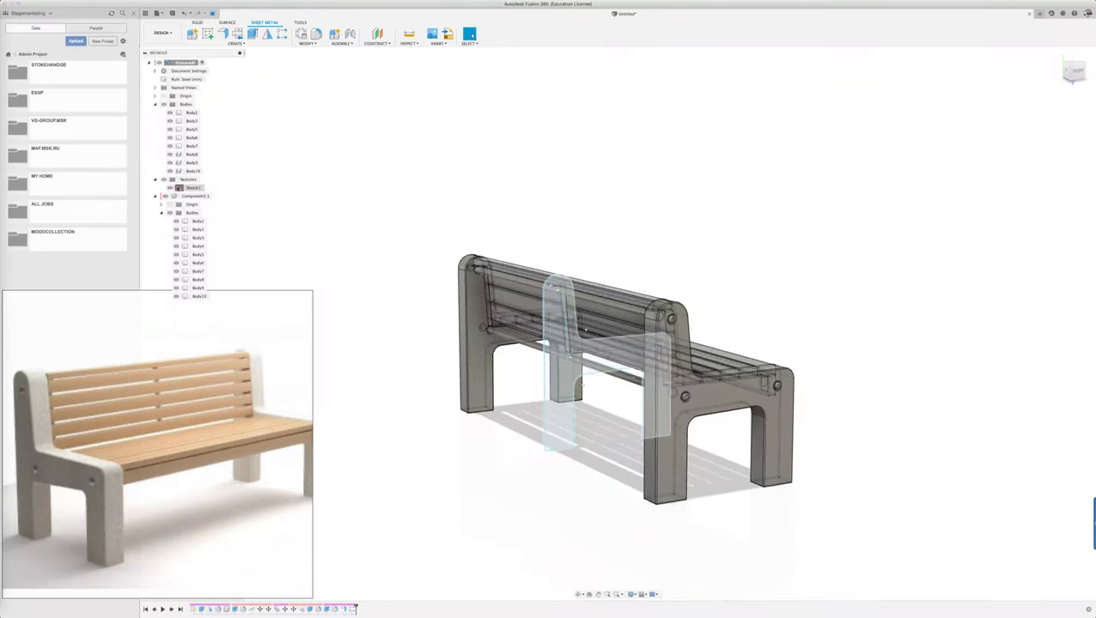
Step: Reopen Sketch1, the bench-end side profile, for editing
{"action": "double_click", "coordinate": [192, 187]}
{"action": "scroll", "coordinate": [584, 351], "scroll_direction": "up", "scroll_amount": 3}
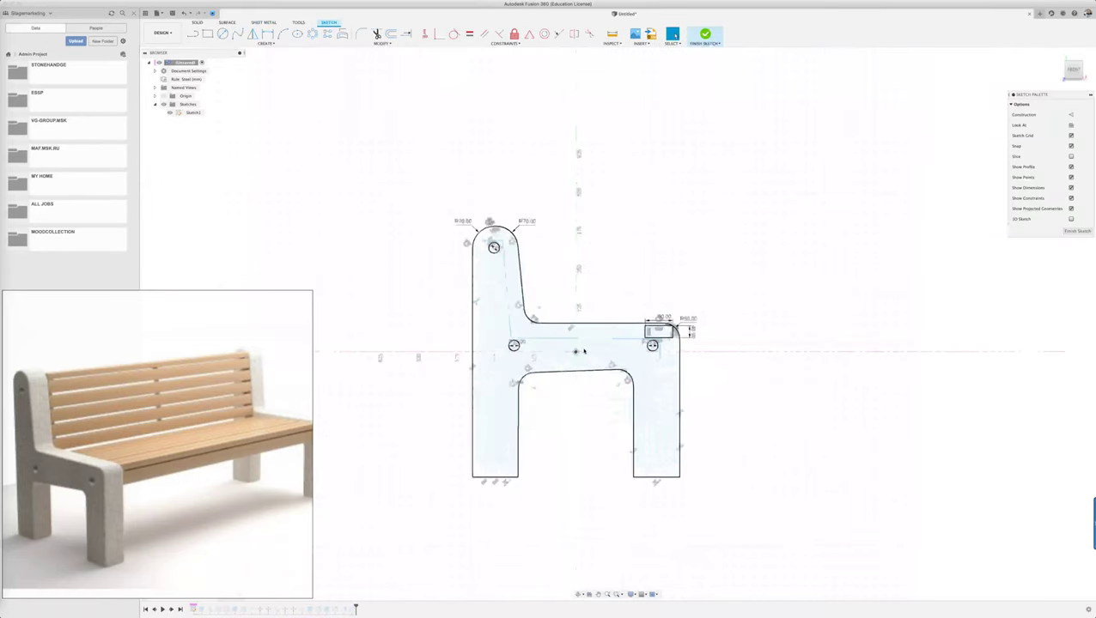
{"action": "scroll", "coordinate": [584, 351], "scroll_direction": "up", "scroll_amount": 3}
{"action": "scroll", "coordinate": [584, 350], "scroll_direction": "up", "scroll_amount": 2}
{"action": "scroll", "coordinate": [584, 351], "scroll_direction": "up", "scroll_amount": 2}
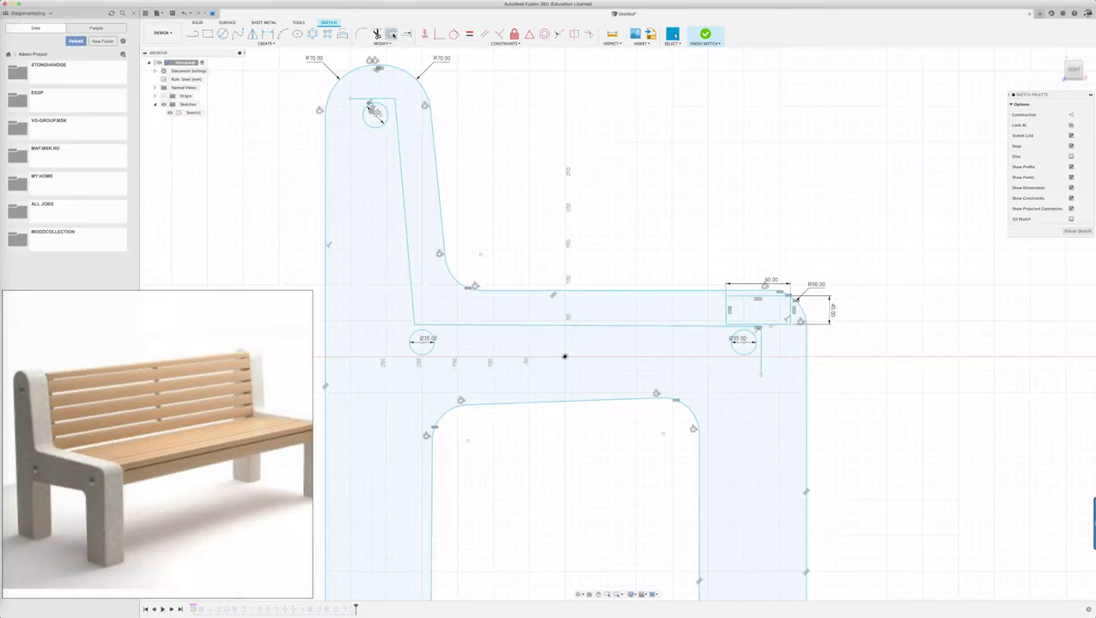
Step: Offset the L-shaped seat-and-backrest line chain by 50 mm
{"action": "left_click", "coordinate": [390, 34]}
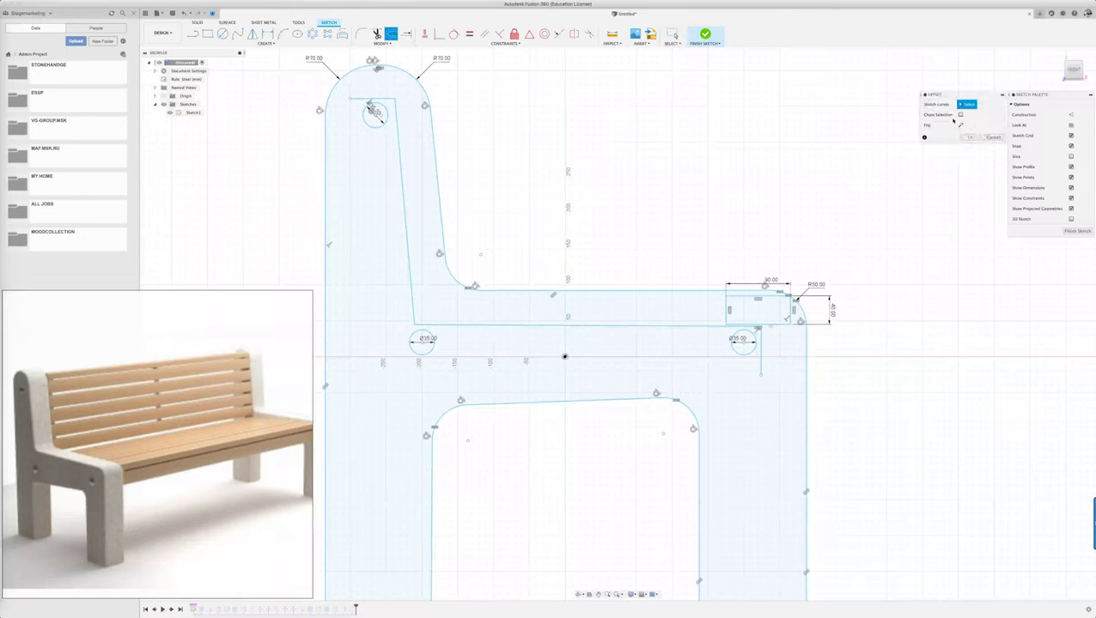
{"action": "left_click", "coordinate": [401, 169]}
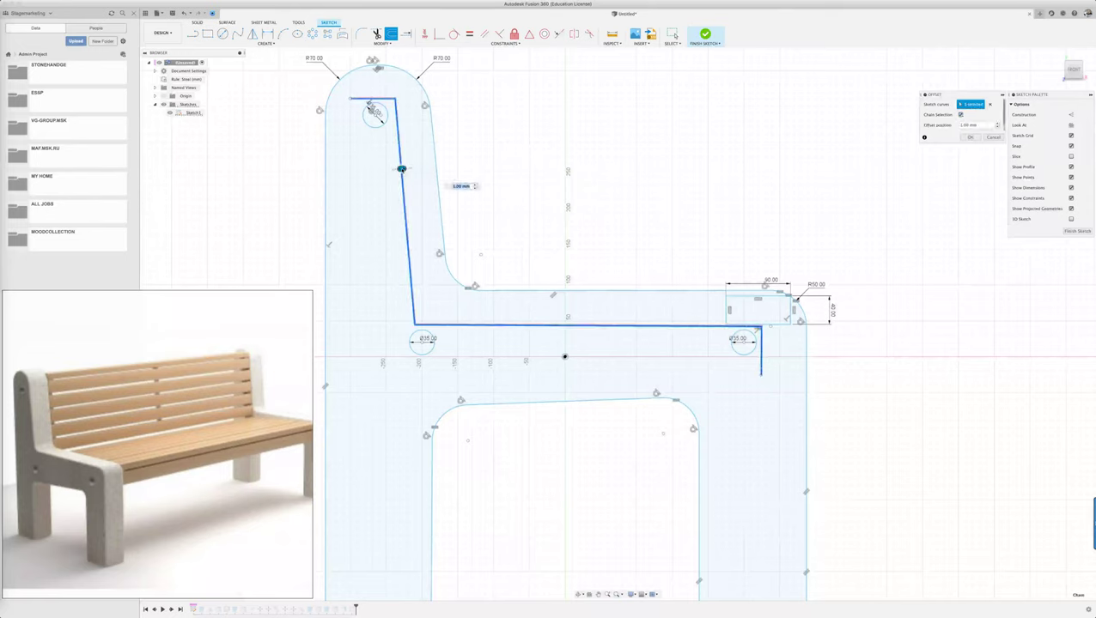
{"action": "left_click_drag", "start_coordinate": [401, 170], "coordinate": [378, 171]}
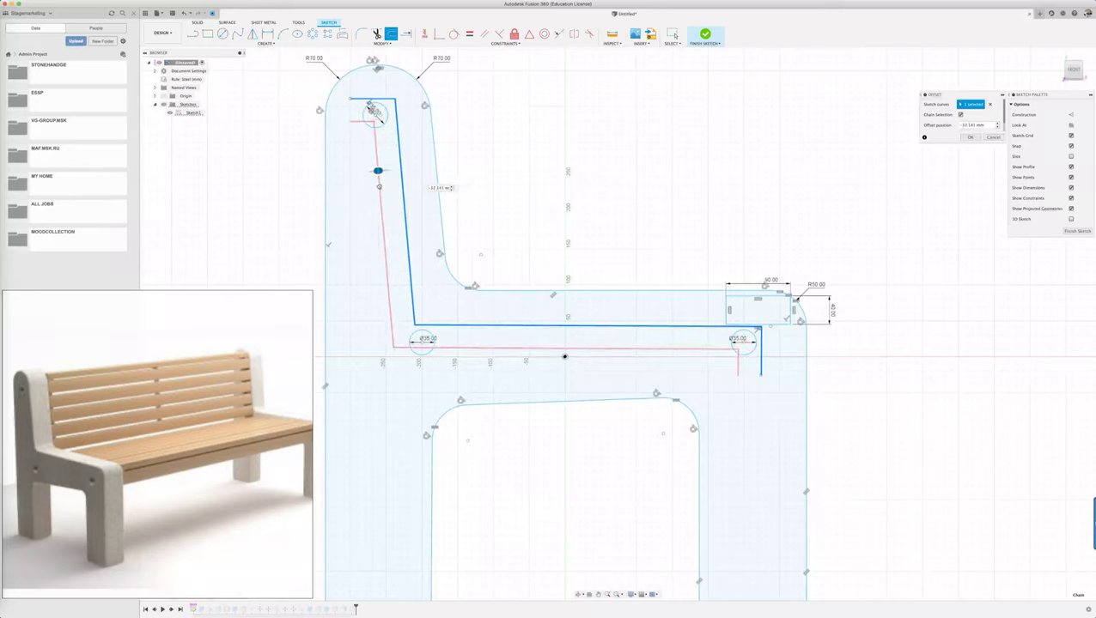
{"action": "left_click_drag", "start_coordinate": [378, 171], "coordinate": [374, 171]}
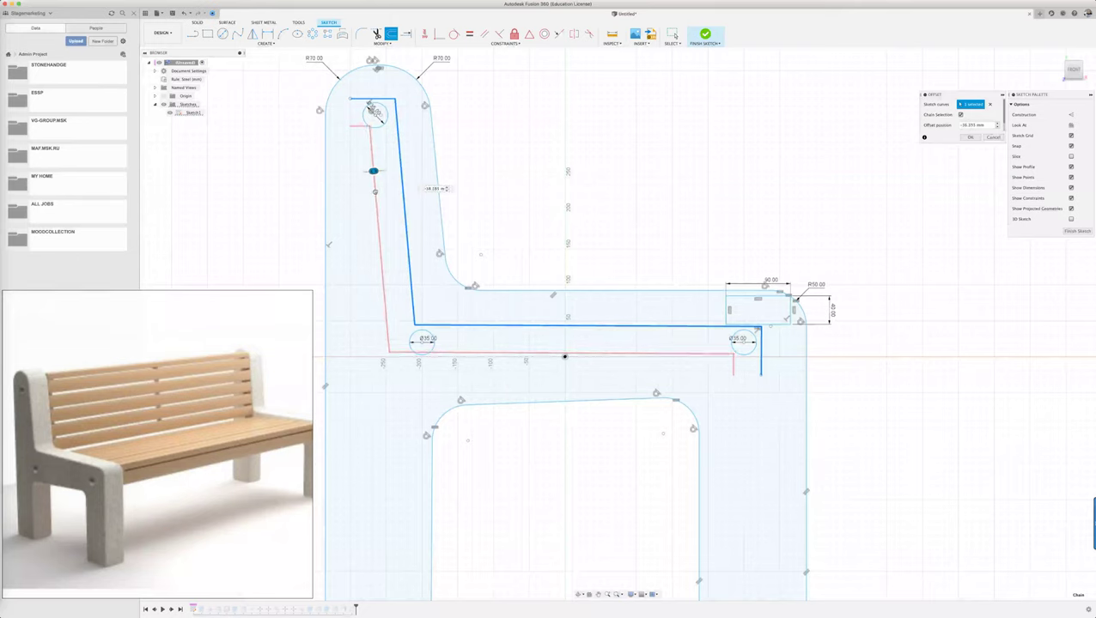
{"action": "left_click_drag", "start_coordinate": [374, 171], "coordinate": [365, 171]}
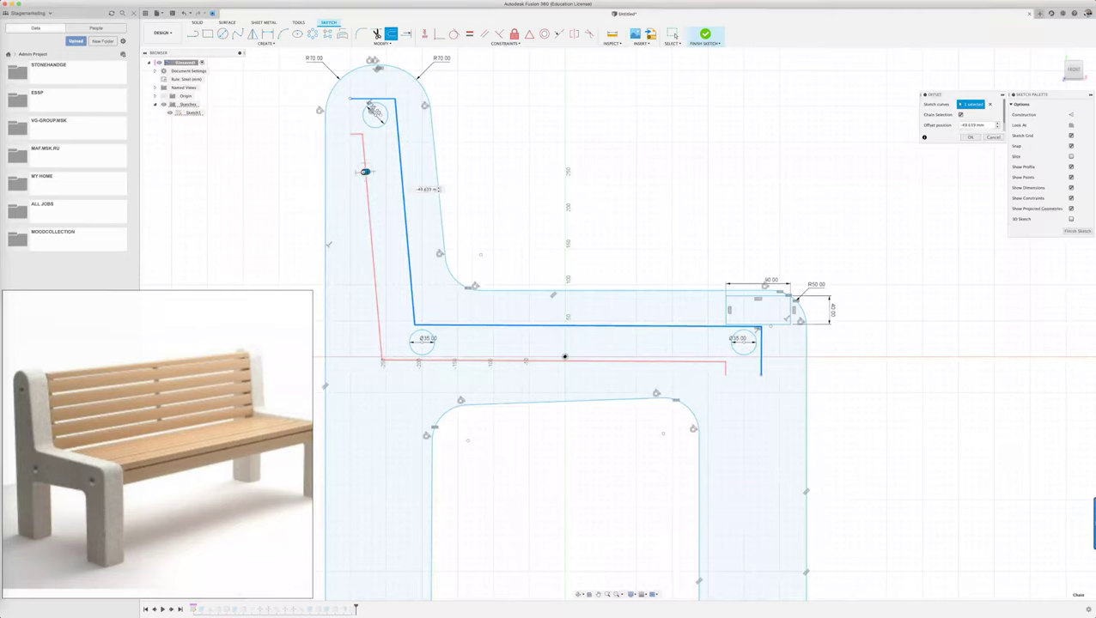
{"action": "left_click_drag", "start_coordinate": [365, 172], "coordinate": [362, 172]}
{"action": "left_click", "coordinate": [417, 188]}
{"action": "type", "text": "-50"}
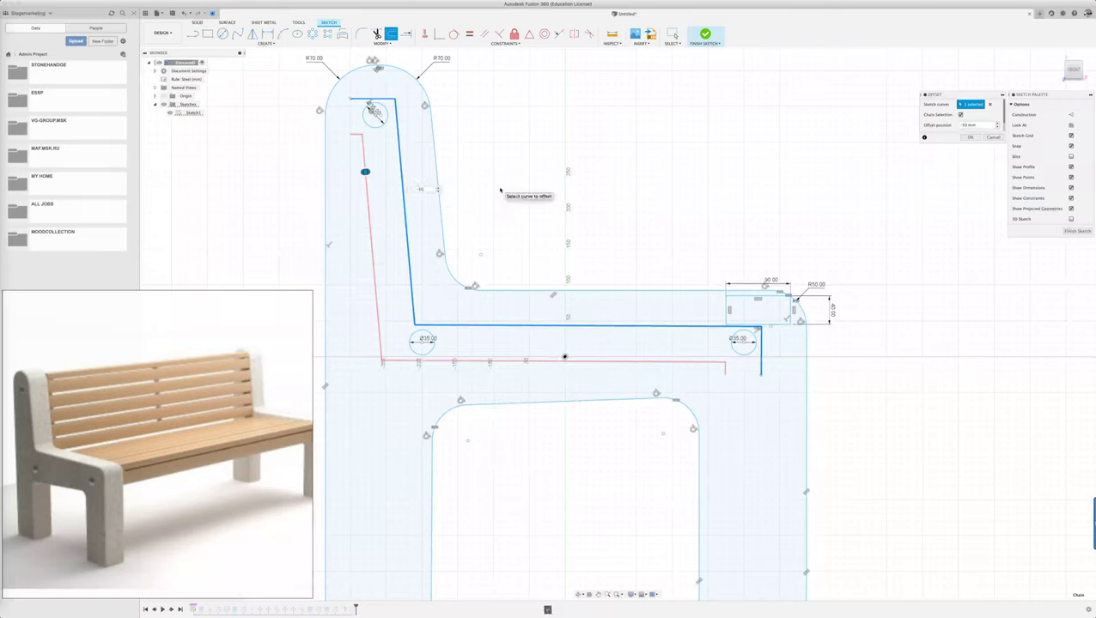
{"action": "key", "text": "Return"}
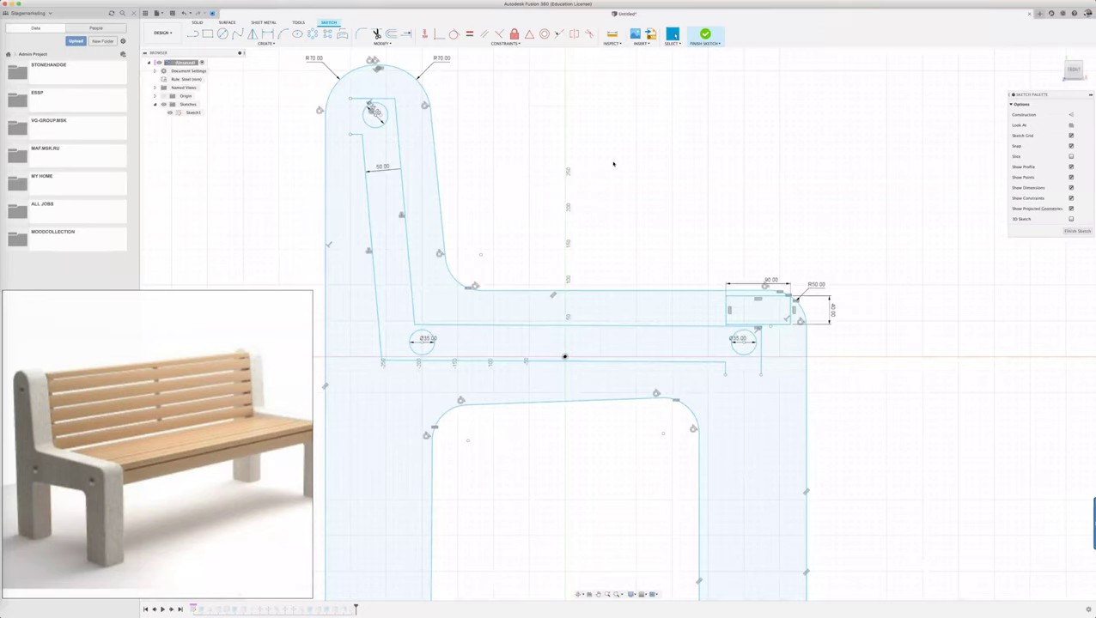
Step: Draw two short lines closing the bracket's right end and top end into a closed outline
{"action": "key", "text": "l"}
{"action": "left_click", "coordinate": [726, 374]}
{"action": "left_click", "coordinate": [759, 375]}
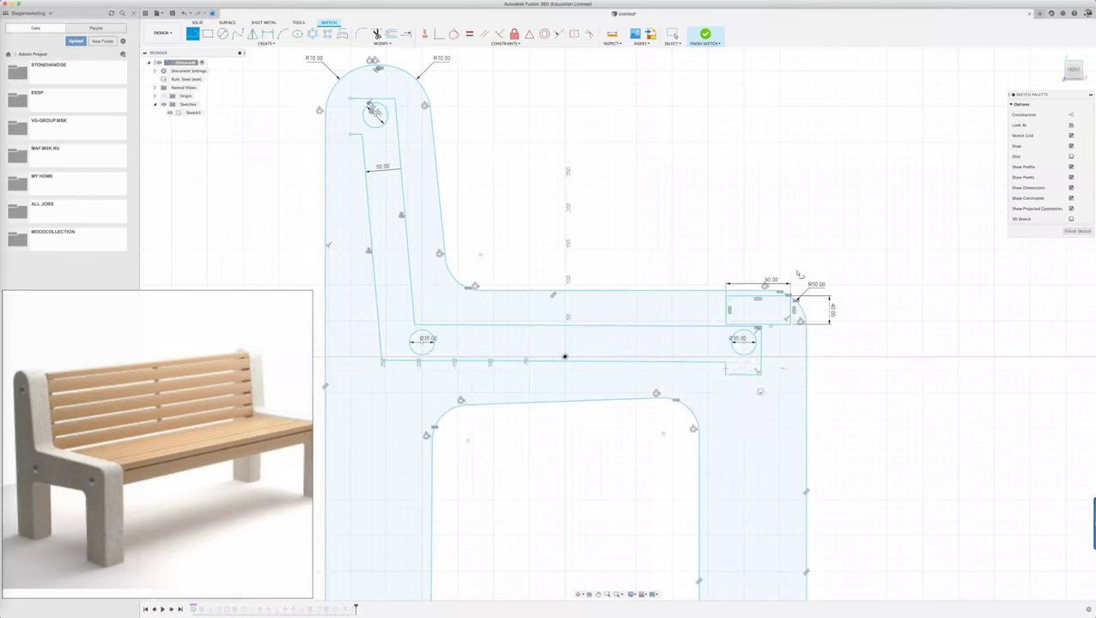
{"action": "left_click", "coordinate": [353, 136]}
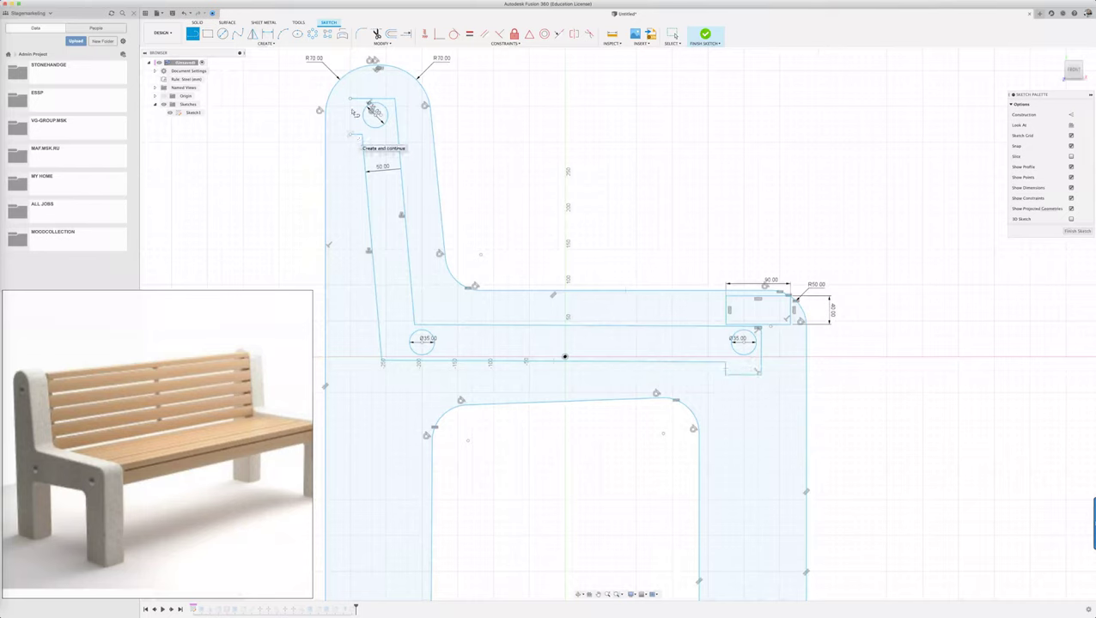
{"action": "left_click", "coordinate": [351, 101]}
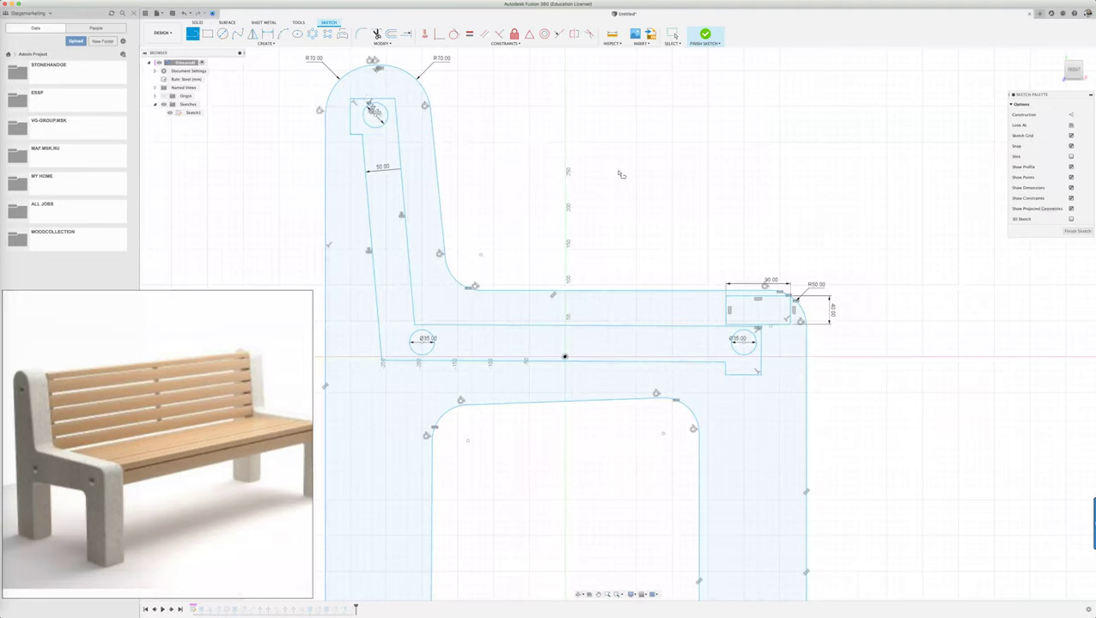
{"action": "key", "text": "Escape"}
{"action": "scroll", "coordinate": [965, 255], "scroll_direction": "down", "scroll_amount": 2}
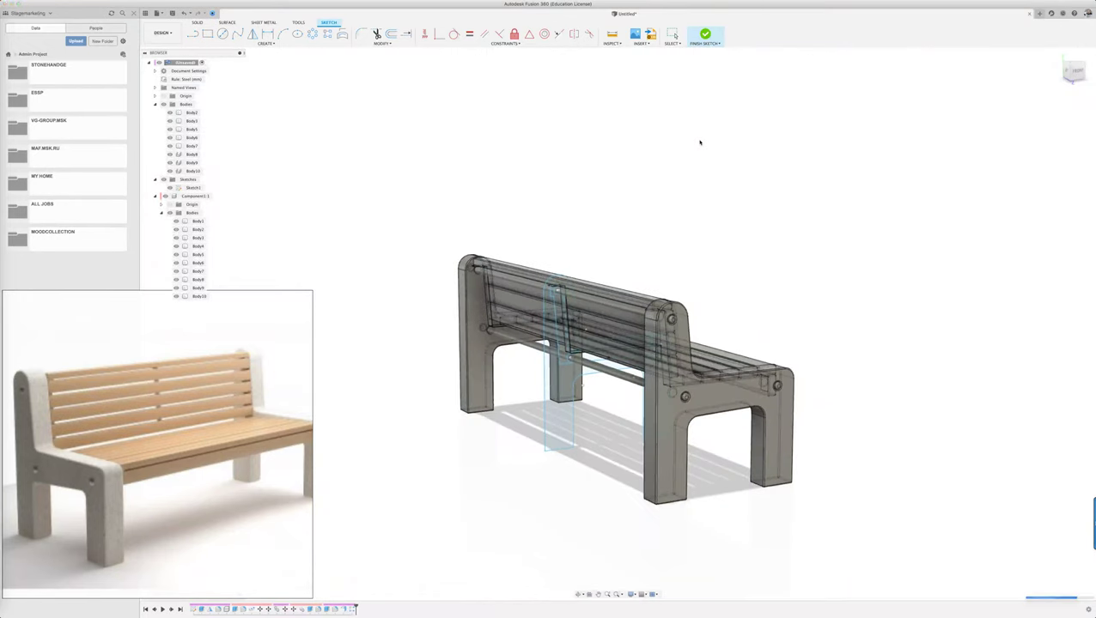
Step: Zoom in on the rear post to inspect the bracket profile and rod bodies, then clear the selection
{"action": "scroll", "coordinate": [561, 361], "scroll_direction": "up", "scroll_amount": 5}
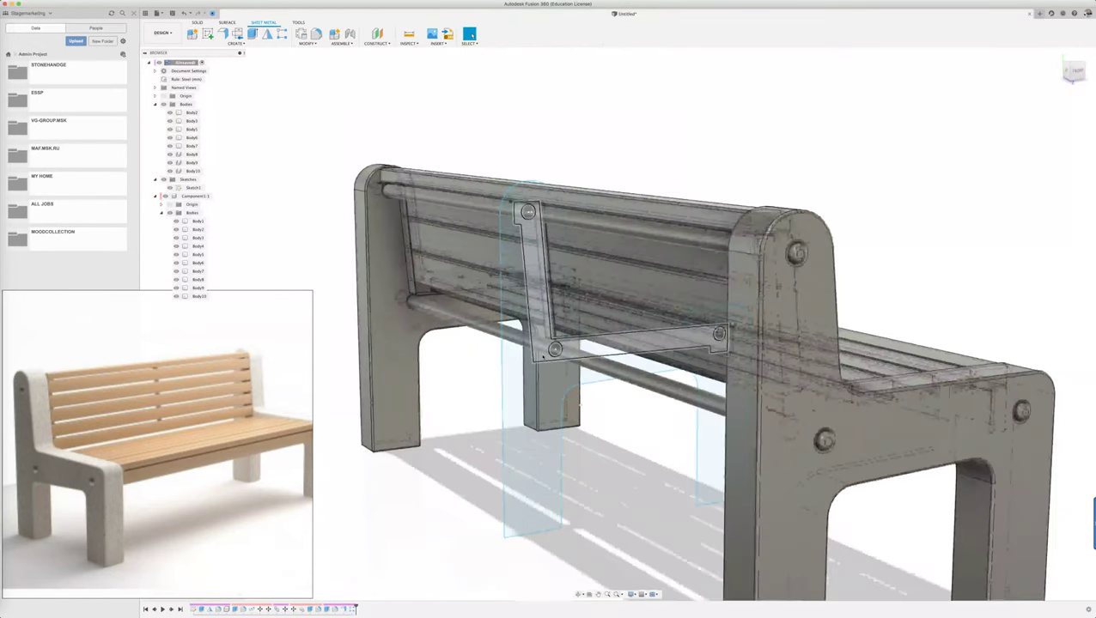
{"action": "scroll", "coordinate": [542, 355], "scroll_direction": "up", "scroll_amount": 2}
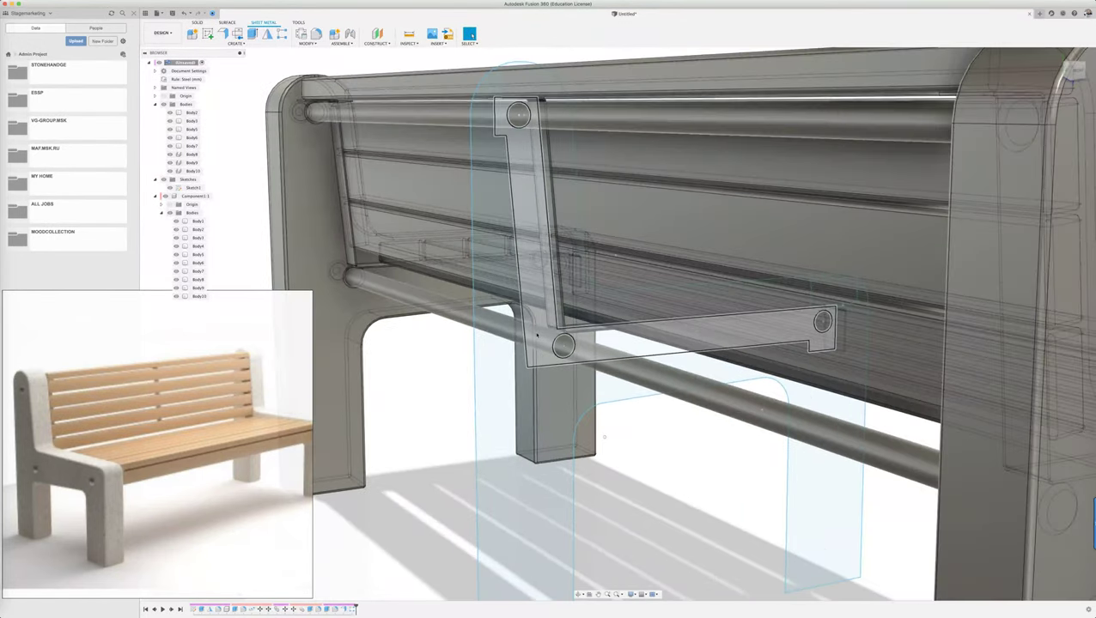
{"action": "left_click", "coordinate": [536, 339]}
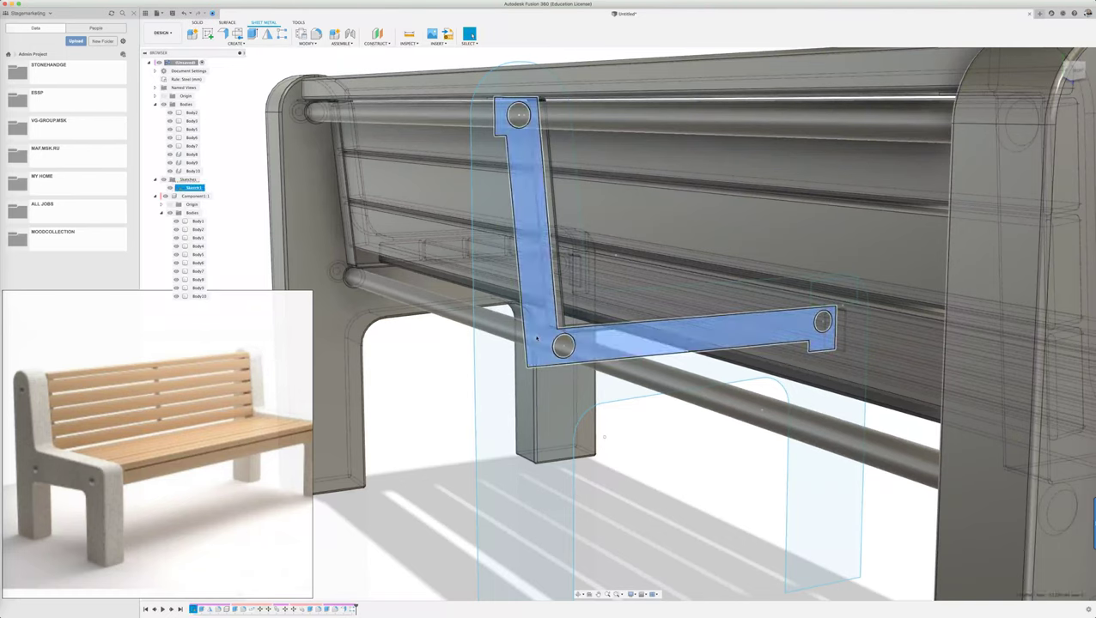
{"action": "left_click", "coordinate": [563, 350]}
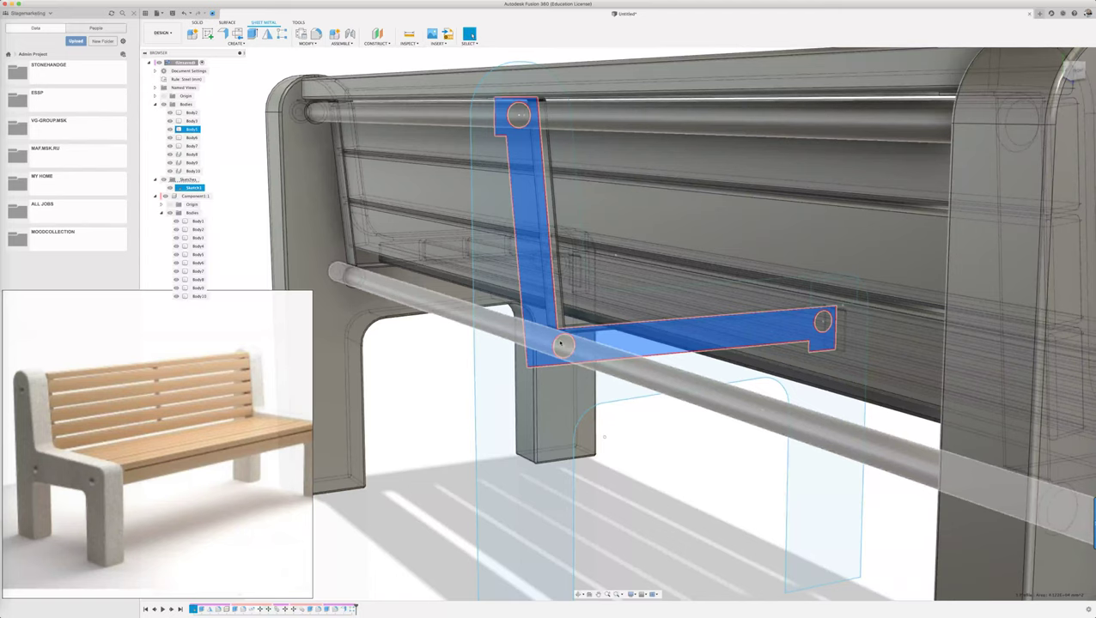
{"action": "left_click", "coordinate": [562, 343]}
{"action": "left_click", "coordinate": [513, 119]}
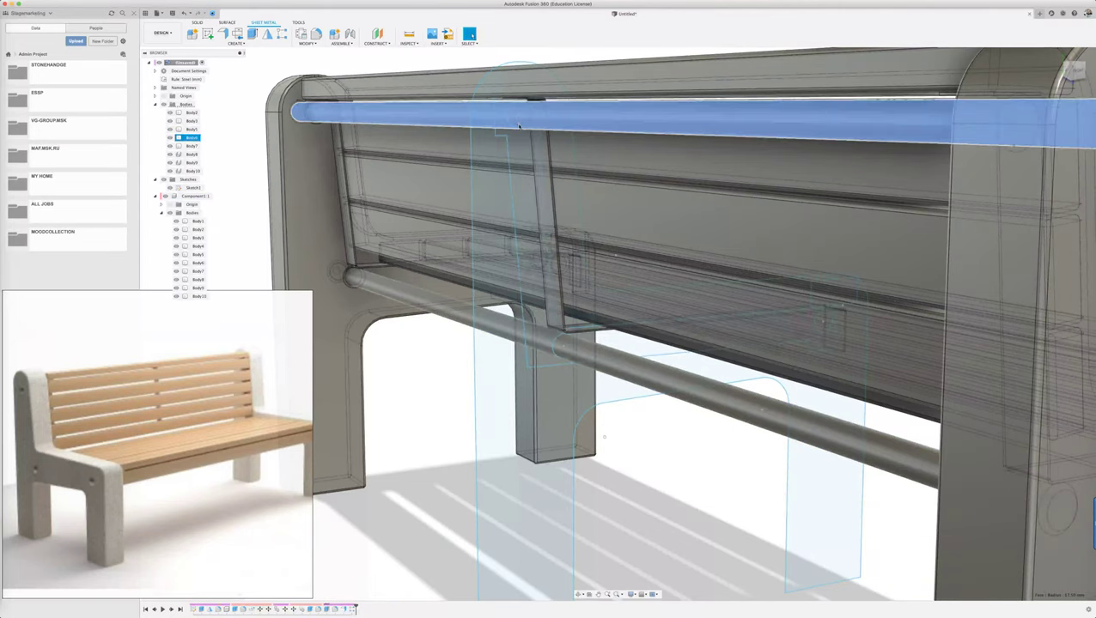
{"action": "left_click", "coordinate": [517, 120]}
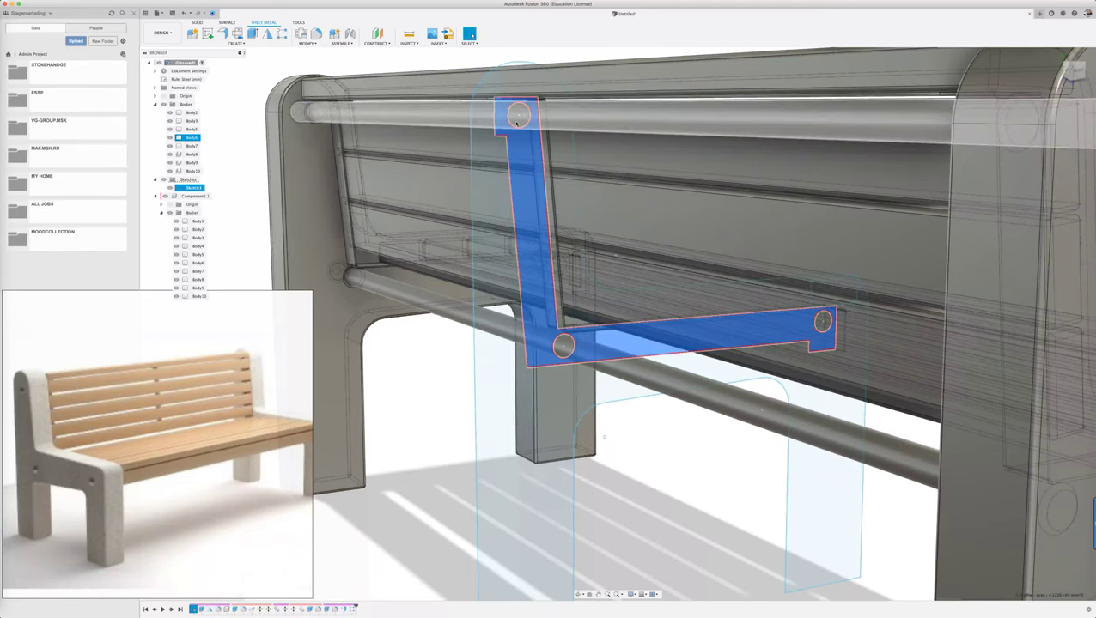
{"action": "left_click", "coordinate": [516, 120]}
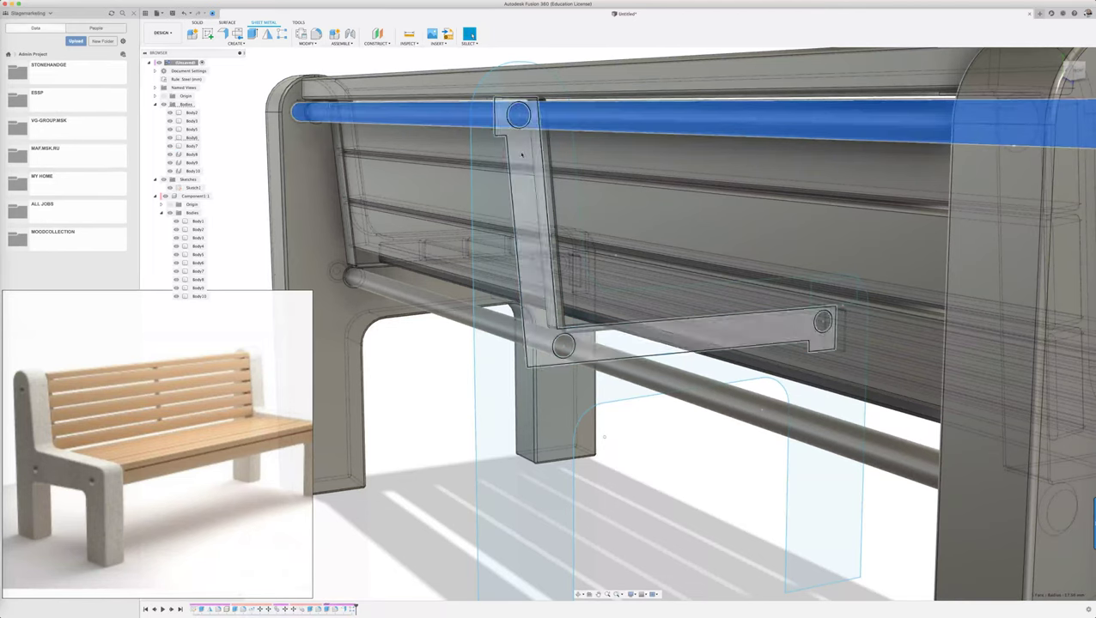
{"action": "left_click", "coordinate": [251, 155]}
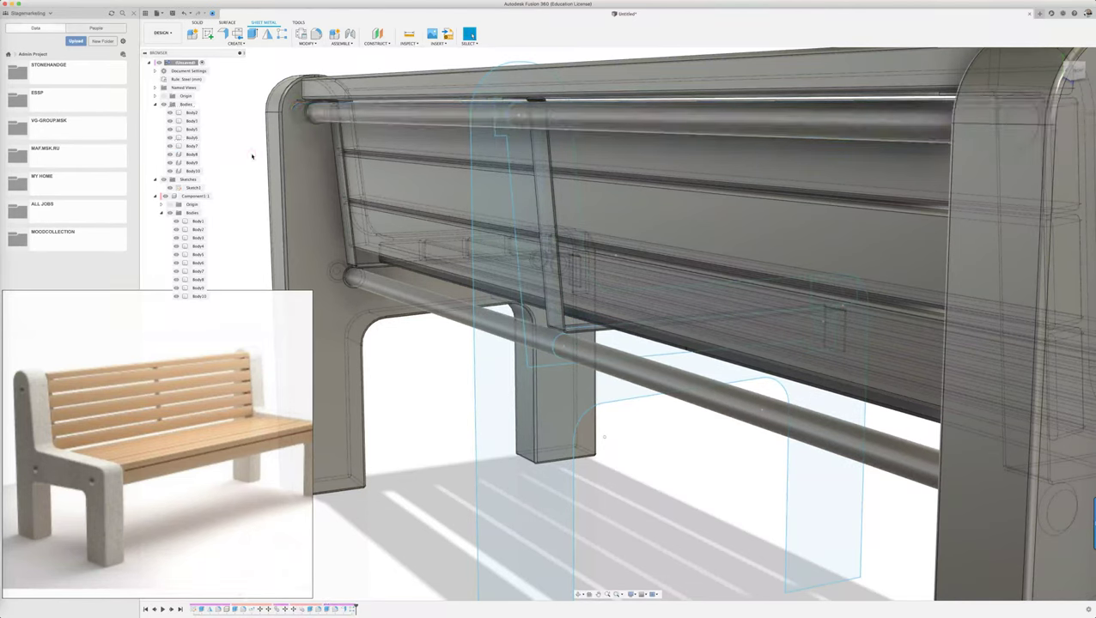
Step: Try extruding the bracket profiles and rod-hole circles, cancel, and start a sheet-metal Flange instead
{"action": "key", "text": "e"}
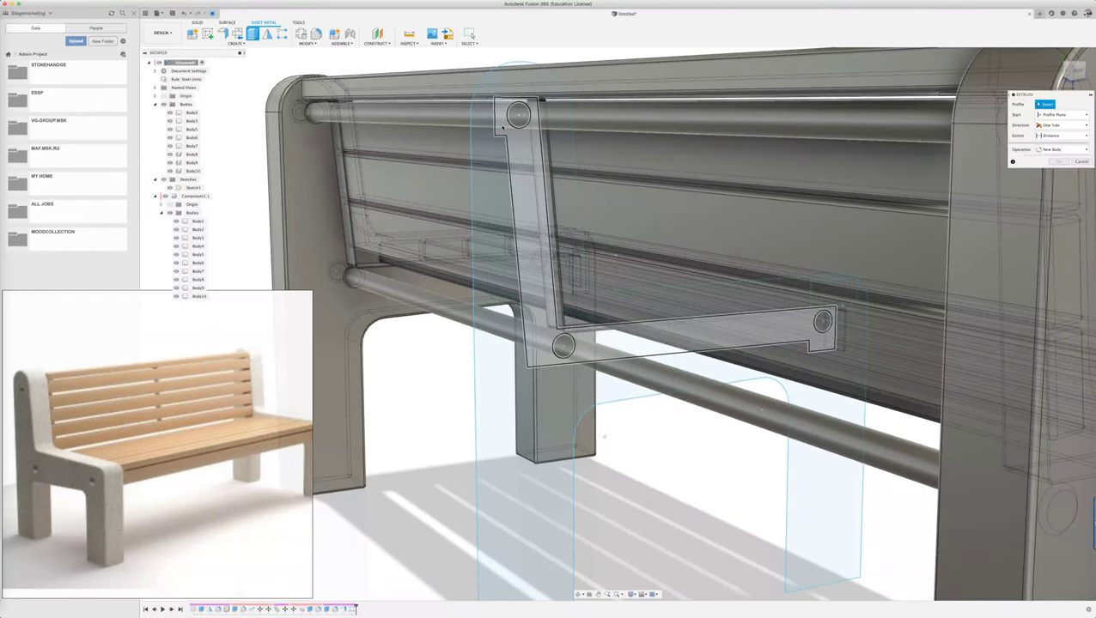
{"action": "left_click", "coordinate": [503, 128]}
{"action": "left_click", "coordinate": [542, 266]}
{"action": "left_click", "coordinate": [563, 345]}
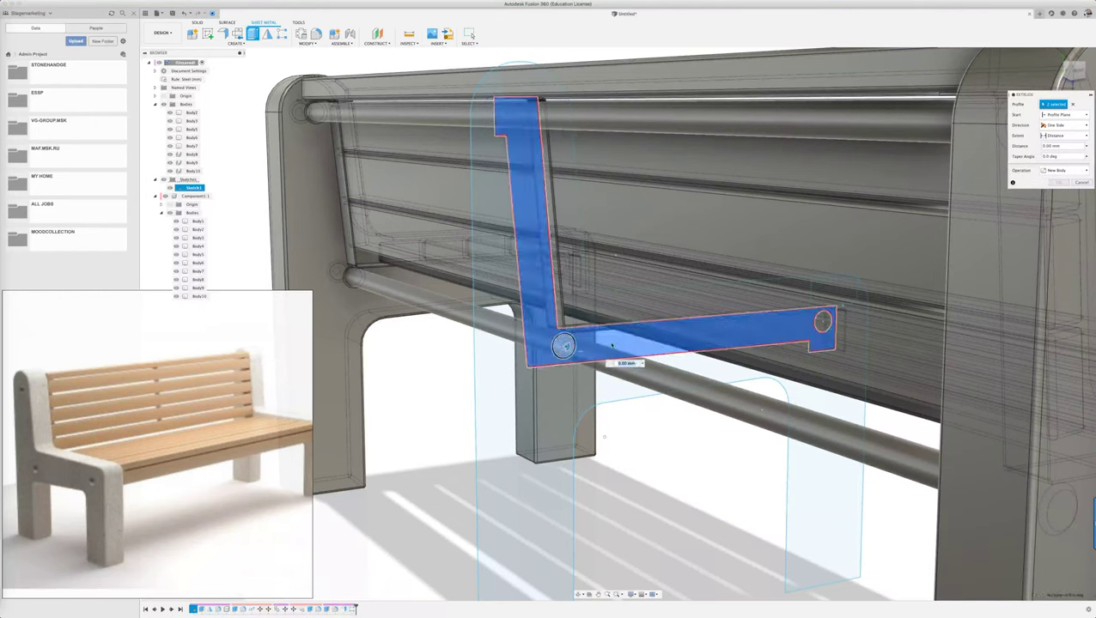
{"action": "left_click", "coordinate": [823, 322]}
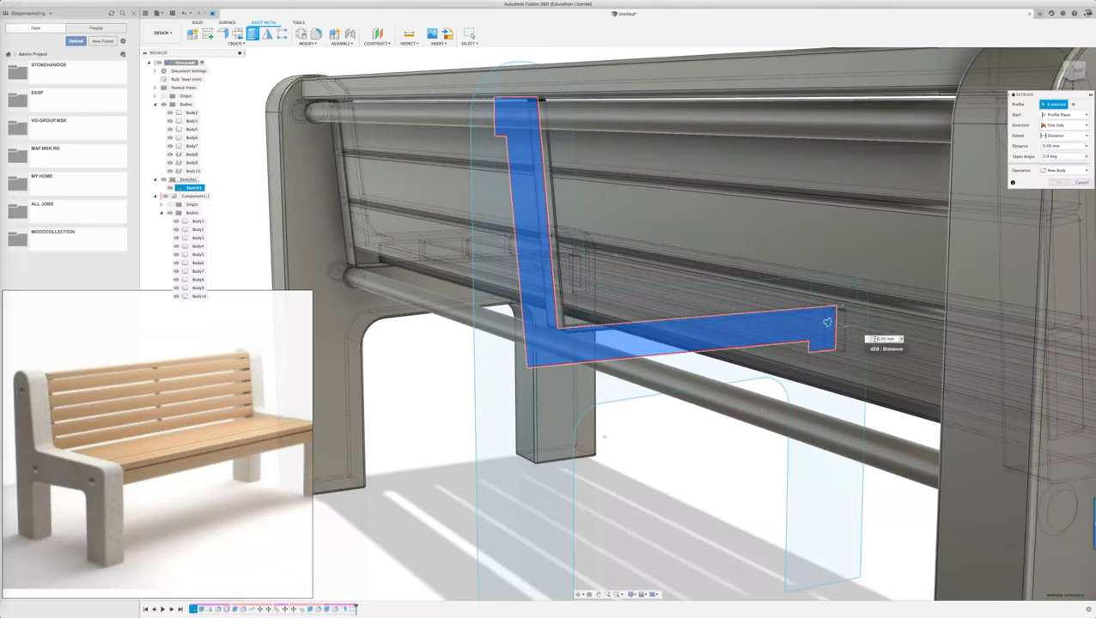
{"action": "left_click", "coordinate": [901, 339]}
{"action": "left_click", "coordinate": [1084, 182]}
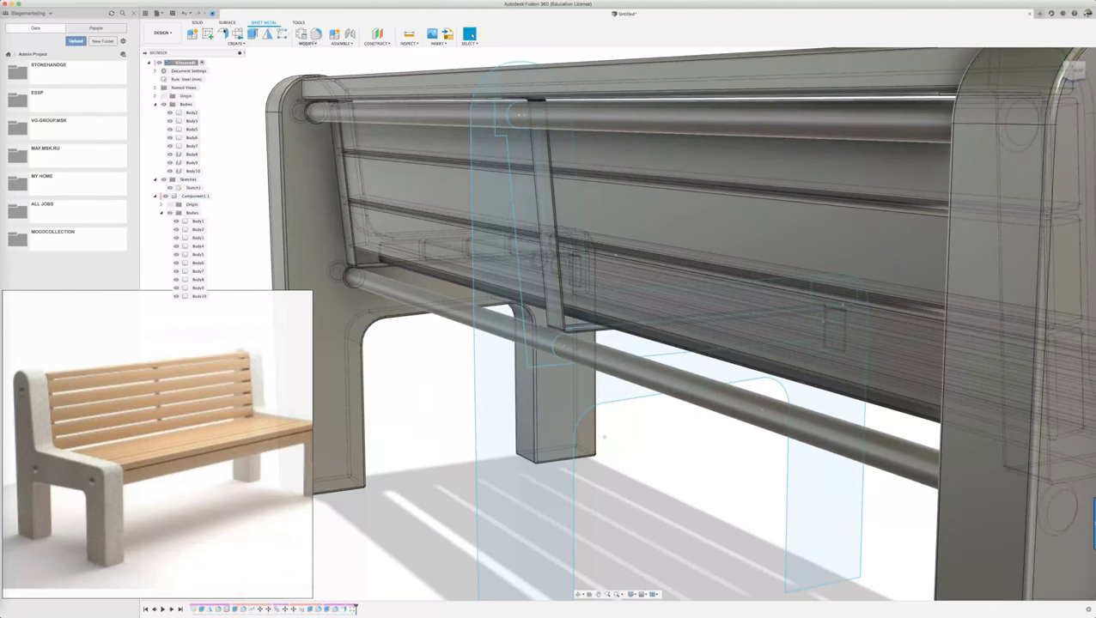
{"action": "left_click", "coordinate": [223, 32]}
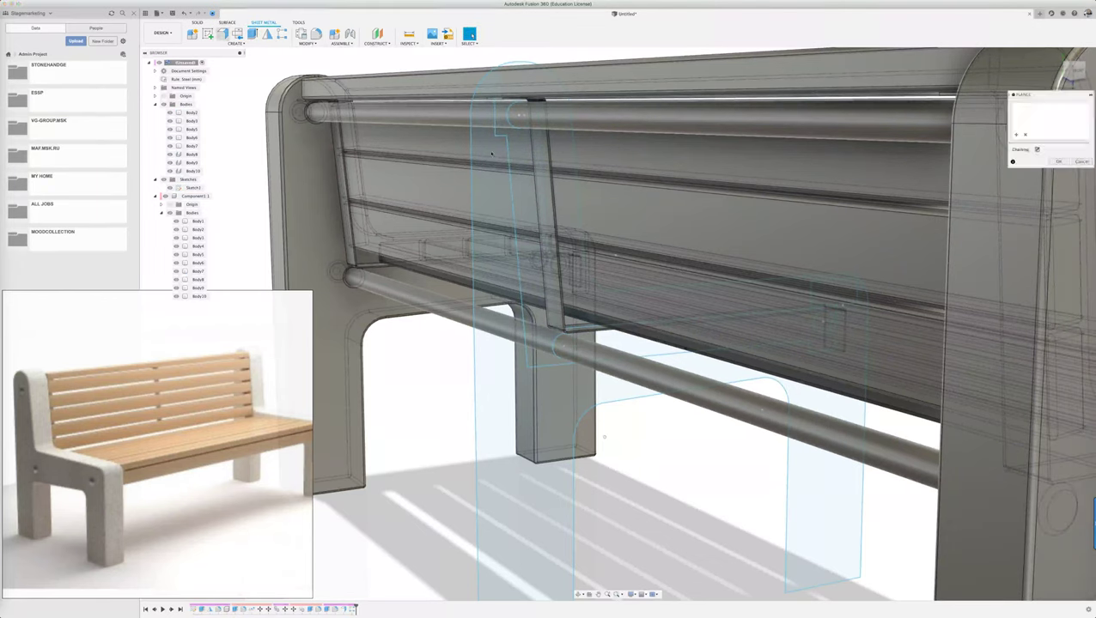
Step: Create flange body Body11 from the L-bracket profile plus its three hole profiles
{"action": "left_click", "coordinate": [531, 182]}
{"action": "left_click", "coordinate": [518, 114]}
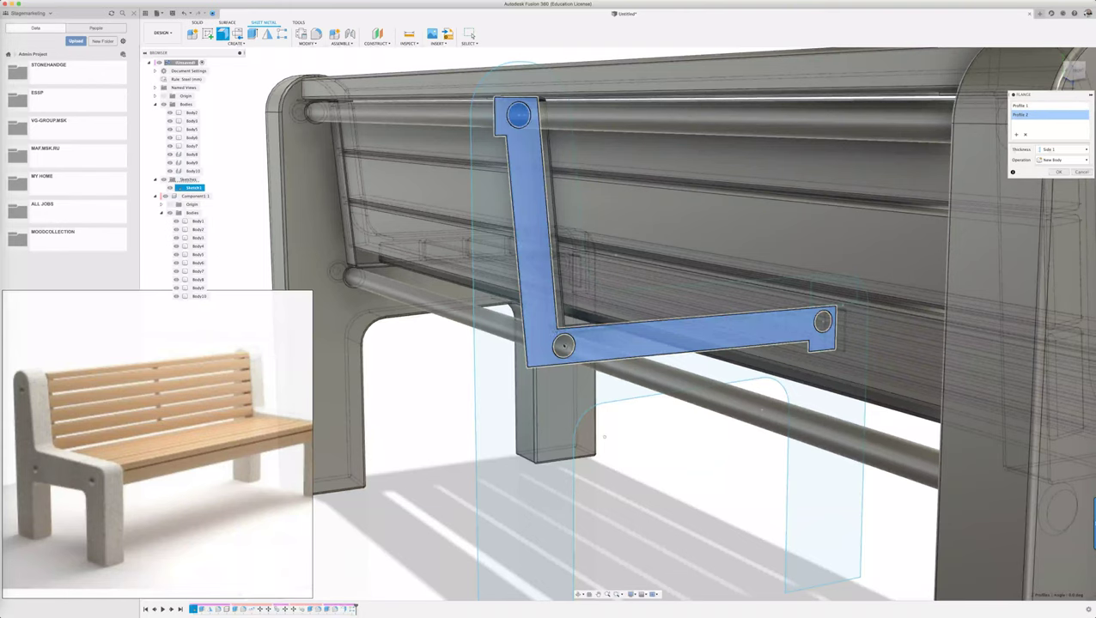
{"action": "left_click", "coordinate": [563, 346]}
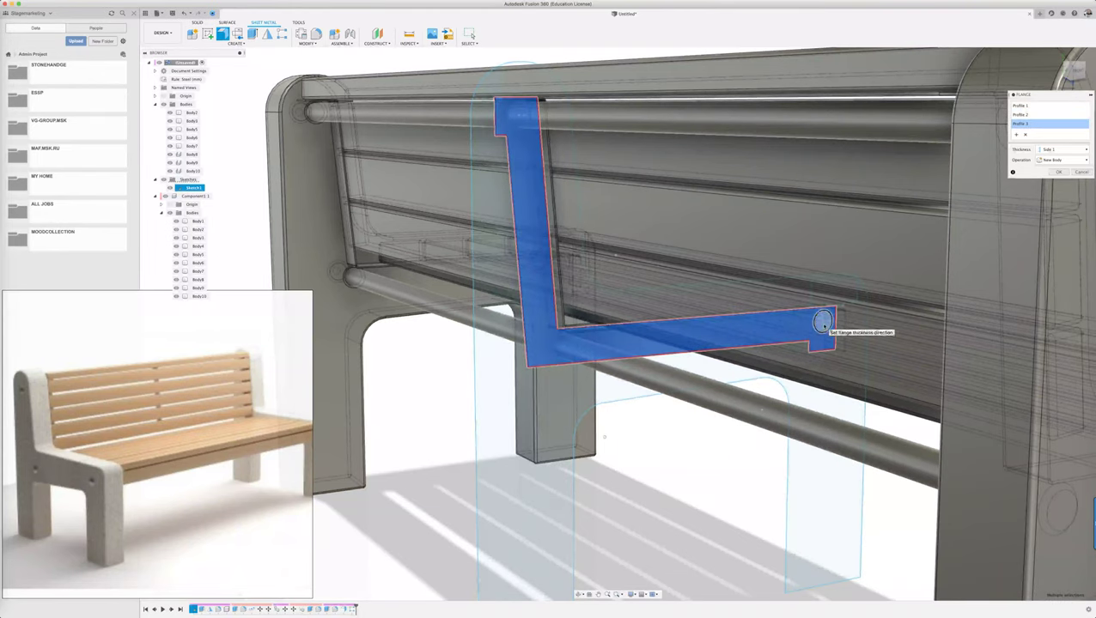
{"action": "left_click", "coordinate": [822, 322]}
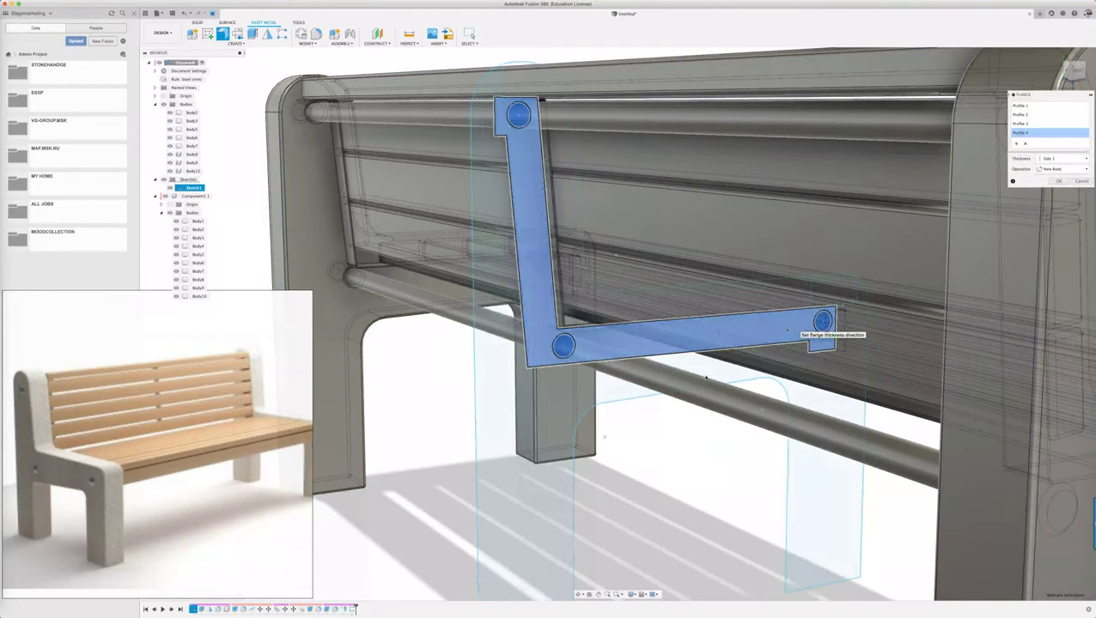
{"action": "middle_click_drag", "start_coordinate": [697, 391], "coordinate": [1059, 182], "text": "shift"}
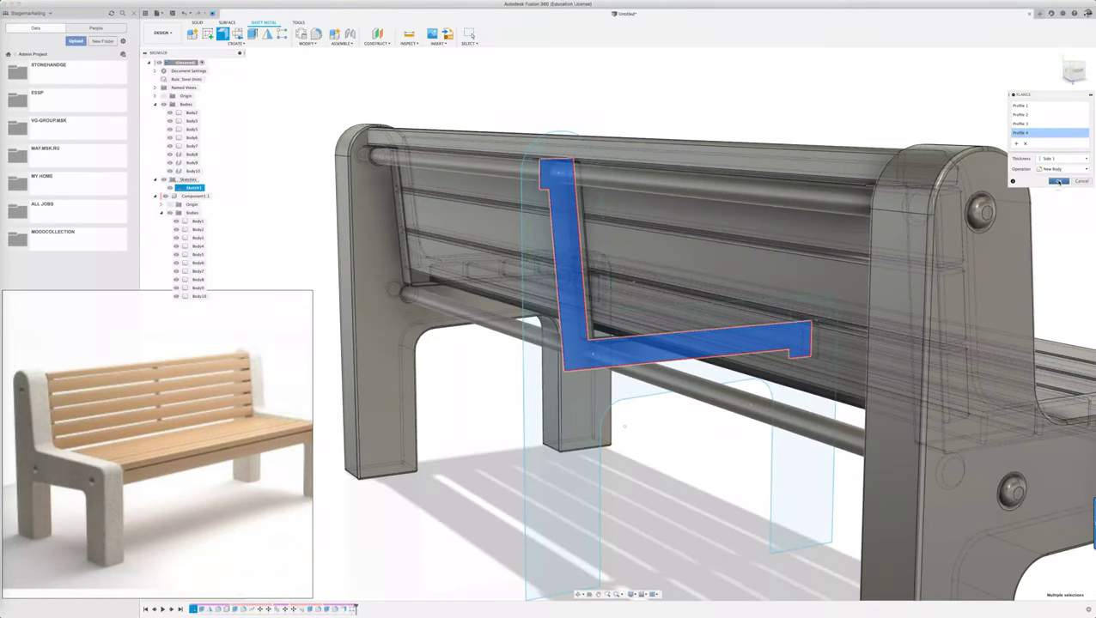
{"action": "left_click", "coordinate": [1059, 182]}
{"action": "middle_click_drag", "start_coordinate": [421, 416], "coordinate": [455, 412], "text": "shift"}
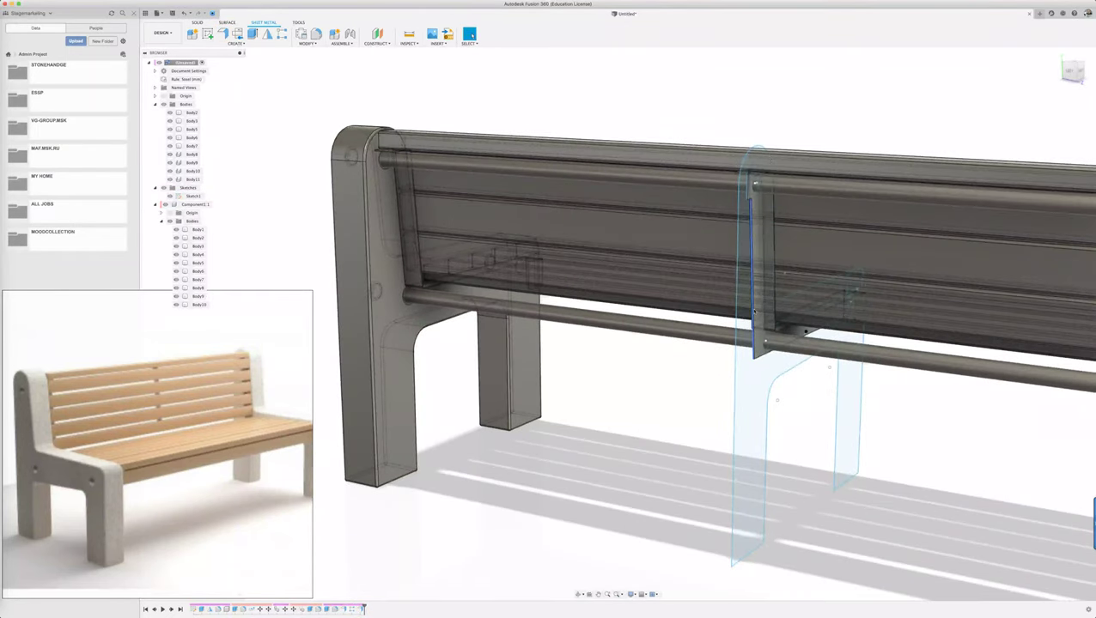
Step: Edit the flange to keep only Profile 1, dropping the three hole profiles so they cut through
{"action": "left_click", "coordinate": [754, 311]}
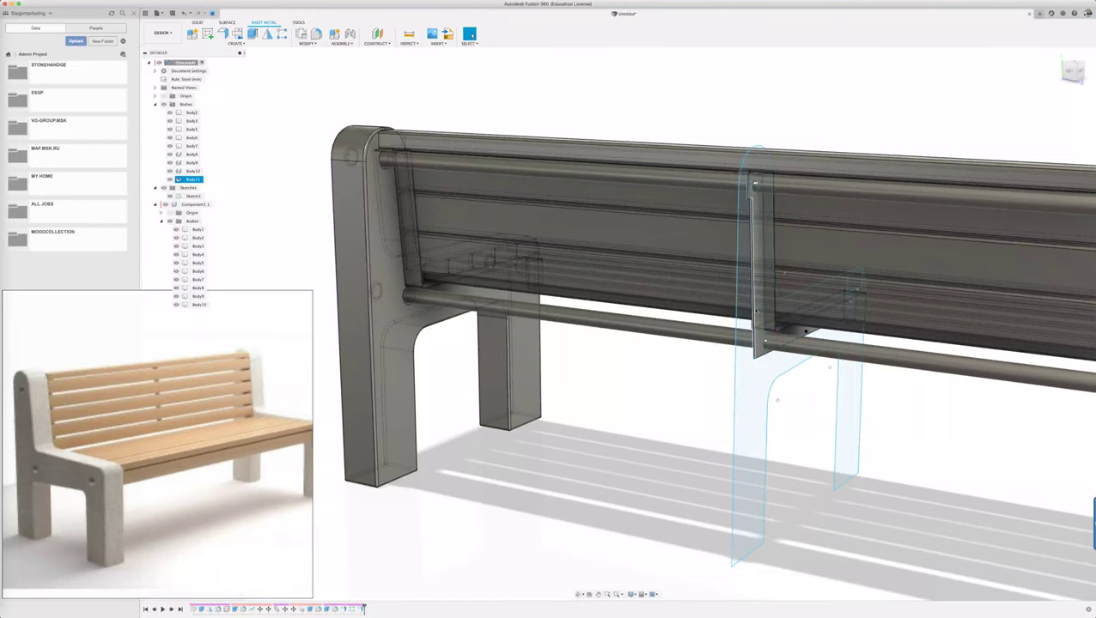
{"action": "middle_click_drag", "start_coordinate": [753, 311], "coordinate": [743, 306], "text": "shift"}
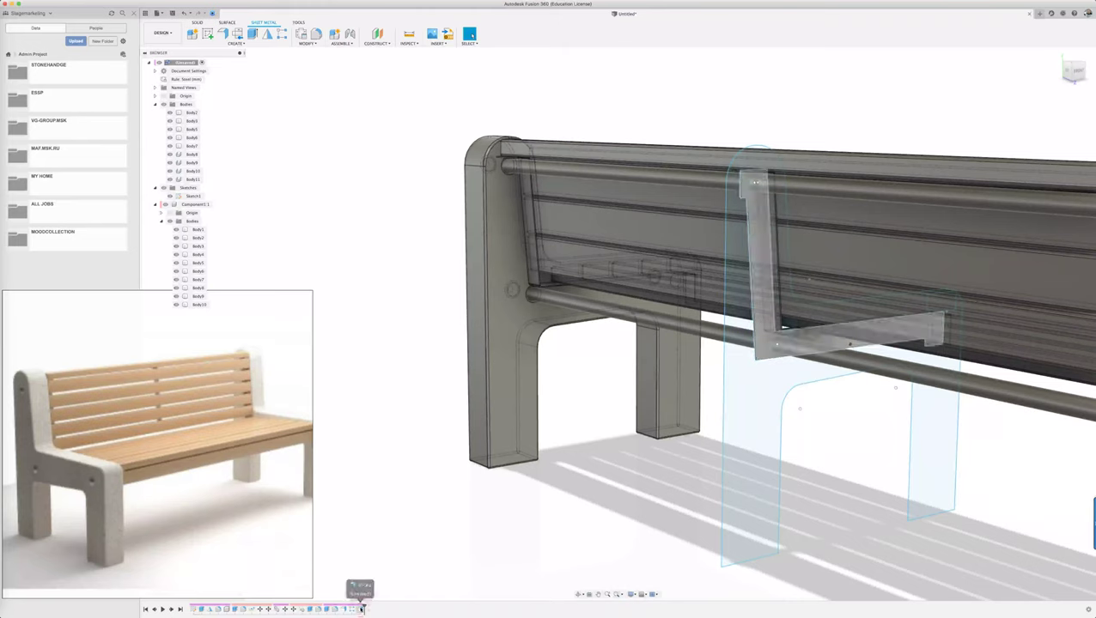
{"action": "double_click", "coordinate": [354, 609]}
{"action": "left_click", "coordinate": [753, 182]}
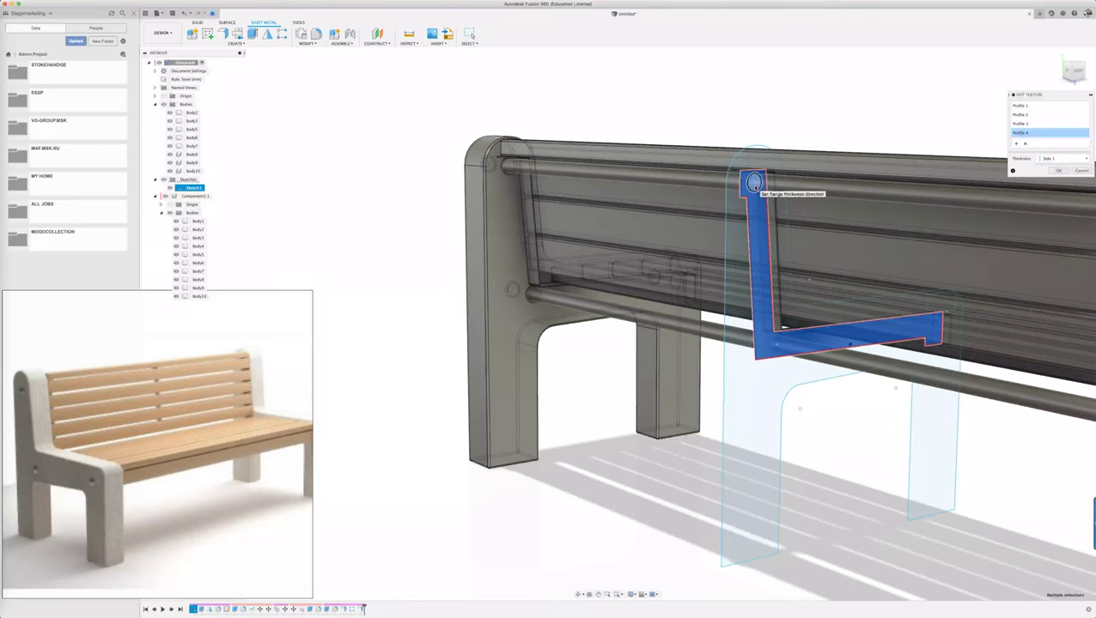
{"action": "left_click", "coordinate": [775, 343]}
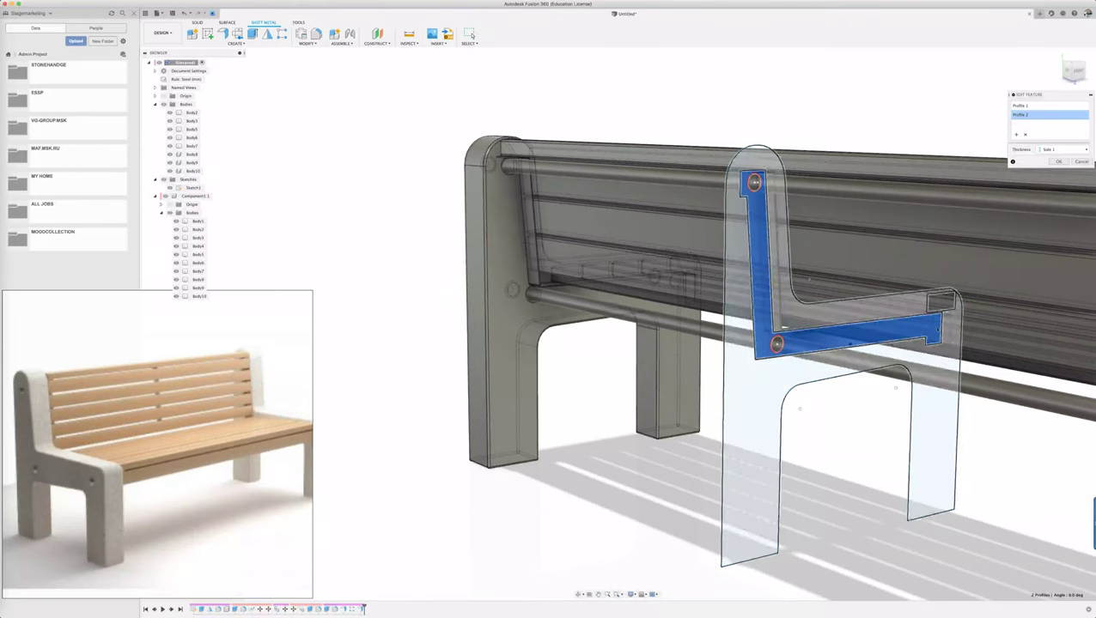
{"action": "left_click", "coordinate": [934, 324]}
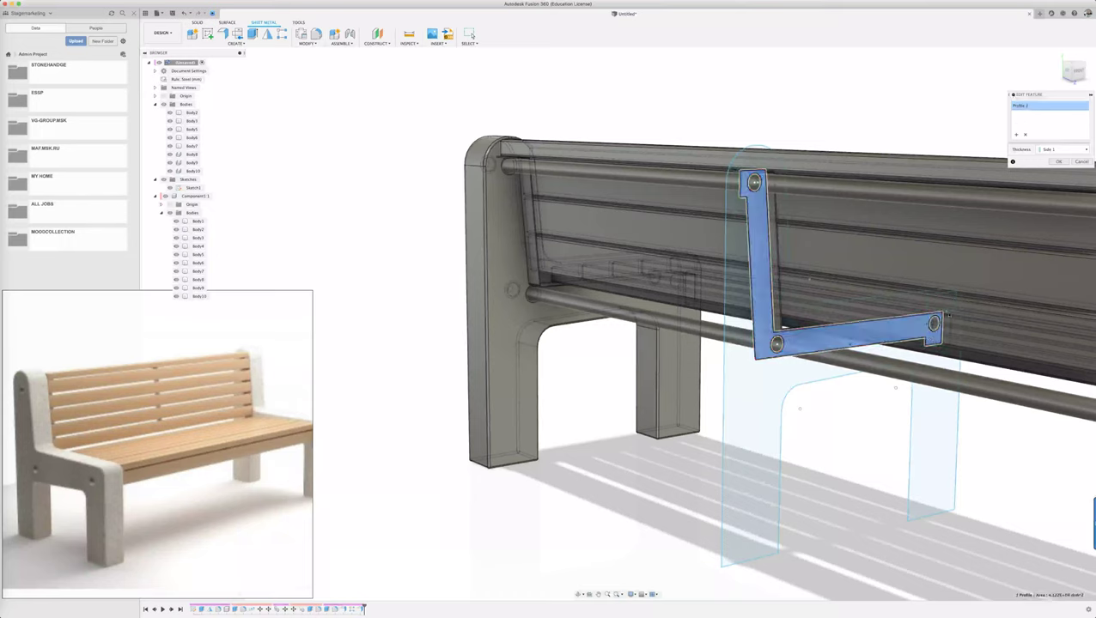
{"action": "left_click", "coordinate": [1060, 161]}
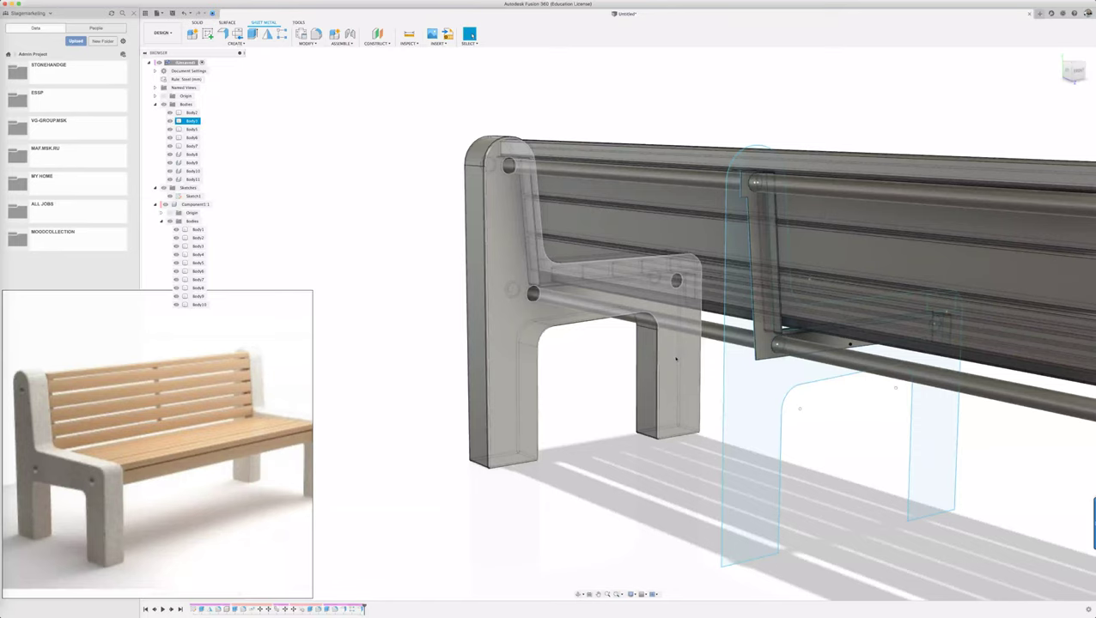
{"action": "middle_click_drag", "start_coordinate": [676, 359], "coordinate": [765, 381], "text": "shift"}
{"action": "scroll", "coordinate": [472, 362], "scroll_direction": "down", "scroll_amount": 2}
{"action": "scroll", "coordinate": [550, 369], "scroll_direction": "down", "scroll_amount": 1}
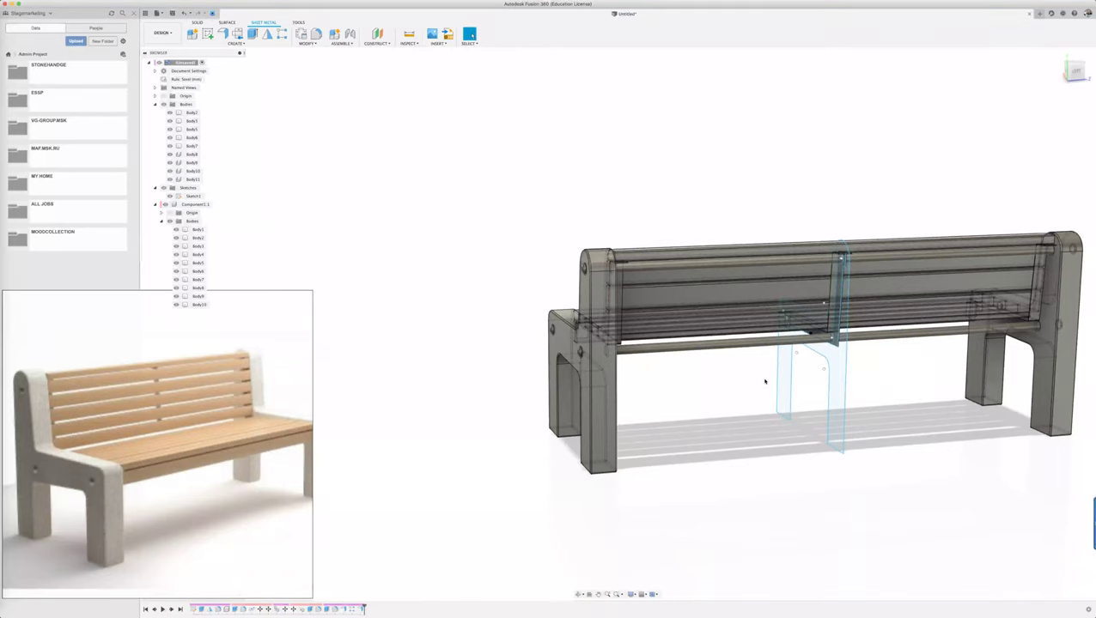
Step: Start the Align command and pick the Body11 bracket as the object to move
{"action": "key", "text": "s"}
{"action": "left_click", "coordinate": [770, 406]}
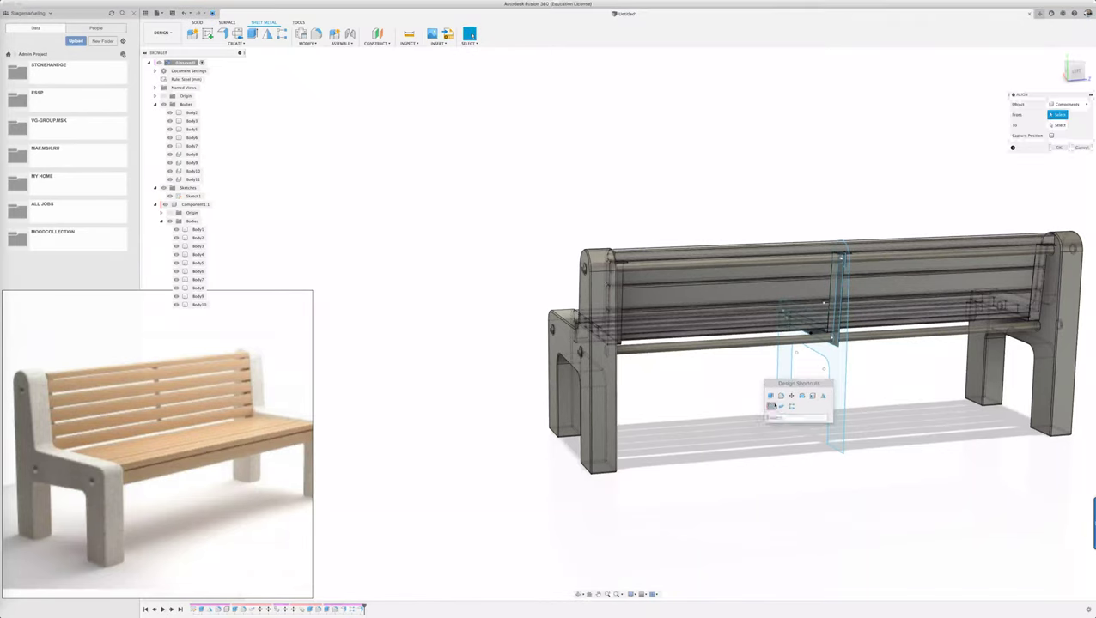
{"action": "scroll", "coordinate": [831, 340], "scroll_direction": "up", "scroll_amount": 2}
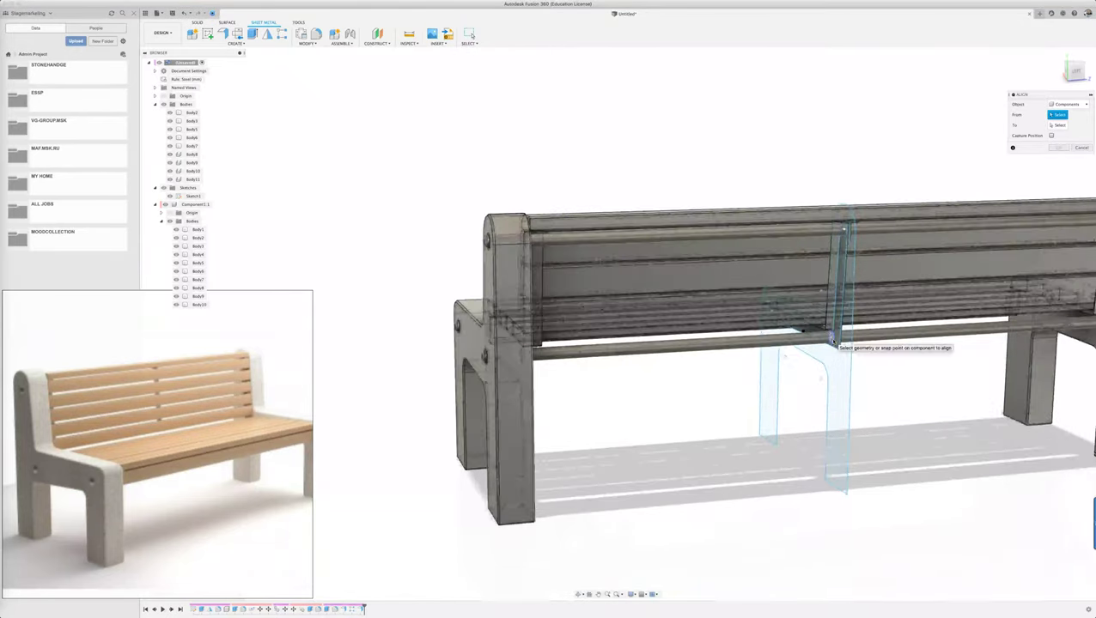
{"action": "scroll", "coordinate": [831, 339], "scroll_direction": "up", "scroll_amount": 3}
{"action": "scroll", "coordinate": [831, 339], "scroll_direction": "up", "scroll_amount": 3}
{"action": "left_click", "coordinate": [831, 339]}
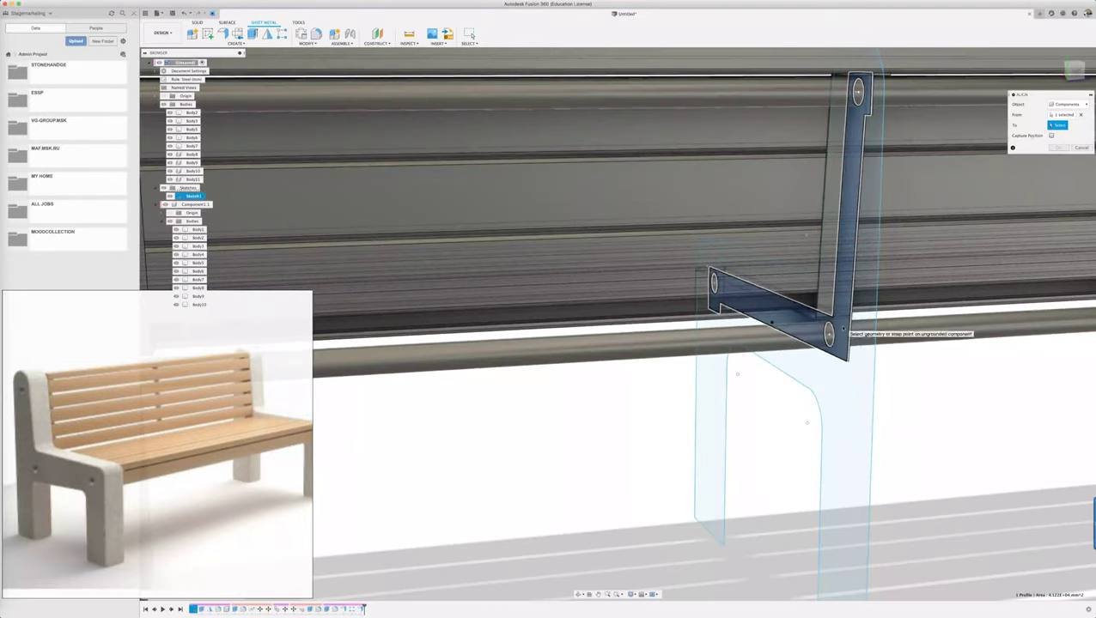
{"action": "scroll", "coordinate": [769, 471], "scroll_direction": "down", "scroll_amount": 5}
{"action": "middle_click_drag", "start_coordinate": [622, 471], "coordinate": [589, 470], "text": "shift"}
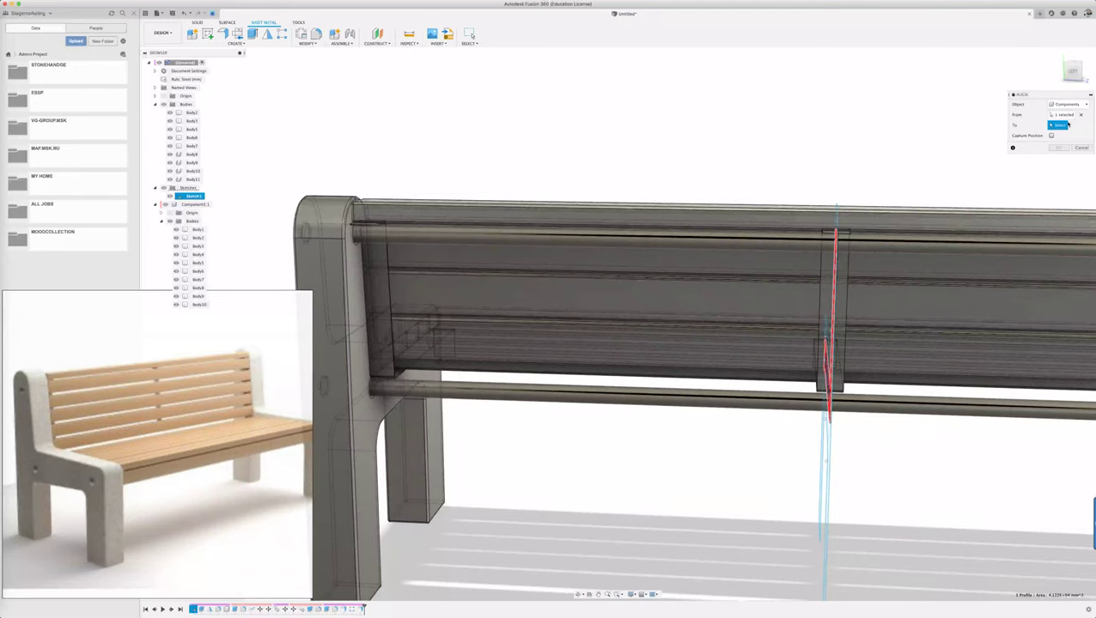
{"action": "middle_click_drag", "start_coordinate": [568, 469], "coordinate": [558, 465], "text": "shift"}
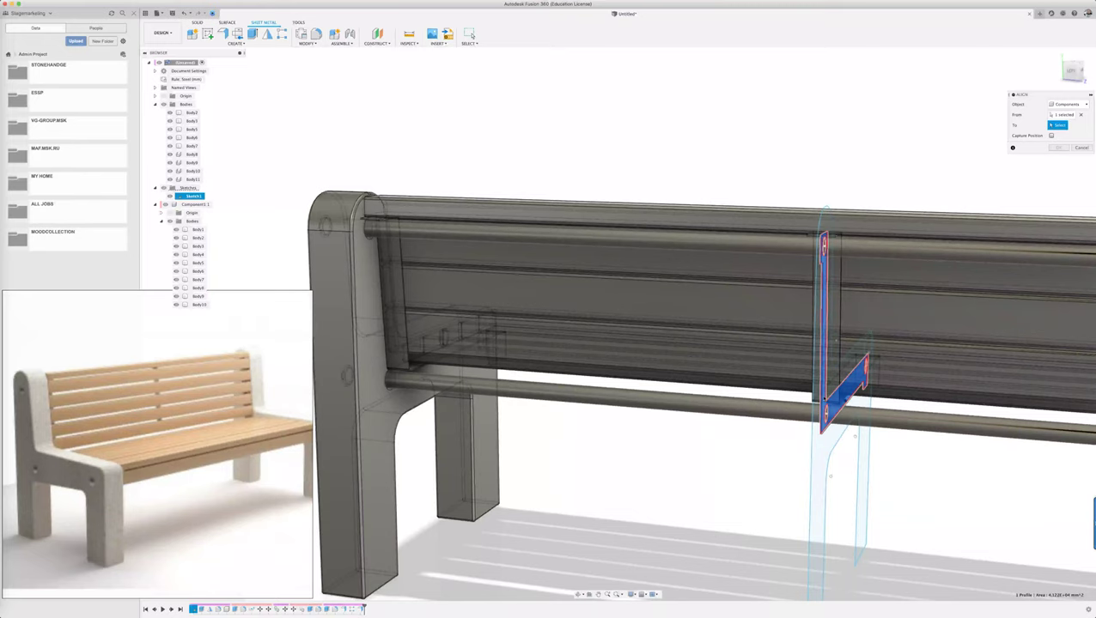
{"action": "middle_click_drag", "start_coordinate": [721, 466], "coordinate": [755, 455], "text": "shift"}
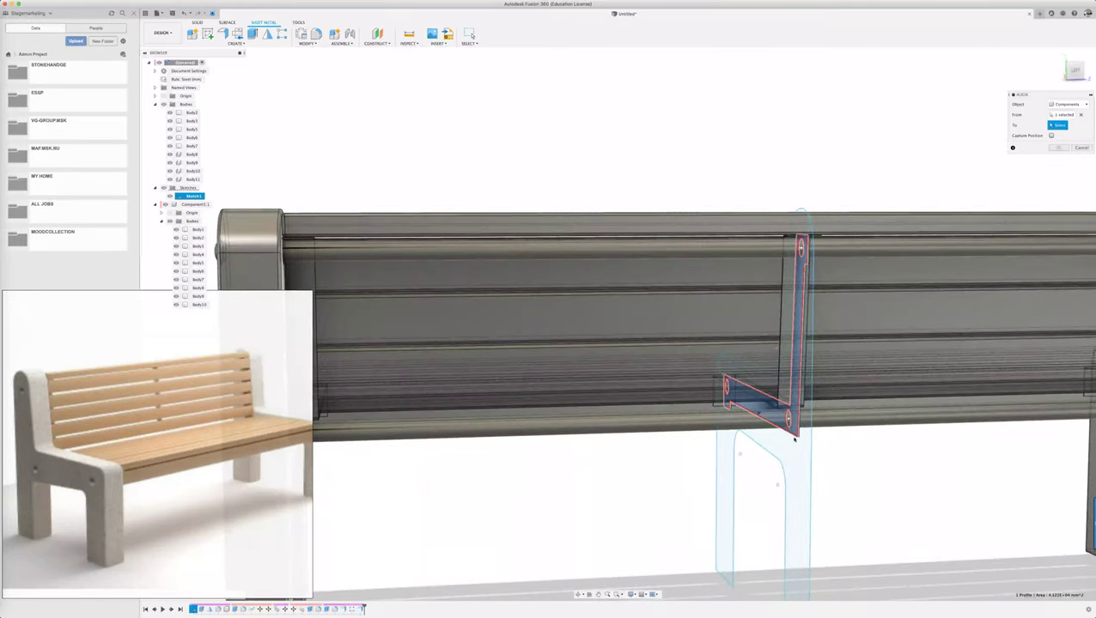
{"action": "scroll", "coordinate": [692, 491], "scroll_direction": "down", "scroll_amount": 2}
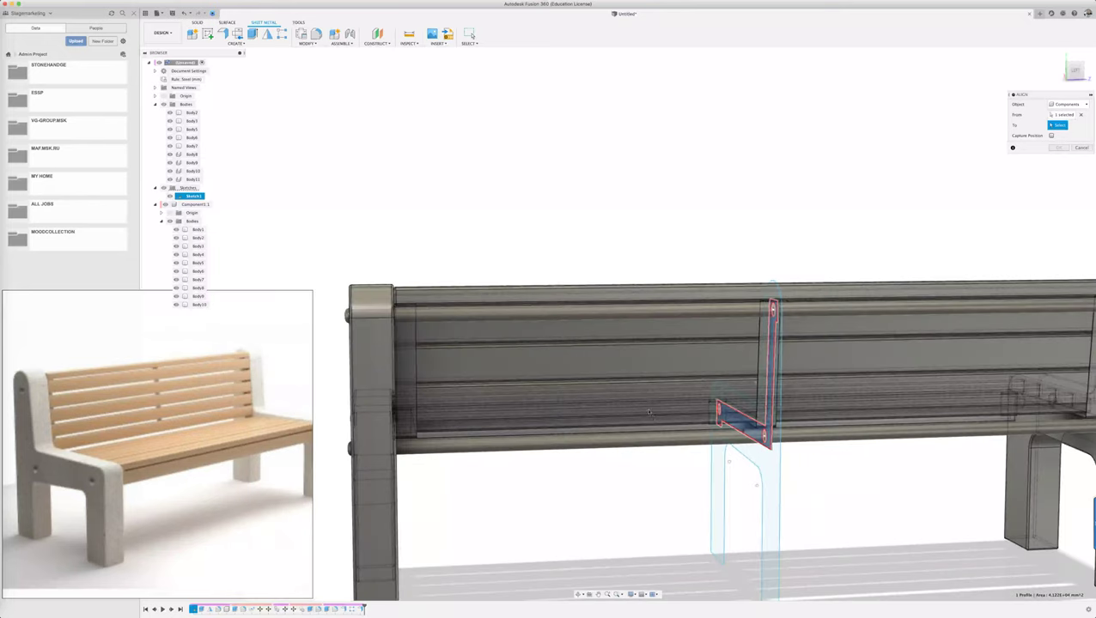
Step: Set Object to Bodies and align the bracket to the left support's face
{"action": "left_click", "coordinate": [1066, 104]}
{"action": "left_click", "coordinate": [1063, 121]}
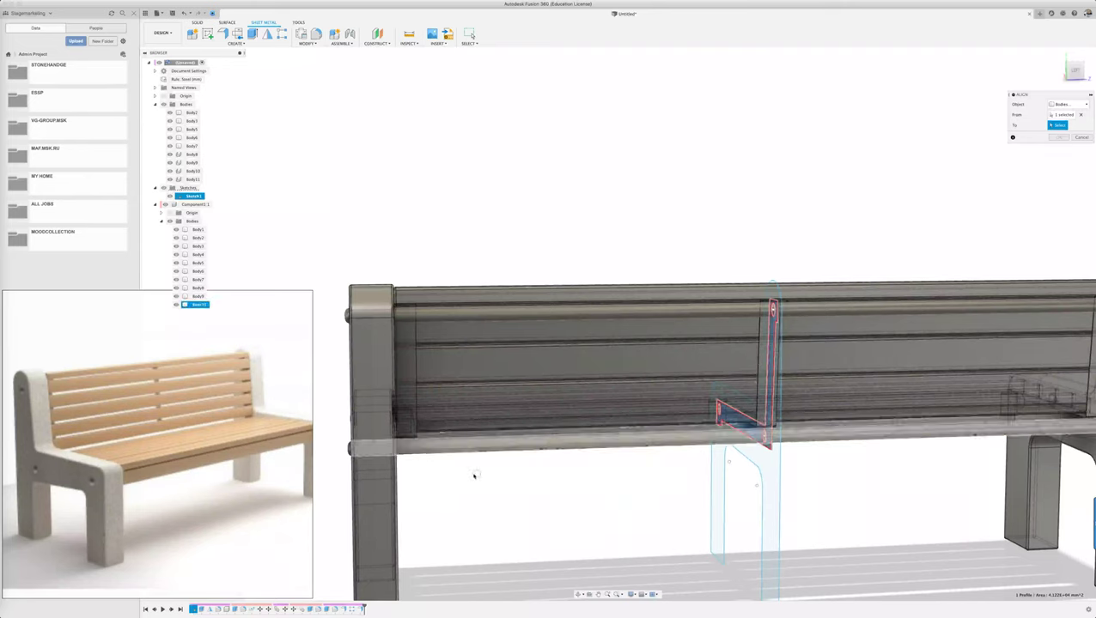
{"action": "middle_click_drag", "start_coordinate": [758, 361], "coordinate": [389, 427], "text": "shift"}
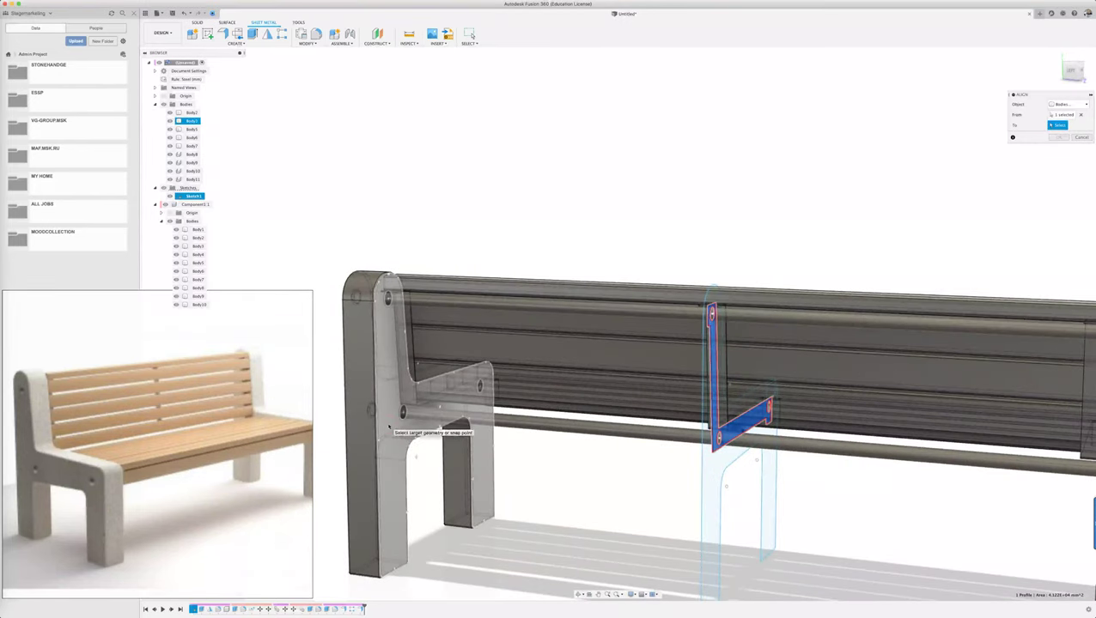
{"action": "left_click", "coordinate": [389, 427]}
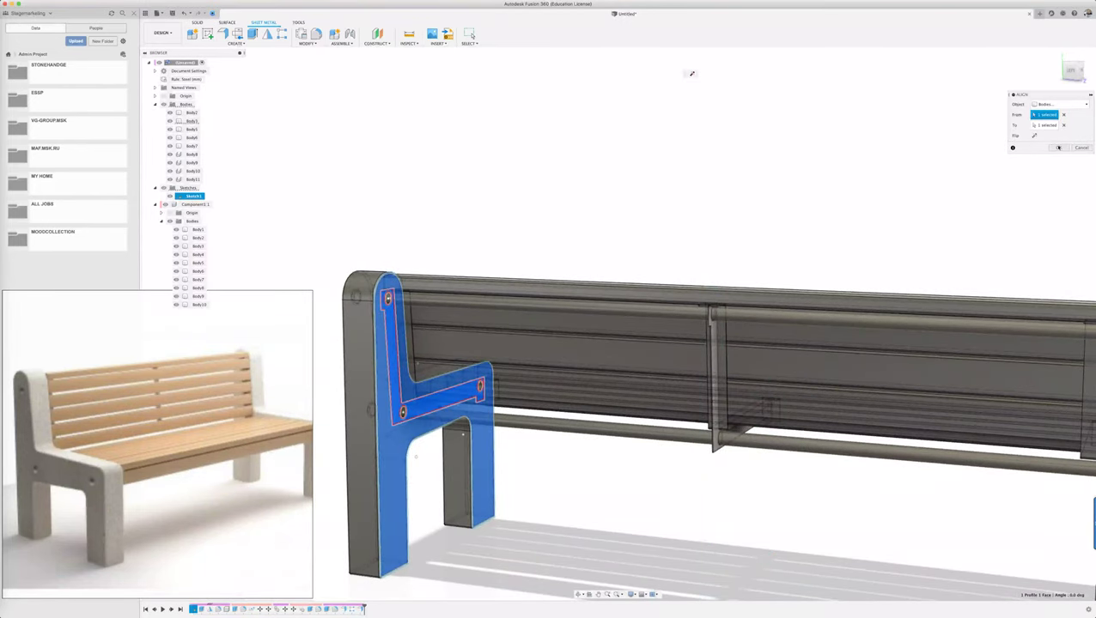
{"action": "left_click", "coordinate": [1059, 148]}
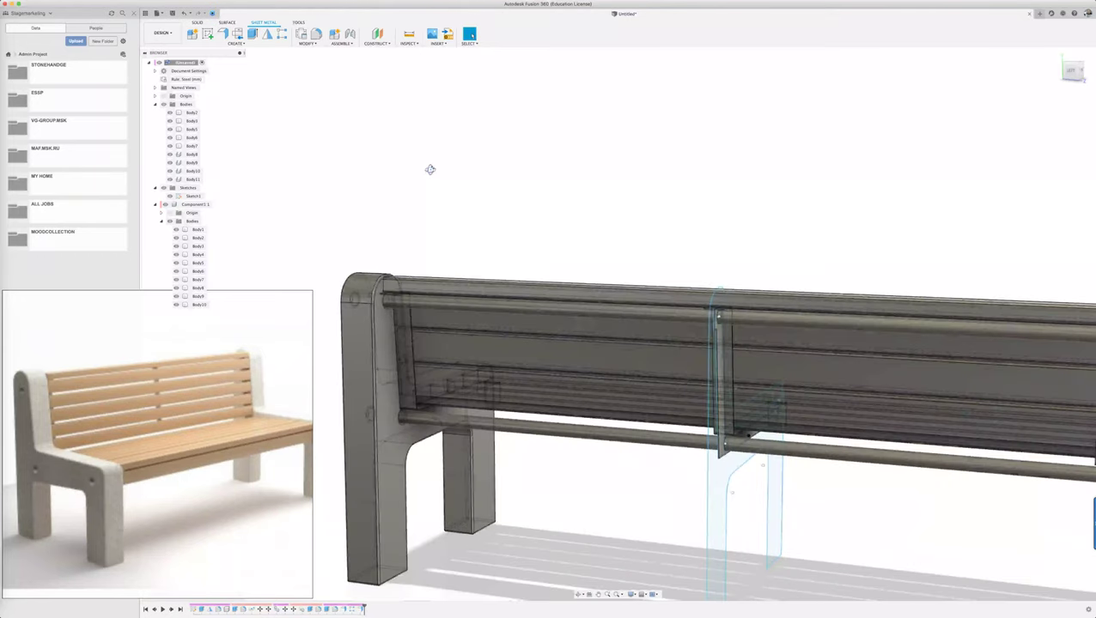
Step: Orbit and zoom to inspect the bench, then bring up the Design Shortcuts box
{"action": "middle_click_drag", "start_coordinate": [431, 169], "coordinate": [429, 176], "text": "shift"}
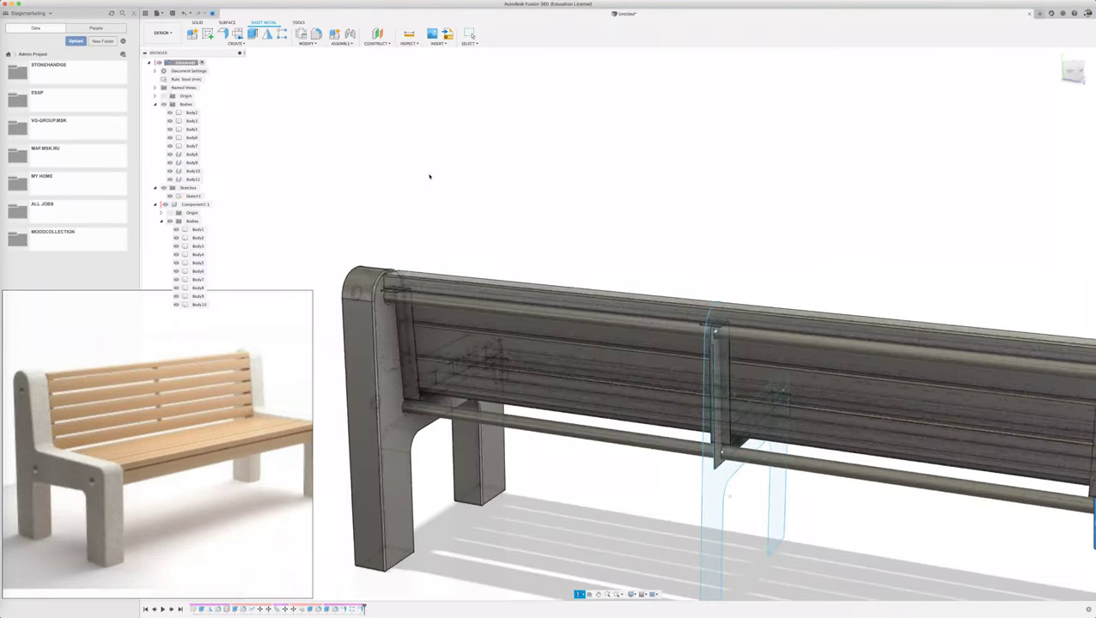
{"action": "key", "text": "Escape"}
{"action": "scroll", "coordinate": [446, 221], "scroll_direction": "down", "scroll_amount": 2}
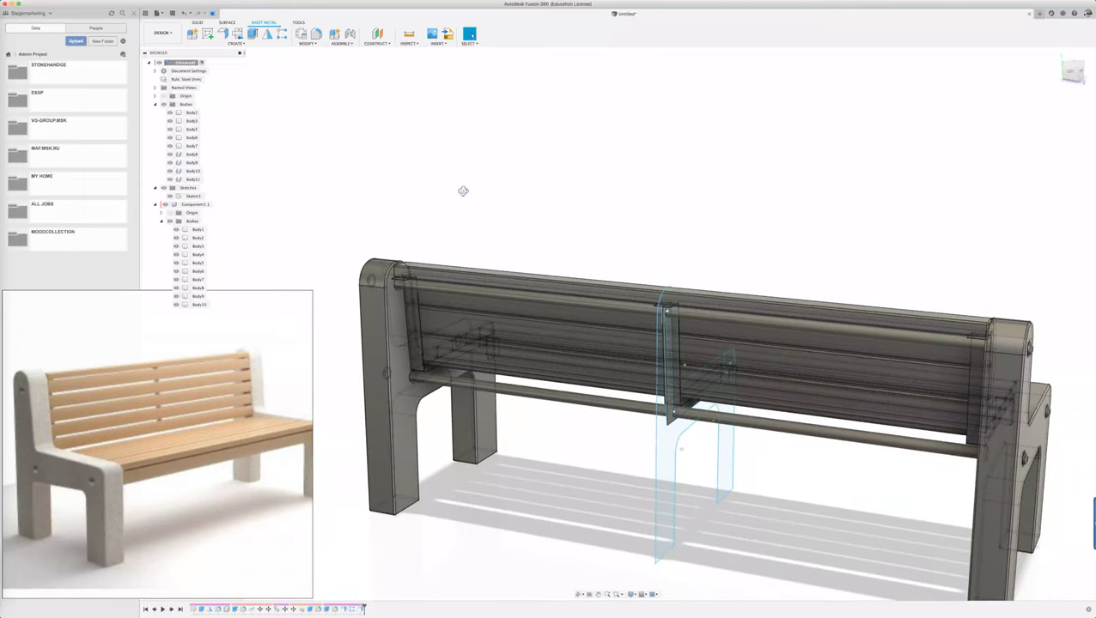
{"action": "middle_click_drag", "start_coordinate": [462, 191], "coordinate": [484, 189], "text": "shift"}
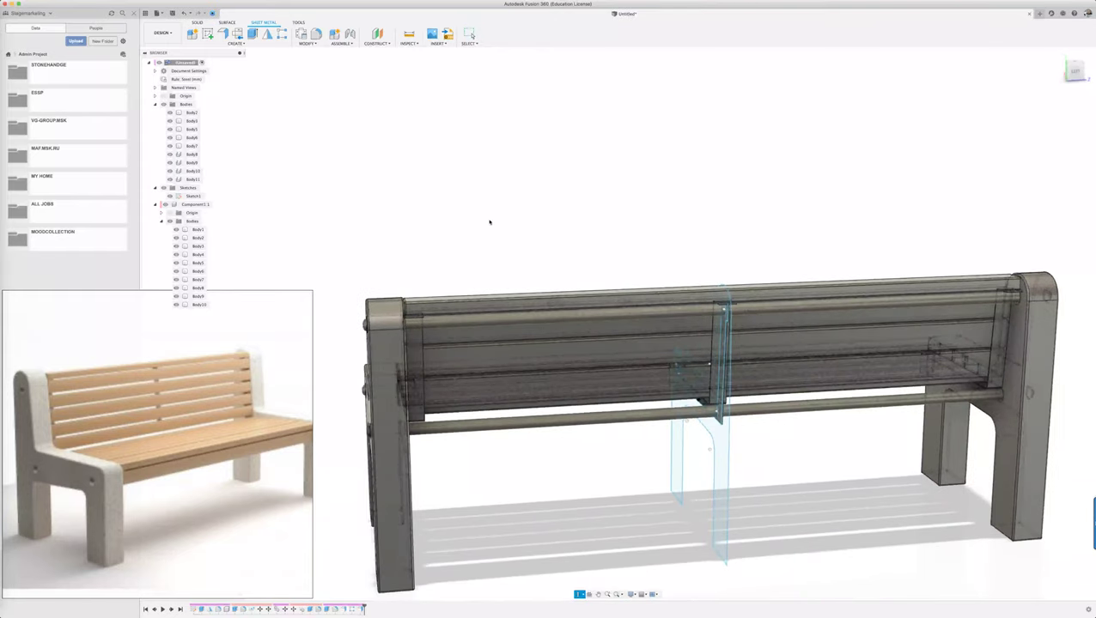
{"action": "scroll", "coordinate": [691, 420], "scroll_direction": "up", "scroll_amount": 2}
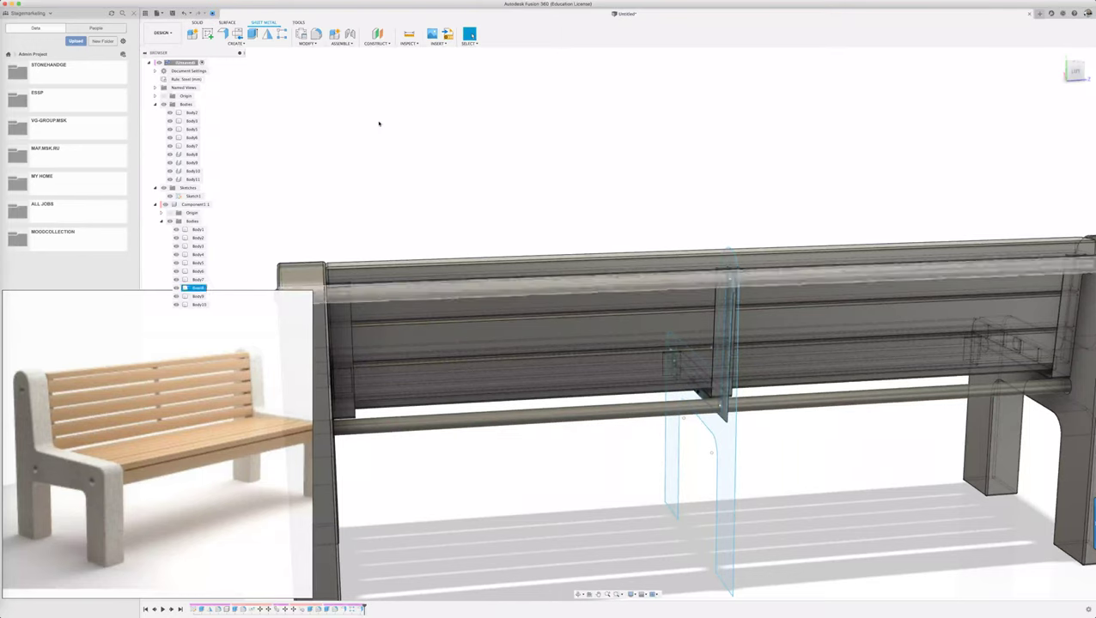
{"action": "key", "text": "s"}
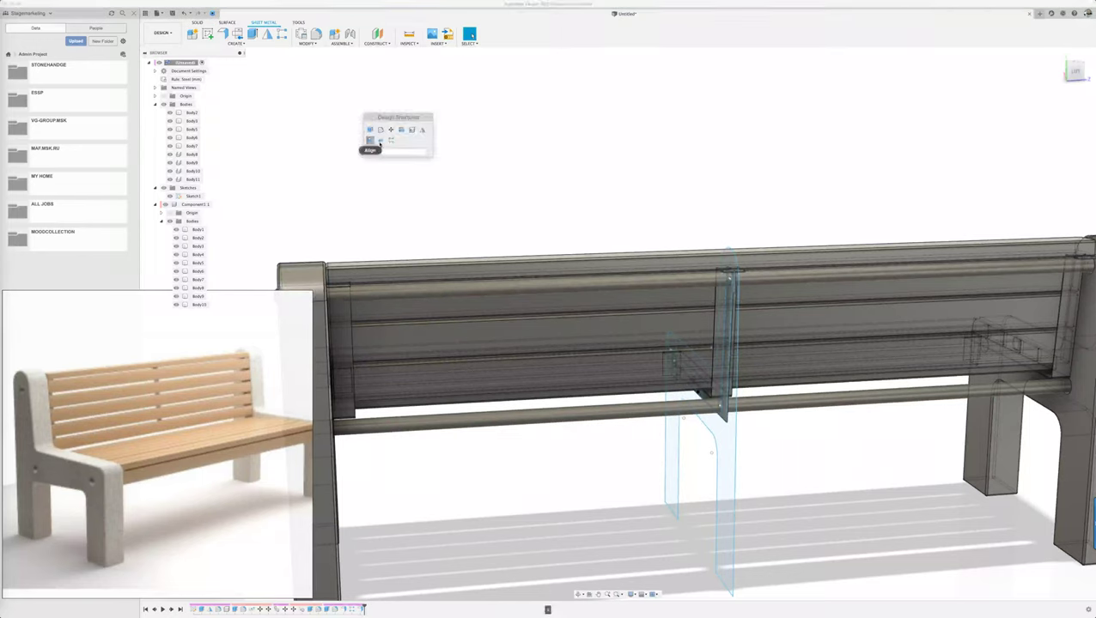
{"action": "key", "text": "Return"}
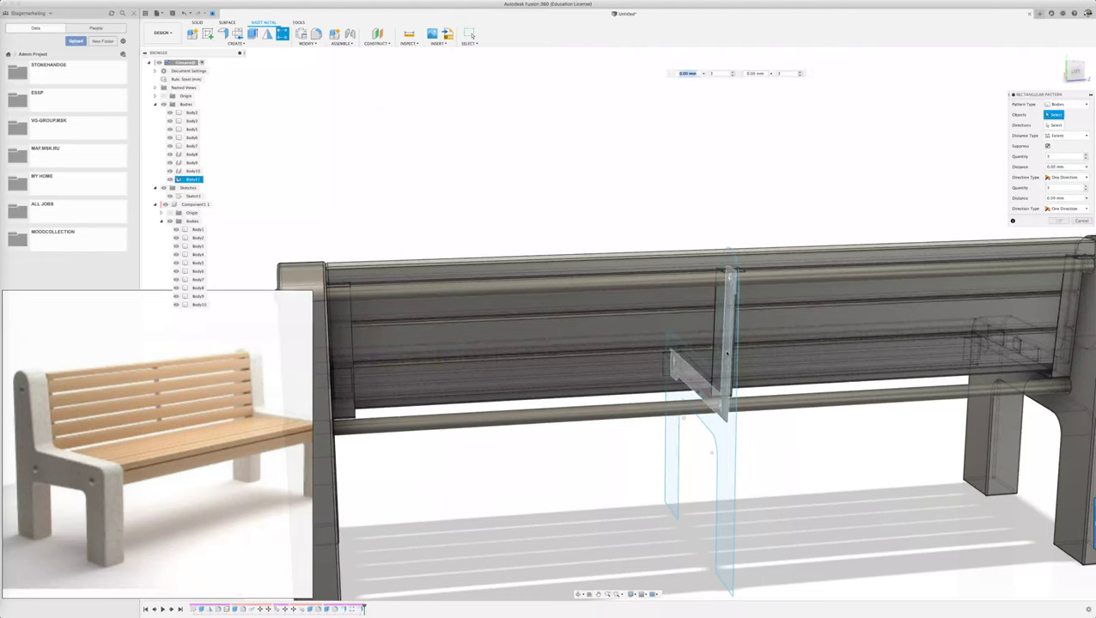
{"action": "key", "text": "Escape"}
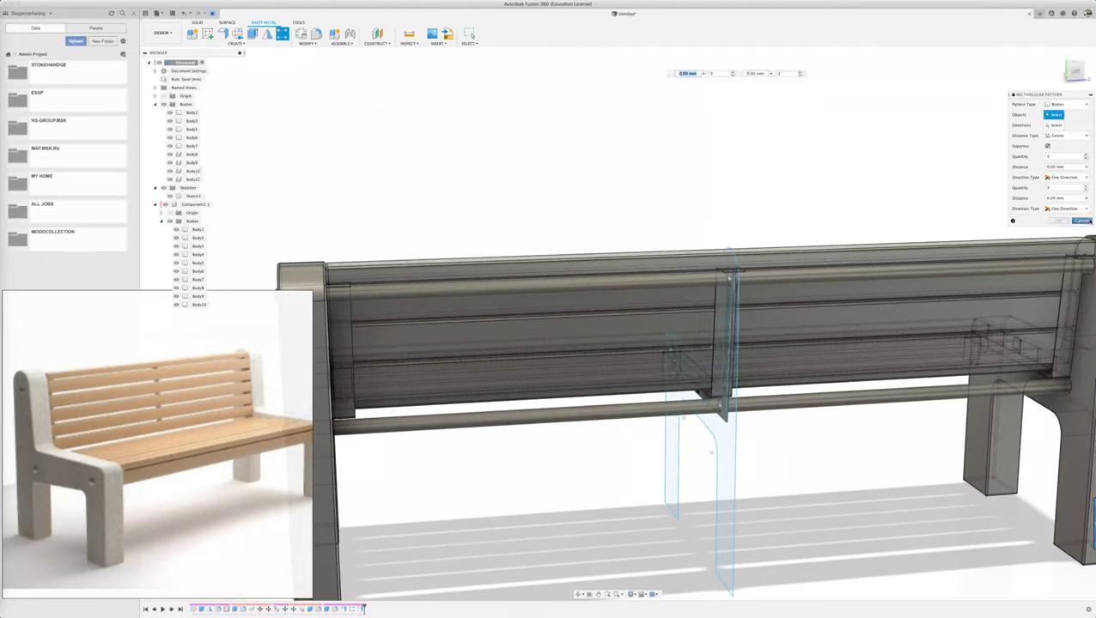
{"action": "key", "text": "Escape"}
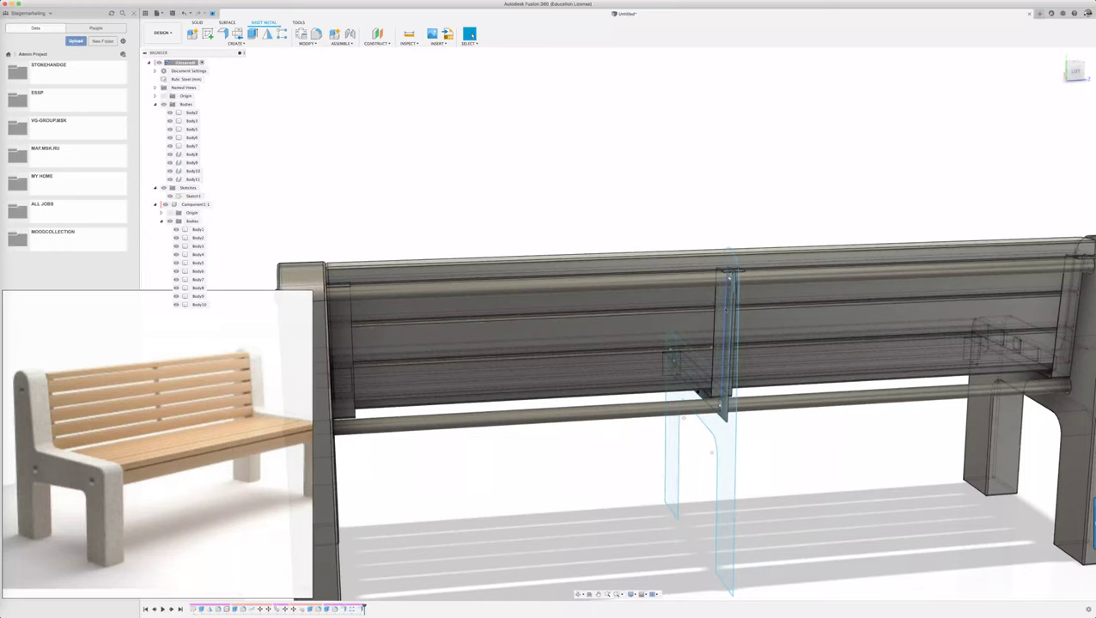
{"action": "double_click", "coordinate": [353, 609]}
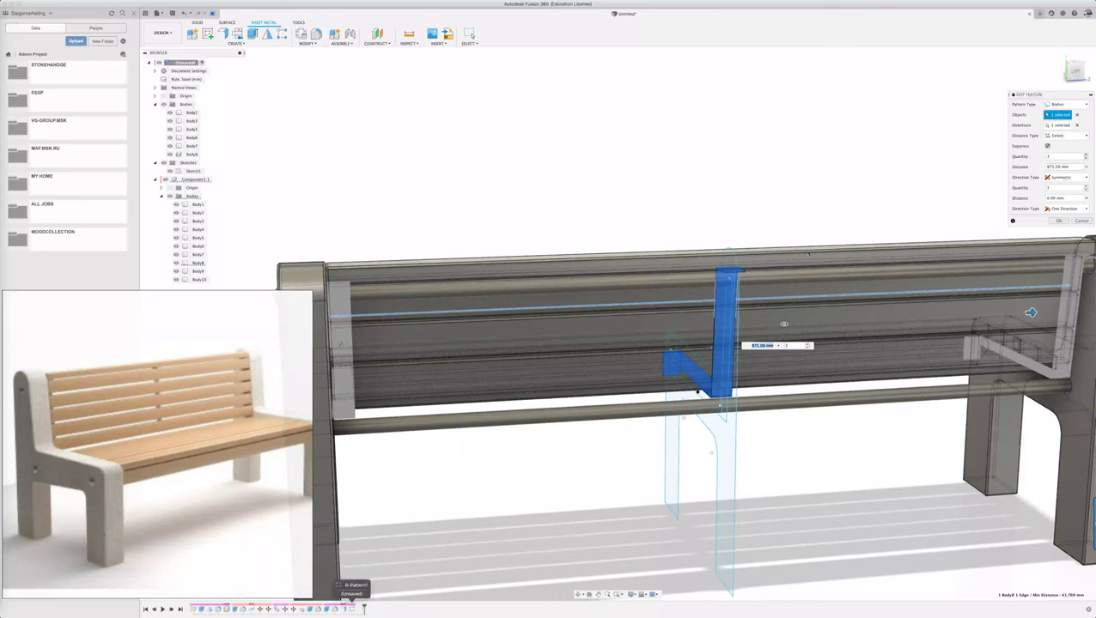
{"action": "middle_click_drag", "start_coordinate": [796, 185], "coordinate": [809, 197], "text": "shift"}
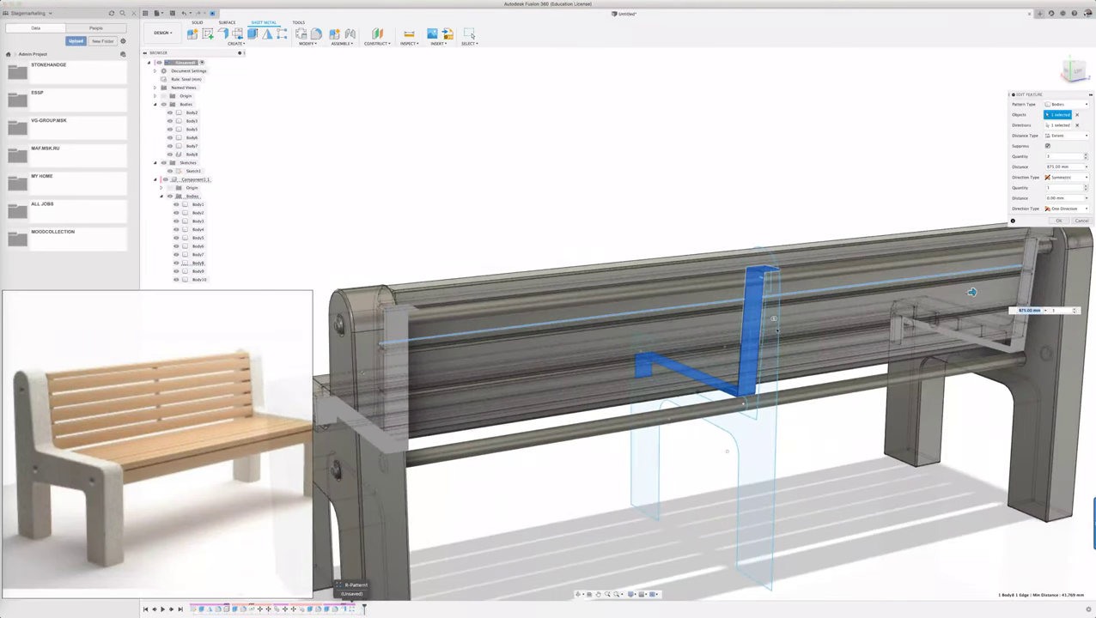
{"action": "left_click", "coordinate": [1081, 222]}
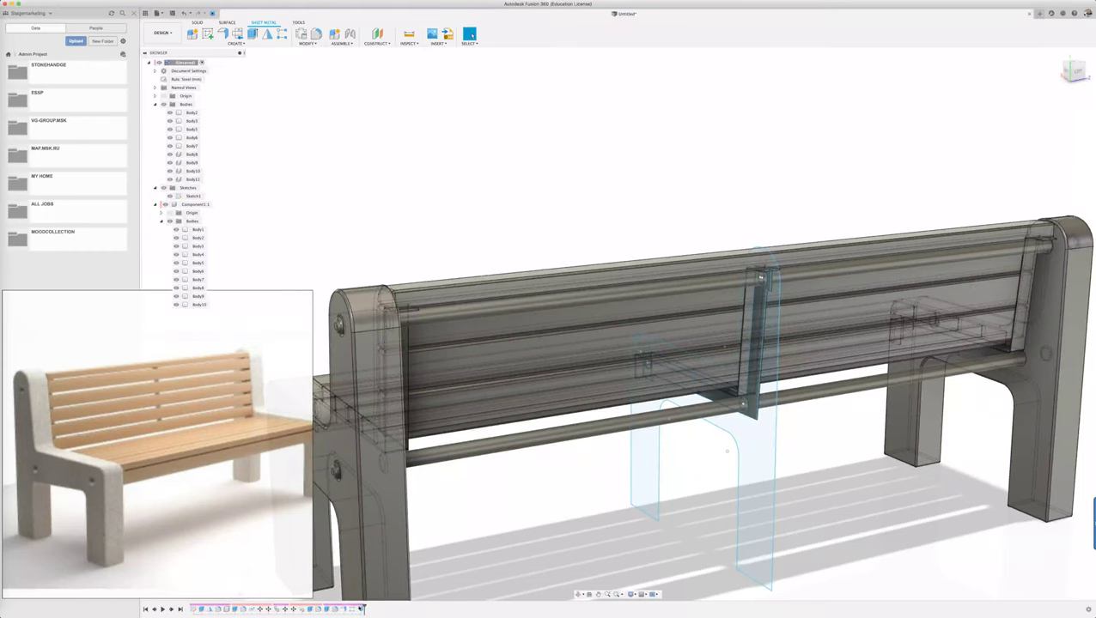
{"action": "left_click", "coordinate": [361, 609]}
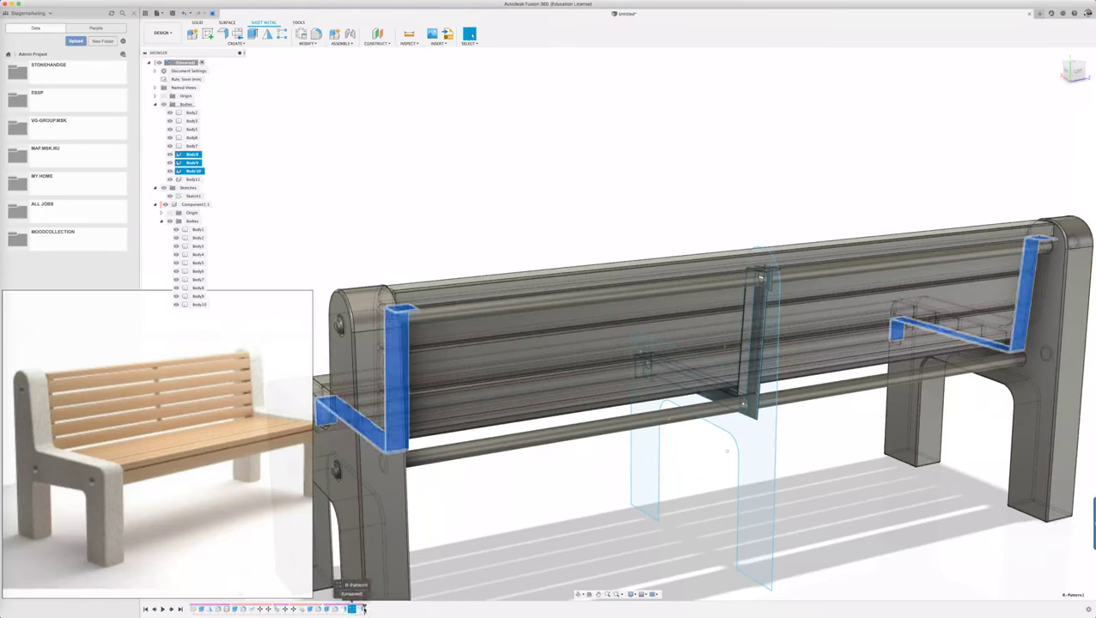
{"action": "left_click", "coordinate": [360, 609]}
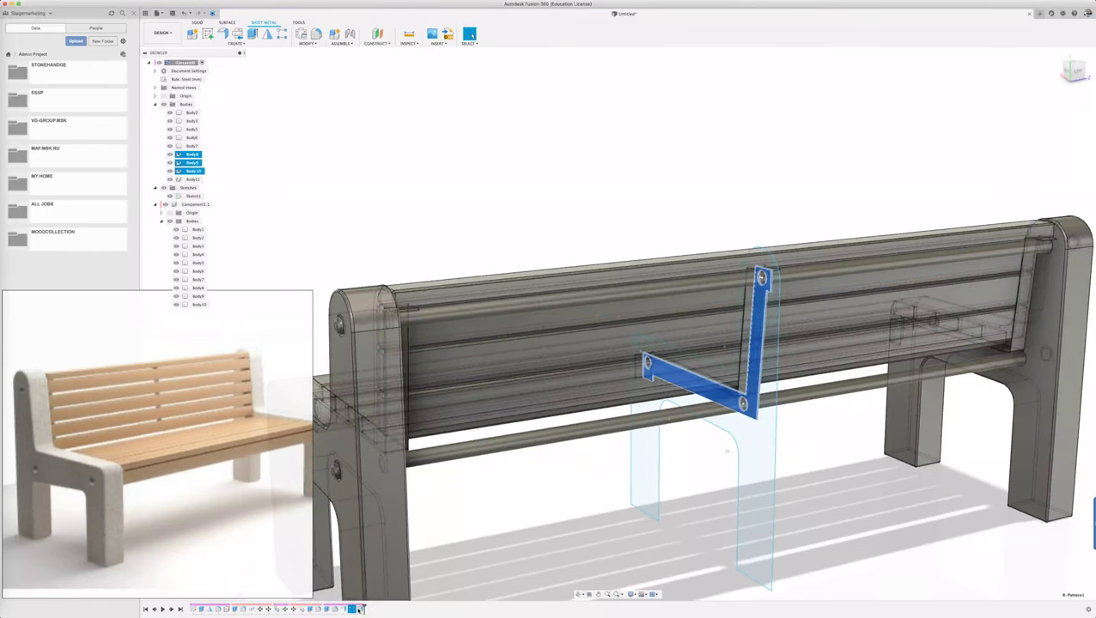
{"action": "left_click", "coordinate": [352, 608]}
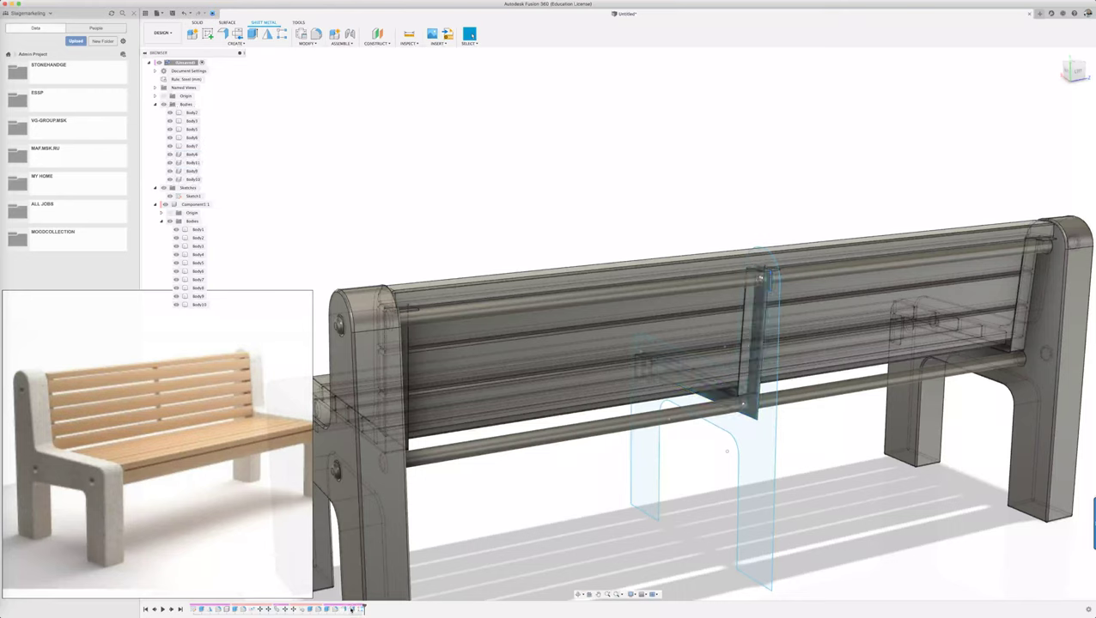
{"action": "left_click", "coordinate": [360, 609]}
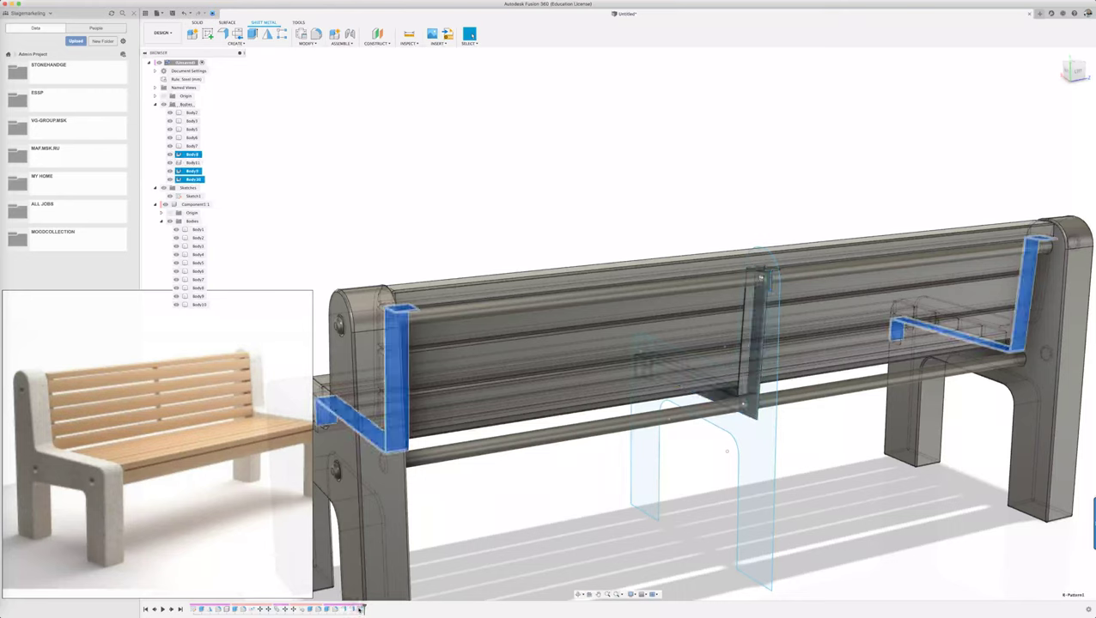
{"action": "double_click", "coordinate": [361, 609]}
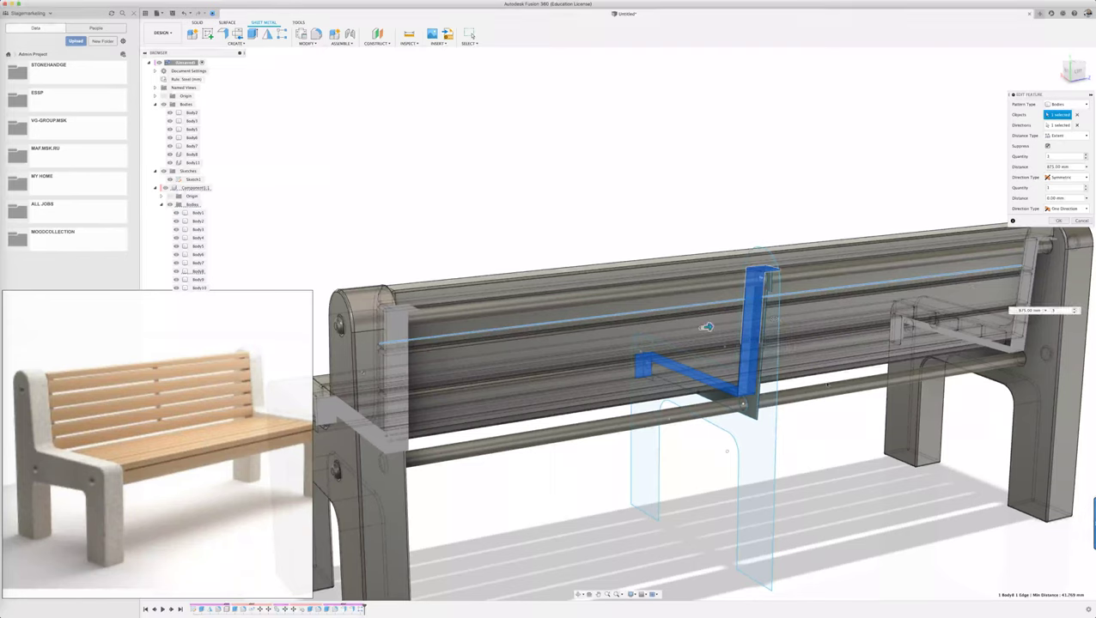
{"action": "left_click", "coordinate": [1059, 221]}
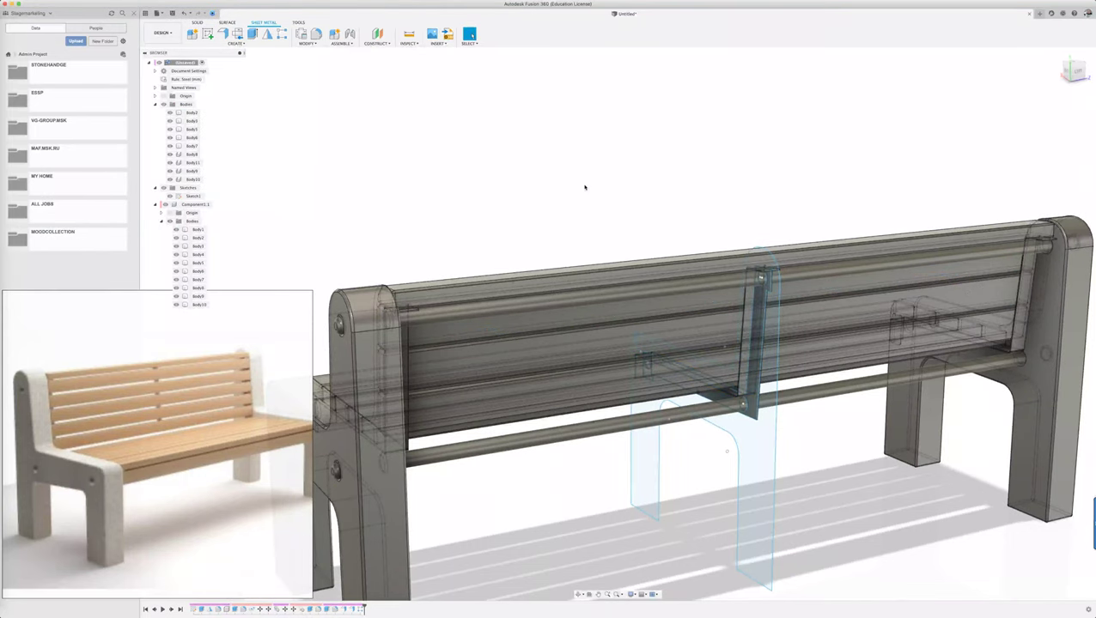
Step: Open R-Pattern1 for editing, keep Pattern Type as Bodies, and exit the edit
{"action": "mouse_move", "coordinate": [585, 187]}
{"action": "middle_mouse_down", "text": "shift"}
{"action": "mouse_move", "coordinate": [560, 181]}
{"action": "mouse_move", "coordinate": [585, 186]}
{"action": "middle_mouse_up", "text": "shift"}
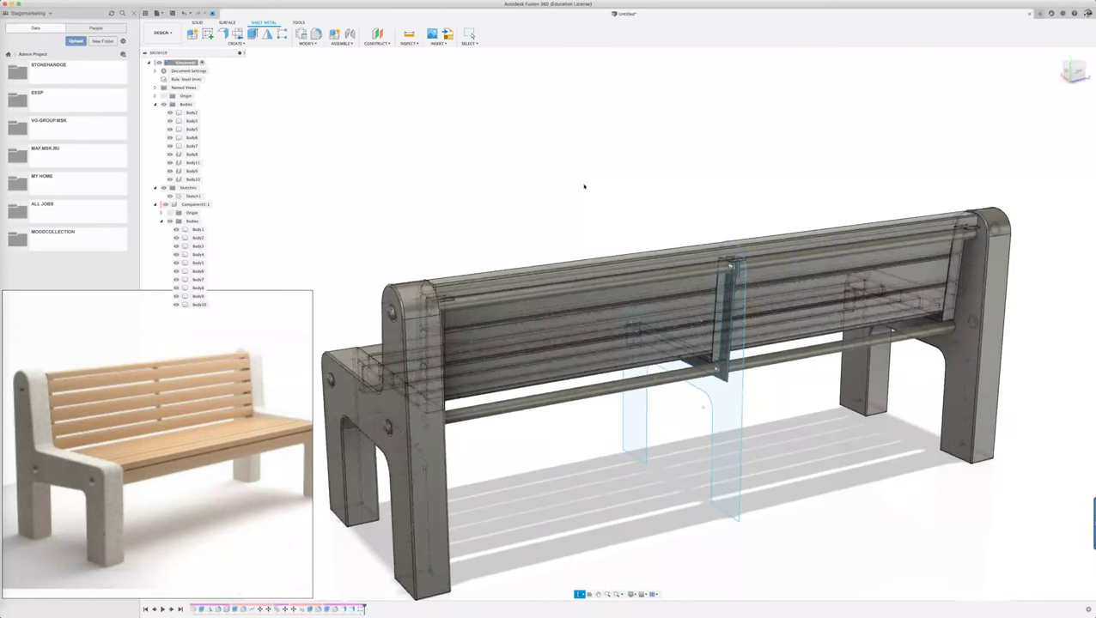
{"action": "double_click", "coordinate": [360, 608]}
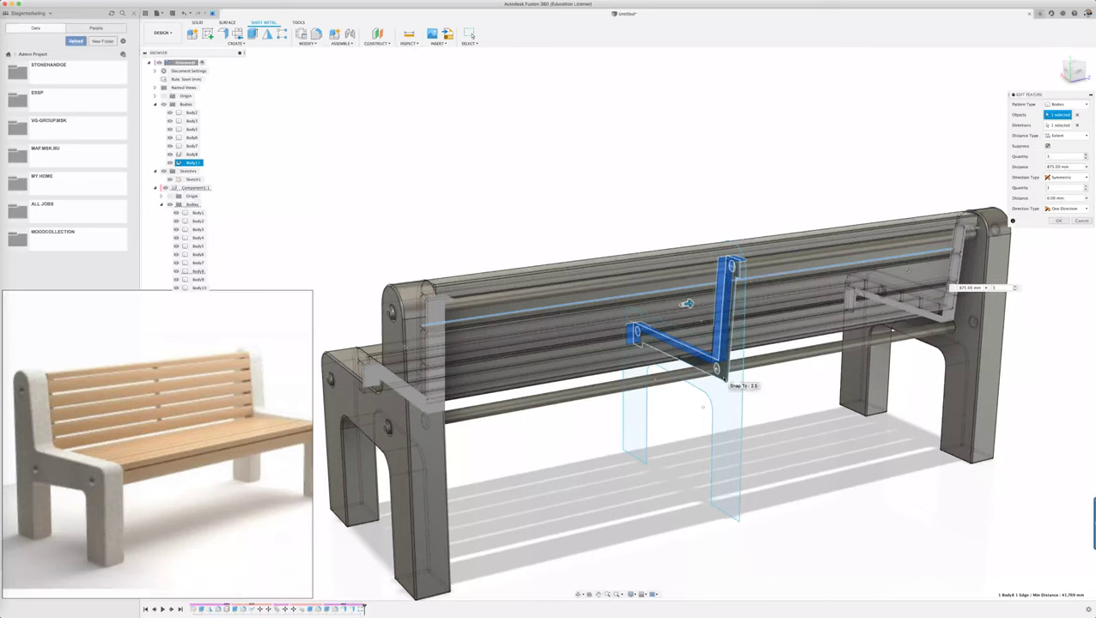
{"action": "mouse_move", "coordinate": [859, 474]}
{"action": "middle_mouse_down", "text": "shift"}
{"action": "mouse_move", "coordinate": [841, 471]}
{"action": "mouse_move", "coordinate": [680, 308]}
{"action": "middle_mouse_up", "text": "shift"}
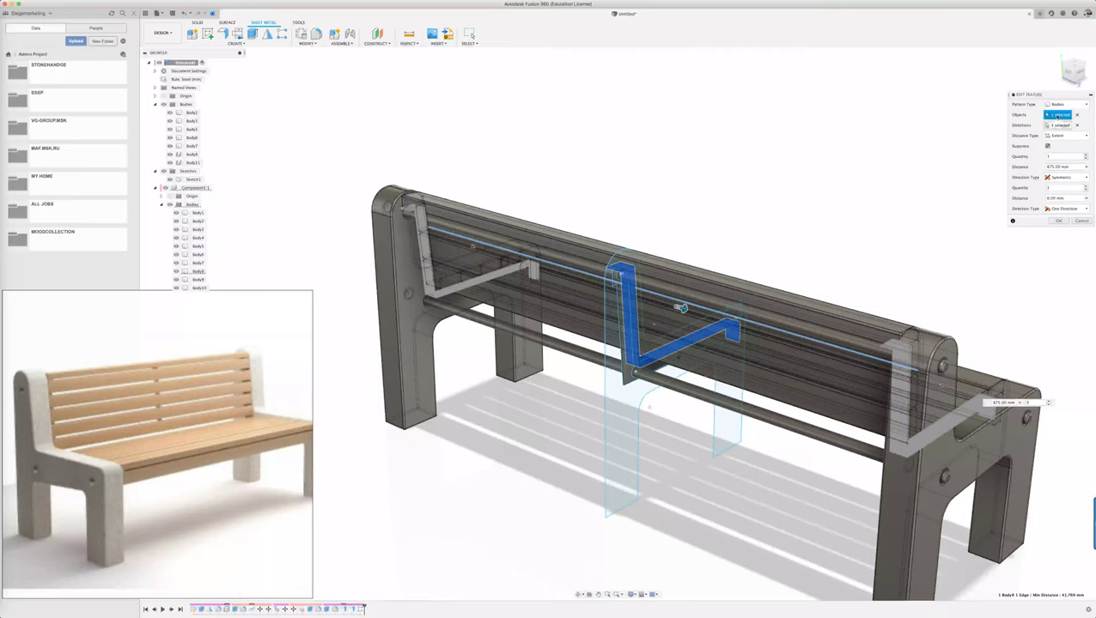
{"action": "left_click", "coordinate": [1062, 105]}
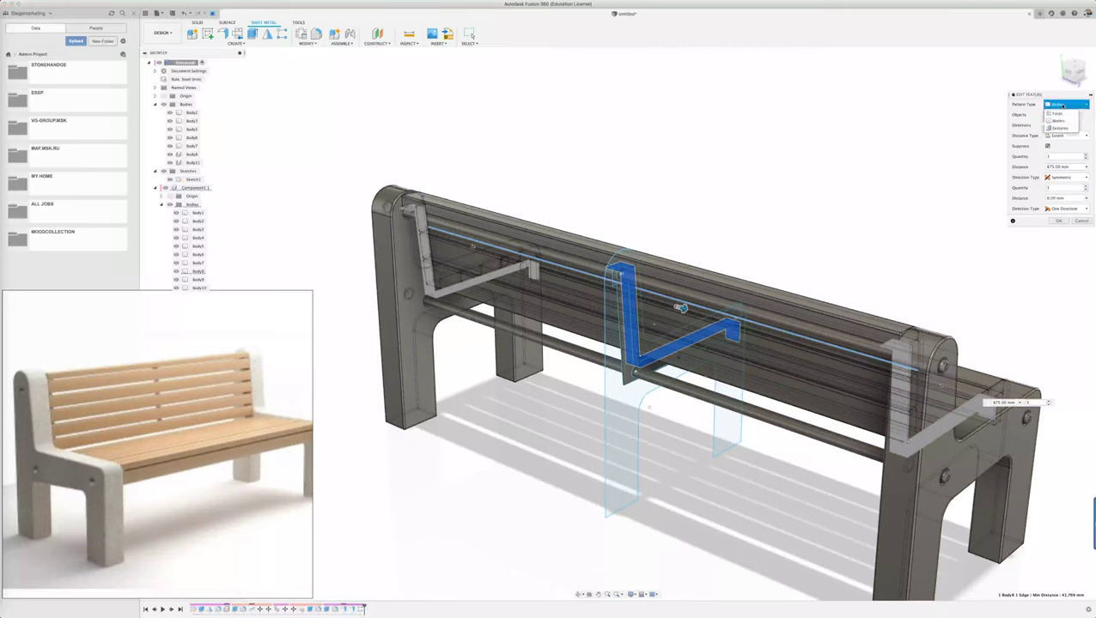
{"action": "left_click", "coordinate": [1057, 120]}
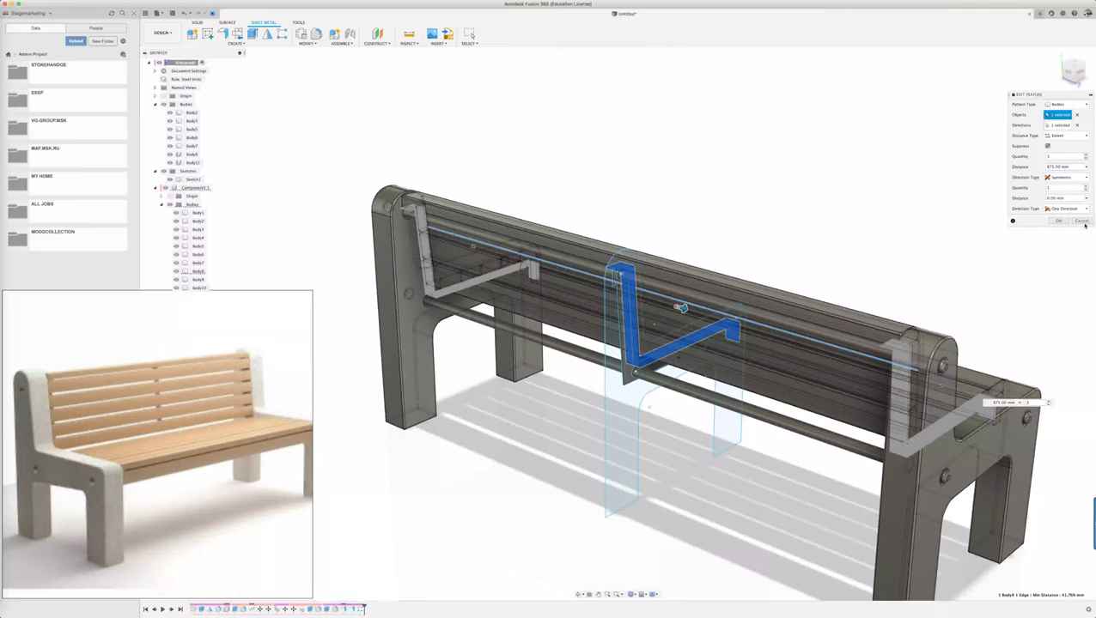
{"action": "key", "text": "Escape"}
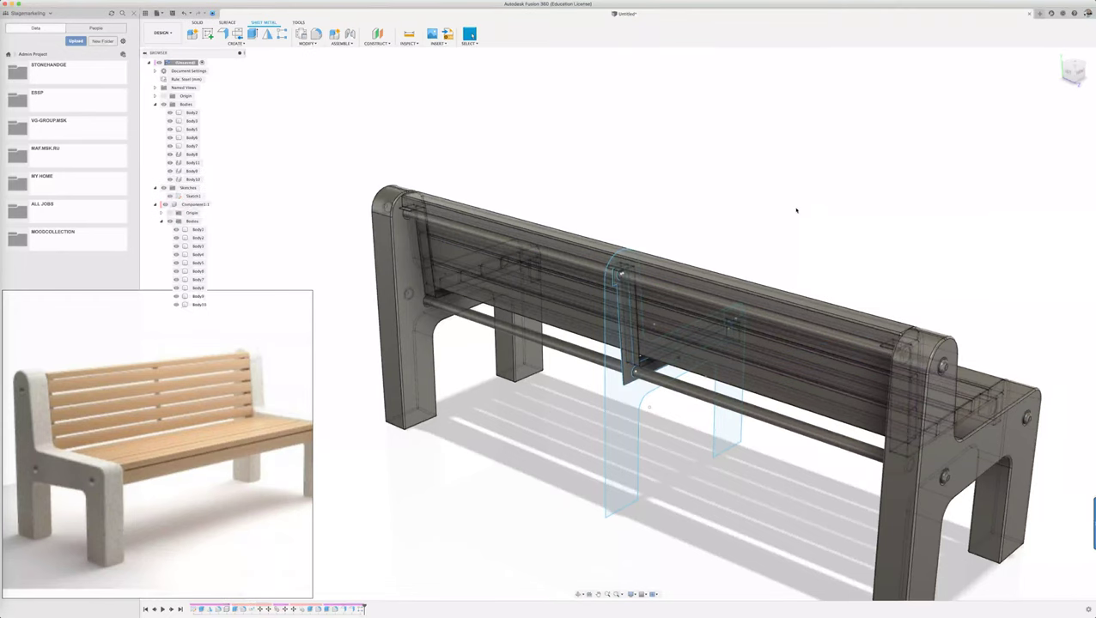
Step: Start a Rectangular Pattern of the Body11 bracket along the backrest edge, set to Symmetric
{"action": "type", "text": "srect"}
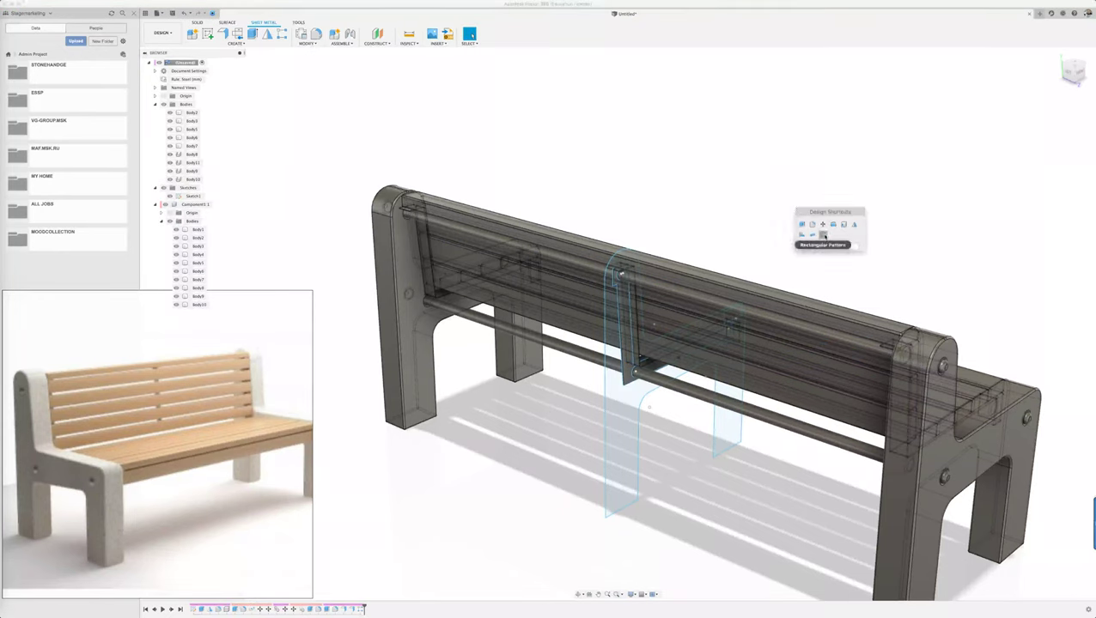
{"action": "left_click", "coordinate": [831, 250]}
{"action": "left_click", "coordinate": [188, 162]}
{"action": "left_click", "coordinate": [188, 162]}
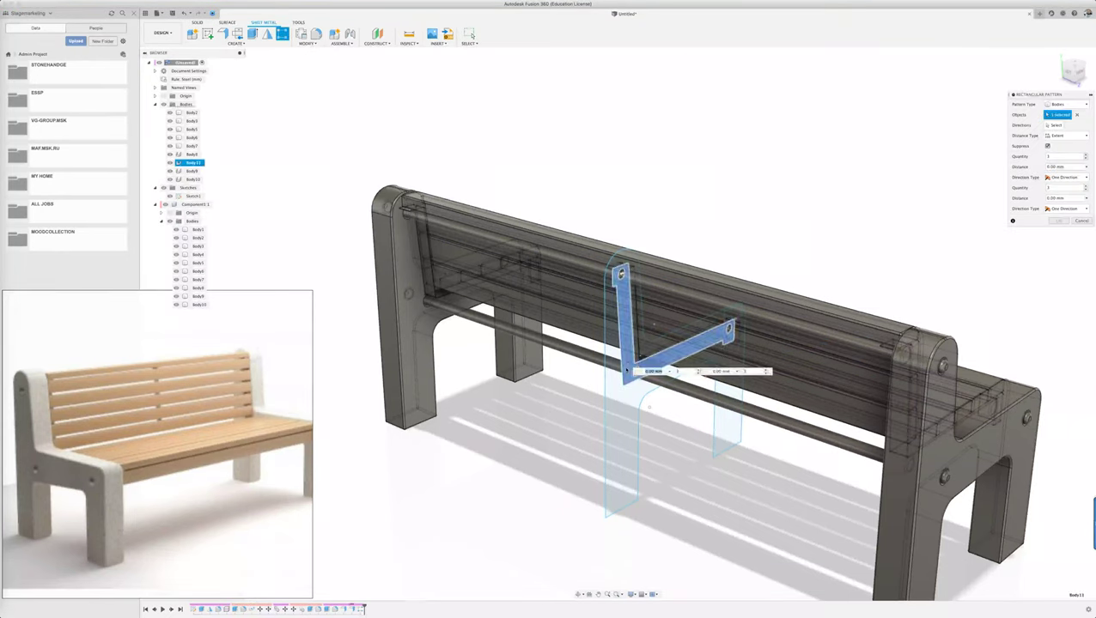
{"action": "left_click", "coordinate": [1051, 126]}
{"action": "left_click", "coordinate": [678, 309]}
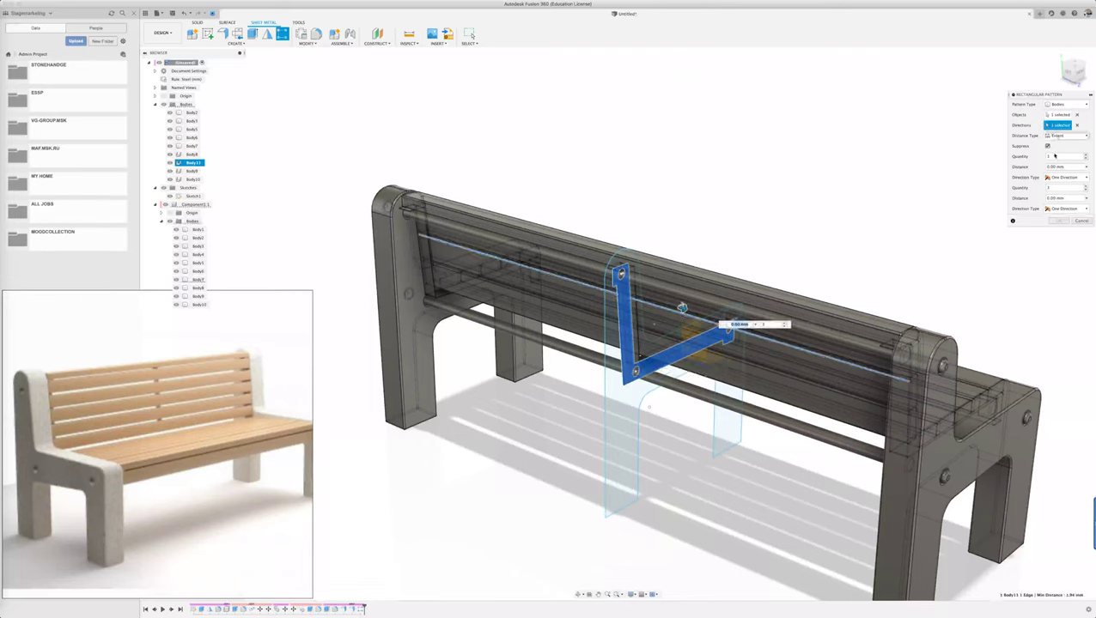
{"action": "left_click", "coordinate": [1061, 177]}
{"action": "left_click", "coordinate": [1065, 181]}
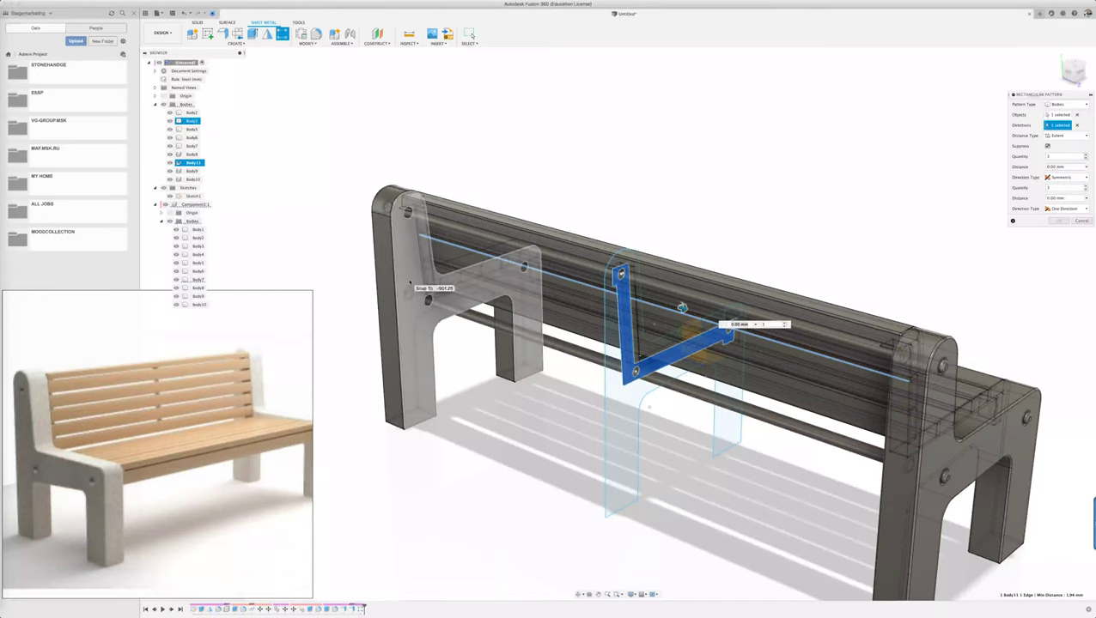
Step: Set the pattern distance to -801.25 mm with 3 copies and confirm it
{"action": "left_click", "coordinate": [409, 282]}
{"action": "middle_click_drag", "start_coordinate": [410, 282], "coordinate": [489, 396], "text": "shift"}
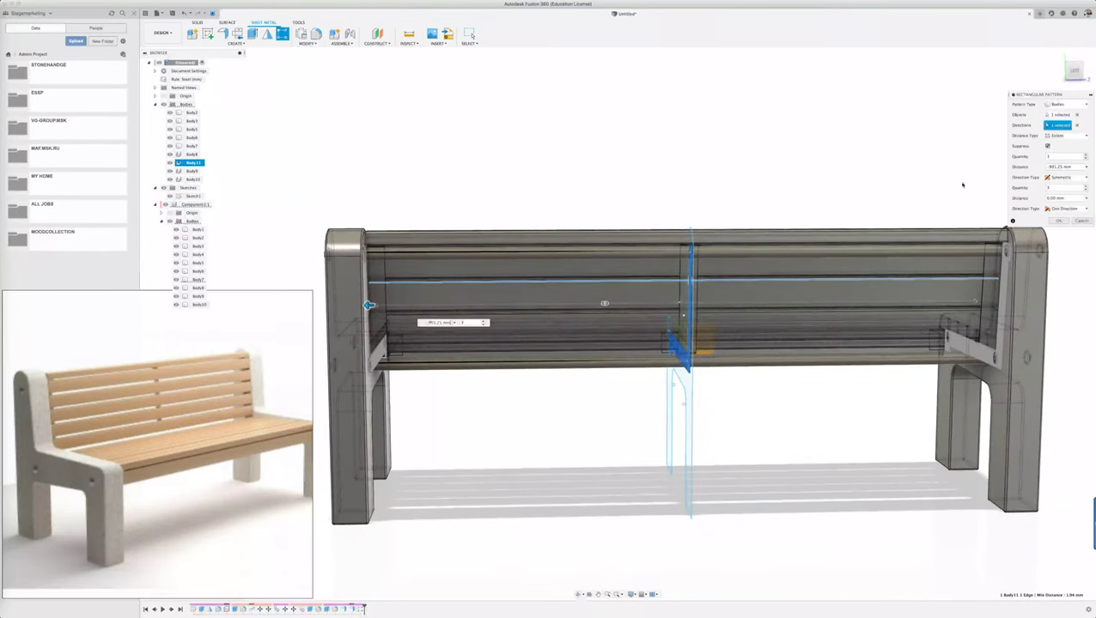
{"action": "left_click", "coordinate": [1073, 72]}
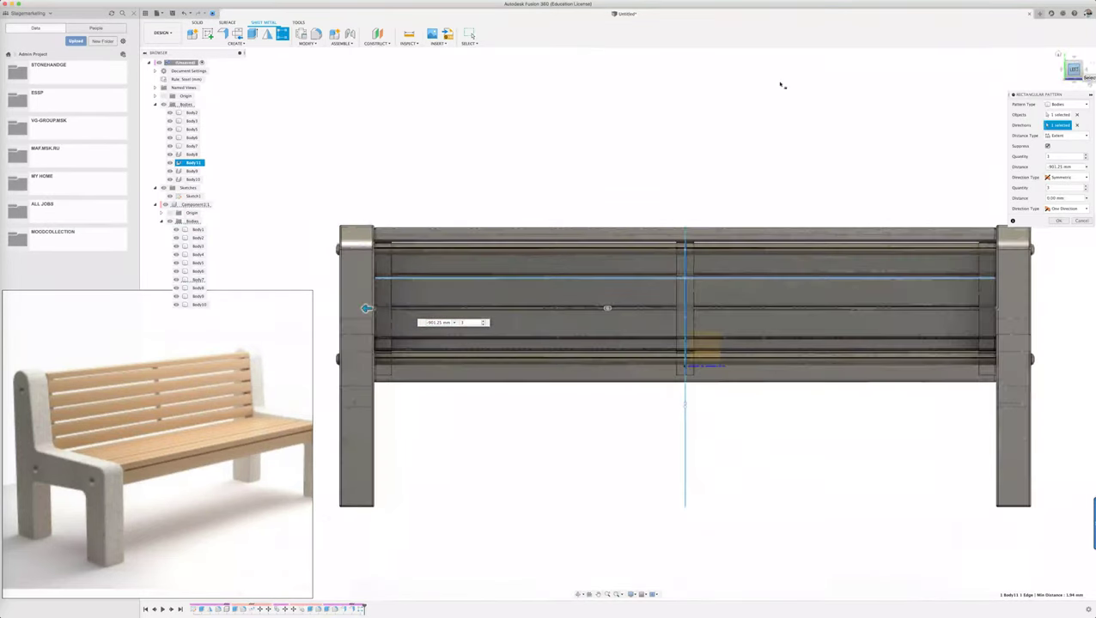
{"action": "scroll", "coordinate": [378, 283], "scroll_direction": "up", "scroll_amount": 2}
{"action": "scroll", "coordinate": [382, 309], "scroll_direction": "up", "scroll_amount": 2}
{"action": "scroll", "coordinate": [387, 335], "scroll_direction": "up", "scroll_amount": 2}
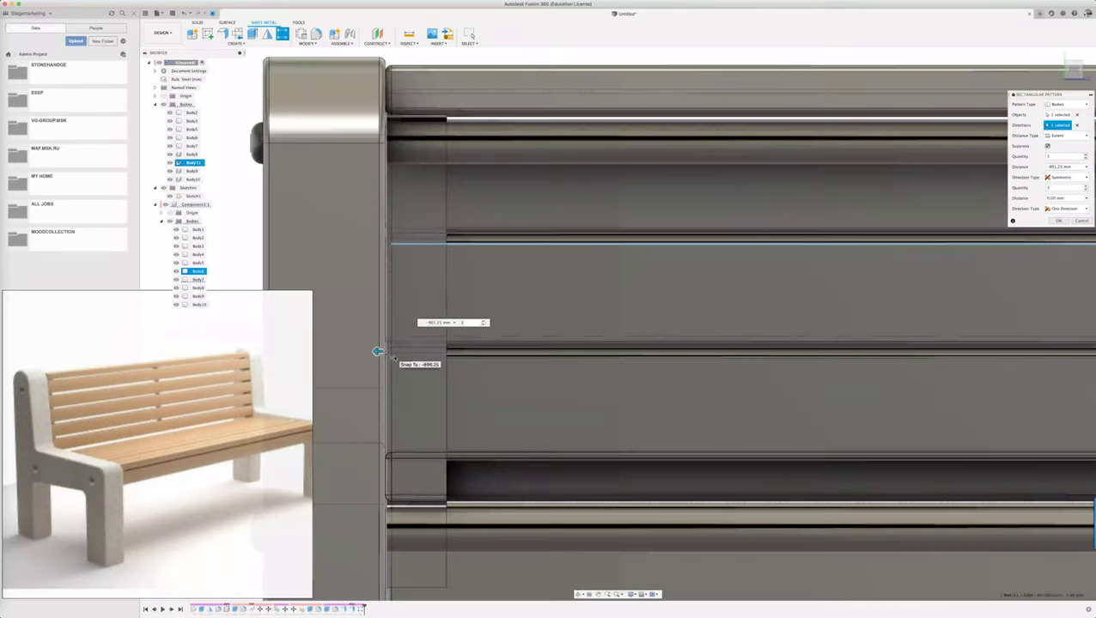
{"action": "scroll", "coordinate": [394, 358], "scroll_direction": "up", "scroll_amount": 2}
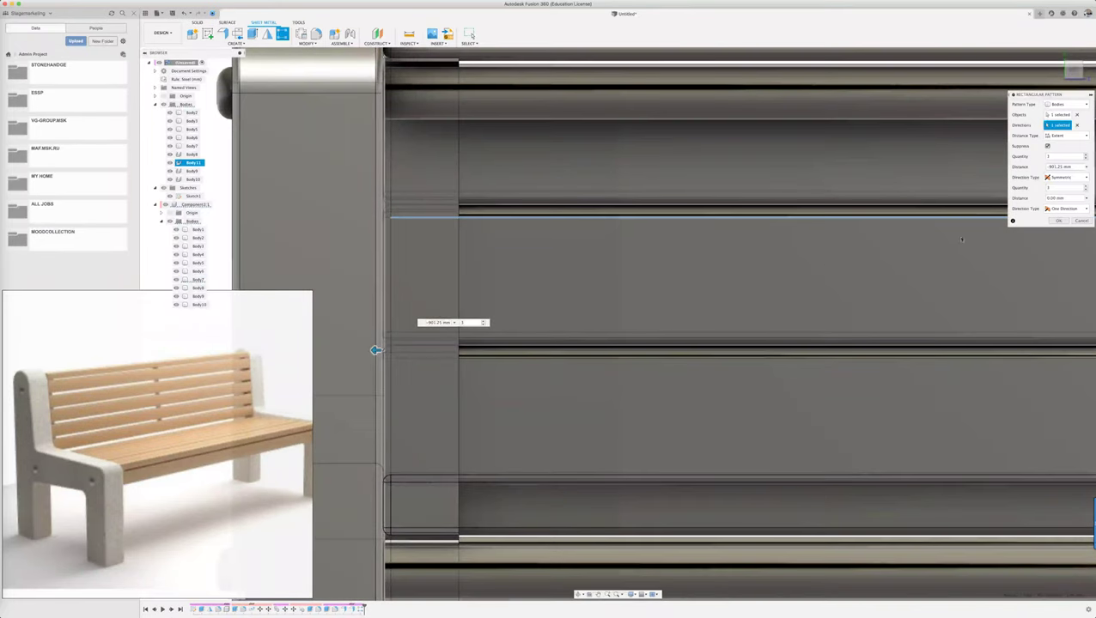
{"action": "left_click", "coordinate": [1057, 221]}
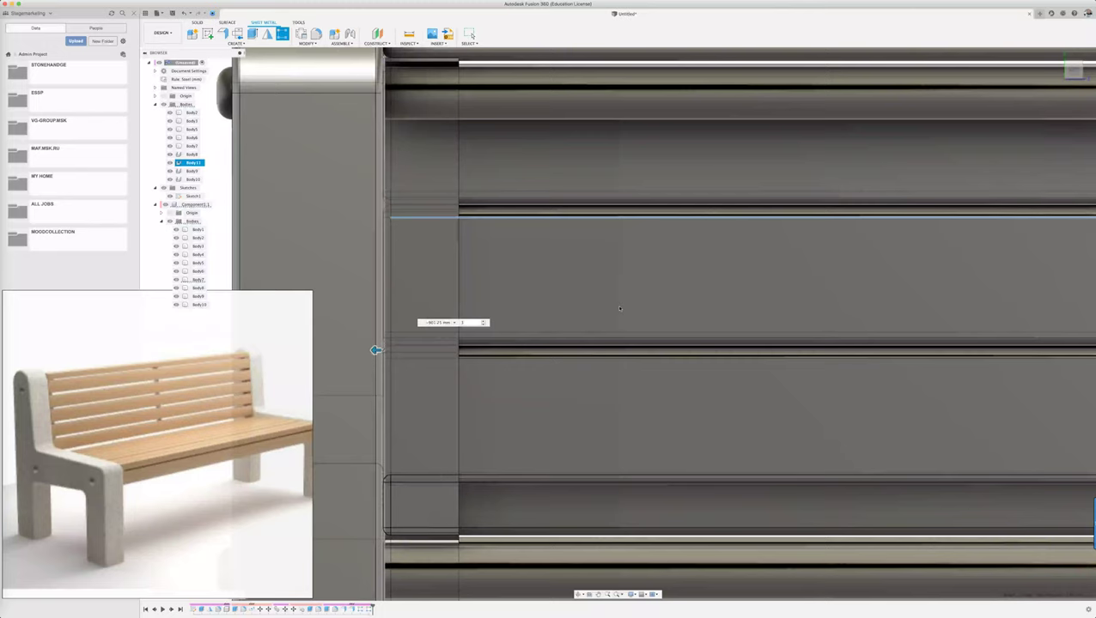
{"action": "left_click", "coordinate": [620, 306]}
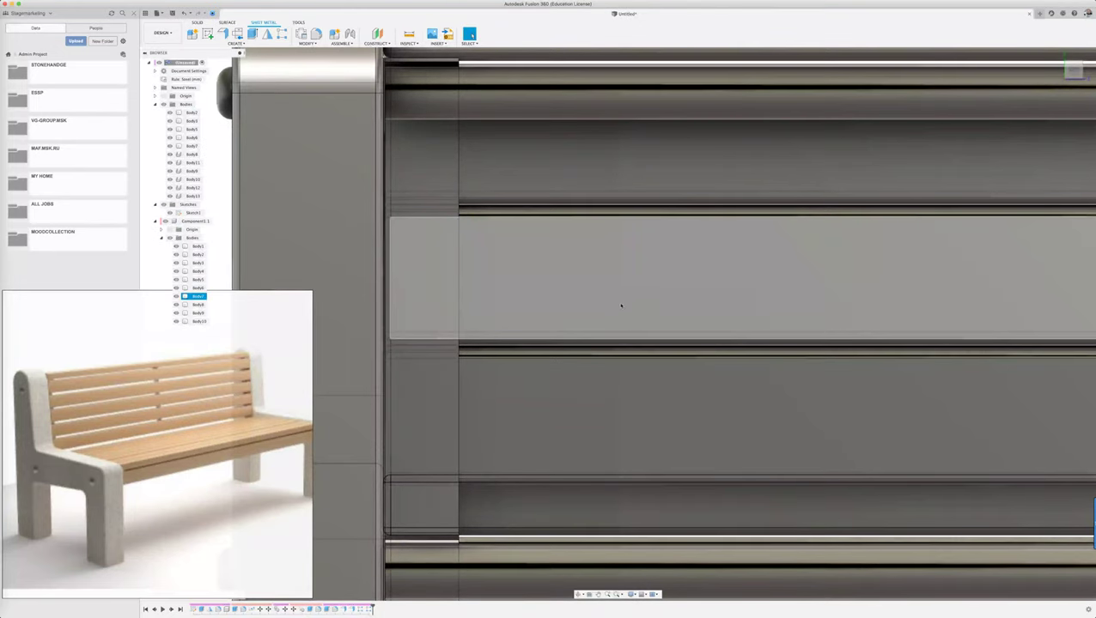
{"action": "scroll", "coordinate": [611, 302], "scroll_direction": "down", "scroll_amount": 3}
{"action": "scroll", "coordinate": [603, 305], "scroll_direction": "left", "scroll_amount": 5, "text": "shift"}
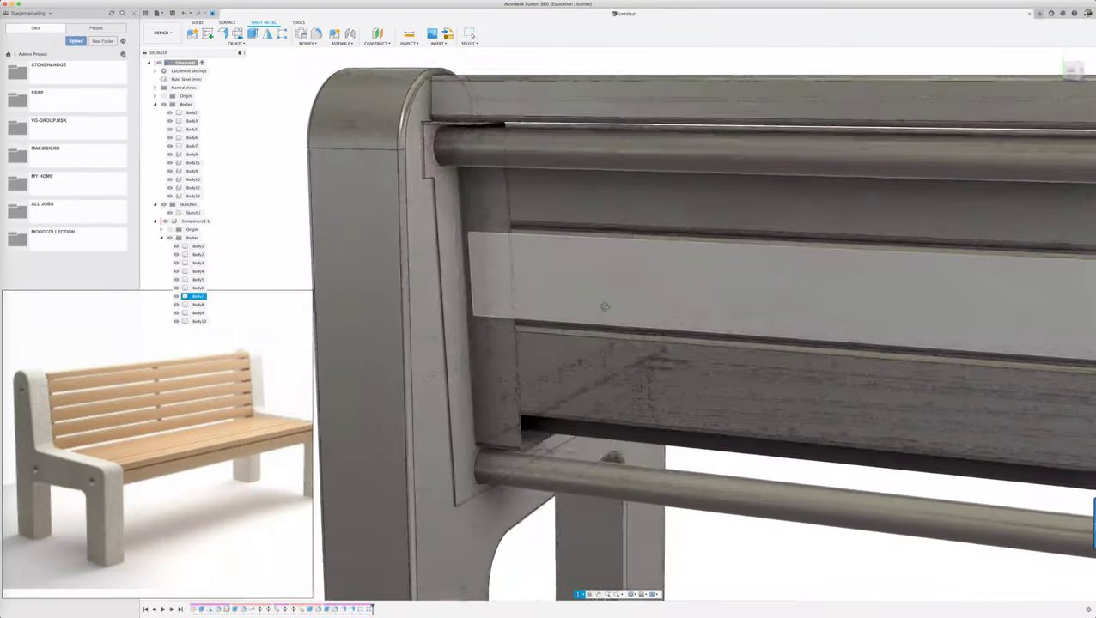
{"action": "scroll", "coordinate": [598, 305], "scroll_direction": "left", "scroll_amount": 3, "text": "shift"}
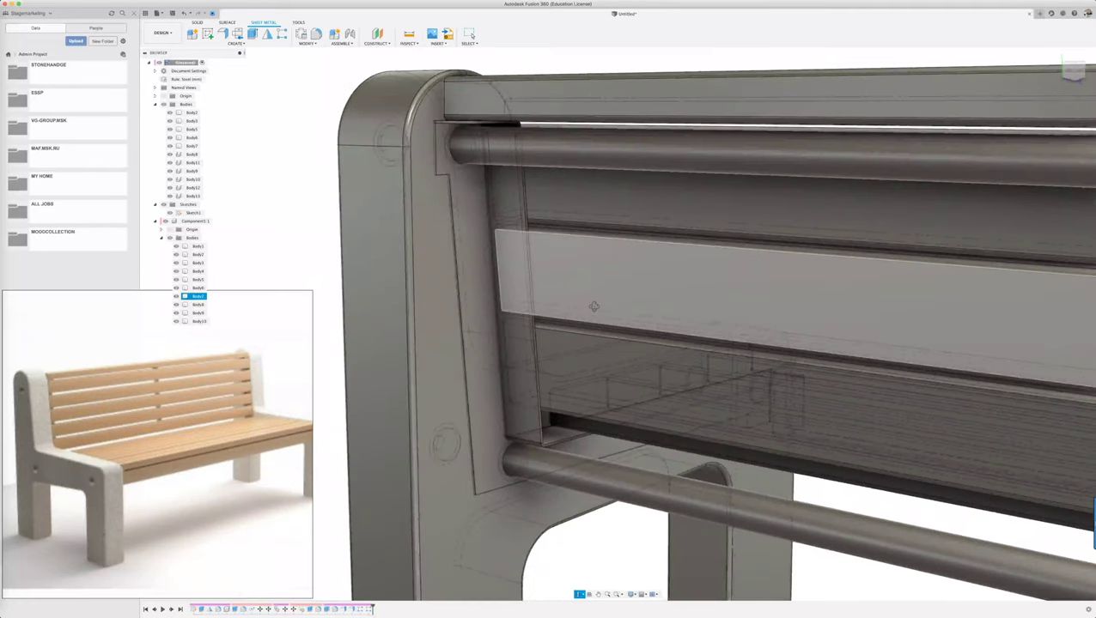
{"action": "scroll", "coordinate": [593, 306], "scroll_direction": "left", "scroll_amount": 2, "text": "shift"}
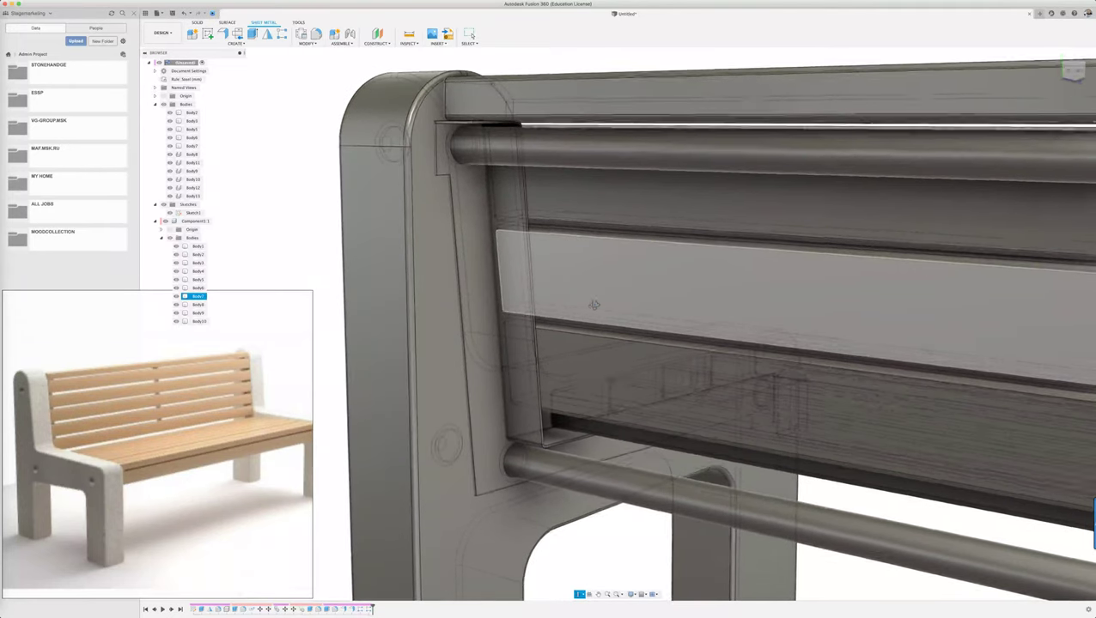
{"action": "scroll", "coordinate": [594, 305], "scroll_direction": "left", "scroll_amount": 2, "text": "shift"}
{"action": "scroll", "coordinate": [595, 303], "scroll_direction": "left", "scroll_amount": 2, "text": "shift"}
{"action": "scroll", "coordinate": [596, 301], "scroll_direction": "left", "scroll_amount": 2, "text": "shift"}
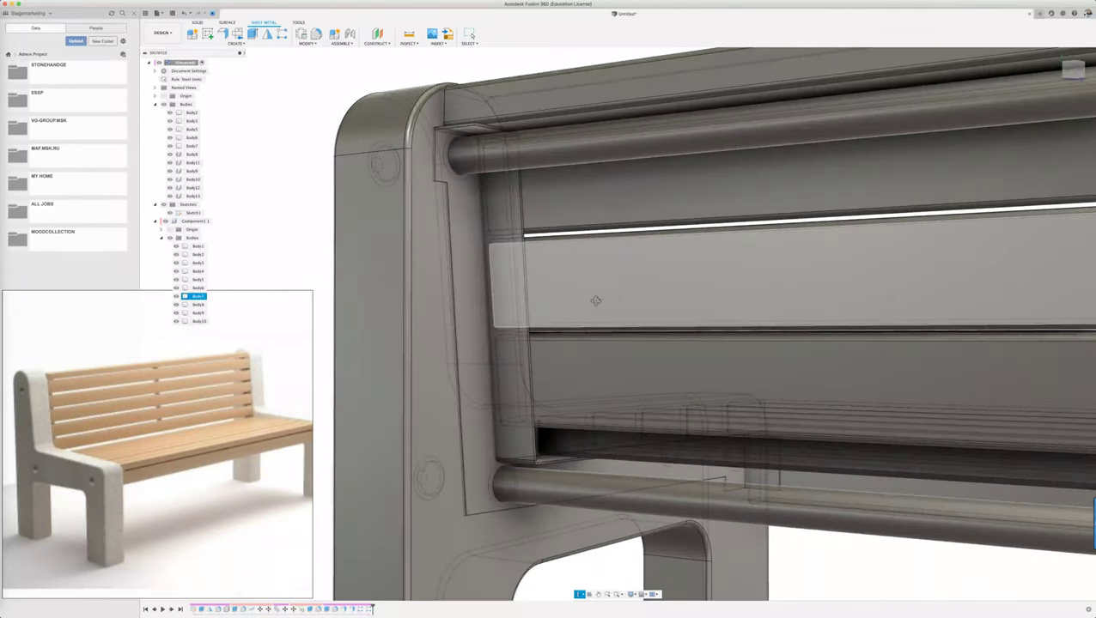
{"action": "scroll", "coordinate": [595, 301], "scroll_direction": "left", "scroll_amount": 2, "text": "shift"}
{"action": "left_click", "coordinate": [453, 298]}
{"action": "scroll", "coordinate": [454, 298], "scroll_direction": "left", "scroll_amount": 3, "text": "shift"}
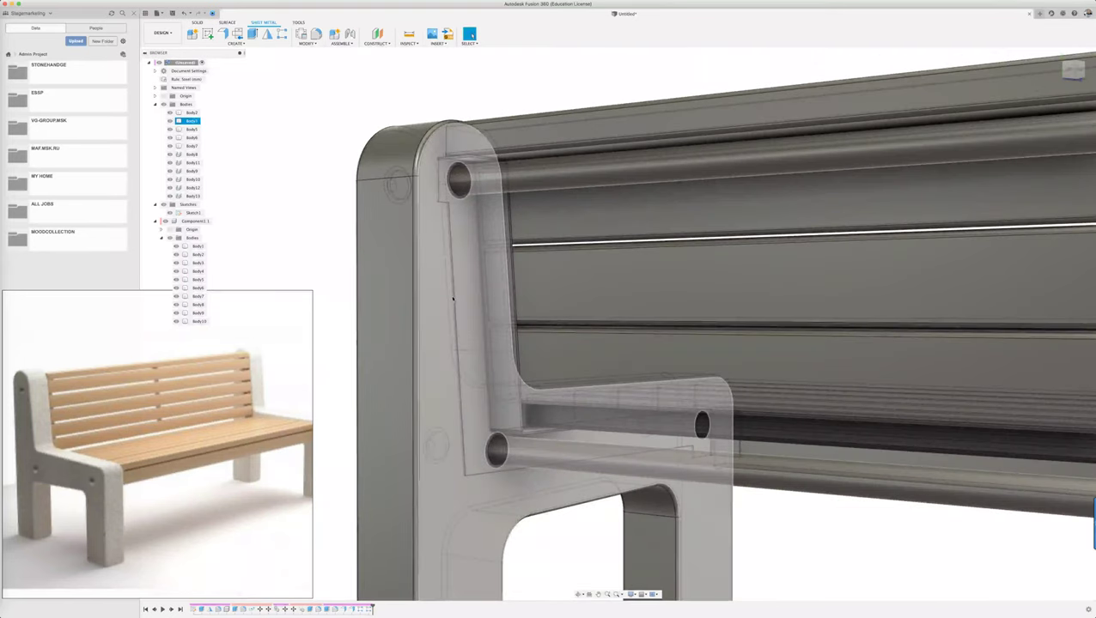
{"action": "left_click", "coordinate": [340, 354]}
{"action": "scroll", "coordinate": [339, 355], "scroll_direction": "left", "scroll_amount": 2, "text": "shift"}
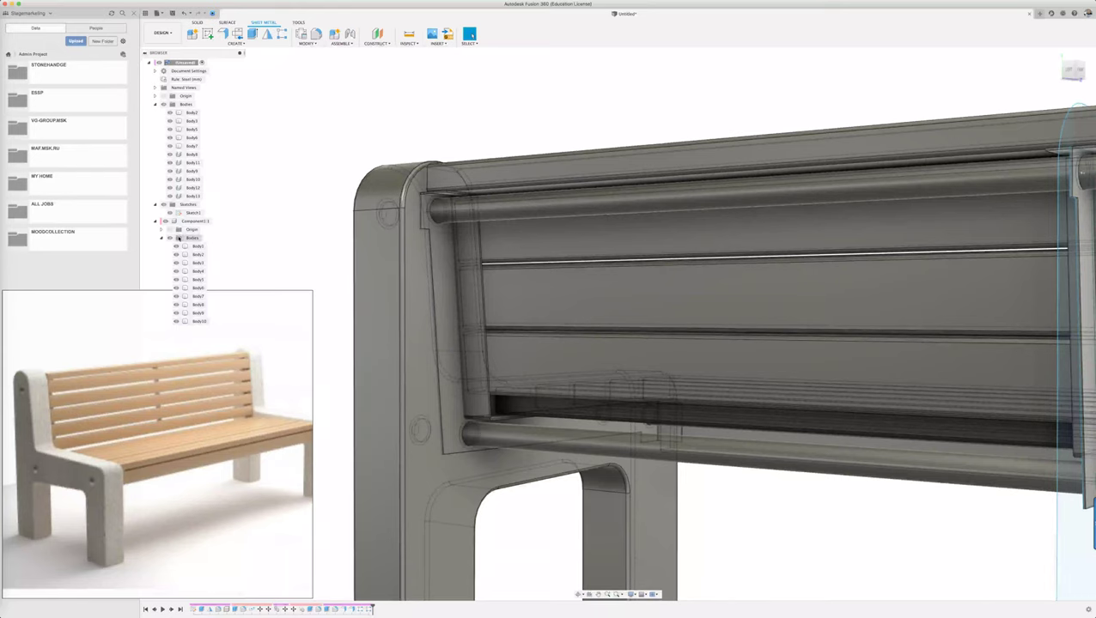
{"action": "double_click", "coordinate": [183, 213]}
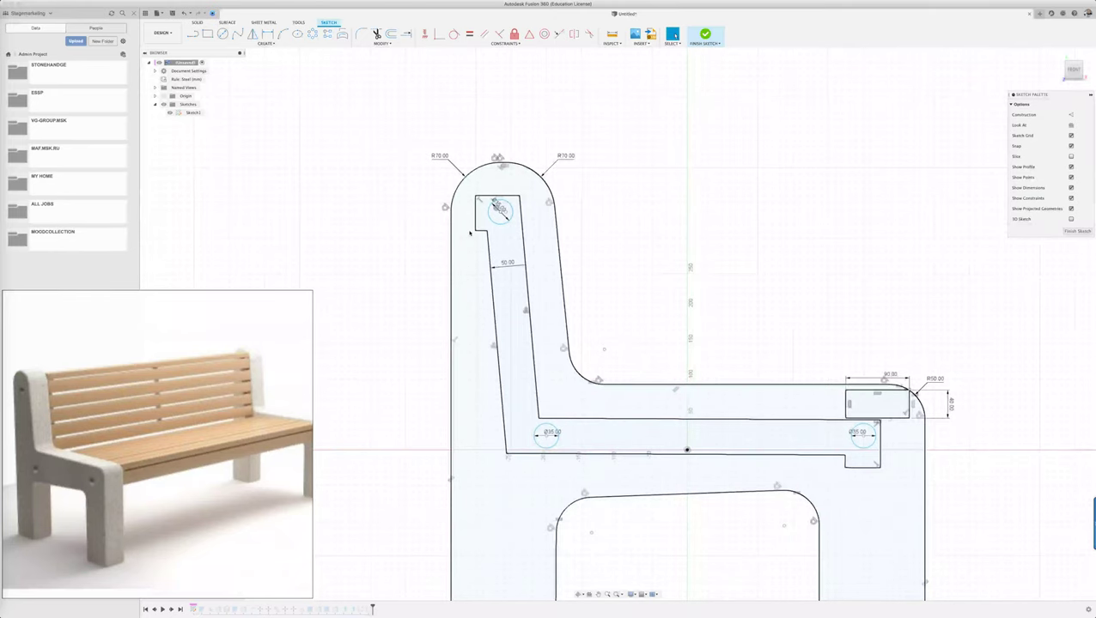
Step: Round the slot's corners in Sketch1 with 10 mm fillets
{"action": "scroll", "coordinate": [464, 224], "scroll_direction": "up", "scroll_amount": 3}
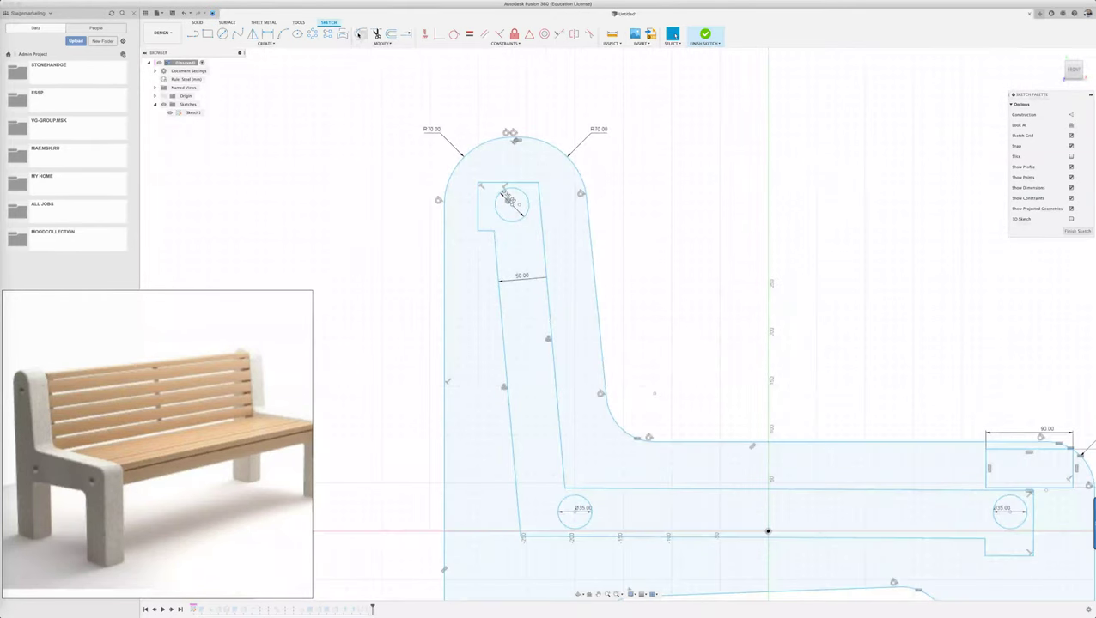
{"action": "left_click", "coordinate": [361, 34]}
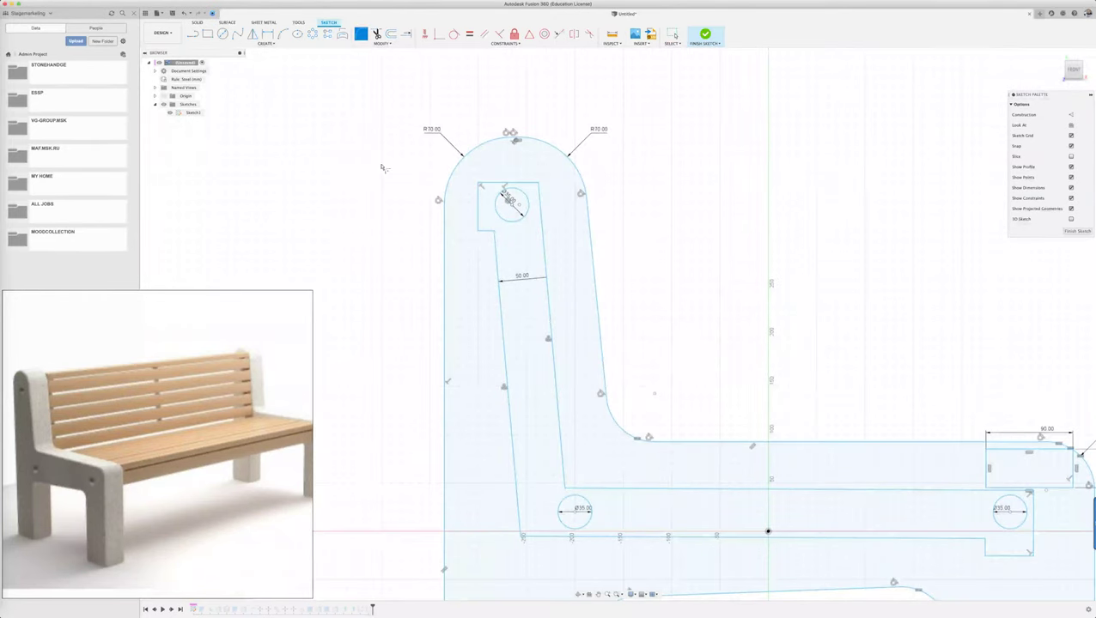
{"action": "left_click", "coordinate": [478, 232]}
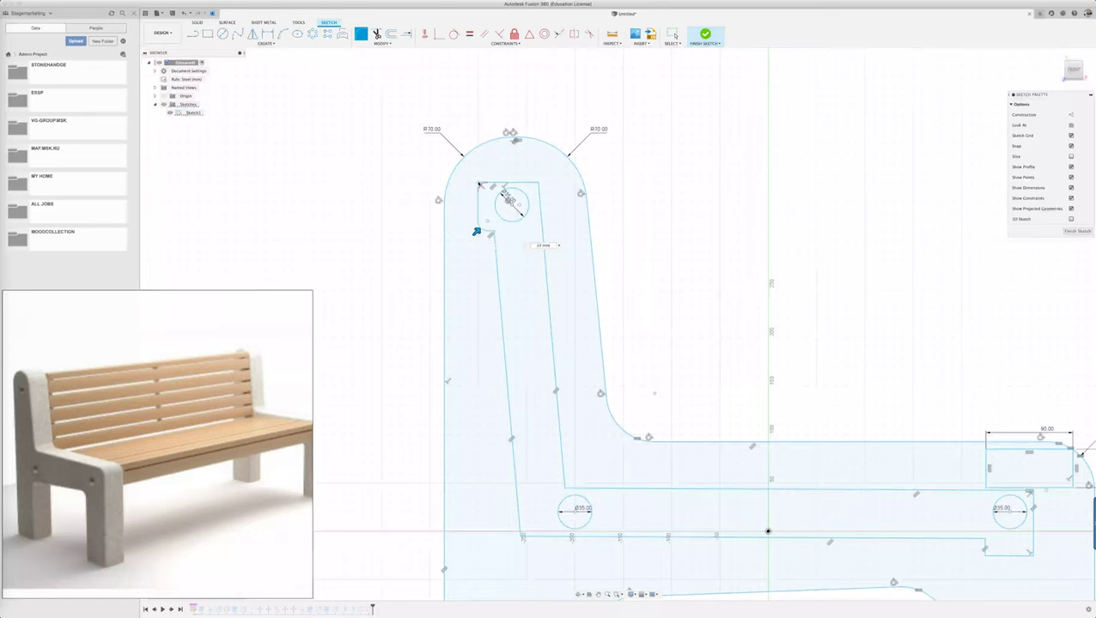
{"action": "left_click", "coordinate": [479, 183]}
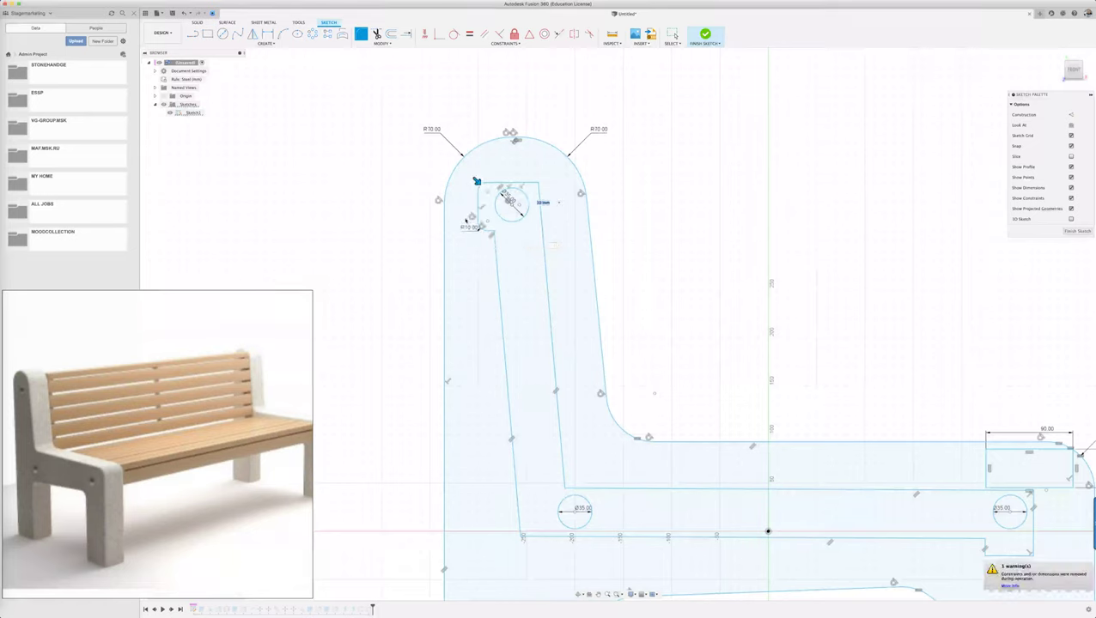
{"action": "left_click", "coordinate": [540, 184]}
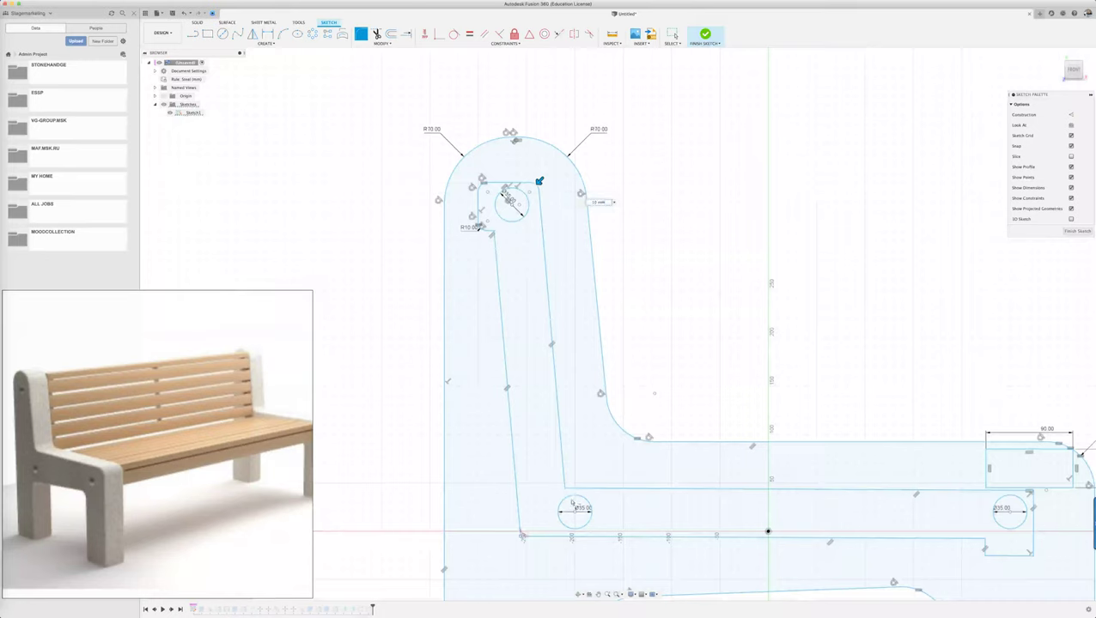
{"action": "left_click", "coordinate": [520, 537]}
{"action": "left_click", "coordinate": [564, 488]}
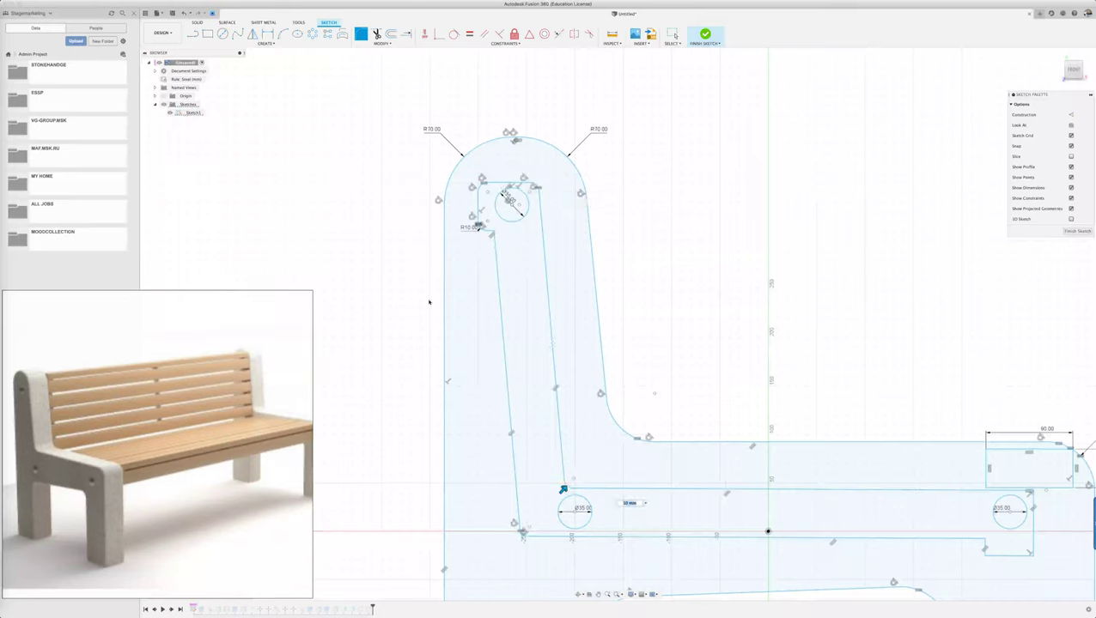
{"action": "left_click", "coordinate": [495, 232]}
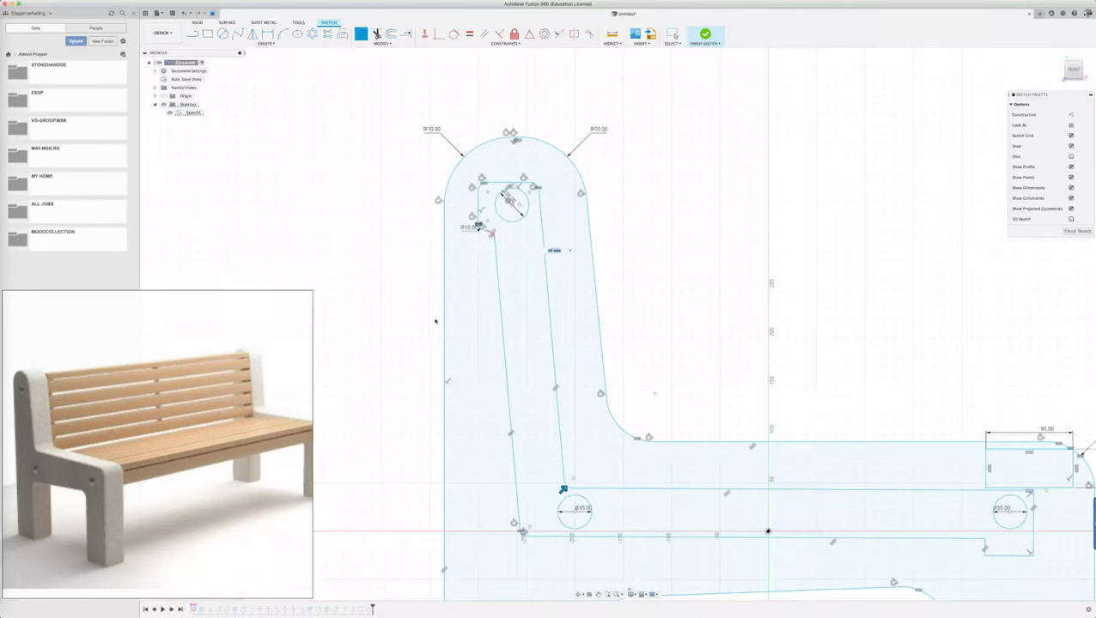
Step: Fillet the small rectangle's inner corners at 10 mm and finish the sketch
{"action": "scroll", "coordinate": [416, 294], "scroll_direction": "down", "scroll_amount": 2}
{"action": "scroll", "coordinate": [415, 294], "scroll_direction": "down", "scroll_amount": 1}
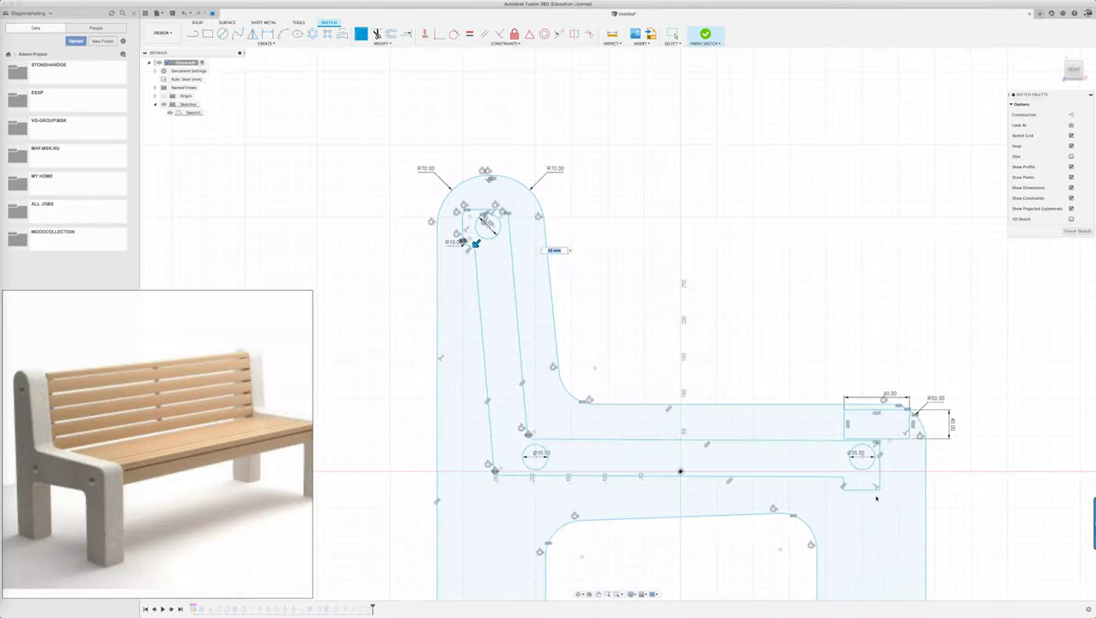
{"action": "scroll", "coordinate": [876, 498], "scroll_direction": "up", "scroll_amount": 2}
{"action": "left_click", "coordinate": [837, 474]}
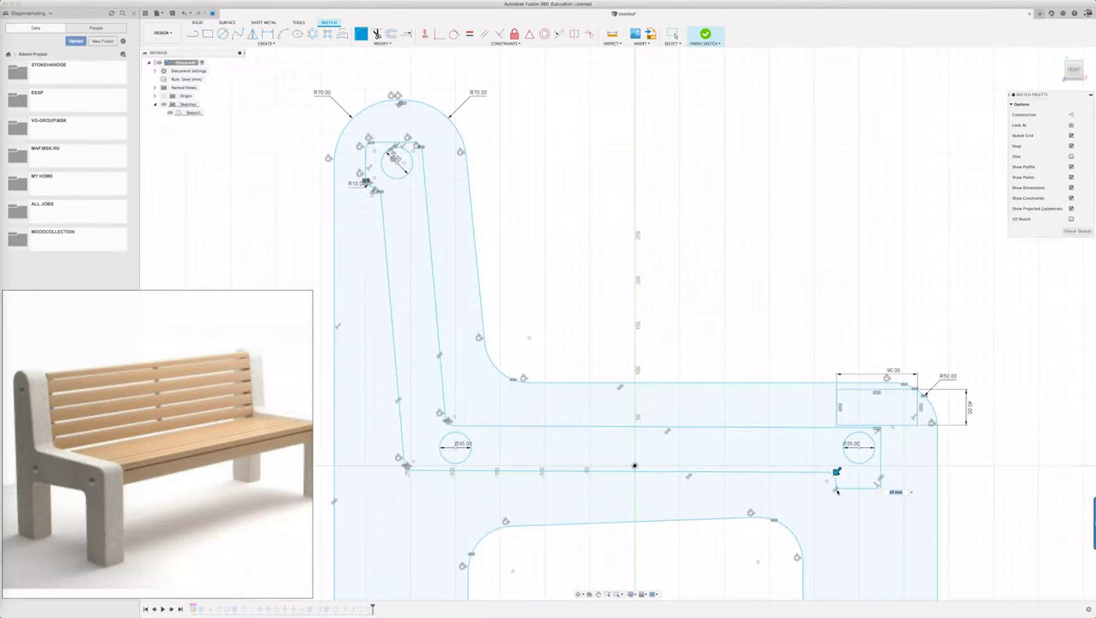
{"action": "left_click", "coordinate": [880, 490]}
{"action": "left_click", "coordinate": [880, 489]}
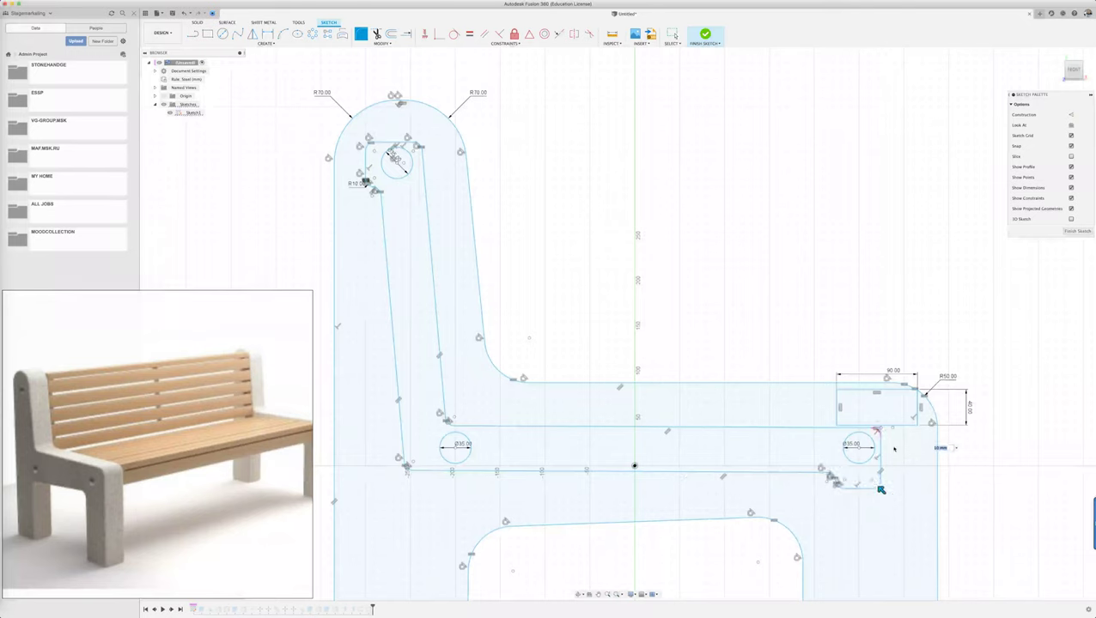
{"action": "left_click", "coordinate": [880, 427]}
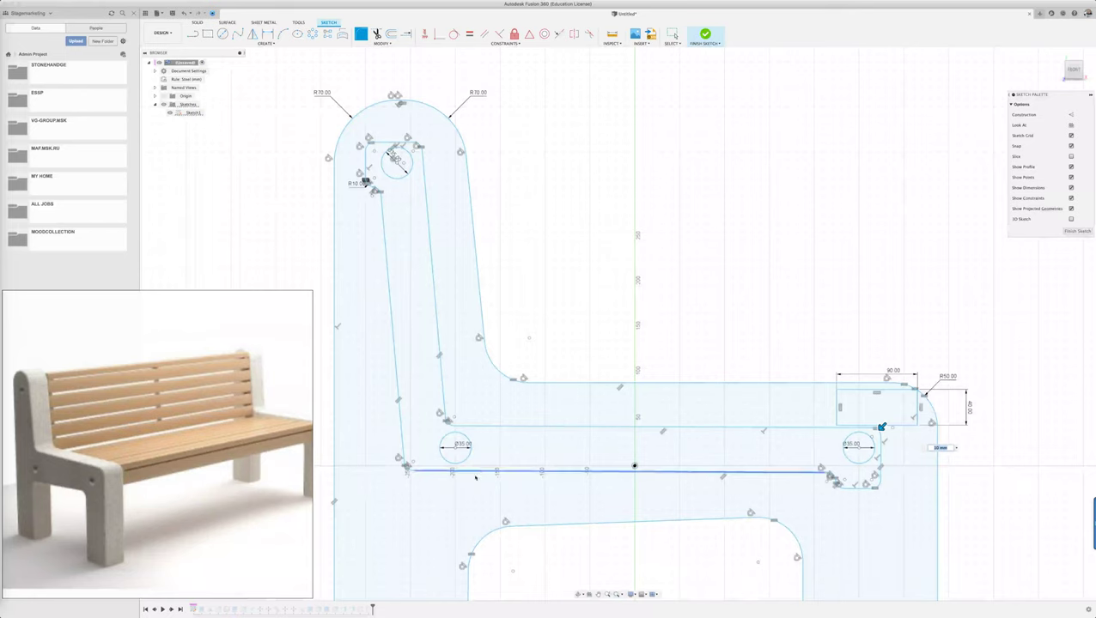
{"action": "left_click", "coordinate": [705, 38]}
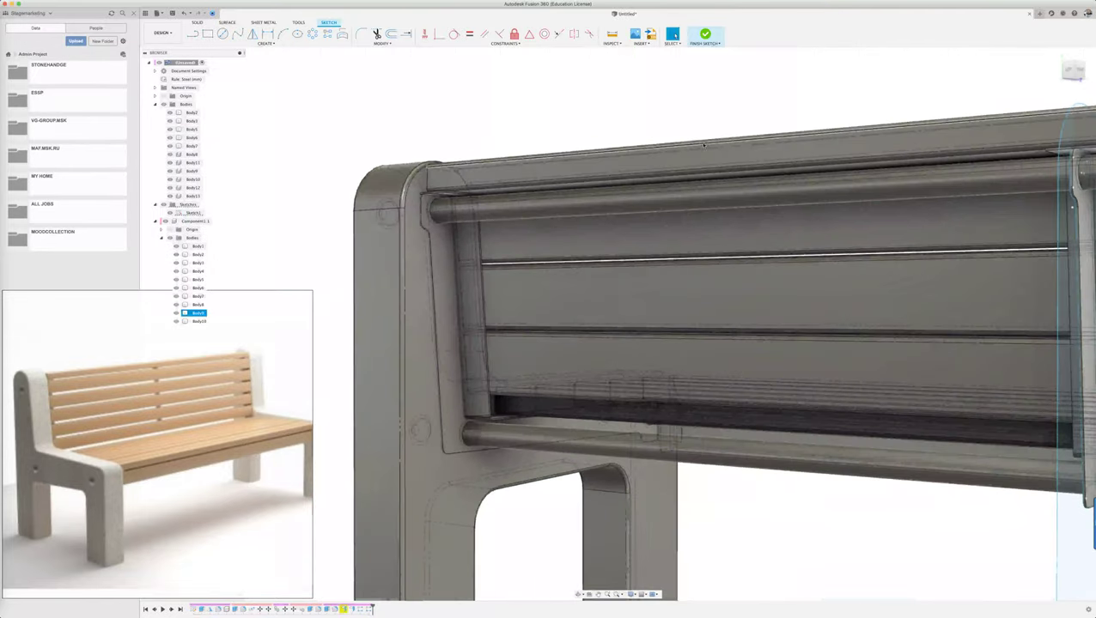
{"action": "left_click", "coordinate": [306, 207]}
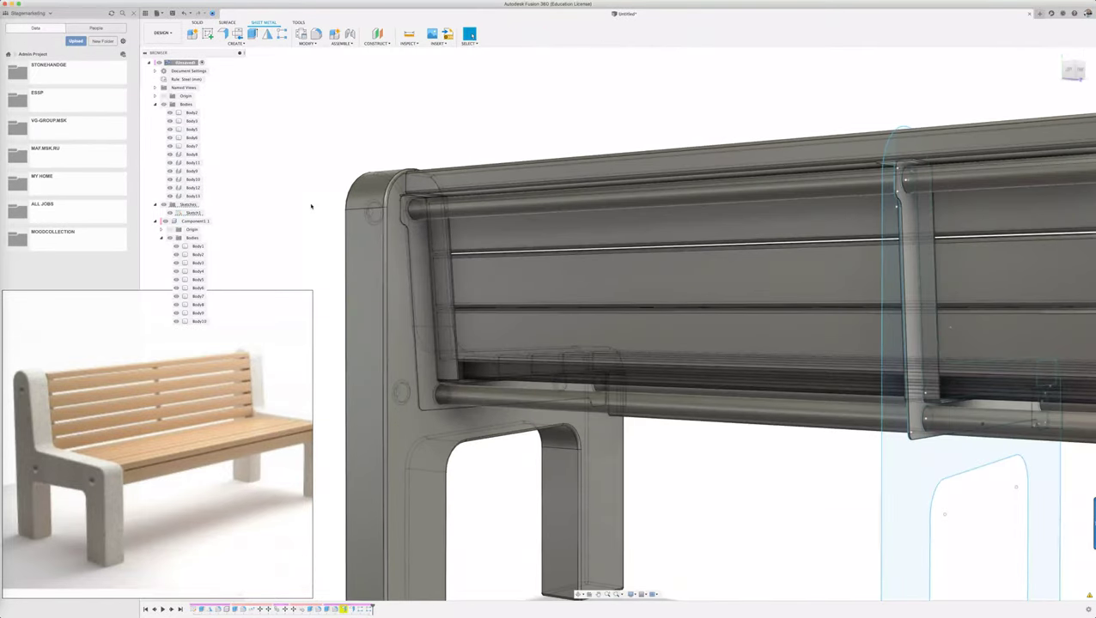
{"action": "scroll", "coordinate": [311, 206], "scroll_direction": "down", "scroll_amount": 3}
{"action": "scroll", "coordinate": [747, 487], "scroll_direction": "up", "scroll_amount": 3}
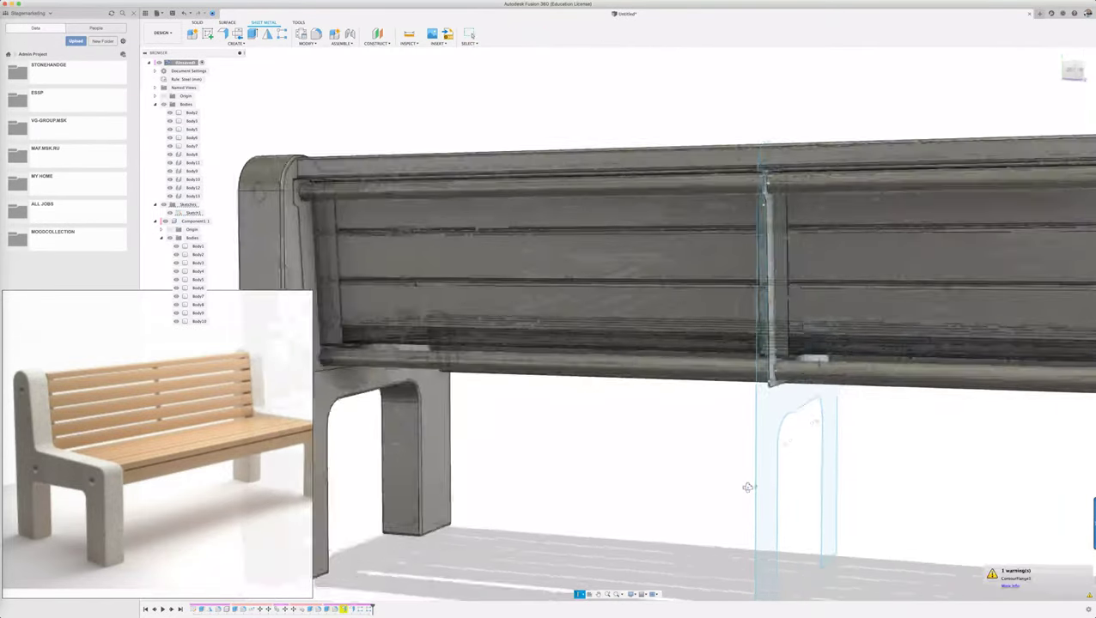
{"action": "mouse_move", "coordinate": [747, 487]}
{"action": "middle_mouse_down", "text": "shift"}
{"action": "mouse_move", "coordinate": [782, 490]}
{"action": "mouse_move", "coordinate": [900, 383]}
{"action": "middle_mouse_up", "text": "shift"}
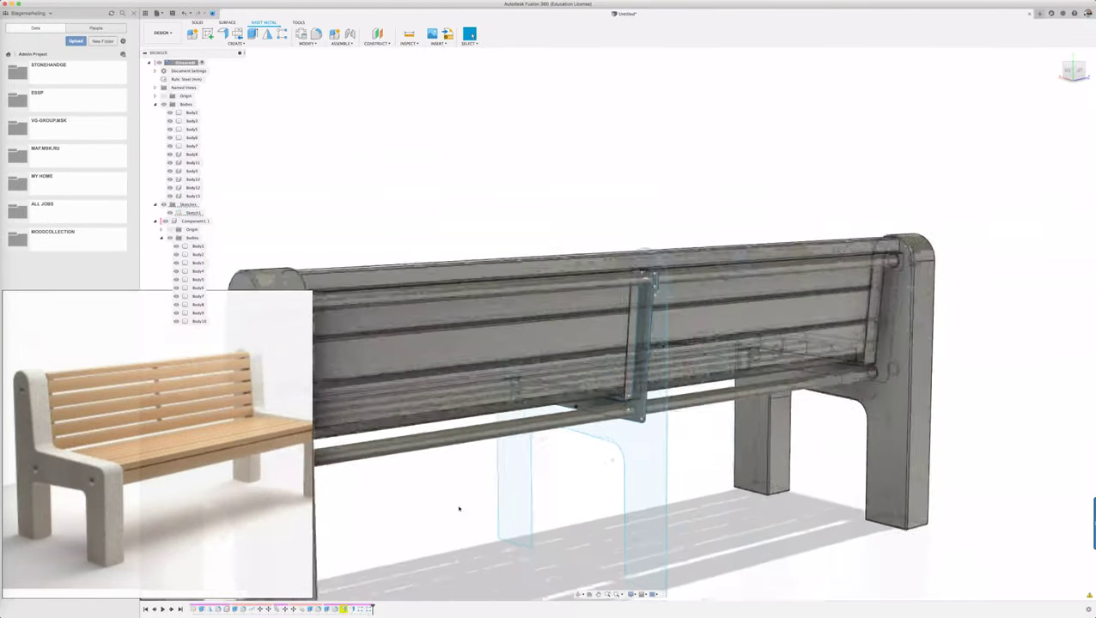
{"action": "scroll", "coordinate": [900, 383], "scroll_direction": "up", "scroll_amount": 2}
{"action": "scroll", "coordinate": [900, 383], "scroll_direction": "up", "scroll_amount": 3}
{"action": "scroll", "coordinate": [900, 383], "scroll_direction": "up", "scroll_amount": 3}
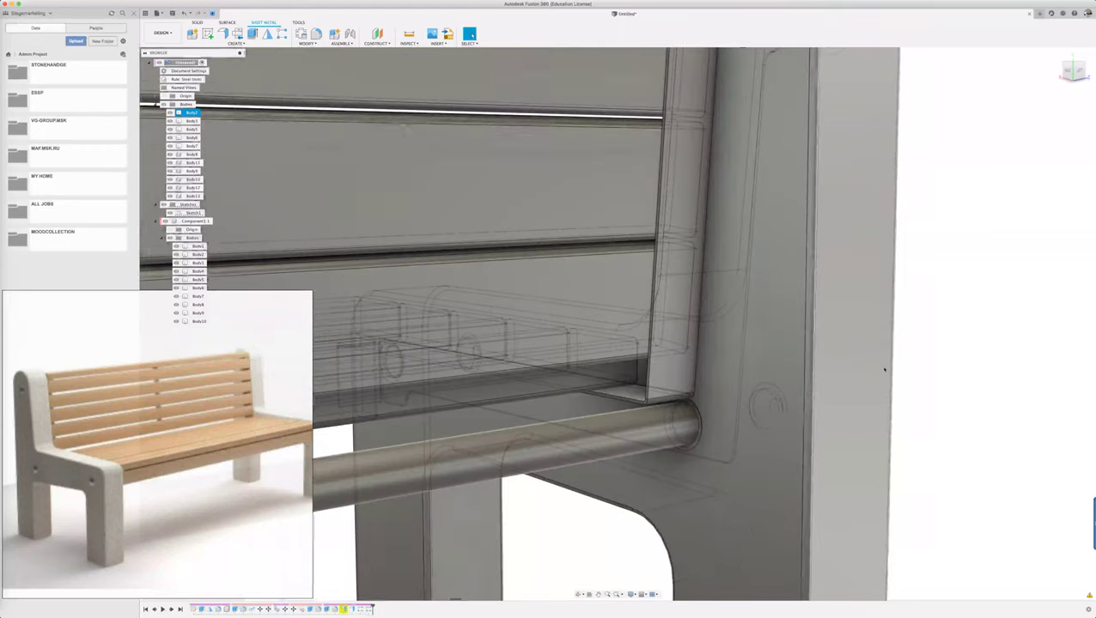
{"action": "middle_click_drag", "start_coordinate": [959, 370], "coordinate": [944, 371], "text": "shift"}
{"action": "left_click", "coordinate": [744, 365]}
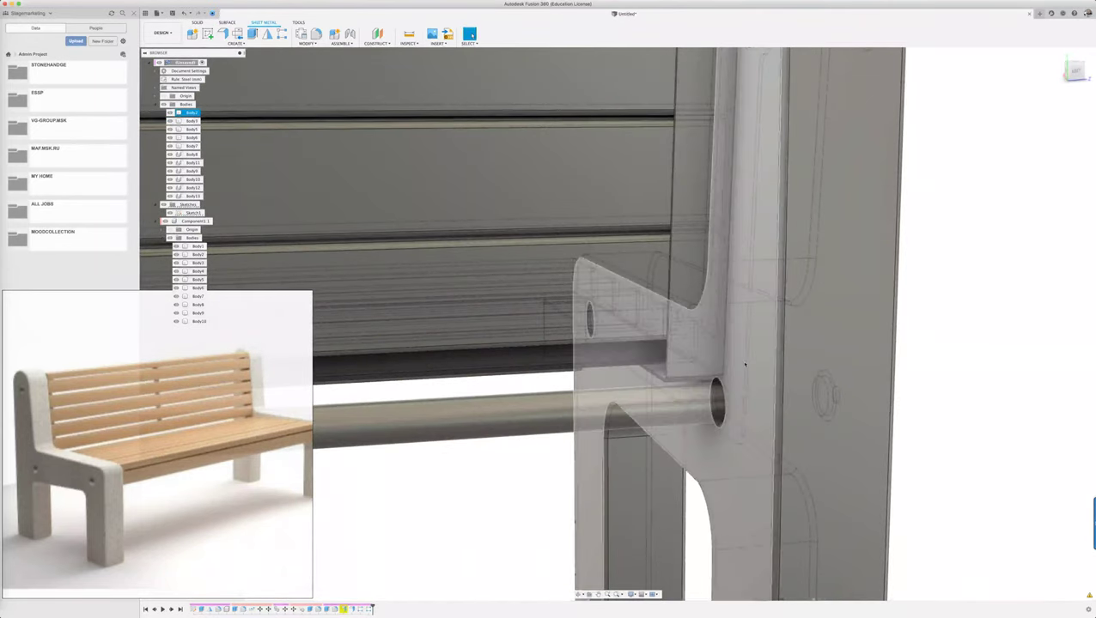
{"action": "left_click", "coordinate": [745, 365]}
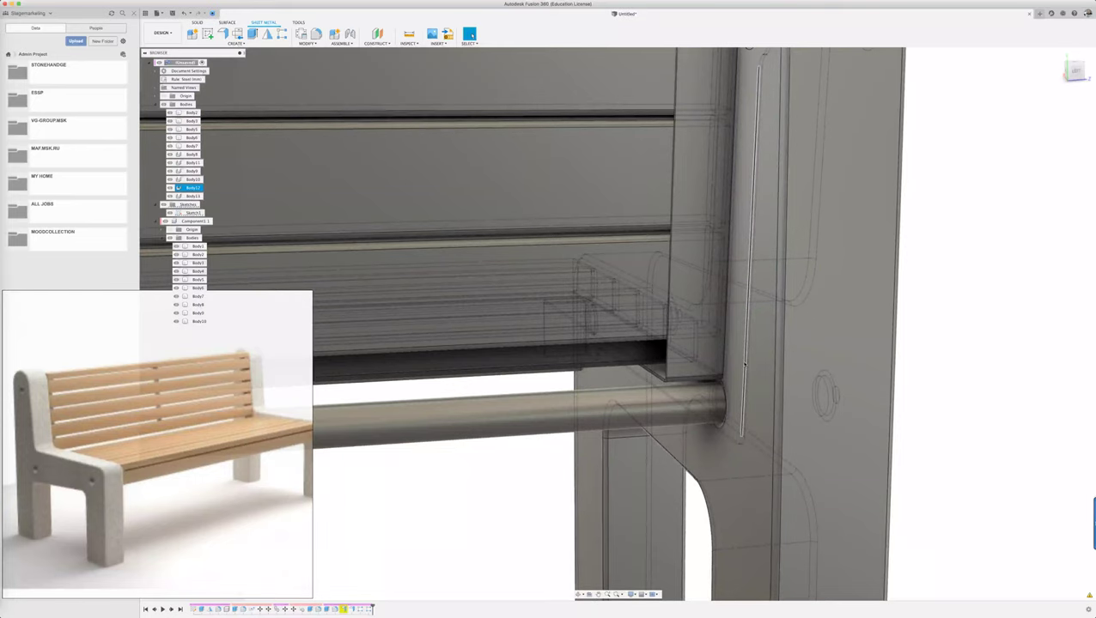
{"action": "left_click", "coordinate": [731, 472]}
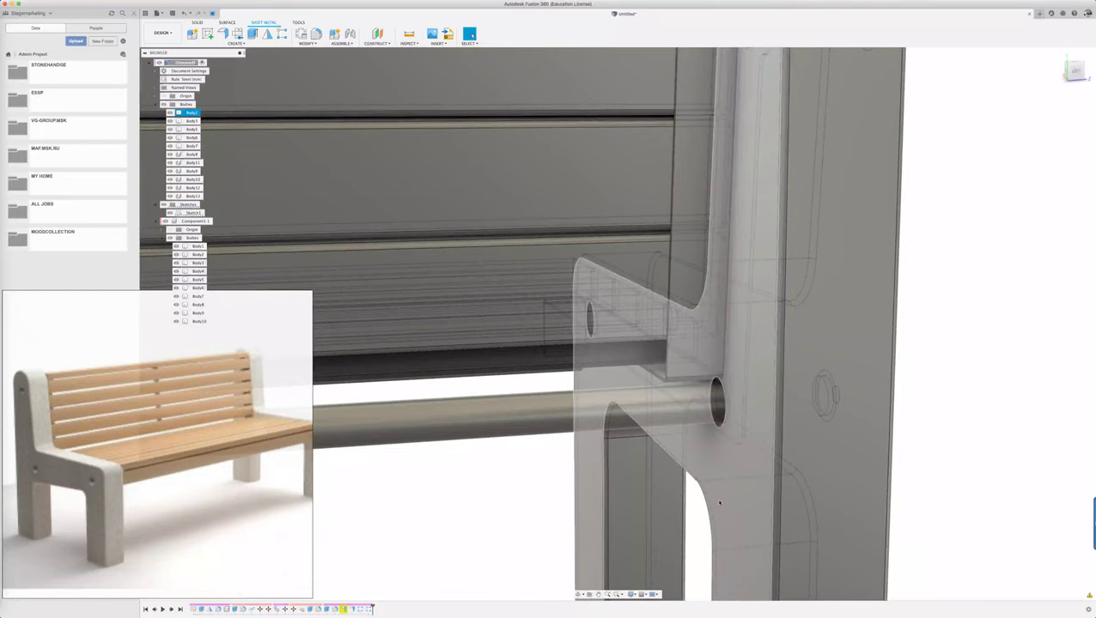
{"action": "key", "text": "m"}
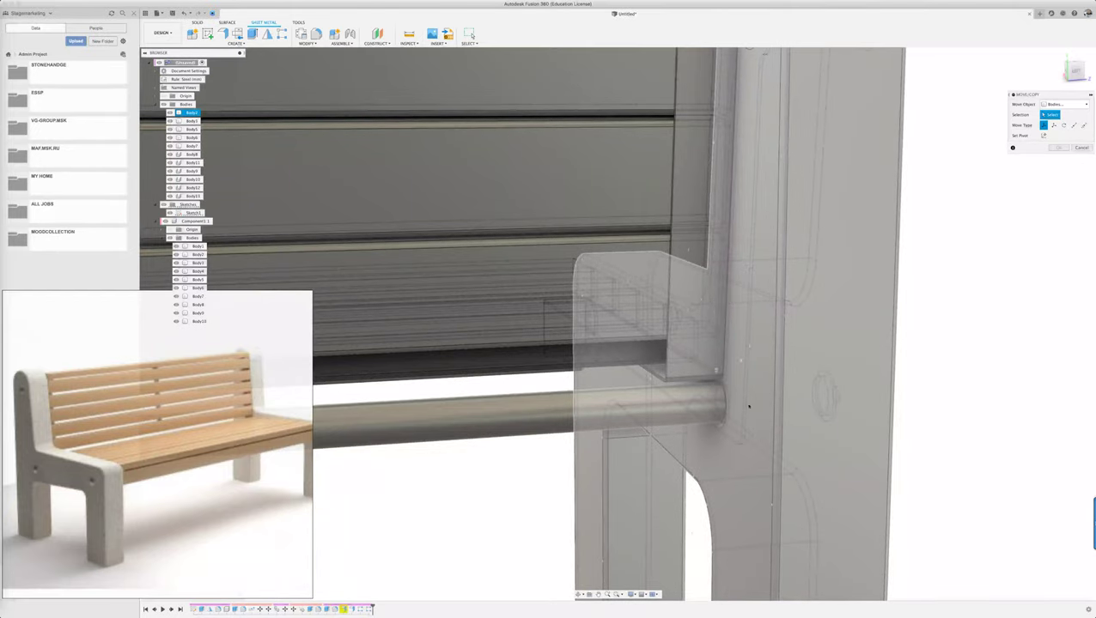
Step: Move the bracket body, leg plate and L-bracket together 5 mm along the bench
{"action": "left_click_drag", "start_coordinate": [743, 436], "coordinate": [738, 426]}
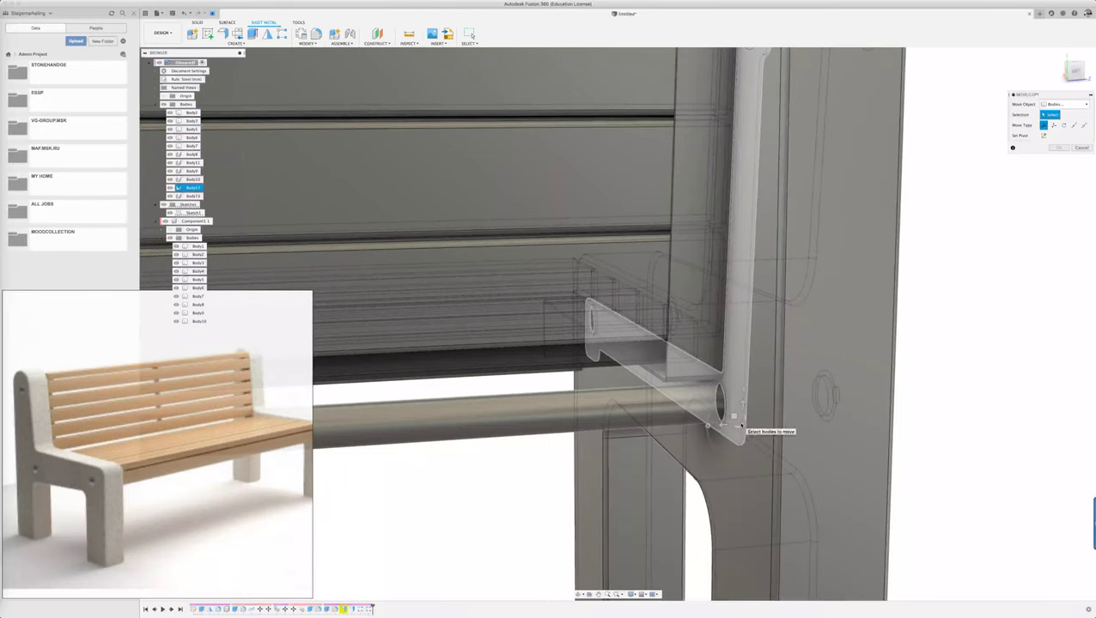
{"action": "left_click", "coordinate": [740, 426]}
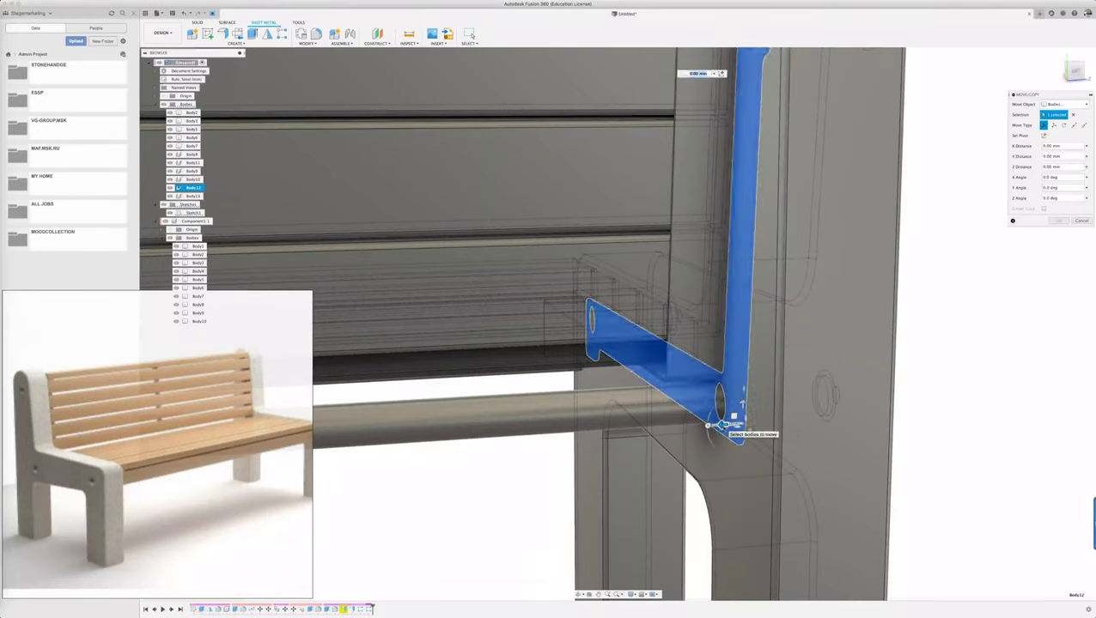
{"action": "left_click", "coordinate": [763, 420]}
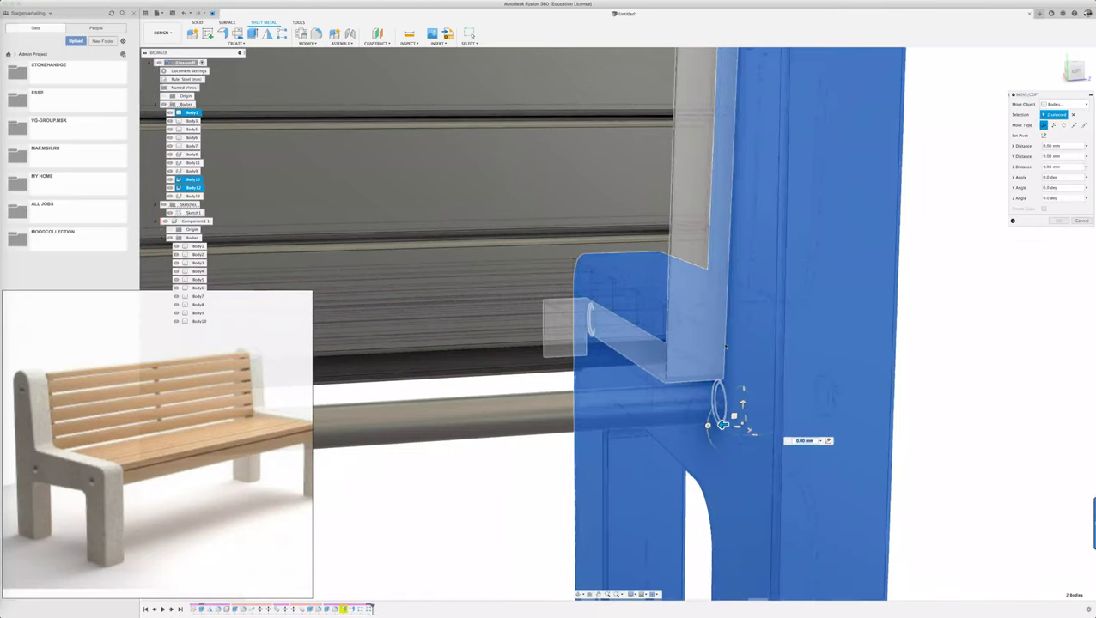
{"action": "left_click", "coordinate": [725, 346]}
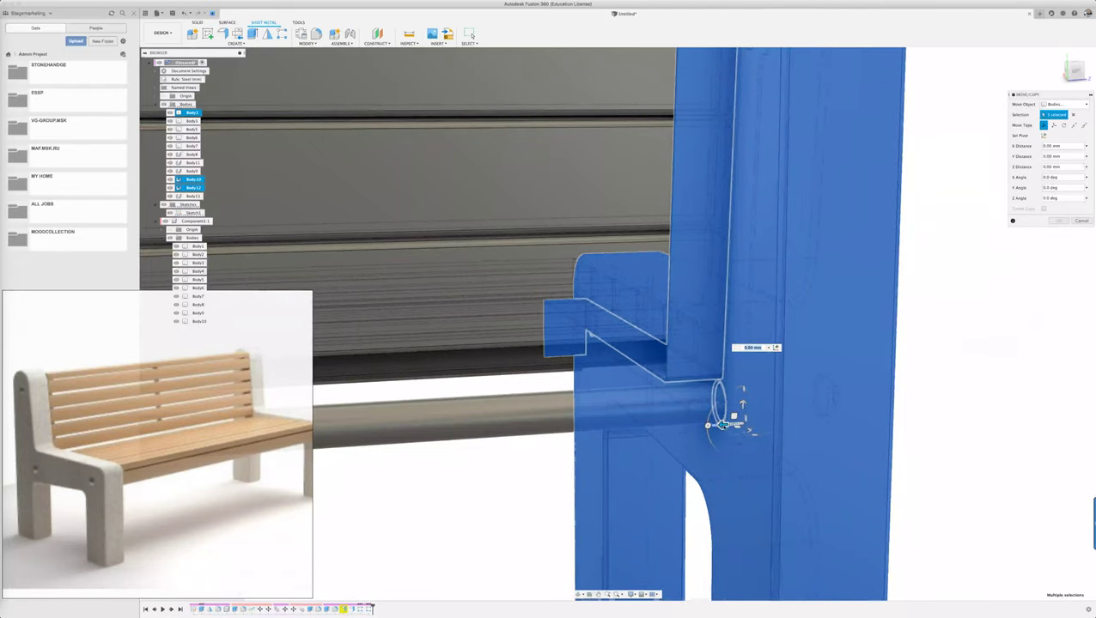
{"action": "left_click_drag", "start_coordinate": [723, 424], "coordinate": [717, 424]}
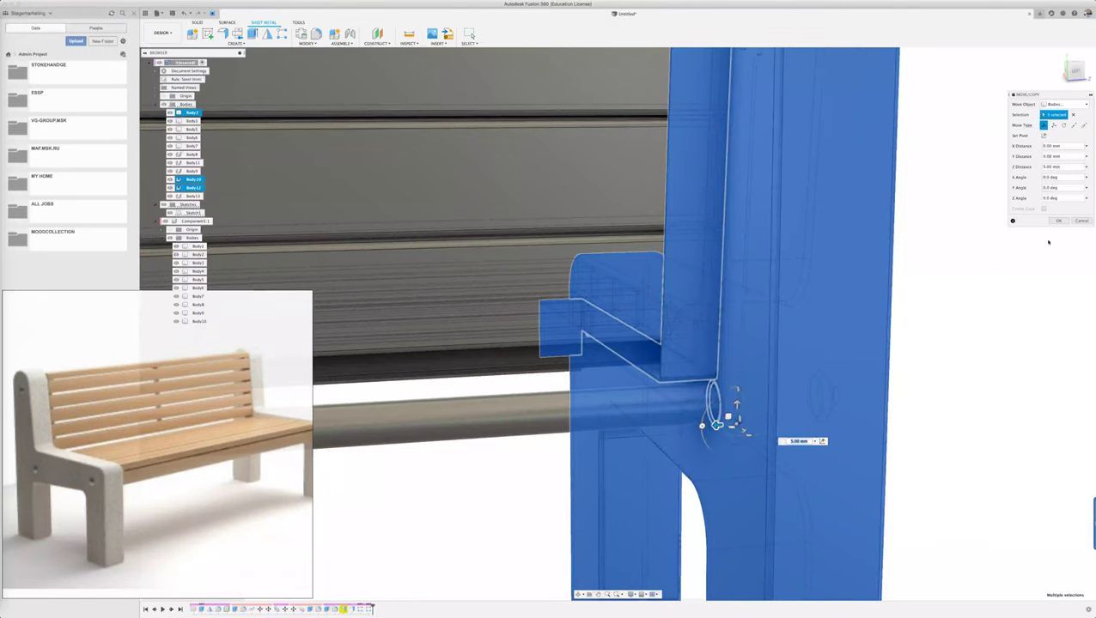
{"action": "key", "text": "Return"}
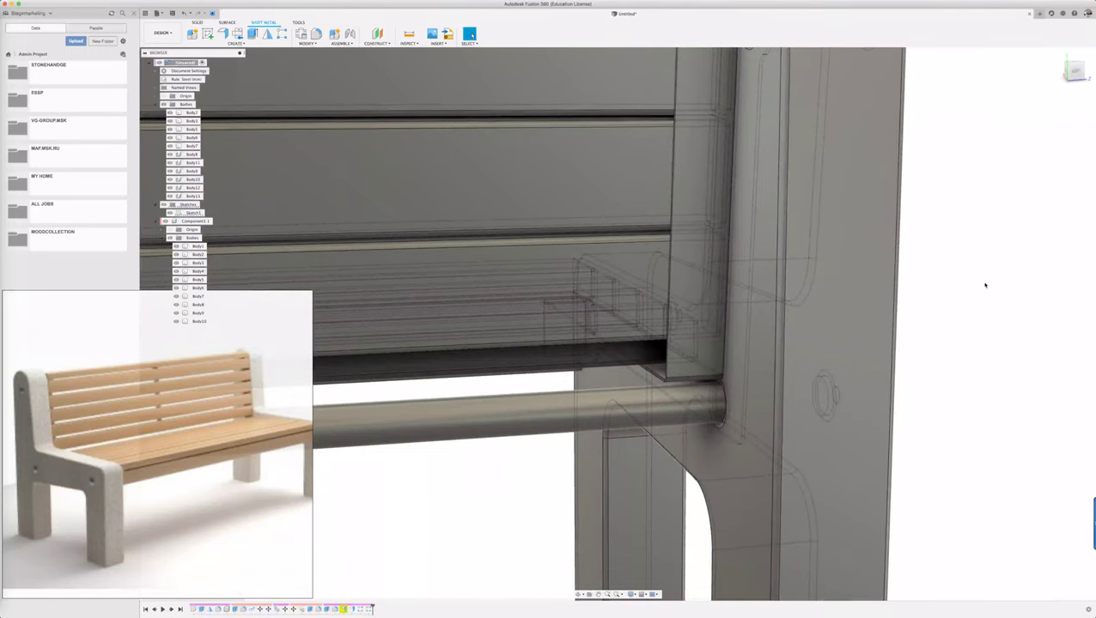
Step: Start a second move on the flanged bracket part and shift it slightly along the axis
{"action": "key", "text": "m"}
{"action": "left_click", "coordinate": [747, 346]}
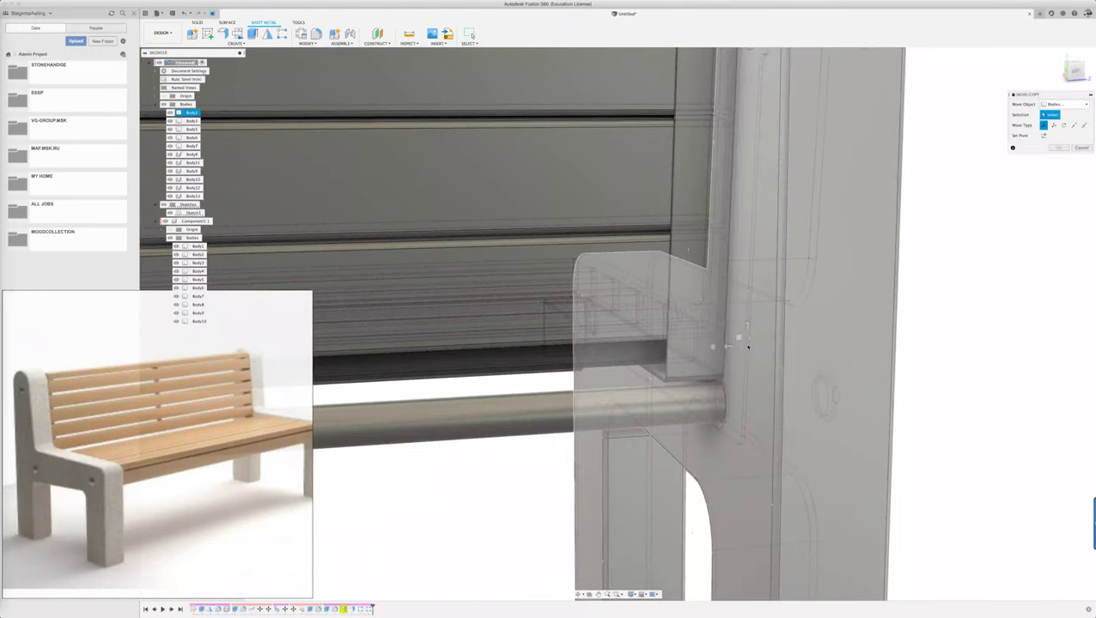
{"action": "left_click", "coordinate": [745, 348]}
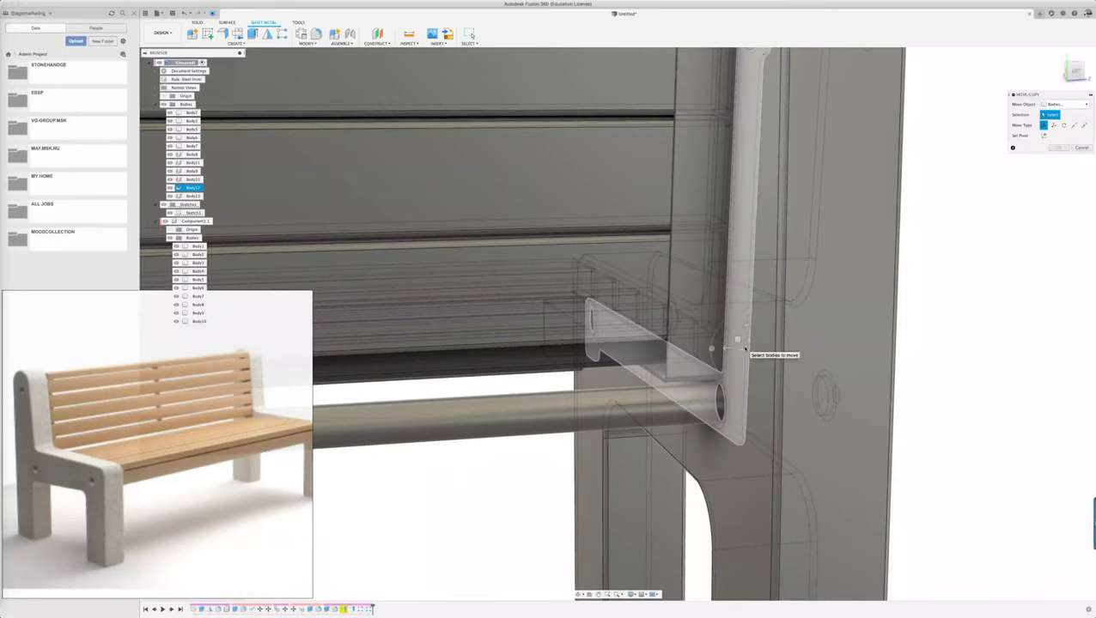
{"action": "left_click", "coordinate": [743, 346]}
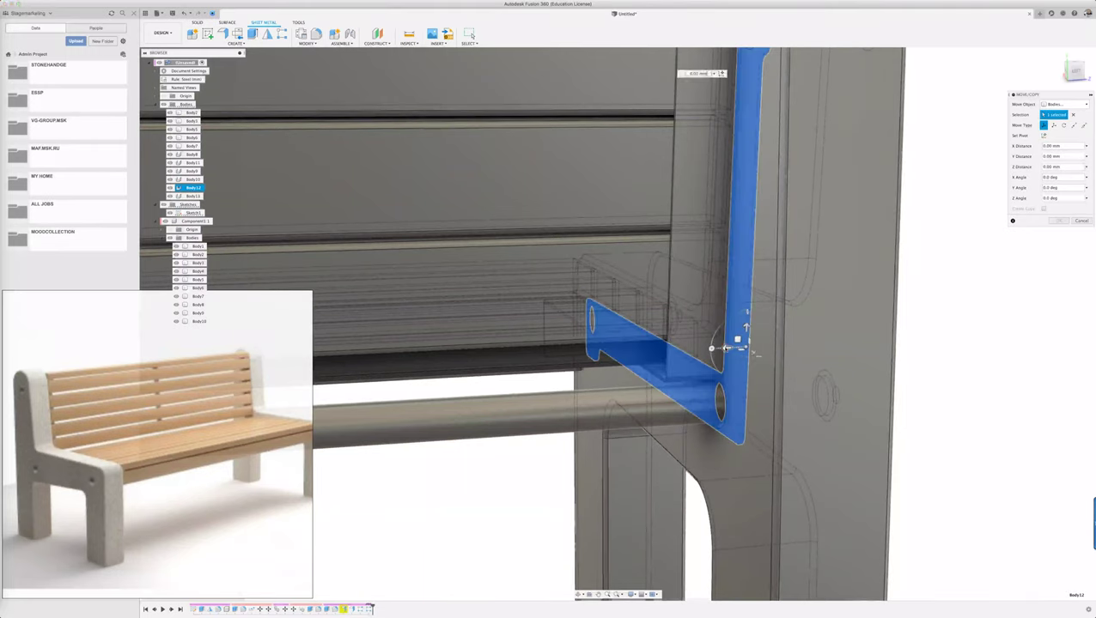
{"action": "left_click_drag", "start_coordinate": [726, 348], "coordinate": [720, 347]}
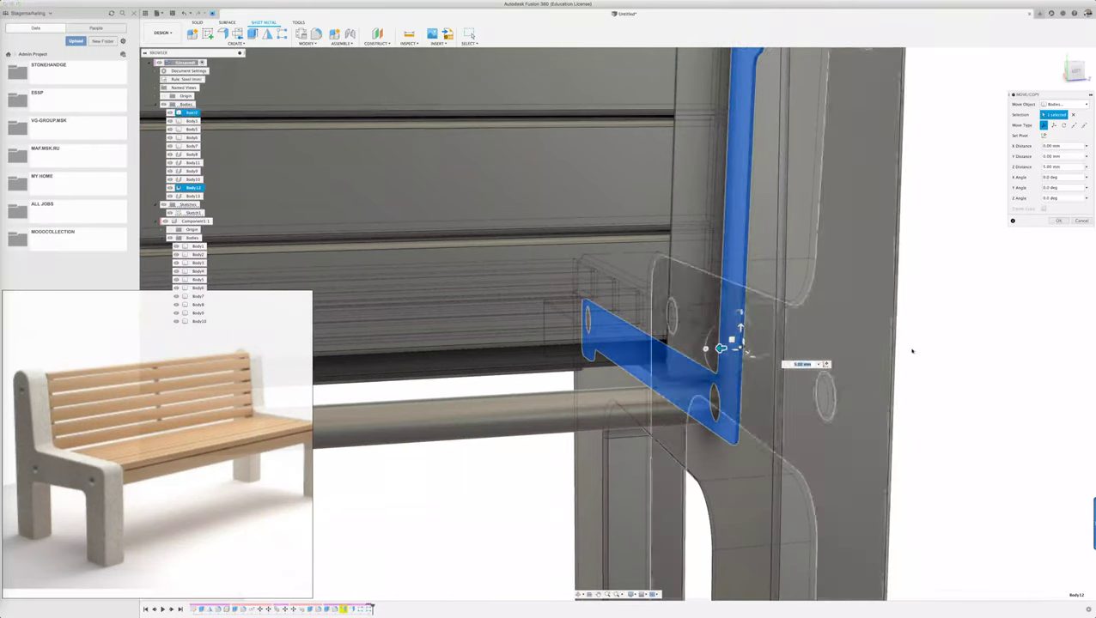
Step: Set the move pivot on the bracket's vertical edge and commit the 1.25 mm shift
{"action": "left_click", "coordinate": [1072, 72]}
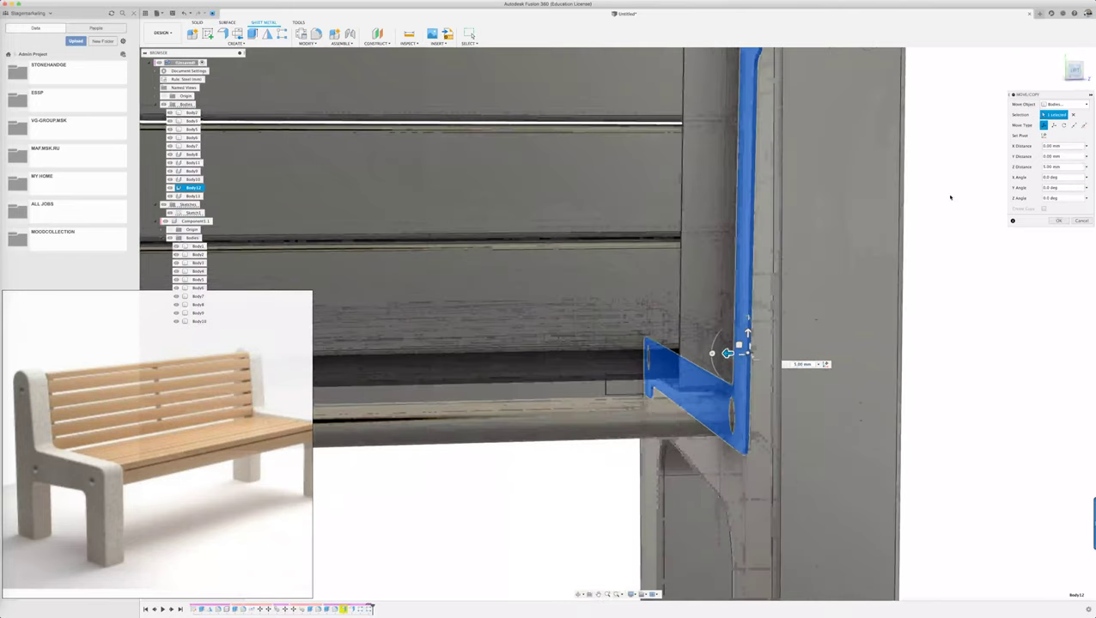
{"action": "scroll", "coordinate": [760, 378], "scroll_direction": "up", "scroll_amount": 2}
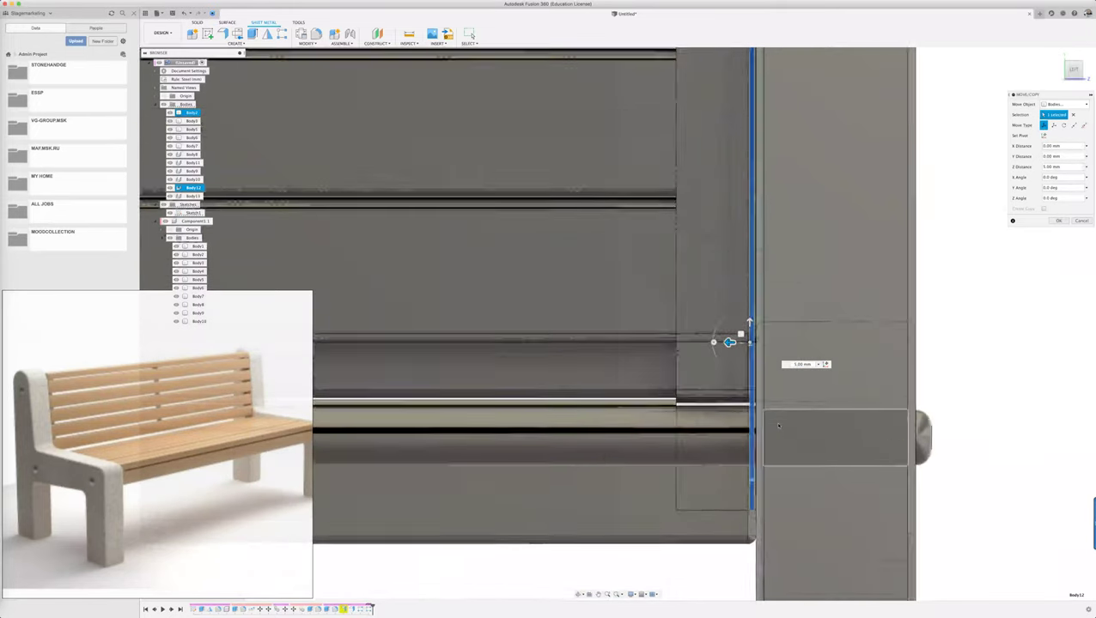
{"action": "scroll", "coordinate": [747, 343], "scroll_direction": "up", "scroll_amount": 2}
{"action": "scroll", "coordinate": [734, 317], "scroll_direction": "up", "scroll_amount": 2}
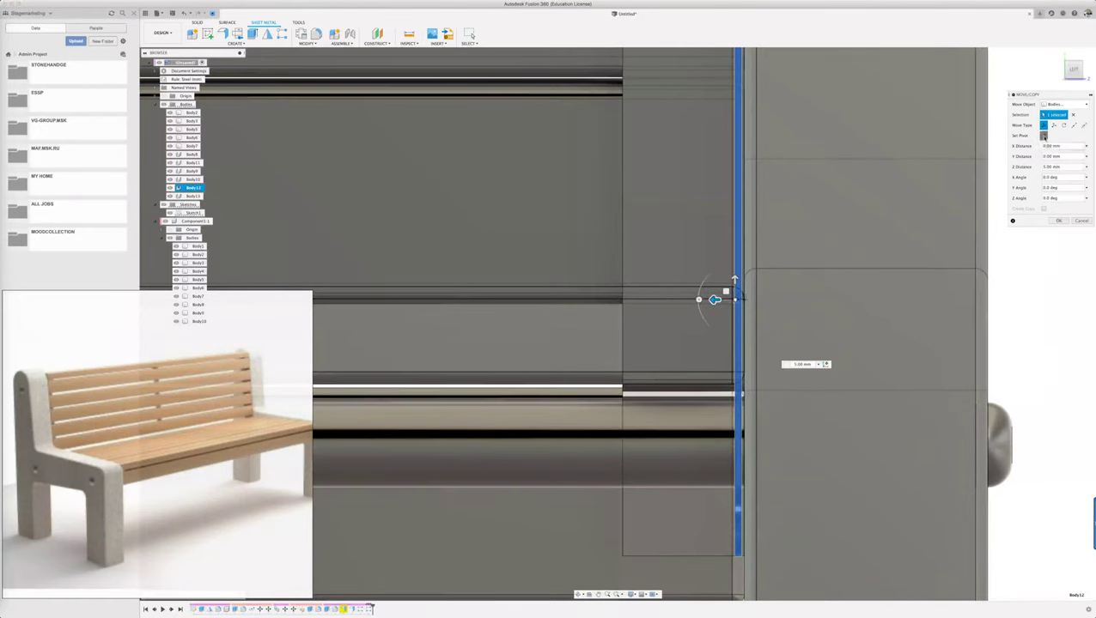
{"action": "left_click", "coordinate": [1043, 135]}
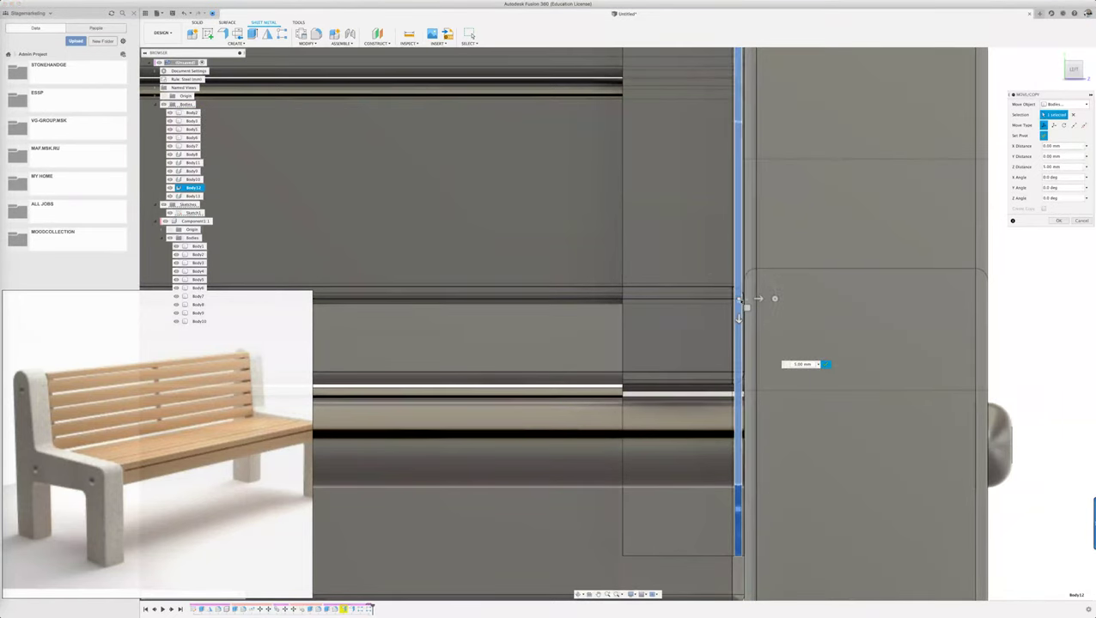
{"action": "left_click", "coordinate": [739, 300]}
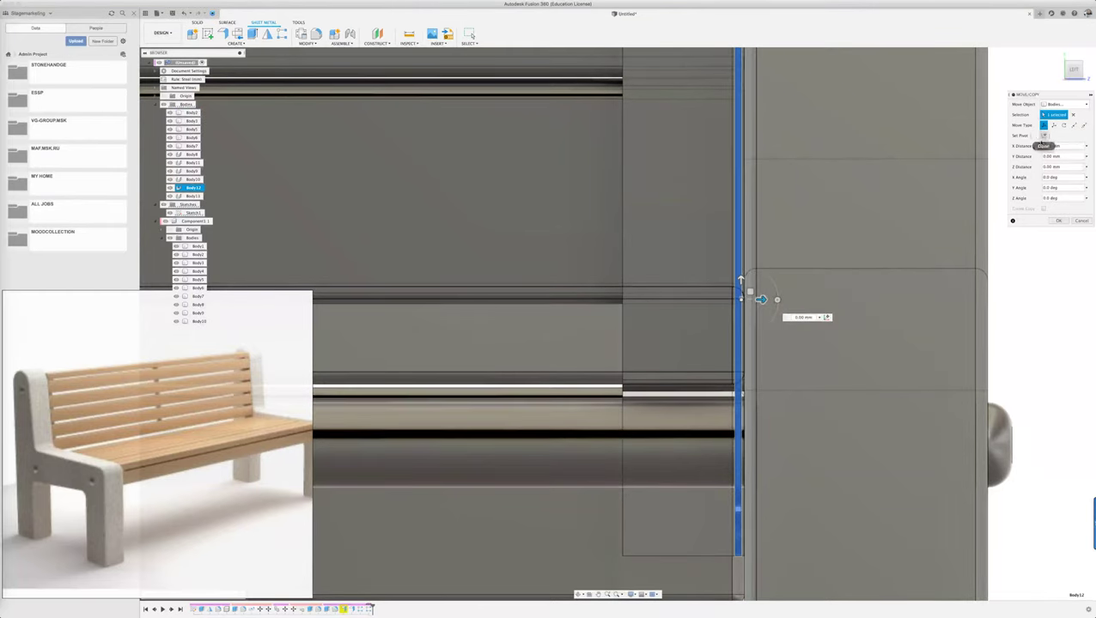
{"action": "middle_click_drag", "start_coordinate": [1003, 331], "coordinate": [748, 358], "text": "shift"}
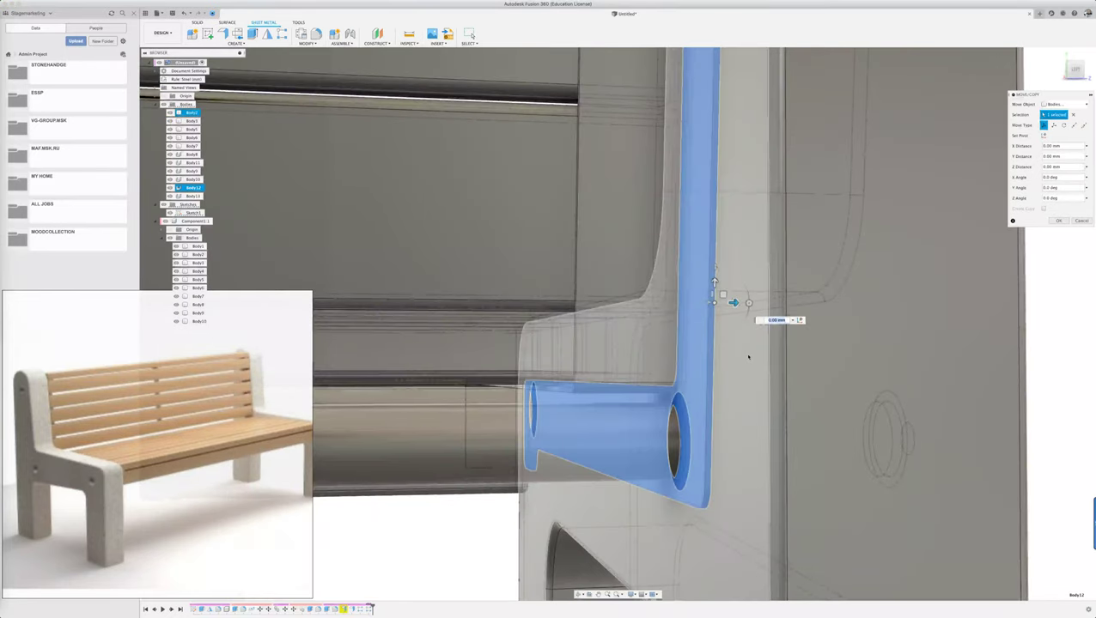
{"action": "left_click", "coordinate": [1057, 220]}
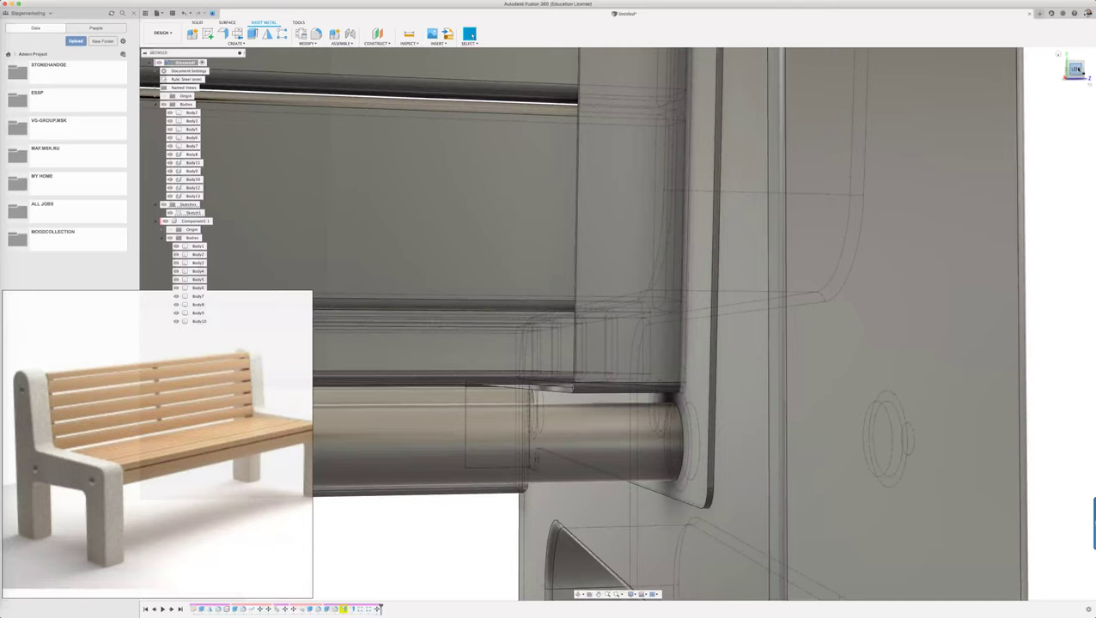
{"action": "left_click", "coordinate": [1077, 69]}
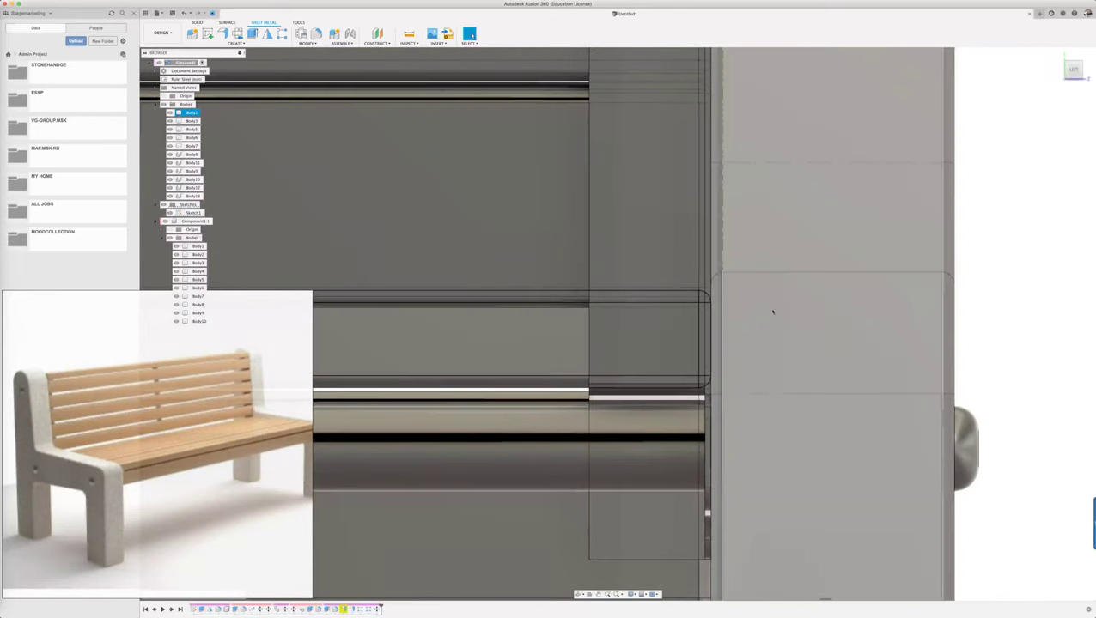
Step: Hide the Component1 seat slats in the browser and zoom in on the central bracket
{"action": "scroll", "coordinate": [774, 314], "scroll_direction": "down", "scroll_amount": 2}
{"action": "scroll", "coordinate": [773, 313], "scroll_direction": "down", "scroll_amount": 2}
{"action": "mouse_move", "coordinate": [773, 314]}
{"action": "middle_mouse_down", "text": "shift"}
{"action": "mouse_move", "coordinate": [928, 294]}
{"action": "mouse_move", "coordinate": [910, 304]}
{"action": "middle_mouse_up", "text": "shift"}
{"action": "left_click", "coordinate": [727, 128]}
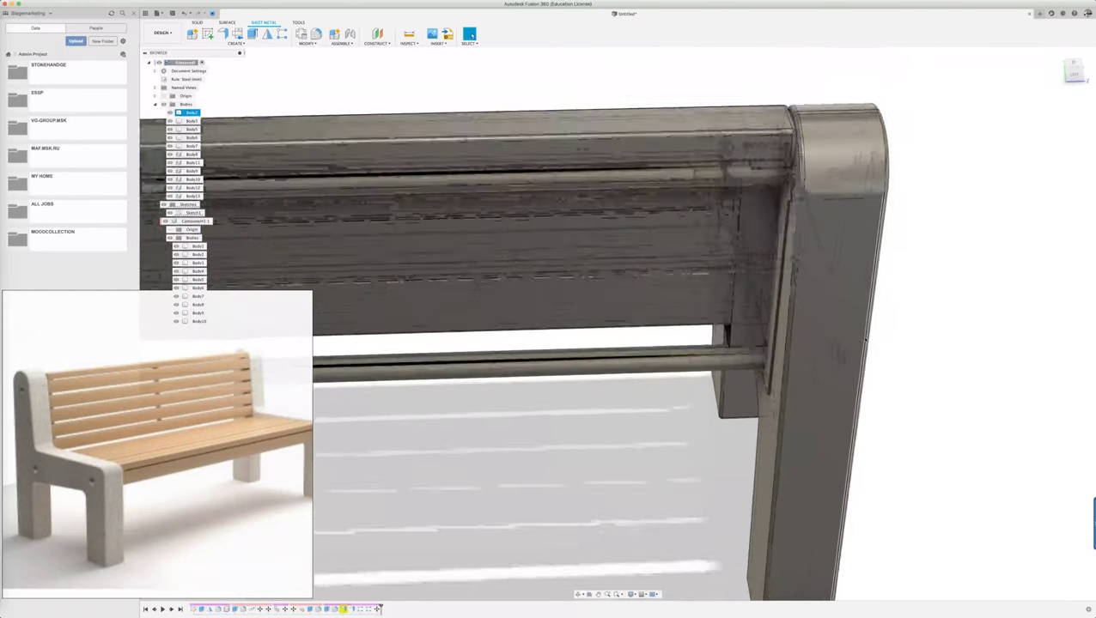
{"action": "middle_click_drag", "start_coordinate": [731, 367], "coordinate": [911, 330], "text": "shift"}
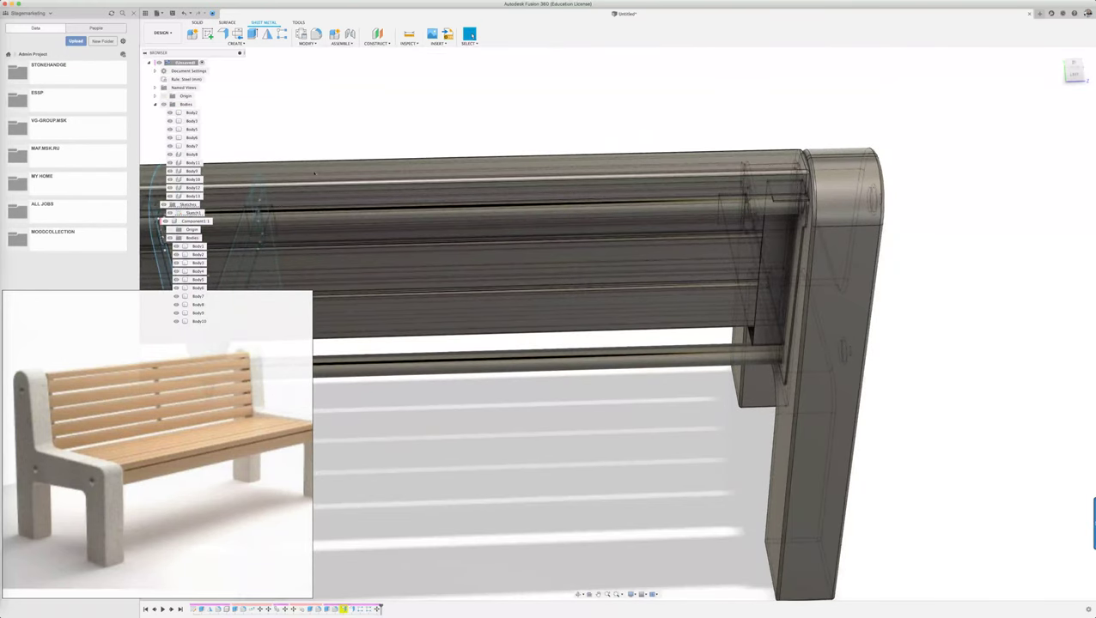
{"action": "left_click", "coordinate": [170, 147]}
{"action": "left_click", "coordinate": [165, 221]}
{"action": "left_click", "coordinate": [169, 222]}
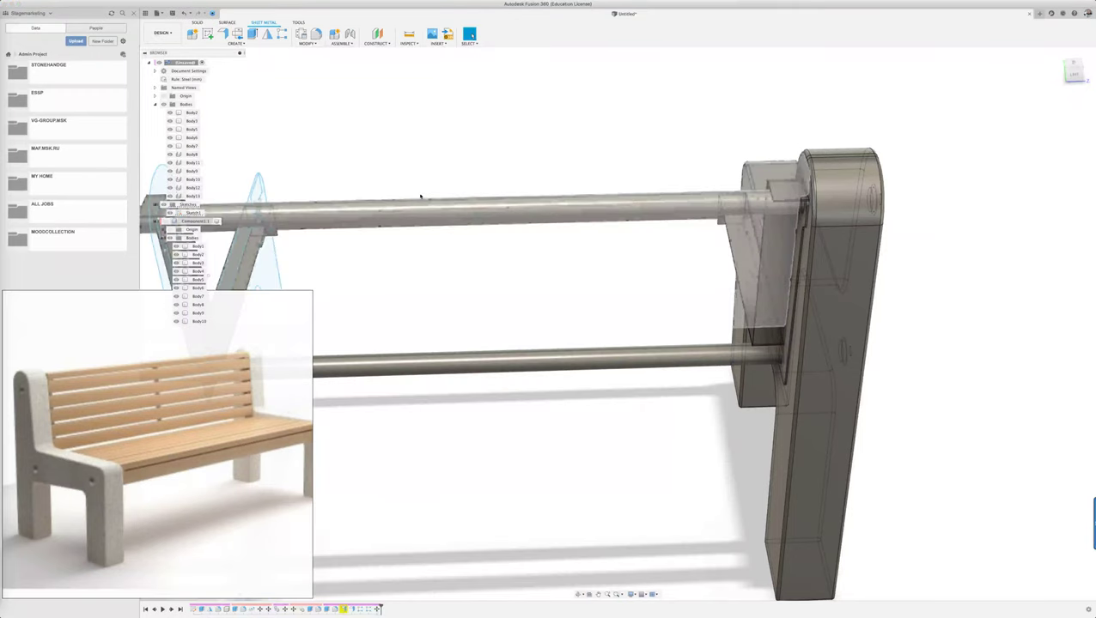
{"action": "scroll", "coordinate": [858, 112], "scroll_direction": "down", "scroll_amount": 5}
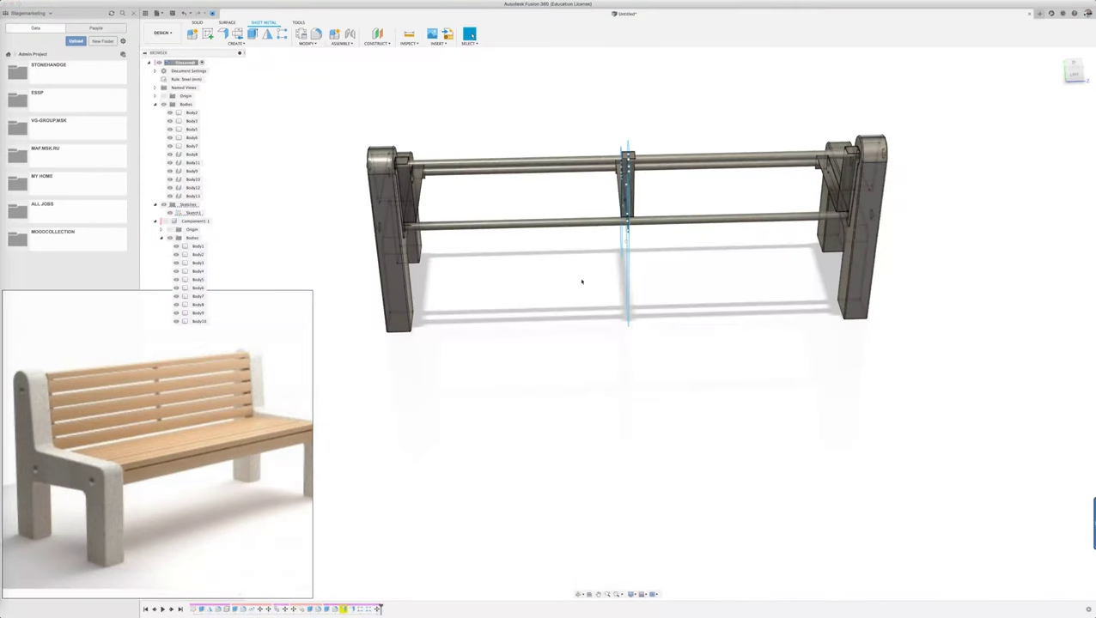
{"action": "scroll", "coordinate": [612, 151], "scroll_direction": "up", "scroll_amount": 2}
{"action": "scroll", "coordinate": [653, 154], "scroll_direction": "up", "scroll_amount": 3}
{"action": "scroll", "coordinate": [677, 151], "scroll_direction": "up", "scroll_amount": 2}
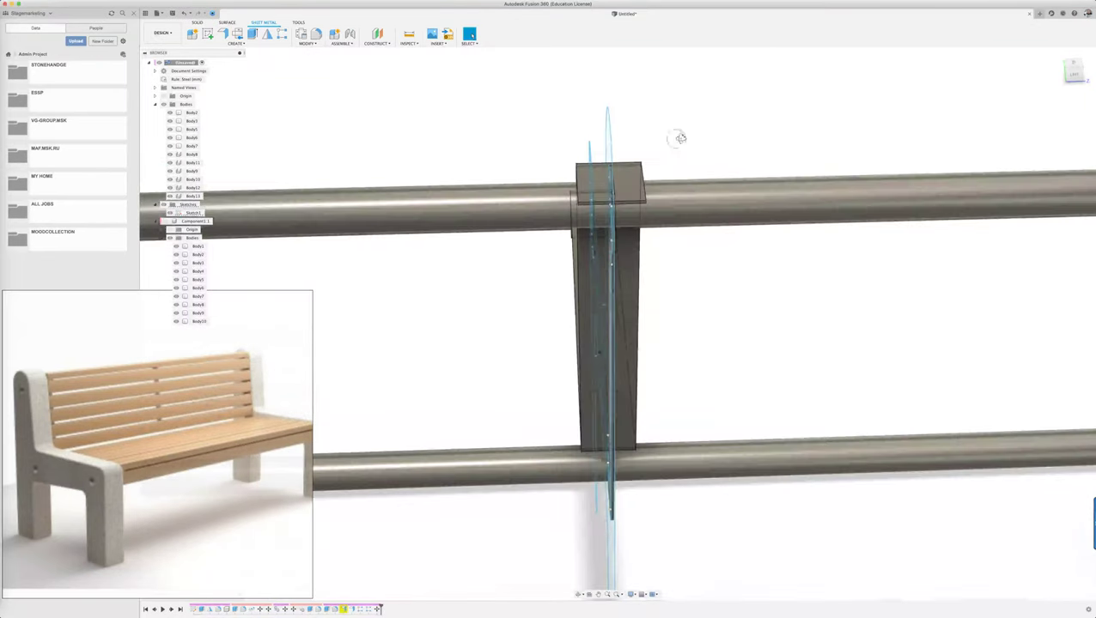
{"action": "middle_click_drag", "start_coordinate": [680, 138], "coordinate": [689, 139], "text": "shift"}
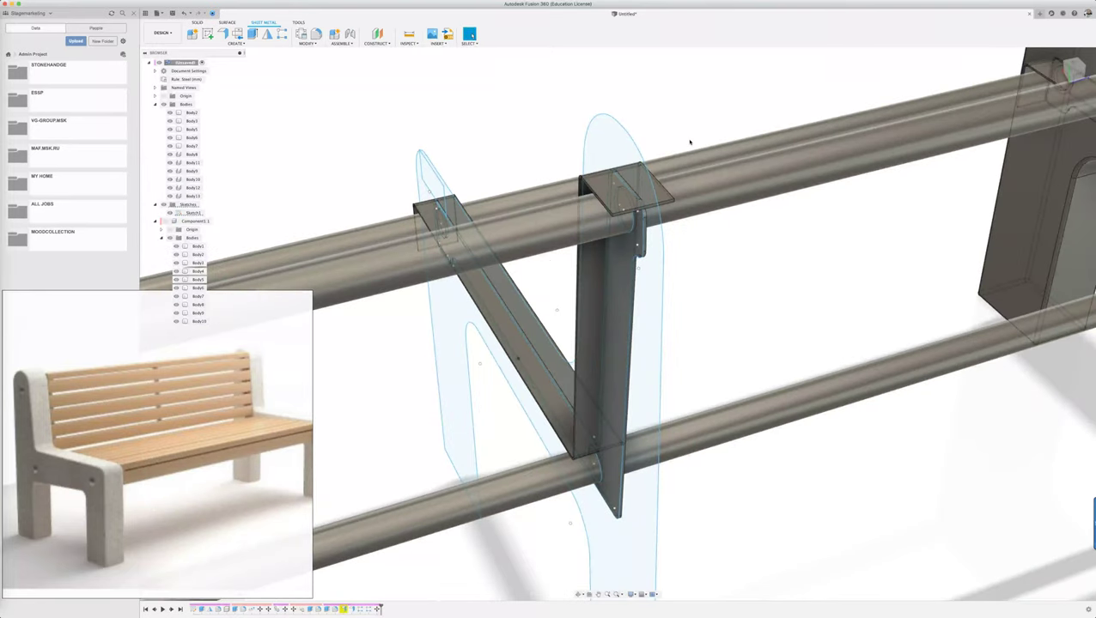
Step: Start a fillet and pick the four corner edges of the central bracket plates
{"action": "key", "text": "f"}
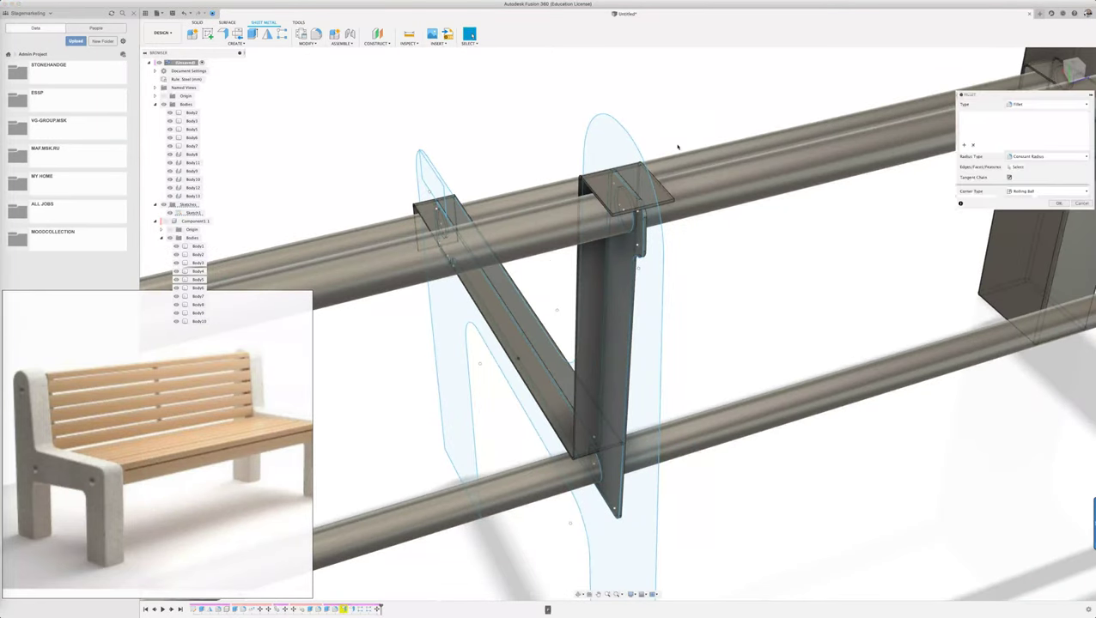
{"action": "scroll", "coordinate": [612, 217], "scroll_direction": "up", "scroll_amount": 3}
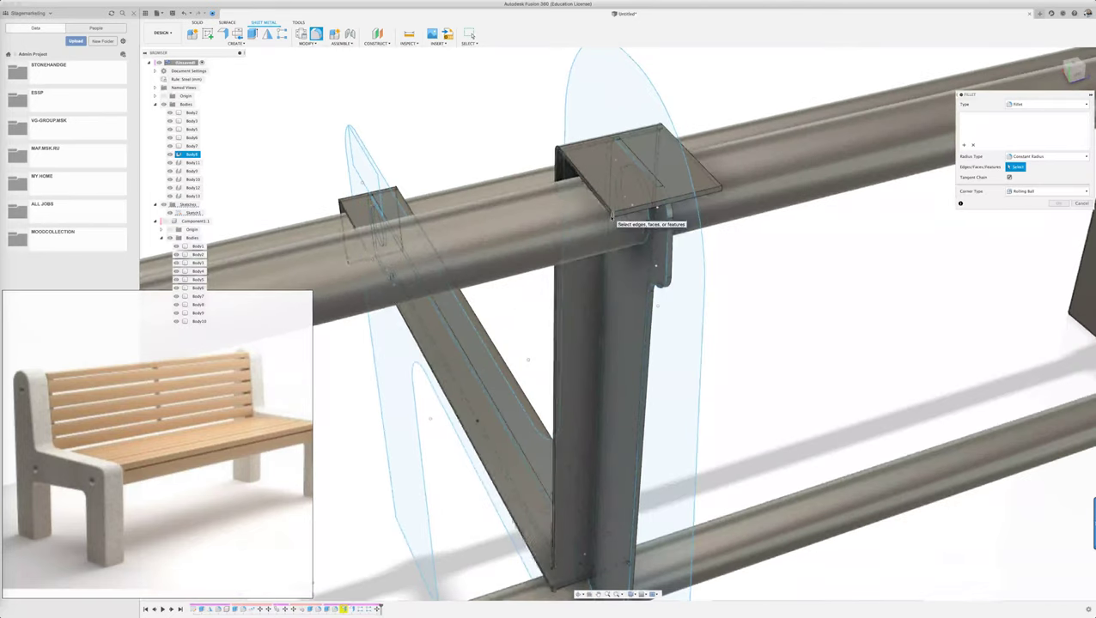
{"action": "left_click", "coordinate": [613, 215]}
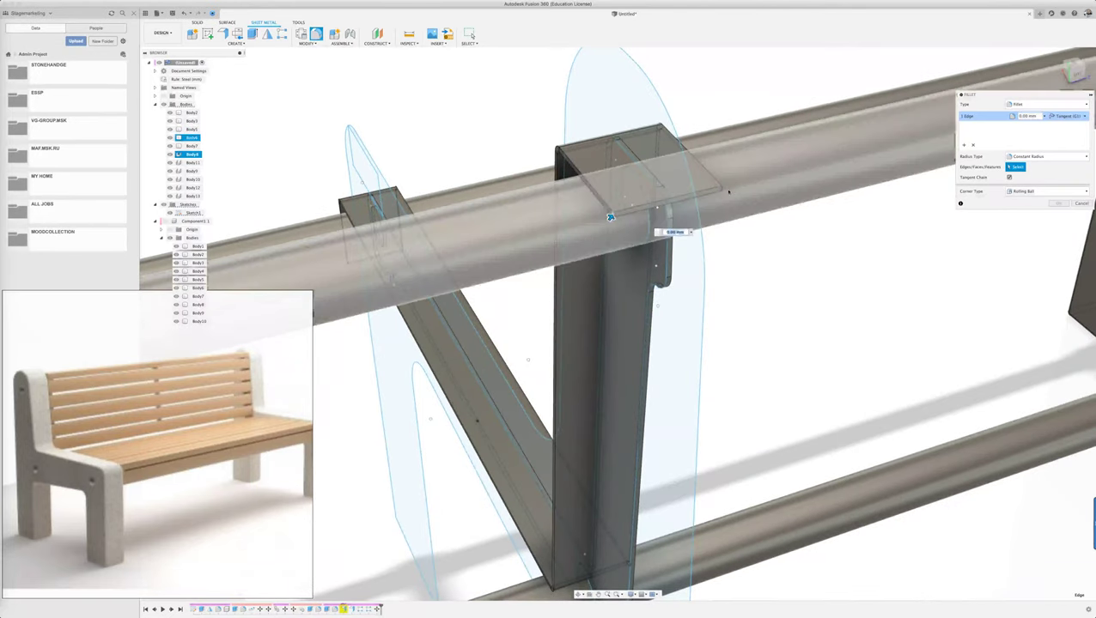
{"action": "left_click", "coordinate": [726, 190]}
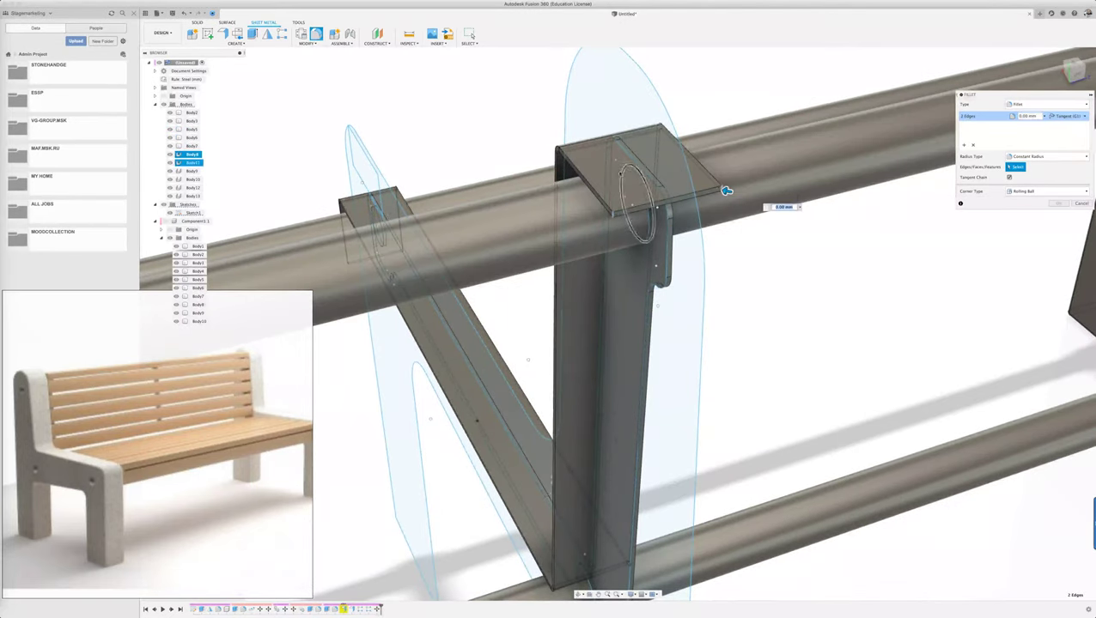
{"action": "mouse_move", "coordinate": [726, 184]}
{"action": "middle_mouse_down", "text": "shift"}
{"action": "mouse_move", "coordinate": [660, 150]}
{"action": "mouse_move", "coordinate": [675, 162]}
{"action": "mouse_move", "coordinate": [792, 130]}
{"action": "mouse_move", "coordinate": [568, 367]}
{"action": "middle_mouse_up", "text": "shift"}
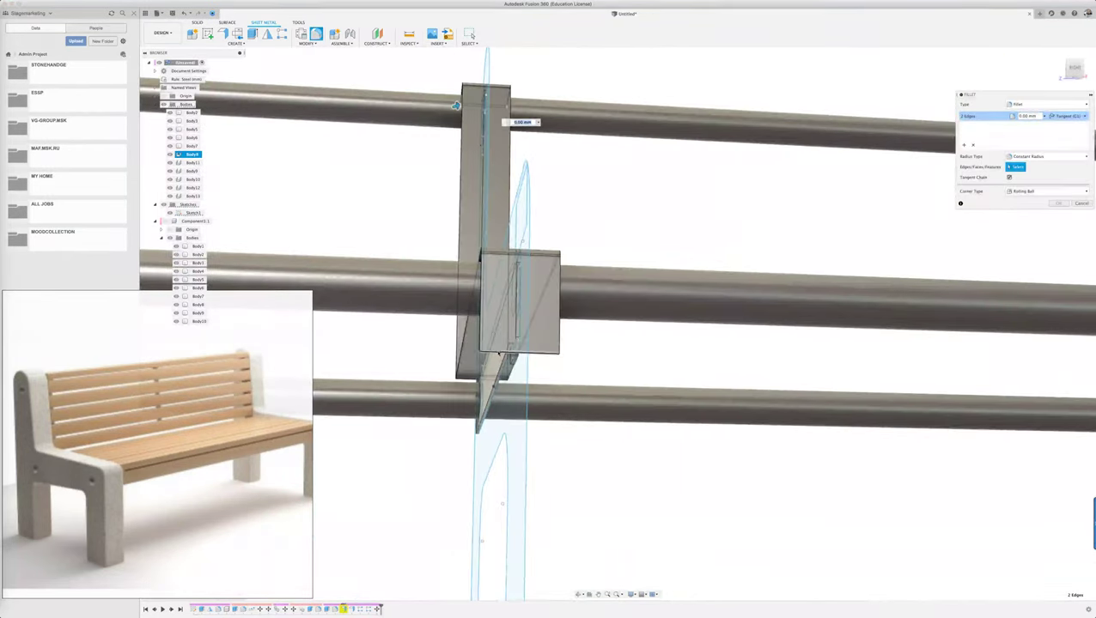
{"action": "scroll", "coordinate": [550, 360], "scroll_direction": "up", "scroll_amount": 2}
{"action": "scroll", "coordinate": [528, 354], "scroll_direction": "up", "scroll_amount": 2}
{"action": "scroll", "coordinate": [507, 346], "scroll_direction": "up", "scroll_amount": 2}
{"action": "middle_click_drag", "start_coordinate": [508, 346], "coordinate": [441, 335], "text": "shift"}
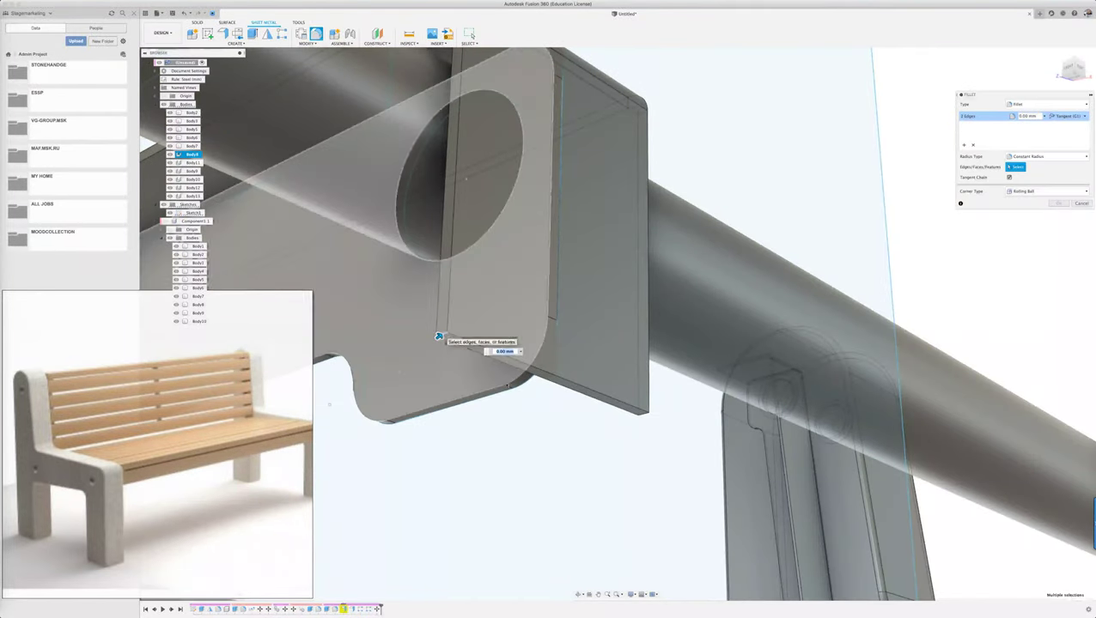
{"action": "left_click", "coordinate": [440, 335]}
{"action": "left_click", "coordinate": [643, 417]}
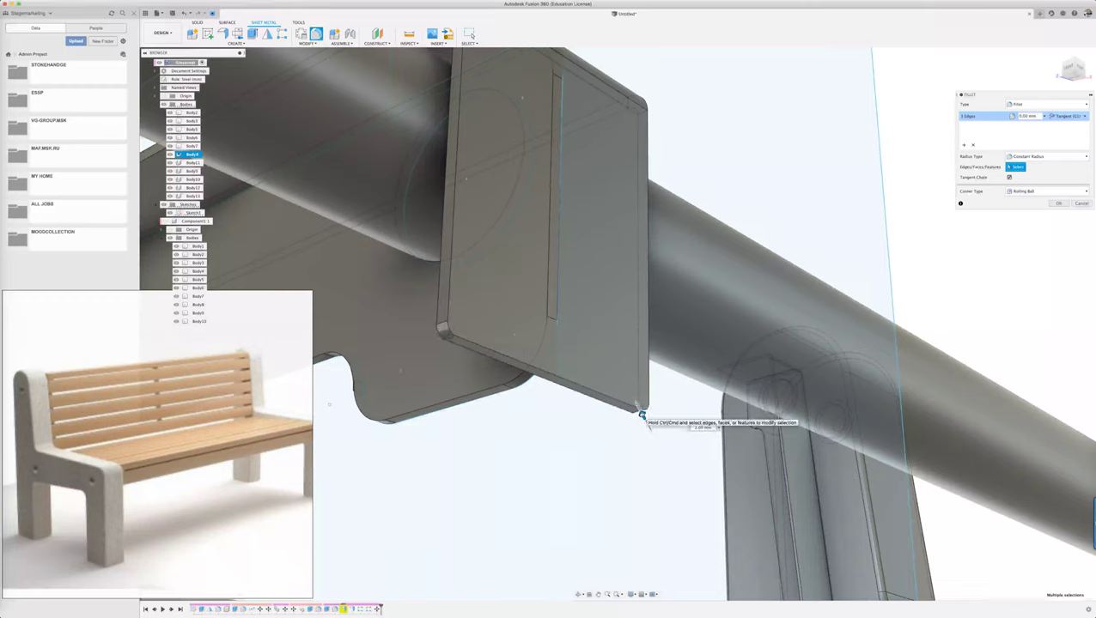
Step: Enter a 5 mm fillet radius and orbit to check the rounded bracket
{"action": "type", "text": "5"}
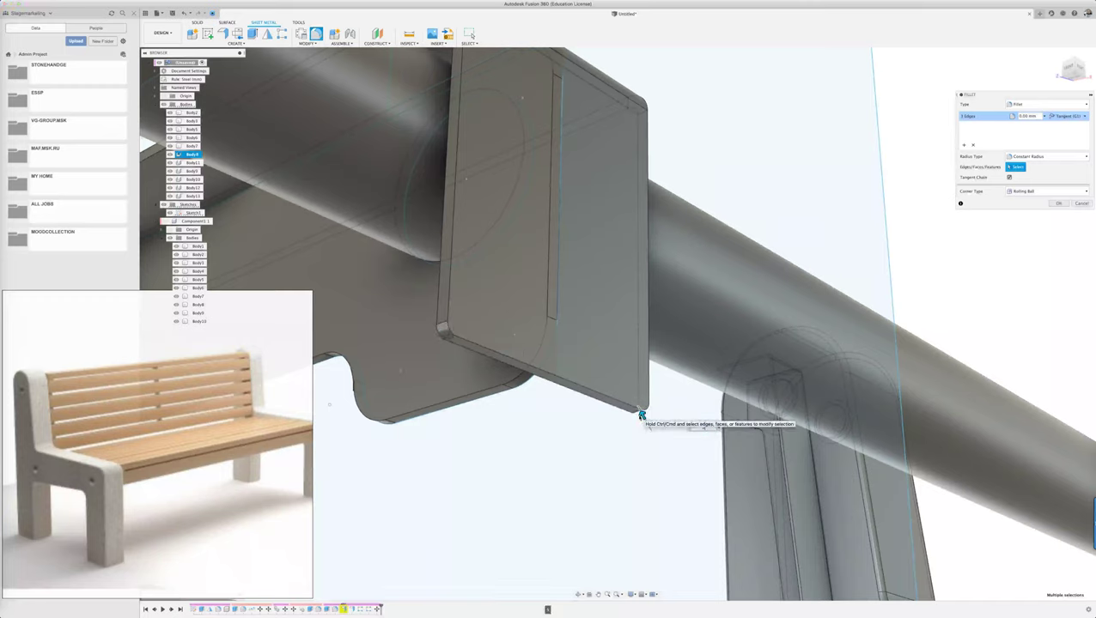
{"action": "scroll", "coordinate": [555, 473], "scroll_direction": "down", "scroll_amount": 3}
{"action": "scroll", "coordinate": [556, 471], "scroll_direction": "down", "scroll_amount": 3}
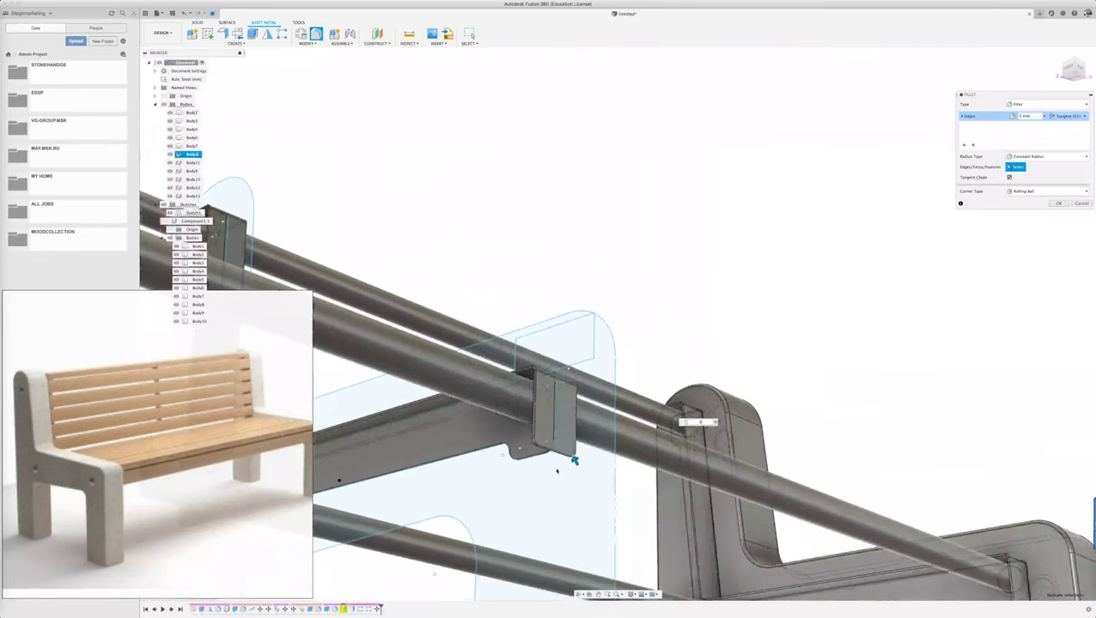
{"action": "mouse_move", "coordinate": [641, 307]}
{"action": "middle_mouse_down", "text": "shift"}
{"action": "mouse_move", "coordinate": [669, 322]}
{"action": "mouse_move", "coordinate": [814, 317]}
{"action": "middle_mouse_up", "text": "shift"}
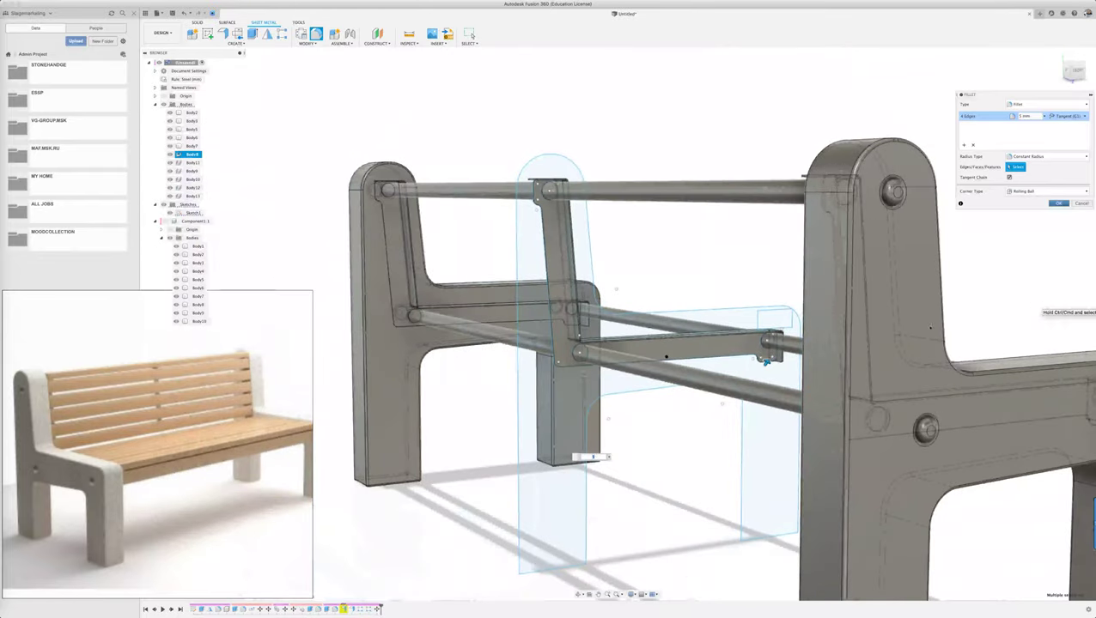
{"action": "mouse_move", "coordinate": [470, 429]}
{"action": "middle_mouse_down", "text": "shift"}
{"action": "mouse_move", "coordinate": [529, 436]}
{"action": "mouse_move", "coordinate": [512, 442]}
{"action": "middle_mouse_up", "text": "shift"}
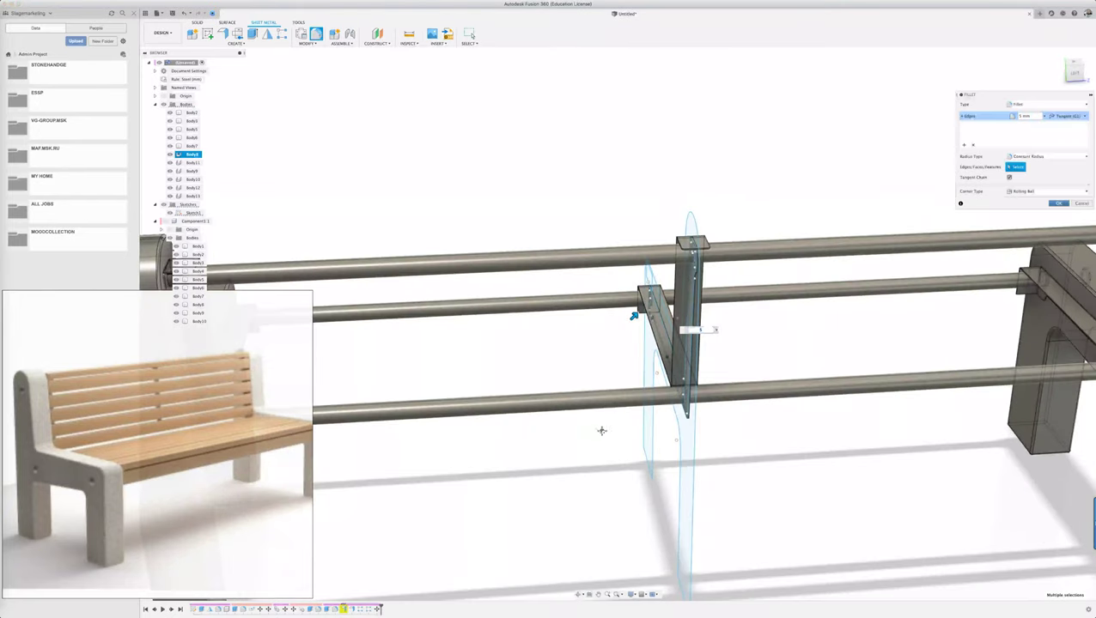
{"action": "middle_click_drag", "start_coordinate": [601, 430], "coordinate": [651, 416], "text": "shift"}
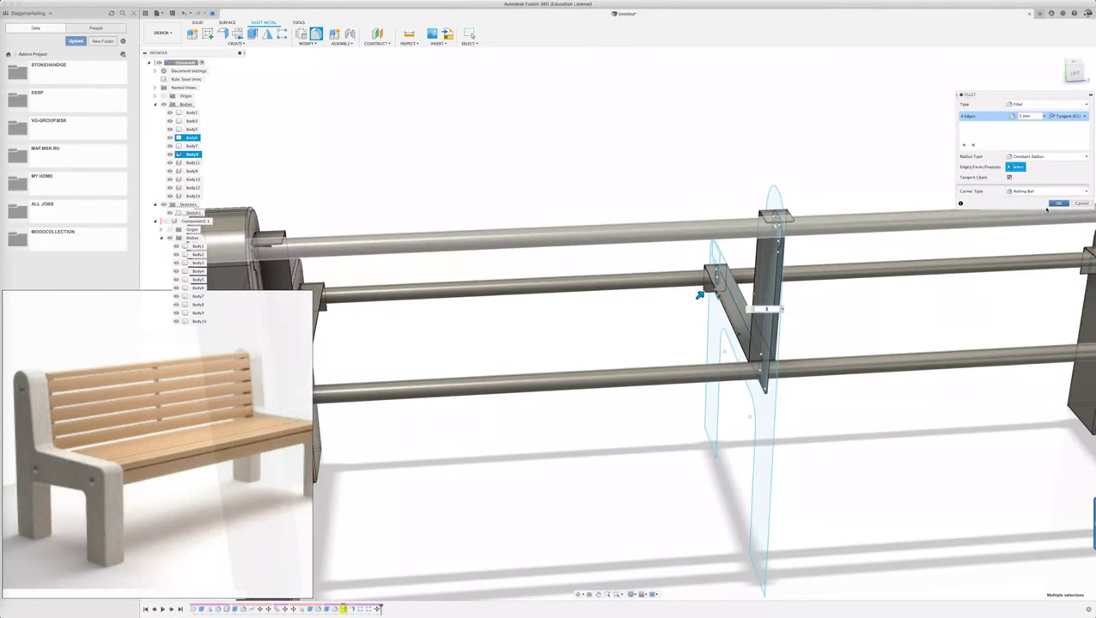
{"action": "left_click", "coordinate": [1058, 203]}
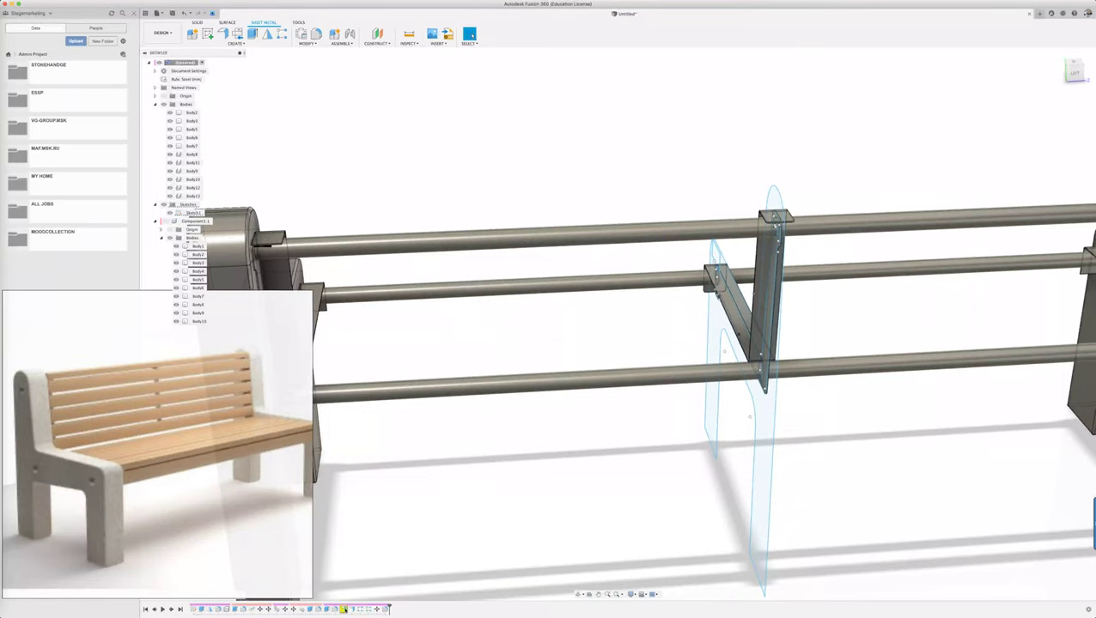
{"action": "left_click", "coordinate": [385, 609]}
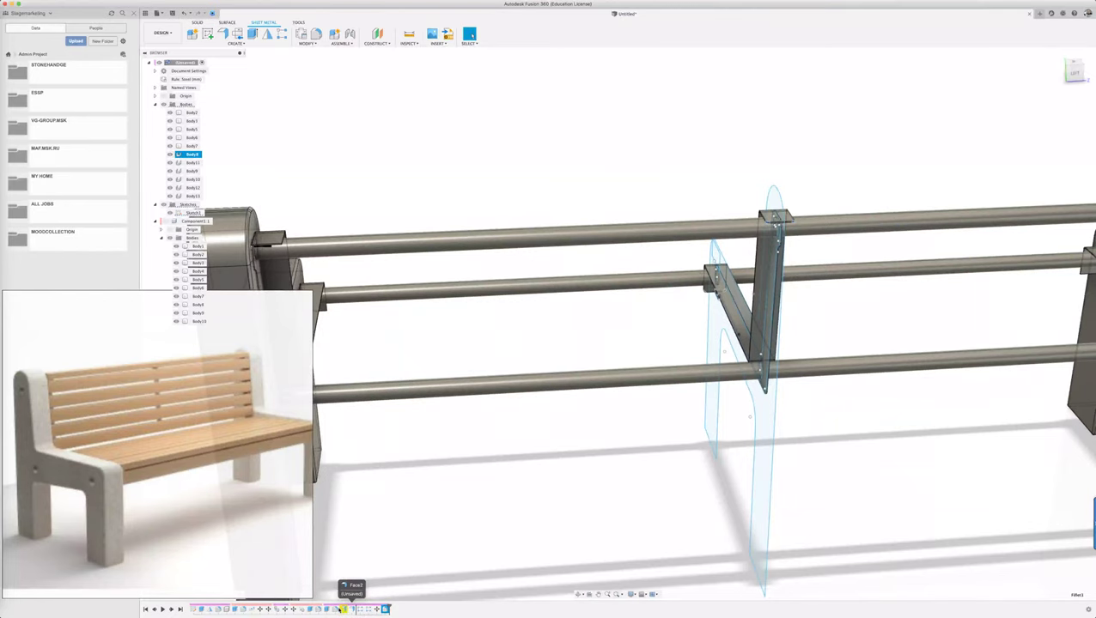
{"action": "left_click", "coordinate": [354, 609]}
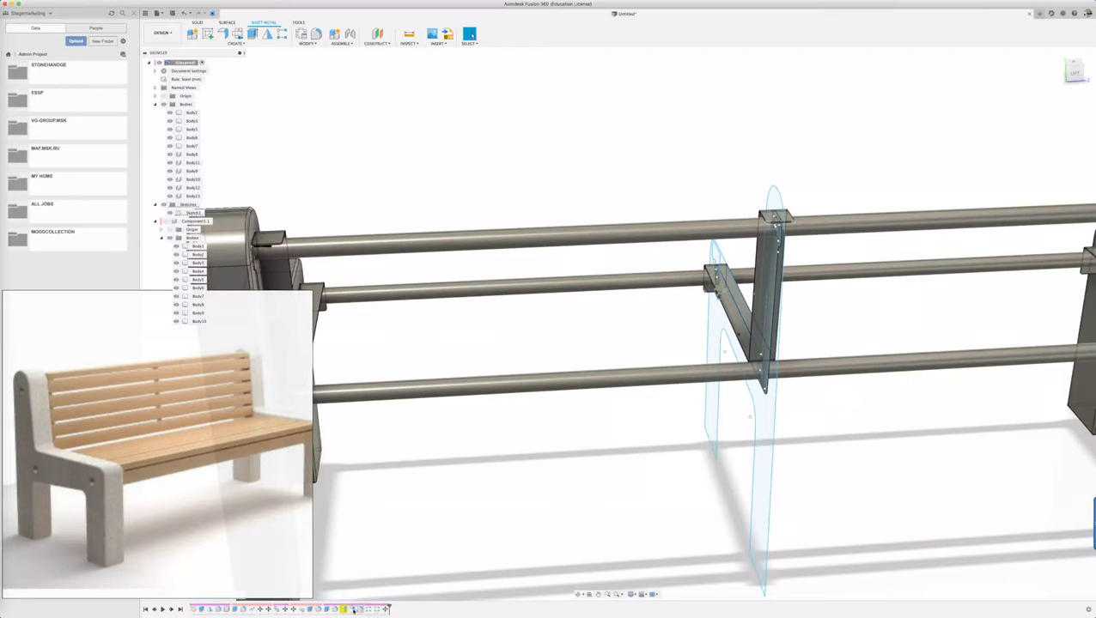
{"action": "left_click", "coordinate": [345, 609]}
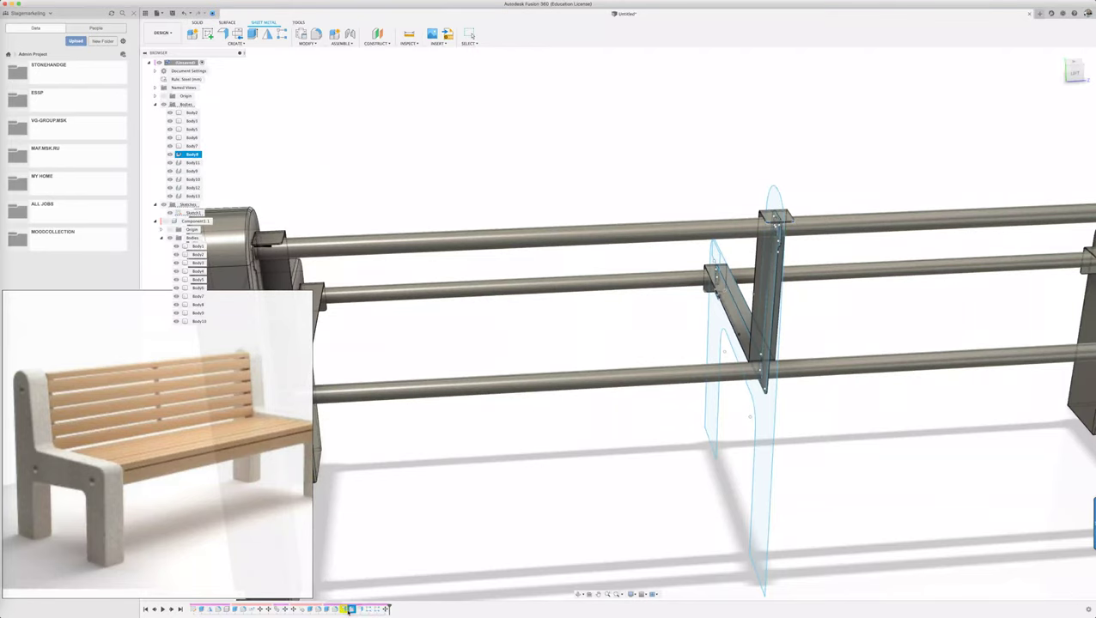
{"action": "left_click", "coordinate": [349, 609]}
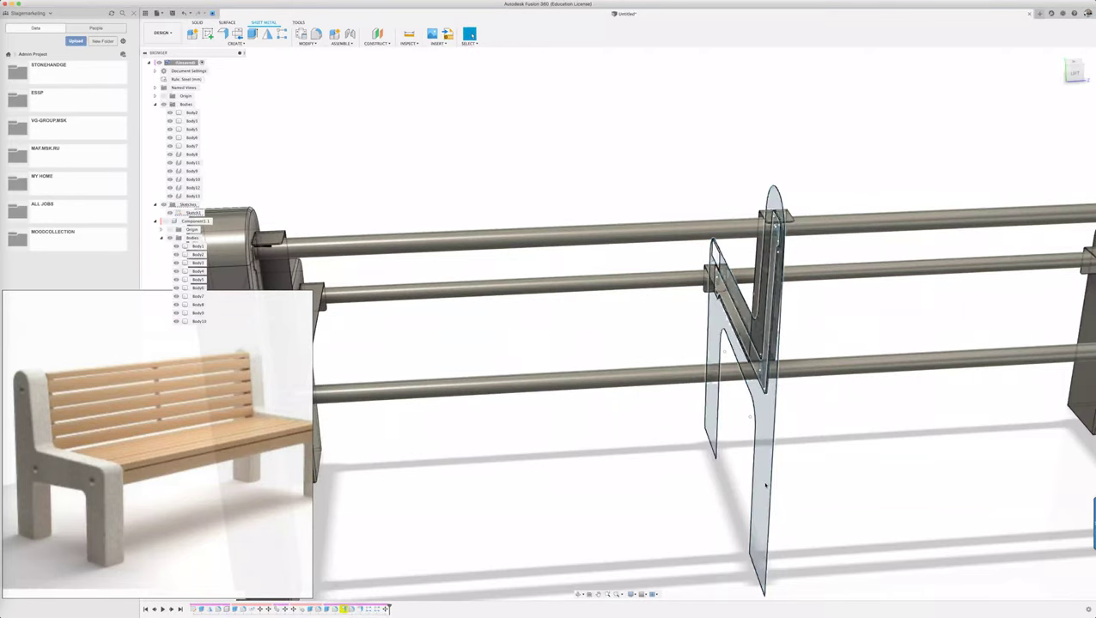
Step: Turn off Sketch1's visibility, leaving the bench end panels, rails and central bracket visible
{"action": "scroll", "coordinate": [367, 297], "scroll_direction": "up", "scroll_amount": 5}
{"action": "scroll", "coordinate": [367, 297], "scroll_direction": "up", "scroll_amount": 3}
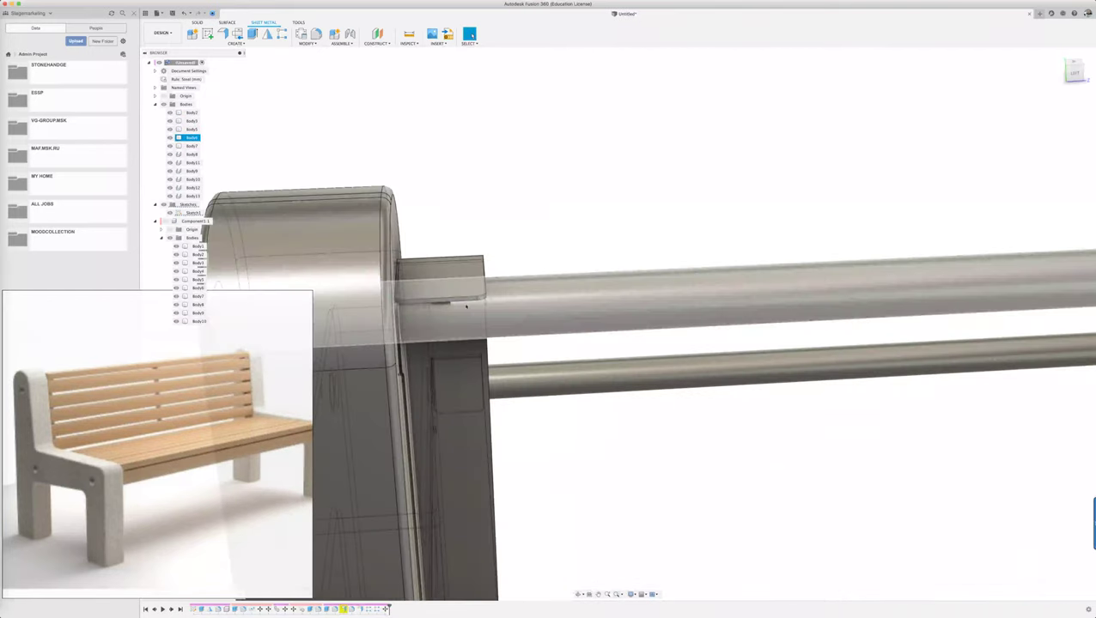
{"action": "scroll", "coordinate": [368, 297], "scroll_direction": "down", "scroll_amount": 4}
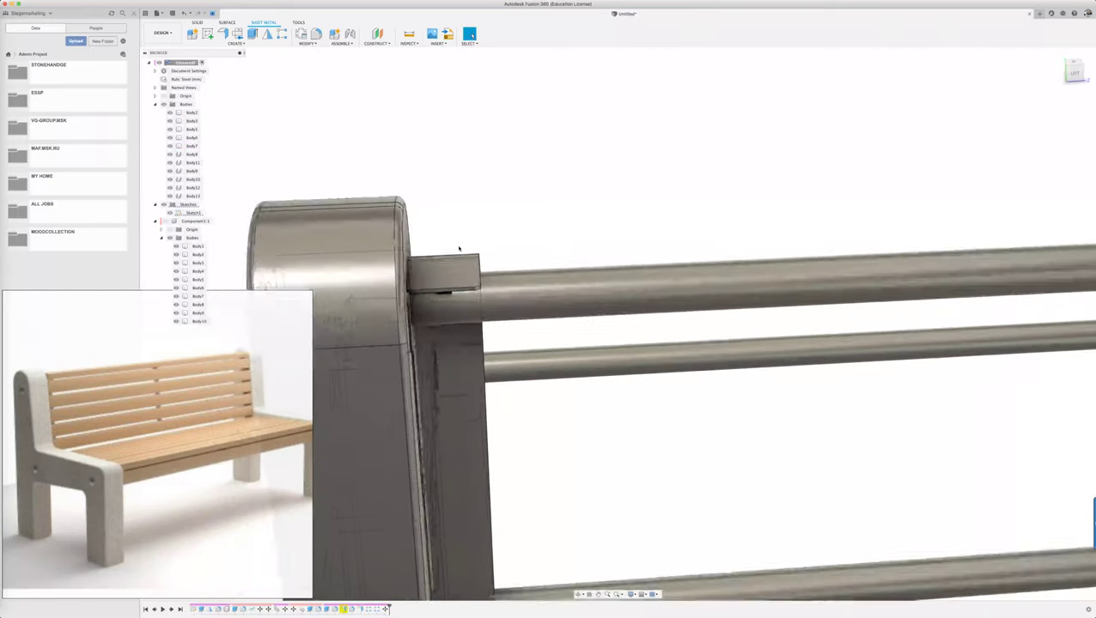
{"action": "middle_click_drag", "start_coordinate": [575, 386], "coordinate": [316, 241], "text": "shift"}
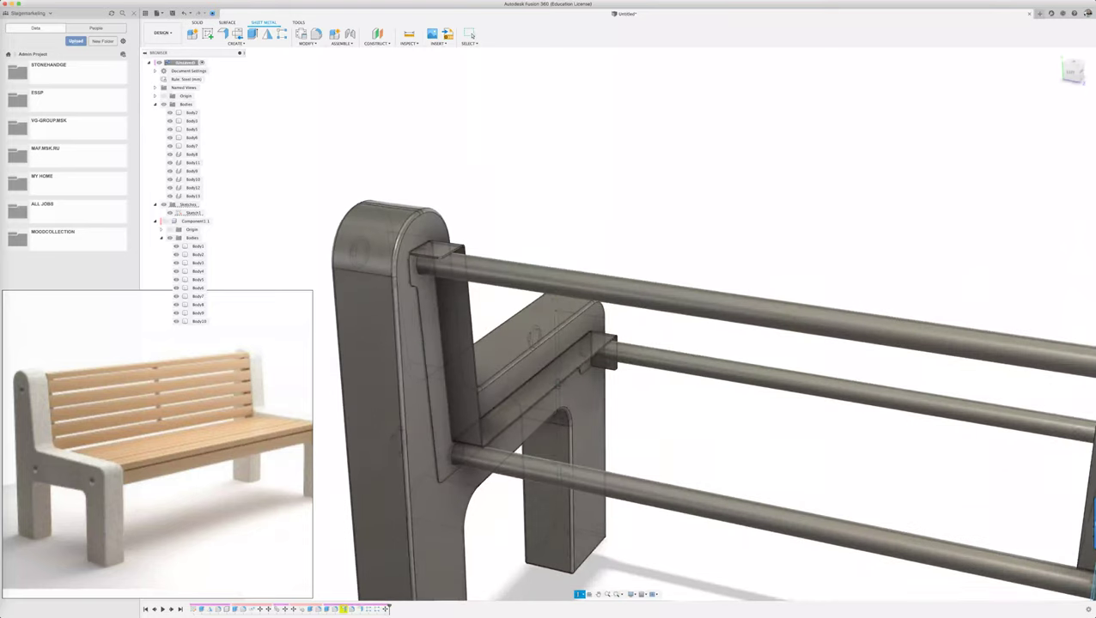
{"action": "scroll", "coordinate": [316, 240], "scroll_direction": "down", "scroll_amount": 5}
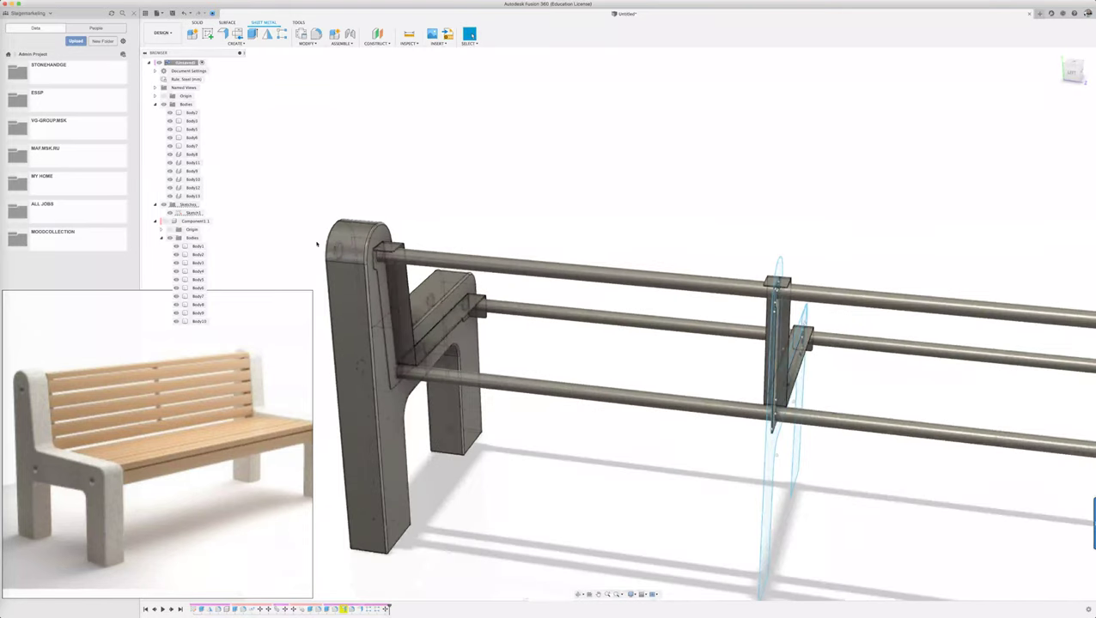
{"action": "middle_click_drag", "start_coordinate": [560, 491], "coordinate": [592, 488], "text": "shift"}
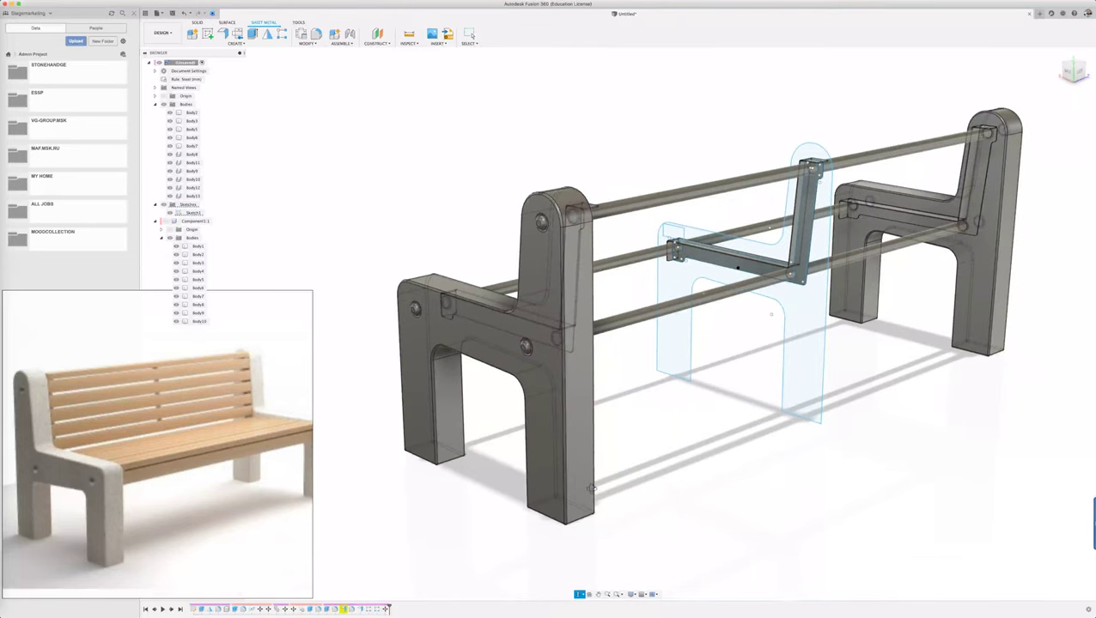
{"action": "key", "text": "Escape"}
{"action": "mouse_move", "coordinate": [410, 506]}
{"action": "middle_mouse_down", "text": "shift"}
{"action": "mouse_move", "coordinate": [649, 474]}
{"action": "mouse_move", "coordinate": [530, 464]}
{"action": "mouse_move", "coordinate": [529, 483]}
{"action": "mouse_move", "coordinate": [502, 476]}
{"action": "mouse_move", "coordinate": [554, 466]}
{"action": "mouse_move", "coordinate": [486, 470]}
{"action": "middle_mouse_up", "text": "shift"}
{"action": "left_click", "coordinate": [169, 212]}
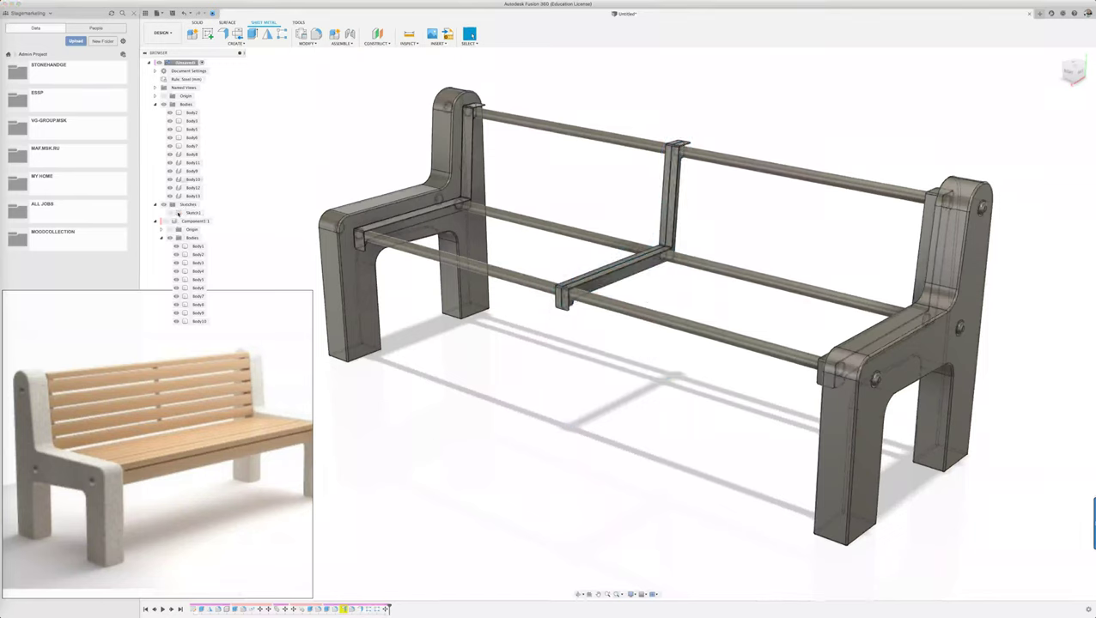
Step: Show Component1's slats and backrest again and reset to the Home view
{"action": "left_click", "coordinate": [155, 220]}
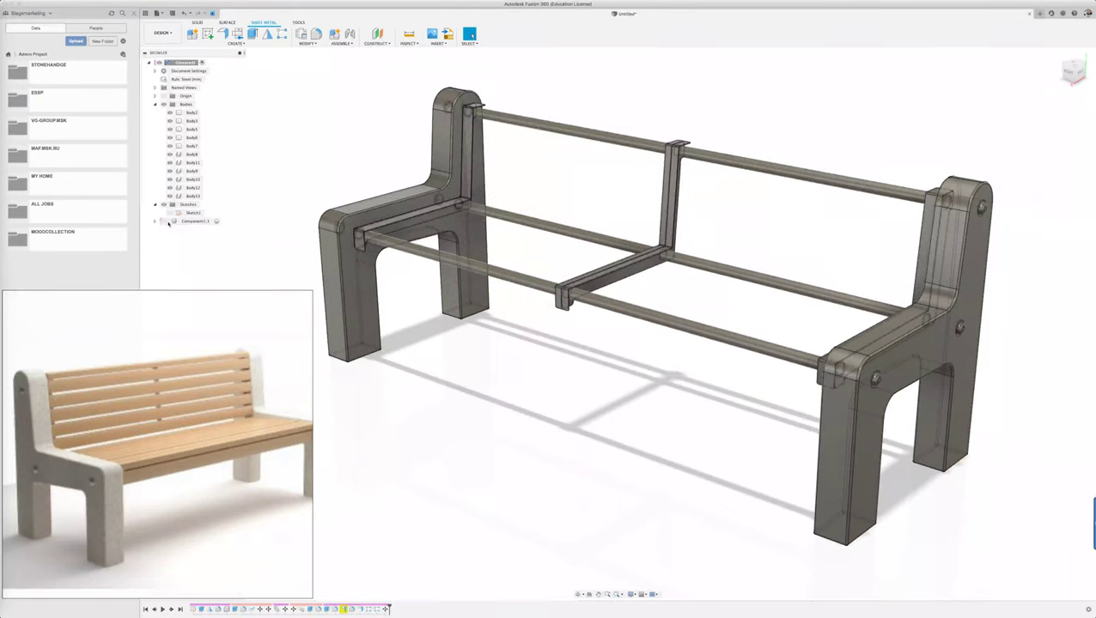
{"action": "left_click", "coordinate": [169, 221]}
{"action": "left_click", "coordinate": [167, 222]}
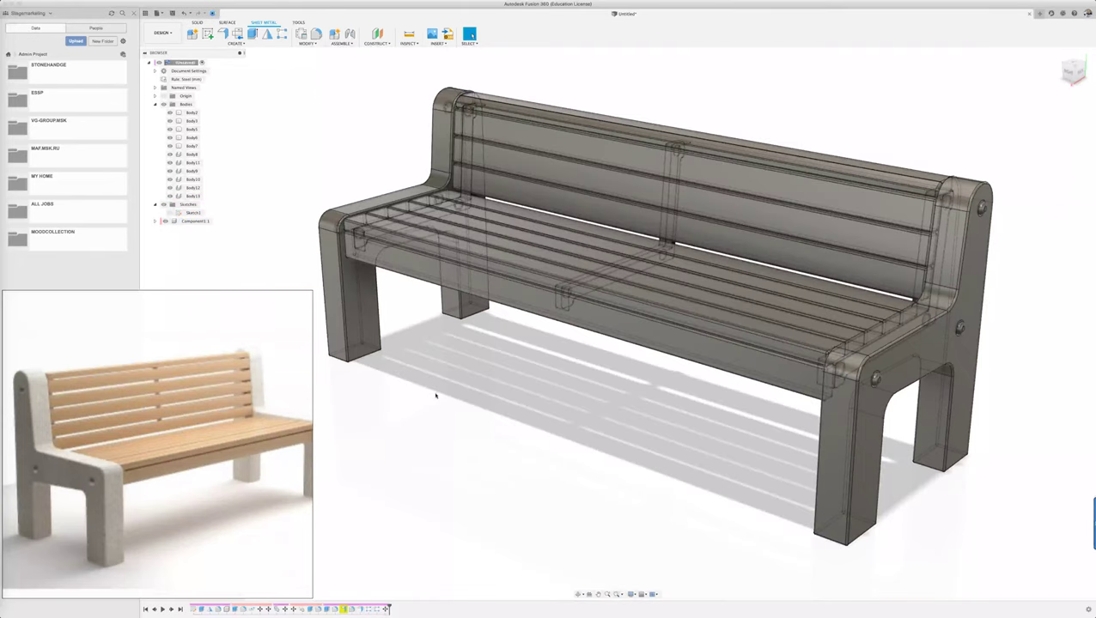
{"action": "middle_click_drag", "start_coordinate": [463, 402], "coordinate": [483, 389], "text": "shift"}
{"action": "left_click", "coordinate": [1057, 55]}
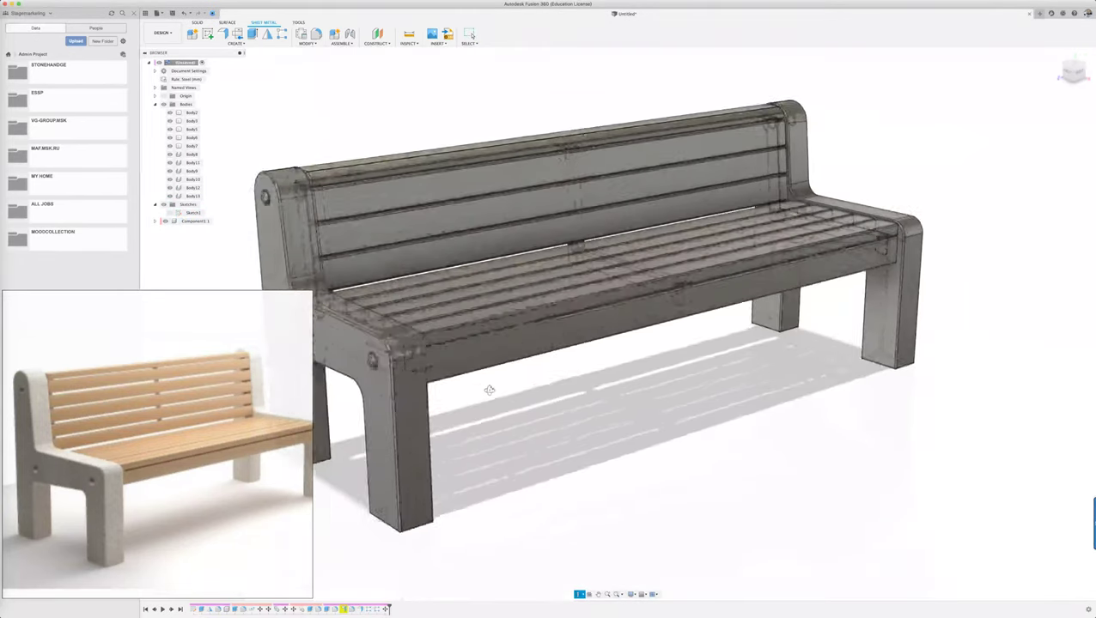
{"action": "left_click", "coordinate": [1057, 54]}
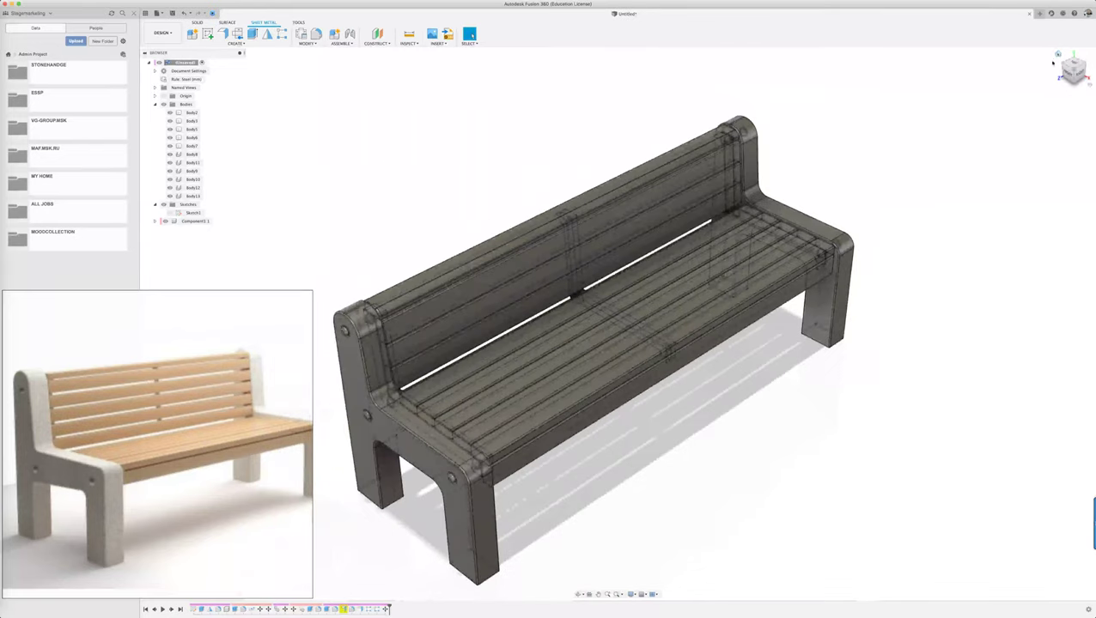
{"action": "middle_click_drag", "start_coordinate": [802, 397], "coordinate": [813, 373], "text": "shift"}
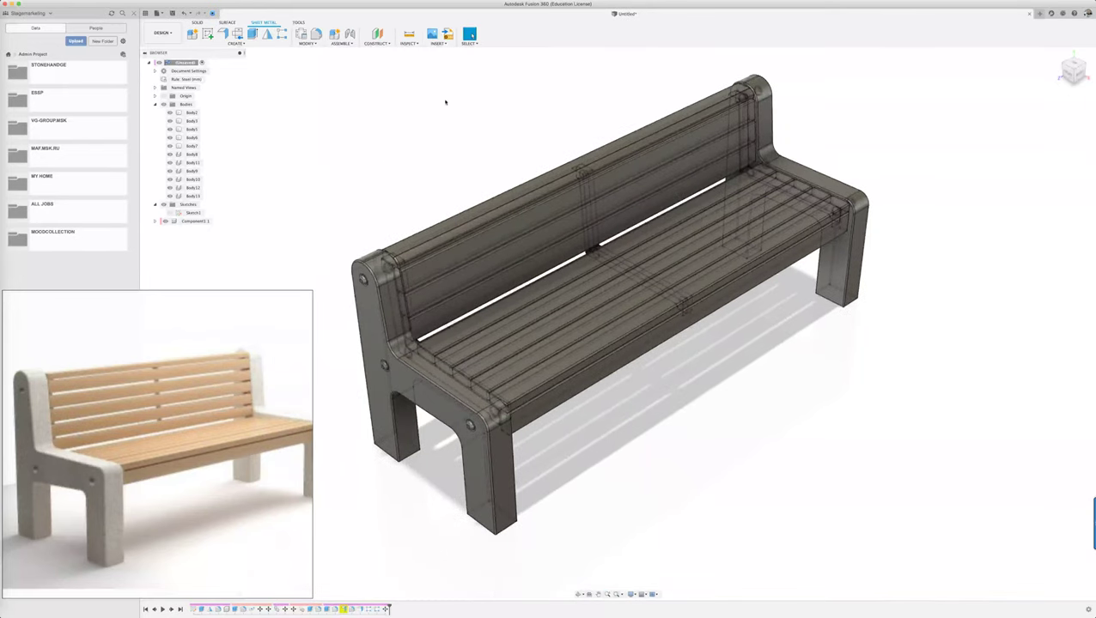
{"action": "left_click", "coordinate": [163, 34]}
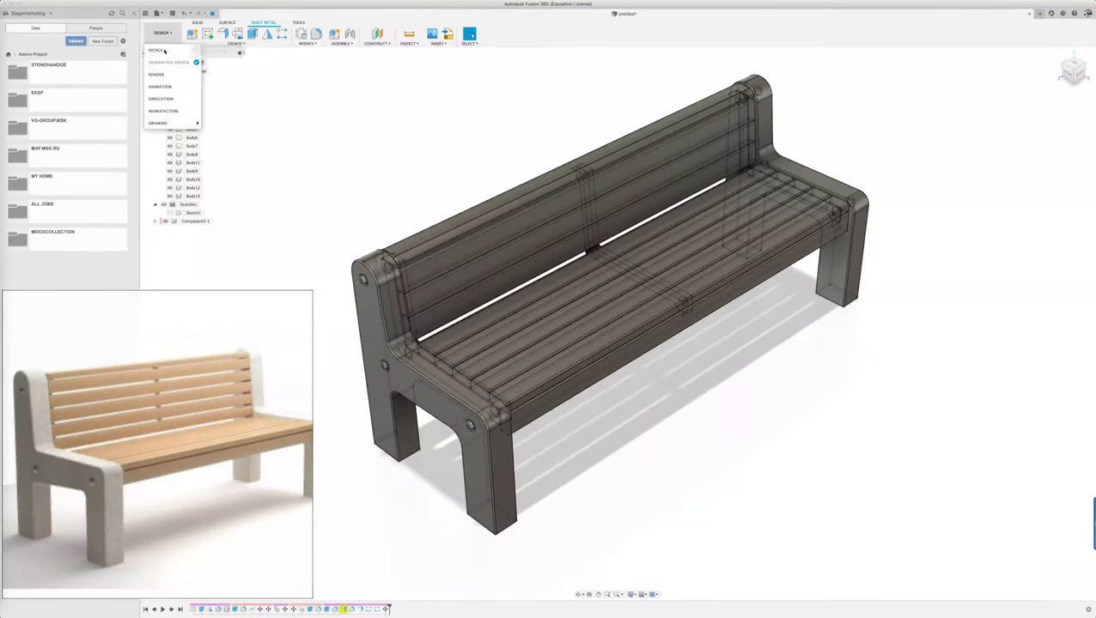
Step: Switch to the Render workspace and bring up the Appearance library
{"action": "left_click", "coordinate": [154, 74]}
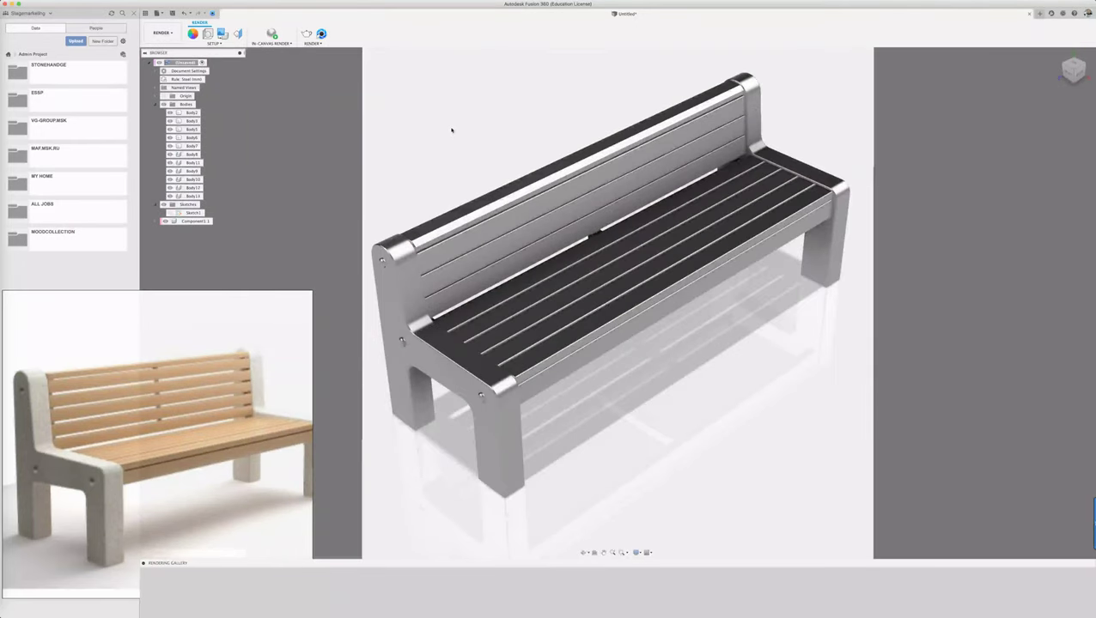
{"action": "middle_click_drag", "start_coordinate": [450, 130], "coordinate": [460, 109], "text": "shift"}
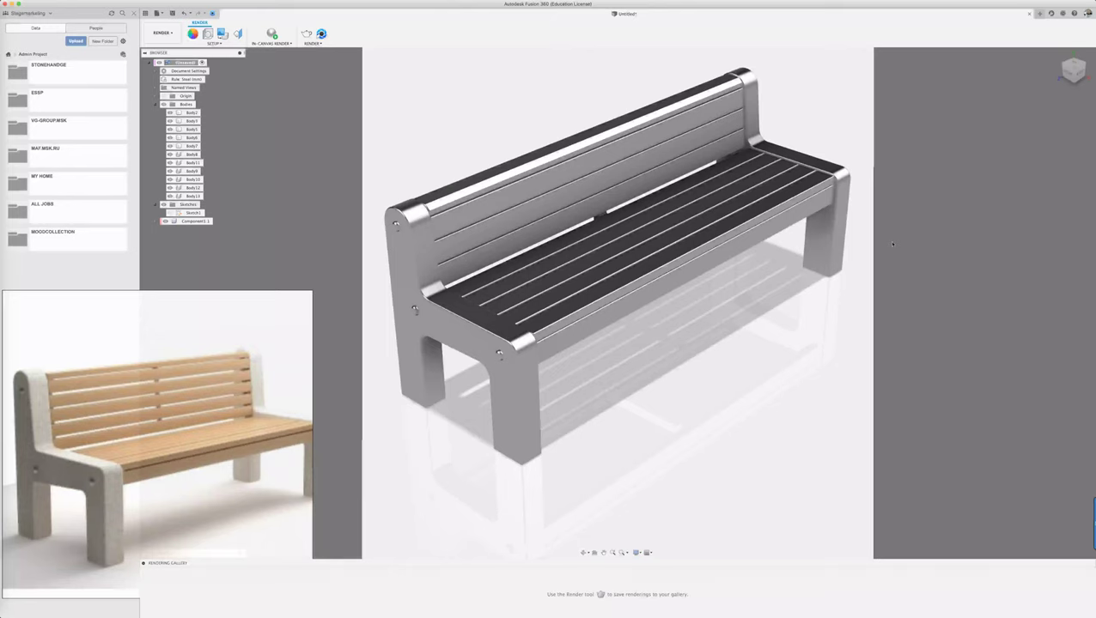
{"action": "key", "text": "a"}
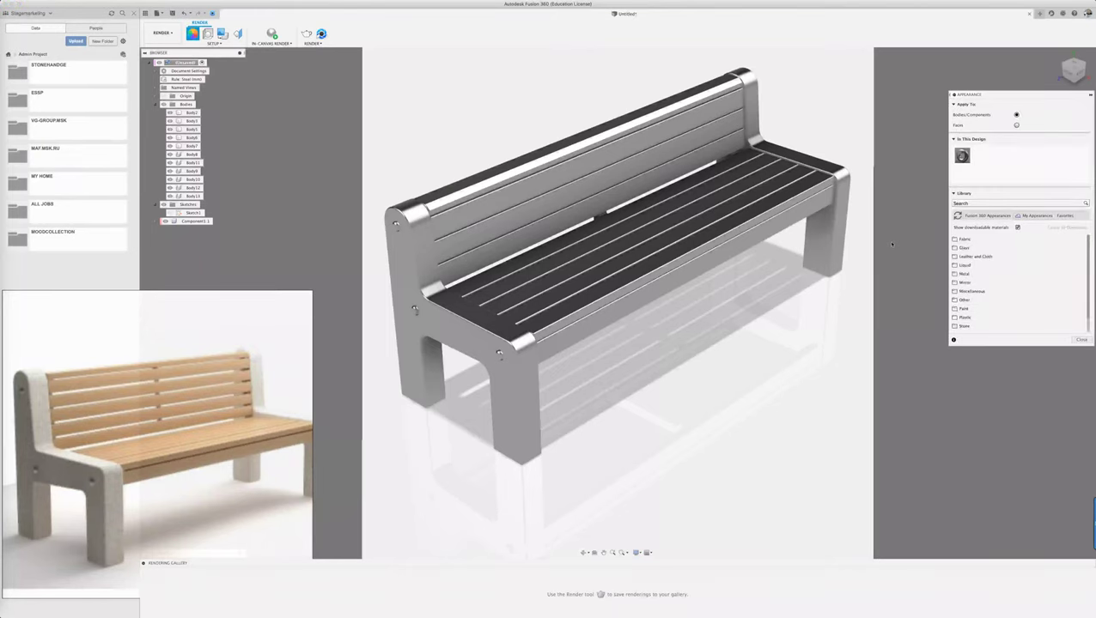
Step: Apply 3D Walnut from Favorites to Component1 and Granite to both side supports
{"action": "left_click", "coordinate": [1065, 215]}
{"action": "left_click_drag", "start_coordinate": [959, 230], "coordinate": [195, 222]}
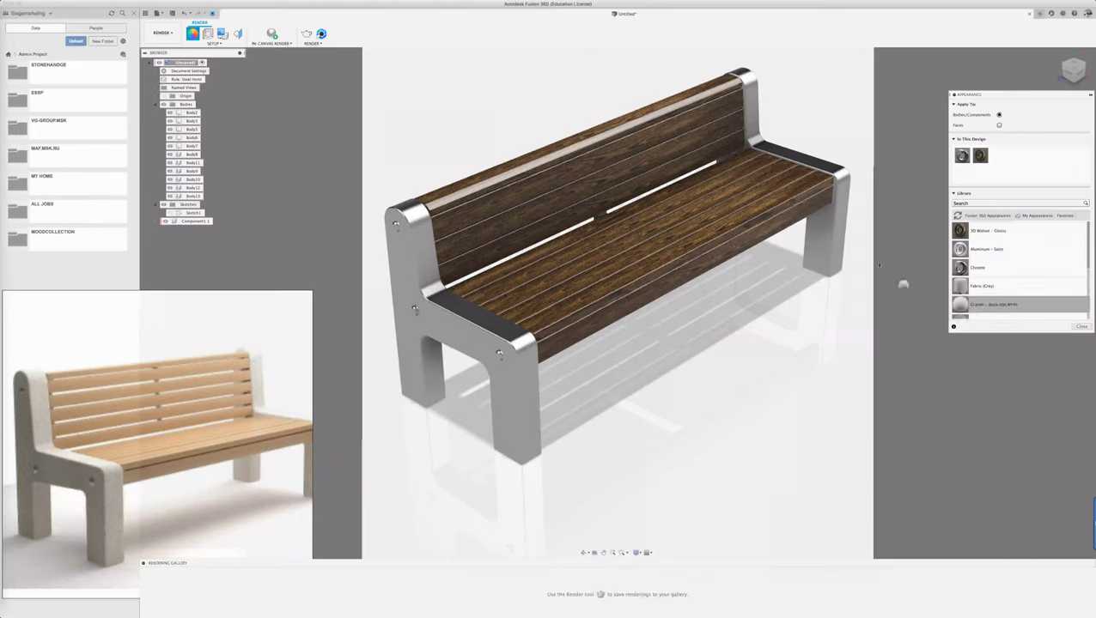
{"action": "left_click_drag", "start_coordinate": [962, 305], "coordinate": [846, 247]}
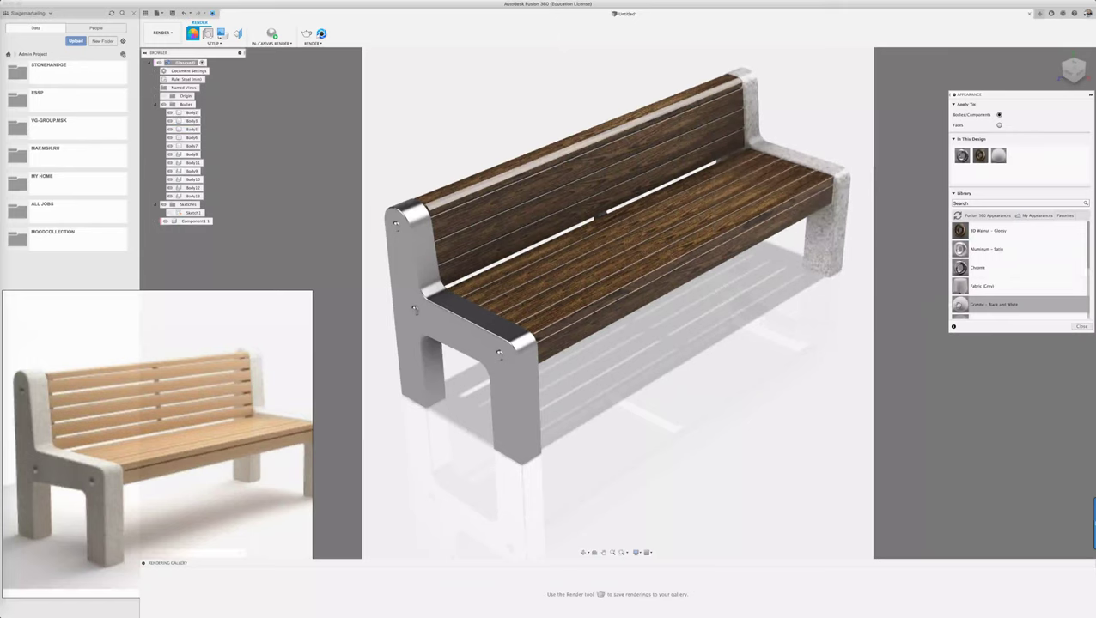
{"action": "left_click_drag", "start_coordinate": [960, 304], "coordinate": [523, 386]}
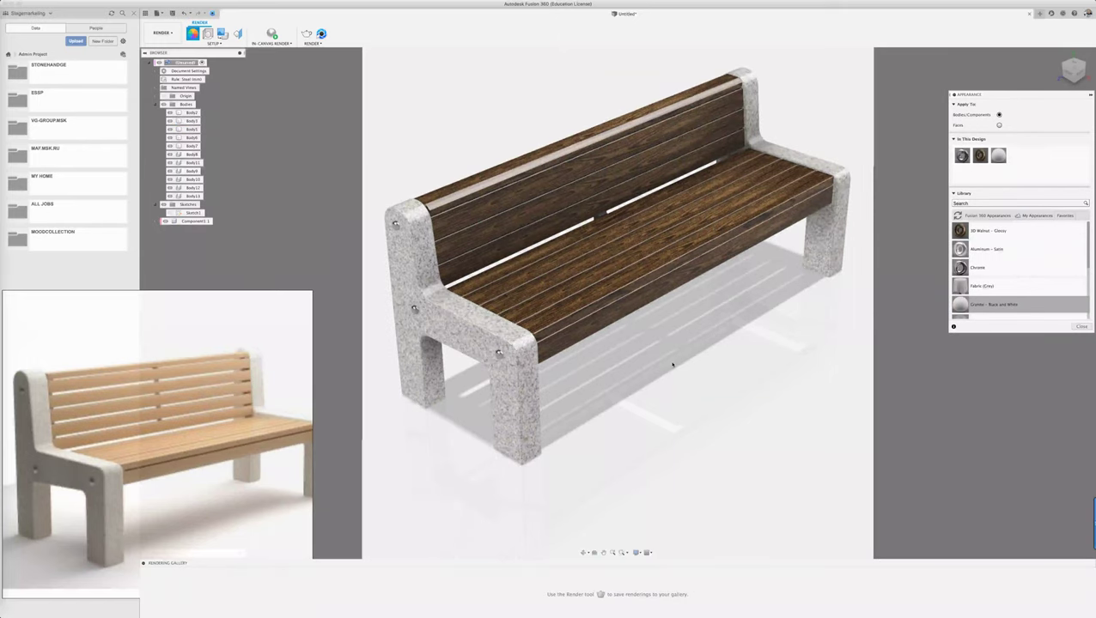
{"action": "mouse_move", "coordinate": [662, 365]}
{"action": "middle_mouse_down", "text": "shift"}
{"action": "mouse_move", "coordinate": [704, 354]}
{"action": "mouse_move", "coordinate": [673, 333]}
{"action": "mouse_move", "coordinate": [666, 302]}
{"action": "mouse_move", "coordinate": [717, 354]}
{"action": "mouse_move", "coordinate": [643, 362]}
{"action": "middle_mouse_up", "text": "shift"}
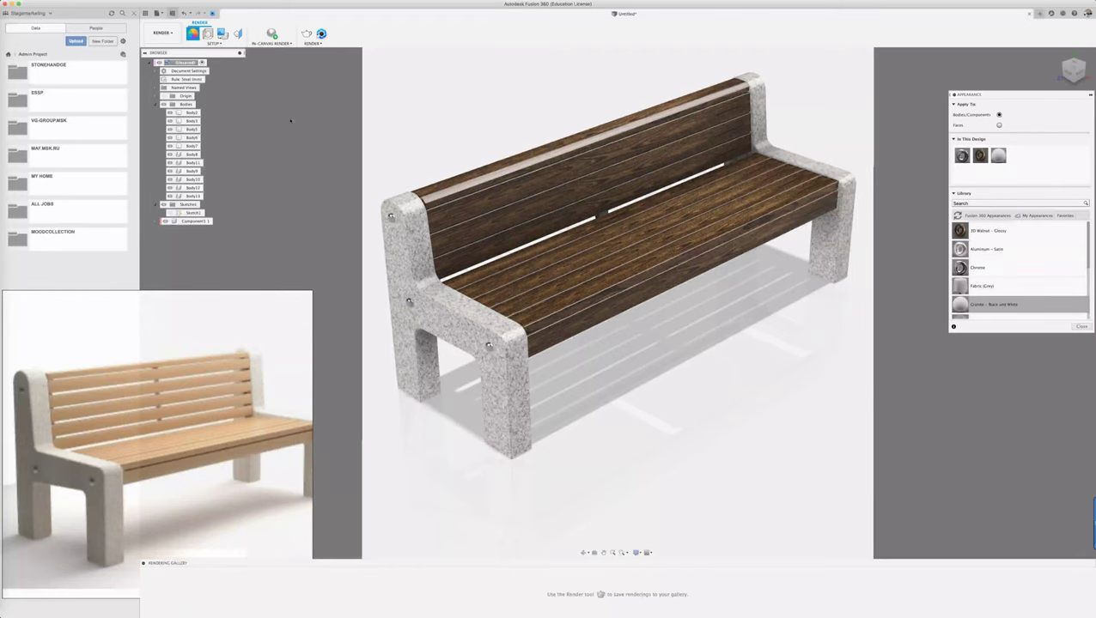
Step: Save the design as 'Bench with Back concrete wood' into the STONEHANDGE folder
{"action": "key", "text": "ctrl+s"}
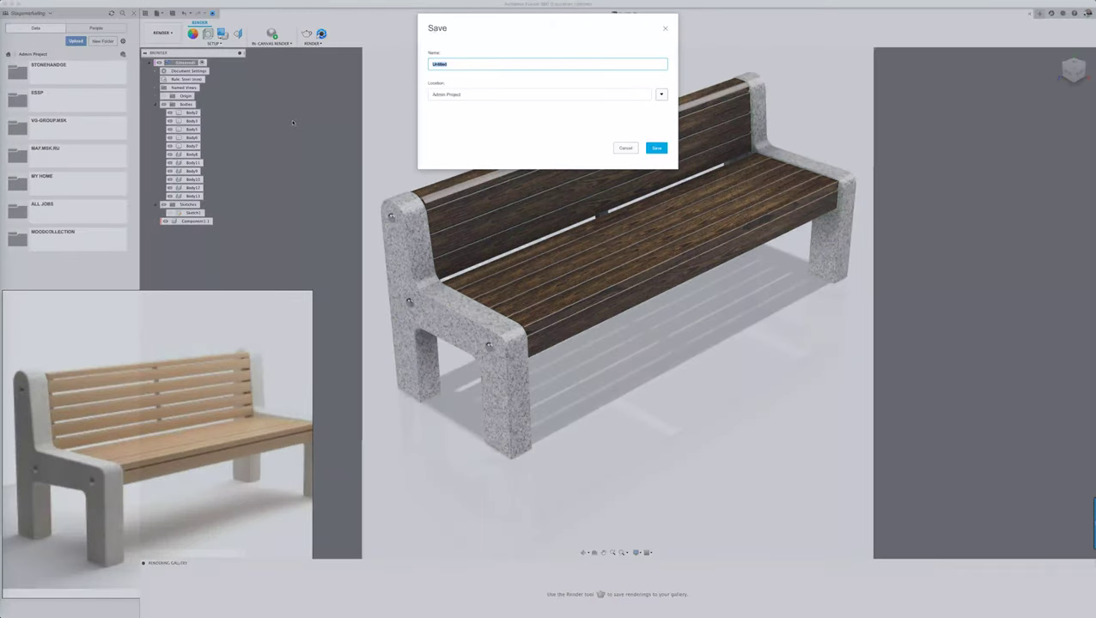
{"action": "type", "text": "Be"}
{"action": "type", "text": "nch"}
{"action": "type", "text": "wi"}
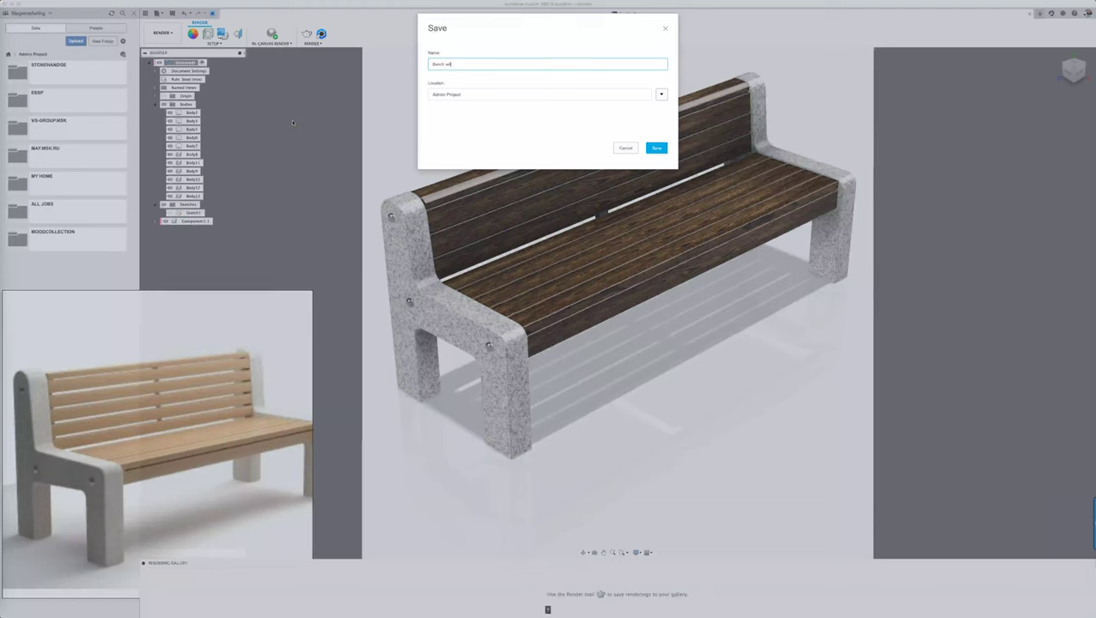
{"action": "type", "text": "th"}
{"action": "type", "text": " ("}
{"action": "type", "text": "c"}
{"action": "type", "text": ")"}
{"action": "type", "text": "1"}
{"action": "key", "text": "BackSpace"}
{"action": "key", "text": "BackSpace"}
{"action": "type", "text": "v2"}
{"action": "type", "text": " wood"}
{"action": "left_click", "coordinate": [660, 95]}
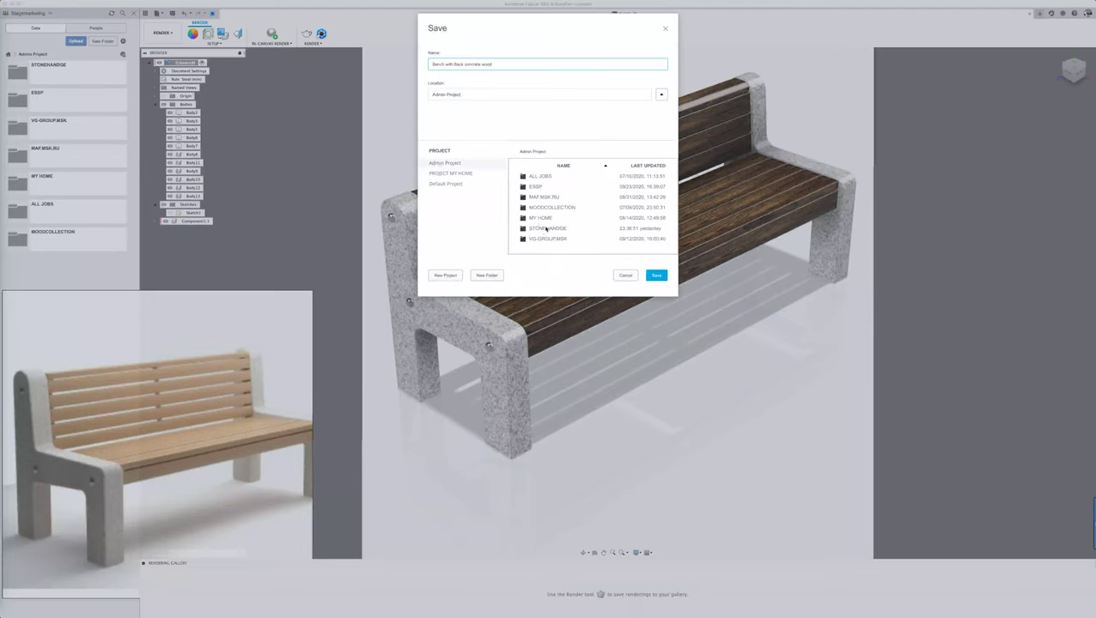
{"action": "double_click", "coordinate": [546, 227]}
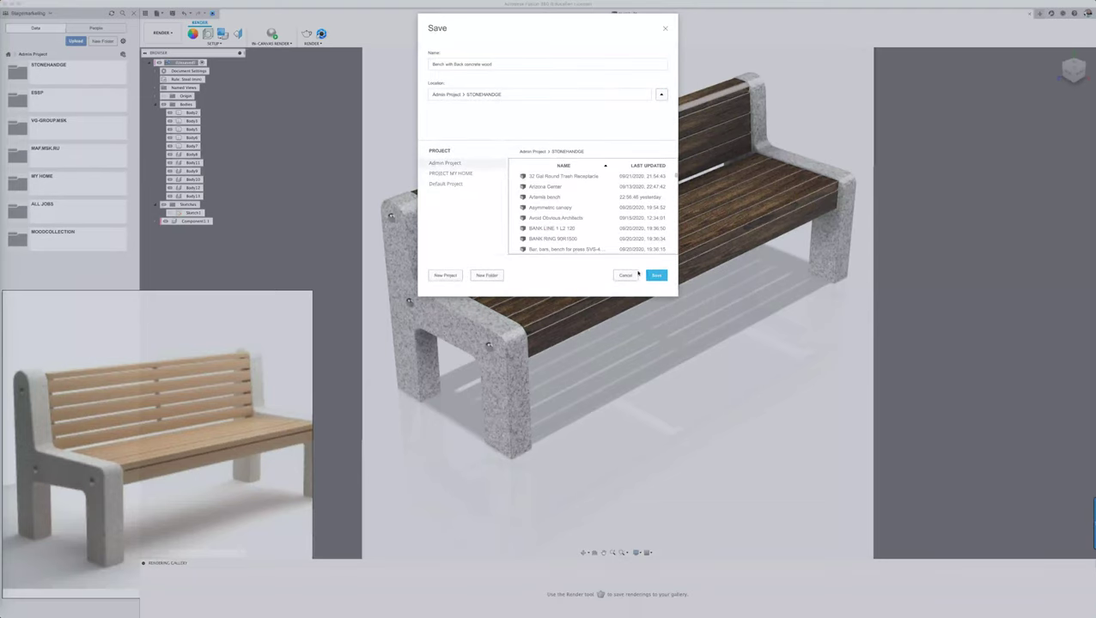
{"action": "left_click", "coordinate": [656, 275]}
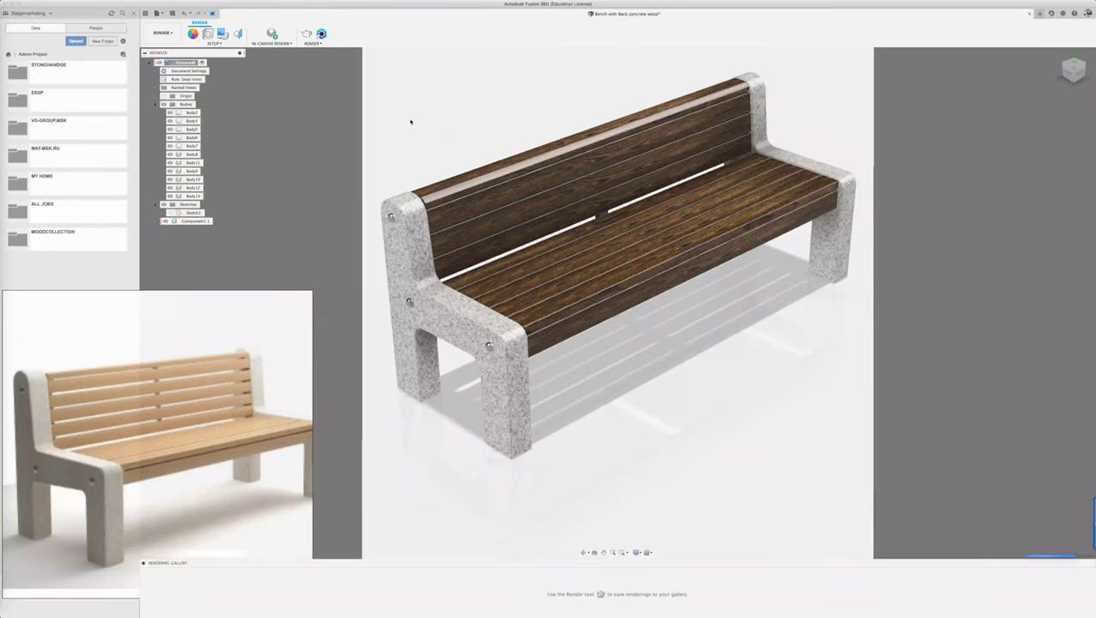
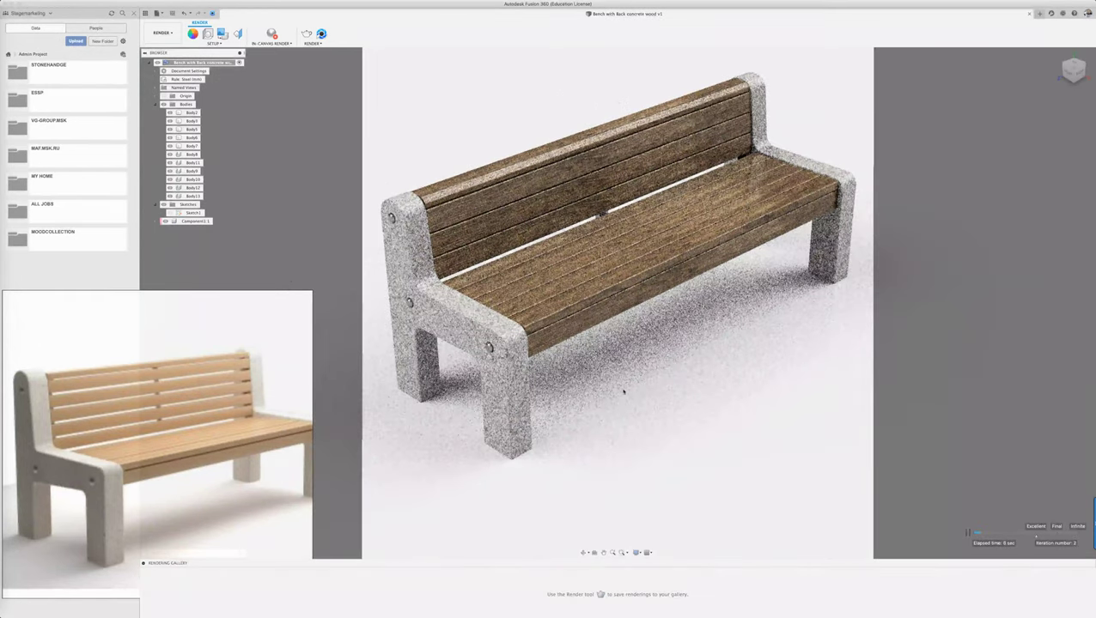
Step: Orbit around the bench from behind and below, then stop the live in-canvas render
{"action": "middle_click_drag", "start_coordinate": [629, 366], "coordinate": [664, 365], "text": "shift"}
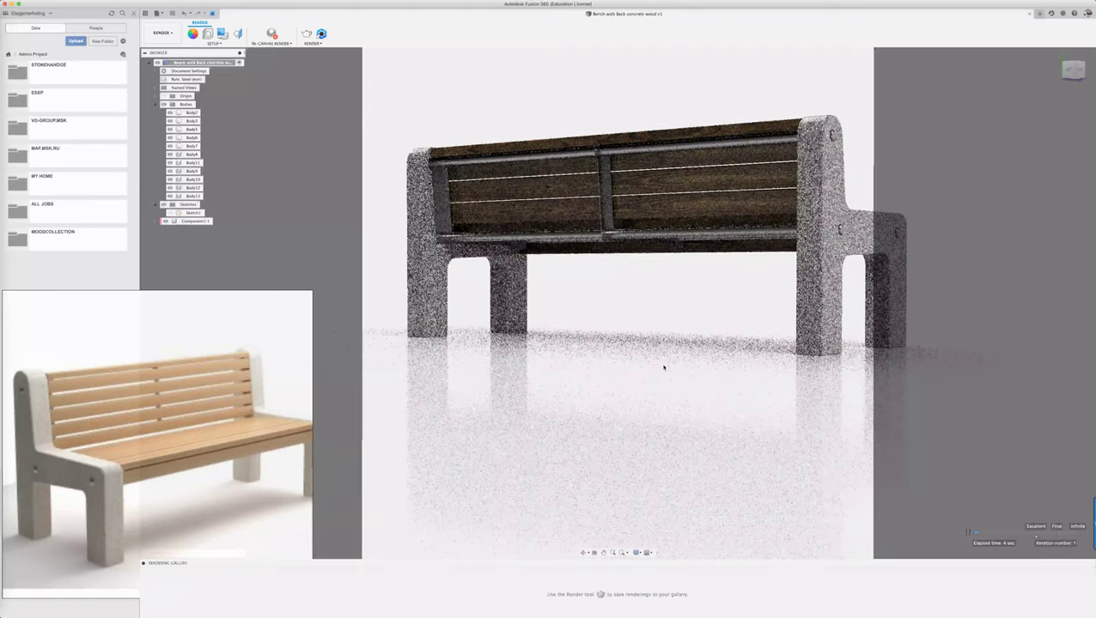
{"action": "mouse_move", "coordinate": [657, 343]}
{"action": "middle_mouse_down", "text": "shift"}
{"action": "mouse_move", "coordinate": [667, 371]}
{"action": "mouse_move", "coordinate": [650, 352]}
{"action": "middle_mouse_up", "text": "shift"}
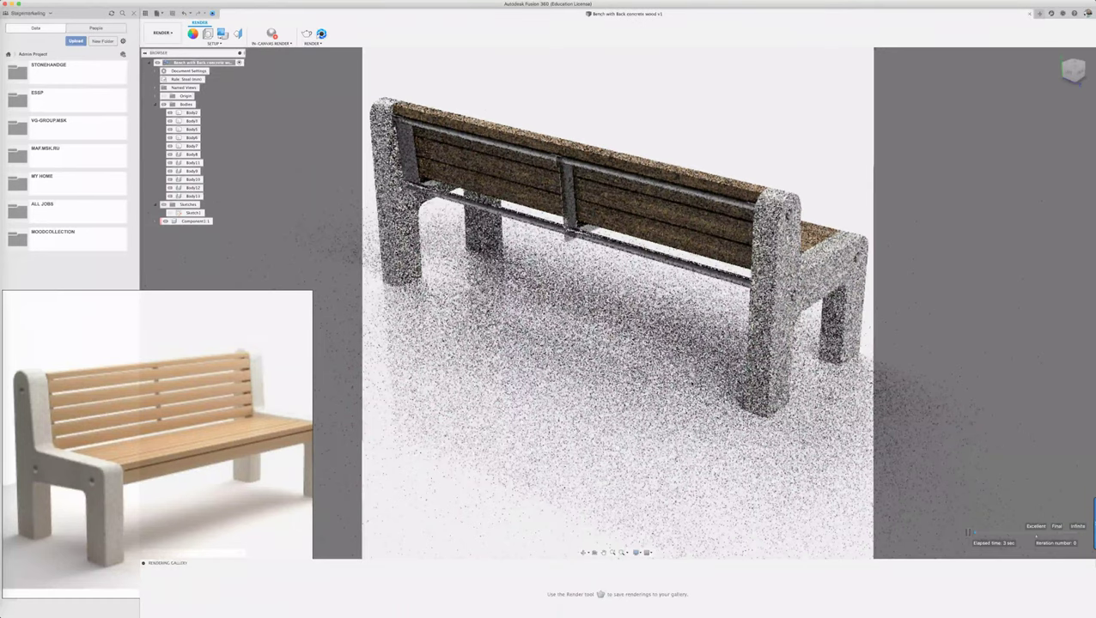
{"action": "mouse_move", "coordinate": [582, 540]}
{"action": "middle_mouse_down", "text": "shift"}
{"action": "mouse_move", "coordinate": [648, 320]}
{"action": "mouse_move", "coordinate": [687, 348]}
{"action": "middle_mouse_up", "text": "shift"}
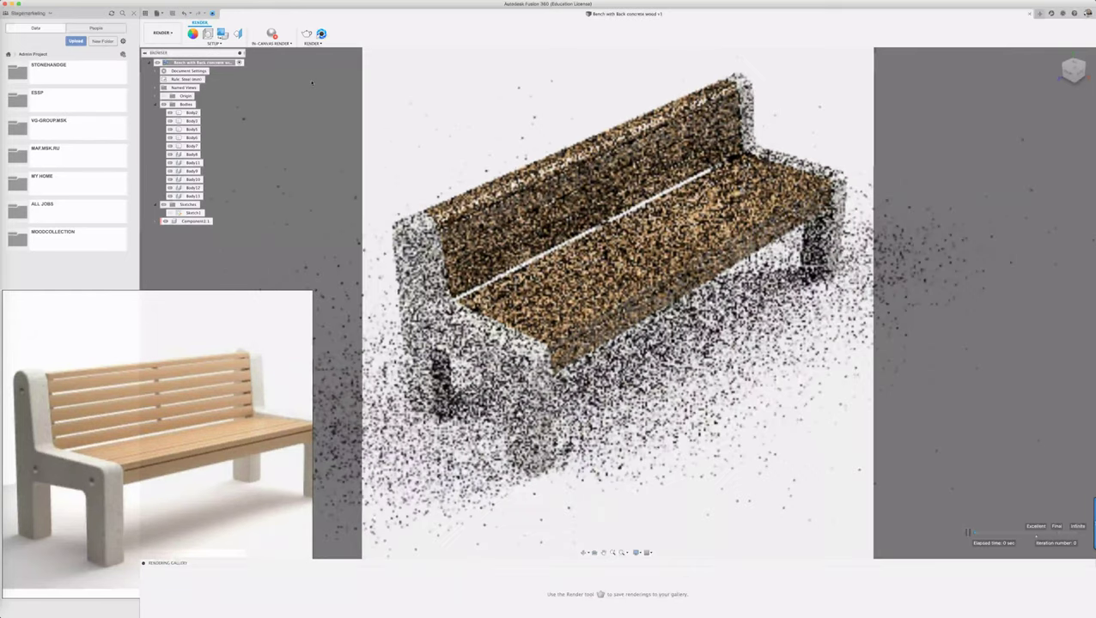
{"action": "left_click", "coordinate": [271, 33]}
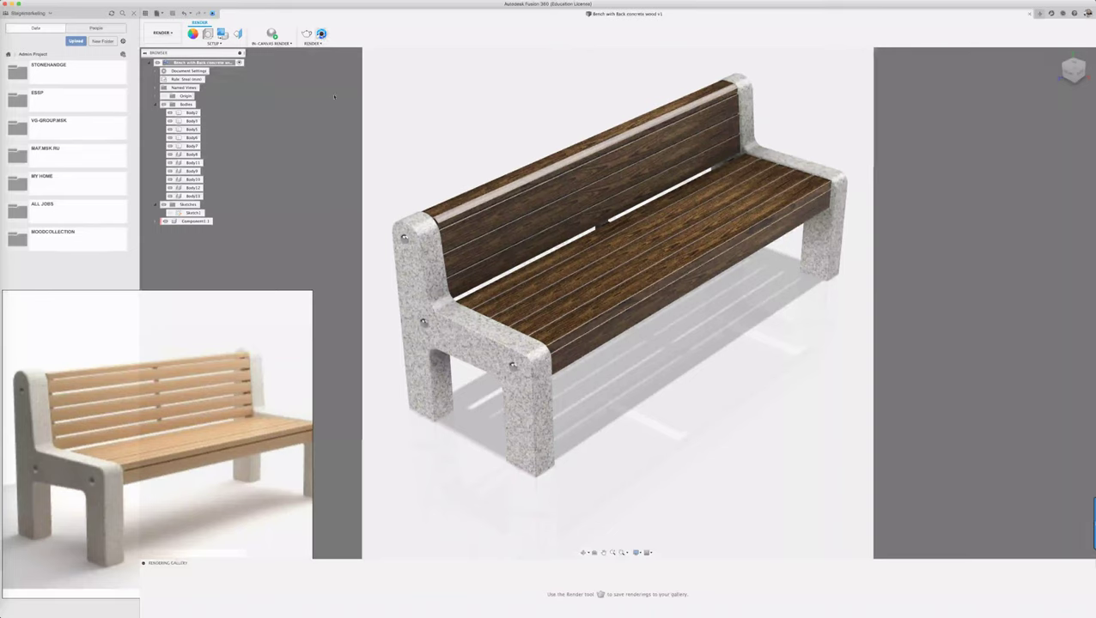
Step: Capture the bench image and save it to Downloads as 'Bench with Back concrete wood' without ' v1'
{"action": "left_click", "coordinate": [222, 32]}
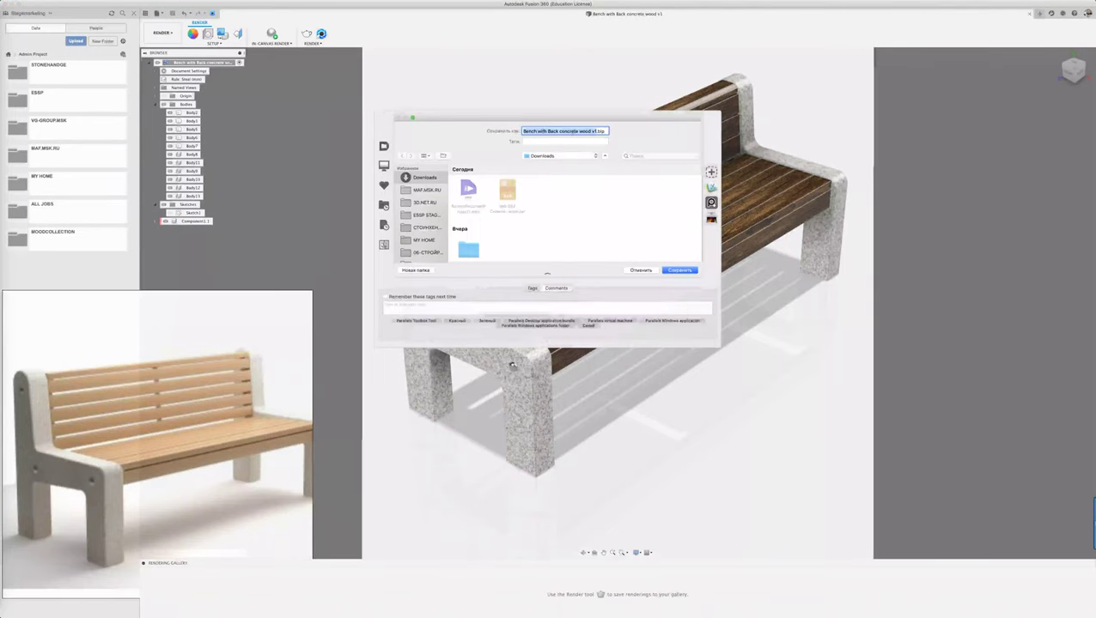
{"action": "key", "text": "Right"}
{"action": "key", "text": "BackSpace"}
{"action": "key", "text": "BackSpace"}
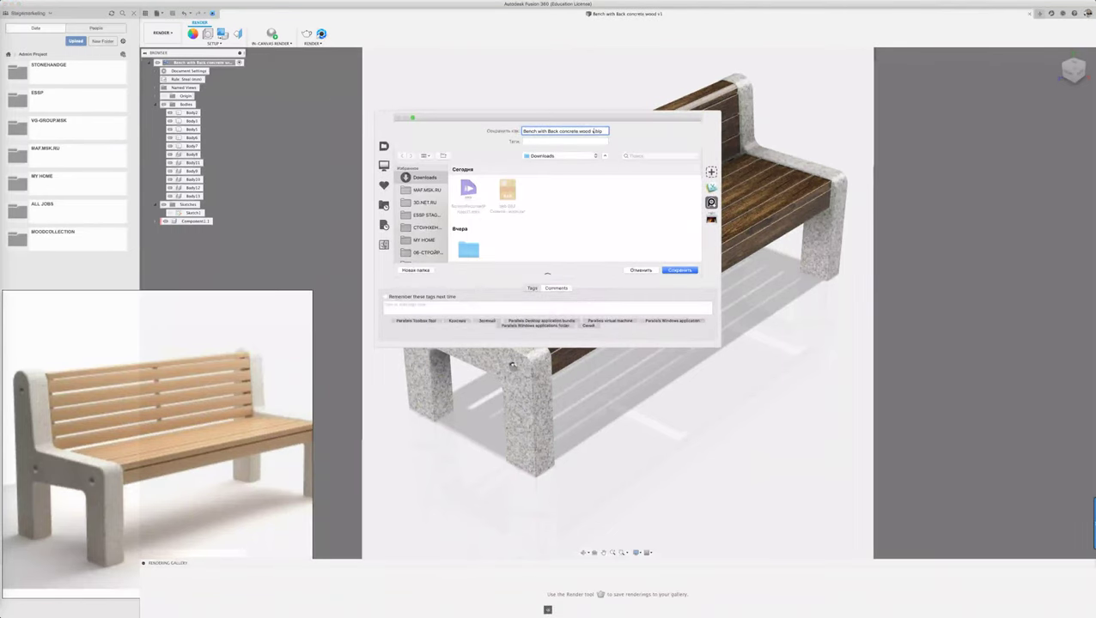
{"action": "key", "text": "BackSpace"}
{"action": "key", "text": "Return"}
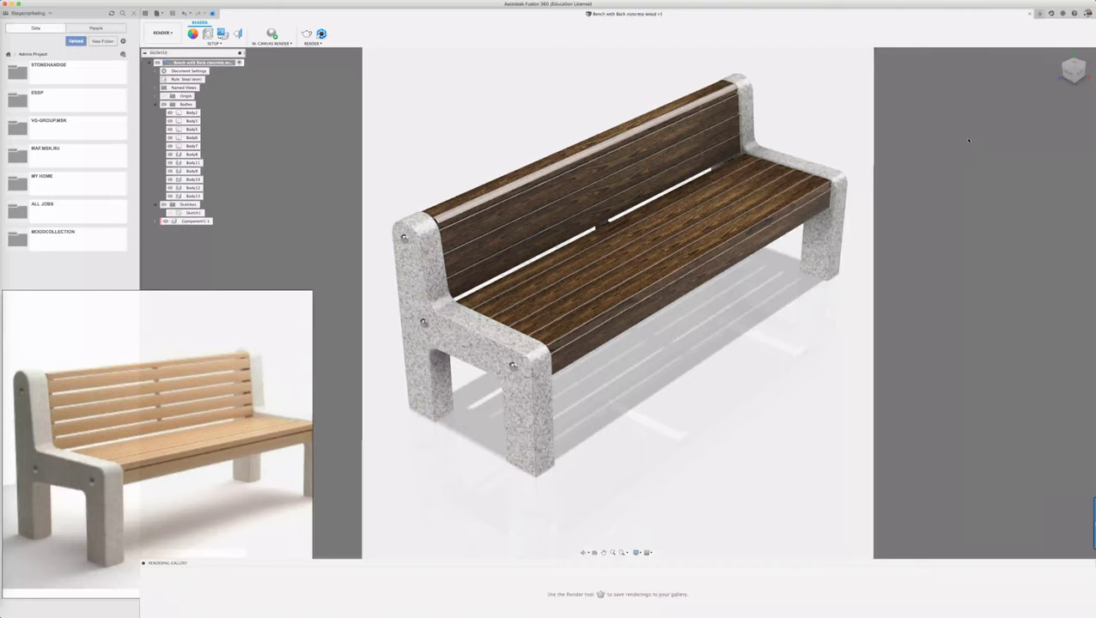
Step: Switch to the Design workspace
{"action": "left_click", "coordinate": [163, 32]}
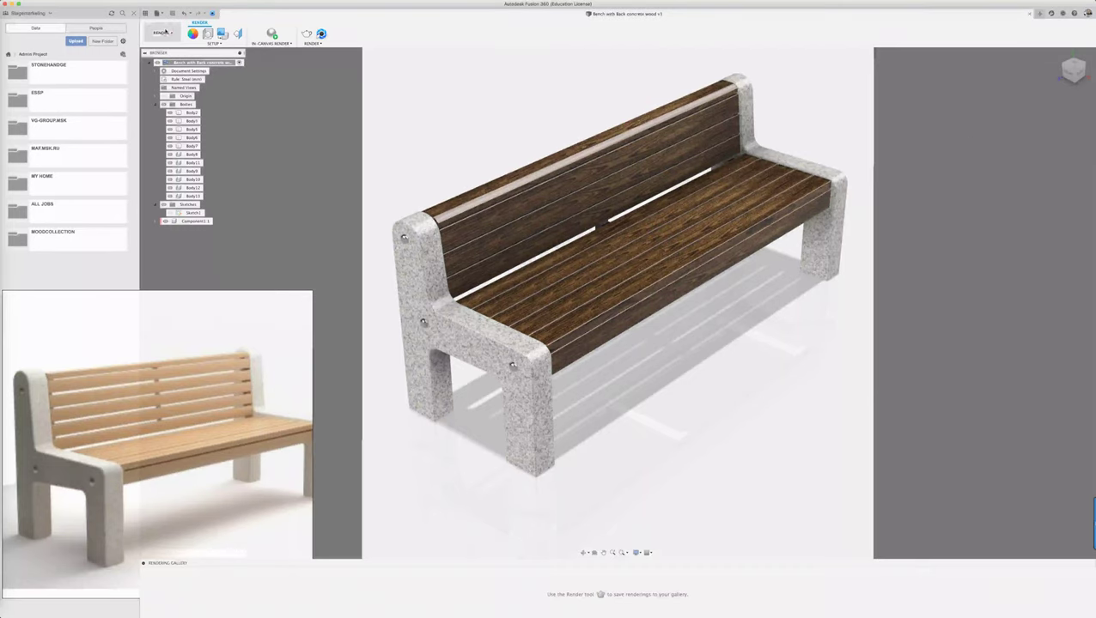
{"action": "left_click", "coordinate": [166, 52]}
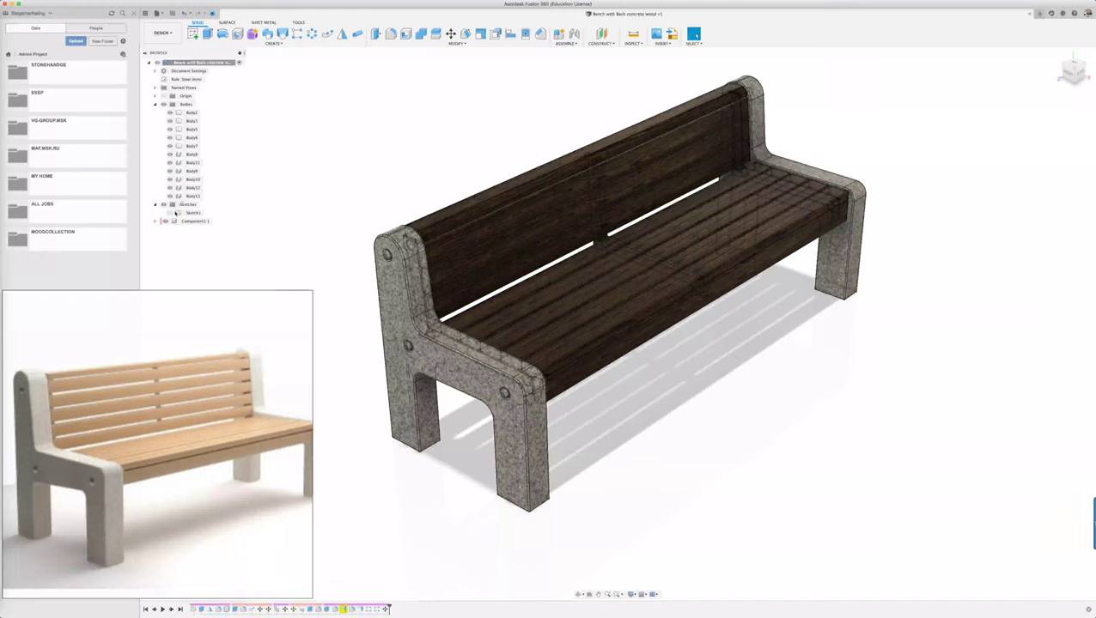
{"action": "left_click", "coordinate": [170, 212]}
{"action": "key", "text": "Escape"}
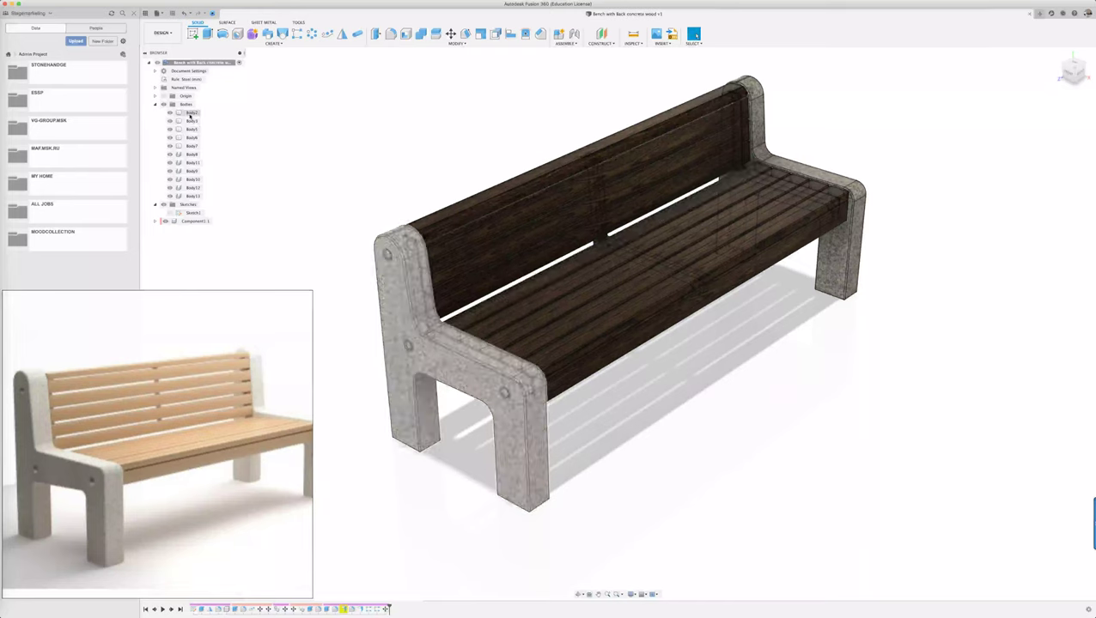
Step: Turn concrete leg Body2 into its own component and close the reference photo window
{"action": "right_click", "coordinate": [189, 113]}
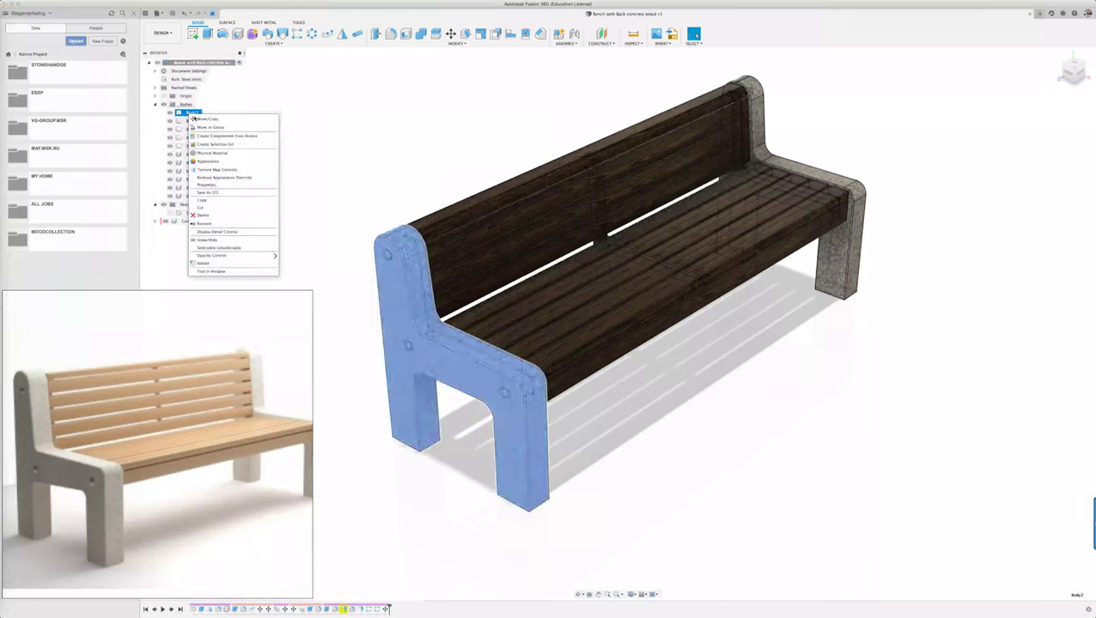
{"action": "left_click", "coordinate": [218, 136]}
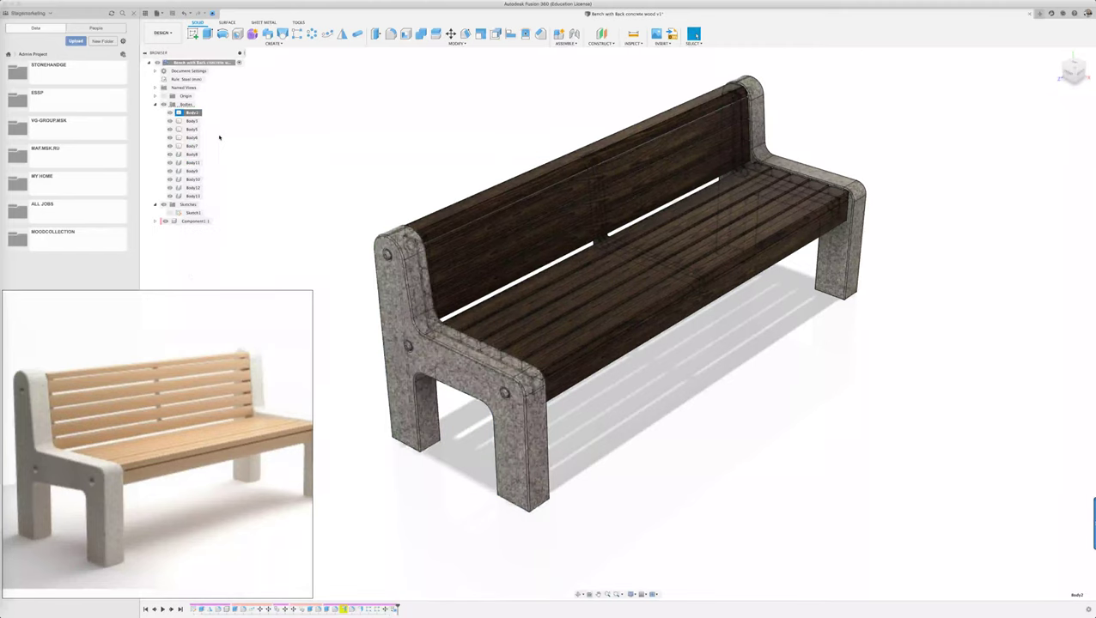
{"action": "right_click", "coordinate": [216, 314]}
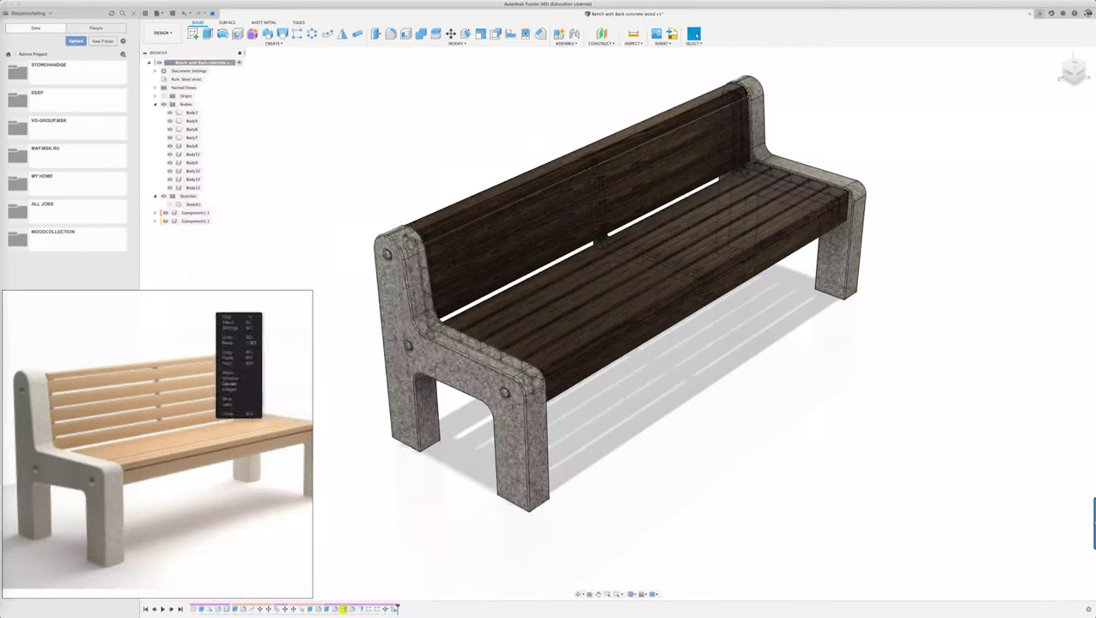
{"action": "left_click", "coordinate": [228, 415]}
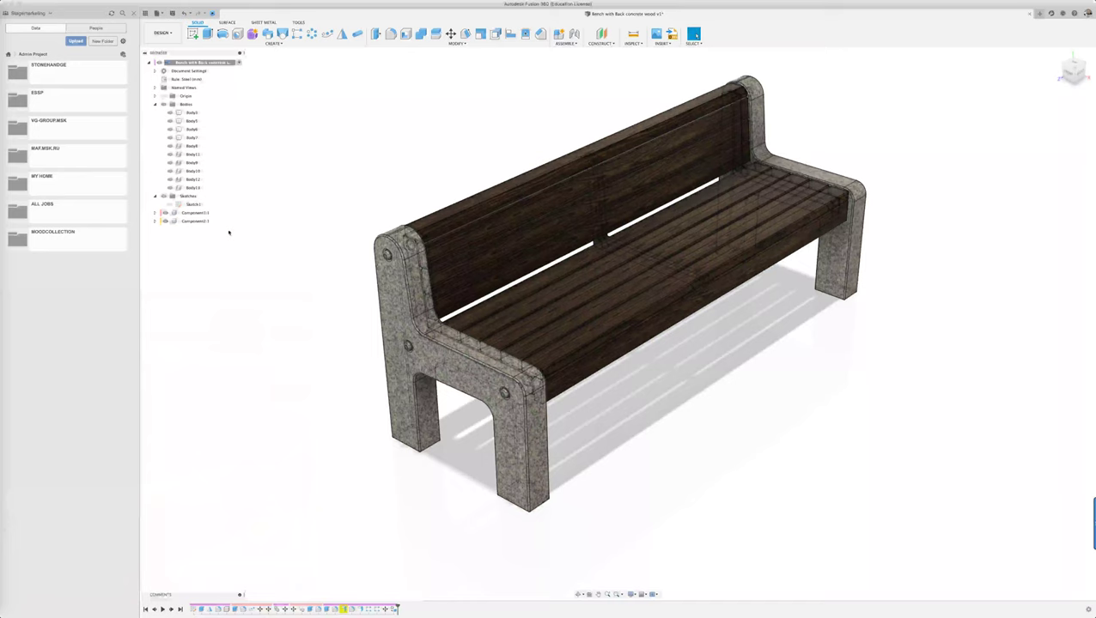
Step: Rename the leg component Sides and the slats Lamellen, then move the other leg into Sides
{"action": "left_click", "coordinate": [190, 212]}
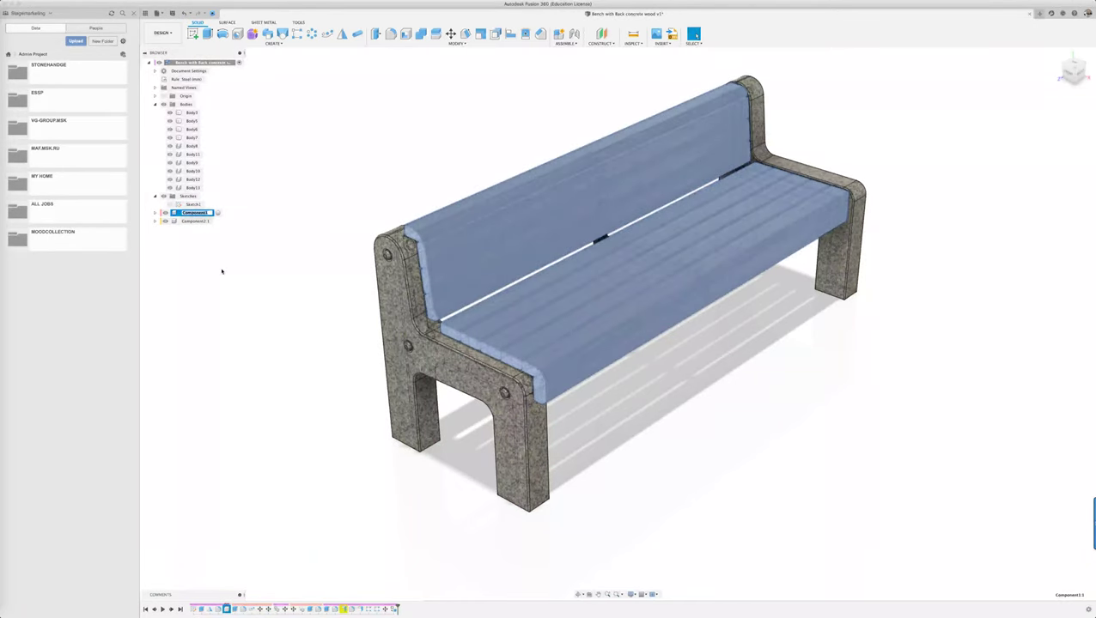
{"action": "type", "text": "Seat"}
{"action": "key", "text": "Return"}
{"action": "left_click", "coordinate": [191, 221]}
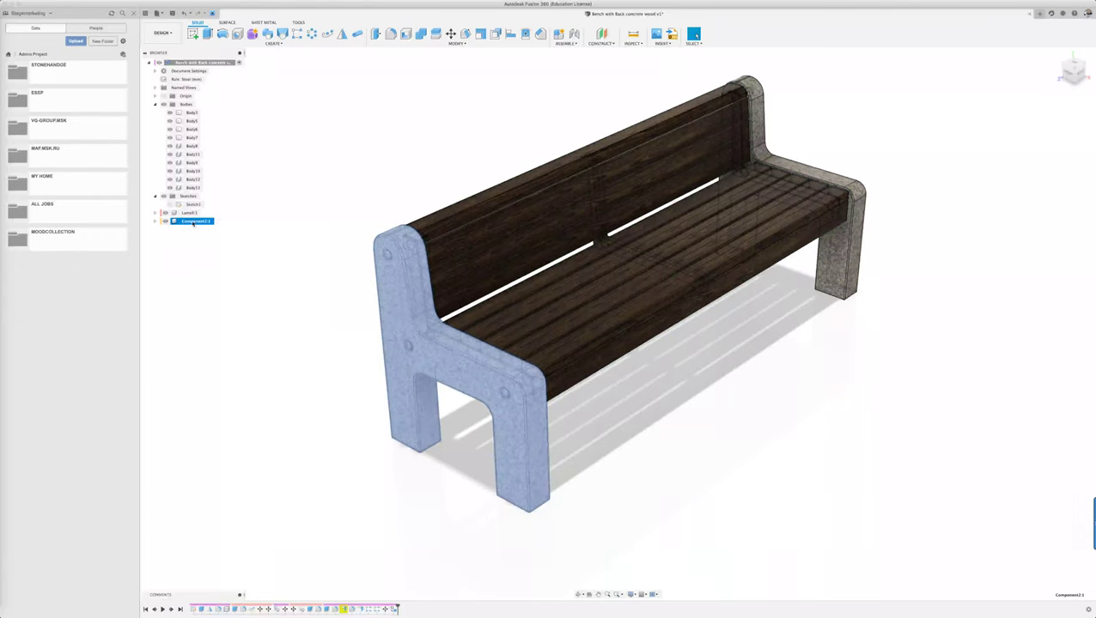
{"action": "double_click", "coordinate": [192, 222]}
{"action": "type", "text": "Si"}
{"action": "type", "text": "des"}
{"action": "key", "text": "Return"}
{"action": "double_click", "coordinate": [188, 212]}
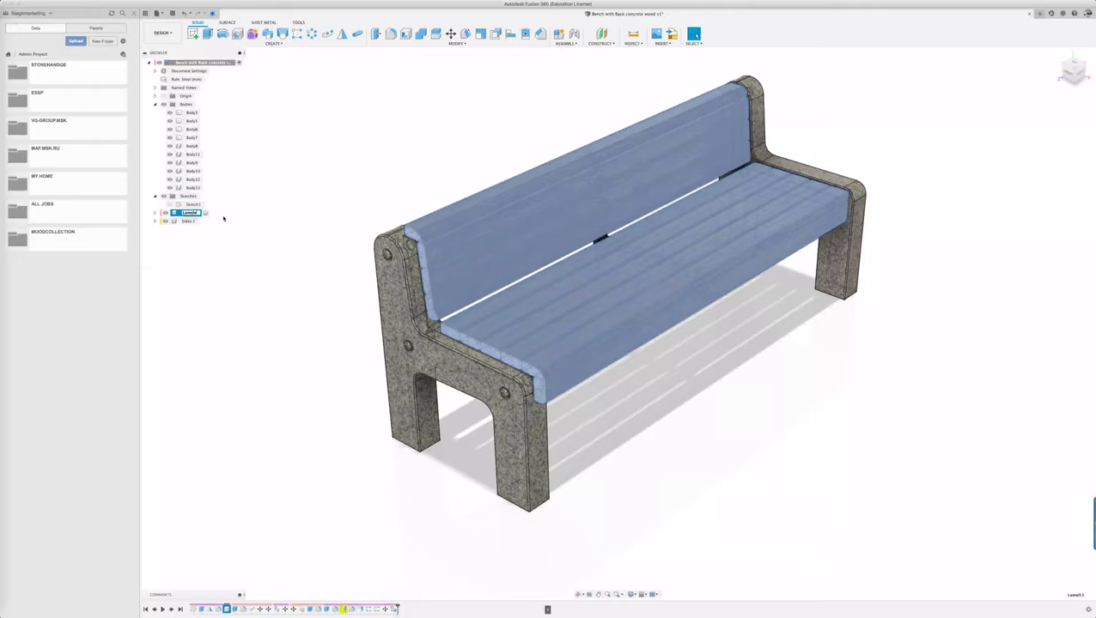
{"action": "key", "text": "Return"}
{"action": "left_click_drag", "start_coordinate": [187, 114], "coordinate": [185, 220]}
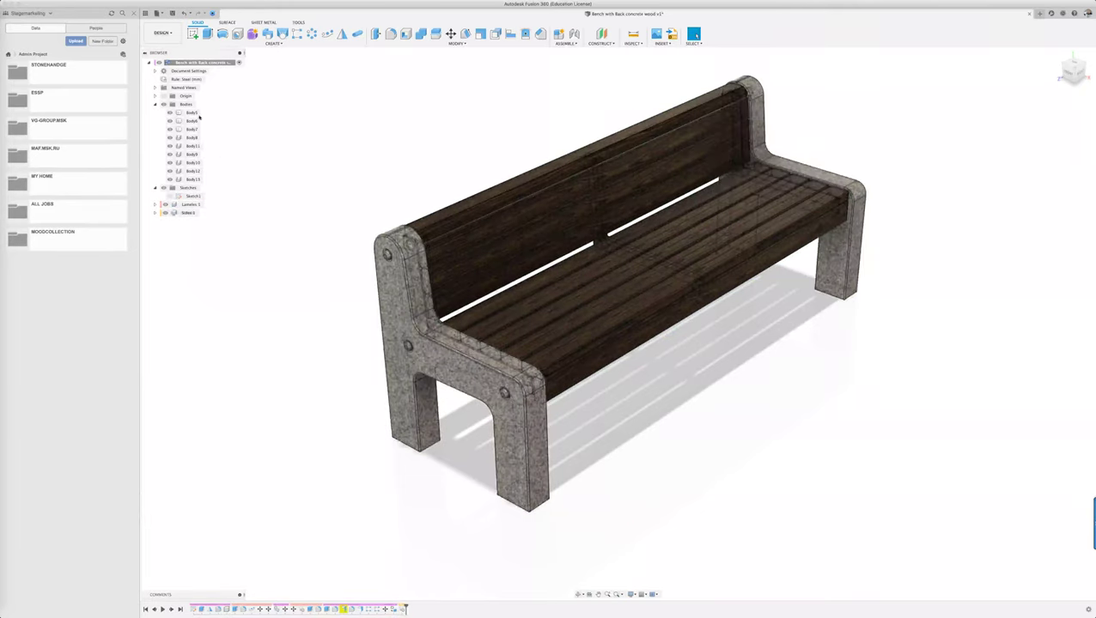
Step: Create a component from rail Body5 and move the other two rail bodies into it
{"action": "right_click", "coordinate": [187, 113]}
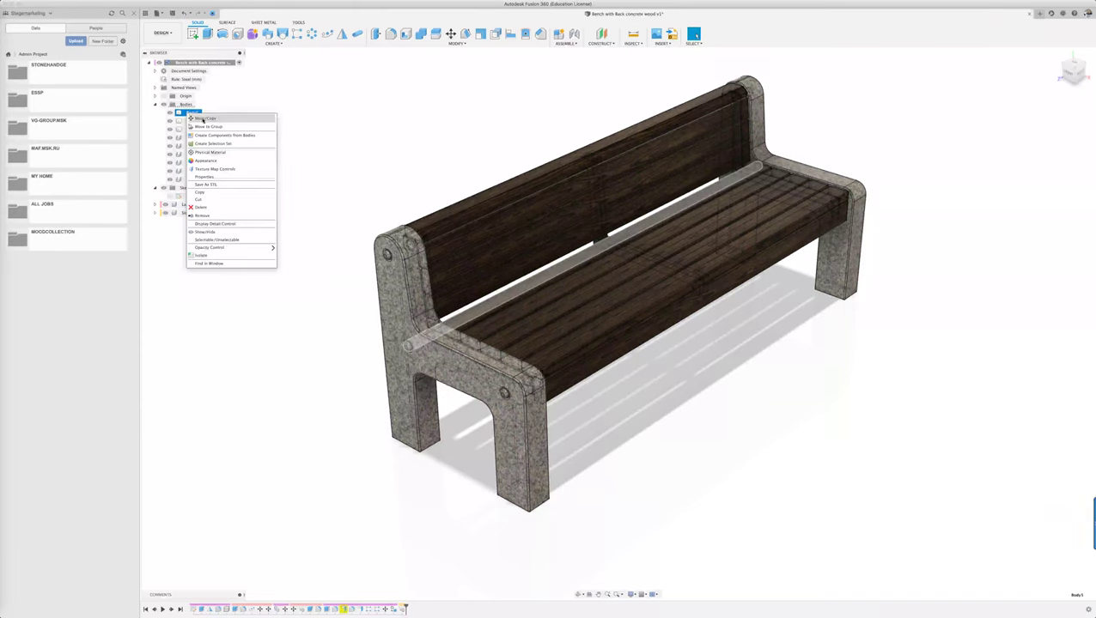
{"action": "left_click", "coordinate": [209, 135]}
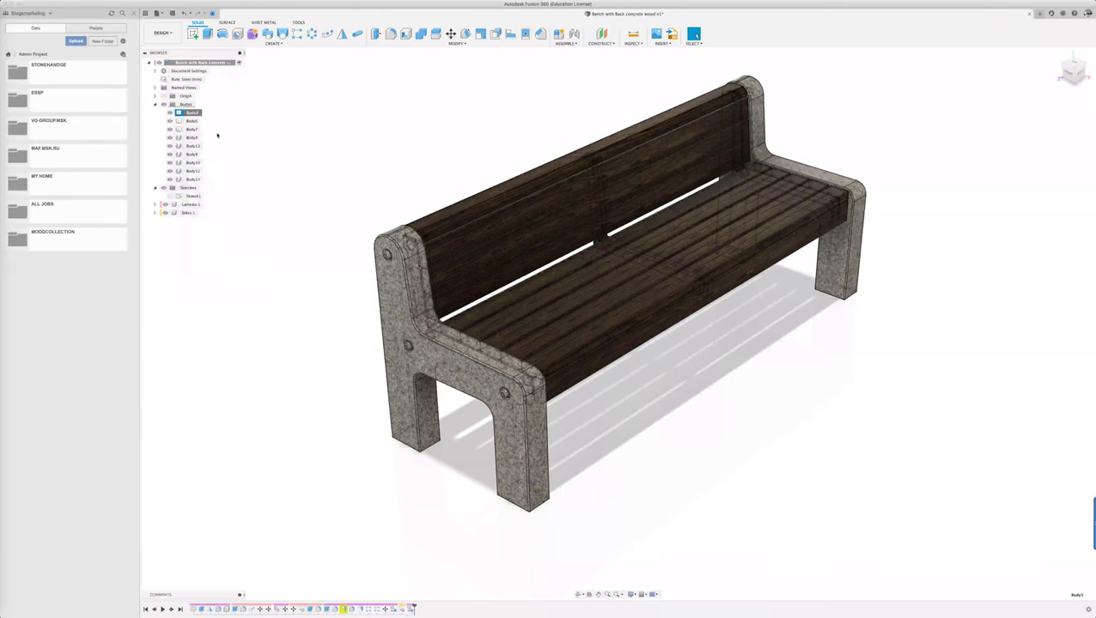
{"action": "left_click", "coordinate": [190, 112]}
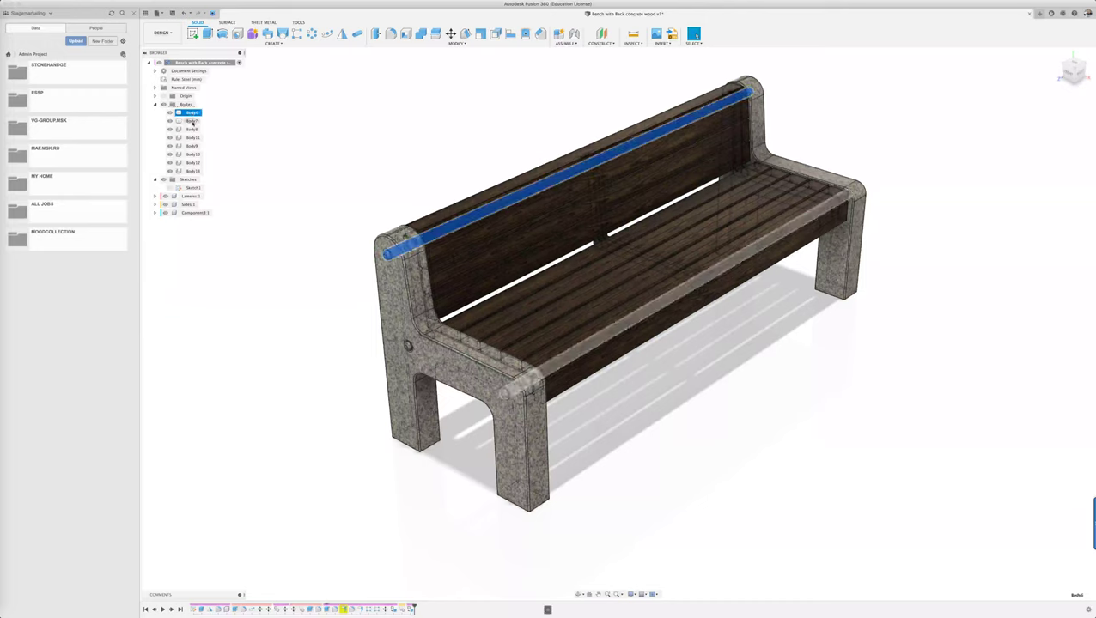
{"action": "left_click", "coordinate": [191, 121], "text": "ctrl"}
{"action": "mouse_move", "coordinate": [190, 121]}
{"action": "left_mouse_down"}
{"action": "mouse_move", "coordinate": [240, 141]}
{"action": "mouse_move", "coordinate": [193, 214]}
{"action": "left_mouse_up"}
Step: Rename the rails component 'Riils' and save a new version of the design
{"action": "left_click", "coordinate": [193, 197]}
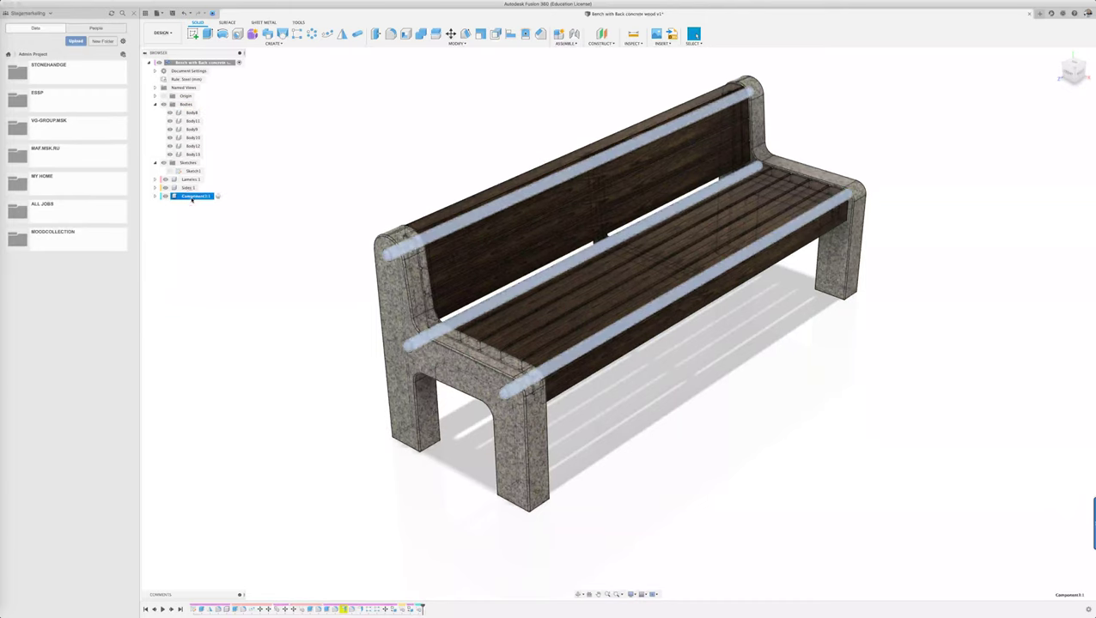
{"action": "left_click", "coordinate": [193, 197]}
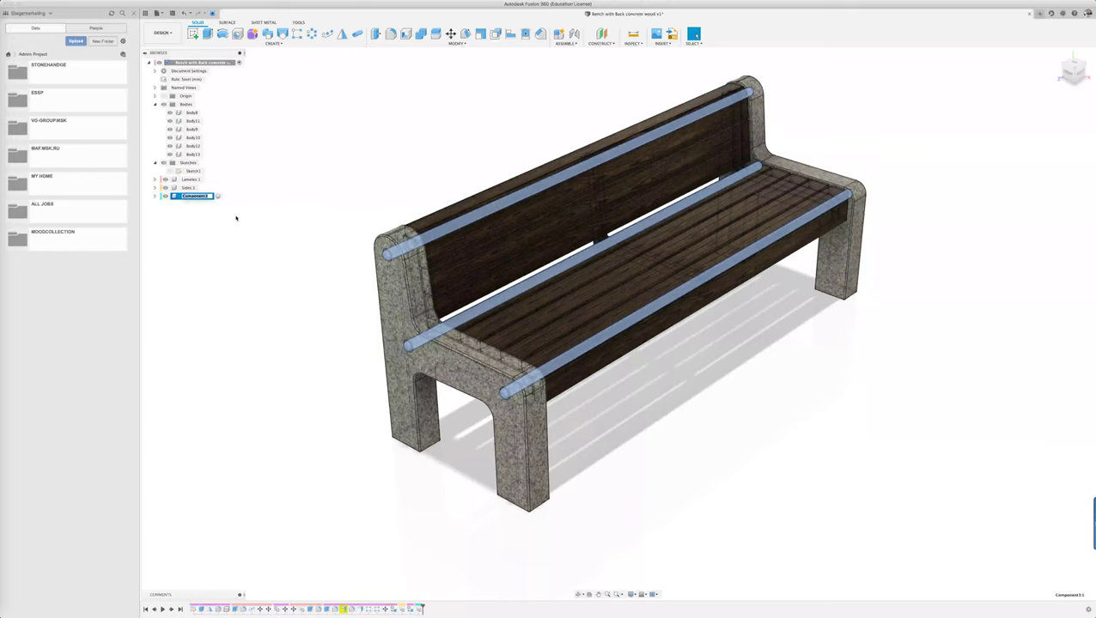
{"action": "type", "text": "R"}
{"action": "type", "text": "i"}
{"action": "type", "text": "ils"}
{"action": "key", "text": "Return"}
{"action": "left_click", "coordinate": [243, 158]}
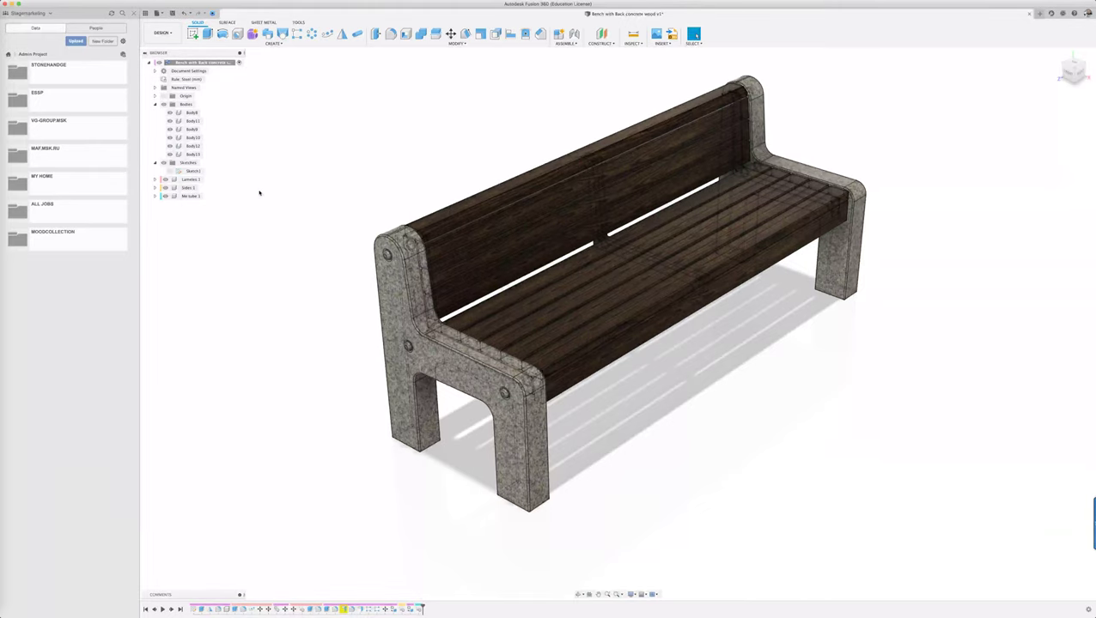
{"action": "key", "text": "ctrl+s"}
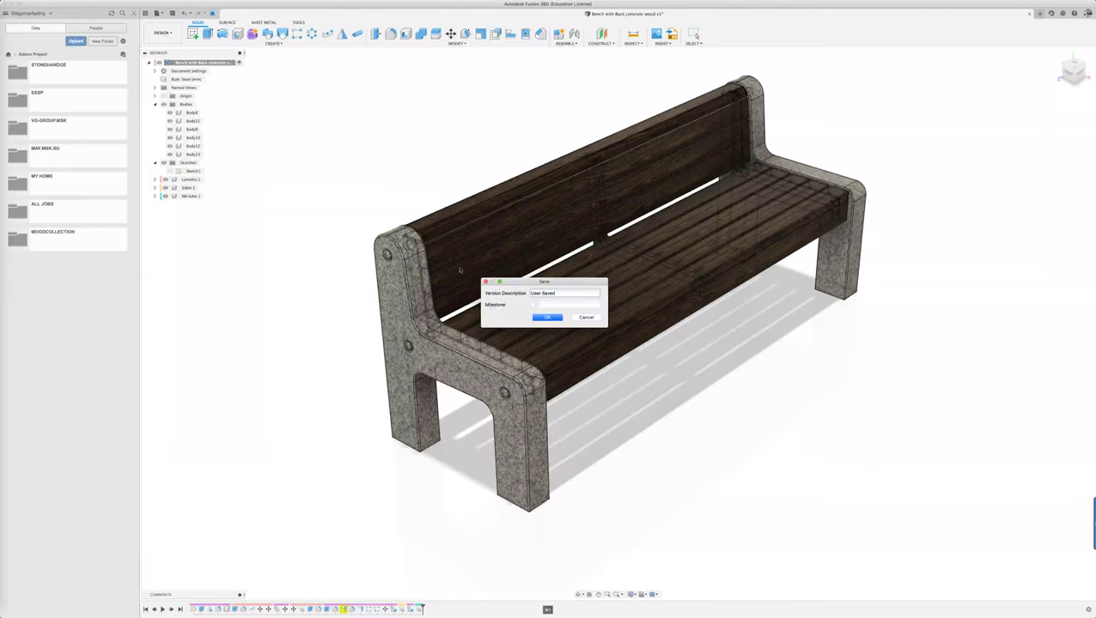
{"action": "left_click", "coordinate": [546, 318]}
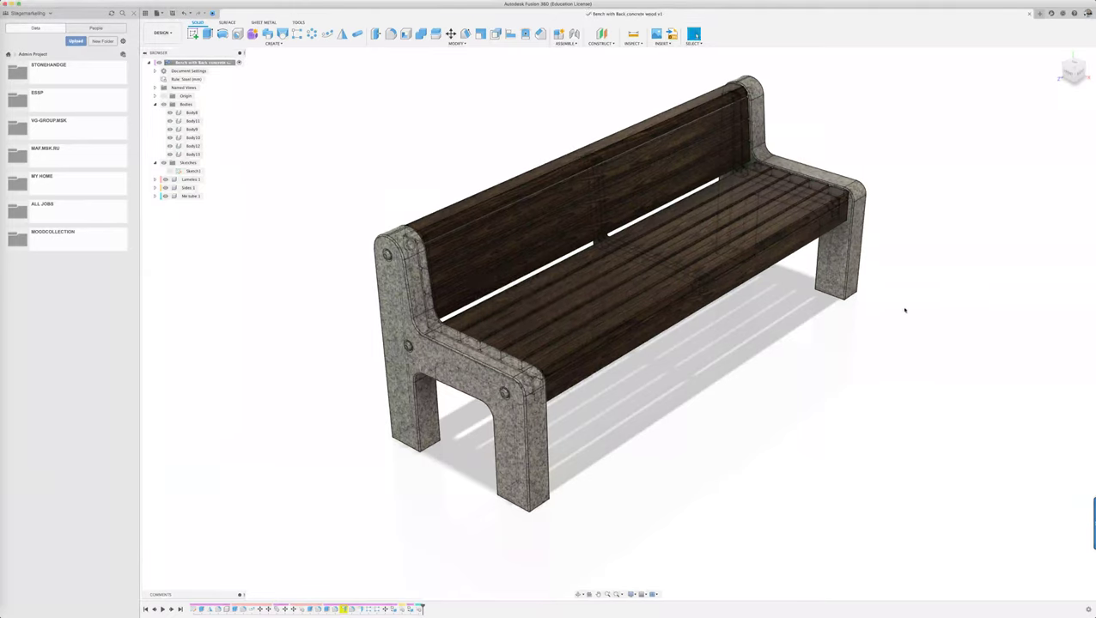